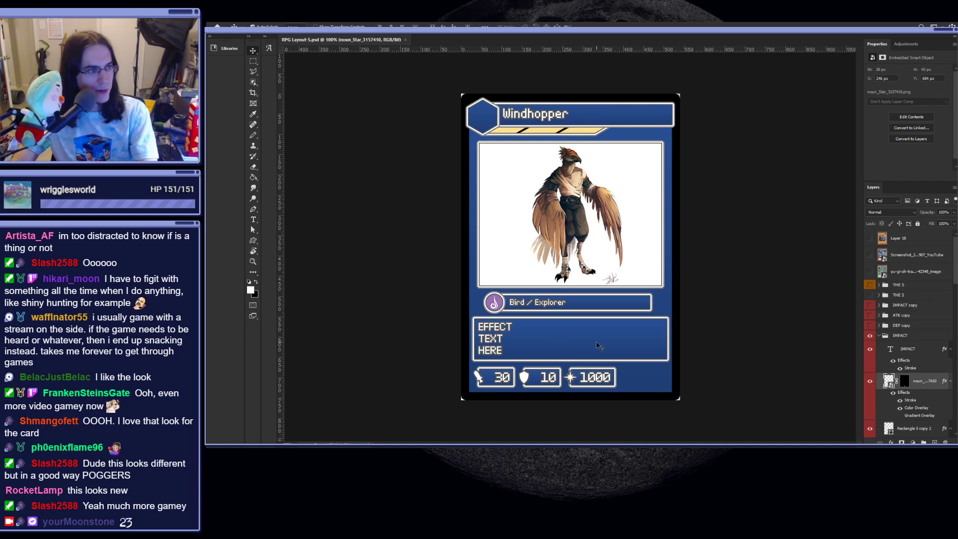
# - Examine the lower half of the Windhopper card, including the type line, effect text box and three stat boxes
pyautogui.scroll(5, 564, 359)
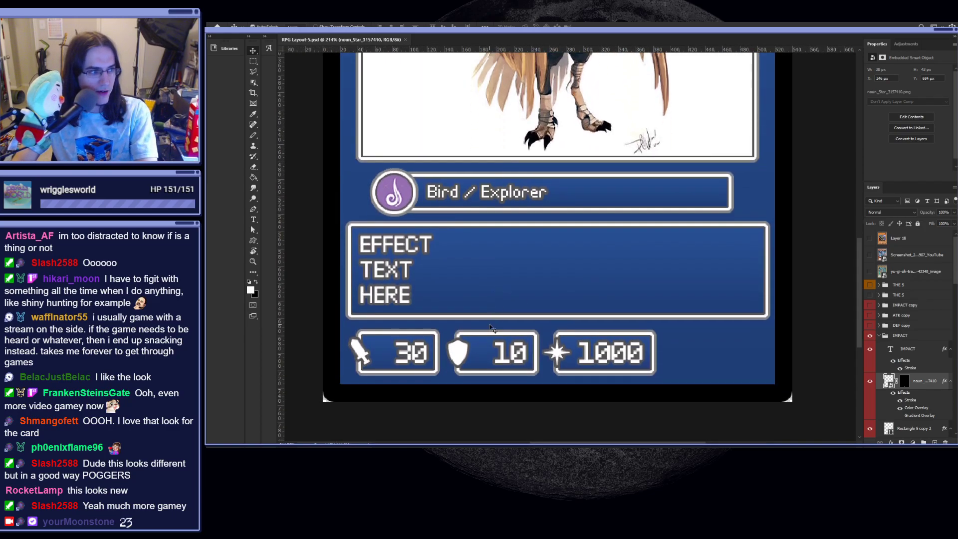
pyautogui.scroll(2, 559, 354)
pyautogui.scroll(-2, 502, 329)
pyautogui.scroll(-5, 501, 329)
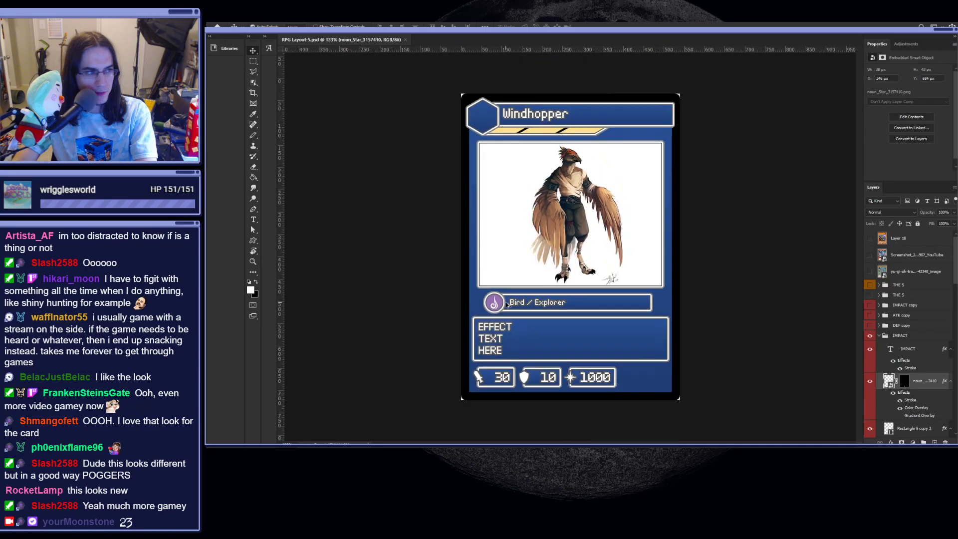
pyautogui.scroll(1, 559, 369)
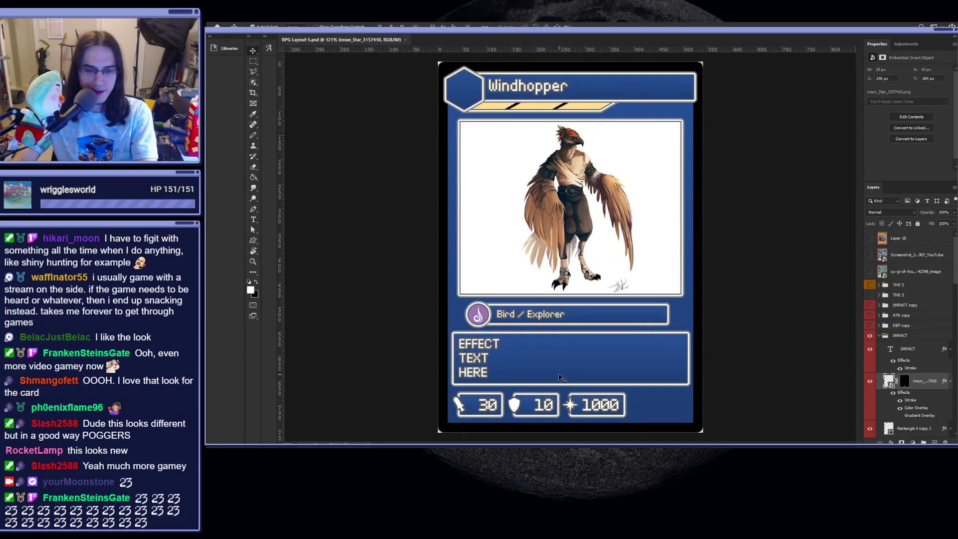
pyautogui.scroll(1, 561, 374)
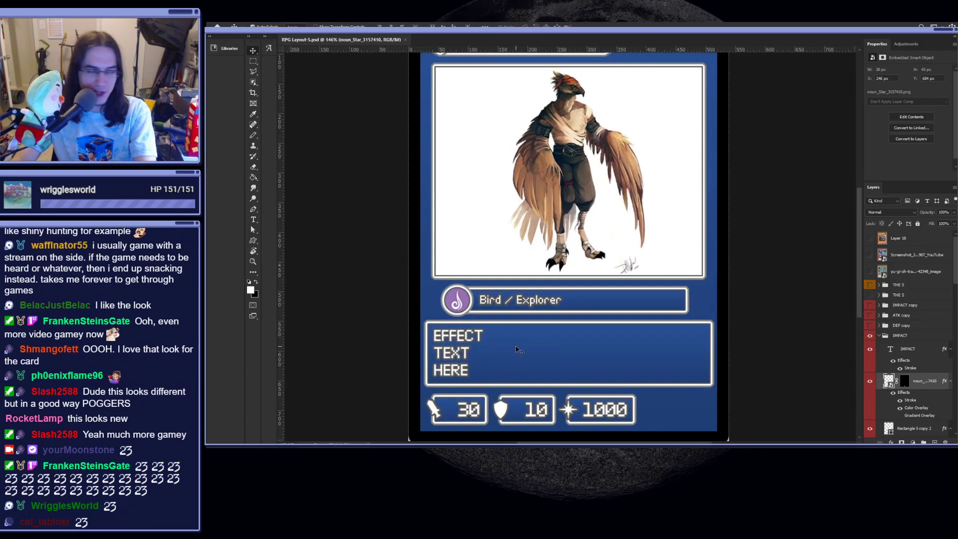
pyautogui.scroll(-2, 519, 352)
pyautogui.scroll(1, 594, 362)
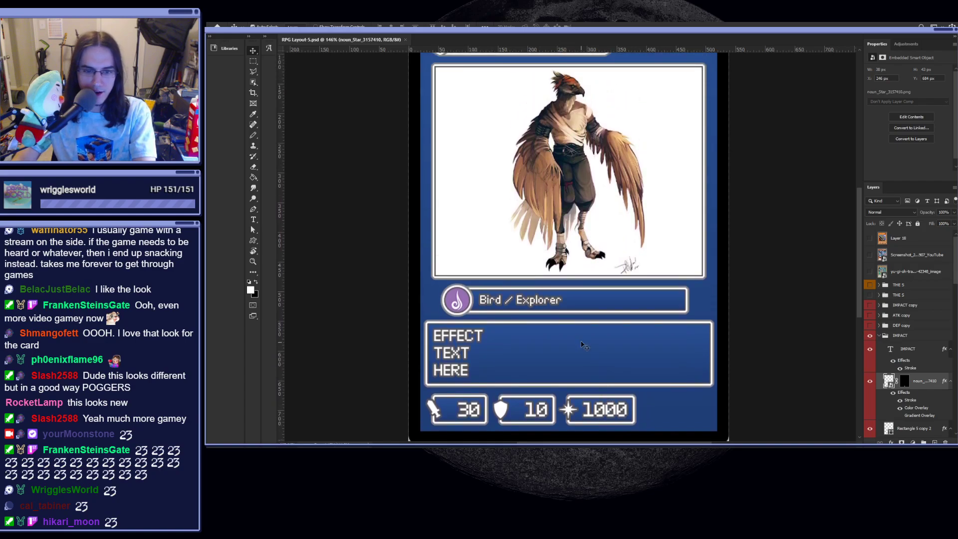
pyautogui.scroll(2, 600, 363)
pyautogui.scroll(-1, 563, 314)
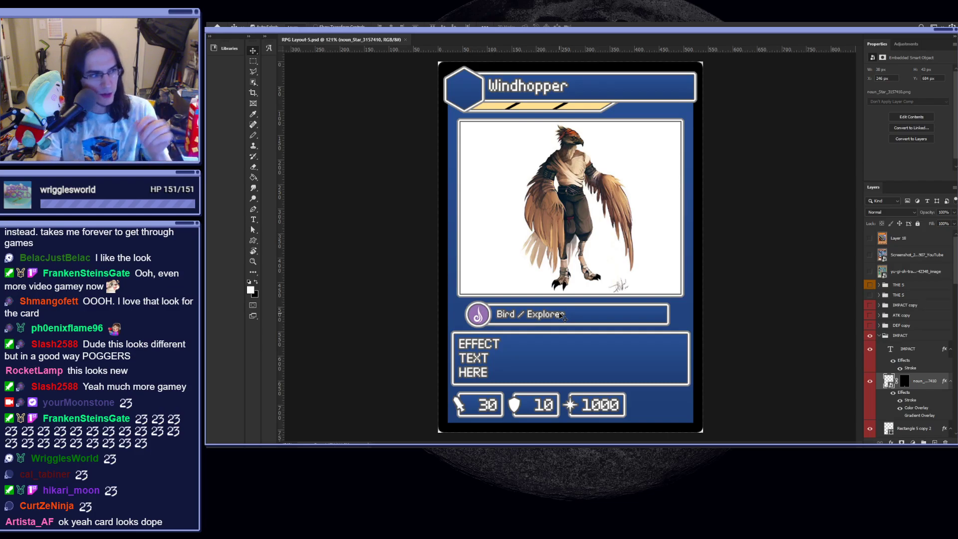
pyautogui.scroll(5, 591, 374)
pyautogui.scroll(-5, 565, 384)
pyautogui.scroll(3, 569, 369)
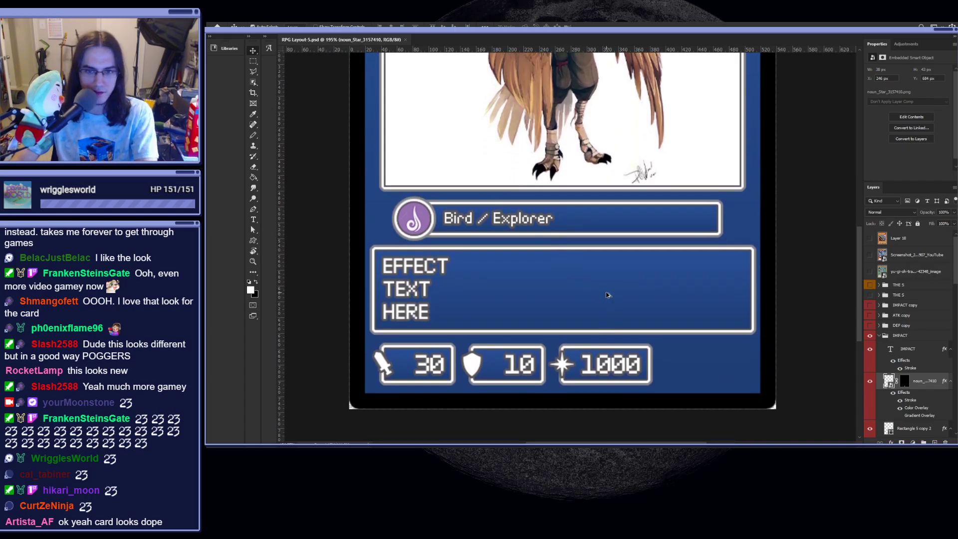
pyautogui.scroll(-3, 599, 301)
pyautogui.scroll(2, 599, 300)
pyautogui.scroll(-2, 603, 319)
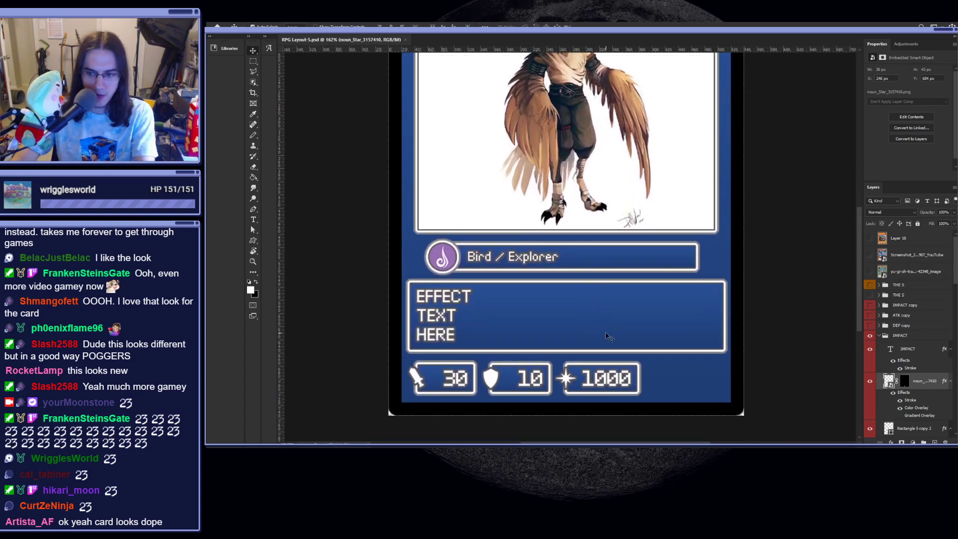
pyautogui.scroll(-3, 556, 292)
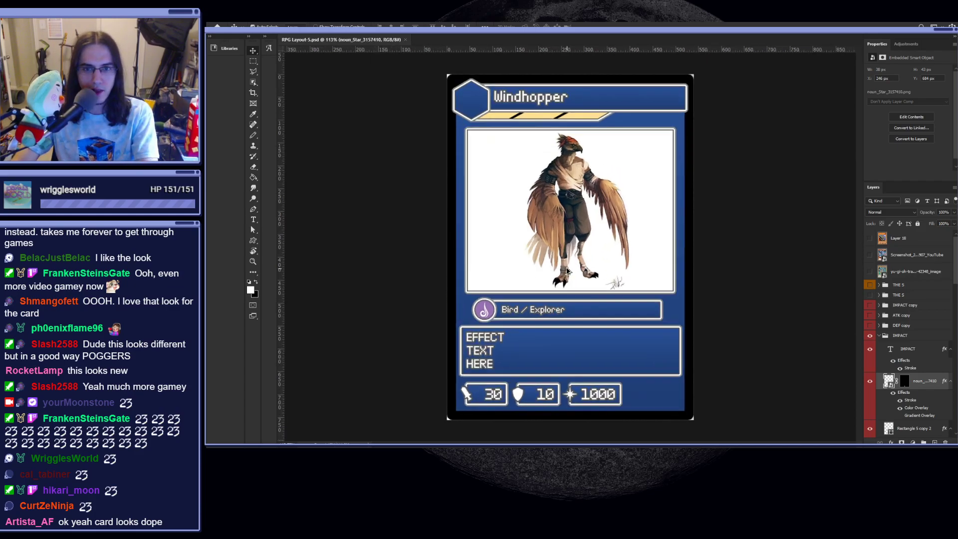
pyautogui.scroll(1, 571, 352)
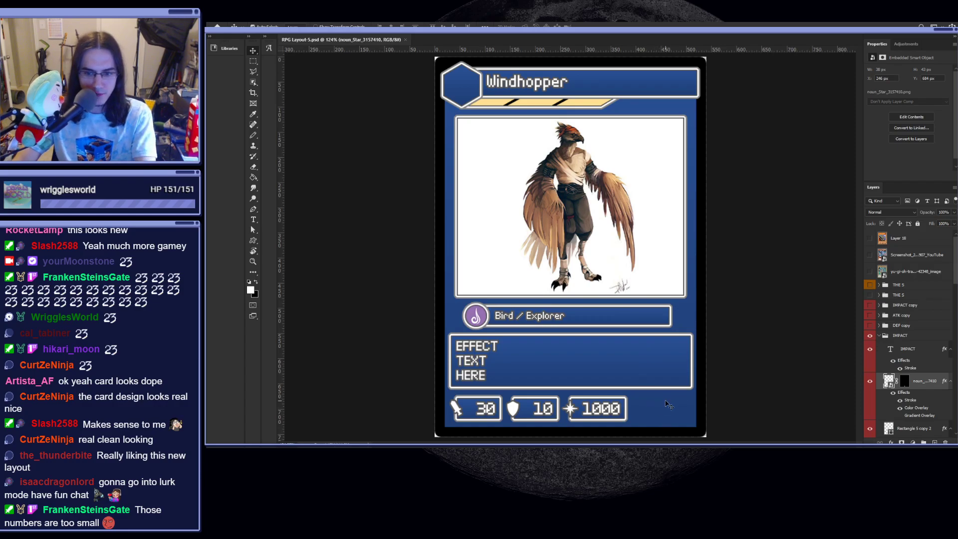
pyautogui.scroll(5, 659, 415)
pyautogui.scroll(-3, 675, 402)
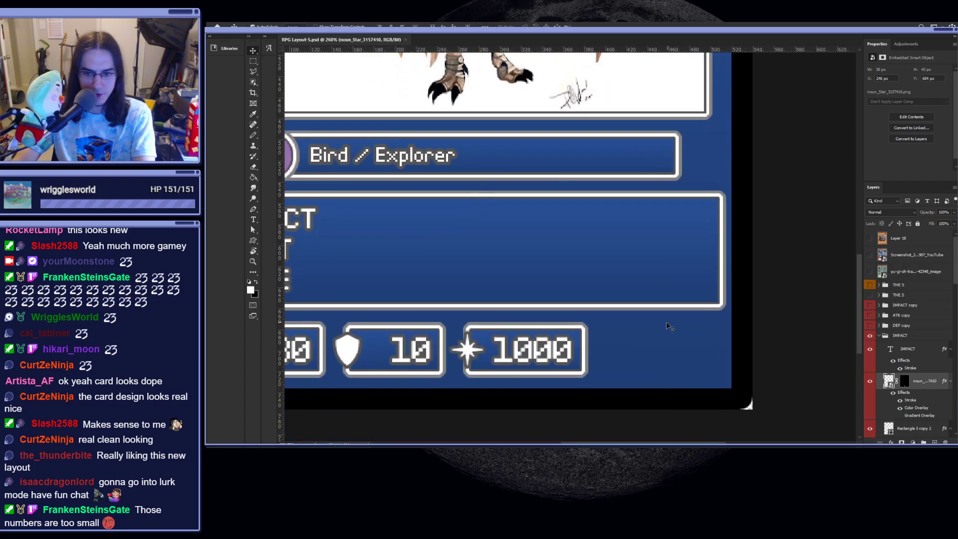
pyautogui.scroll(1, 647, 367)
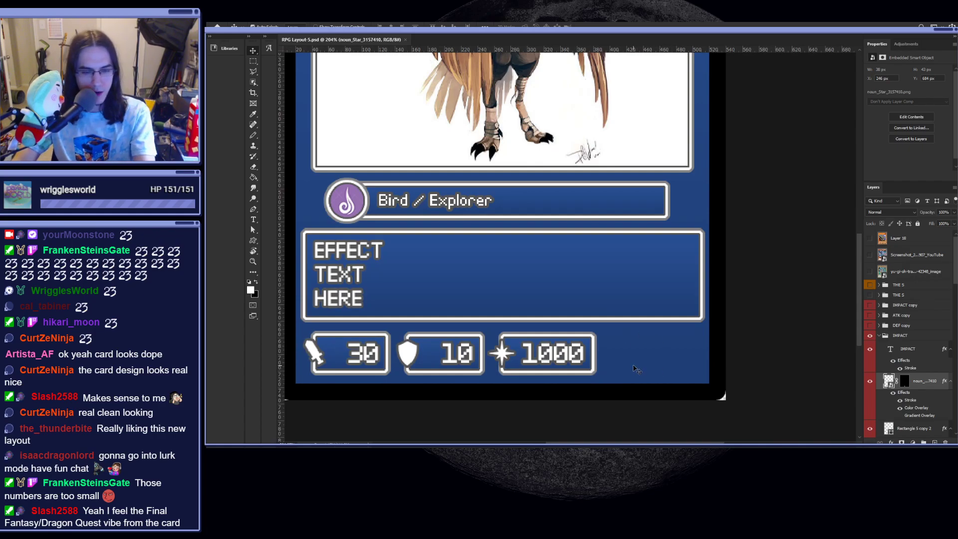
pyautogui.scroll(-3, 638, 364)
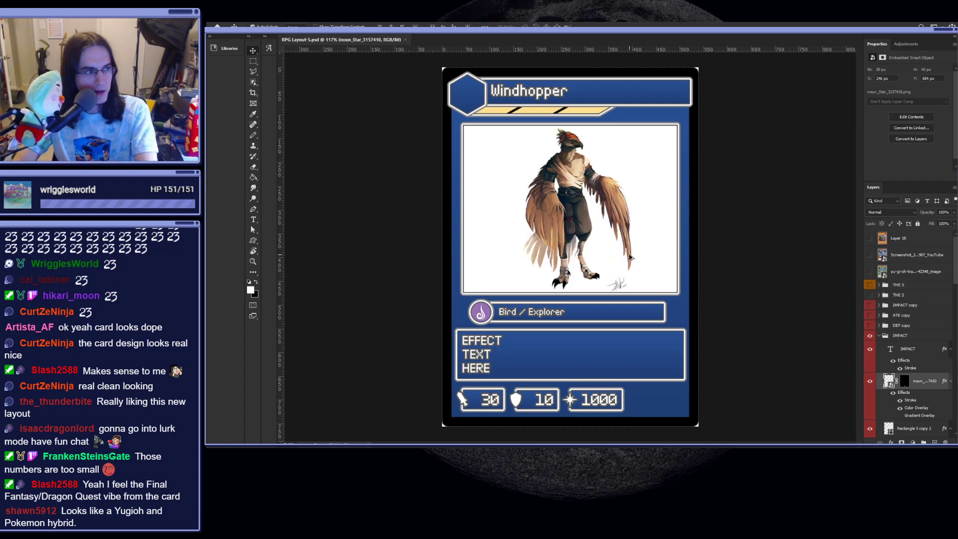
pyautogui.scroll(1, 631, 270)
pyautogui.scroll(-1, 631, 284)
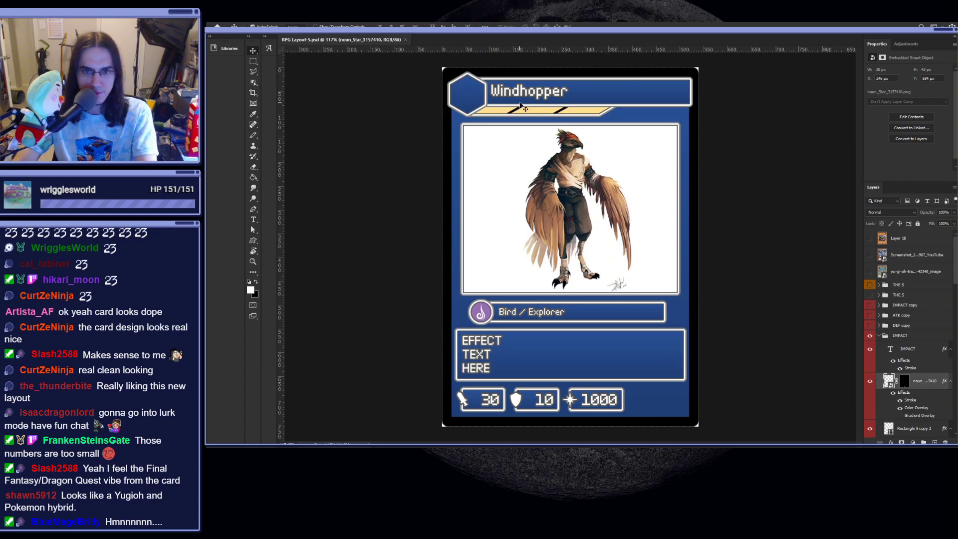
# - Examine the top of the card, including the hexagon, name bar and striped cost bar
pyautogui.scroll(3, 460, 98)
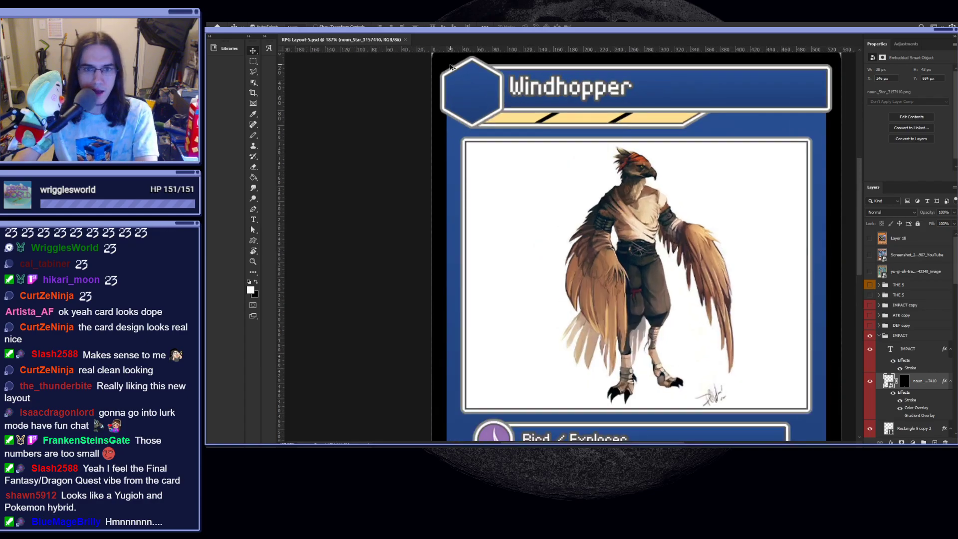
pyautogui.scroll(5, 464, 80)
pyautogui.scroll(-4, 478, 114)
pyautogui.scroll(-4, 526, 99)
pyautogui.scroll(-3, 729, 85)
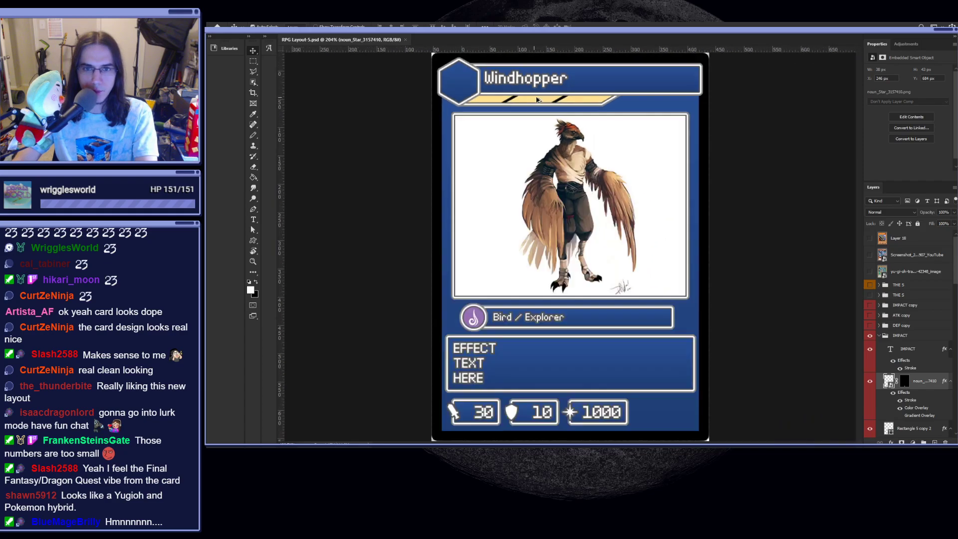
pyautogui.scroll(3, 672, 95)
pyautogui.scroll(1, 674, 159)
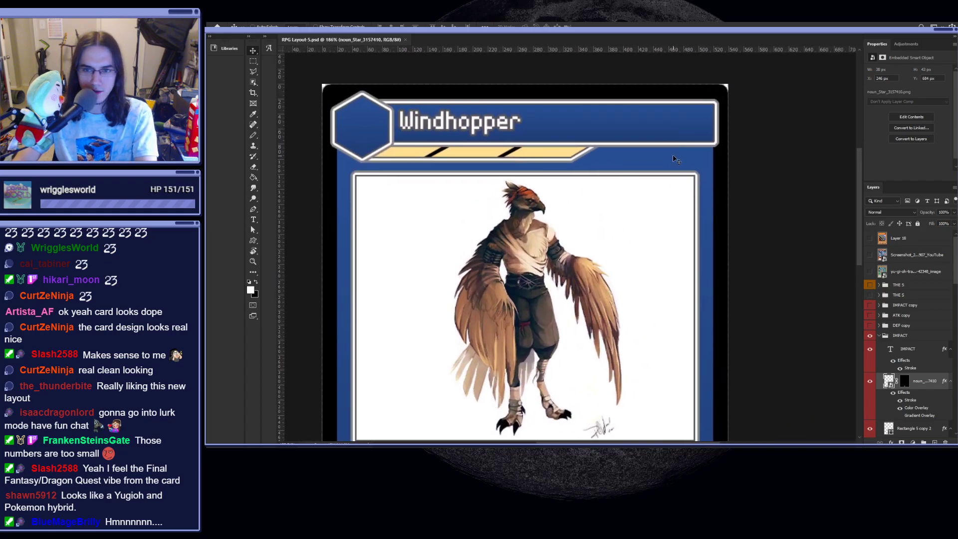
pyautogui.hscroll(1, 673, 157)
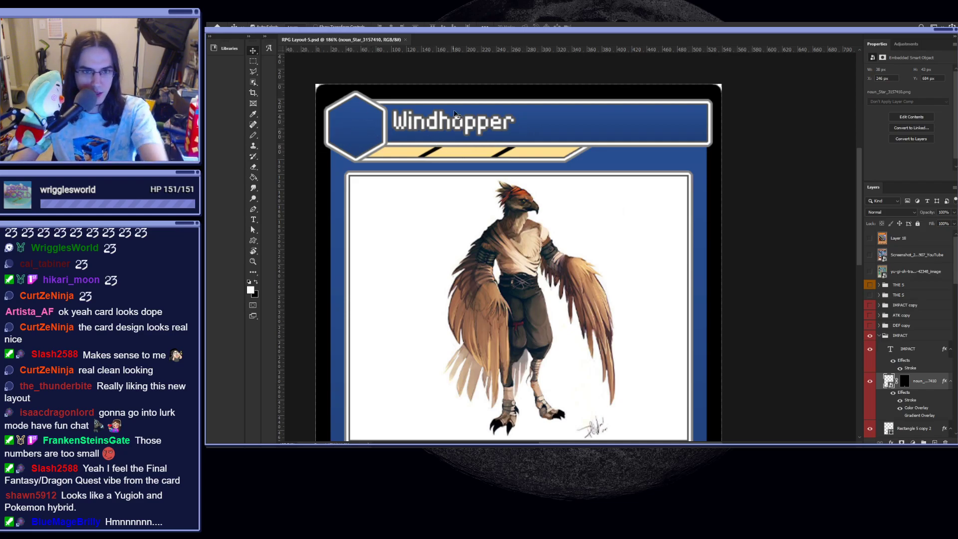
# - Shift the Polygon 2 cost bar outline beneath the name bar slightly right, and hide the COST group
pyautogui.click(449, 163)
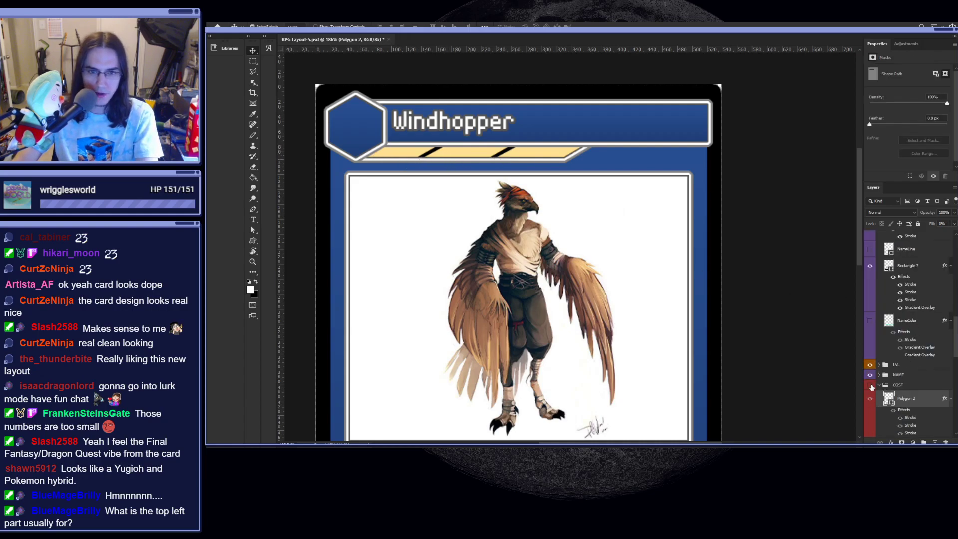
pyautogui.click(871, 387)
pyautogui.scroll(-2, 909, 391)
pyautogui.hotkey('ctrl', 't')
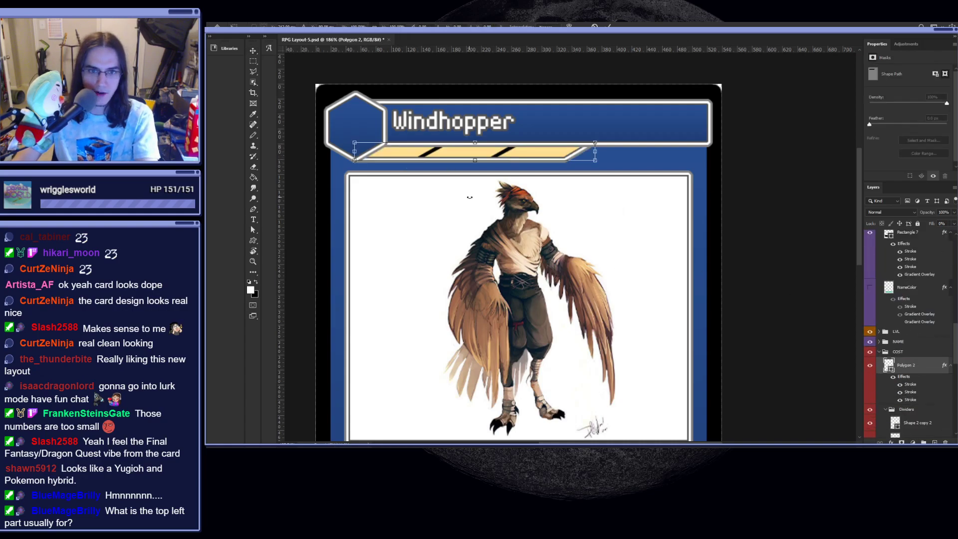
pyautogui.moveTo(544, 155)
pyautogui.mouseDown()
pyautogui.moveTo(394, 156)
pyautogui.moveTo(549, 158)
pyautogui.mouseUp()
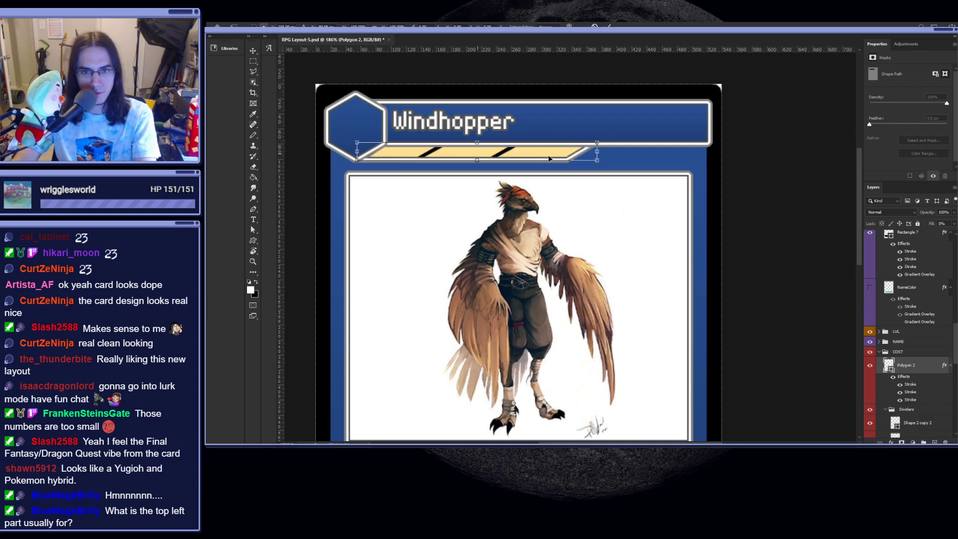
pyautogui.press('Return')
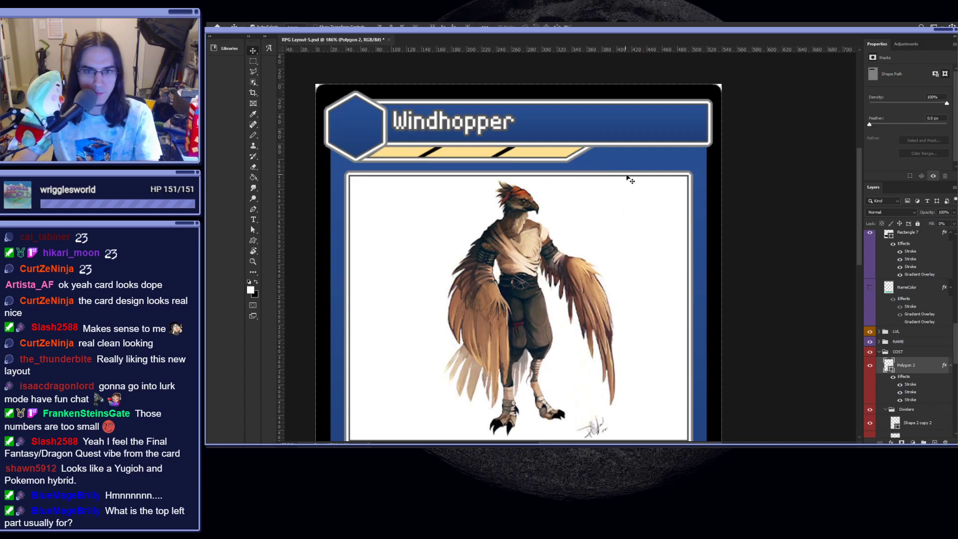
pyautogui.click(870, 351)
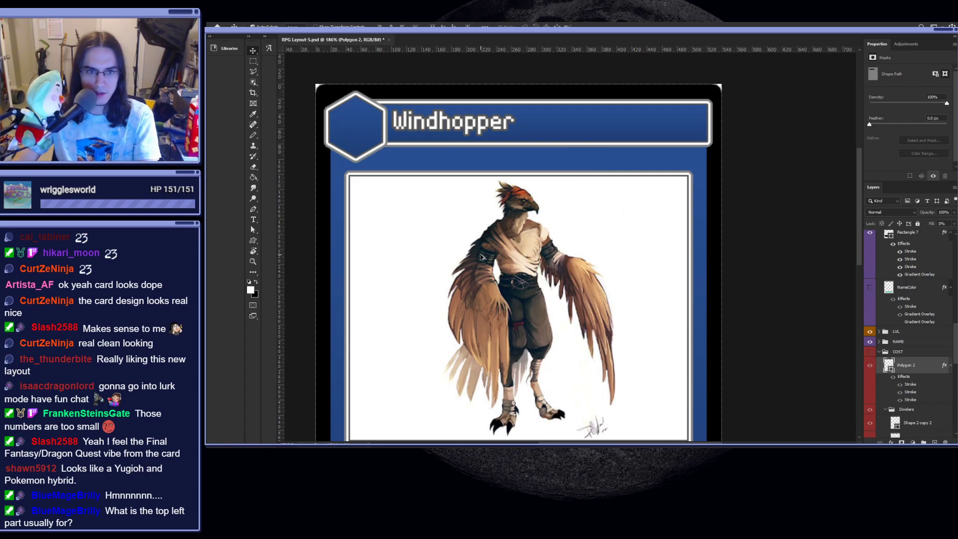
pyautogui.hotkey('ctrl', '0')
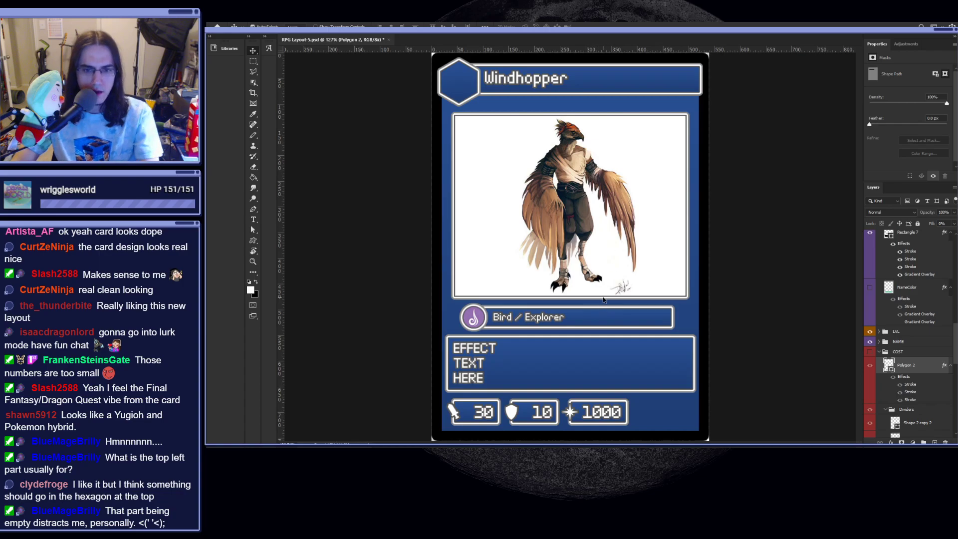
pyautogui.scroll(2, 525, 359)
pyautogui.scroll(-1, 540, 346)
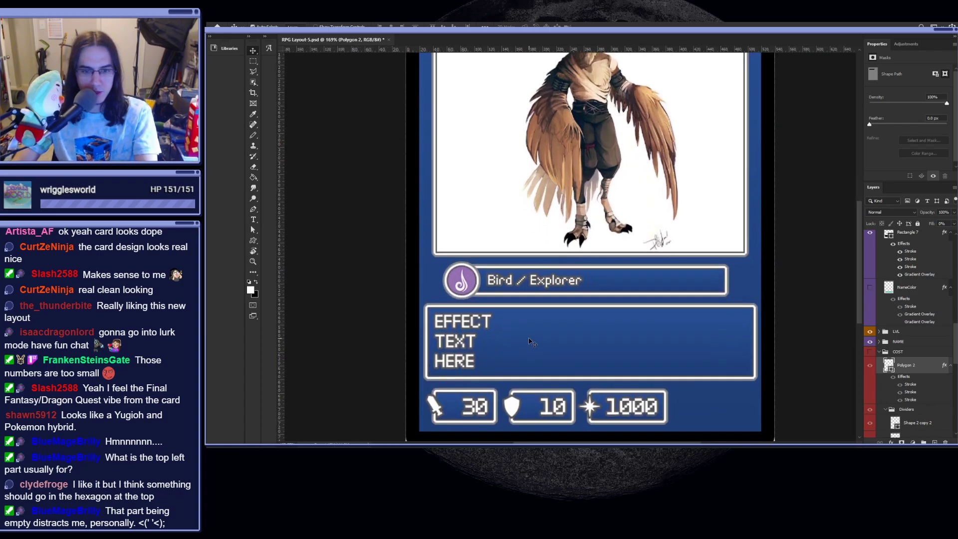
pyautogui.hscroll(1, 499, 343)
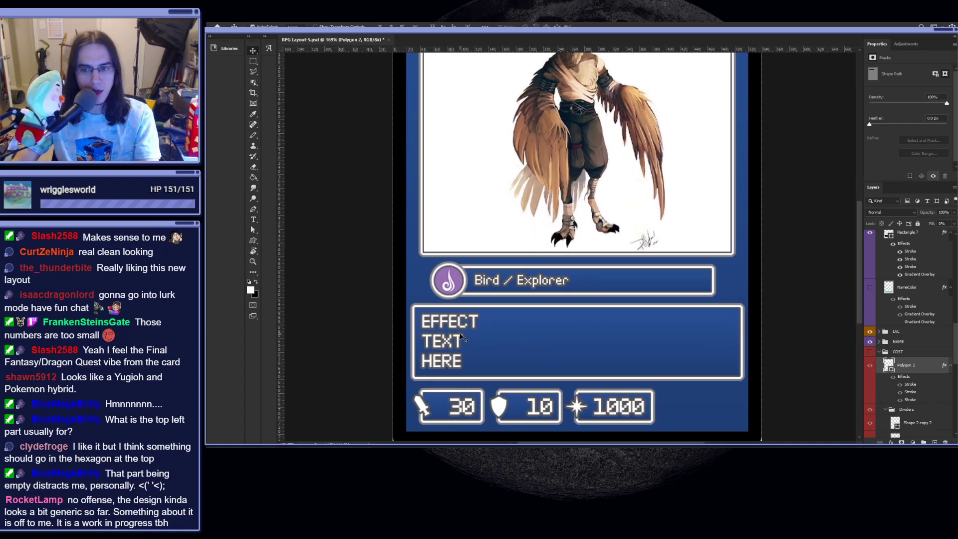
pyautogui.scroll(2, 461, 338)
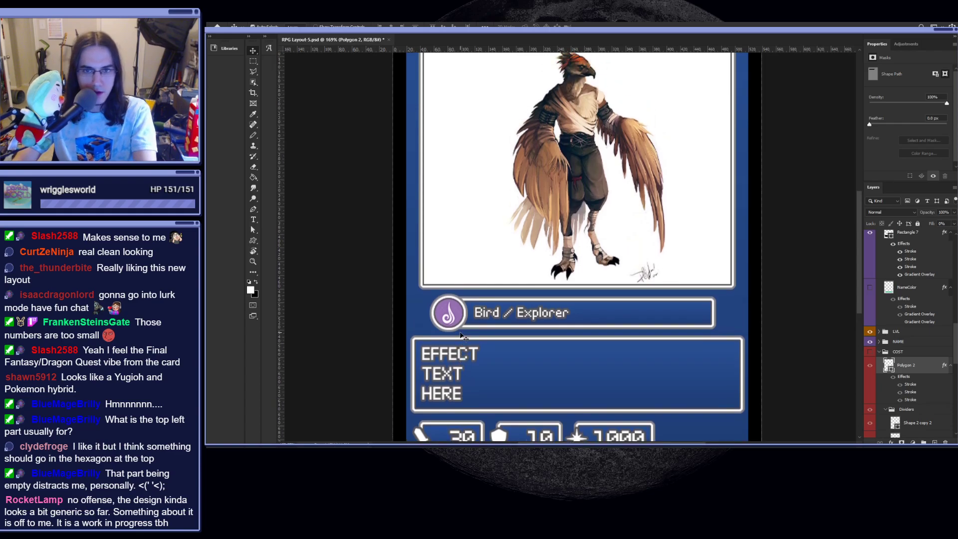
pyautogui.scroll(-3, 461, 338)
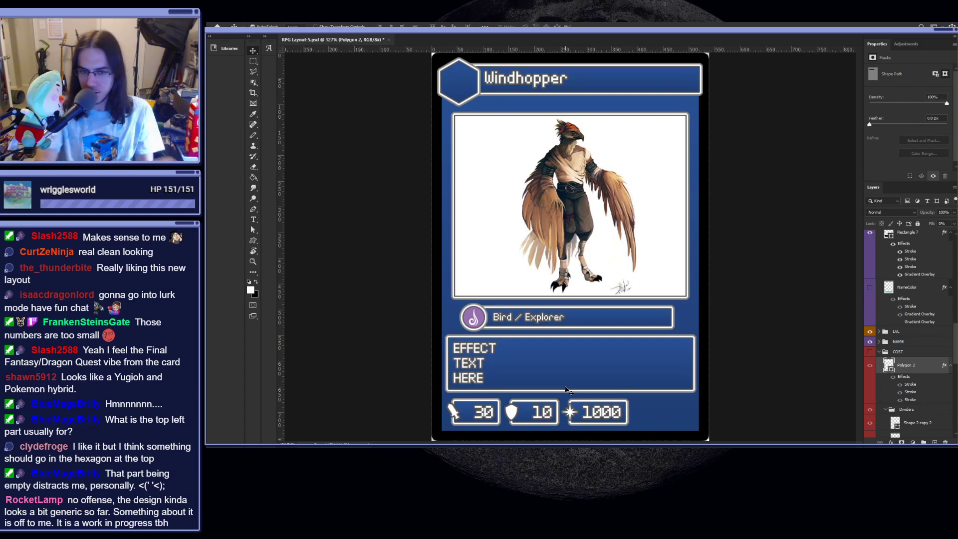
# - Open the placeholder effect text for editing and leave text editing
pyautogui.press('t')
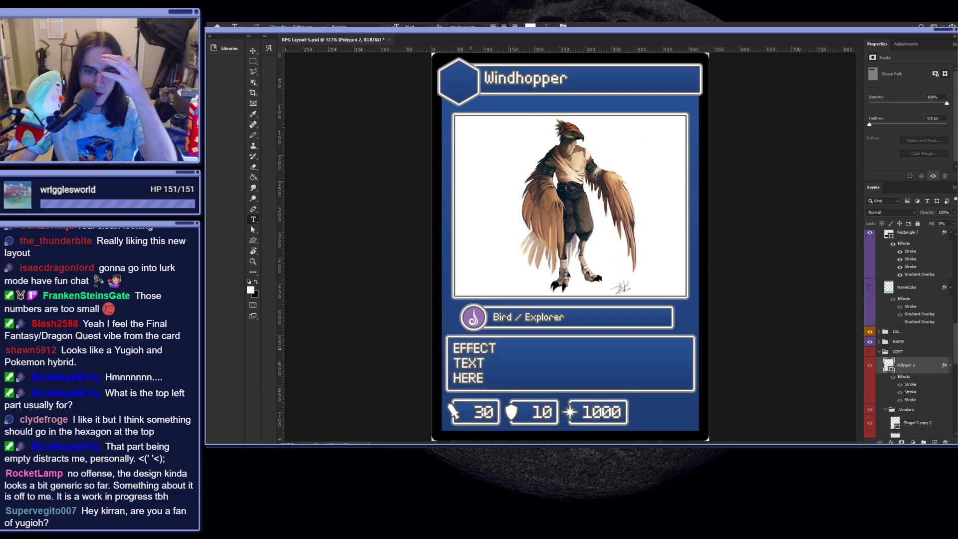
pyautogui.click(470, 348)
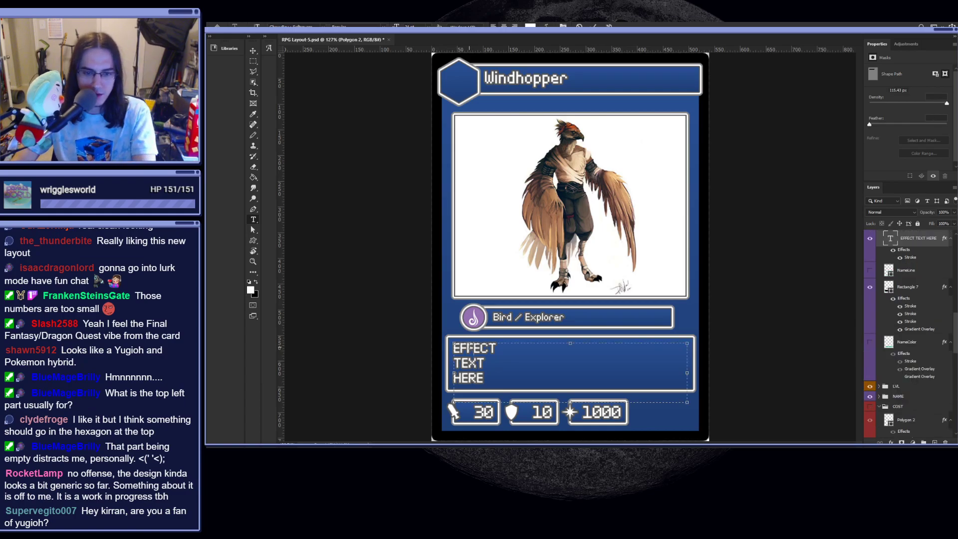
pyautogui.press('BackSpace')
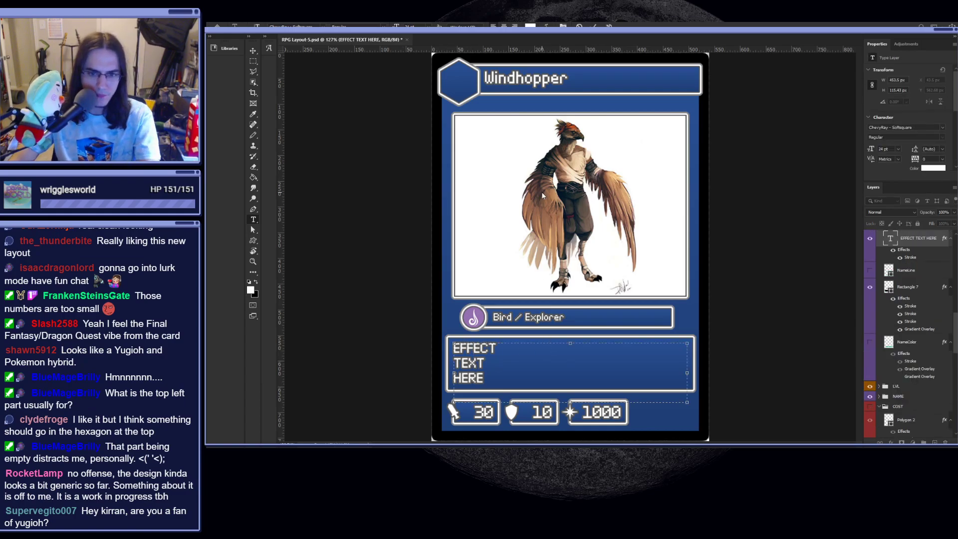
pyautogui.hotkey('ctrl', 'Return')
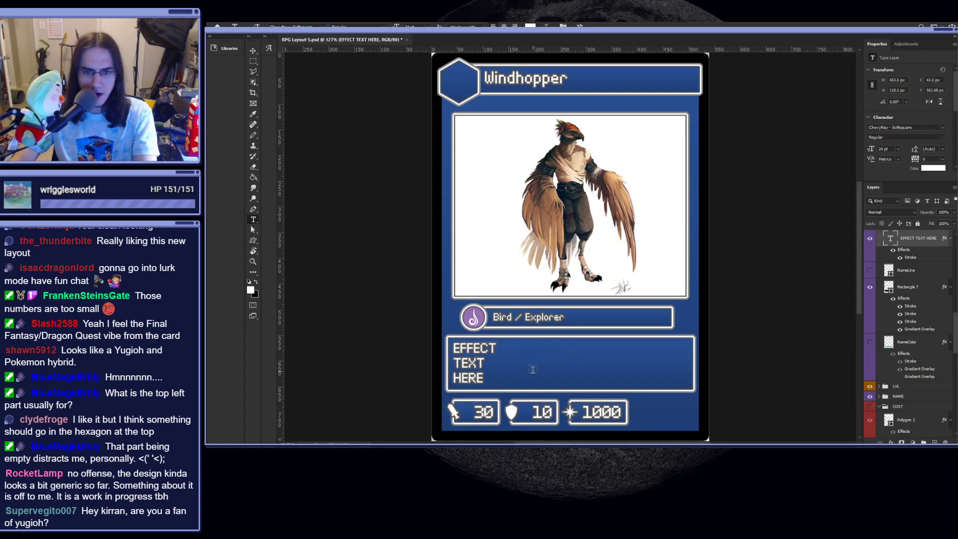
pyautogui.scroll(2, 522, 356)
pyautogui.scroll(2, 449, 309)
pyautogui.press('v')
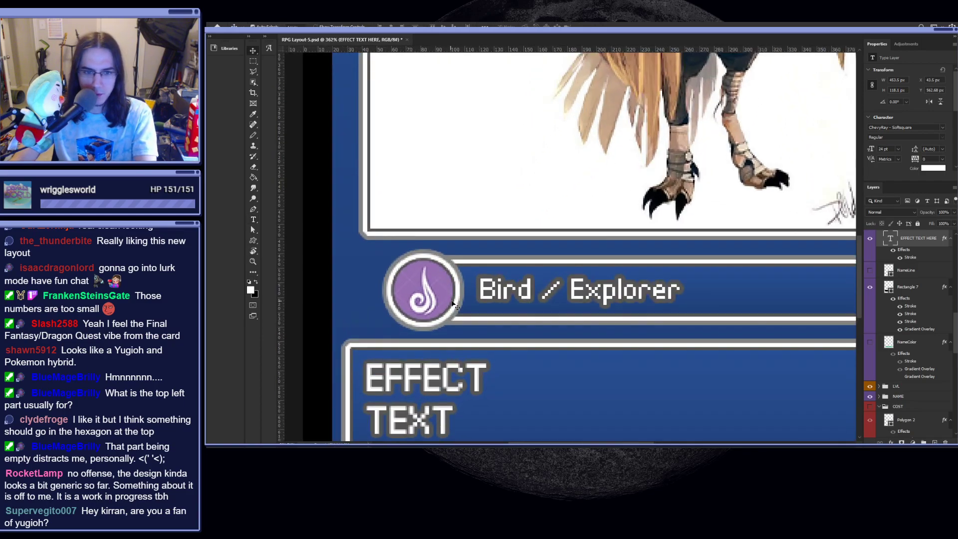
pyautogui.scroll(-3, 435, 306)
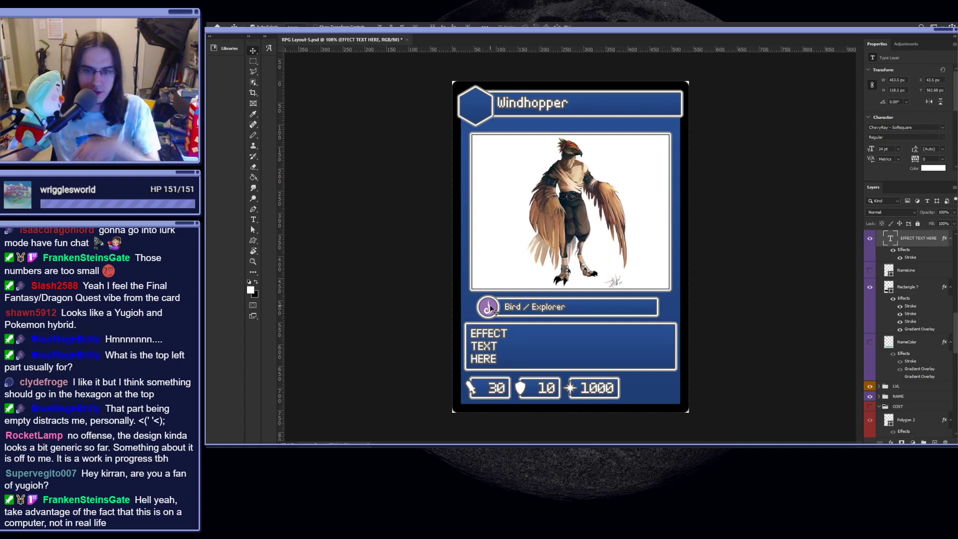
pyautogui.scroll(4, 492, 308)
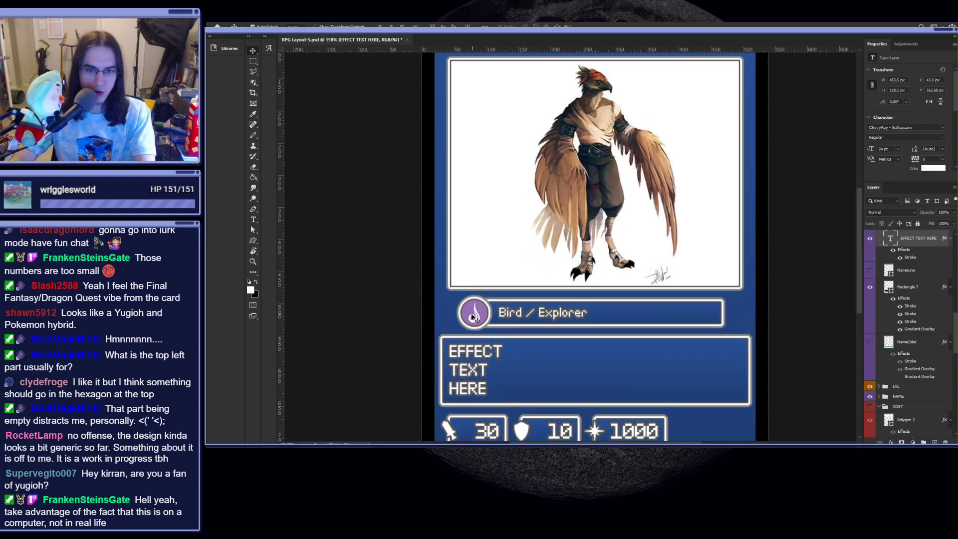
# - Examine the Bird / Explorer type line, marking it with a rectangular selection and clearing that selection
pyautogui.scroll(-3, 549, 317)
pyautogui.scroll(2, 541, 327)
pyautogui.scroll(2, 508, 314)
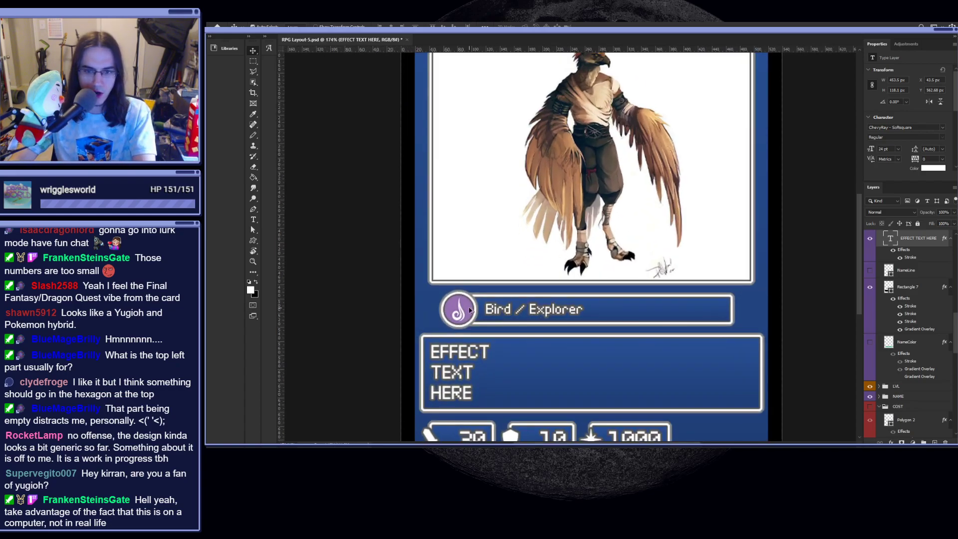
pyautogui.press('m')
pyautogui.moveTo(436, 291); pyautogui.dragTo(729, 325)
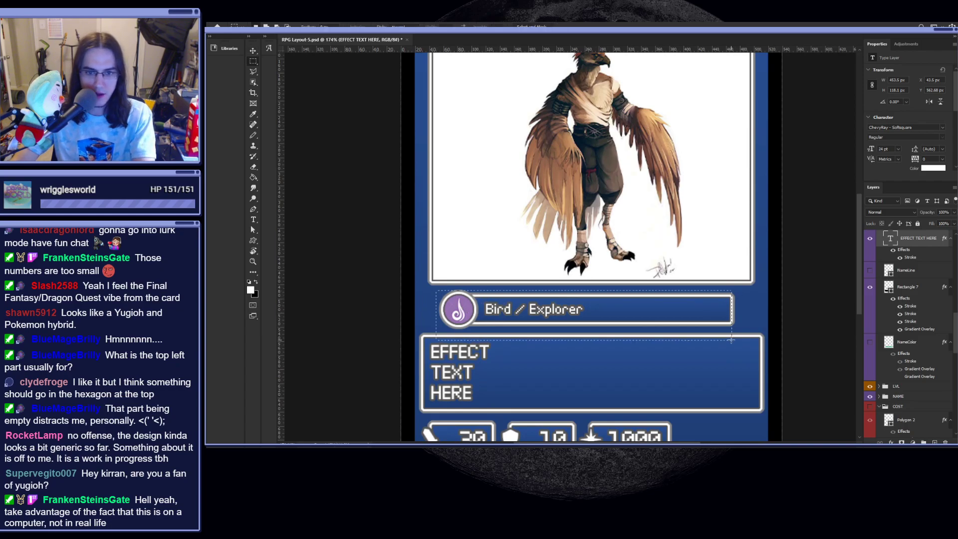
pyautogui.scroll(2, 729, 340)
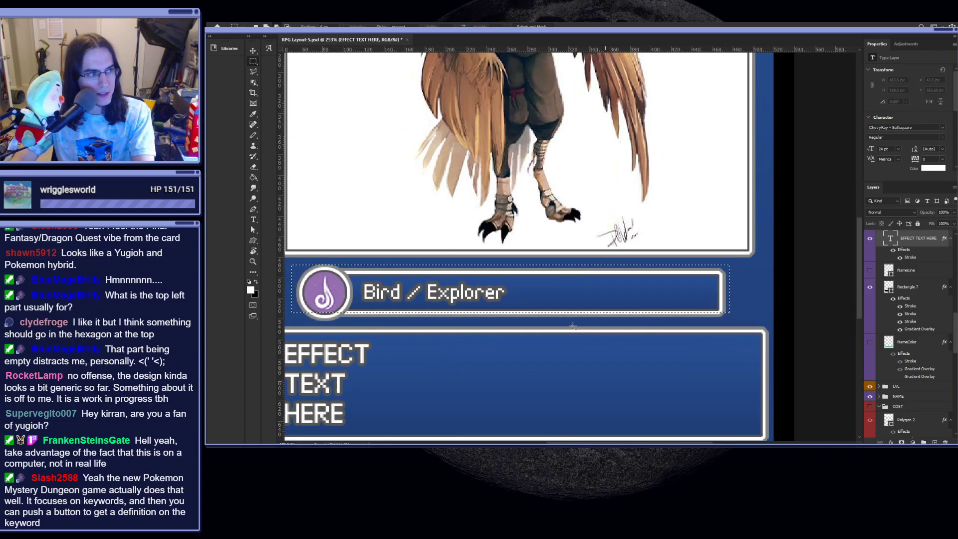
pyautogui.scroll(1, 556, 330)
pyautogui.hotkey('ctrl', 'd')
pyautogui.scroll(-1, 321, 271)
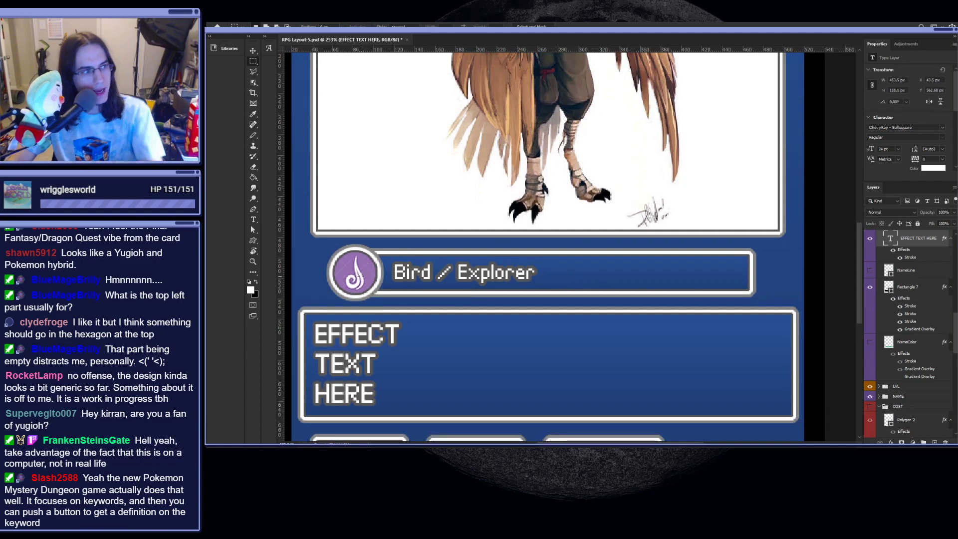
# - Examine the type line's purple emblem, the overall card and the row of three stat boxes
pyautogui.scroll(3, 352, 272)
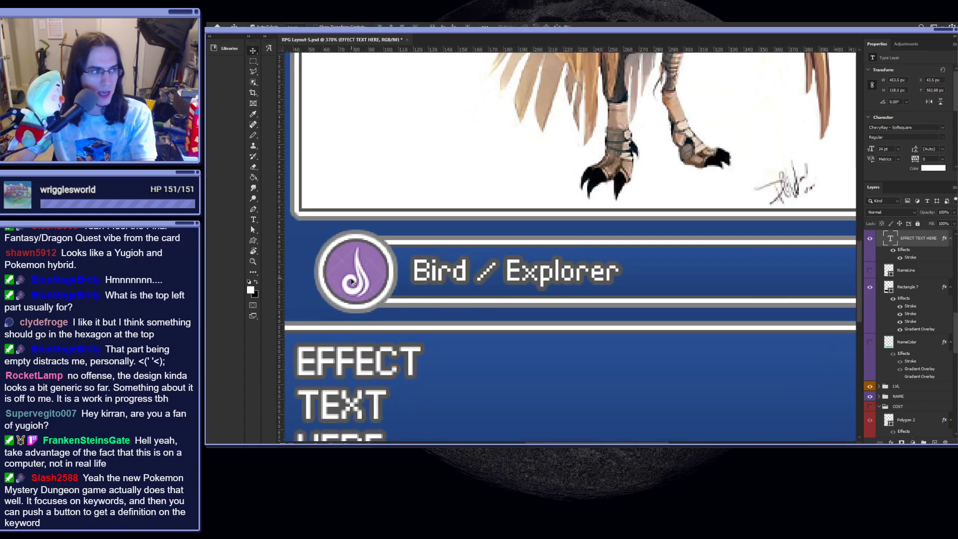
pyautogui.scroll(-3, 359, 259)
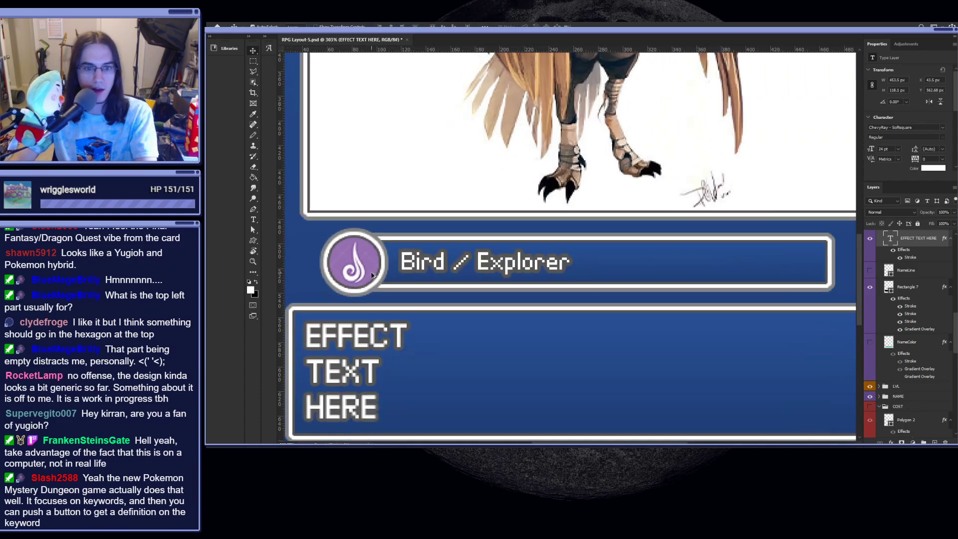
pyautogui.scroll(1, 418, 275)
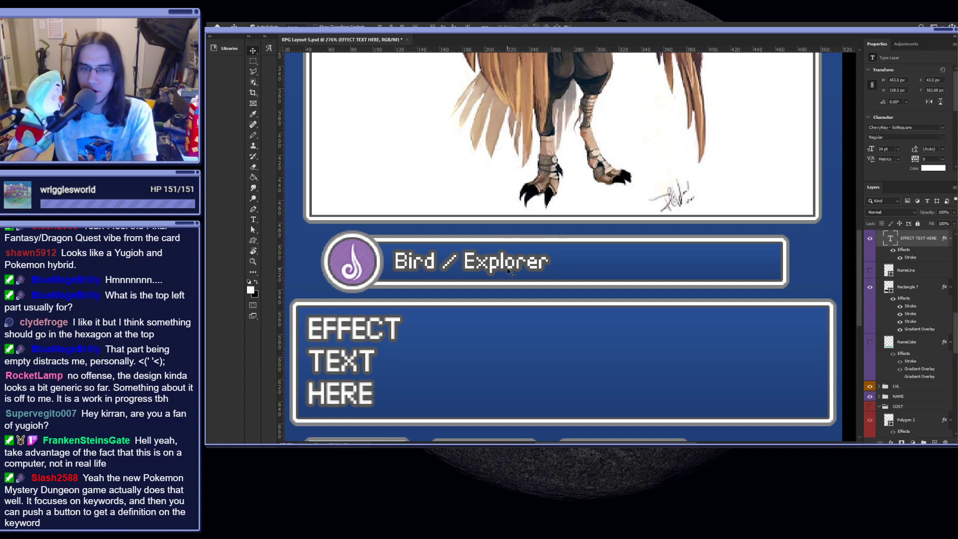
pyautogui.scroll(-3, 509, 271)
pyautogui.scroll(1, 474, 317)
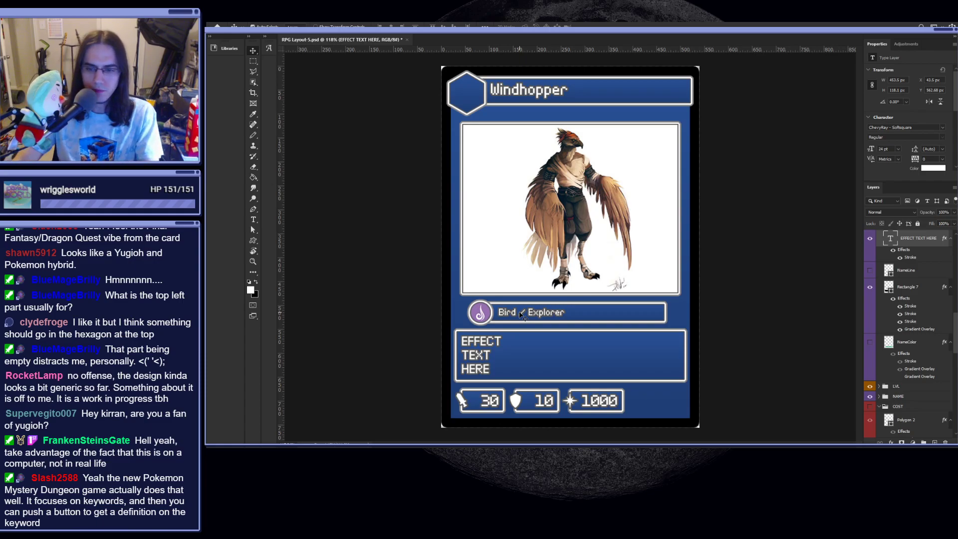
pyautogui.scroll(6, 525, 406)
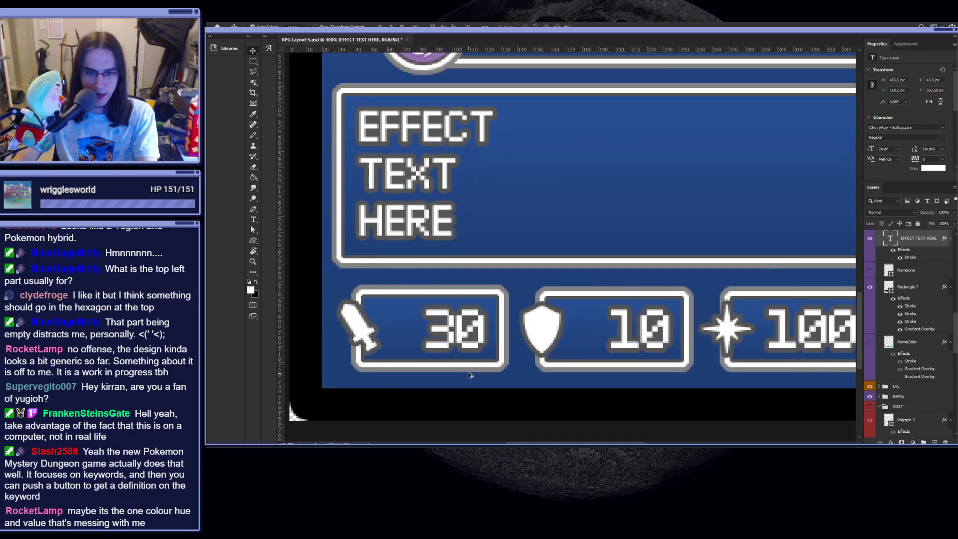
pyautogui.scroll(-4, 524, 342)
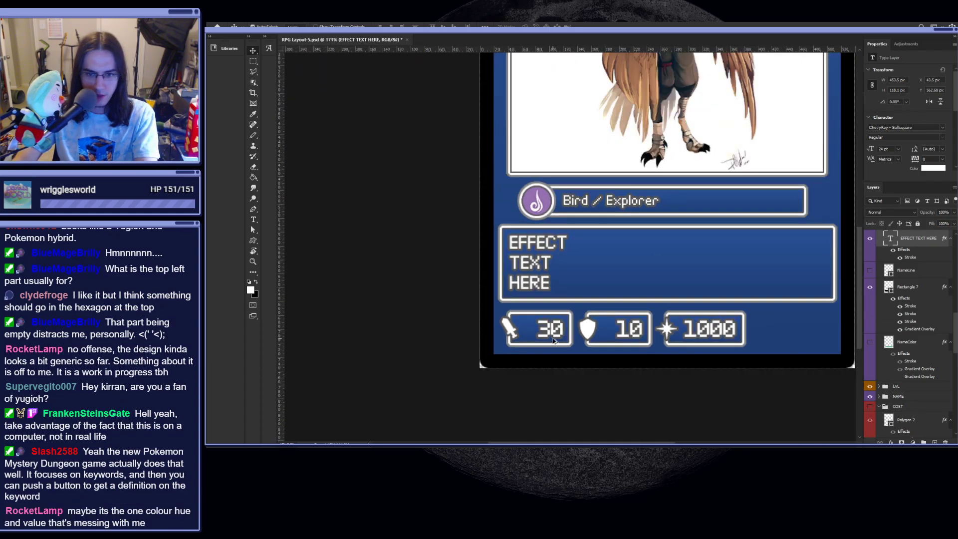
pyautogui.scroll(-2, 549, 342)
pyautogui.scroll(3, 671, 338)
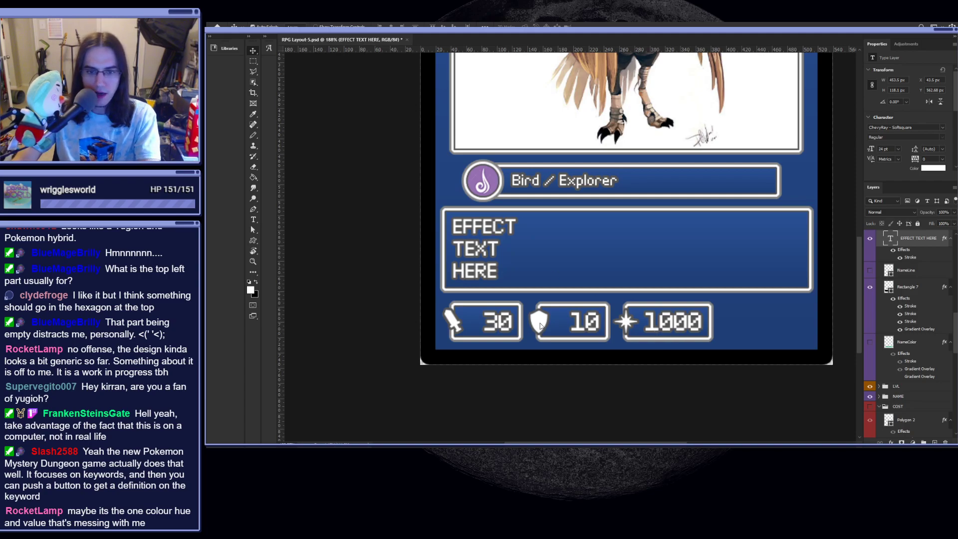
# - Stack the ATK, DEF and IMPACT stat boxes in a vertical column along the card's lower left side
pyautogui.moveTo(498, 327); pyautogui.dragTo(489, 238)
pyautogui.hotkey('ctrl', 'z')
pyautogui.moveTo(490, 330); pyautogui.dragTo(503, 235)
pyautogui.press('Return')
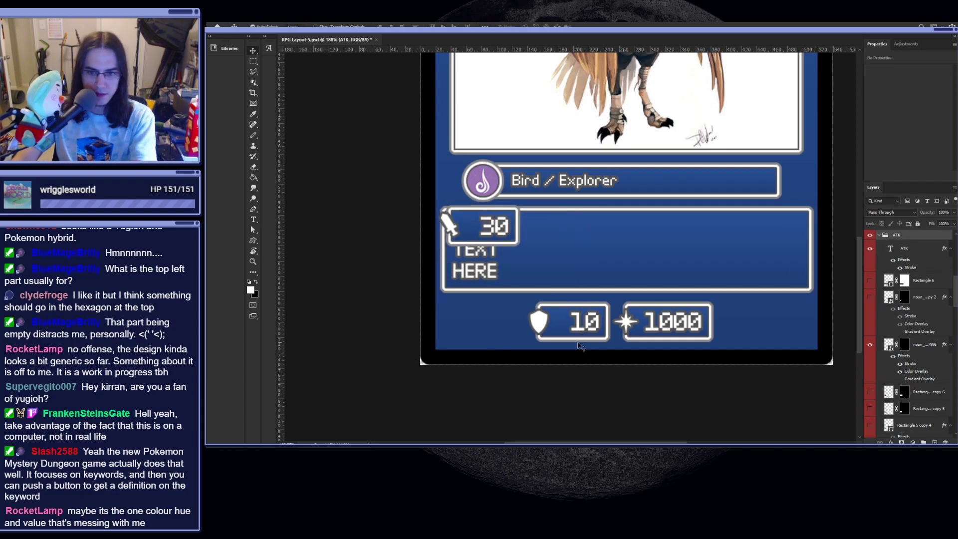
pyautogui.moveTo(586, 330); pyautogui.dragTo(502, 276)
pyautogui.press('Return')
pyautogui.moveTo(678, 327); pyautogui.dragTo(499, 327)
pyautogui.press('Return')
pyautogui.scroll(-2, 524, 260)
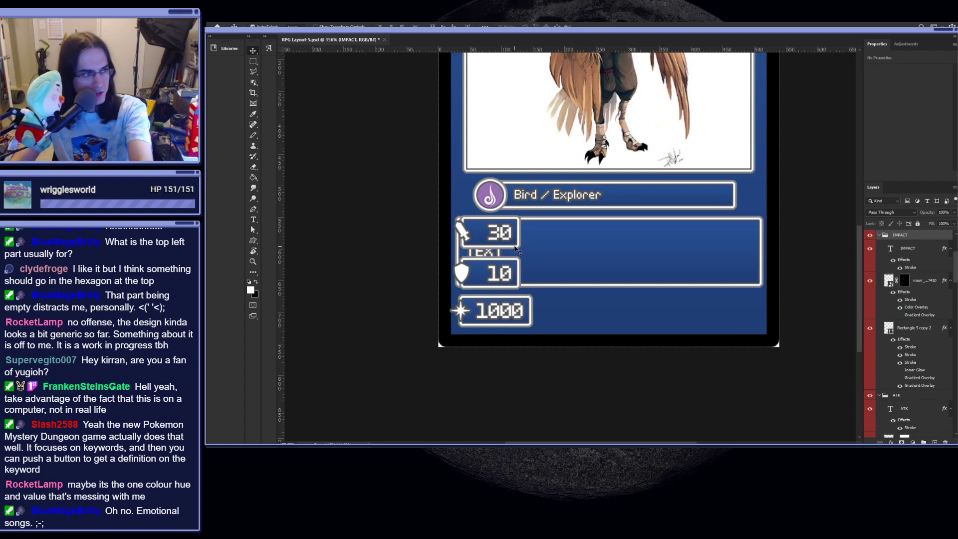
# - Resize the effect text box to about 342 × 159 px, clearing the stat column and extending down alongside it
pyautogui.scroll(2, 529, 261)
pyautogui.click(575, 255)
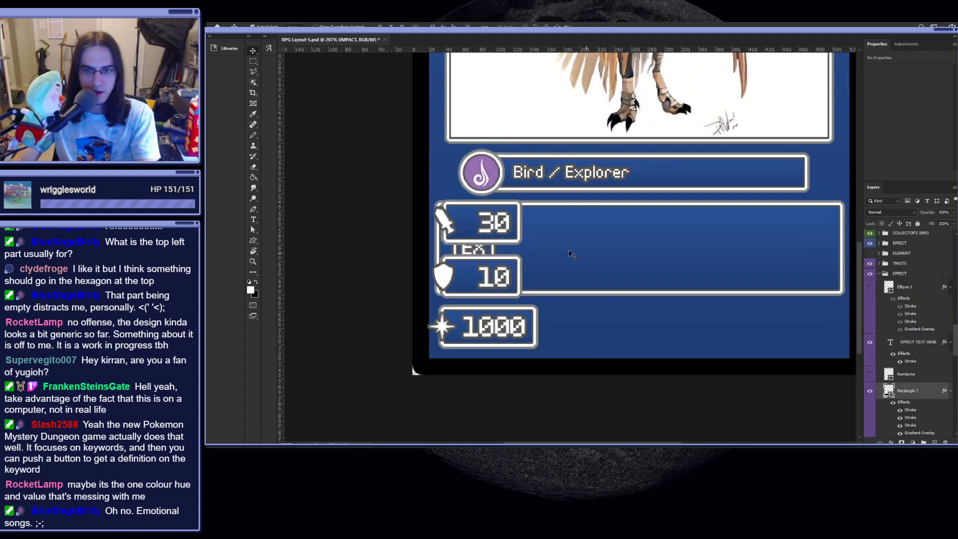
pyautogui.hotkey('ctrl', 't')
pyautogui.moveTo(439, 247); pyautogui.dragTo(551, 240)
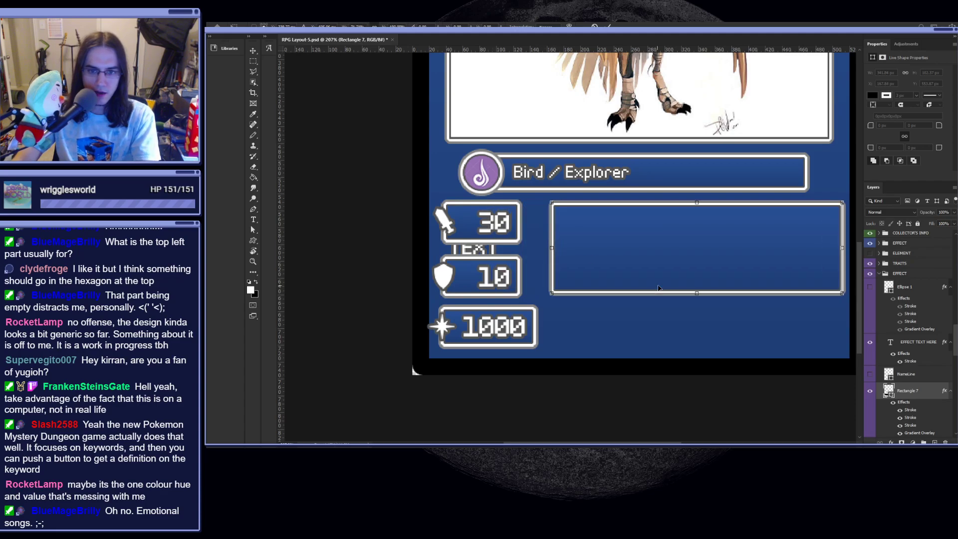
pyautogui.moveTo(703, 293); pyautogui.dragTo(696, 343)
pyautogui.press('Return')
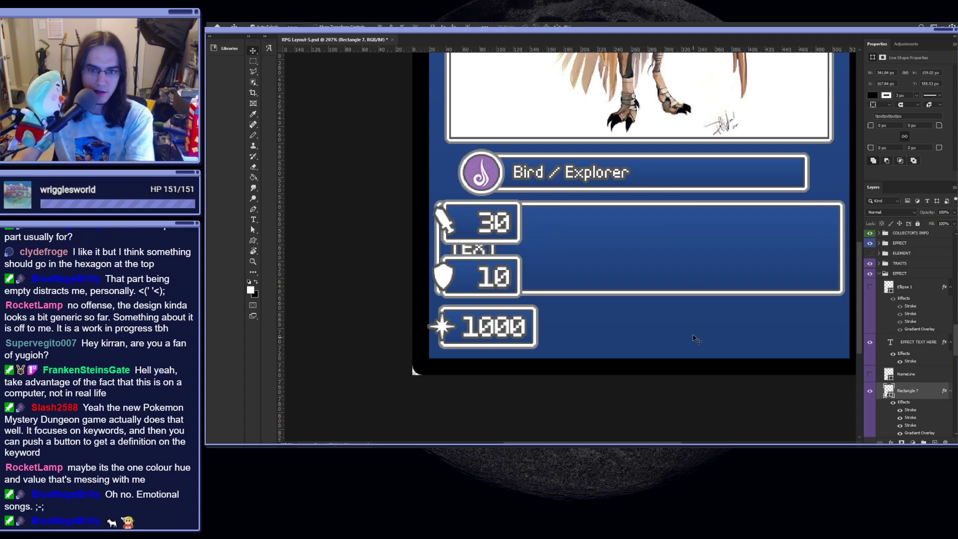
# - Examine the rearranged card, including the stacked stat boxes, their icons and the resized effect box
pyautogui.scroll(-3, 617, 301)
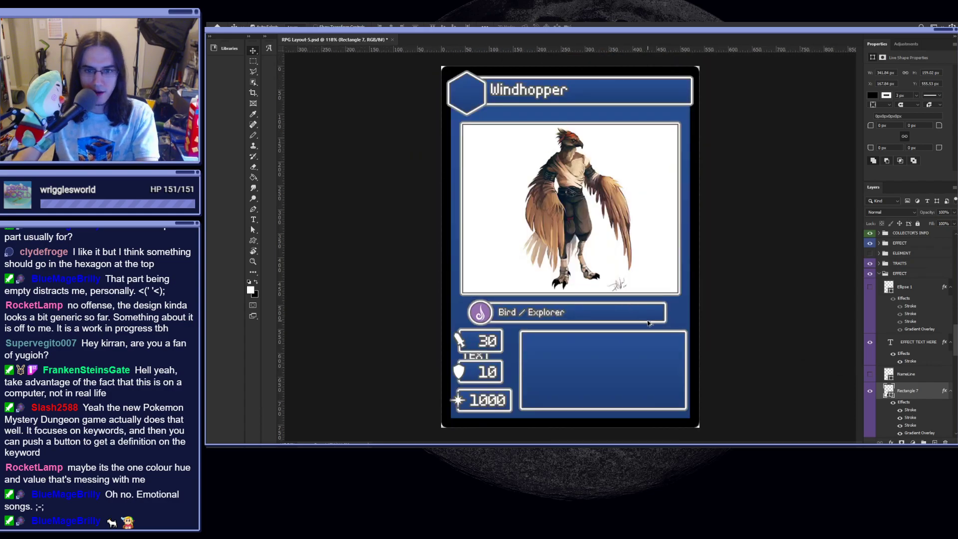
pyautogui.scroll(1, 628, 386)
pyautogui.scroll(-3, 611, 382)
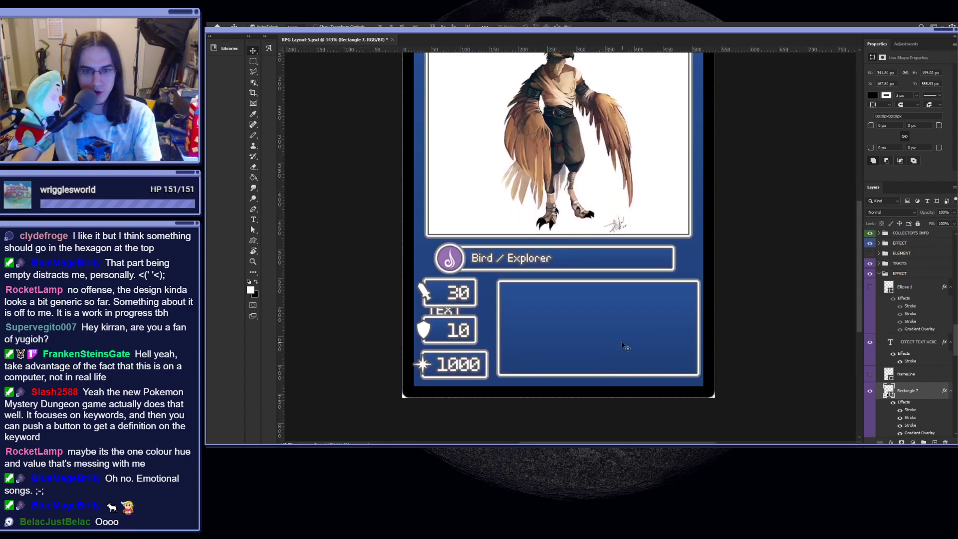
pyautogui.scroll(1, 428, 300)
pyautogui.scroll(4, 428, 299)
pyautogui.scroll(-1, 421, 273)
pyautogui.scroll(1, 421, 274)
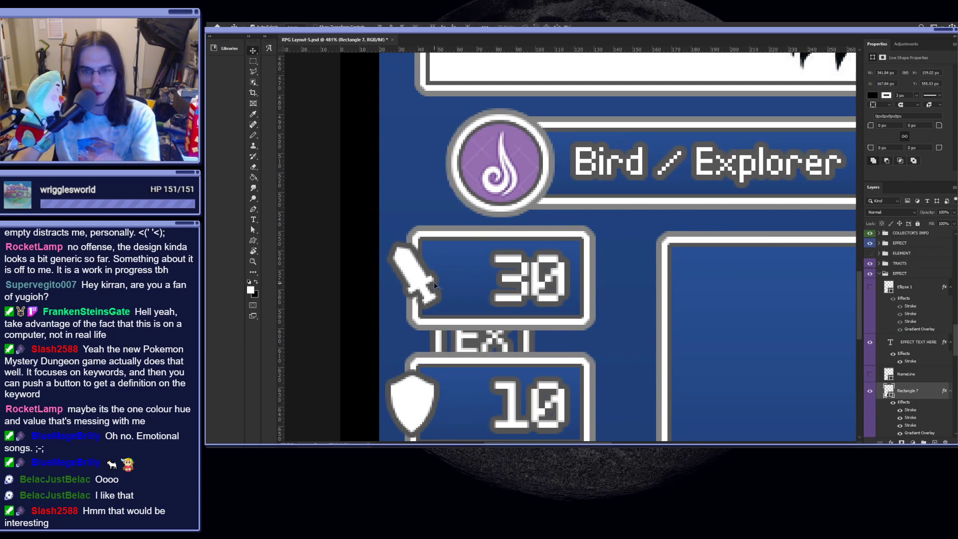
pyautogui.scroll(-5, 435, 286)
# - Undo the stacked stats and resized effect box to compare with the bottom-row layout, and redo those changes
pyautogui.hotkey('ctrl', 'z')
pyautogui.hotkey('ctrl', 'z')
pyautogui.hotkey('ctrl', 'z')
pyautogui.hotkey('ctrl', 'z')
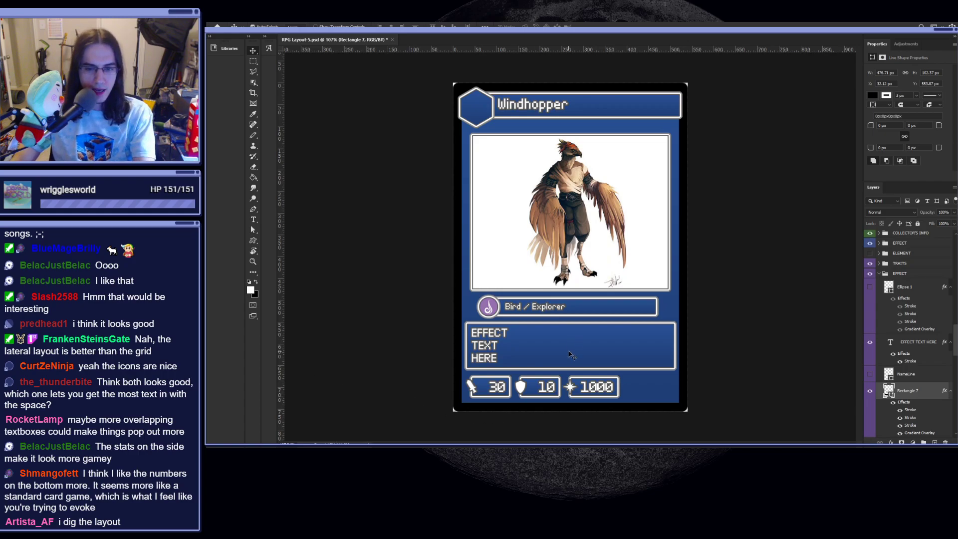
pyautogui.scroll(2, 569, 349)
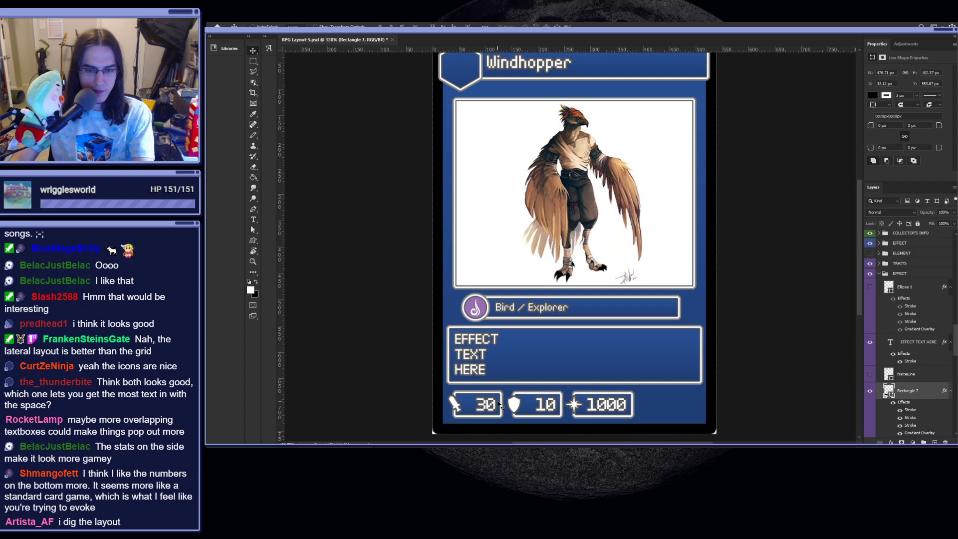
pyautogui.hotkey('ctrl', 'shift', 'z')
pyautogui.hotkey('ctrl', 'shift', 'z')
pyautogui.hotkey('ctrl', 'shift', 'z')
pyautogui.hotkey('ctrl', 'shift', 'z')
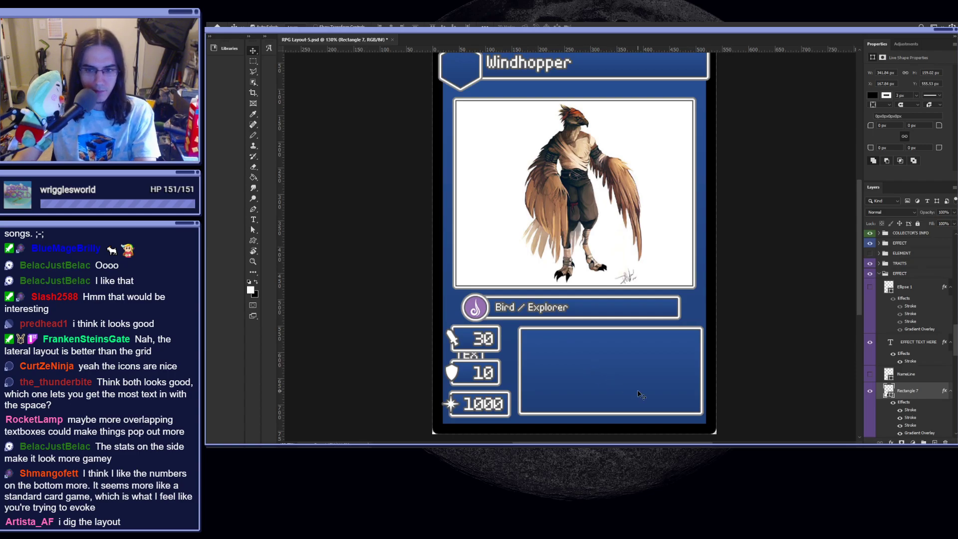
# - Shift the TRAITS group with the Bird / Explorer bar left so its emblem lines up with the stat column
pyautogui.scroll(2, 696, 310)
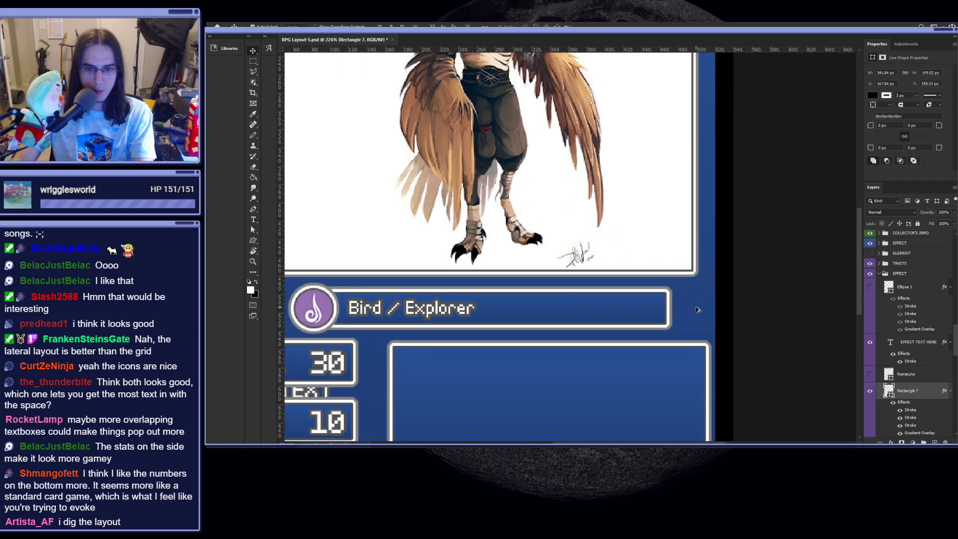
pyautogui.scroll(-3, 697, 309)
pyautogui.scroll(4, 559, 318)
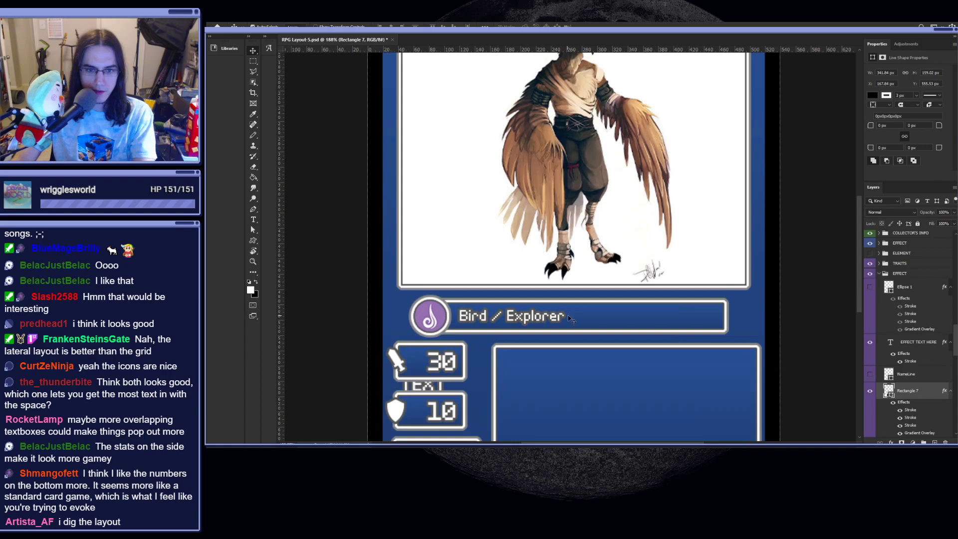
pyautogui.click(619, 324)
pyautogui.hotkey('ctrl', 't')
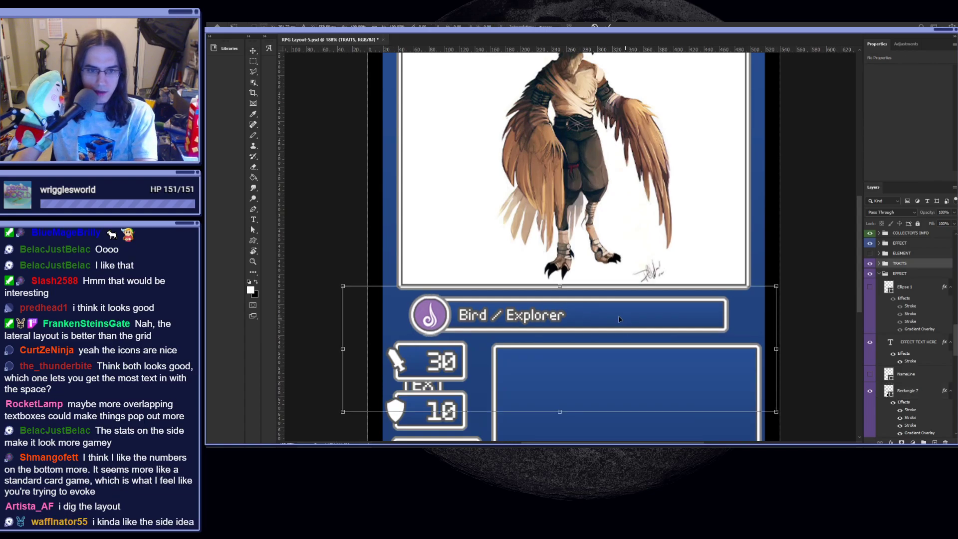
pyautogui.moveTo(620, 319); pyautogui.dragTo(601, 319)
pyautogui.press('Return')
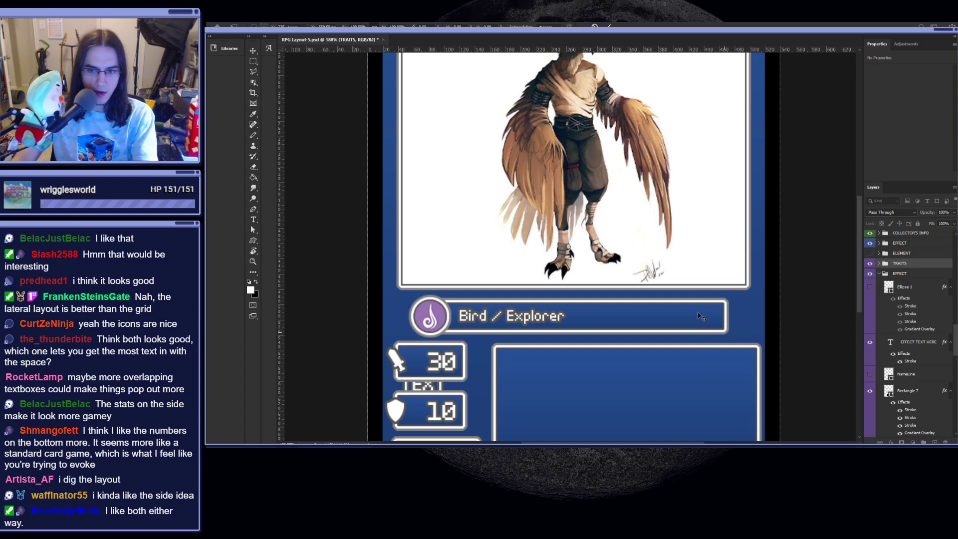
pyautogui.press('v')
pyautogui.click(676, 322)
pyautogui.press('t')
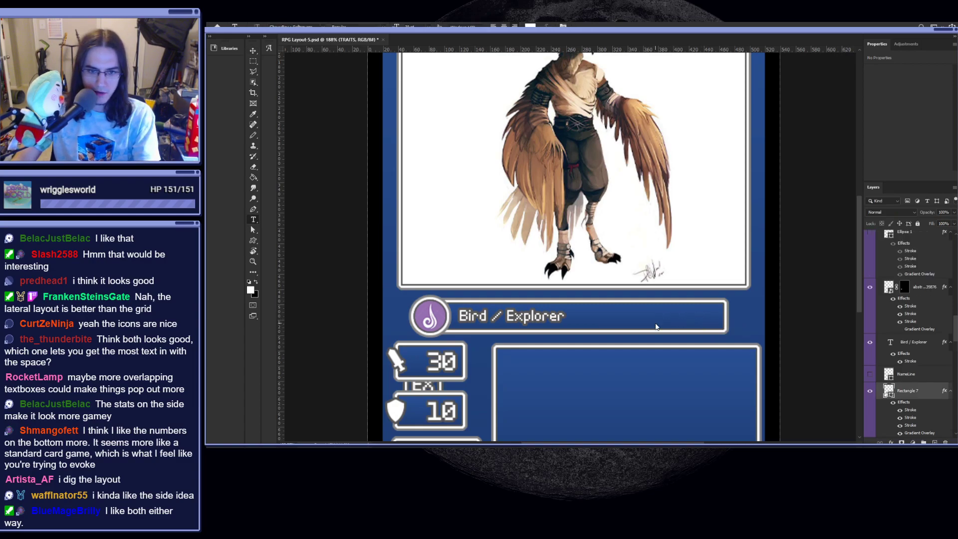
pyautogui.hotkey('ctrl', 'z')
pyautogui.scroll(2, 735, 320)
pyautogui.press('v')
pyautogui.scroll(-3, 705, 350)
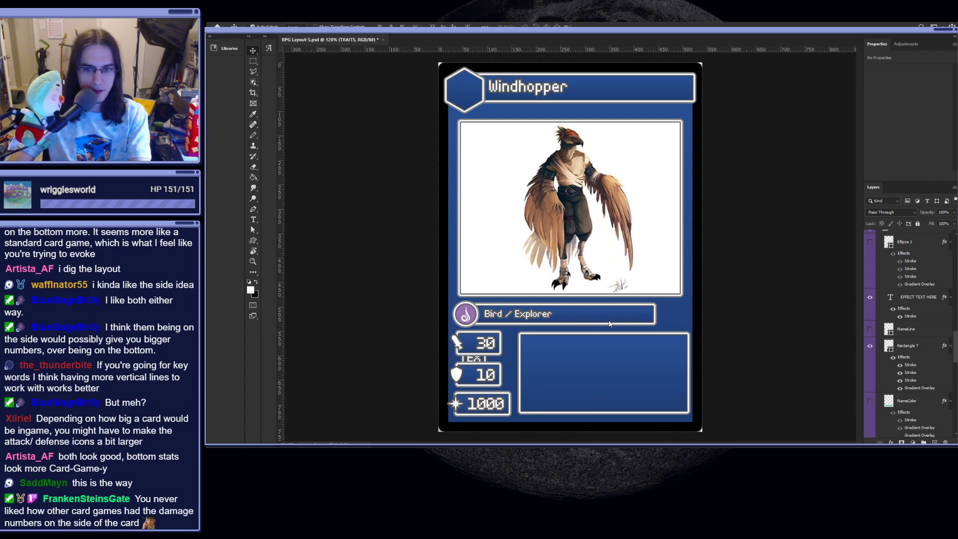
# - Try raising the TRAITS group over the lower edge of the artwork frame, and undo the move
pyautogui.hotkey('ctrl', 't')
pyautogui.moveTo(526, 315)
pyautogui.mouseDown()
pyautogui.moveTo(554, 336)
pyautogui.moveTo(524, 308)
pyautogui.mouseUp()
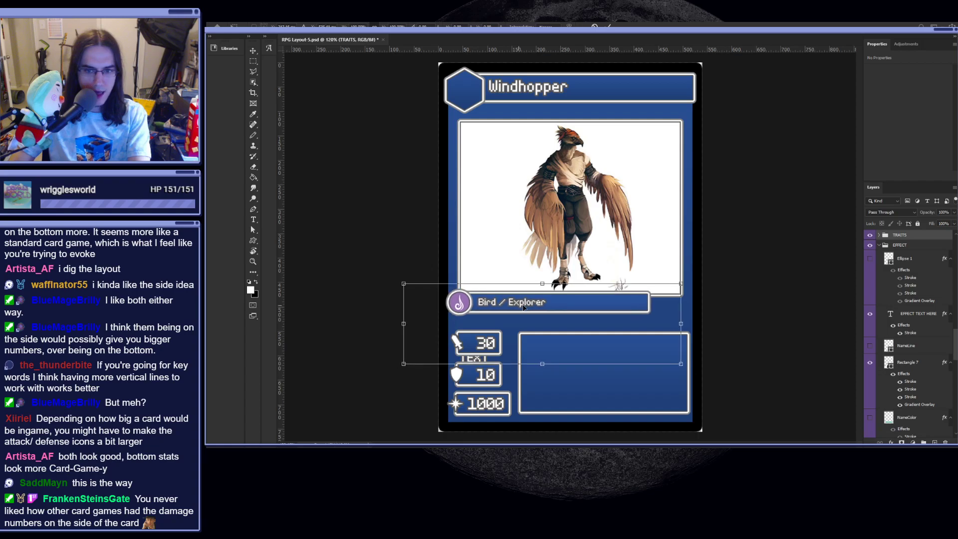
pyautogui.press('Return')
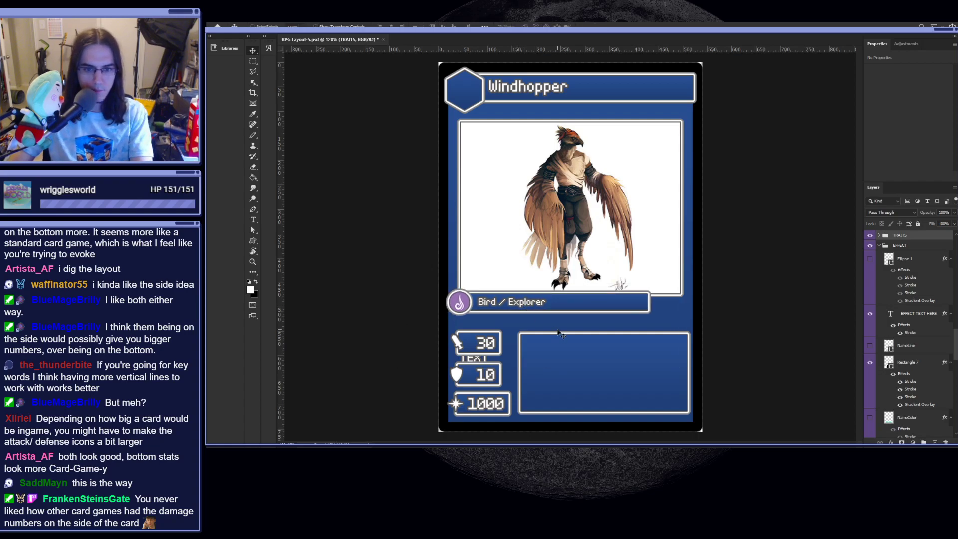
pyautogui.hotkey('ctrl', 'z')
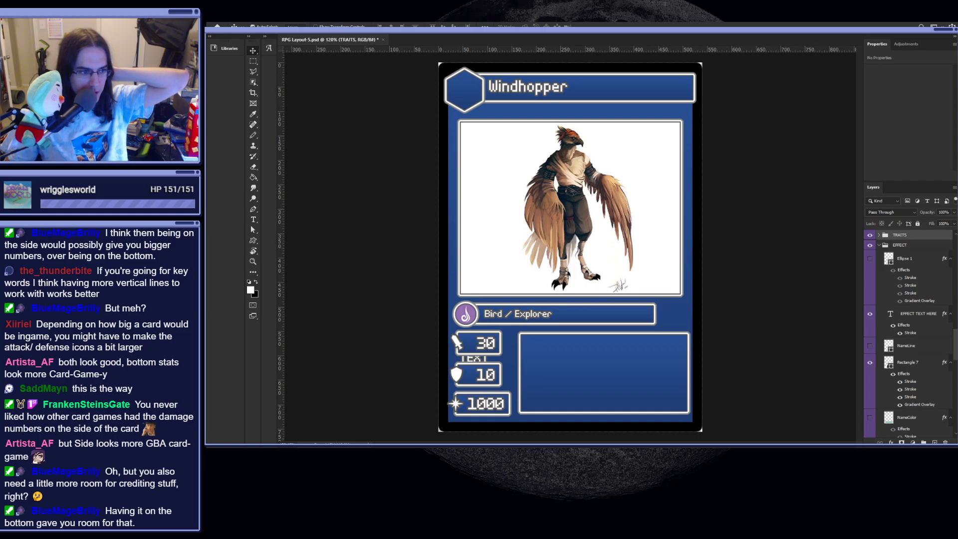
# - Rotate the ATK stat box 90 degrees counterclockwise and place it over the artwork frame's lower left edge
pyautogui.click(483, 344)
pyautogui.hotkey('ctrl', 't')
pyautogui.moveTo(532, 397); pyautogui.dragTo(541, 315)
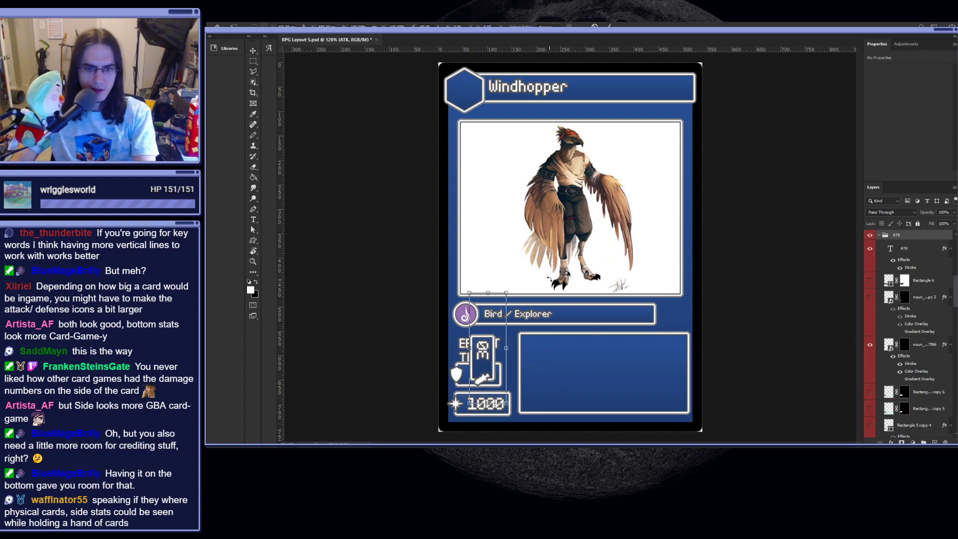
pyautogui.moveTo(497, 355); pyautogui.dragTo(475, 269)
pyautogui.press('Return')
pyautogui.scroll(5, 474, 273)
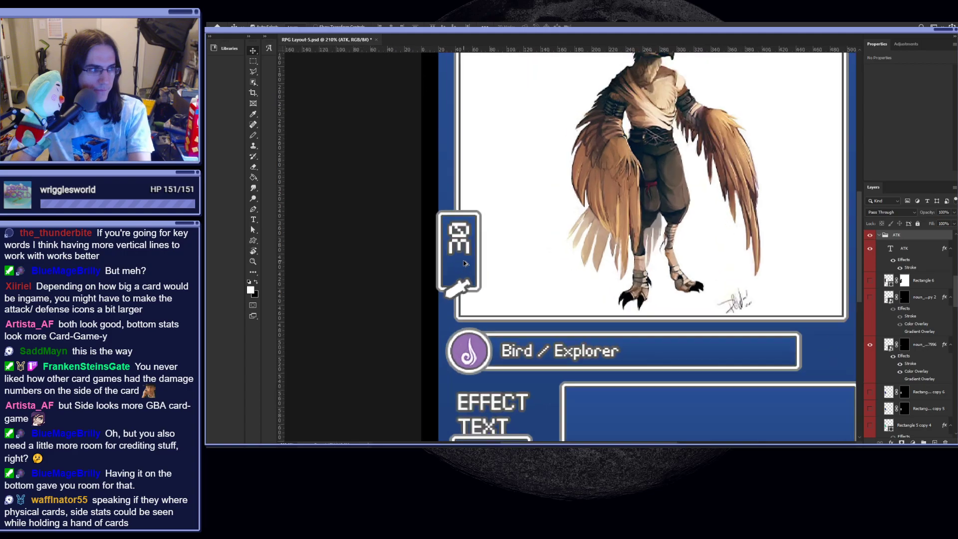
pyautogui.scroll(-3, 471, 258)
pyautogui.scroll(-1, 478, 279)
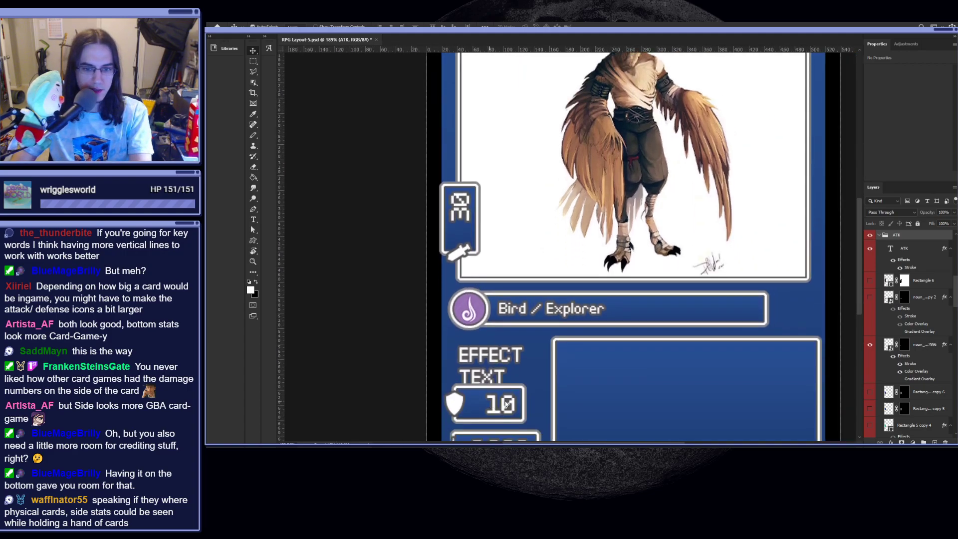
# - Rotate the DEF stat box 90 degrees counterclockwise and place it above the ATK box along the artwork's left edge
pyautogui.click(567, 432)
pyautogui.moveTo(630, 412); pyautogui.dragTo(533, 276)
pyautogui.moveTo(527, 409); pyautogui.dragTo(496, 102)
pyautogui.press('Return')
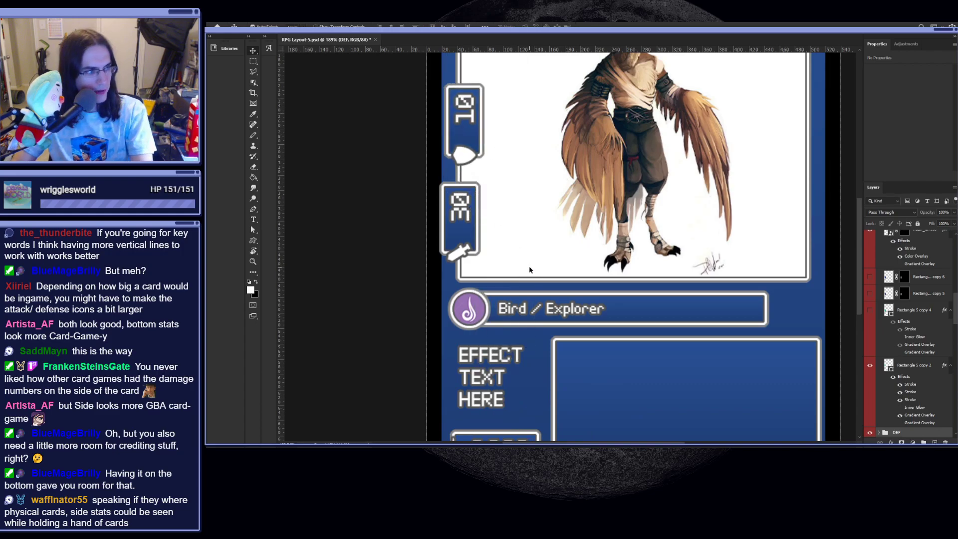
# - Undo the rotation and placement of the ATK and DEF stat boxes over the artwork
pyautogui.scroll(-3, 492, 159)
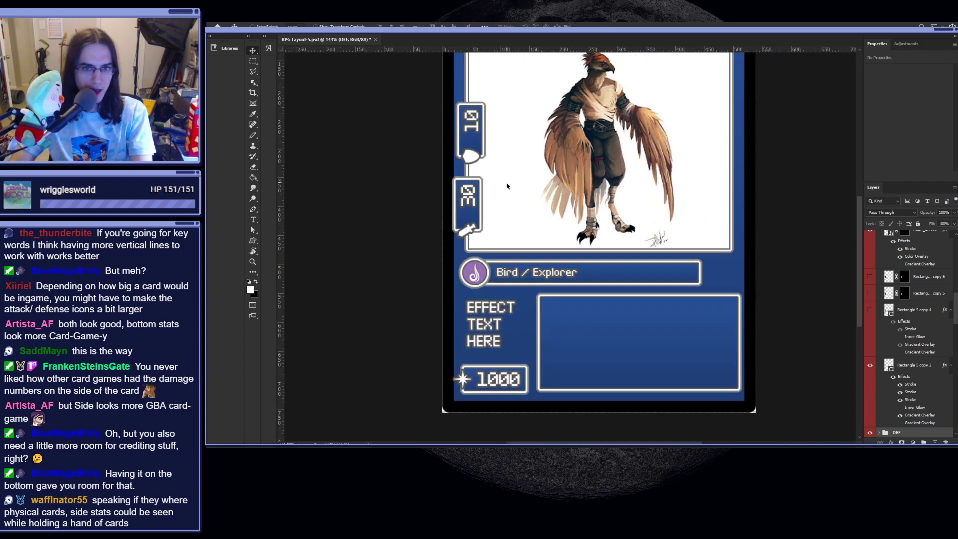
pyautogui.hotkey('ctrl', 'z')
pyautogui.hotkey('ctrl', 'z')
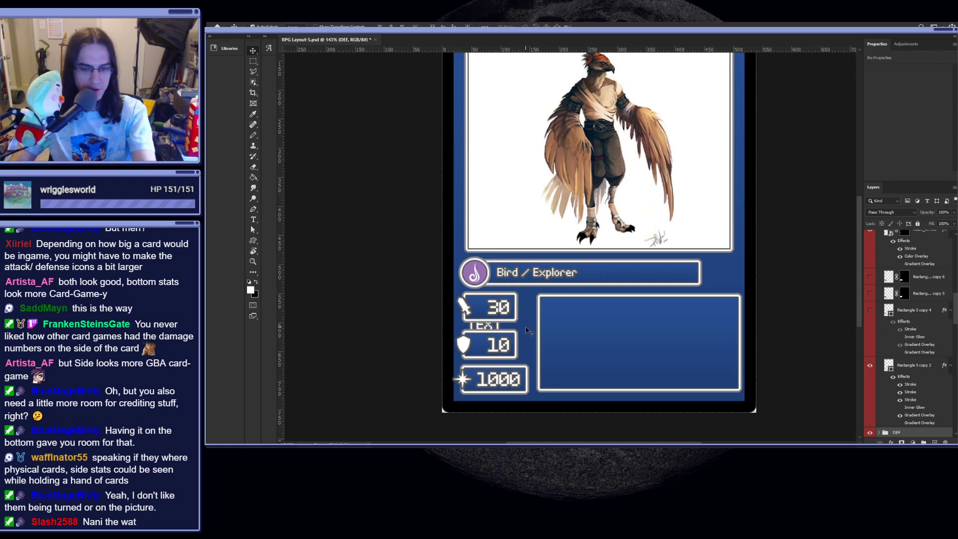
# - Try widening the DEF stat box to match the 1000 box below it, and undo the change
pyautogui.scroll(5, 513, 320)
pyautogui.keyDown('ctrl'); pyautogui.click(537, 322); pyautogui.keyUp('ctrl')
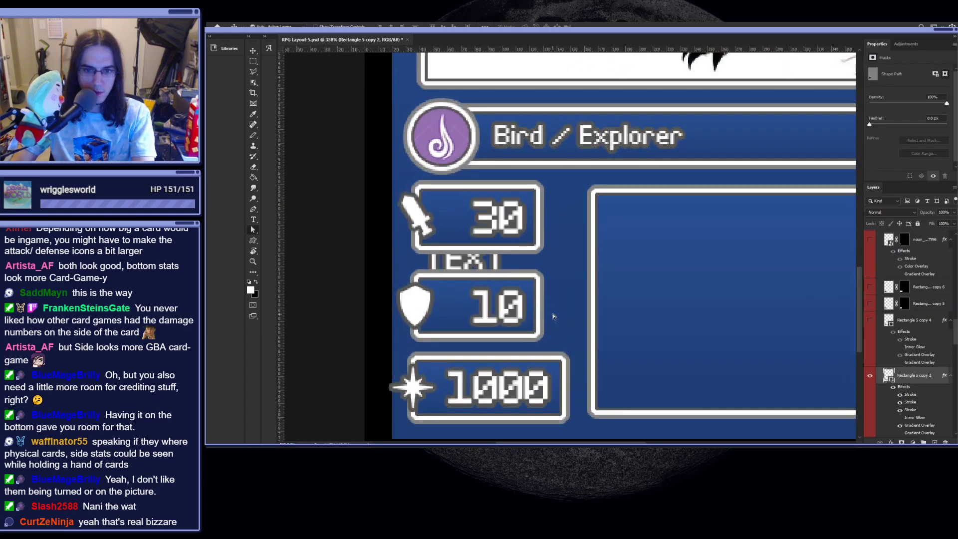
pyautogui.press('a')
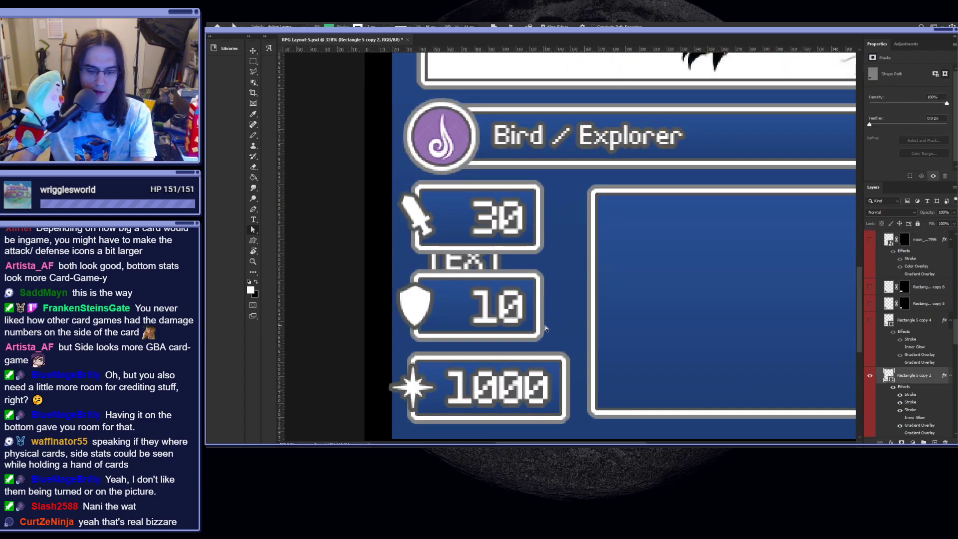
pyautogui.hotkey('ctrl', 'h')
pyautogui.moveTo(538, 283); pyautogui.dragTo(564, 284)
pyautogui.click(587, 313)
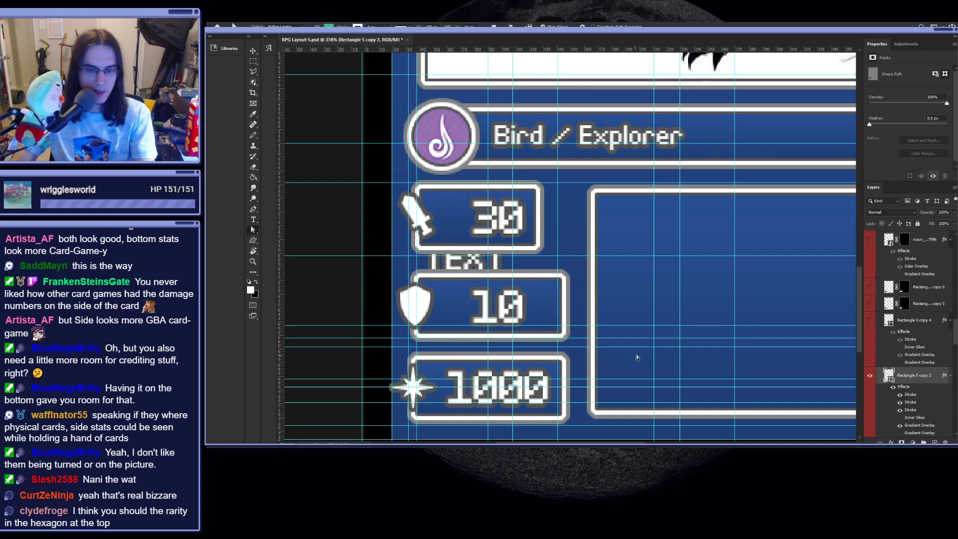
pyautogui.hotkey('ctrl', 'z')
pyautogui.hotkey('ctrl', 'z')
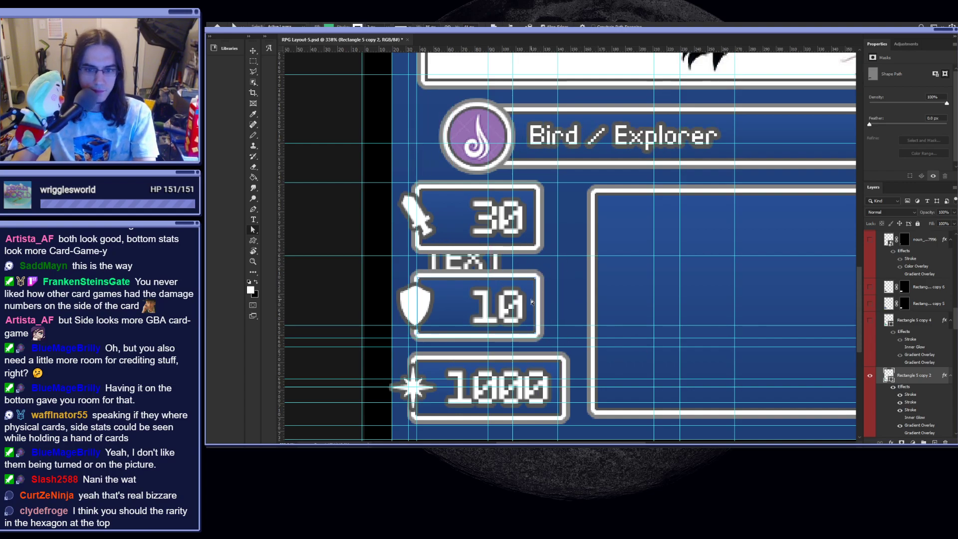
pyautogui.hotkey('ctrl', 'z')
pyautogui.hotkey('ctrl', ';')
# - Examine the arrangement of the stat boxes, type line and effect text box in the card's lower half
pyautogui.scroll(-9, 521, 325)
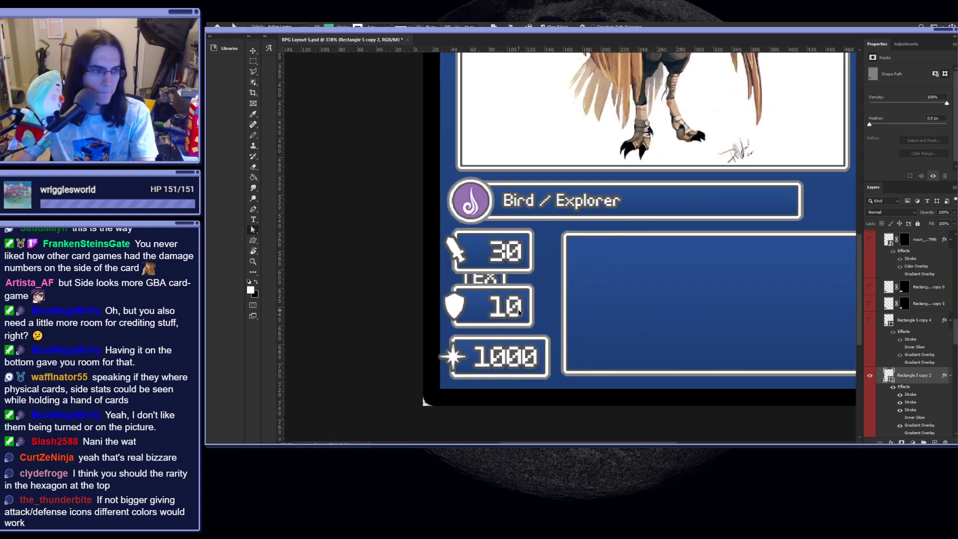
pyautogui.scroll(-1, 530, 342)
pyautogui.moveTo(605, 303); pyautogui.dragTo(569, 356)
pyautogui.scroll(2, 570, 360)
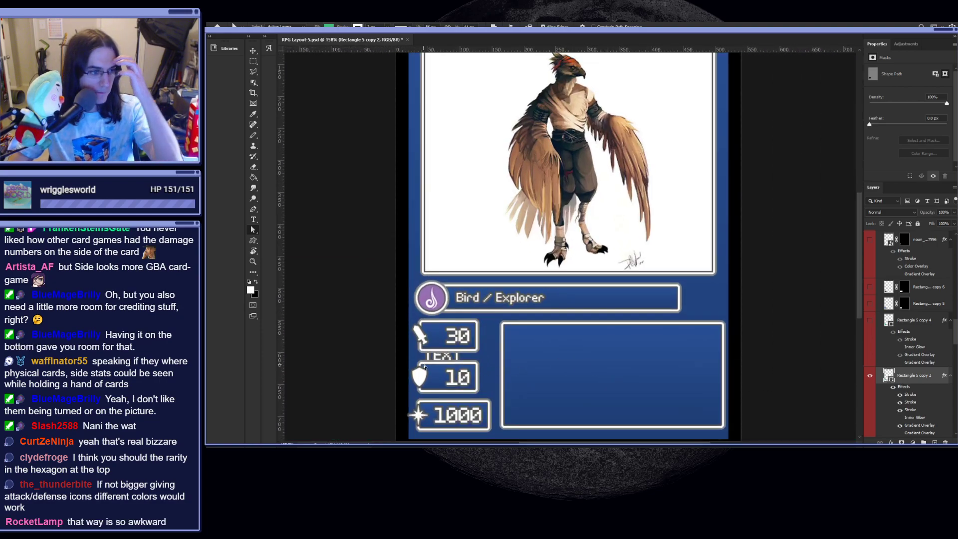
pyautogui.scroll(-1, 554, 357)
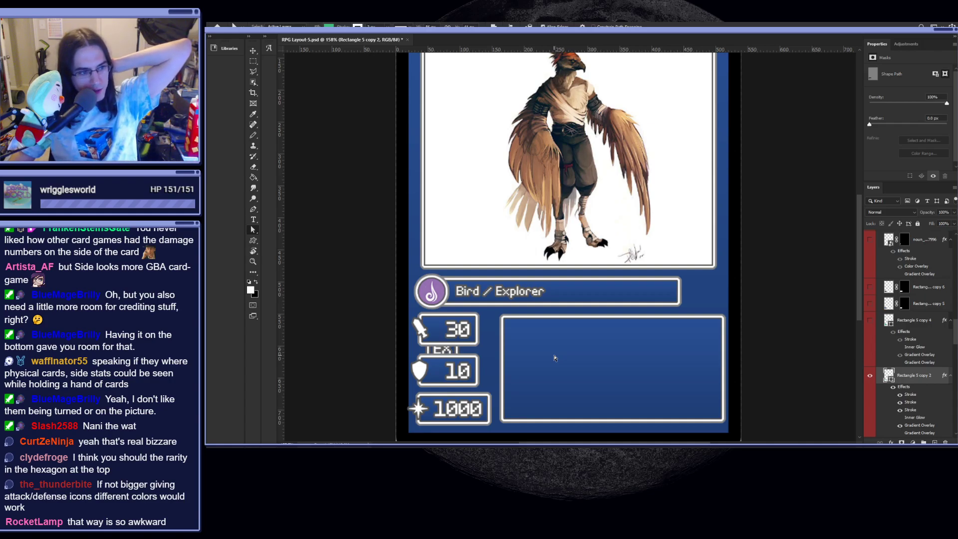
pyautogui.scroll(-3, 555, 358)
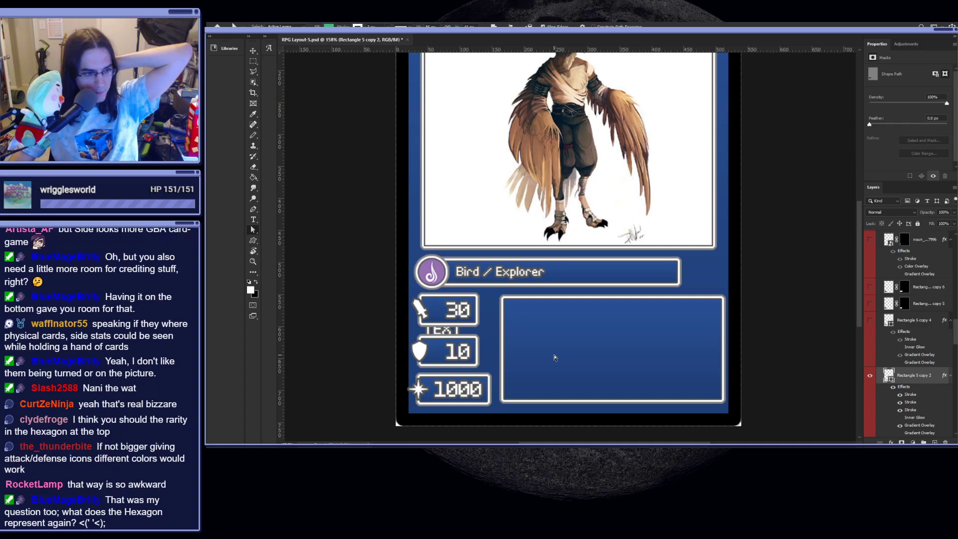
pyautogui.press('v')
pyautogui.click(441, 311)
pyautogui.scroll(4, 449, 325)
pyautogui.moveTo(451, 322); pyautogui.dragTo(450, 275)
pyautogui.scroll(2, 423, 254)
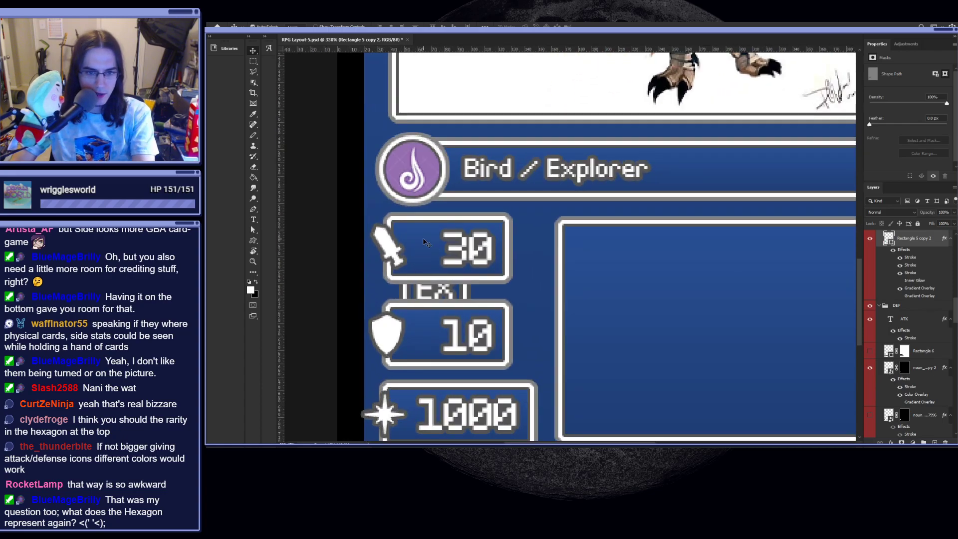
pyautogui.scroll(-1, 434, 369)
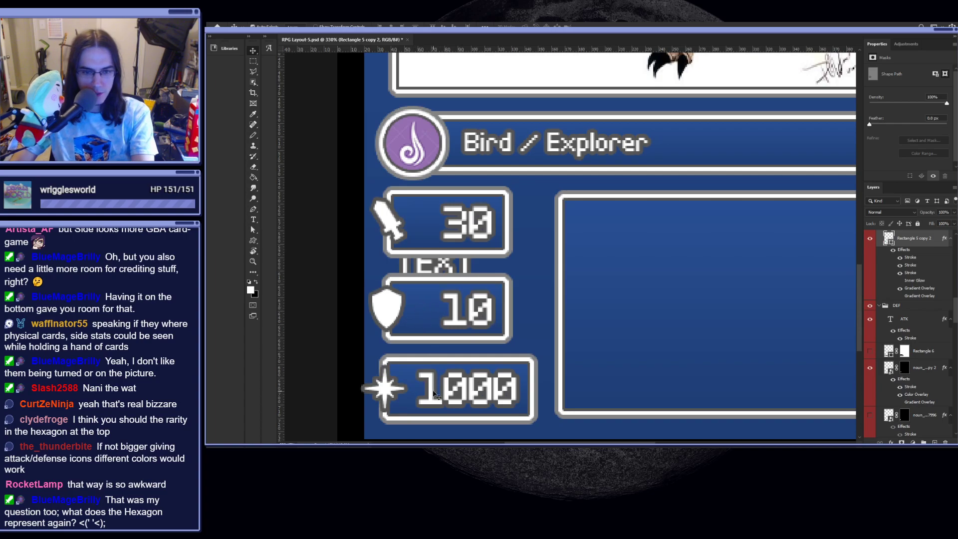
pyautogui.scroll(-2, 434, 396)
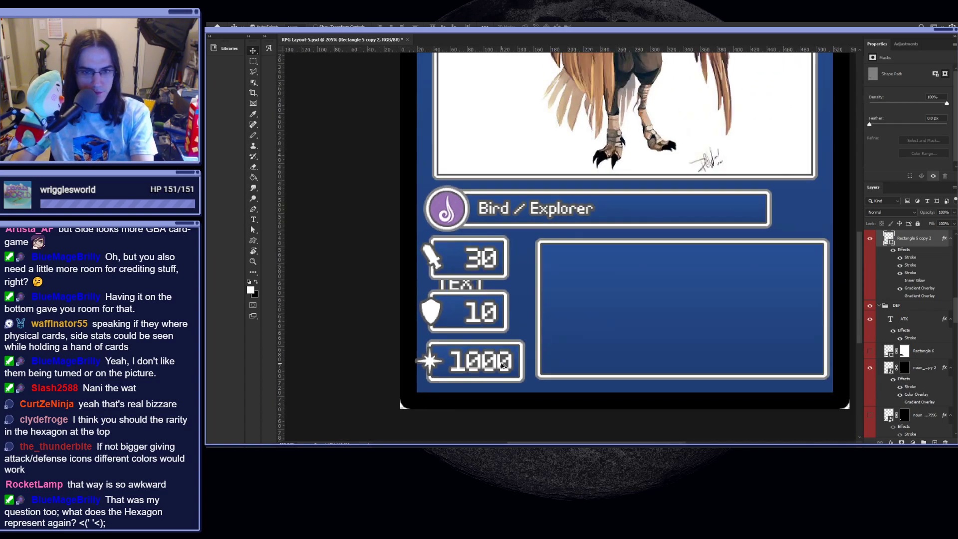
pyautogui.scroll(-1, 504, 364)
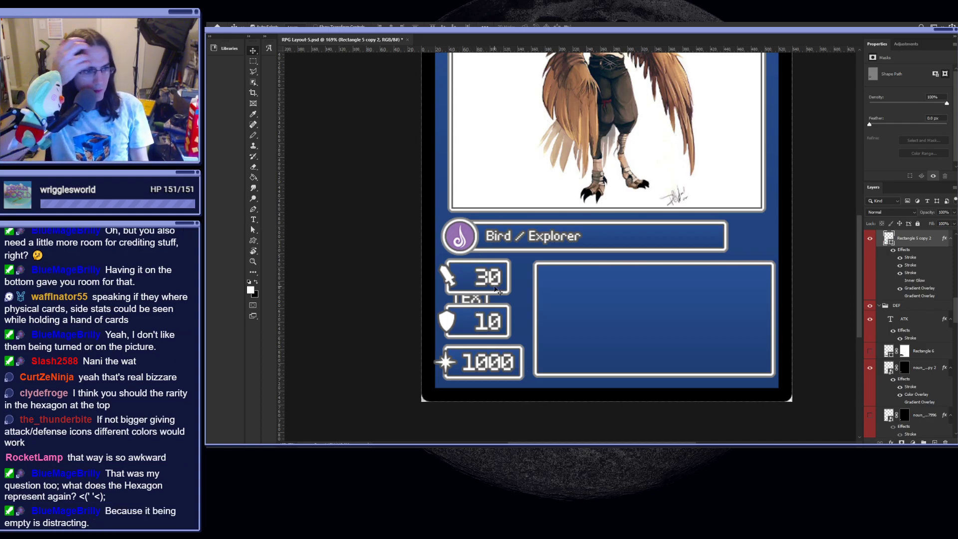
pyautogui.scroll(-2, 497, 288)
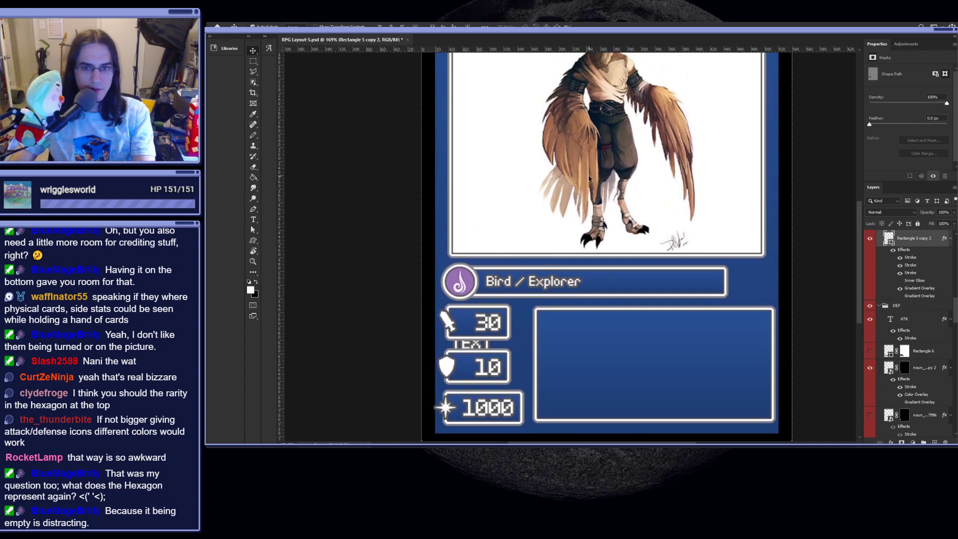
pyautogui.scroll(4, 515, 158)
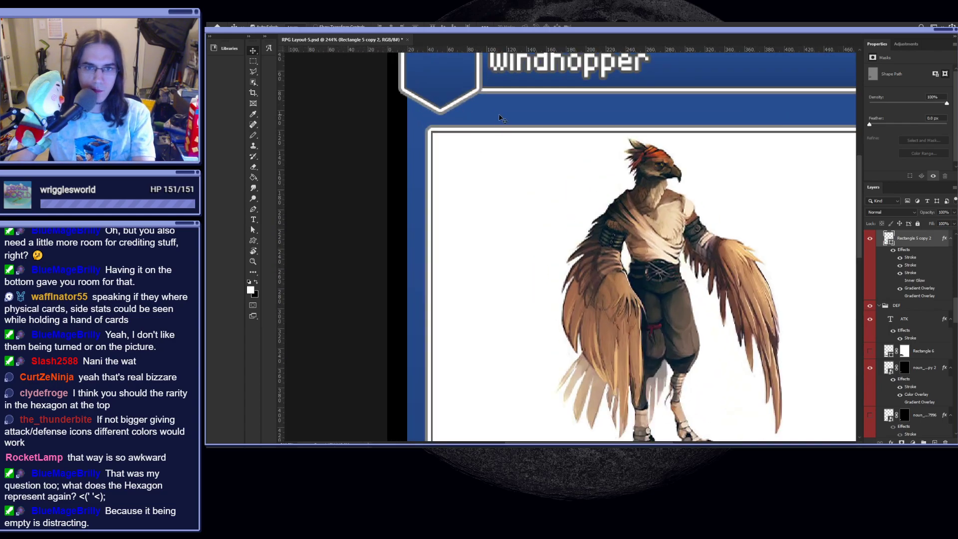
# - Select the hexagon beside the Windhopper name, preview its star layers one by one, and leave only the centre star shown
pyautogui.click(499, 117)
pyautogui.scroll(2, 499, 120)
pyautogui.click(448, 152)
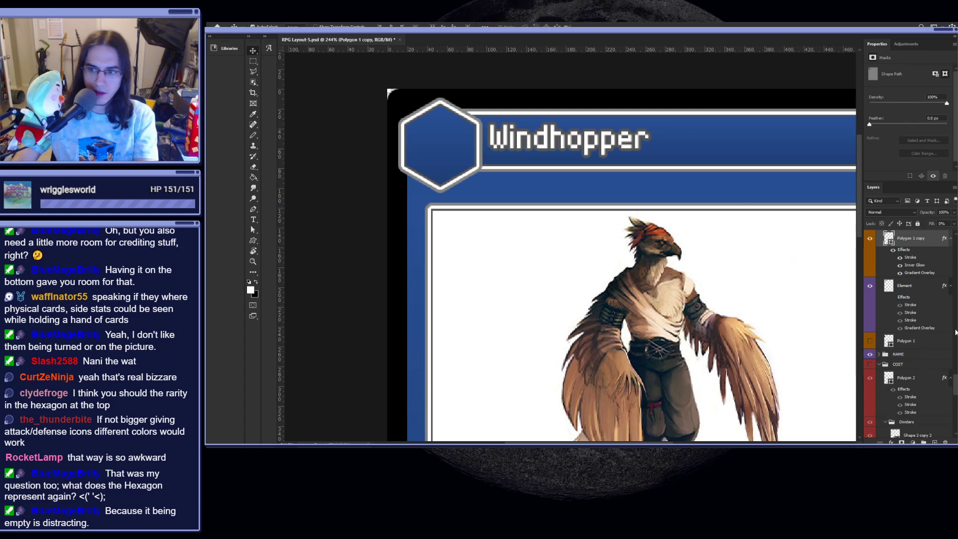
pyautogui.scroll(4, 928, 330)
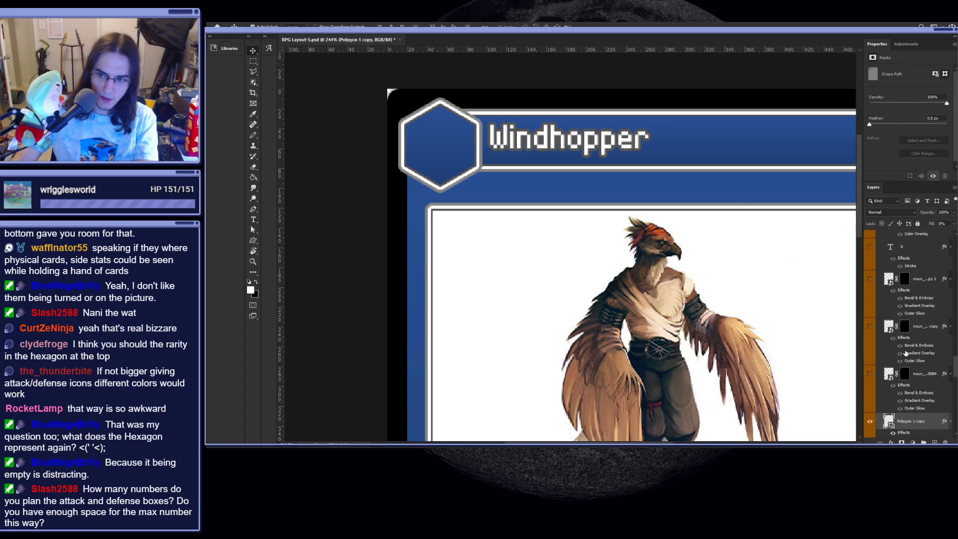
pyautogui.click(870, 280)
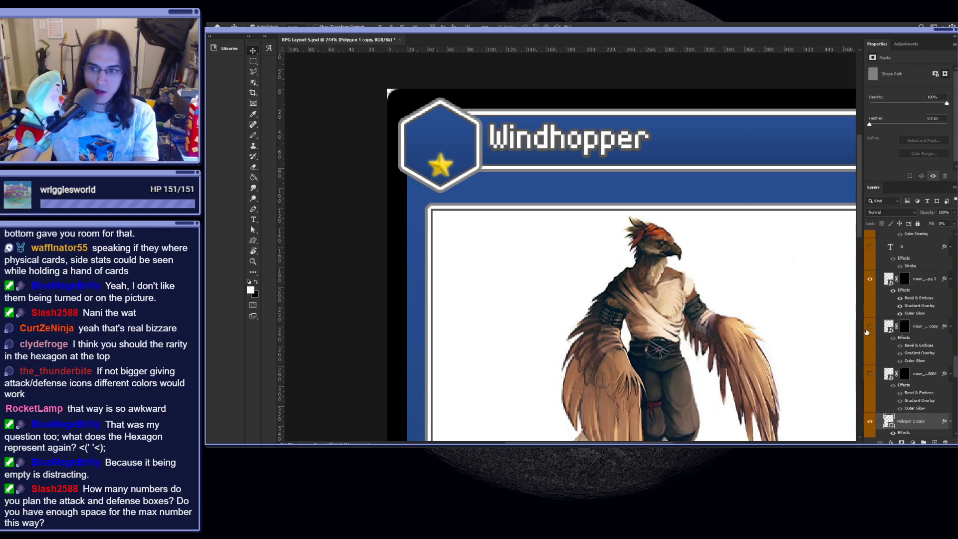
pyautogui.click(870, 280)
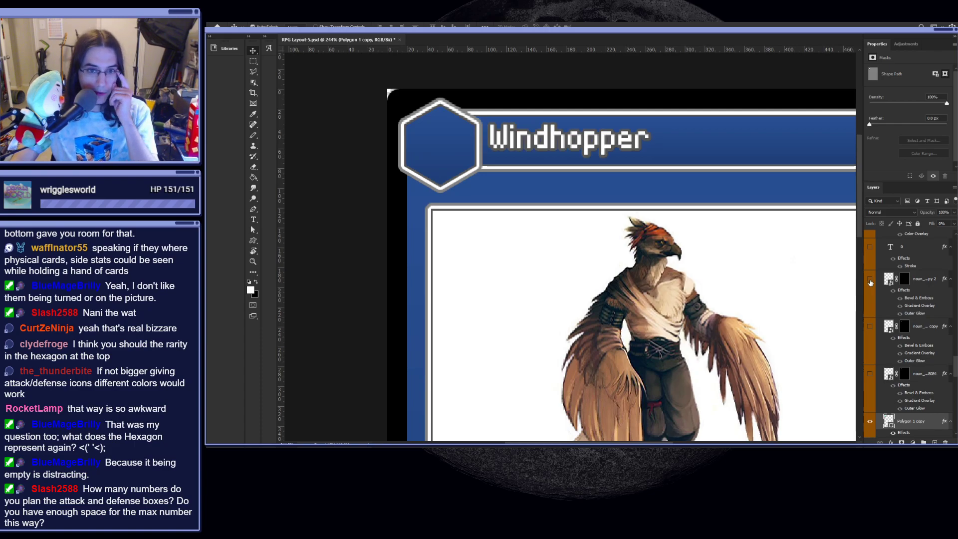
pyautogui.click(870, 280)
pyautogui.click(870, 281)
pyautogui.click(870, 326)
pyautogui.click(871, 327)
pyautogui.click(870, 373)
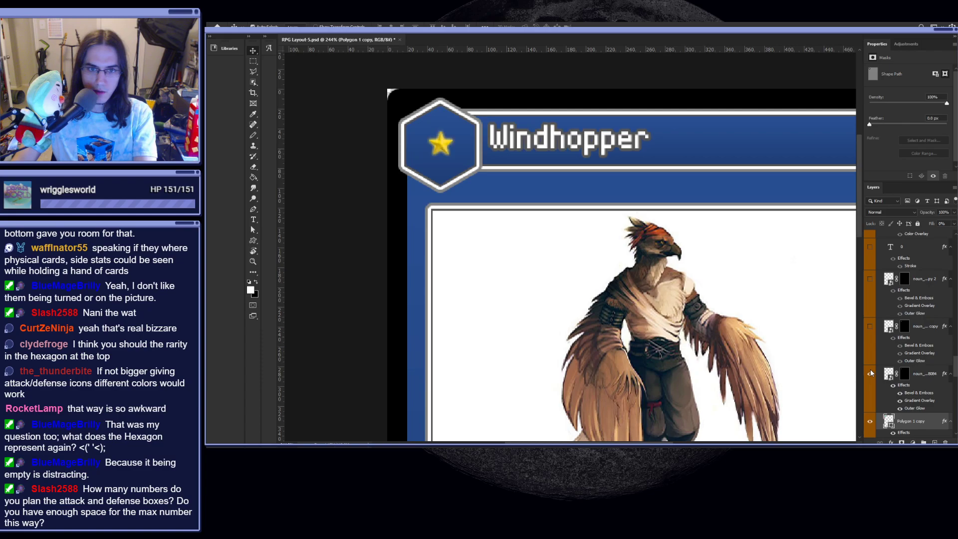
pyautogui.hotkey('ctrl', '0')
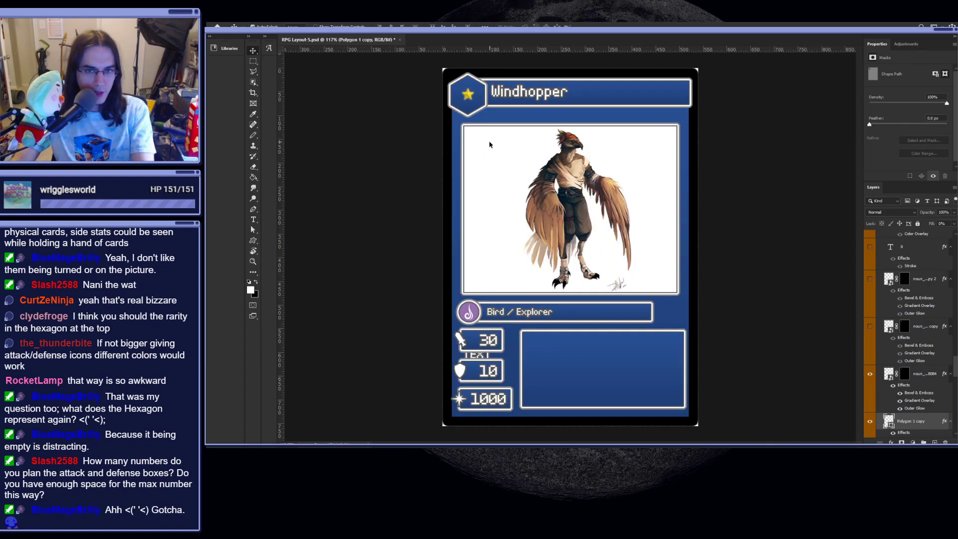
# - Show the other two star layers, try spreading the stars into a triangle inside the hexagon, and undo the moves
pyautogui.click(870, 325)
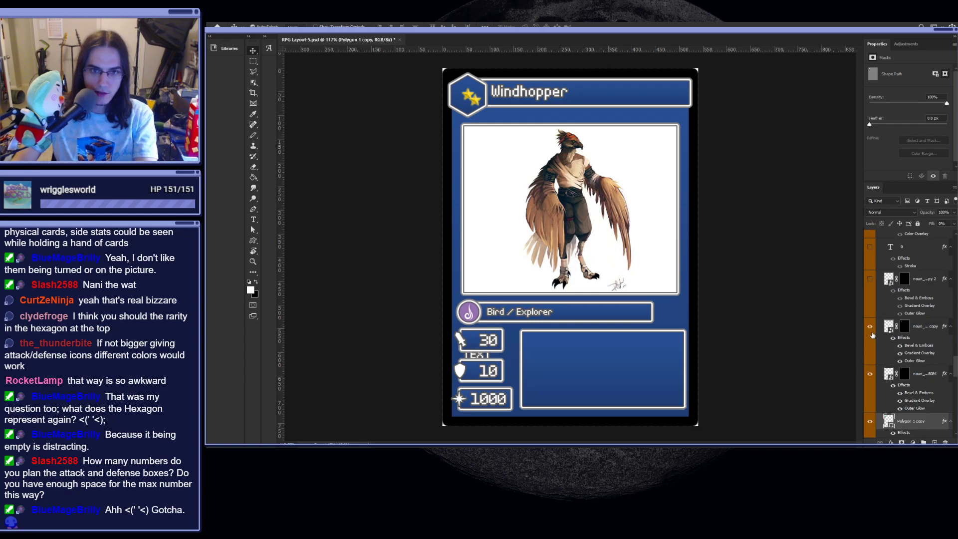
pyautogui.moveTo(469, 95)
pyautogui.mouseDown()
pyautogui.moveTo(461, 90)
pyautogui.moveTo(482, 101)
pyautogui.moveTo(478, 91)
pyautogui.mouseUp()
pyautogui.click(870, 278)
pyautogui.hotkey('ctrl', 'z')
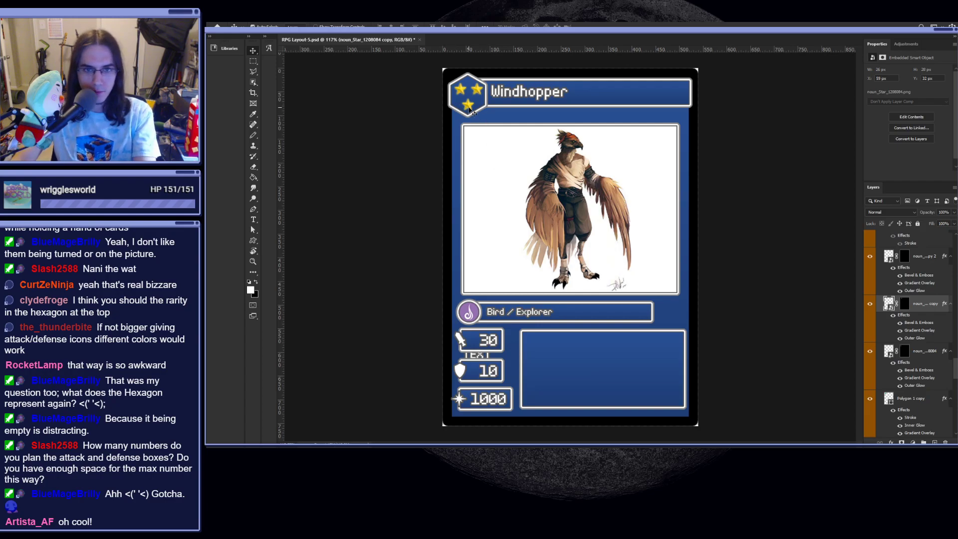
pyautogui.hotkey('ctrl', 'z')
pyautogui.hotkey('ctrl', 'z')
pyautogui.hotkey('ctrl', 'z')
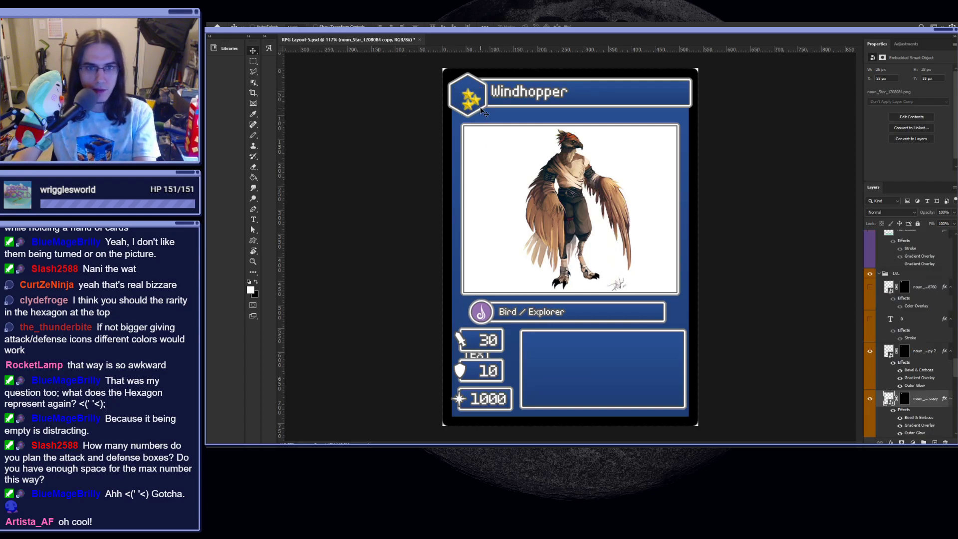
pyautogui.hotkey('ctrl', 'z')
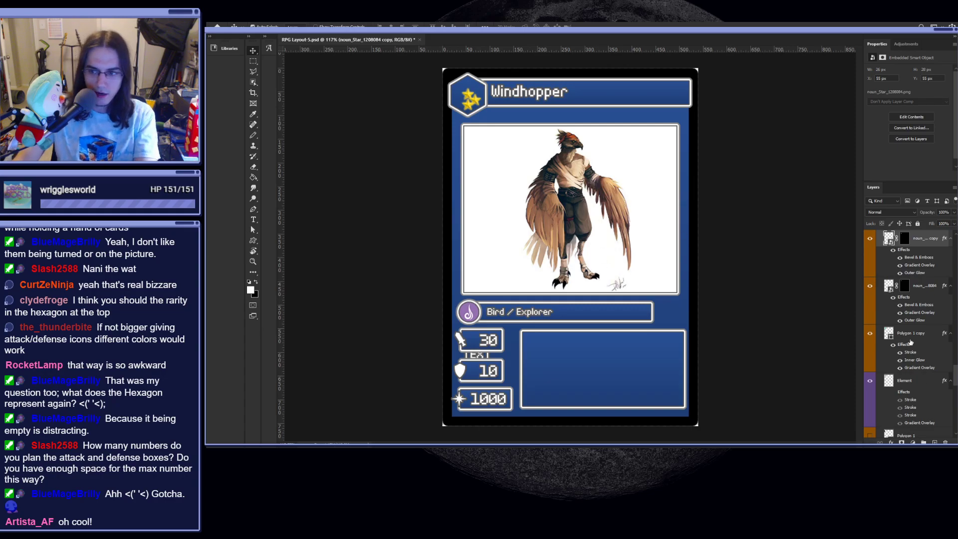
pyautogui.scroll(3, 910, 343)
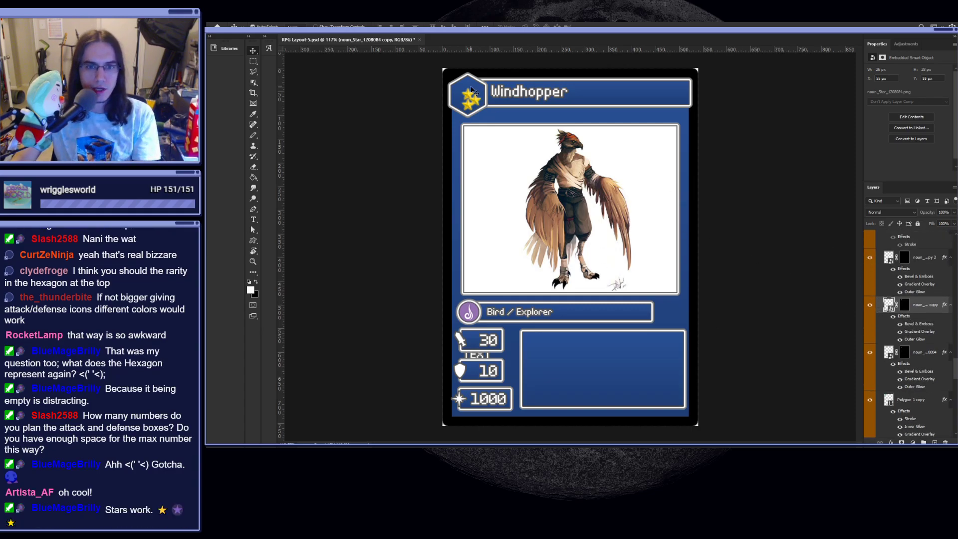
# - Arrange the three stars in the hexagon as a triangle with two above and one below, and review the card
pyautogui.moveTo(468, 99)
pyautogui.mouseDown()
pyautogui.moveTo(463, 92)
pyautogui.moveTo(476, 91)
pyautogui.mouseUp()
pyautogui.click(469, 109)
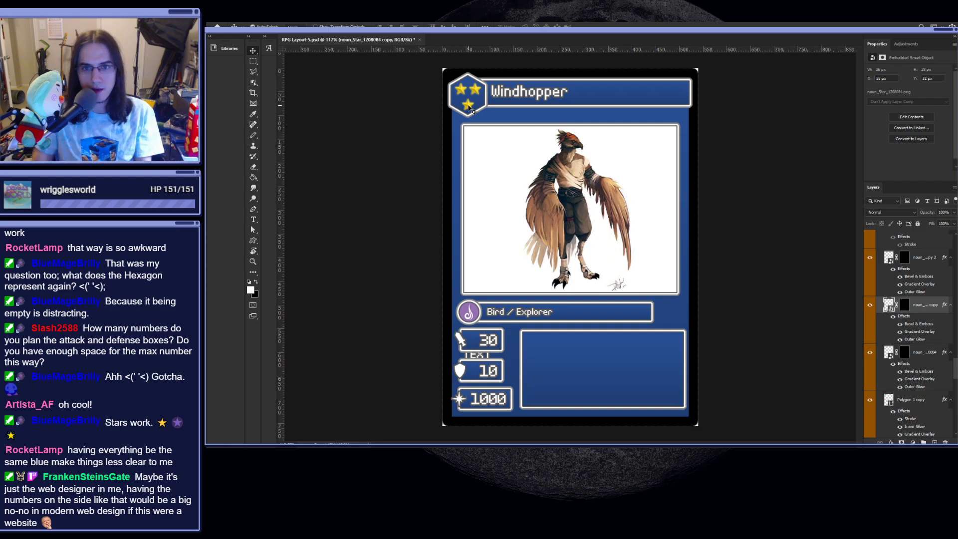
pyautogui.scroll(5, 473, 111)
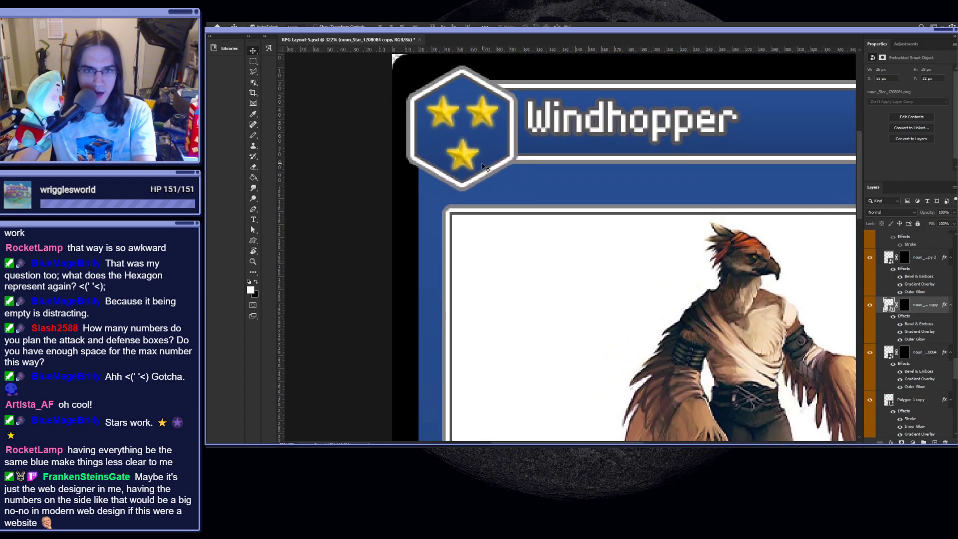
pyautogui.scroll(1, 483, 166)
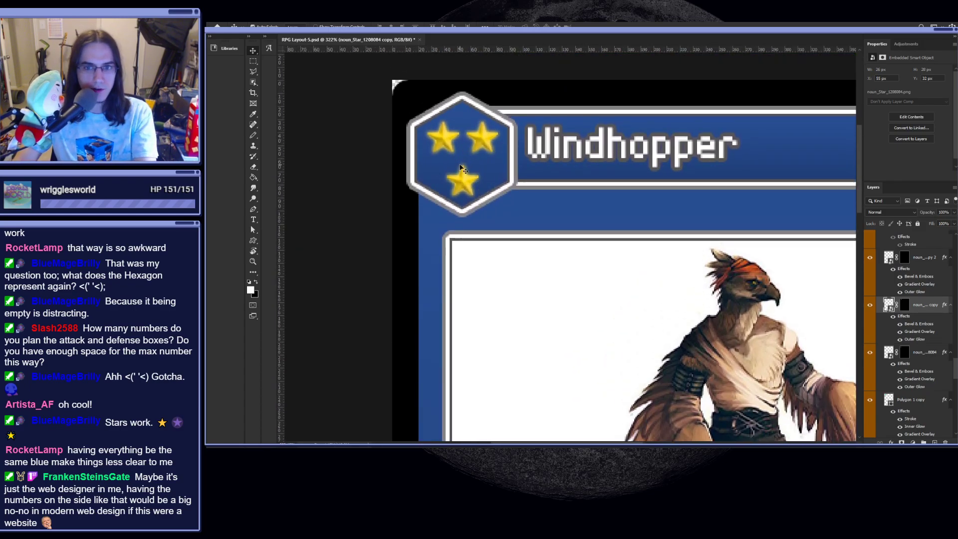
pyautogui.scroll(-5, 461, 168)
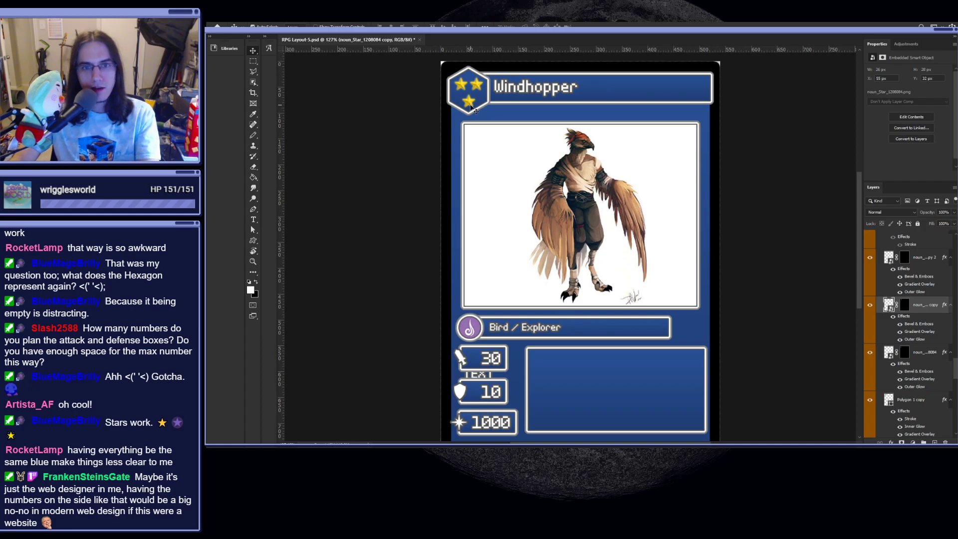
pyautogui.scroll(2, 470, 92)
pyautogui.scroll(1, 494, 151)
pyautogui.scroll(-3, 494, 151)
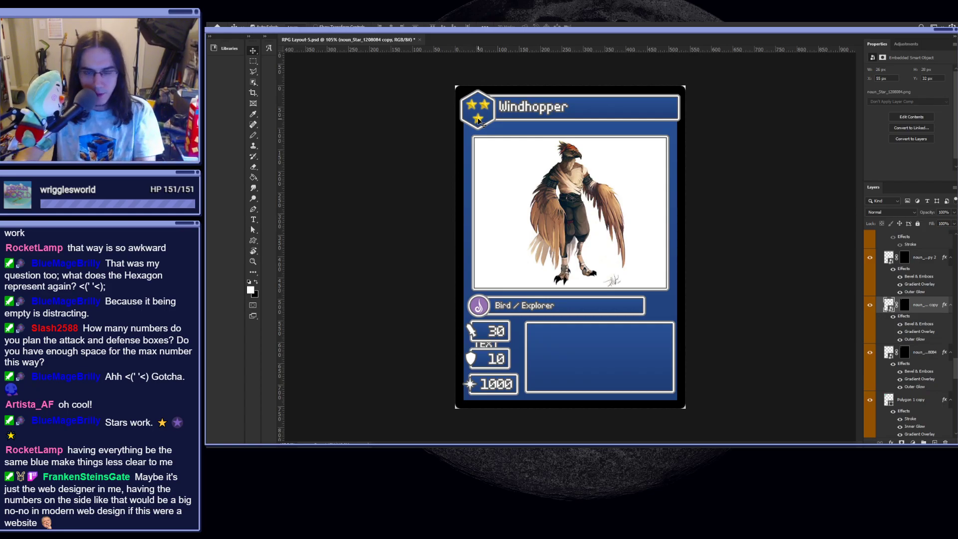
# - Hide all three star layers so that the hexagon is empty
pyautogui.click(870, 304)
pyautogui.click(870, 257)
pyautogui.click(870, 351)
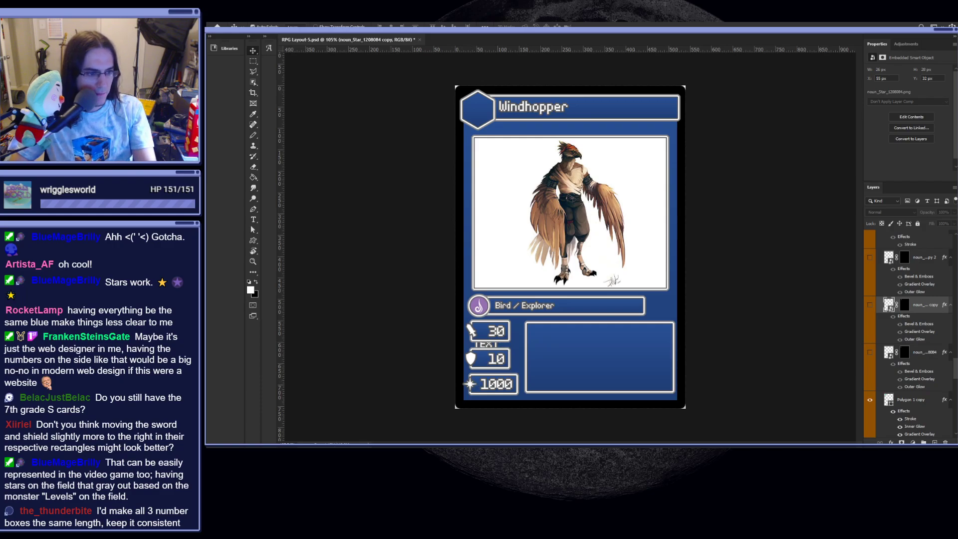
pyautogui.scroll(5, 497, 365)
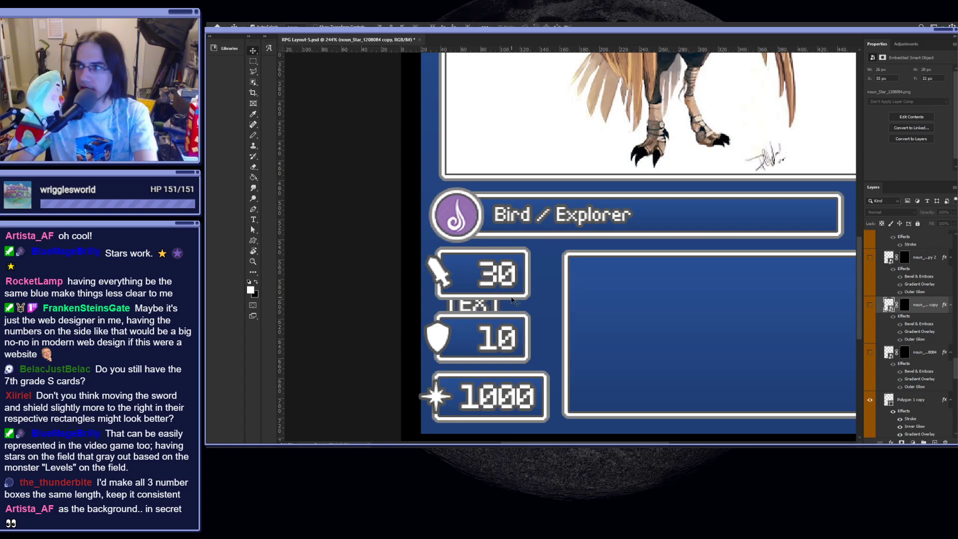
pyautogui.scroll(4, 504, 300)
pyautogui.scroll(-4, 504, 280)
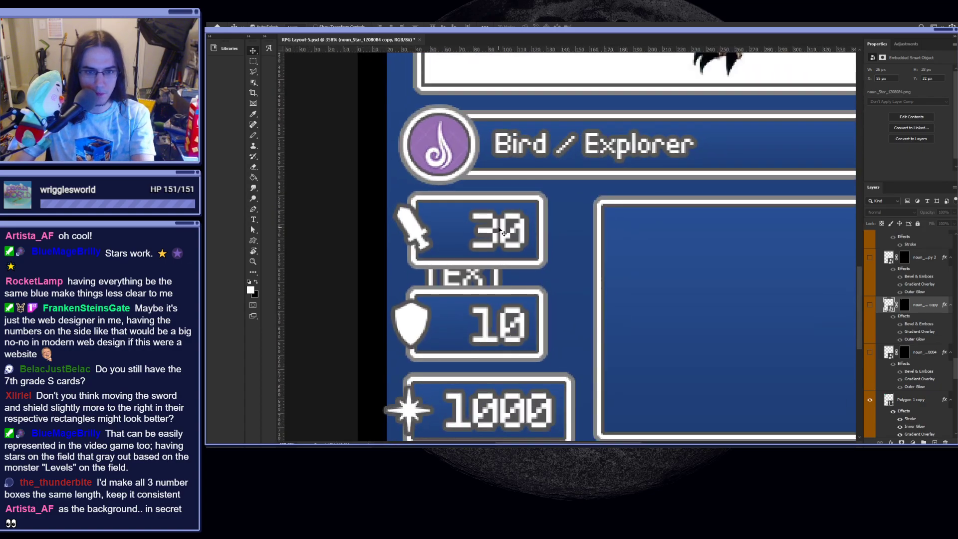
pyautogui.press('t')
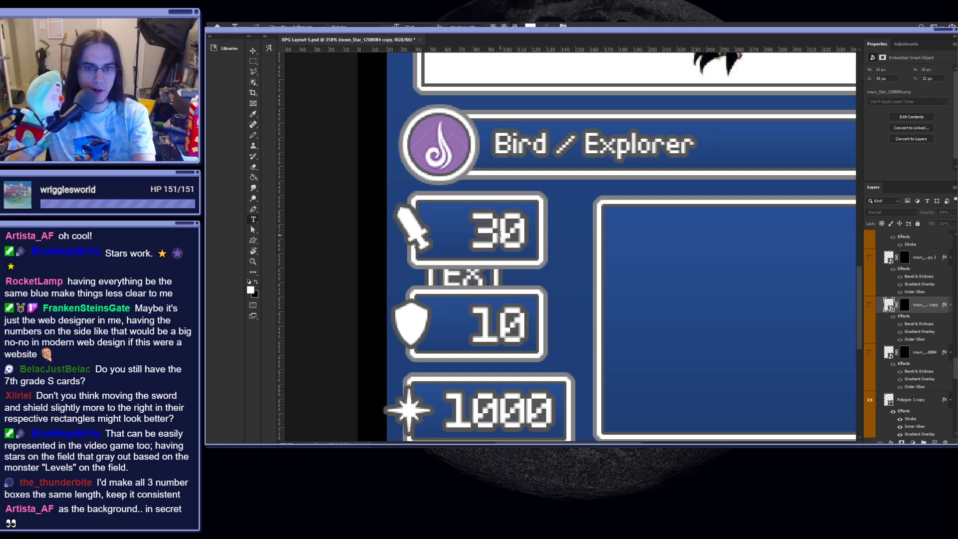
pyautogui.scroll(-2, 505, 233)
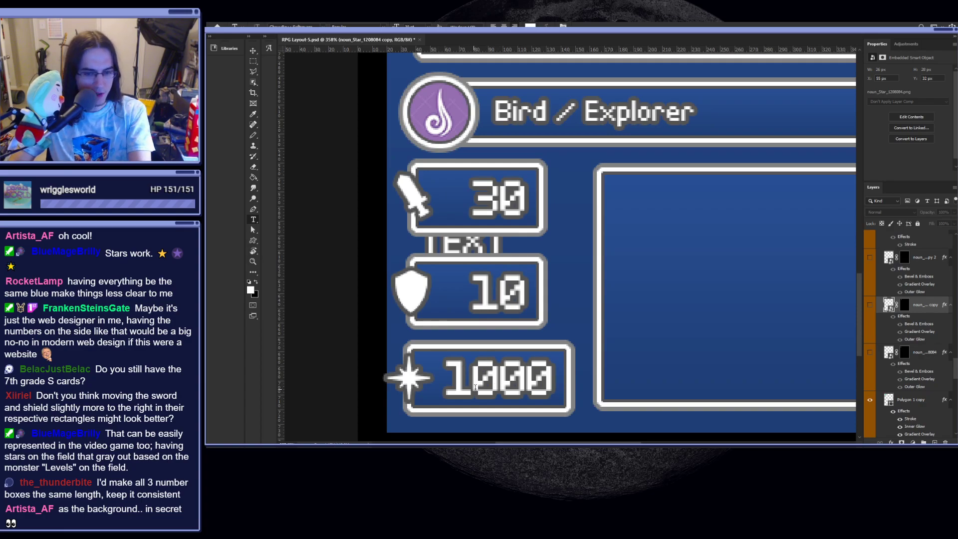
pyautogui.click(494, 199)
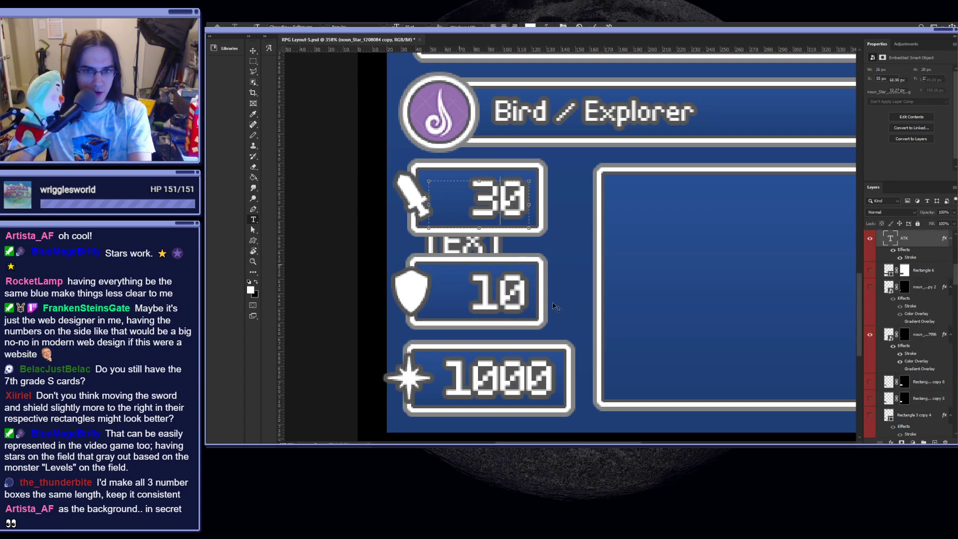
pyautogui.click(495, 383)
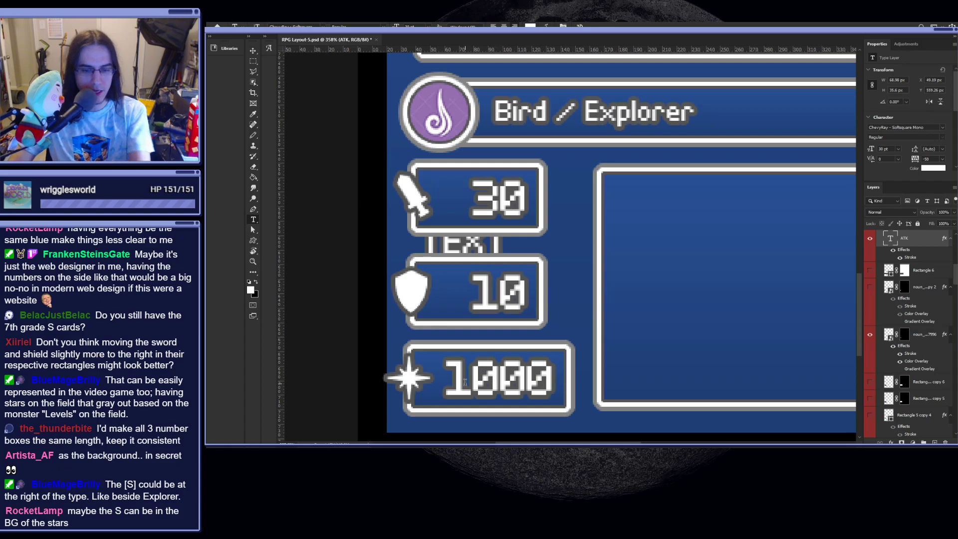
pyautogui.moveTo(448, 384); pyautogui.dragTo(553, 384)
pyautogui.click(566, 266)
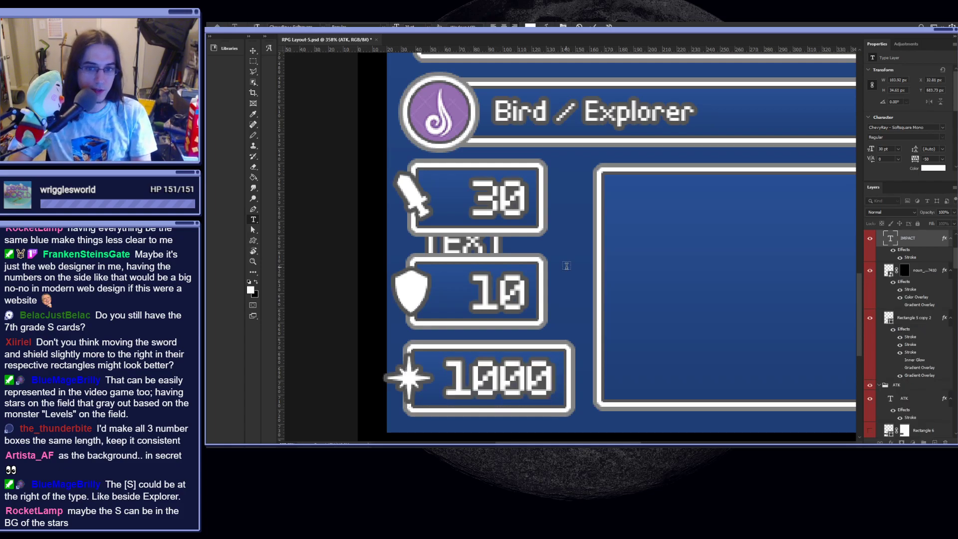
pyautogui.click(500, 200)
pyautogui.write('v')
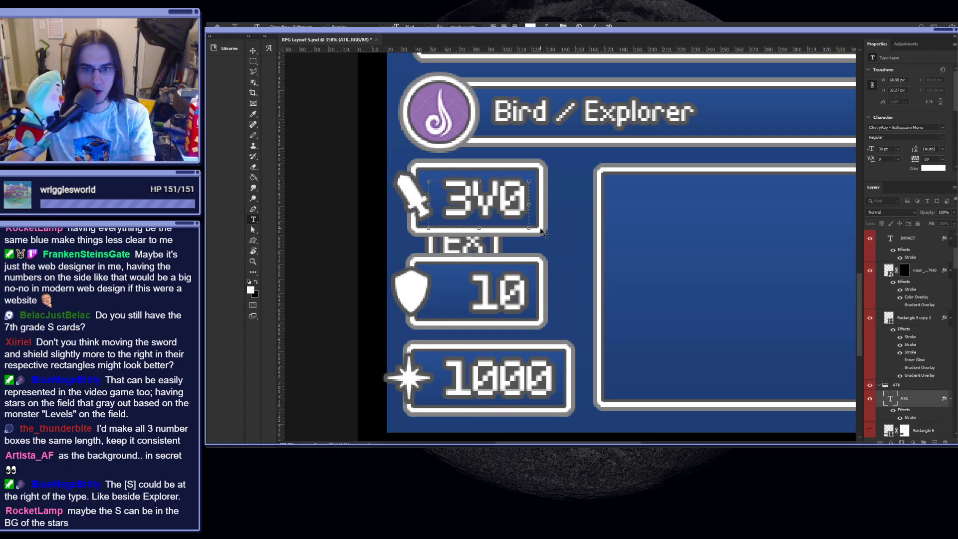
pyautogui.press('Escape')
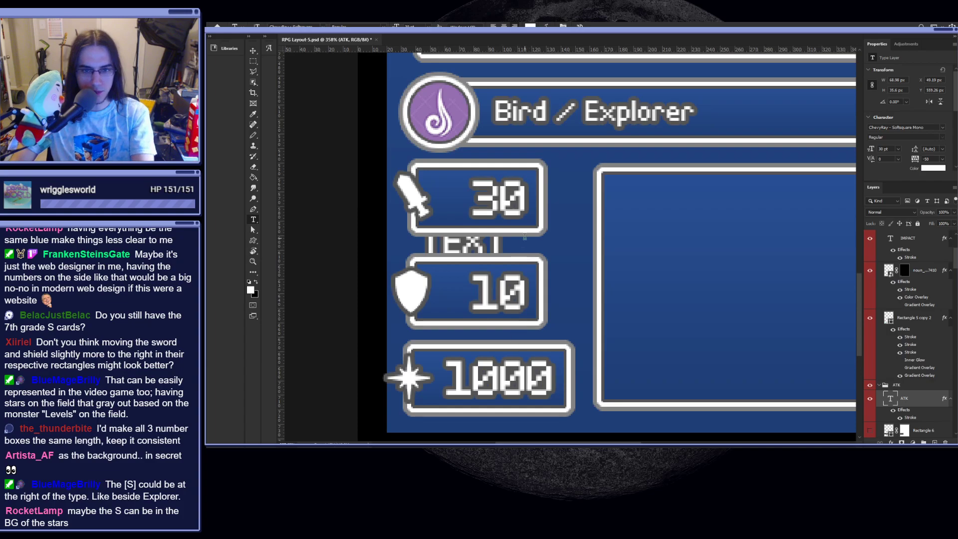
# - Show the guides and try widening the attack and defence boxes to match the box holding 1000
pyautogui.press('v')
pyautogui.click(544, 231)
pyautogui.hotkey('ctrl', ';')
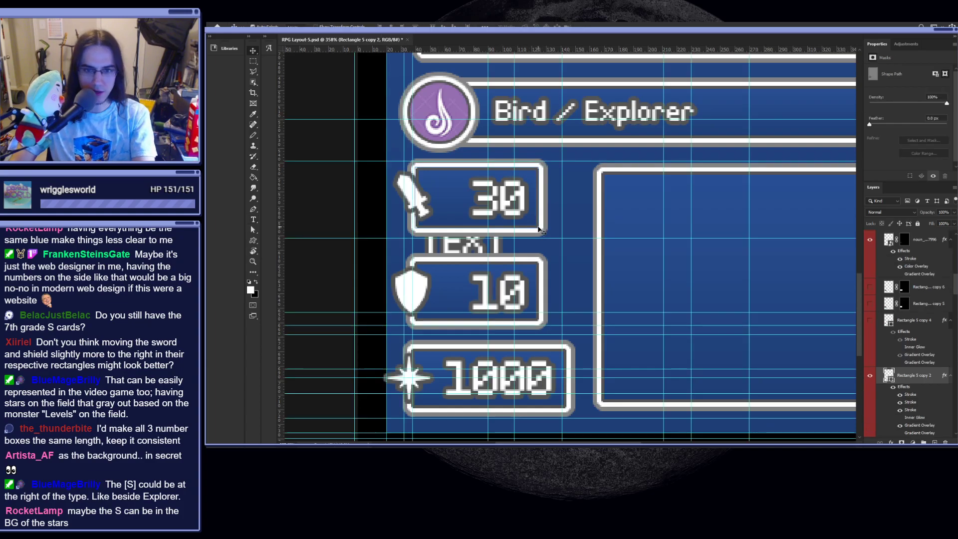
pyautogui.scroll(1, 544, 231)
pyautogui.press('a')
pyautogui.moveTo(539, 231); pyautogui.dragTo(574, 230)
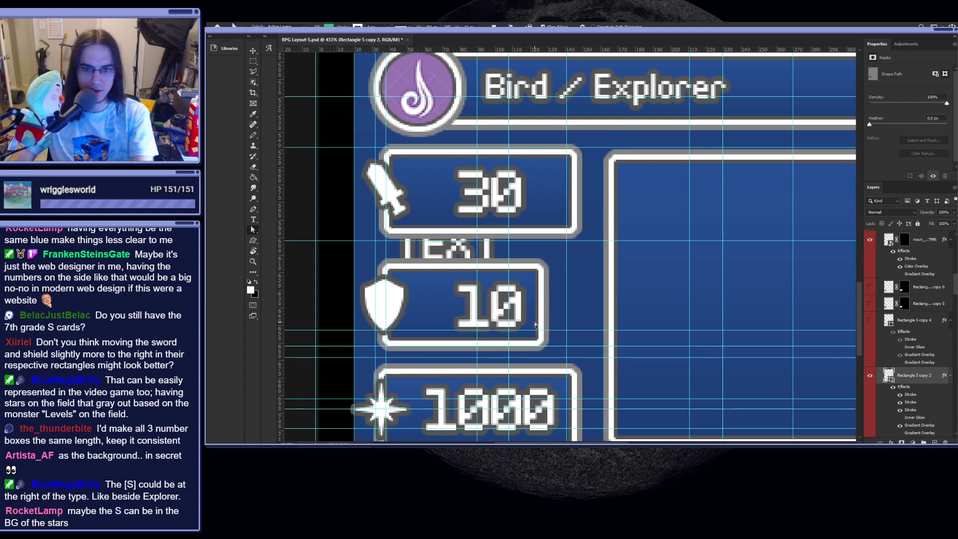
pyautogui.moveTo(529, 258); pyautogui.dragTo(574, 348)
pyautogui.press('v')
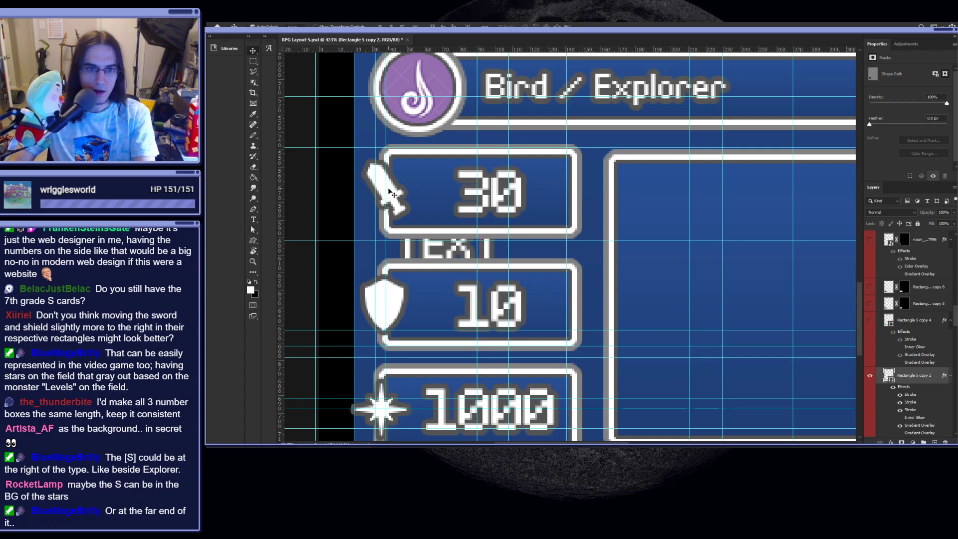
# - Try moving the sword icon fully inside the attack box, and undo the move
pyautogui.click(392, 194)
pyautogui.moveTo(392, 196); pyautogui.dragTo(420, 198)
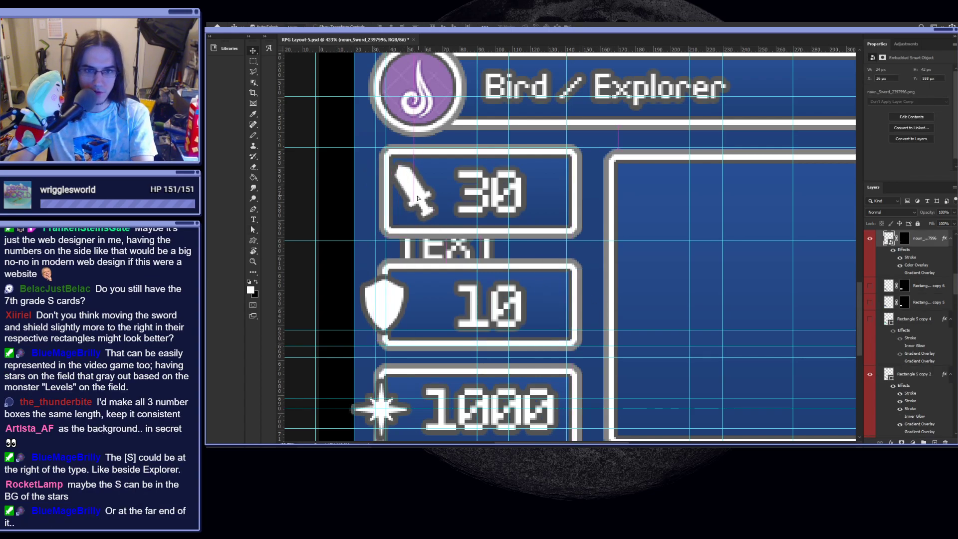
pyautogui.hotkey('ctrl', 'z')
# - Undo the widening of the attack and defence boxes
pyautogui.press('t')
pyautogui.click(492, 198)
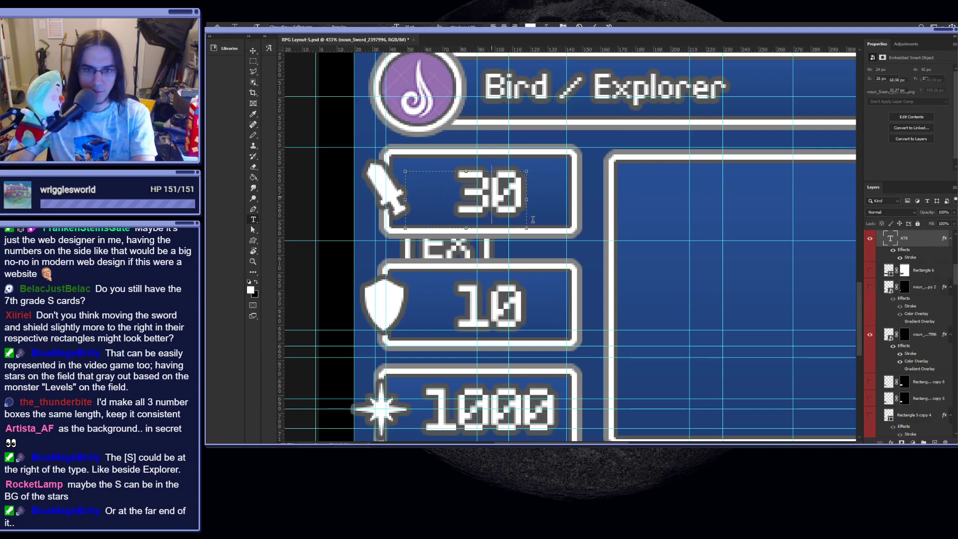
pyautogui.scroll(-3, 537, 221)
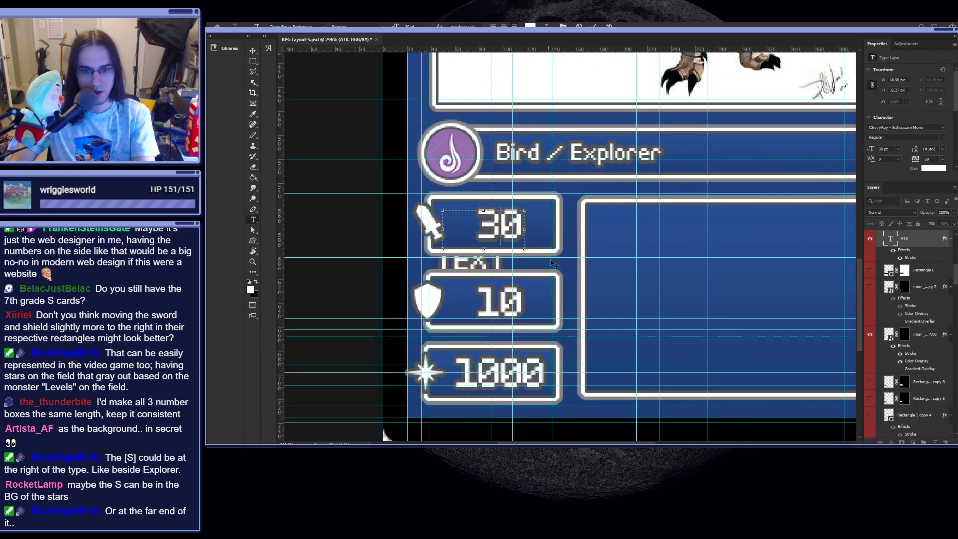
pyautogui.press('Escape')
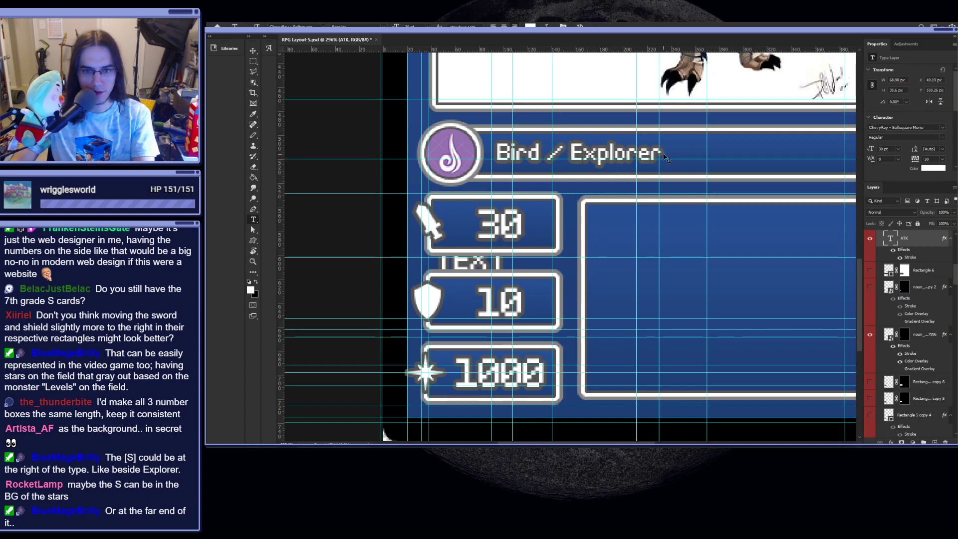
pyautogui.hotkey('ctrl', 'z')
pyautogui.hotkey('ctrl', 'z')
# - Try 330 as the attack value beside the sword icon, and undo the change
pyautogui.click(511, 229)
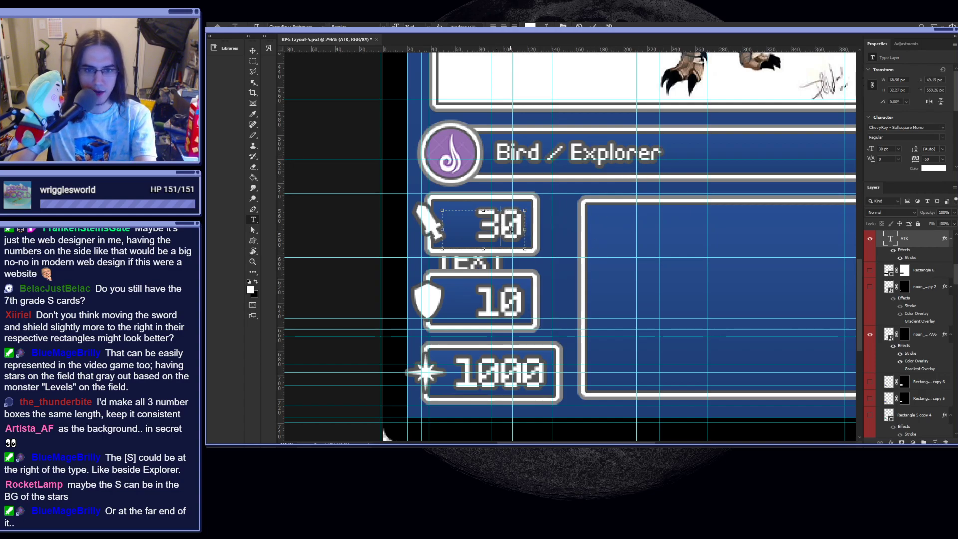
pyautogui.write('3')
pyautogui.press('Escape')
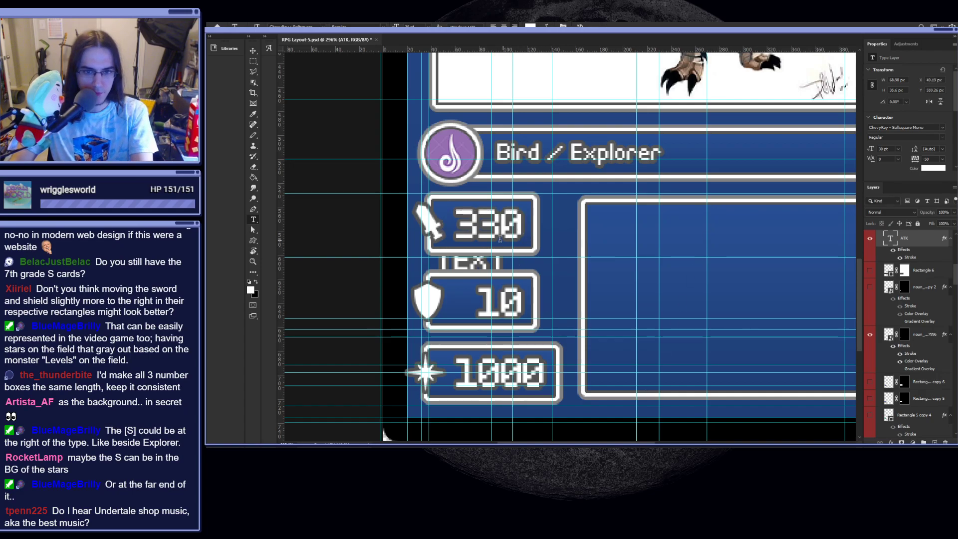
pyautogui.hotkey('ctrl', 'z')
# - Set both the attack value beside the sword and the defence value beside the shield to 100
pyautogui.click(499, 227)
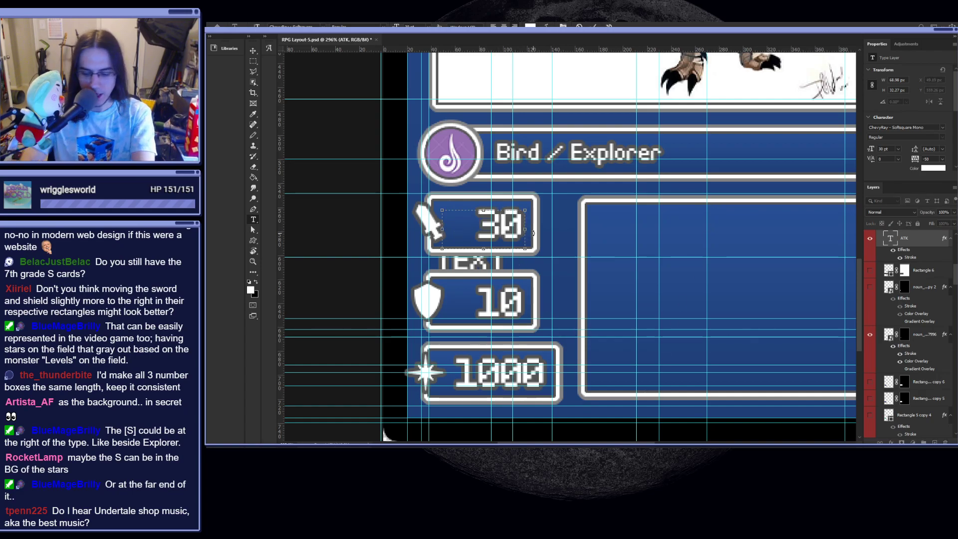
pyautogui.press('BackSpace')
pyautogui.write('1-')
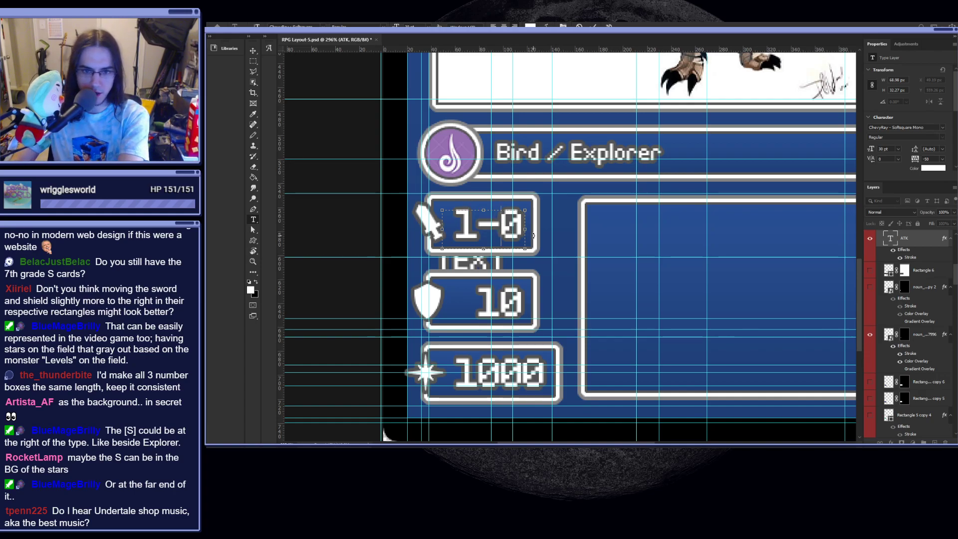
pyautogui.press('BackSpace')
pyautogui.write('0')
pyautogui.hotkey('ctrl', 'Return')
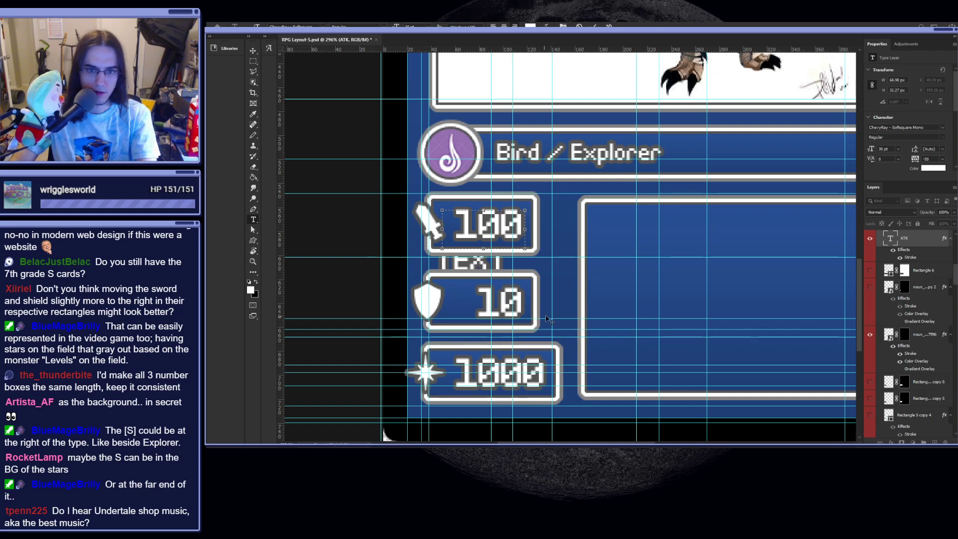
pyautogui.click(498, 304)
pyautogui.write('0')
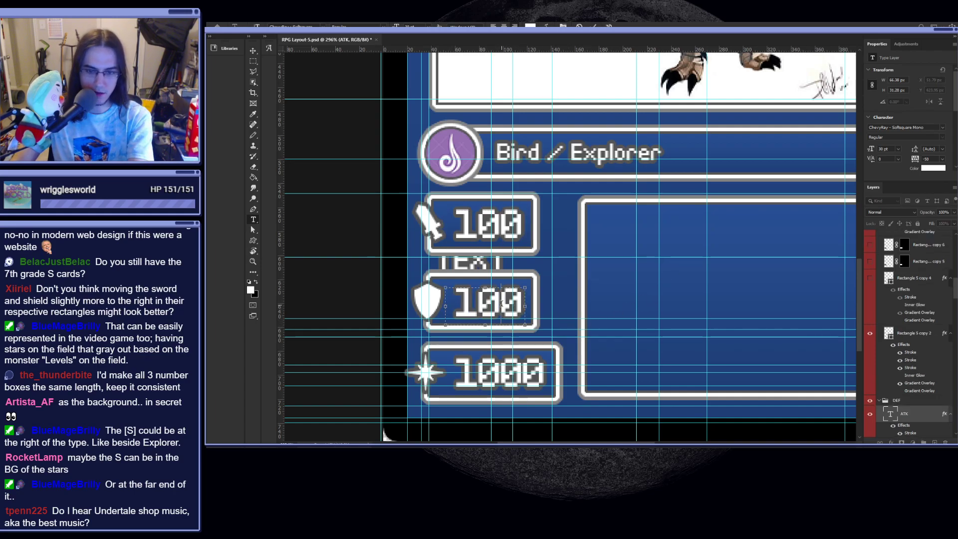
# - Set the value in the star-burst stat box to 4000 and hide the guides
pyautogui.click(491, 371)
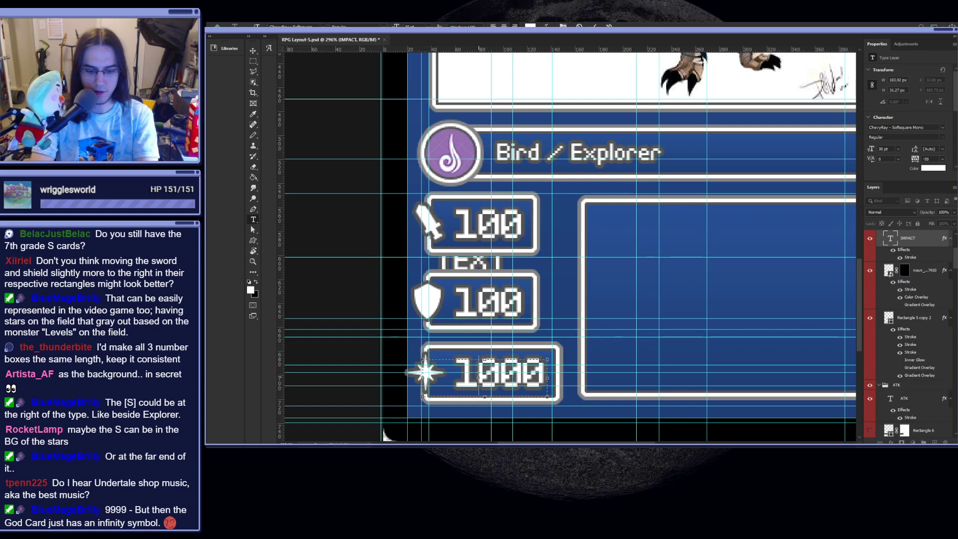
pyautogui.press('BackSpace')
pyautogui.write('4')
pyautogui.hotkey('ctrl', 'Return')
pyautogui.hotkey('ctrl', ';')
pyautogui.scroll(-5, 527, 352)
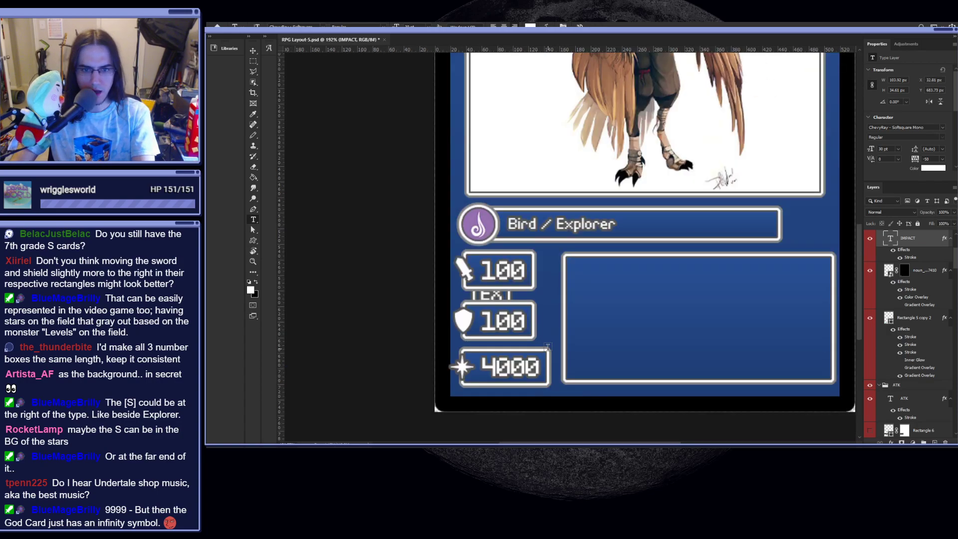
# - Move the EFFECT TEXT HERE text out from behind the stat boxes into the large effect box
pyautogui.press('v')
pyautogui.moveTo(474, 368); pyautogui.dragTo(539, 368)
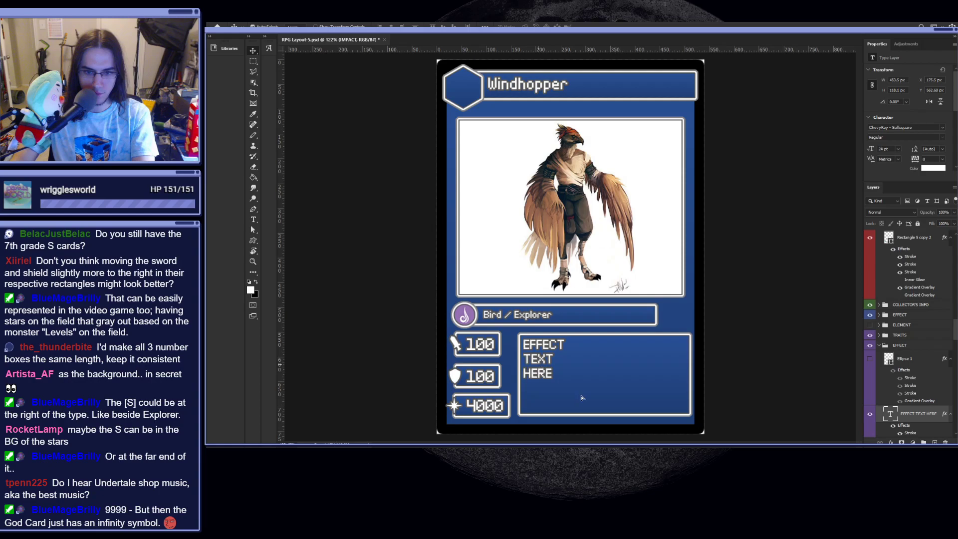
# - Examine the card layout with the larger stat values, from the stat boxes up to the name bar
pyautogui.scroll(1, 571, 389)
pyautogui.scroll(-1, 499, 387)
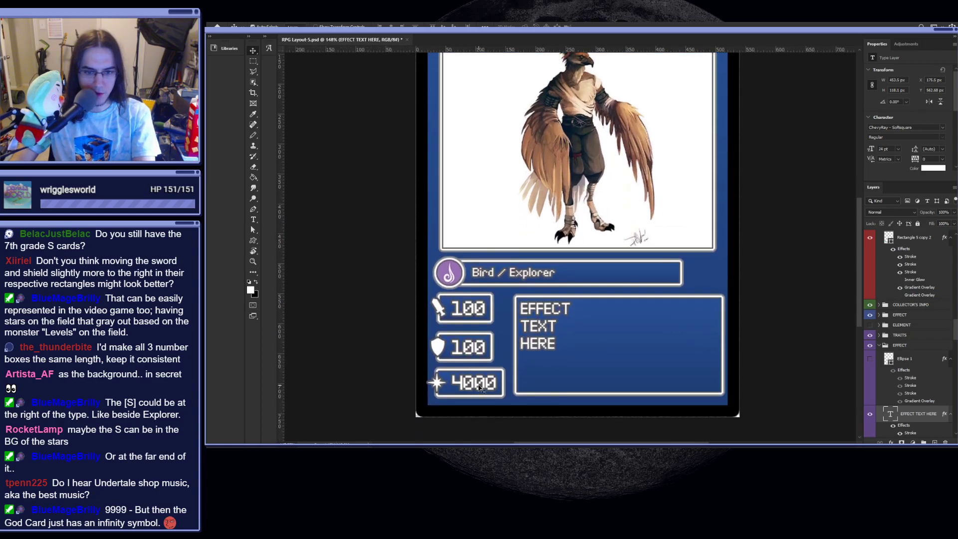
pyautogui.scroll(1, 478, 387)
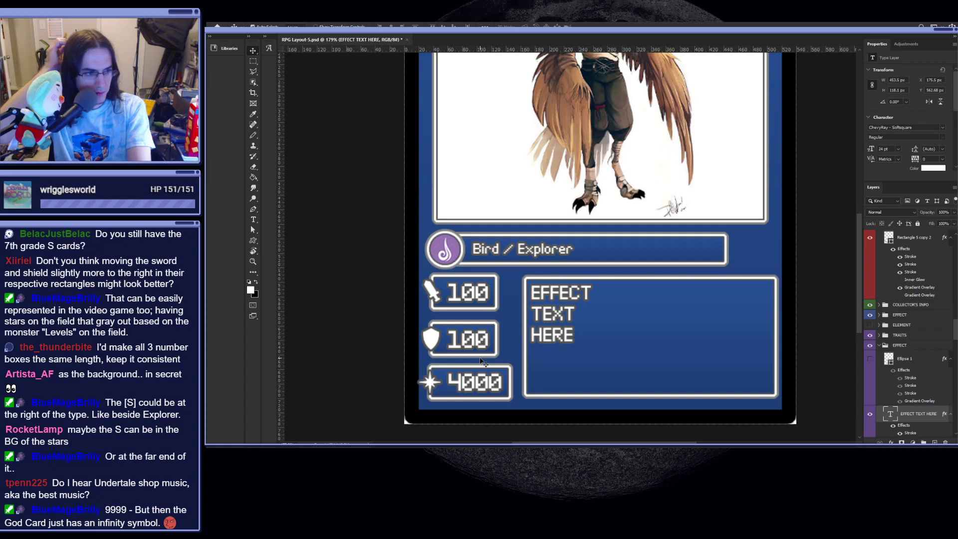
pyautogui.scroll(2, 725, 294)
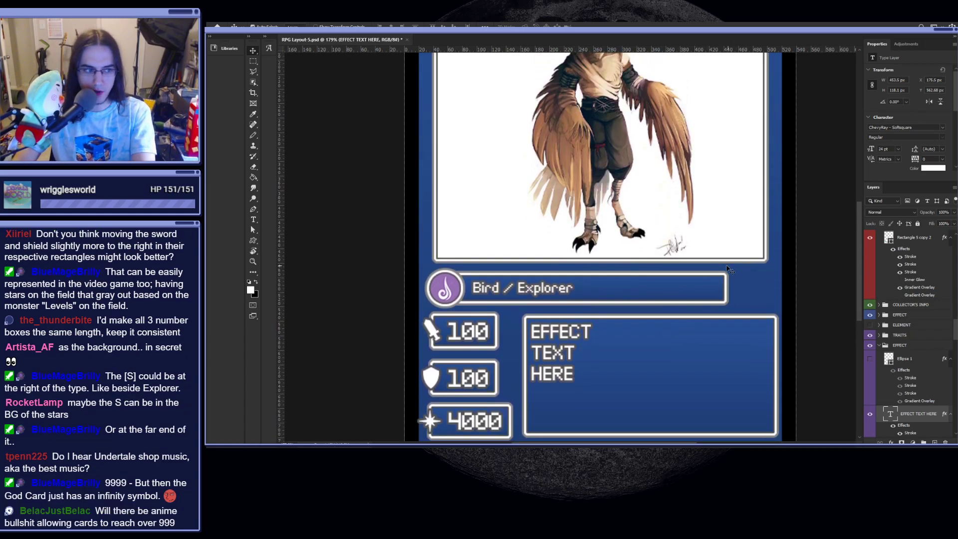
pyautogui.scroll(5, 729, 285)
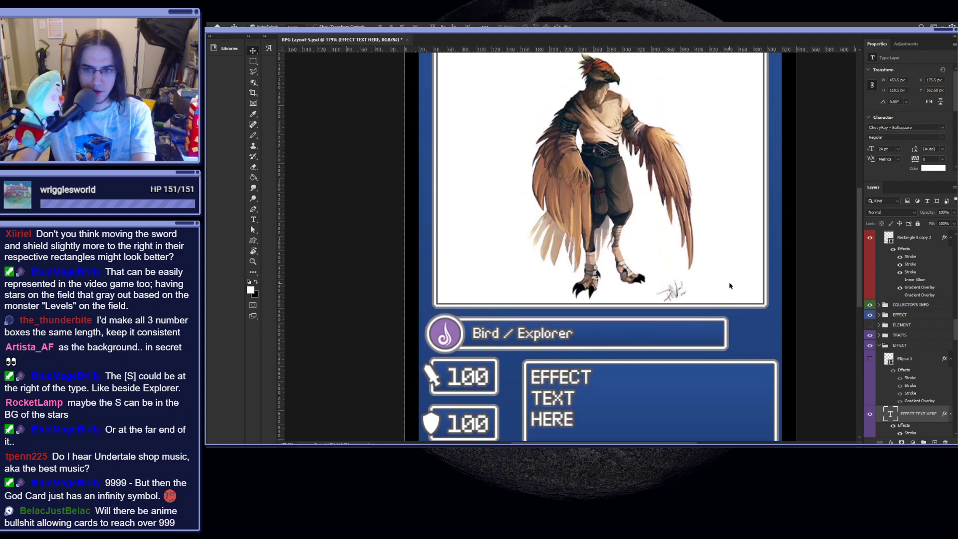
pyautogui.scroll(-3, 701, 235)
pyautogui.scroll(3, 676, 115)
pyautogui.scroll(3, 676, 116)
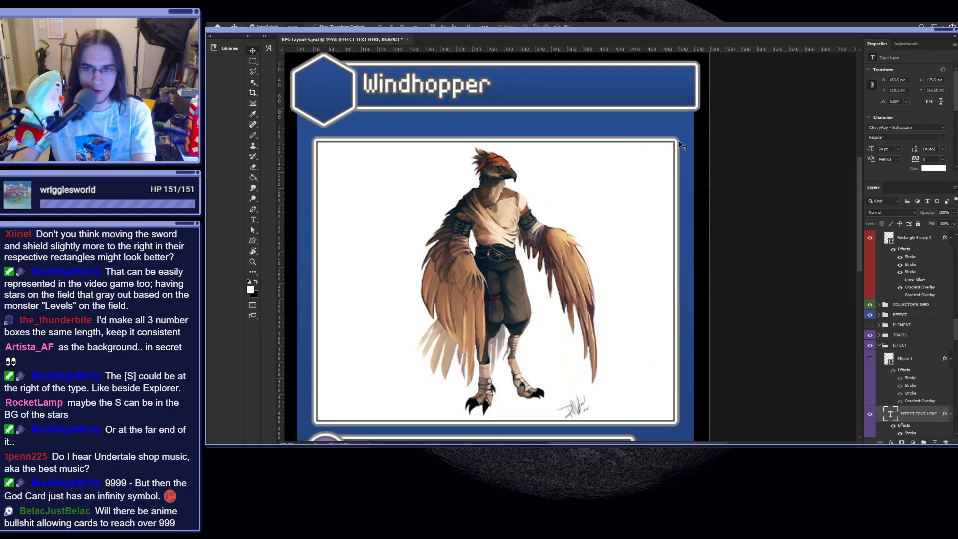
# - Preview the green S emblem at the artwork's upper corner, try shifting its fill, undo that, and hide the emblem group
pyautogui.scroll(3, 941, 358)
pyautogui.scroll(5, 942, 357)
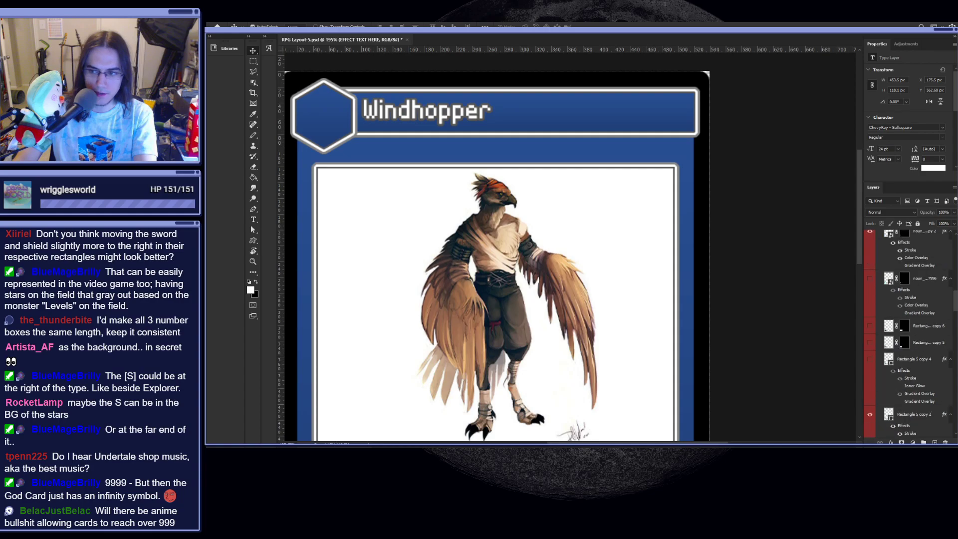
pyautogui.click(870, 284)
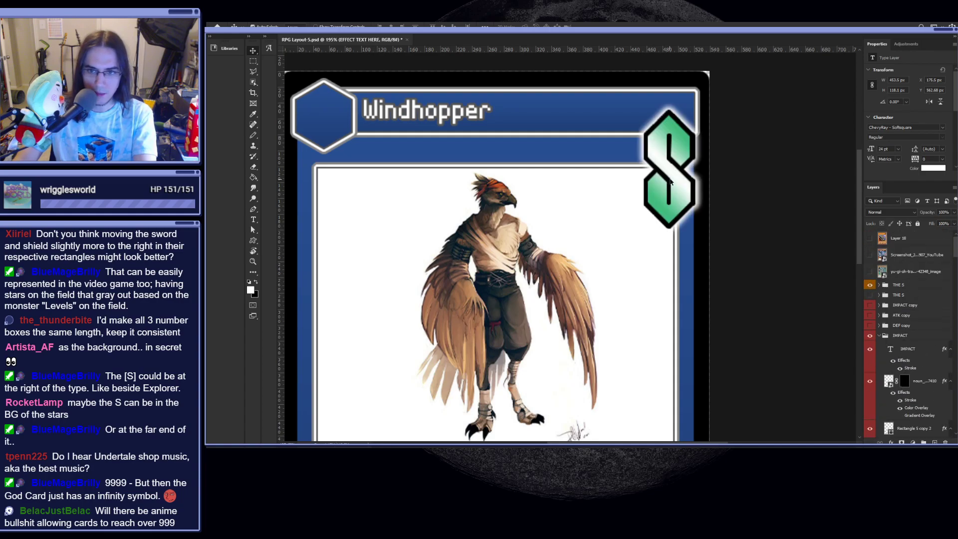
pyautogui.moveTo(671, 185); pyautogui.dragTo(661, 206)
pyautogui.hotkey('ctrl', 'z')
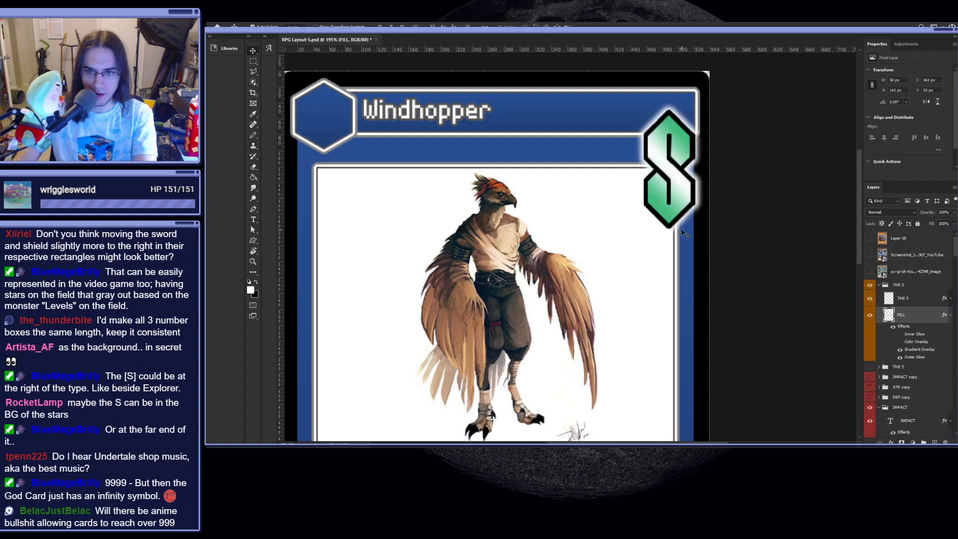
pyautogui.scroll(-3, 655, 289)
pyautogui.scroll(2, 654, 289)
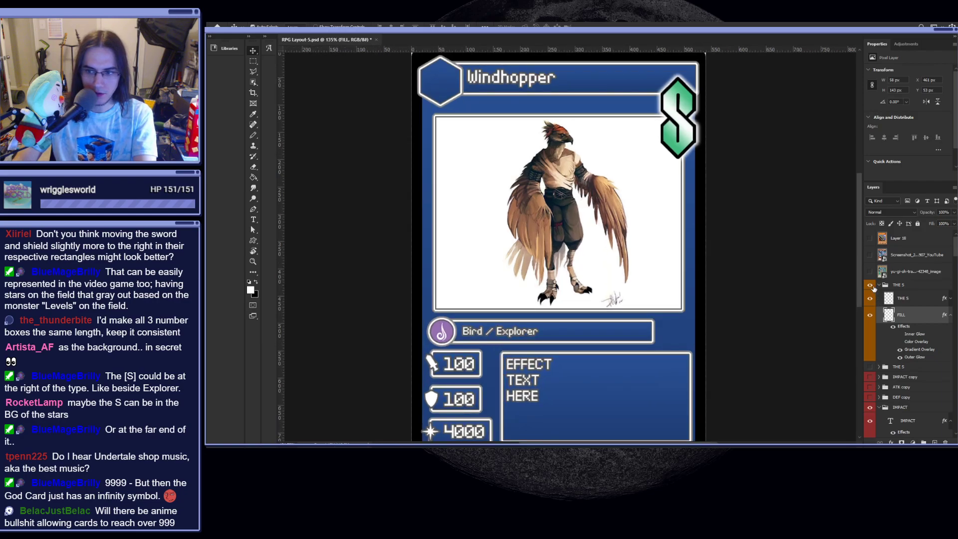
pyautogui.click(871, 285)
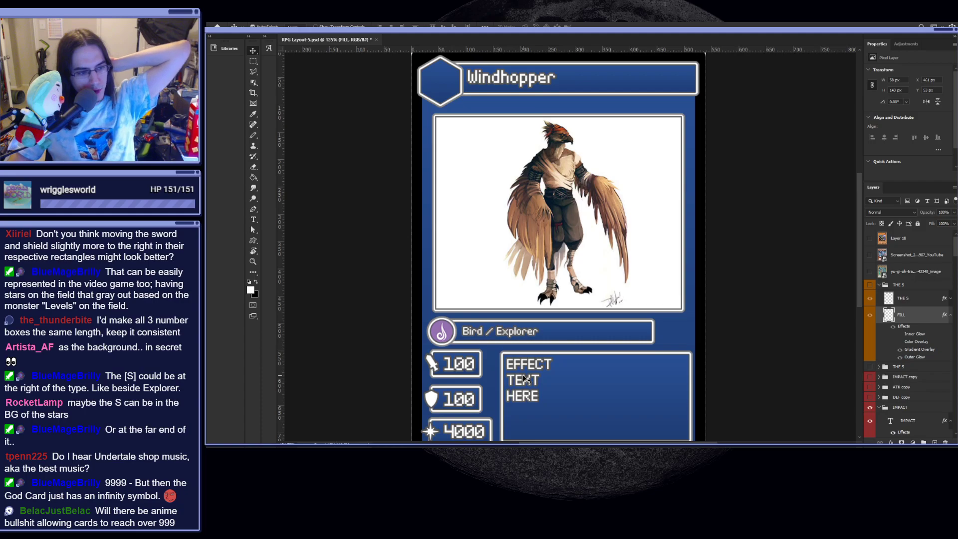
pyautogui.scroll(-1, 525, 369)
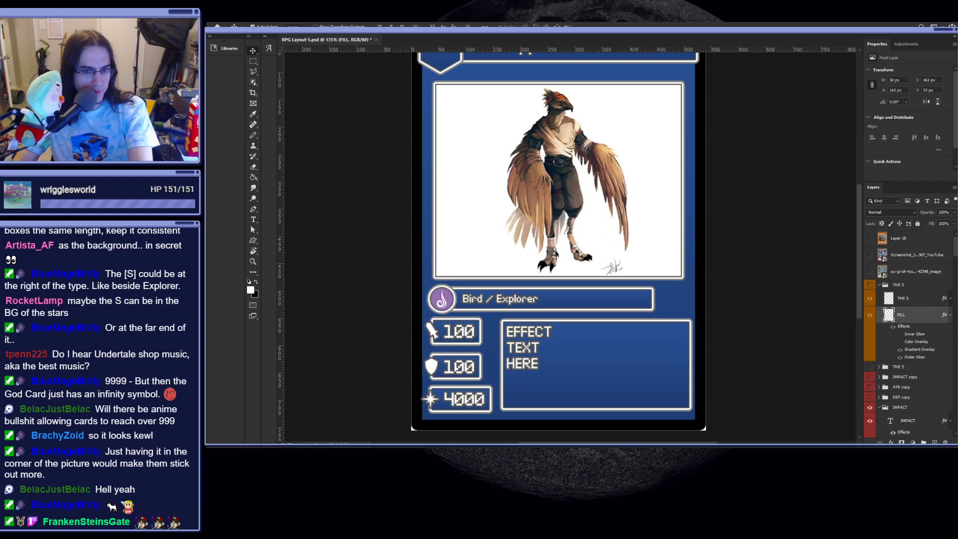
pyautogui.scroll(10, 466, 344)
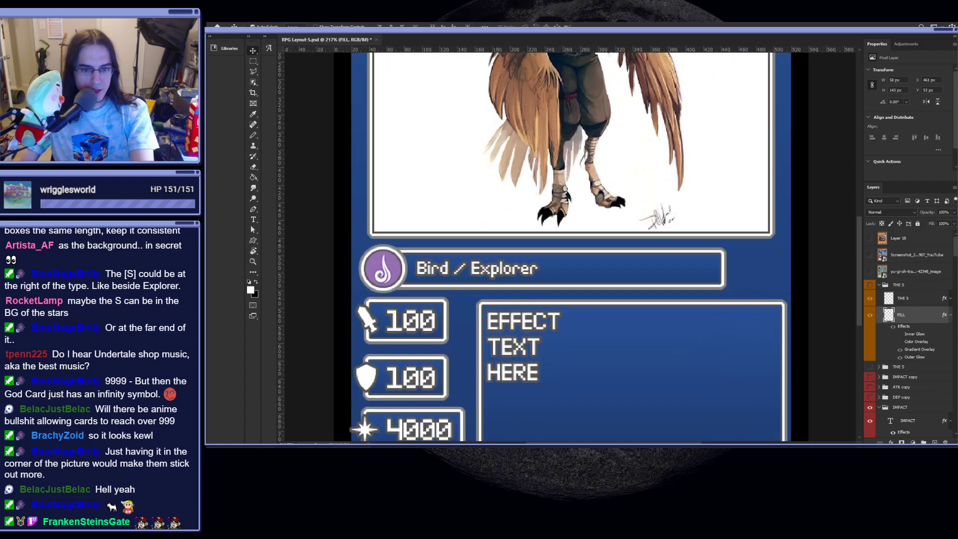
# - Try shifting the sword icon inside its stat box and undo the move
pyautogui.moveTo(378, 311); pyautogui.dragTo(392, 311)
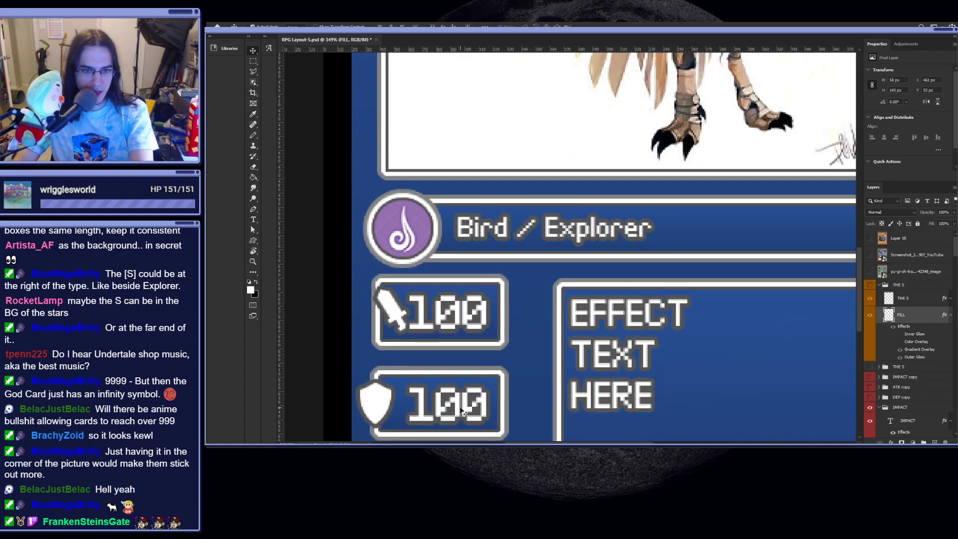
pyautogui.hotkey('ctrl', 'z')
pyautogui.scroll(-4, 445, 382)
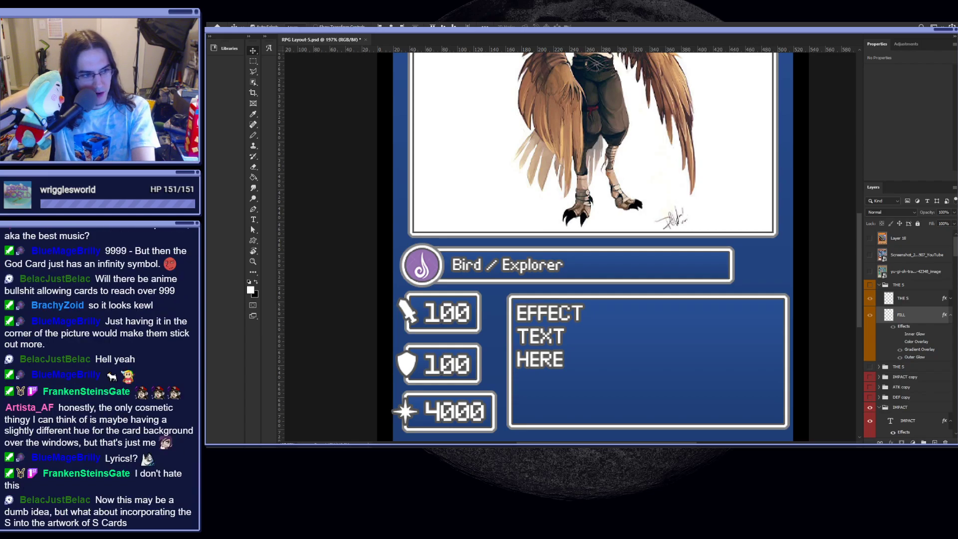
pyautogui.scroll(-5, 604, 252)
pyautogui.scroll(3, 604, 252)
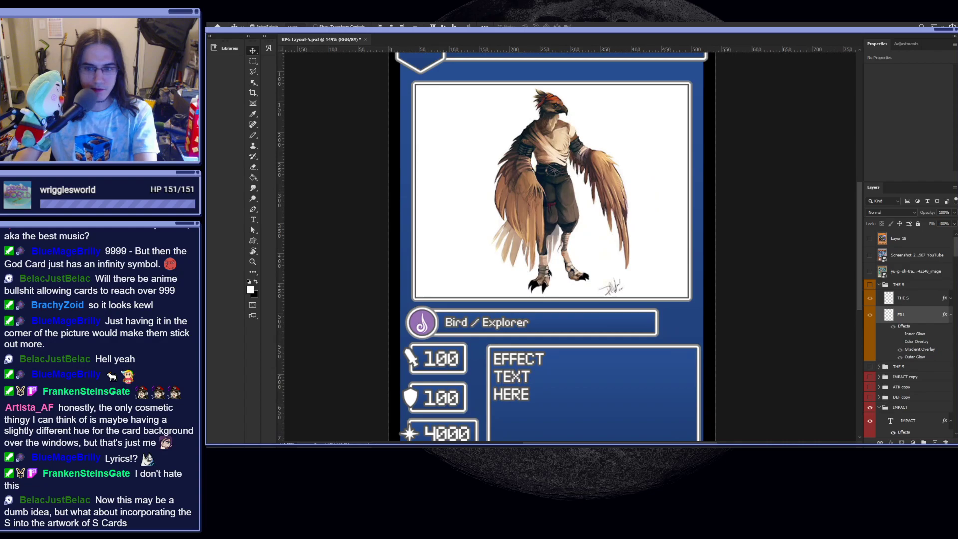
# - Preview the card without the gradient overlay effect on background layer Layer 11, and switch the effect back on
pyautogui.scroll(-5, 908, 335)
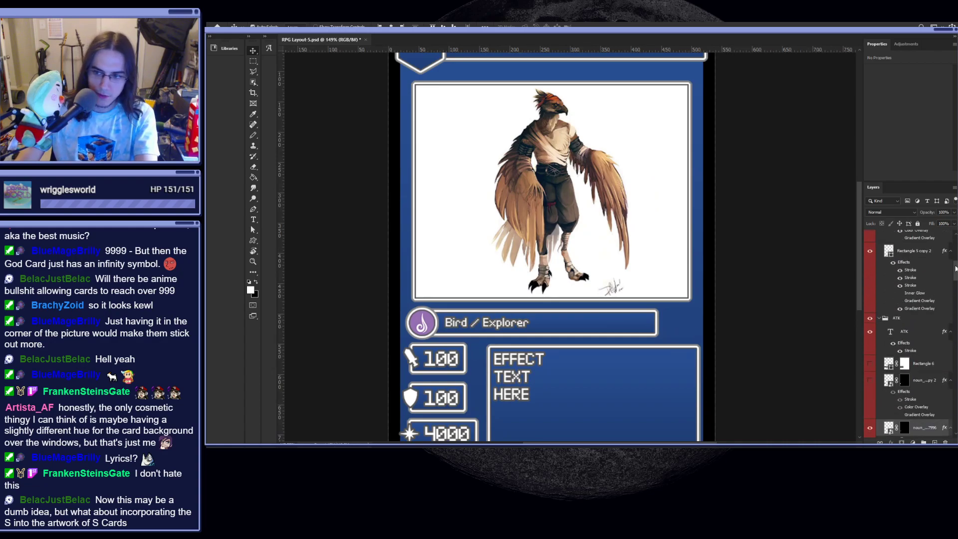
pyautogui.moveTo(956, 269); pyautogui.dragTo(954, 447)
pyautogui.scroll(-1, 905, 418)
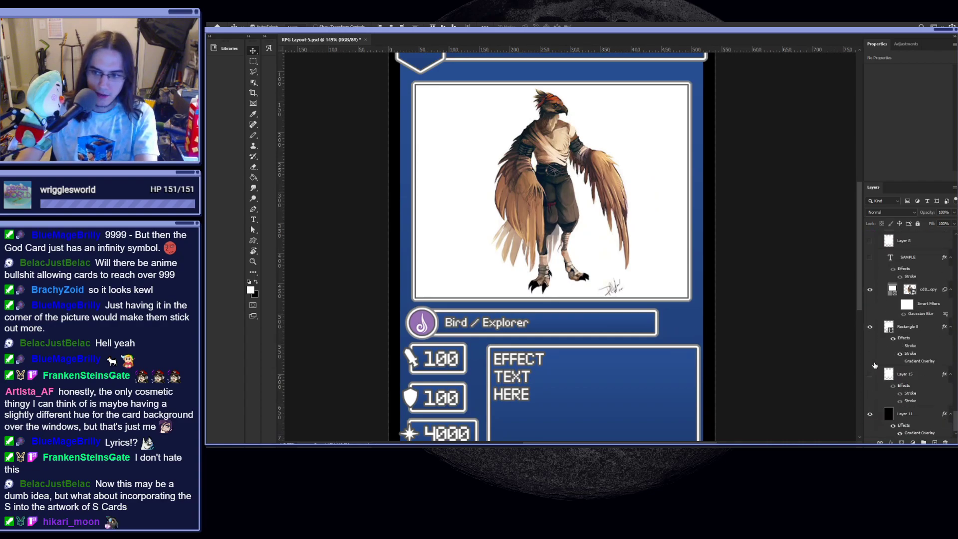
pyautogui.click(870, 415)
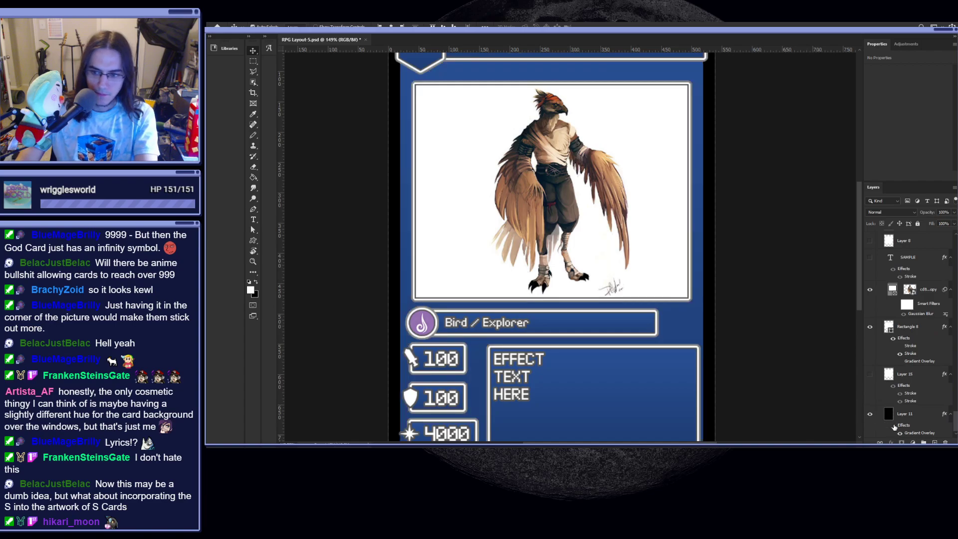
pyautogui.scroll(-3, 631, 330)
pyautogui.scroll(2, 631, 330)
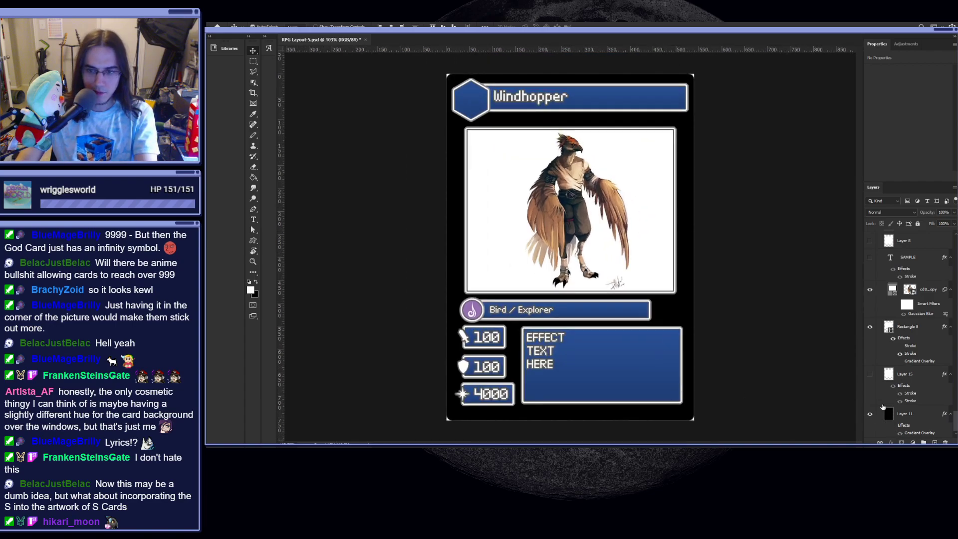
pyautogui.click(892, 428)
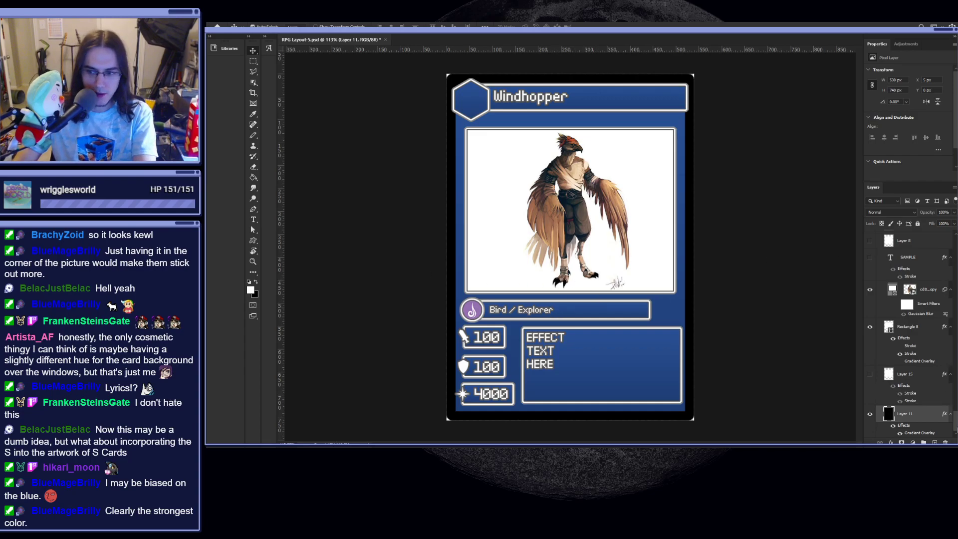
# - Show the green S emblem, try it smaller inside the artwork's upper corner, undo that, and hide the emblem group again
pyautogui.scroll(10, 905, 273)
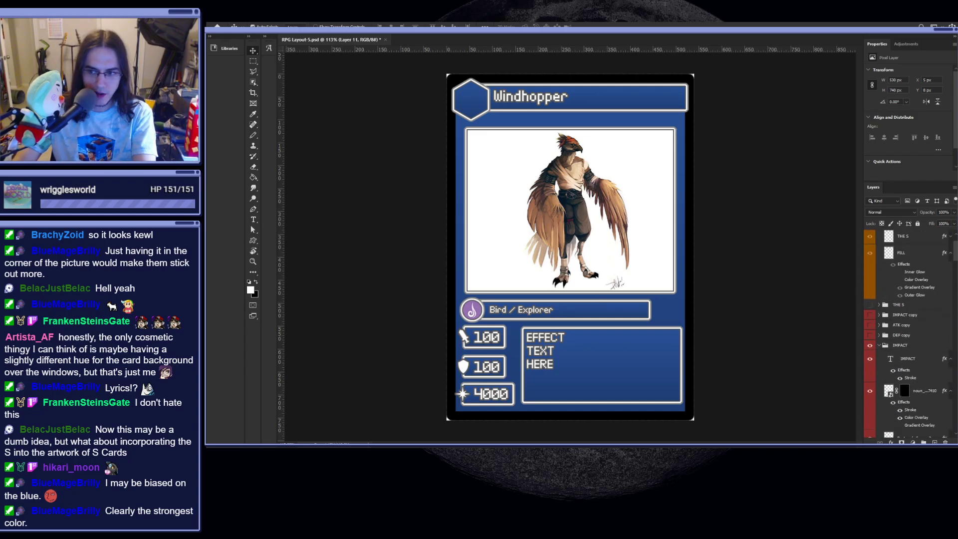
pyautogui.click(870, 286)
pyautogui.click(912, 286)
pyautogui.hotkey('ctrl', 't')
pyautogui.moveTo(669, 153); pyautogui.dragTo(654, 173)
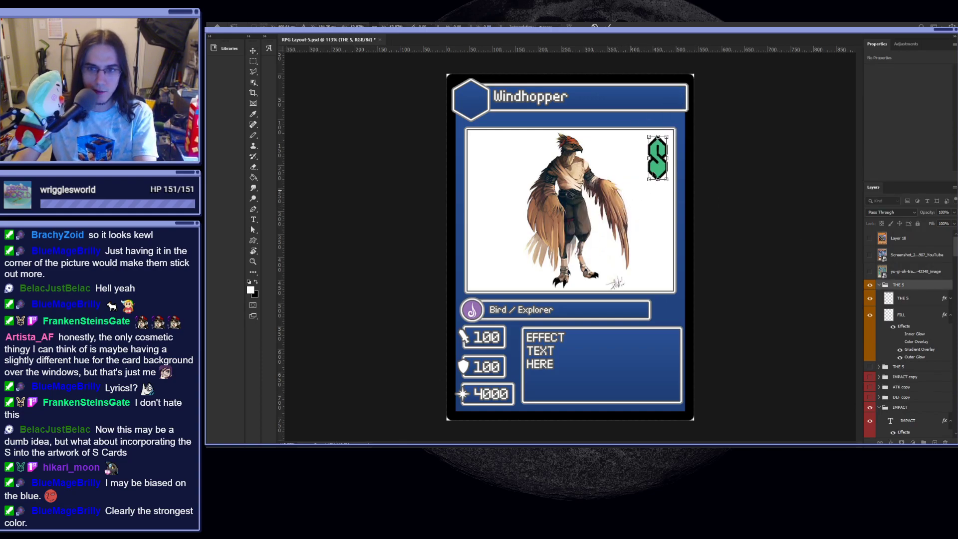
pyautogui.press('Return')
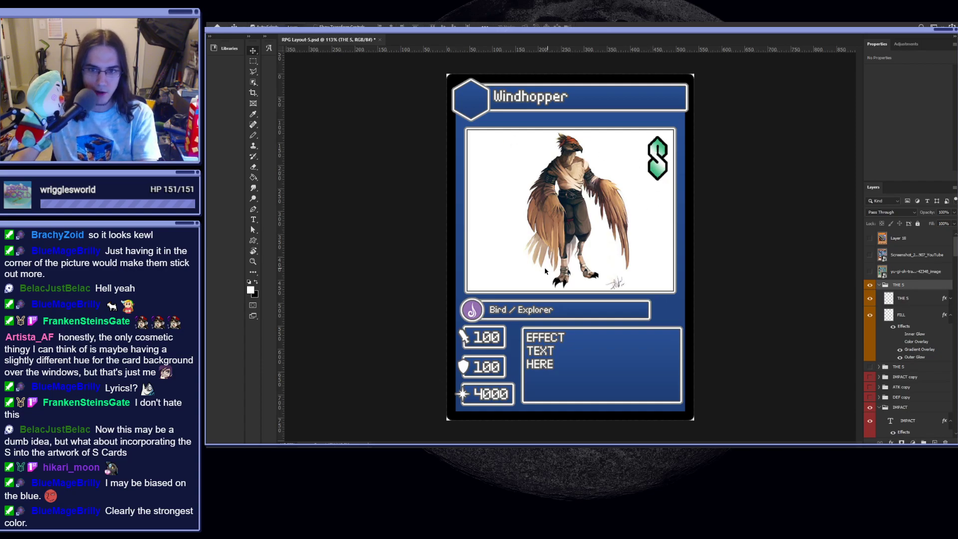
pyautogui.hotkey('ctrl', 'z')
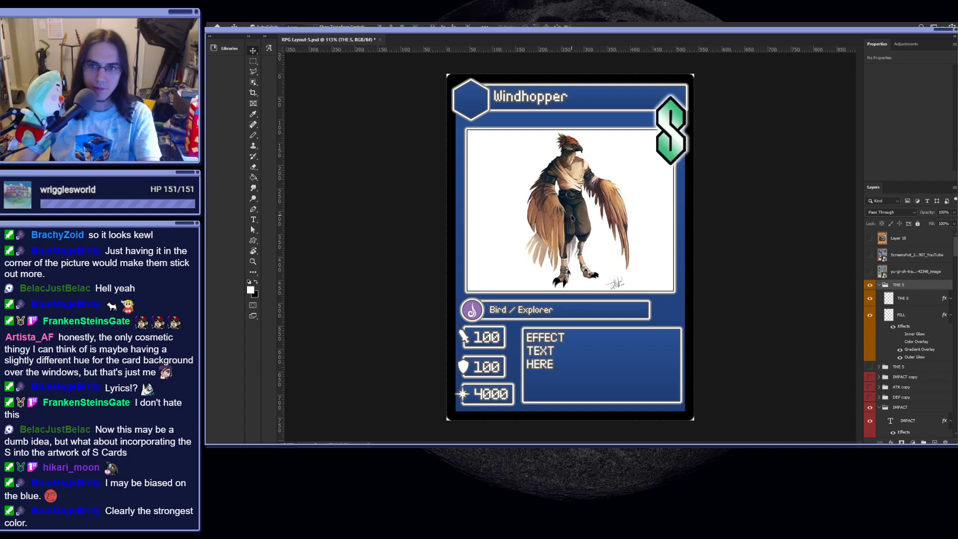
pyautogui.click(870, 284)
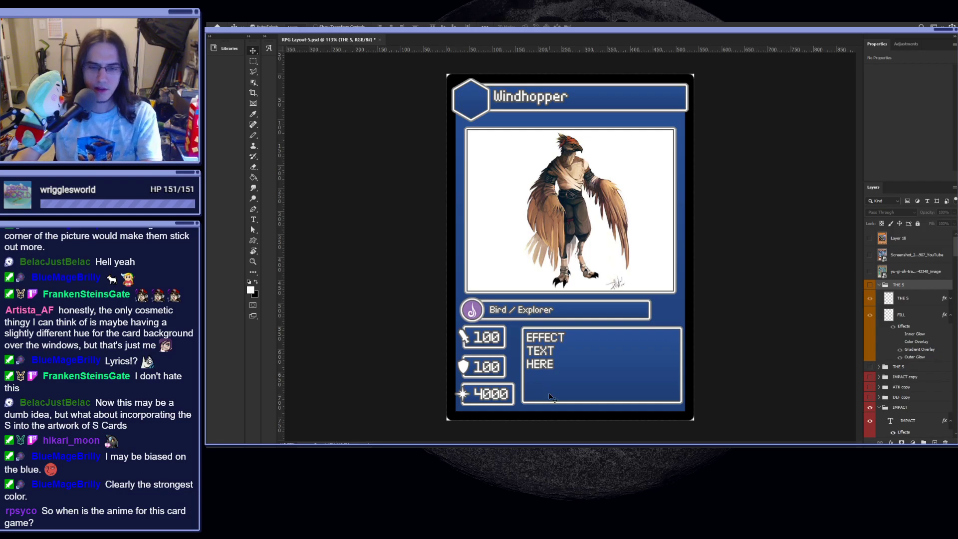
# - Undo the layout changes back to the version with the three stat boxes in a row beneath the effect box
pyautogui.scroll(5, 514, 389)
pyautogui.scroll(-1, 512, 389)
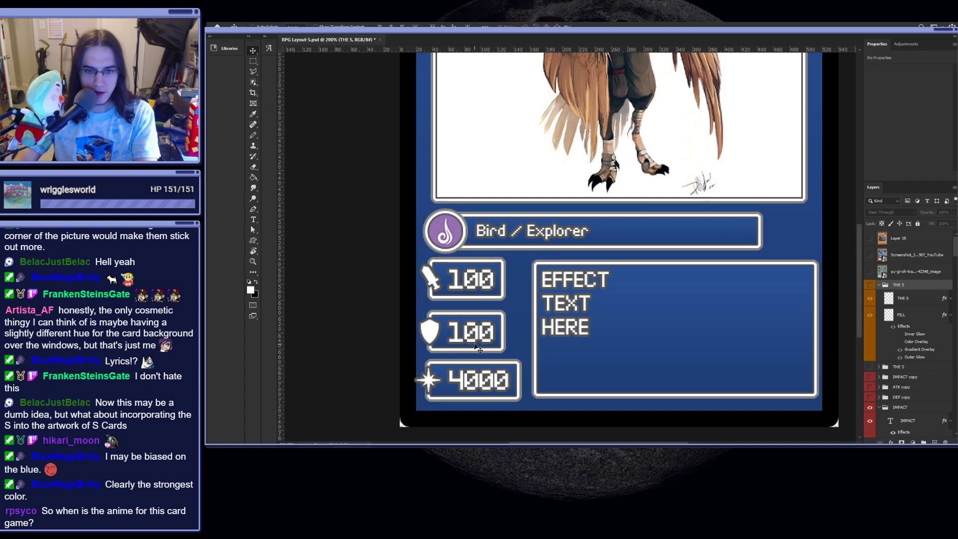
pyautogui.hotkey('ctrl', 'z')
pyautogui.hotkey('ctrl', 'z')
pyautogui.hotkey('ctrl', 'z')
pyautogui.hotkey('ctrl', 'z')
pyautogui.hotkey('ctrl', 'z')
pyautogui.hotkey('ctrl', 'shift', 'z')
pyautogui.hotkey('ctrl', 'shift', 'z')
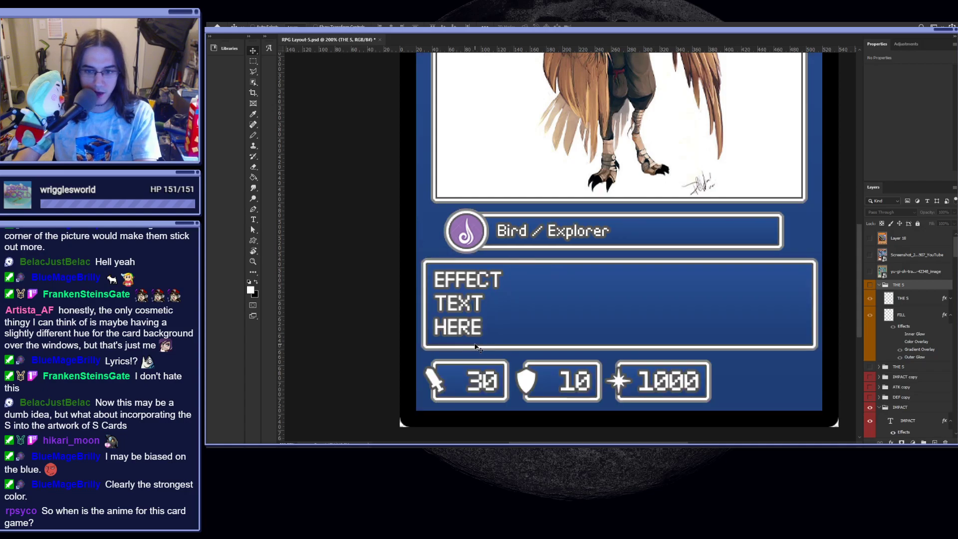
pyautogui.hotkey('ctrl', '0')
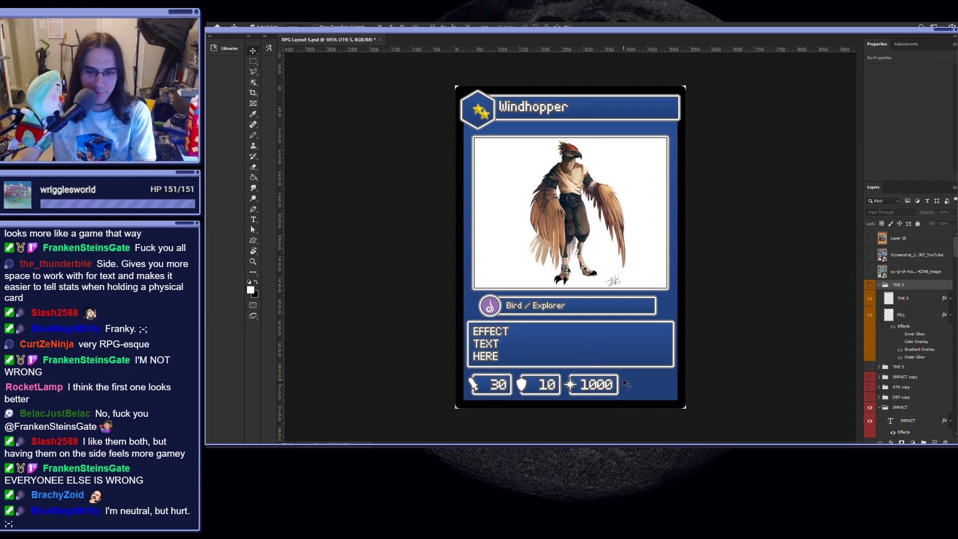
# - Redo the layout changes to compare the version with the stat boxes stacked beside the effect box
pyautogui.hotkey('ctrl', 'shift', 'z')
pyautogui.hotkey('ctrl', 'shift', 'z')
pyautogui.hotkey('ctrl', 'shift', 'z')
pyautogui.hotkey('ctrl', 'shift', 'z')
pyautogui.hotkey('ctrl', 'shift', 'z')
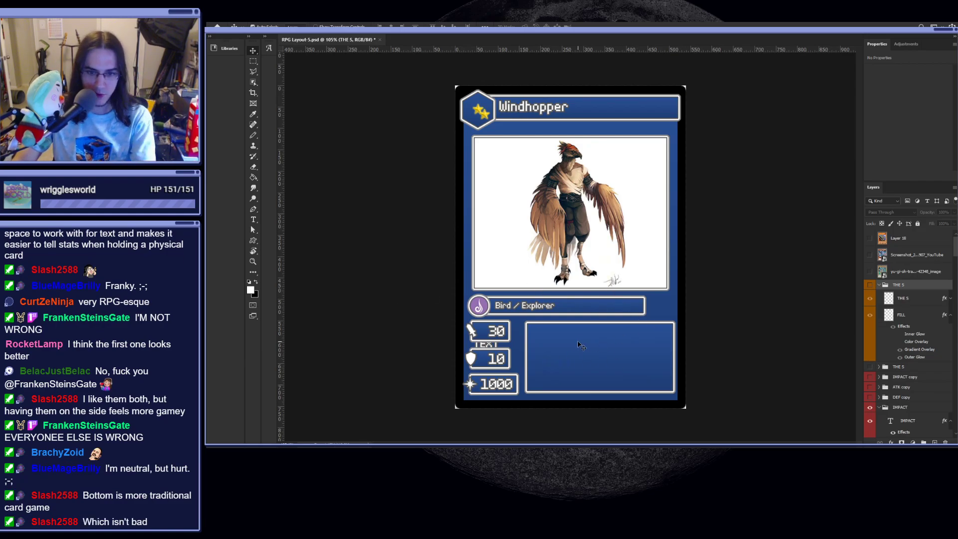
pyautogui.scroll(6, 528, 325)
pyautogui.scroll(1, 544, 323)
pyautogui.scroll(-3, 546, 326)
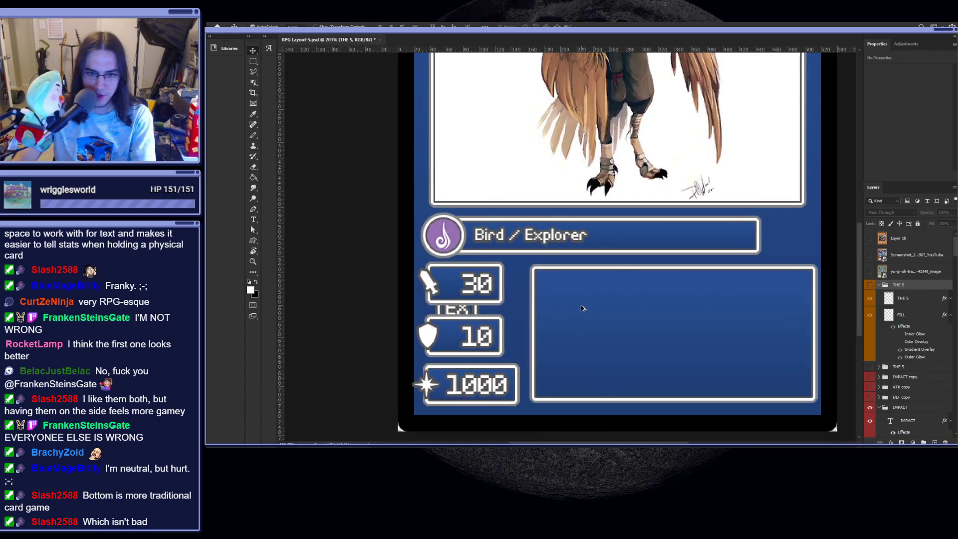
pyautogui.scroll(-3, 620, 327)
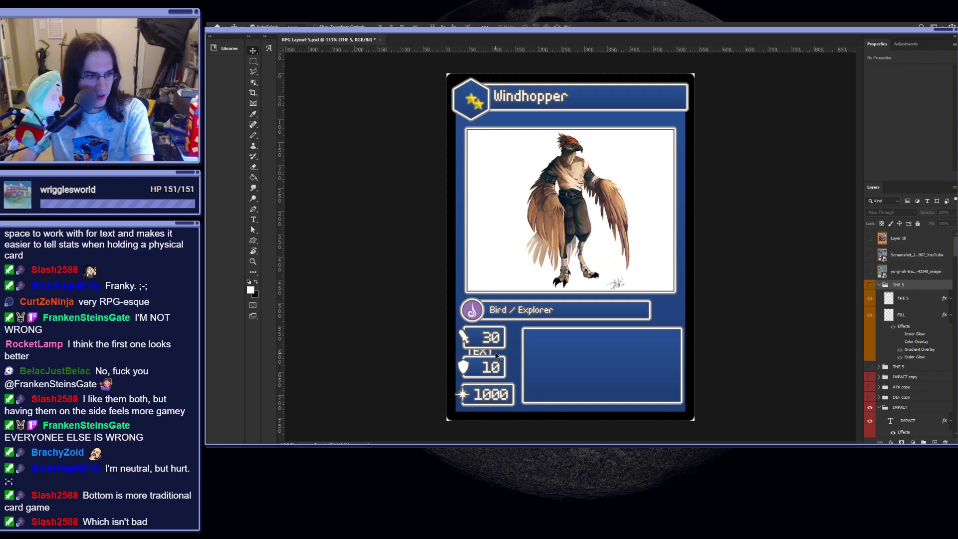
# - Undo the changes again to return to the row of stat boxes under the effect text
pyautogui.hotkey('ctrl', 'z')
pyautogui.hotkey('ctrl', 'z')
pyautogui.hotkey('ctrl', 'z')
pyautogui.hotkey('ctrl', 'z')
pyautogui.hotkey('ctrl', 'z')
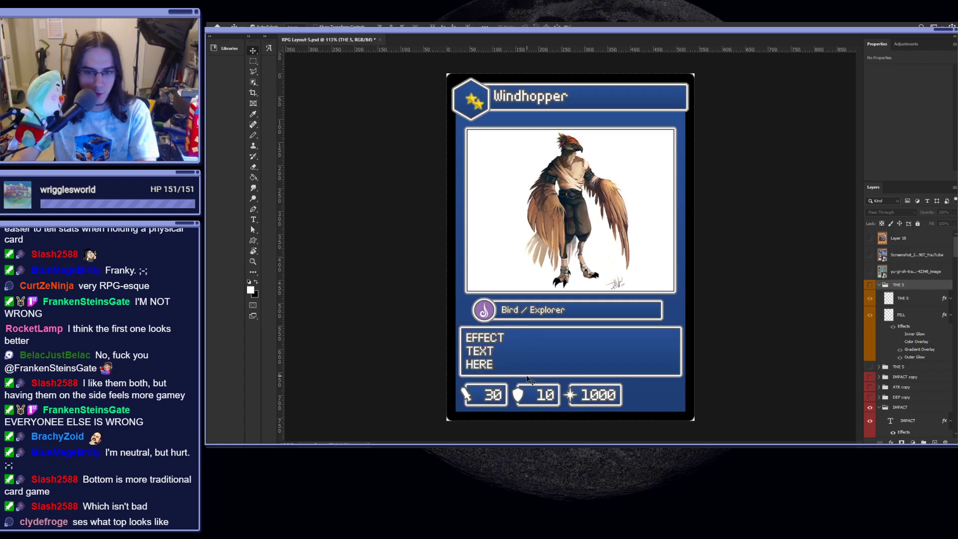
pyautogui.scroll(2, 490, 403)
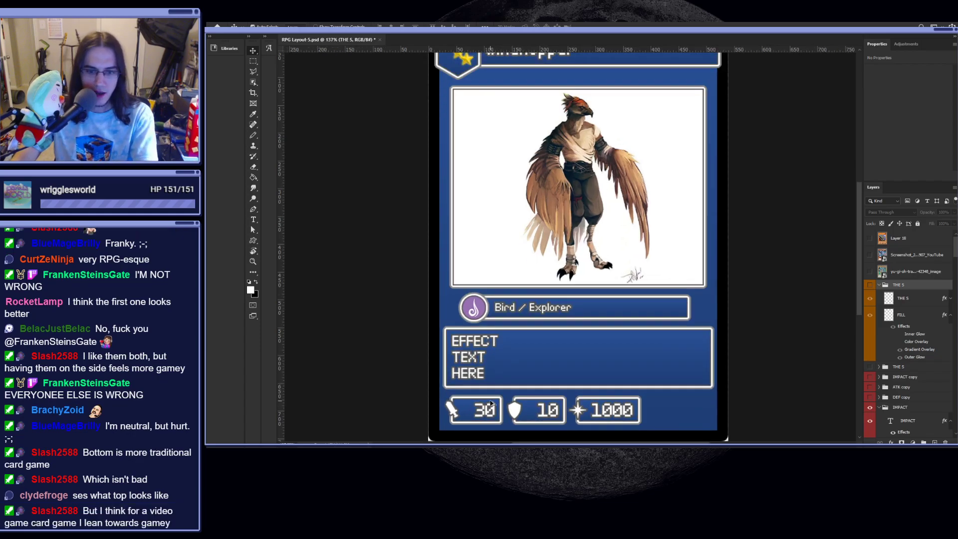
pyautogui.click(517, 362)
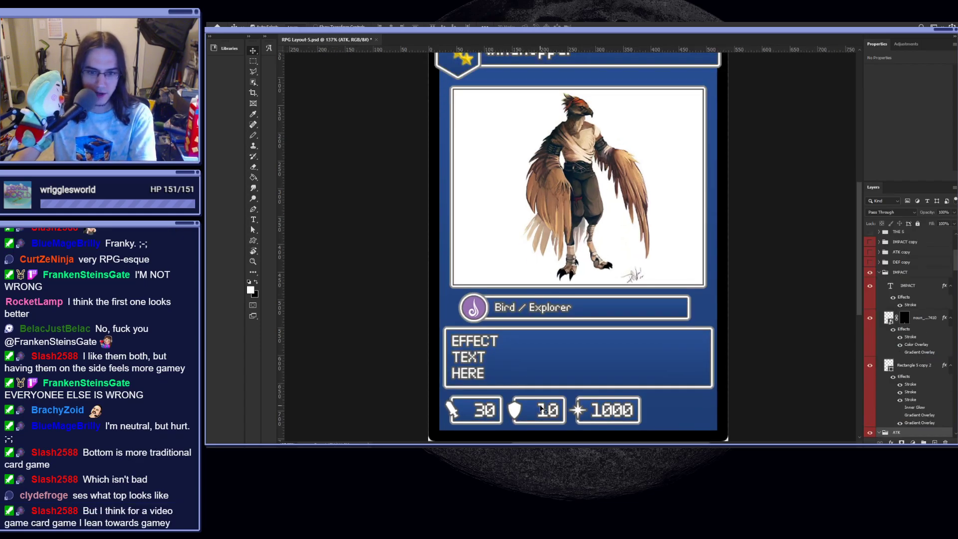
pyautogui.doubleClick(493, 411)
pyautogui.click(482, 407)
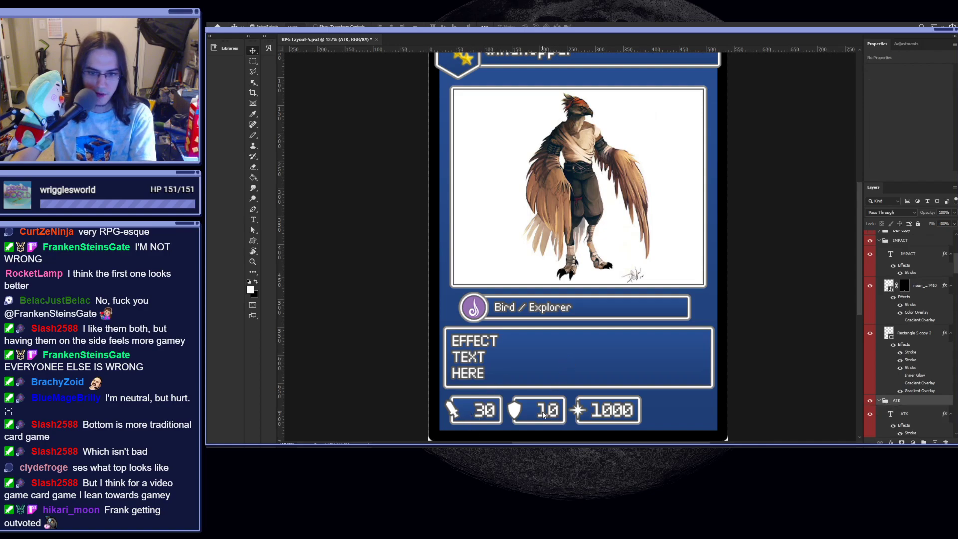
pyautogui.click(612, 414)
pyautogui.keyDown('shift'); pyautogui.click(595, 406); pyautogui.keyUp('shift')
pyautogui.moveTo(596, 405); pyautogui.dragTo(594, 419)
pyautogui.hotkey('ctrl', 'z')
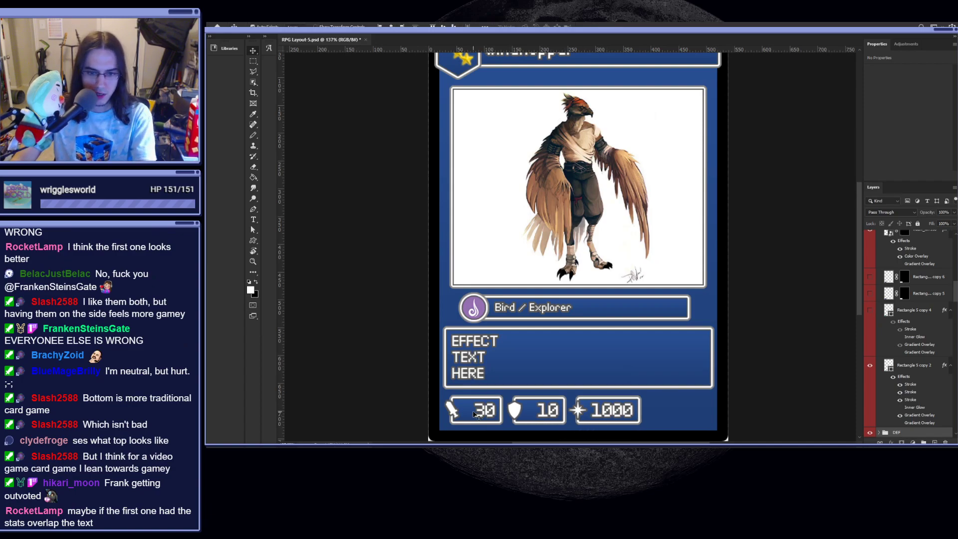
# - Try moving the three stat boxes together toward the card's right edge, check the whole card, and undo the shift
pyautogui.click(473, 415)
pyautogui.keyDown('shift'); pyautogui.click(561, 406); pyautogui.keyUp('shift')
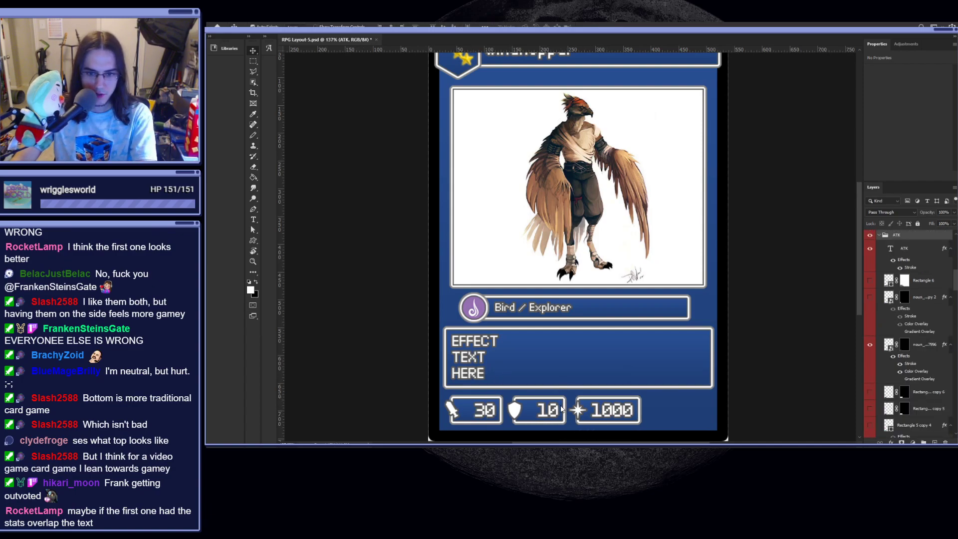
pyautogui.moveTo(613, 413); pyautogui.dragTo(647, 414)
pyautogui.press('Return')
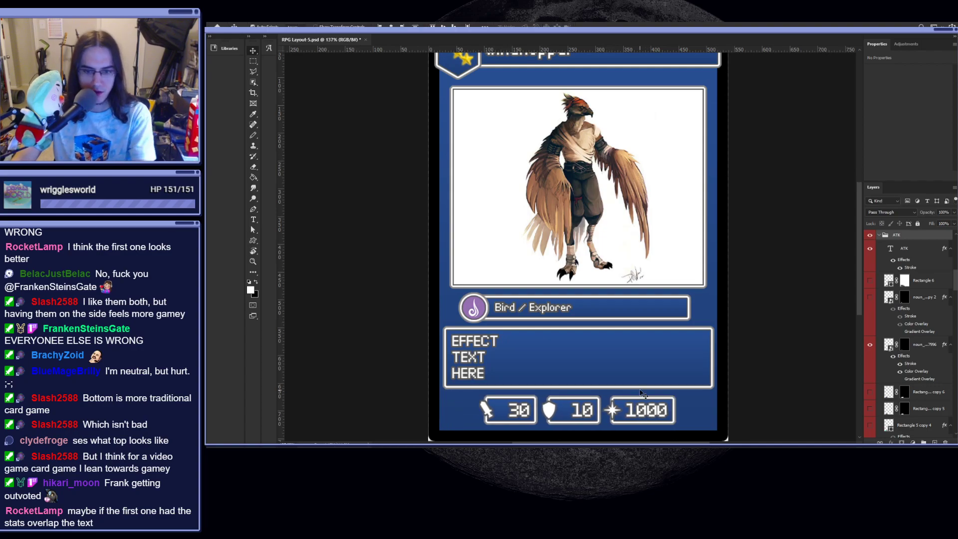
pyautogui.scroll(-6, 662, 420)
pyautogui.scroll(2, 660, 414)
pyautogui.scroll(-2, 660, 415)
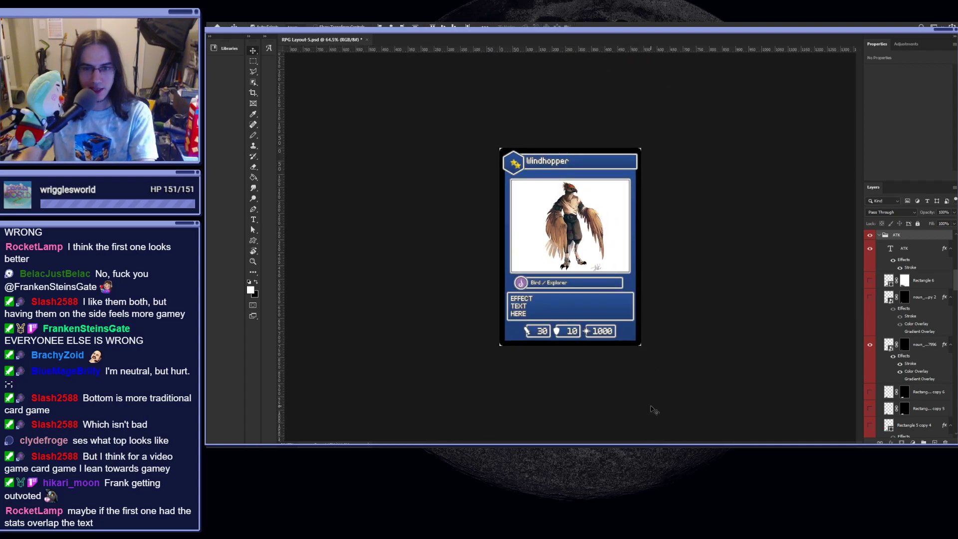
pyautogui.scroll(2, 652, 407)
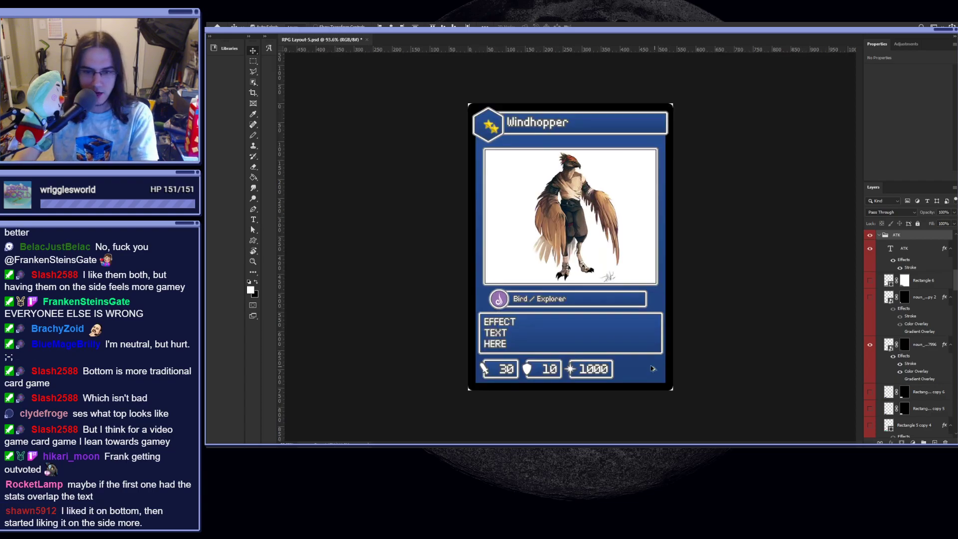
# - Move the sword stat box up onto the upper-left corner of the effect box
pyautogui.scroll(5, 672, 368)
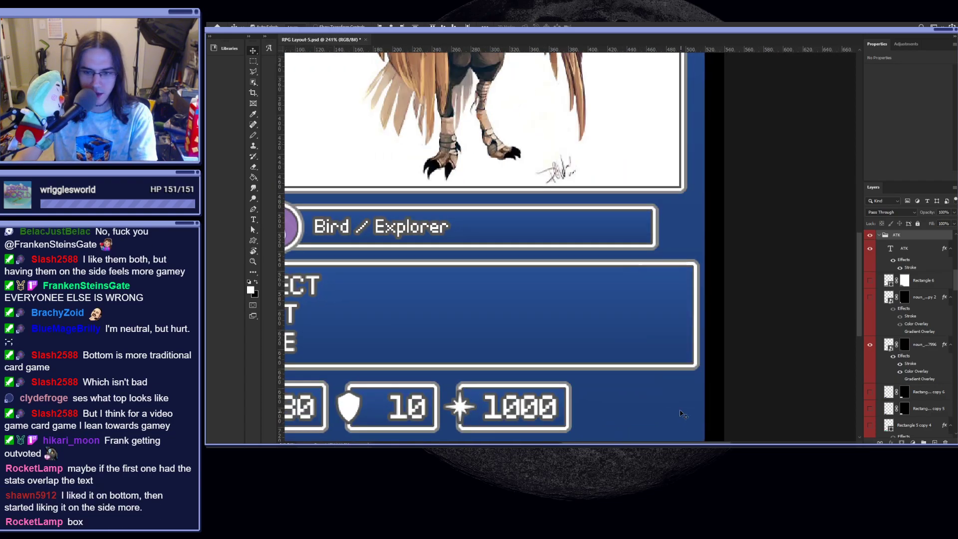
pyautogui.scroll(-2, 517, 348)
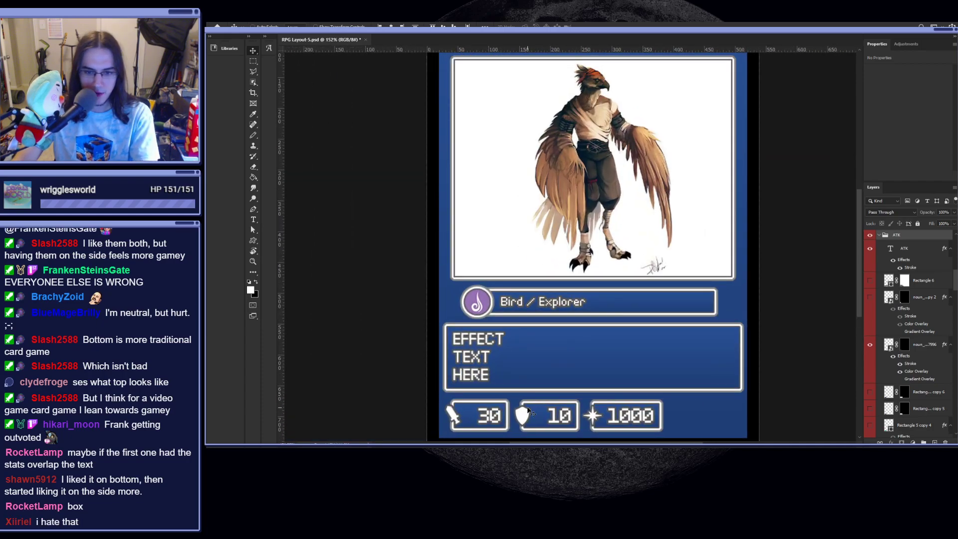
pyautogui.scroll(-1, 469, 396)
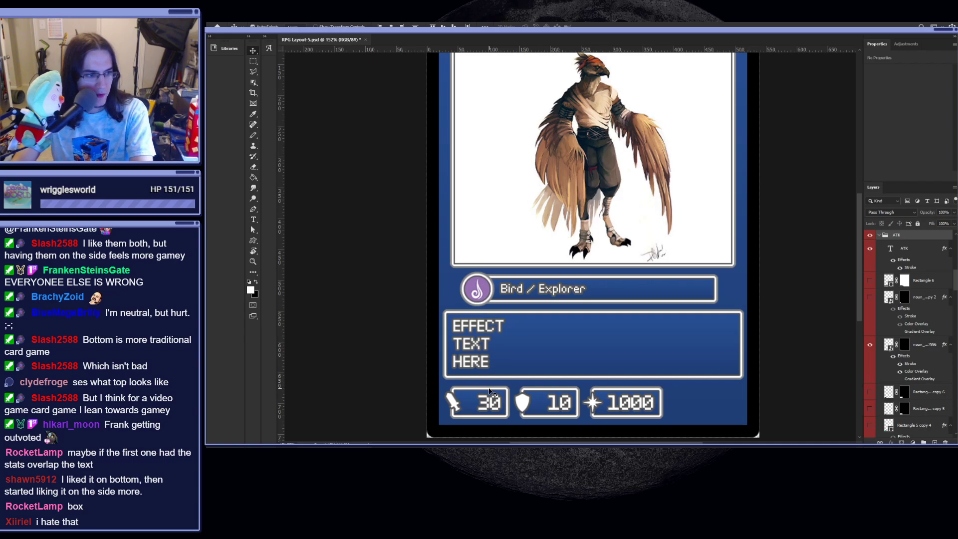
pyautogui.scroll(2, 489, 392)
pyautogui.moveTo(447, 375); pyautogui.dragTo(434, 271)
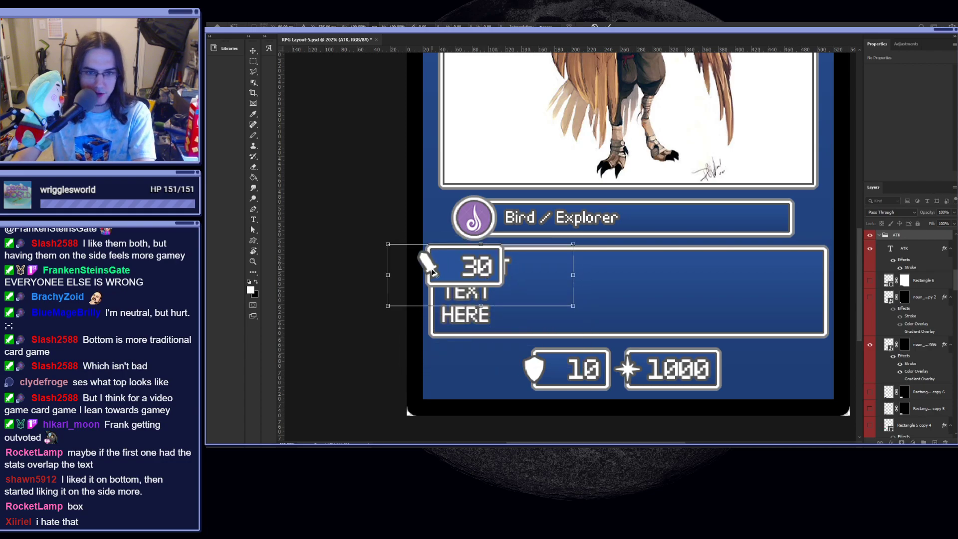
pyautogui.scroll(5, 436, 272)
pyautogui.moveTo(497, 264)
pyautogui.mouseDown()
pyautogui.moveTo(518, 260)
pyautogui.moveTo(509, 257)
pyautogui.mouseUp()
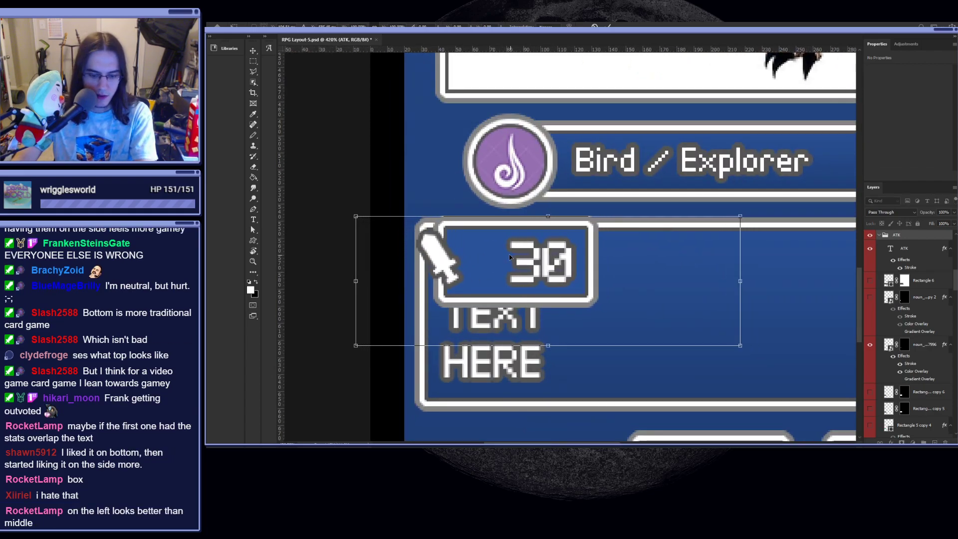
pyautogui.press('Return')
# - Show the guides and nudge the sword stat box slightly to the right to line it up with them
pyautogui.hotkey('ctrl', 'h')
pyautogui.scroll(3, 449, 244)
pyautogui.hotkey('ctrl', 't')
pyautogui.moveTo(505, 261); pyautogui.dragTo(510, 261)
pyautogui.press('Return')
pyautogui.scroll(-4, 572, 392)
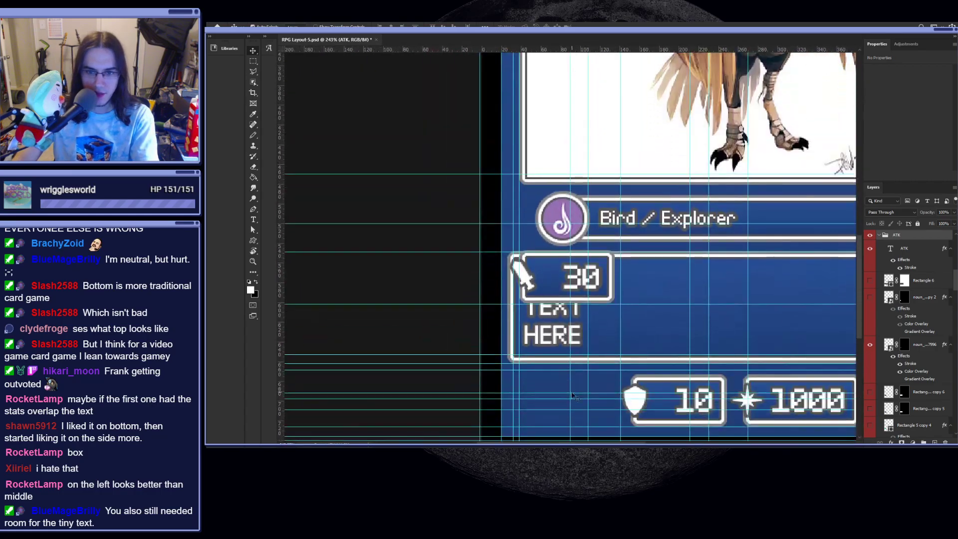
# - Move the shield stat box onto the effect box directly below the sword stat box, then nudge it down slightly
pyautogui.scroll(2, 571, 392)
pyautogui.moveTo(686, 311); pyautogui.dragTo(507, 204)
pyautogui.hotkey('ctrl', 't')
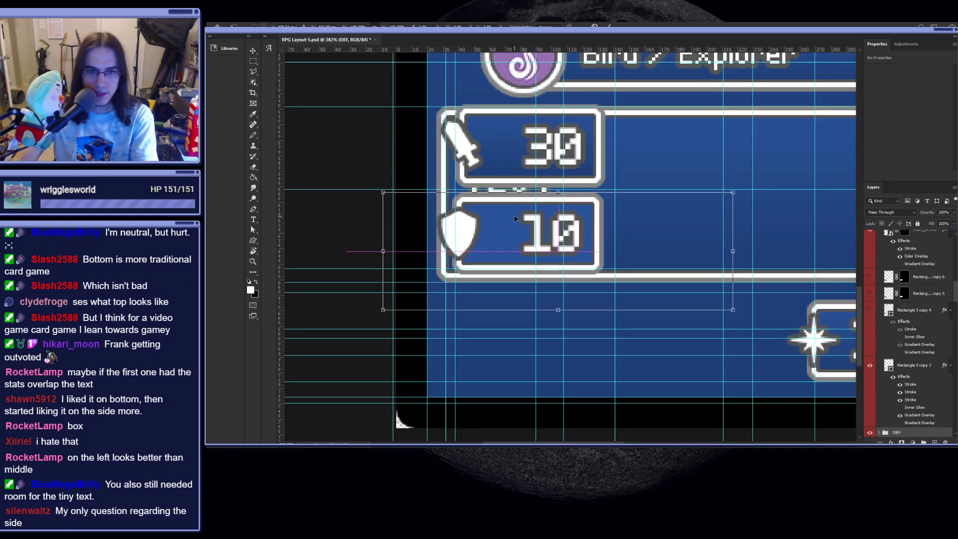
pyautogui.scroll(2, 394, 199)
pyautogui.scroll(3, 478, 206)
pyautogui.moveTo(658, 226); pyautogui.dragTo(648, 228)
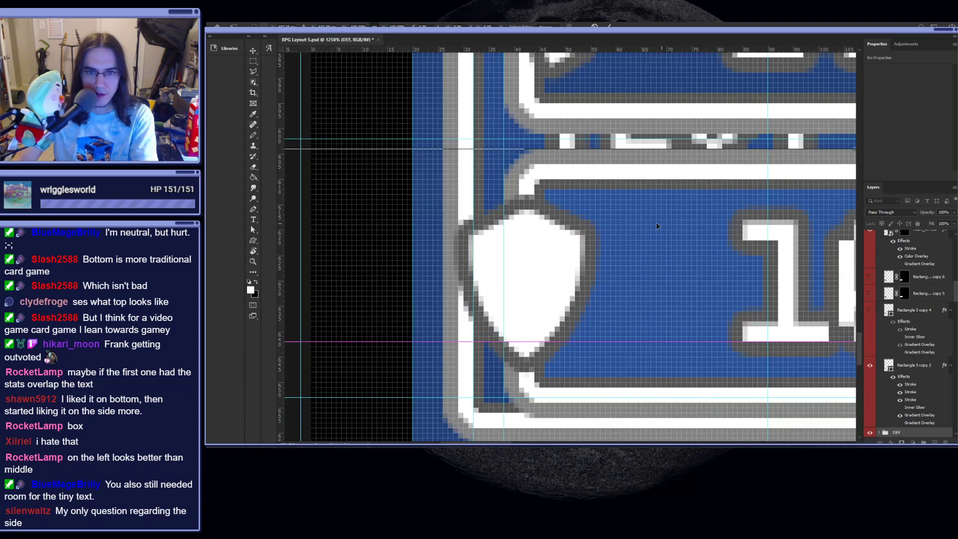
pyautogui.scroll(-4, 646, 231)
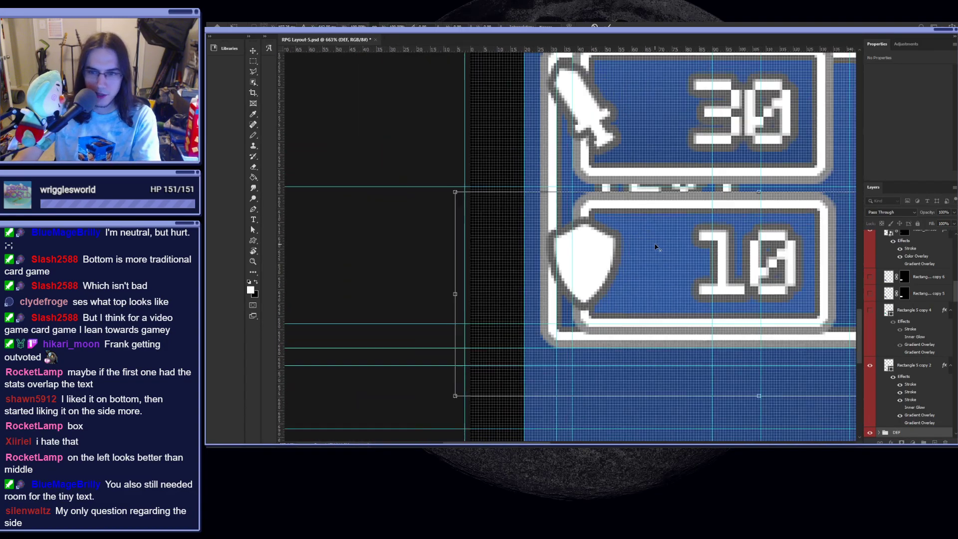
pyautogui.scroll(5, 657, 260)
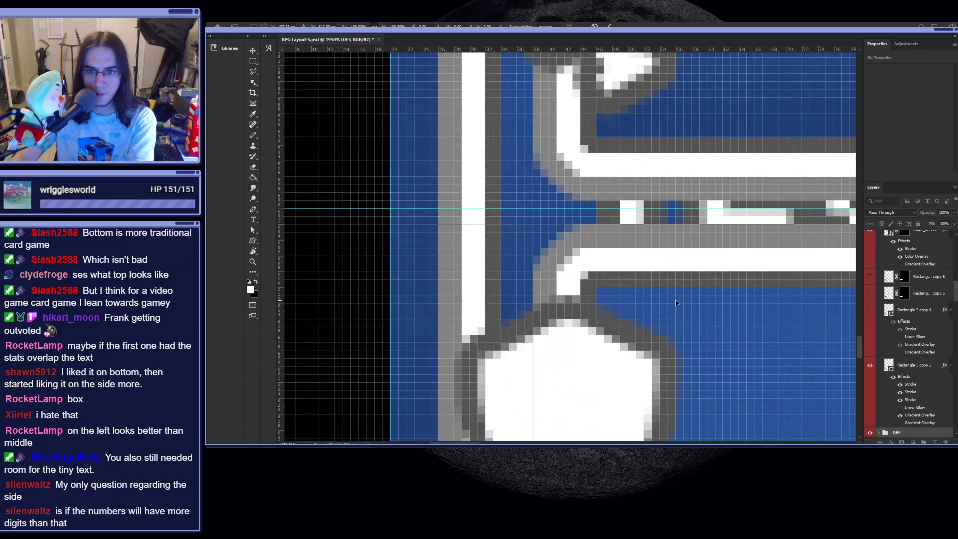
pyautogui.press('Down')
pyautogui.press('Return')
pyautogui.scroll(-5, 699, 380)
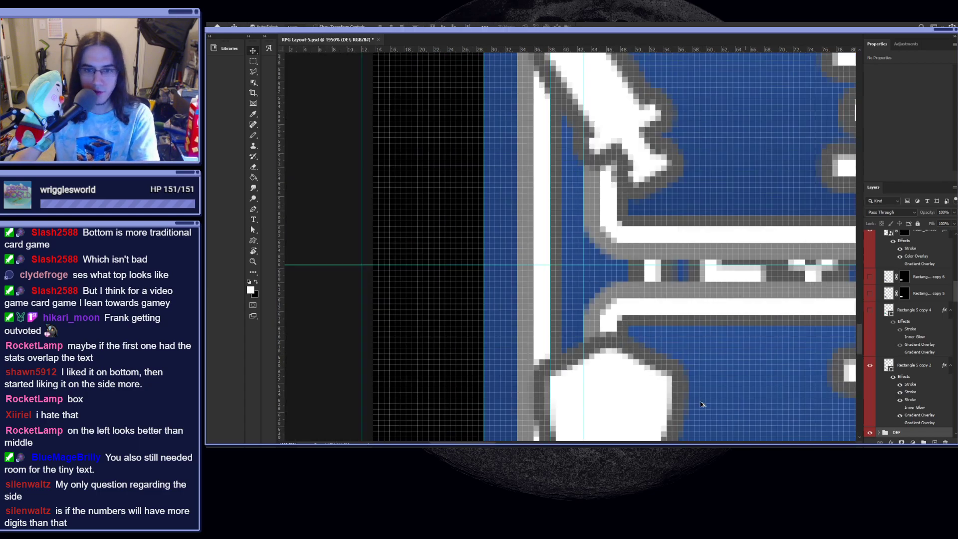
pyautogui.scroll(-8, 700, 380)
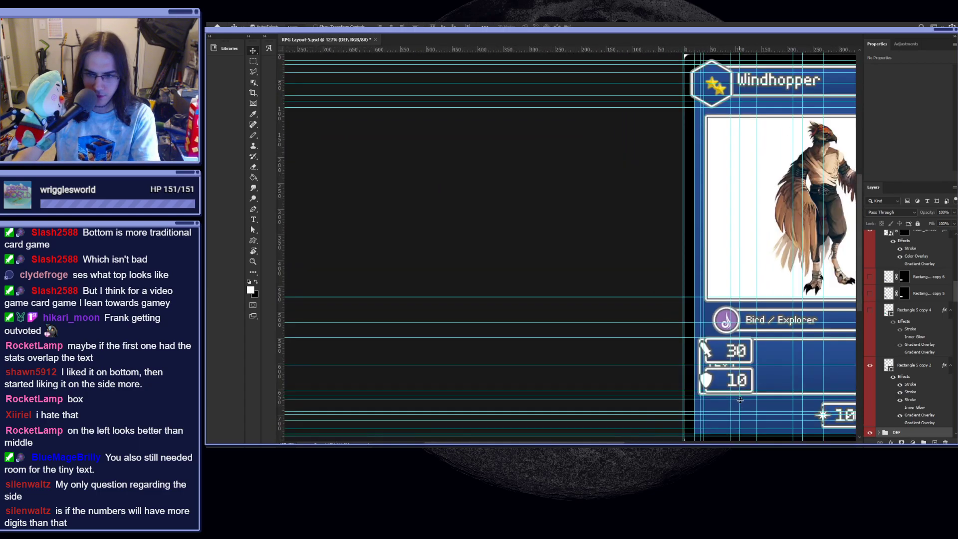
# - Move the 1000 star stat box beneath the shield stat box, lining up its left edge with the two boxes above
pyautogui.scroll(5, 624, 344)
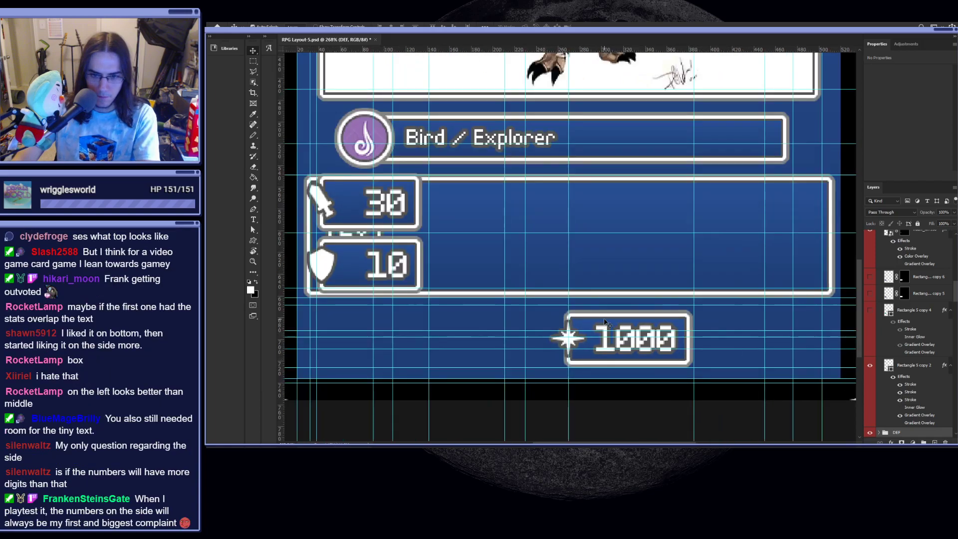
pyautogui.moveTo(612, 318); pyautogui.dragTo(413, 296)
pyautogui.scroll(4, 385, 315)
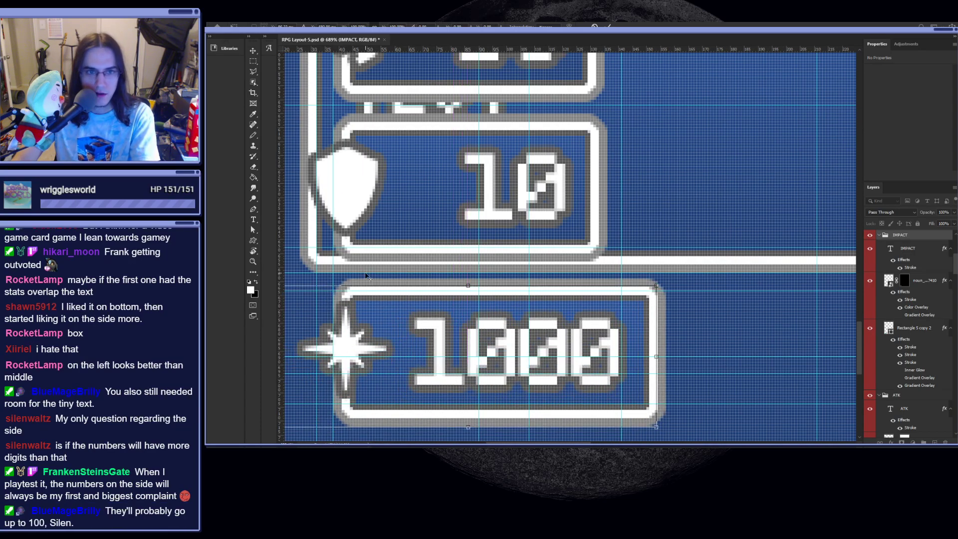
pyautogui.scroll(5, 369, 141)
pyautogui.scroll(-5, 369, 141)
pyautogui.scroll(2, 372, 148)
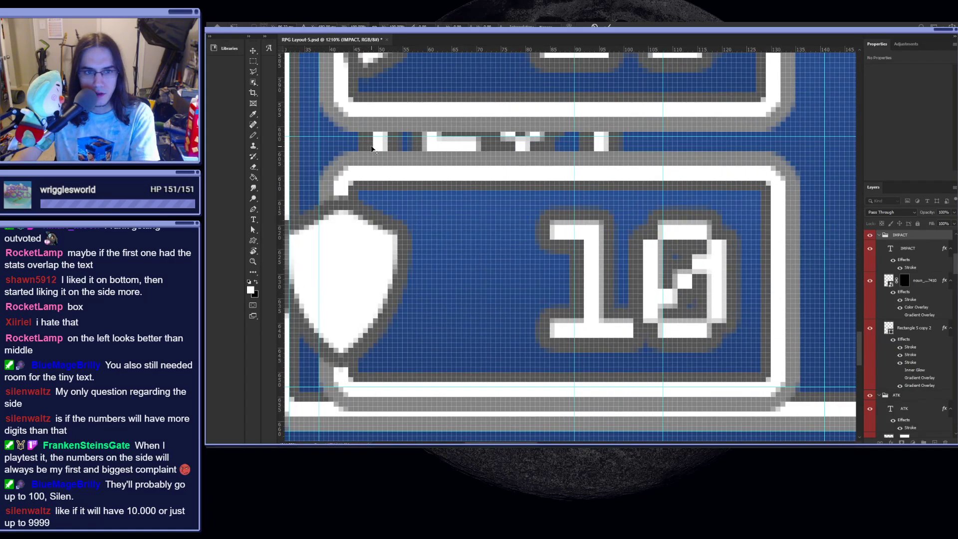
pyautogui.scroll(-2, 372, 149)
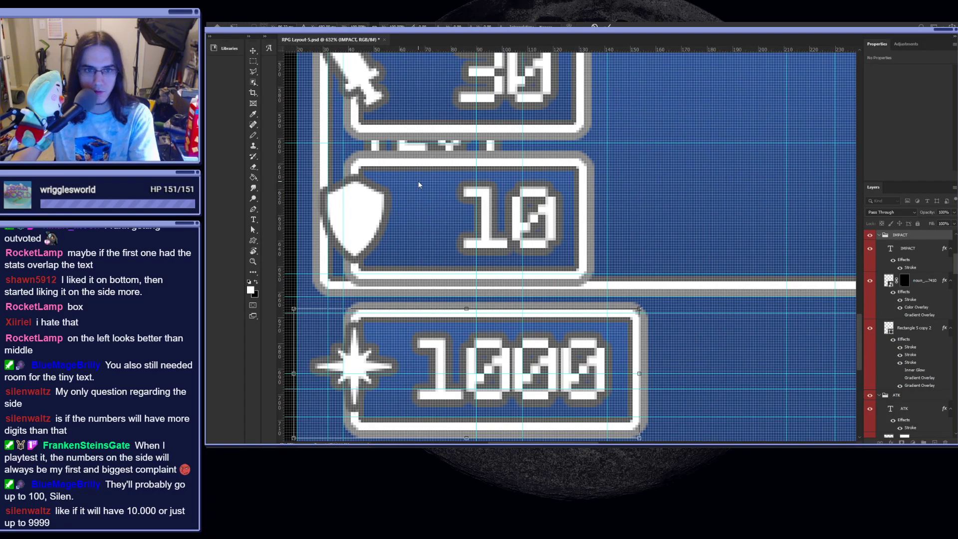
pyautogui.press('Return')
# - Nudge the shield stat box down slightly to even out the gaps between the three stacked boxes
pyautogui.click(413, 164)
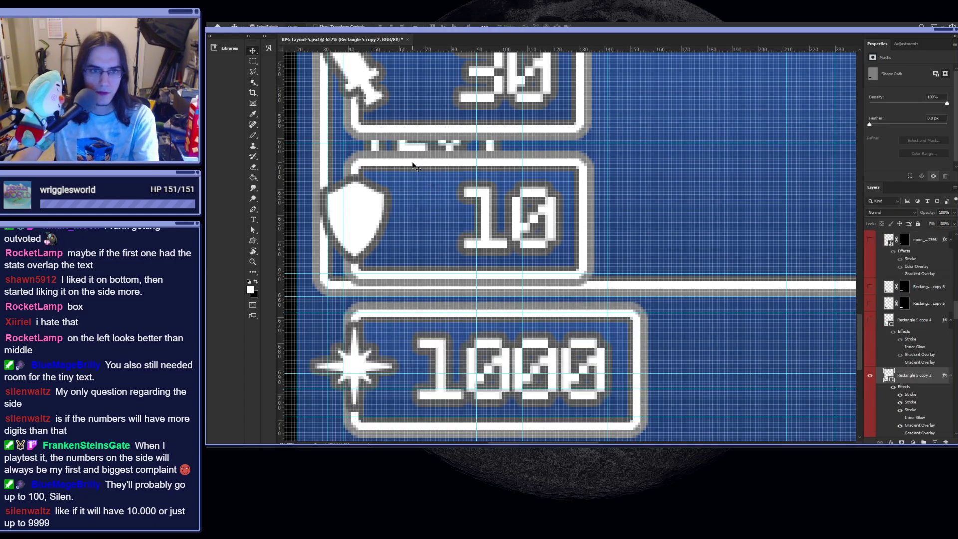
pyautogui.click(422, 167)
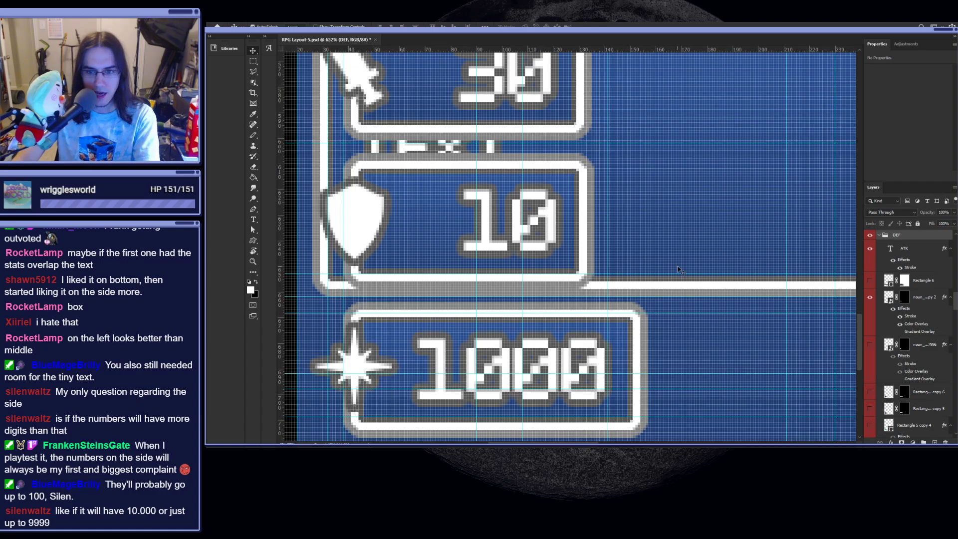
pyautogui.scroll(-5, 682, 270)
pyautogui.scroll(1, 667, 325)
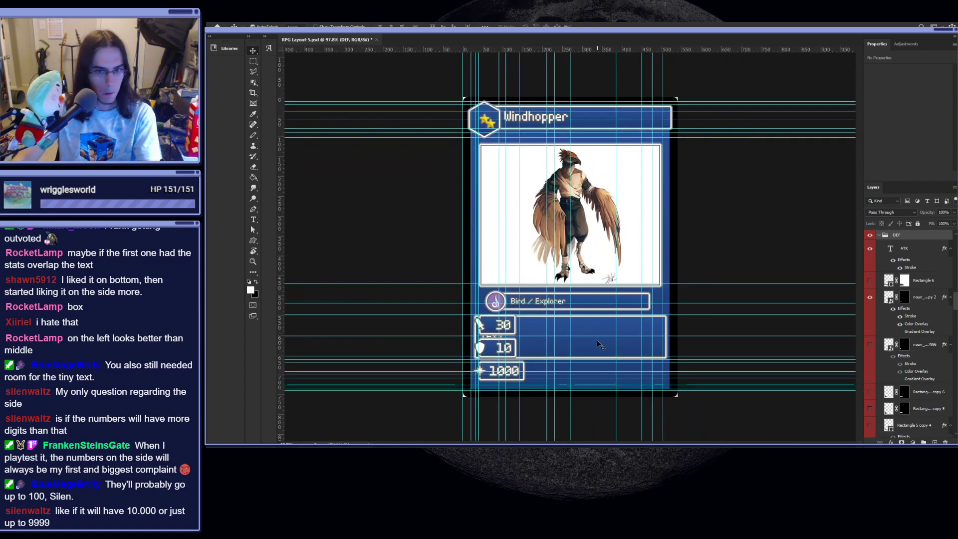
pyautogui.click(601, 330)
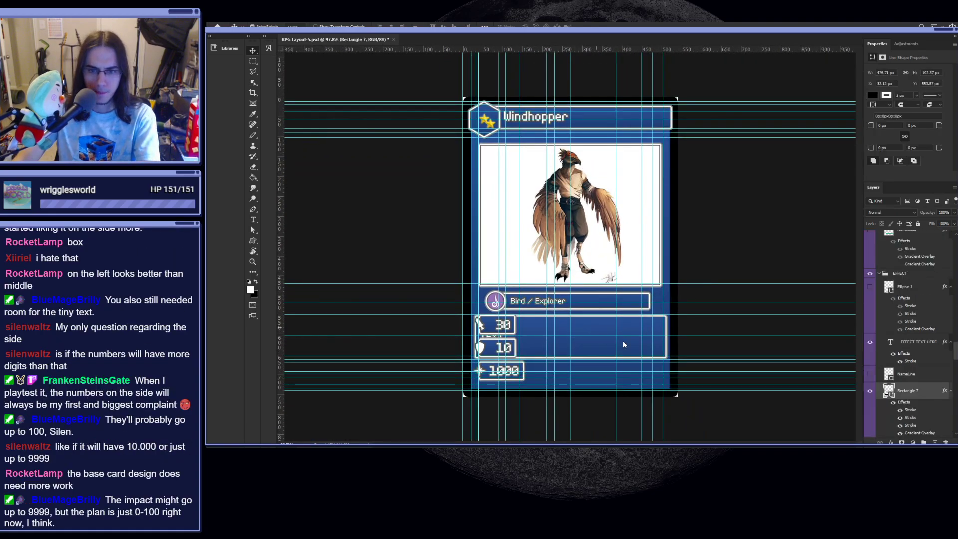
pyautogui.hotkey('ctrl', 't')
pyautogui.press('Escape')
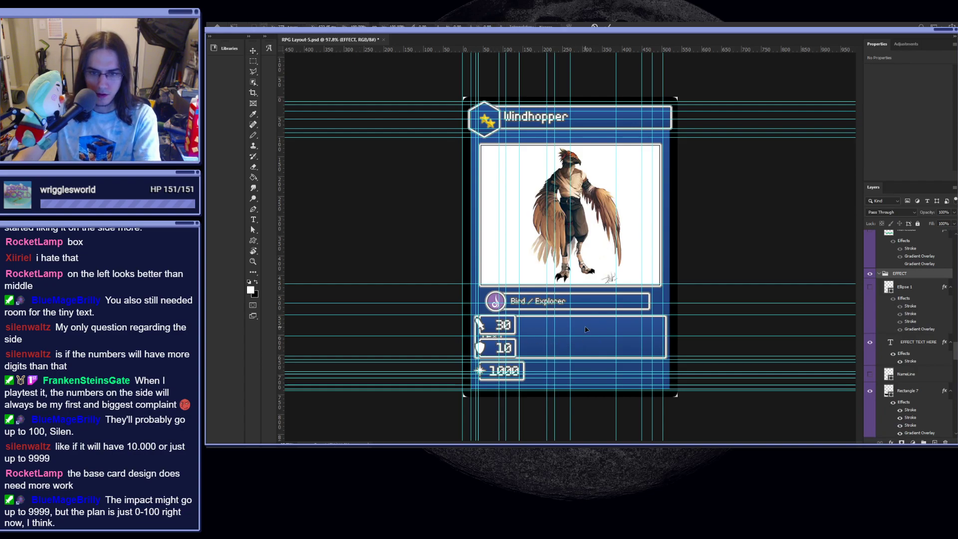
# - Narrow the effect box by moving its left edge to the right, clear of the stacked stat boxes
pyautogui.keyDown('ctrl'); pyautogui.click(595, 333); pyautogui.keyUp('ctrl')
pyautogui.hotkey('ctrl', 't')
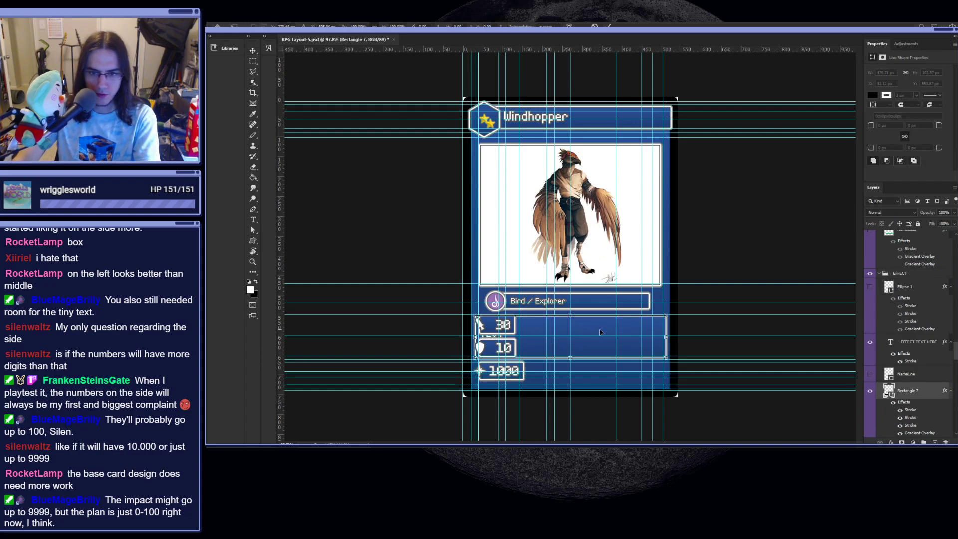
pyautogui.press('Escape')
pyautogui.scroll(8, 601, 332)
pyautogui.scroll(-1, 467, 369)
pyautogui.press('a')
pyautogui.moveTo(365, 266); pyautogui.dragTo(414, 404)
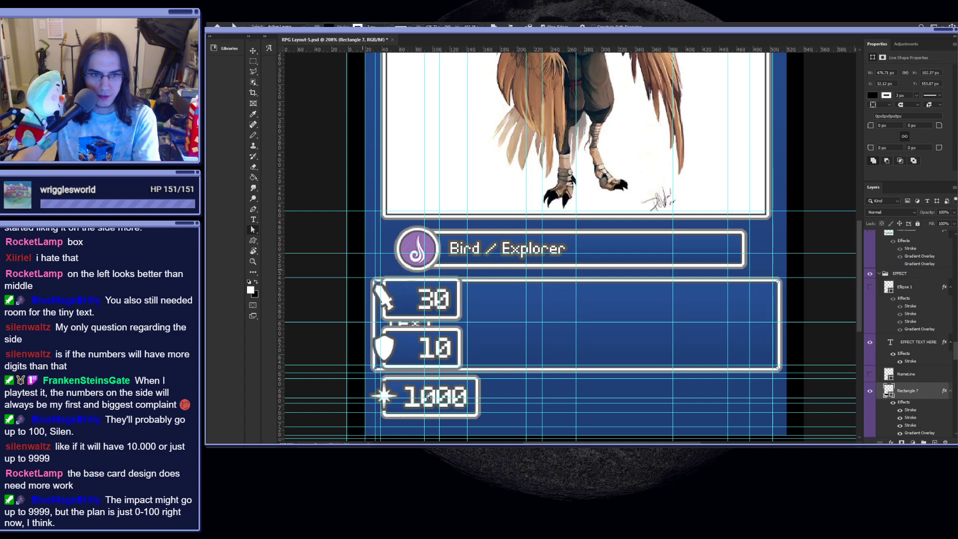
pyautogui.scroll(-1, 387, 341)
pyautogui.moveTo(377, 339); pyautogui.dragTo(496, 338)
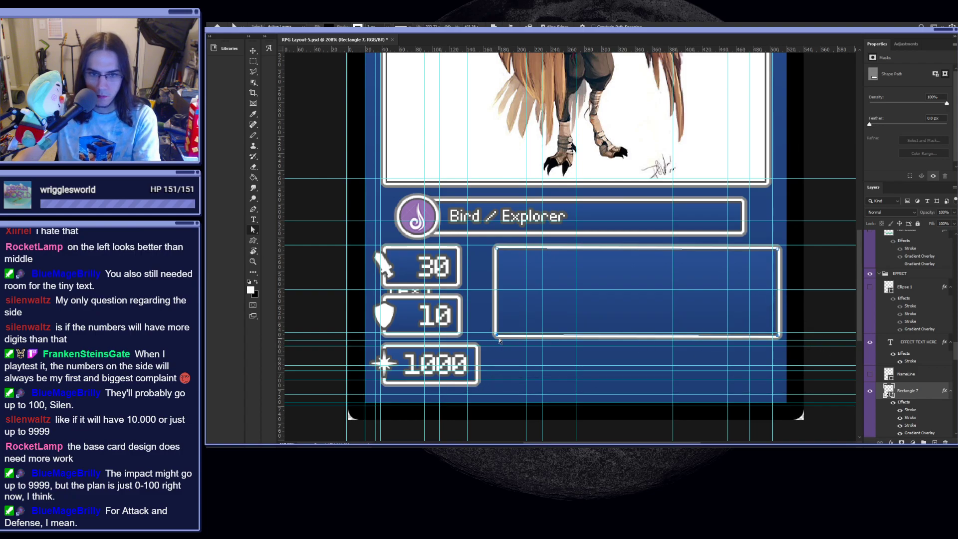
# - Extend the effect box's bottom edge down to the level of the 1000 stat box's bottom
pyautogui.moveTo(496, 338); pyautogui.dragTo(492, 382)
pyautogui.scroll(5, 494, 381)
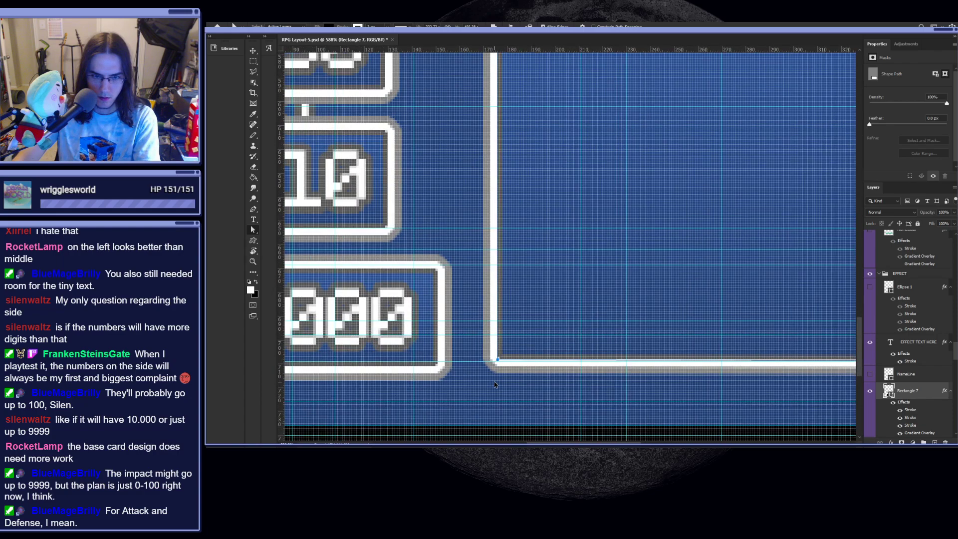
pyautogui.scroll(-5, 509, 369)
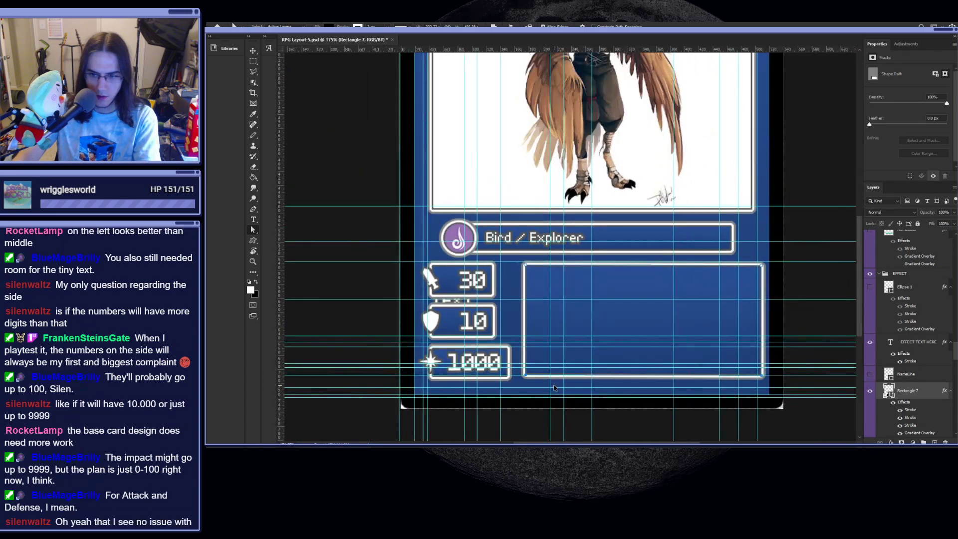
pyautogui.scroll(-1, 553, 388)
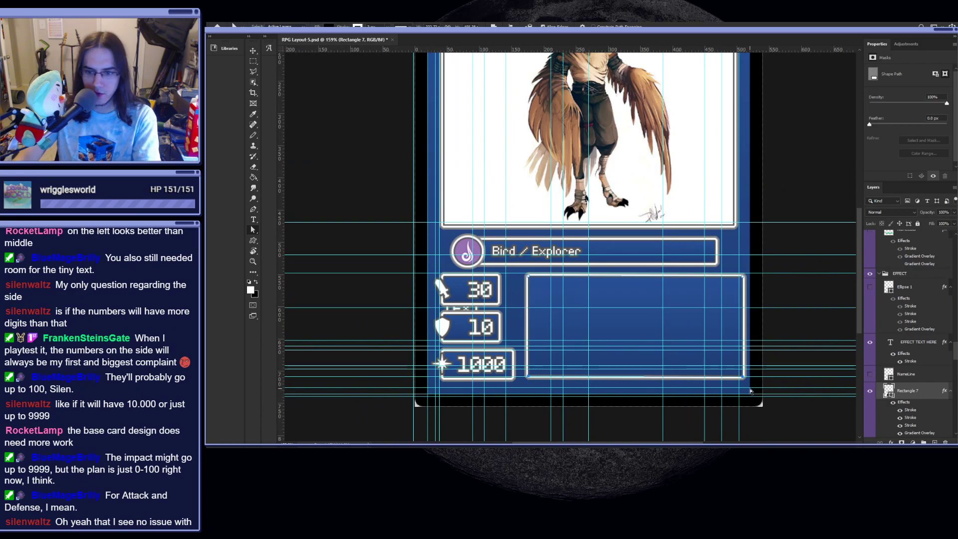
pyautogui.scroll(-2, 663, 402)
pyautogui.scroll(2, 659, 403)
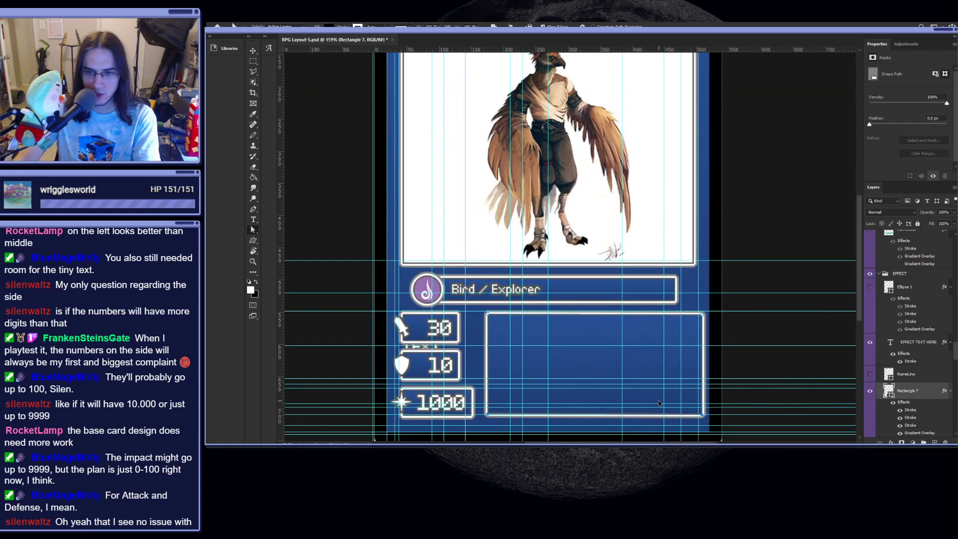
pyautogui.scroll(-1, 586, 403)
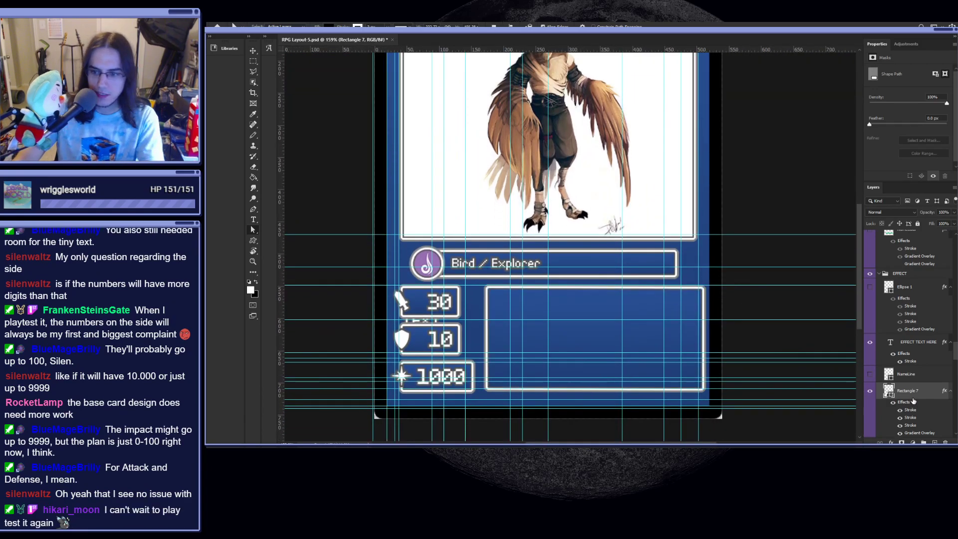
# - Show the hidden Layer 6 above the border layer in the BORDER & ART group
pyautogui.scroll(-3, 955, 377)
pyautogui.scroll(-5, 956, 366)
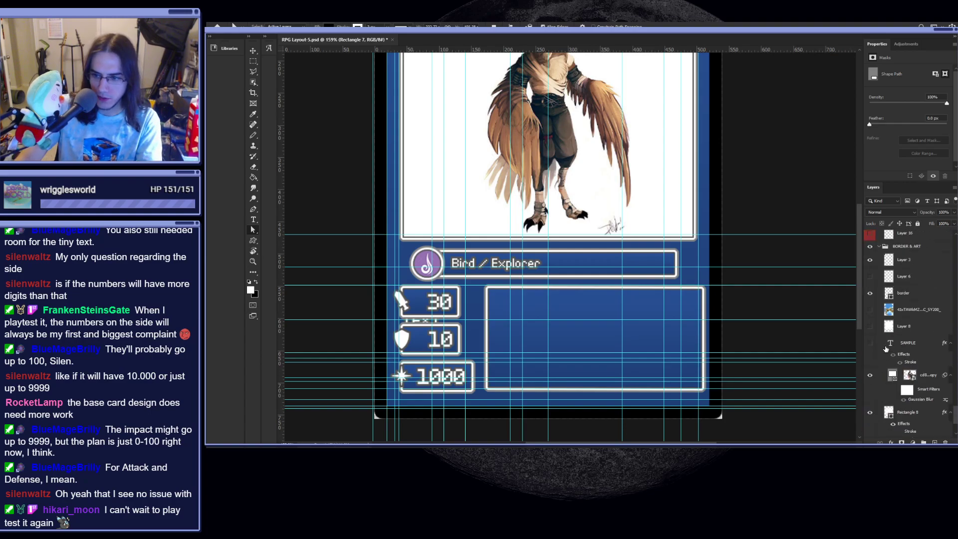
pyautogui.scroll(2, 886, 347)
pyautogui.click(870, 310)
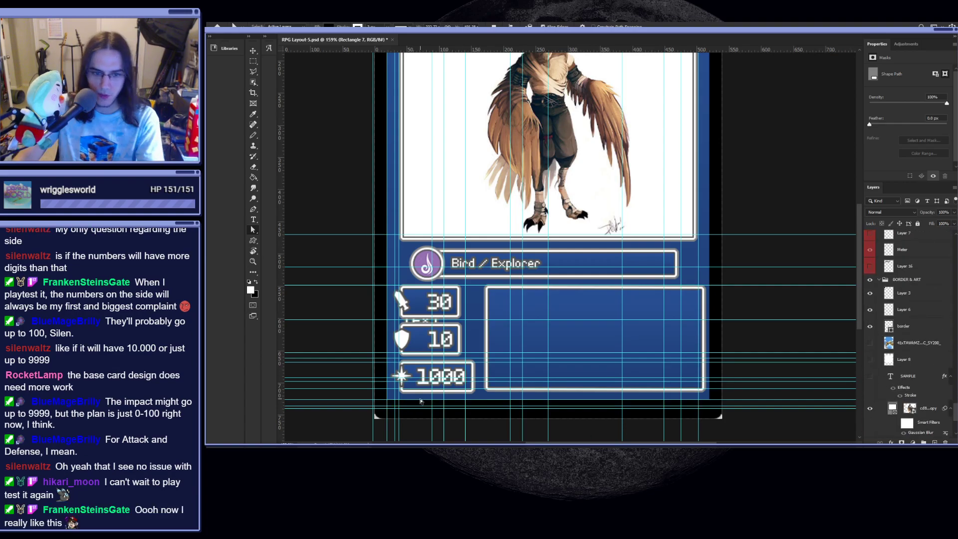
# - Hide the guides and examine the whole card and the spacing of its lower area
pyautogui.hotkey('ctrl', '0')
pyautogui.hotkey('ctrl', ';')
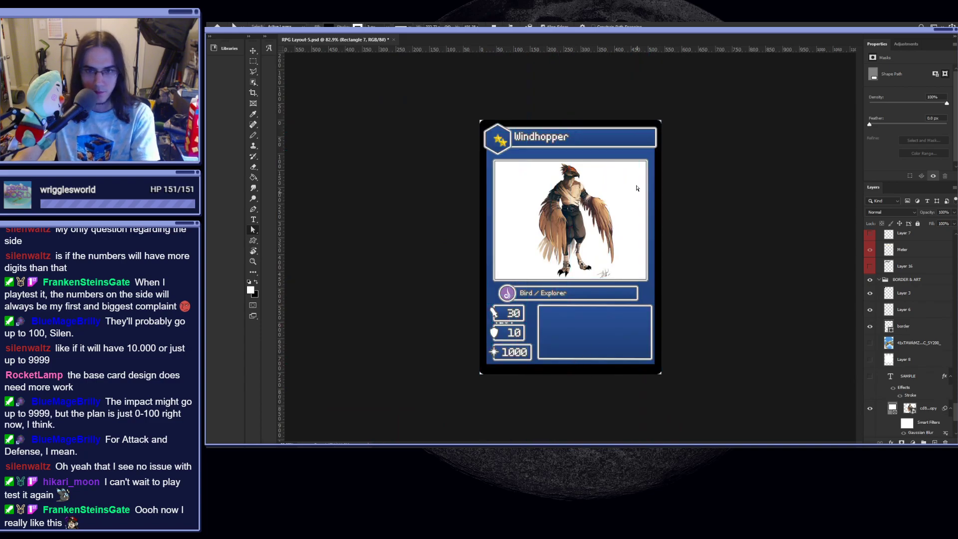
pyautogui.scroll(8, 522, 363)
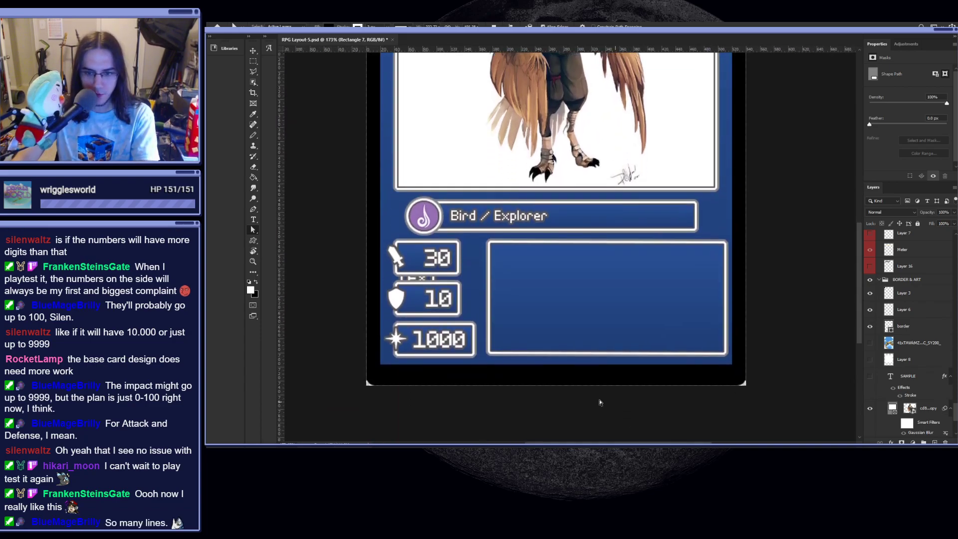
pyautogui.scroll(-5, 690, 382)
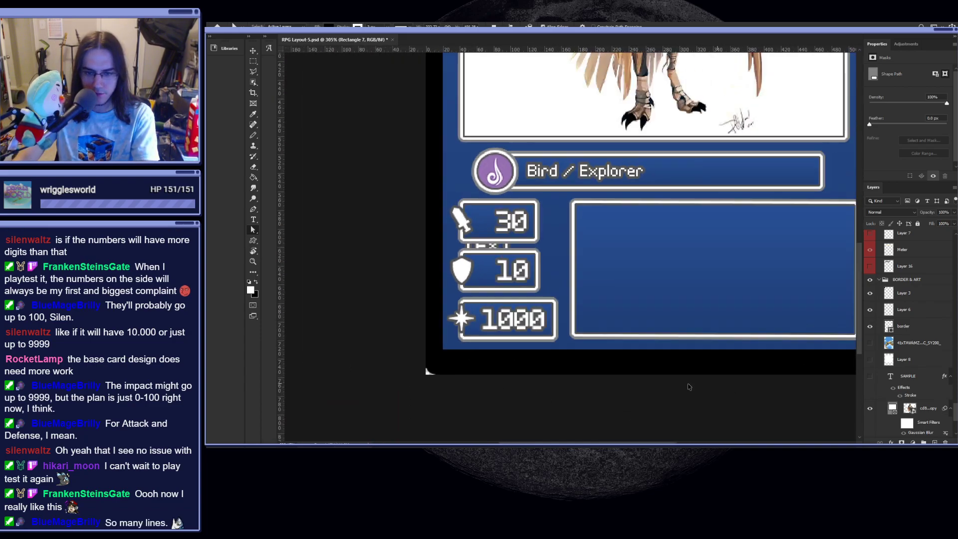
pyautogui.scroll(3, 652, 403)
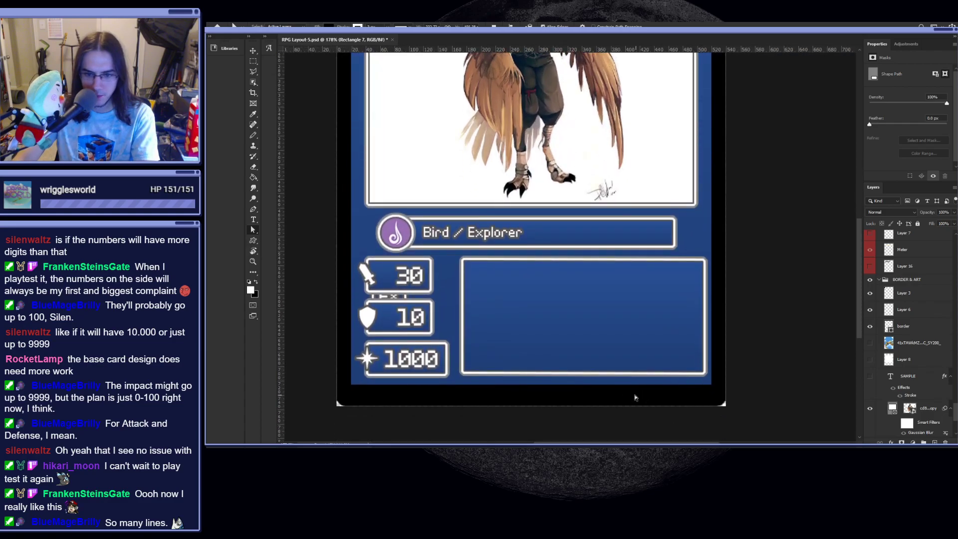
pyautogui.scroll(-3, 623, 399)
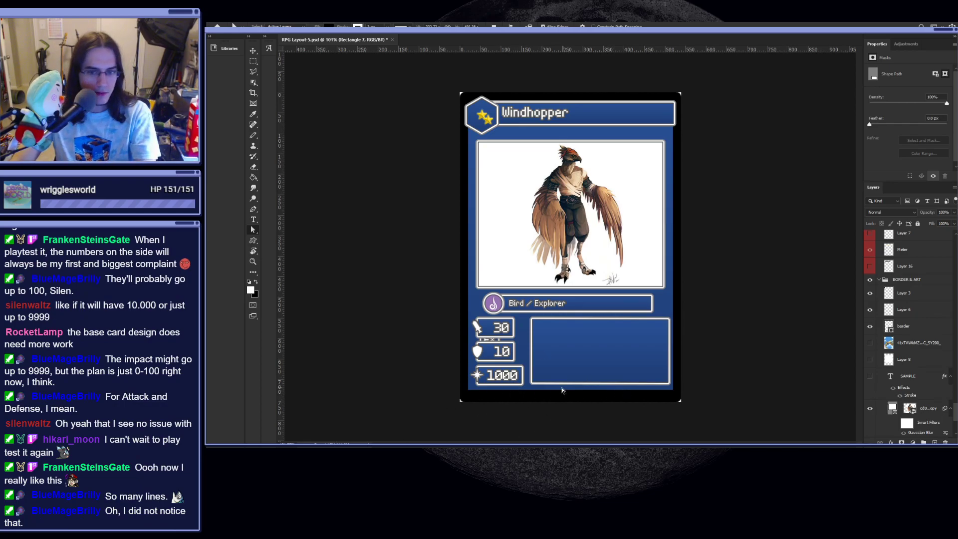
# - Nudge the TRAITS group with the Bird / Explorer bar several pixels to the left
pyautogui.scroll(4, 516, 388)
pyautogui.press('v')
pyautogui.click(522, 255)
pyautogui.hotkey('ctrl', 't')
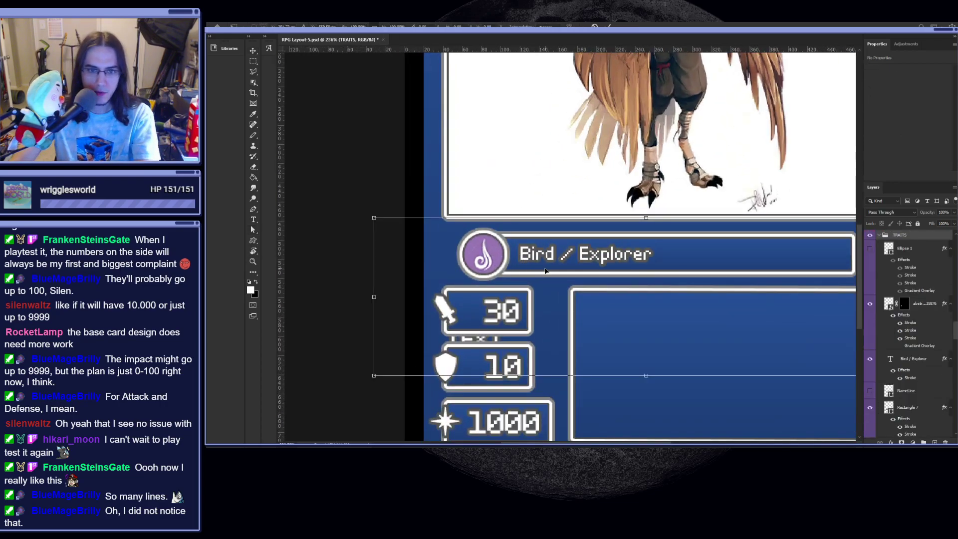
pyautogui.press('Left')
pyautogui.press('Left')
pyautogui.press('Left')
pyautogui.press('Left')
pyautogui.press('Left')
pyautogui.press('Left')
pyautogui.press('Left')
pyautogui.press('Return')
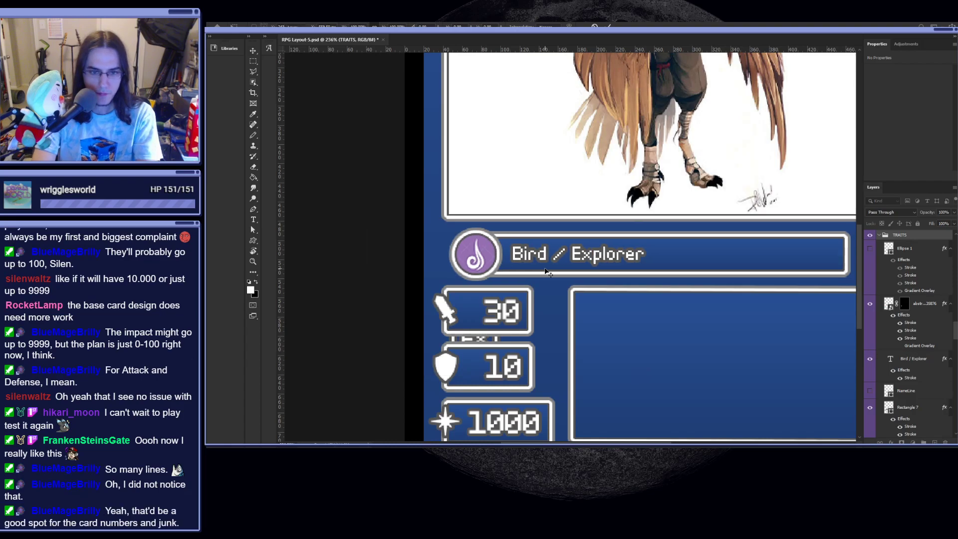
# - Show the guides and move the TRAITS group further left to line its icon up with the art frame's left edge
pyautogui.hotkey('ctrl', 'h')
pyautogui.scroll(4, 477, 260)
pyautogui.scroll(1, 473, 259)
pyautogui.hotkey('ctrl', 't')
pyautogui.scroll(3, 418, 240)
pyautogui.moveTo(488, 229); pyautogui.dragTo(462, 227)
pyautogui.press('Return')
# - Measure the gaps between the art frame, the traits bar and the stacked stat boxes at pixel level with small marquee selections
pyautogui.scroll(-5, 535, 311)
pyautogui.scroll(6, 570, 289)
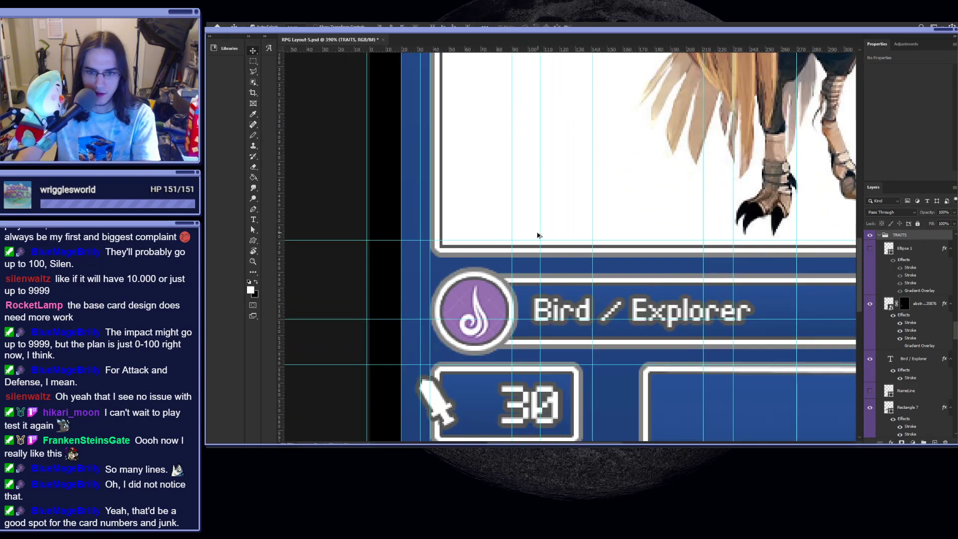
pyautogui.press('m')
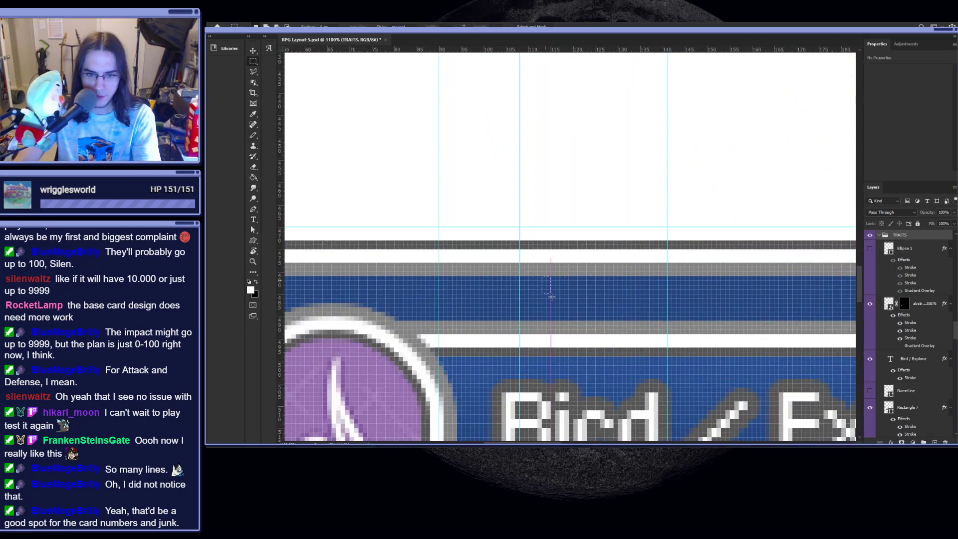
pyautogui.scroll(-4, 558, 319)
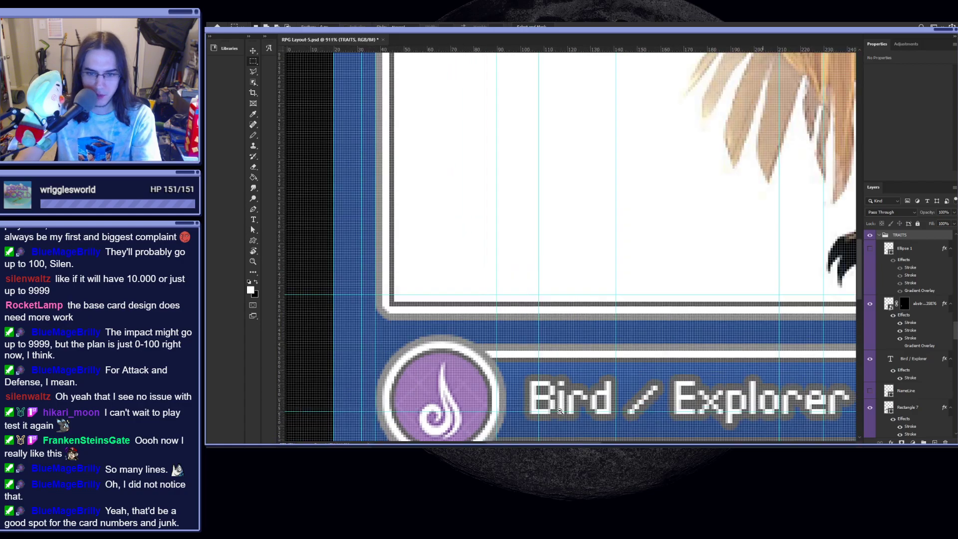
pyautogui.scroll(-8, 549, 396)
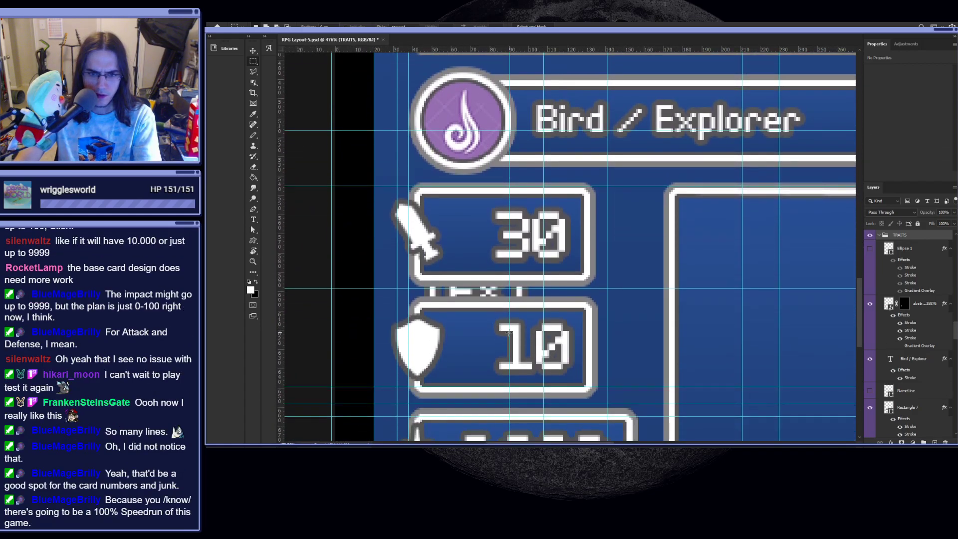
pyautogui.scroll(5, 543, 219)
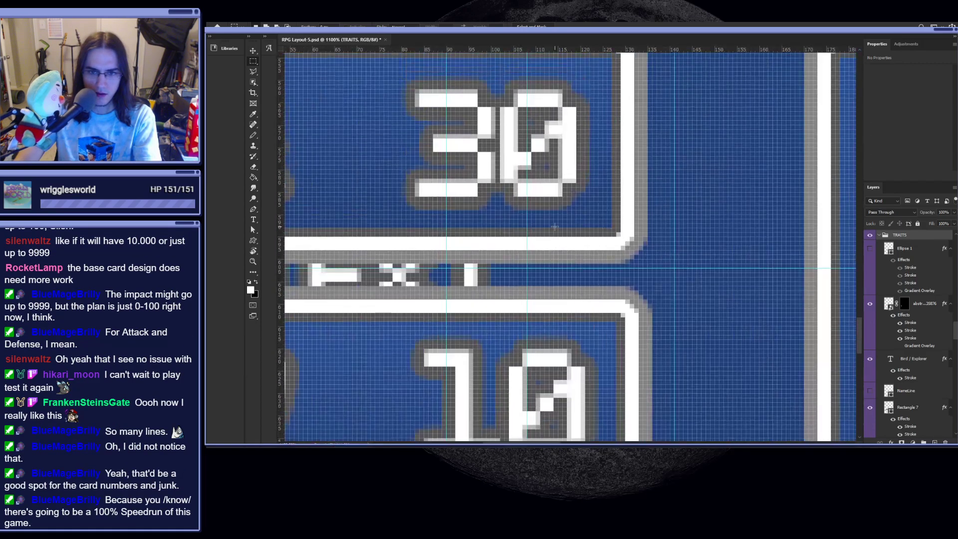
pyautogui.scroll(3, 424, 149)
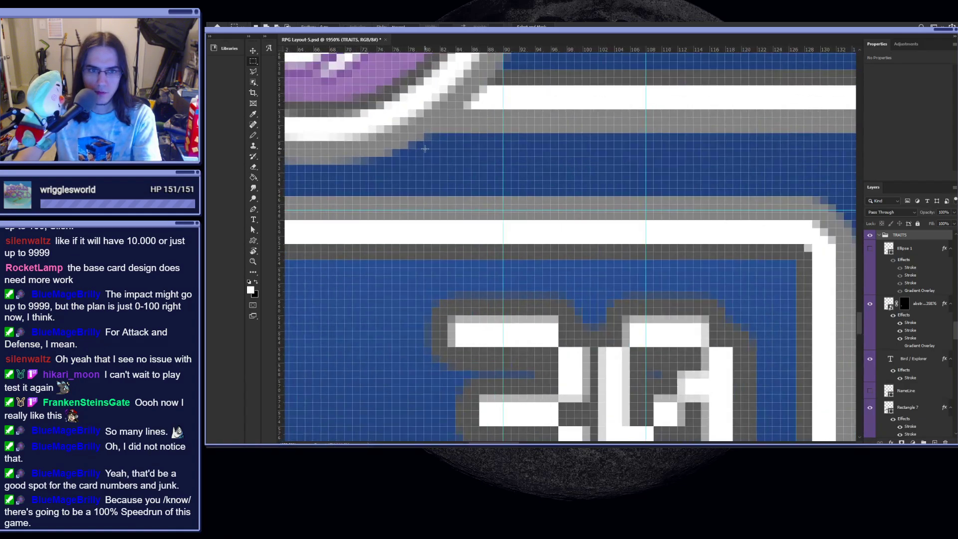
pyautogui.moveTo(443, 173); pyautogui.dragTo(448, 193)
pyautogui.click(494, 175)
pyautogui.moveTo(318, 166); pyautogui.dragTo(318, 167)
pyautogui.scroll(-4, 504, 379)
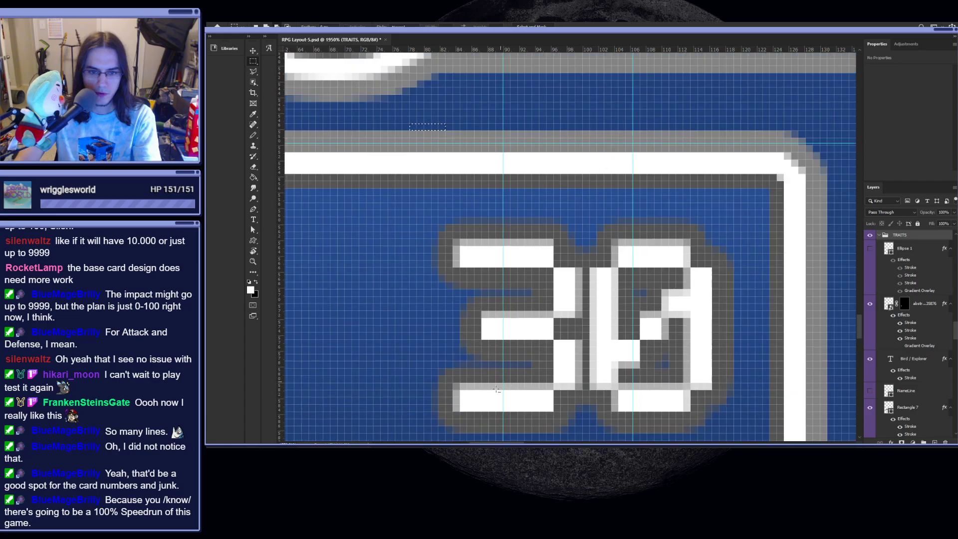
pyautogui.scroll(-2, 573, 350)
pyautogui.scroll(6, 614, 364)
pyautogui.scroll(-7, 622, 359)
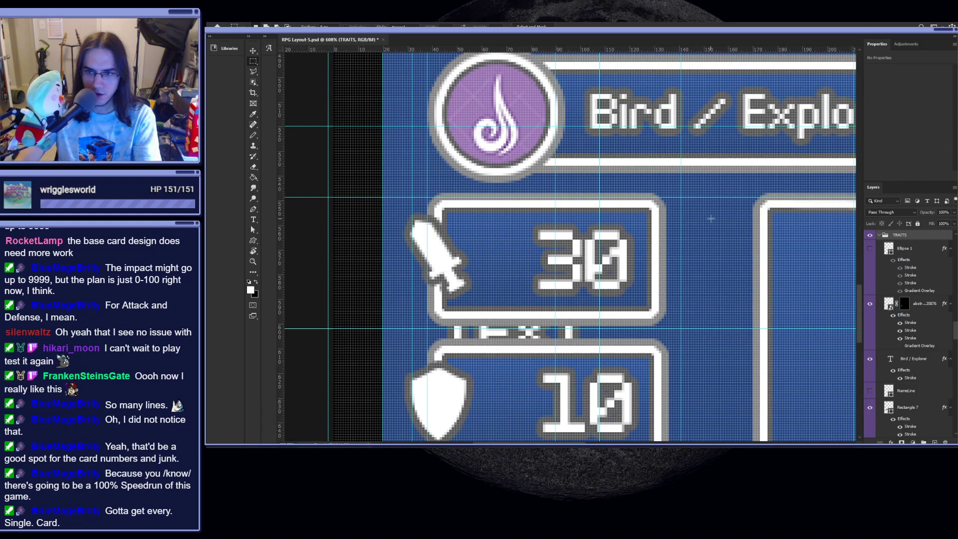
# - Examine how the effect box's bottom edge lines up with the bottom edge of the 1000 stat box
pyautogui.press('v')
pyautogui.moveTo(613, 197); pyautogui.dragTo(613, 207)
pyautogui.scroll(-6, 612, 207)
pyautogui.scroll(3, 534, 396)
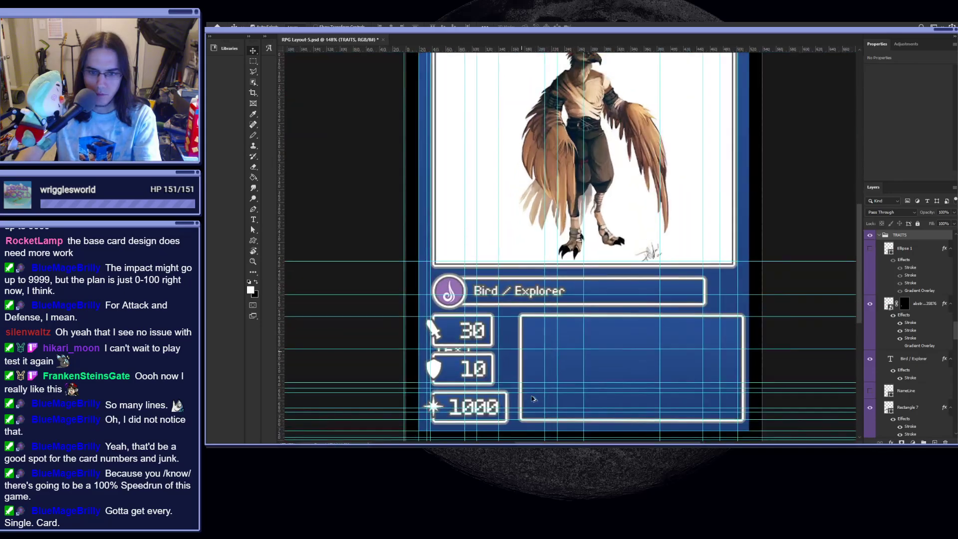
pyautogui.scroll(6, 534, 396)
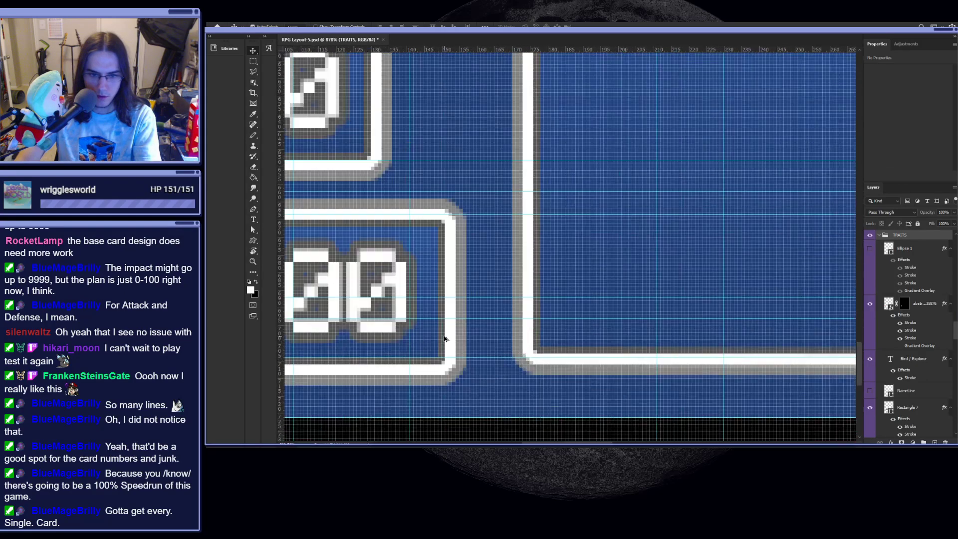
pyautogui.scroll(-2, 465, 368)
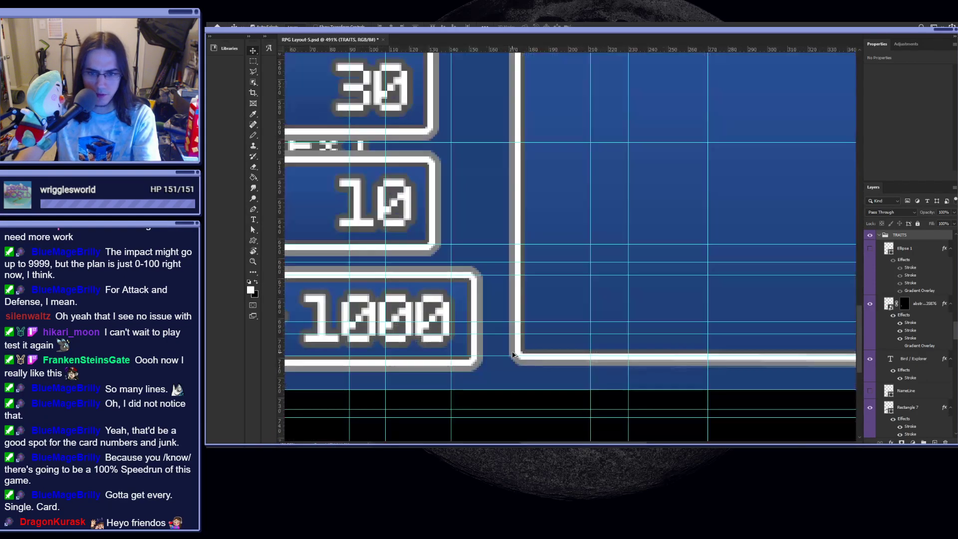
pyautogui.scroll(3, 482, 349)
pyautogui.scroll(-8, 482, 349)
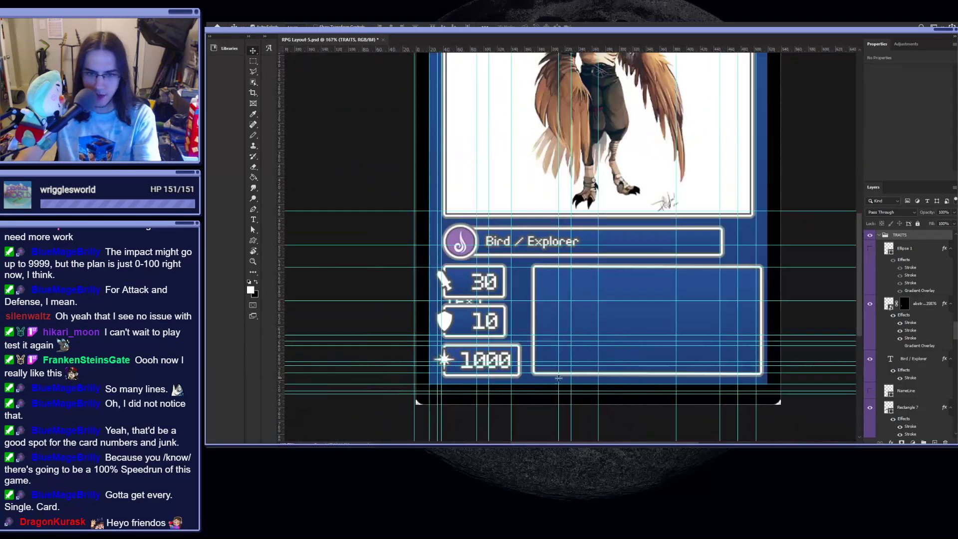
pyautogui.scroll(4, 628, 392)
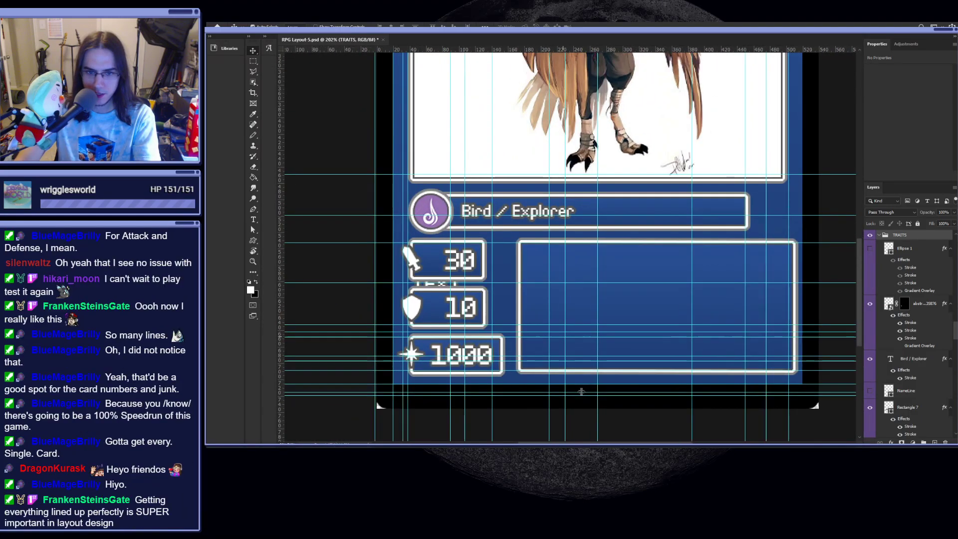
pyautogui.scroll(2, 487, 338)
# - Select the effect box shape, Rectangle 7, and move its bottom-left corner point down toward the 1000 stat box's lower edge
pyautogui.click(484, 332)
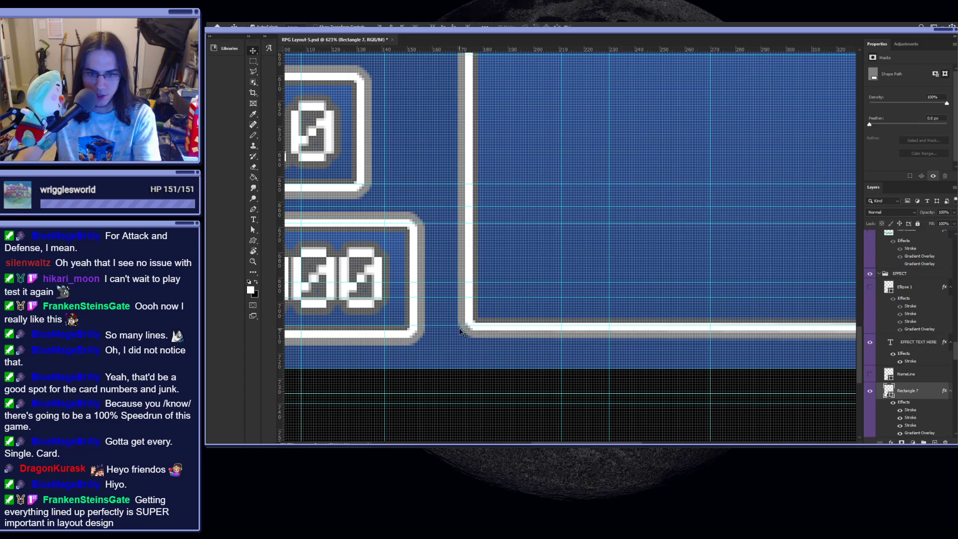
pyautogui.press('a')
pyautogui.scroll(-6, 548, 381)
pyautogui.scroll(1, 685, 391)
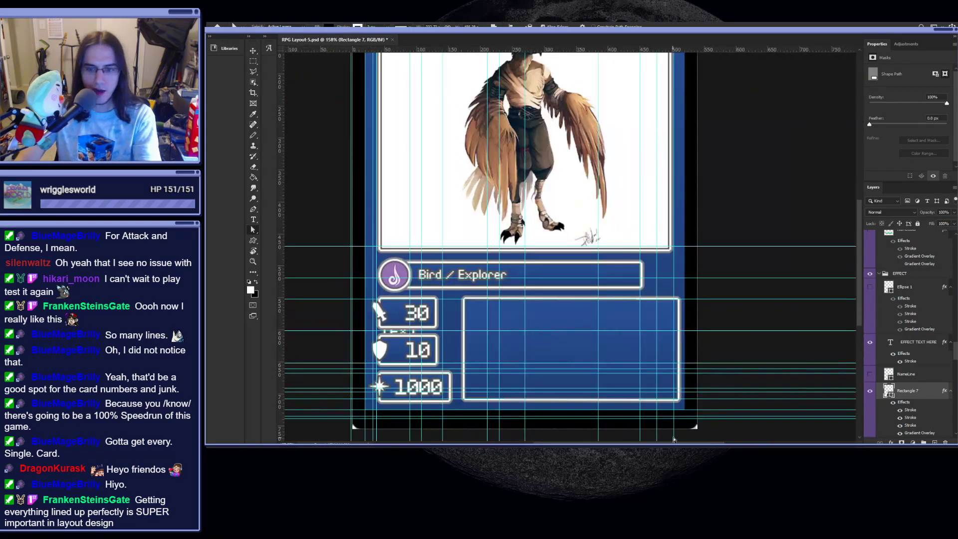
pyautogui.scroll(1, 492, 424)
pyautogui.scroll(3, 441, 382)
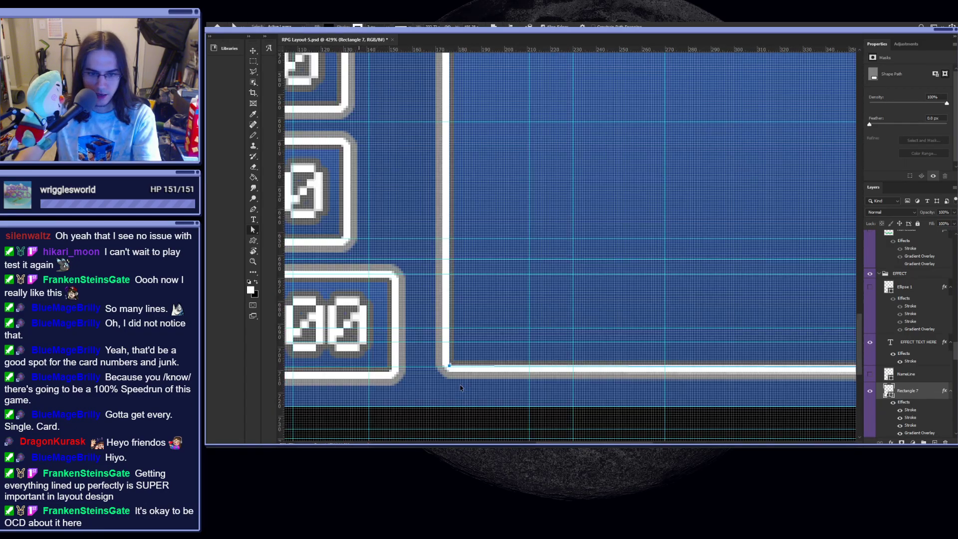
pyautogui.moveTo(448, 365); pyautogui.dragTo(448, 378)
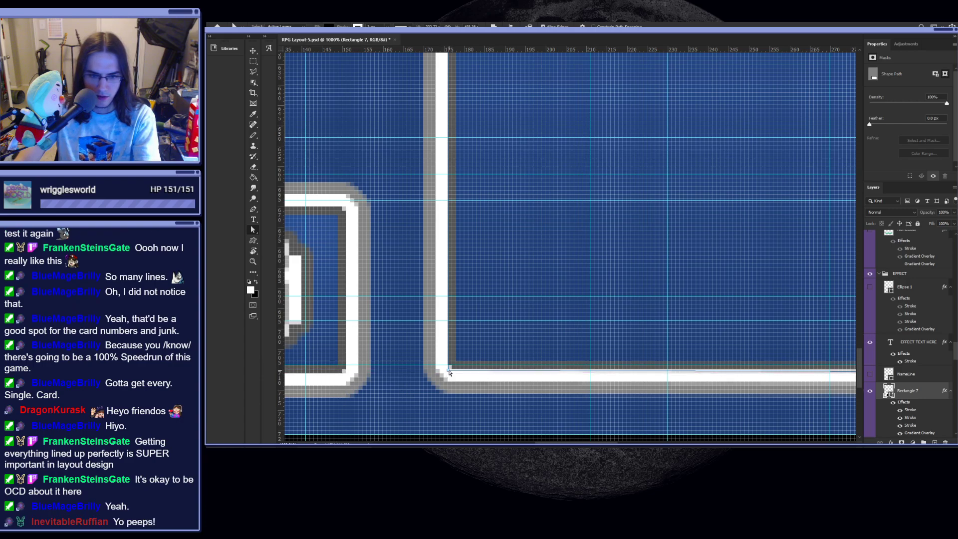
pyautogui.moveTo(448, 371); pyautogui.dragTo(449, 378)
pyautogui.scroll(-15, 505, 378)
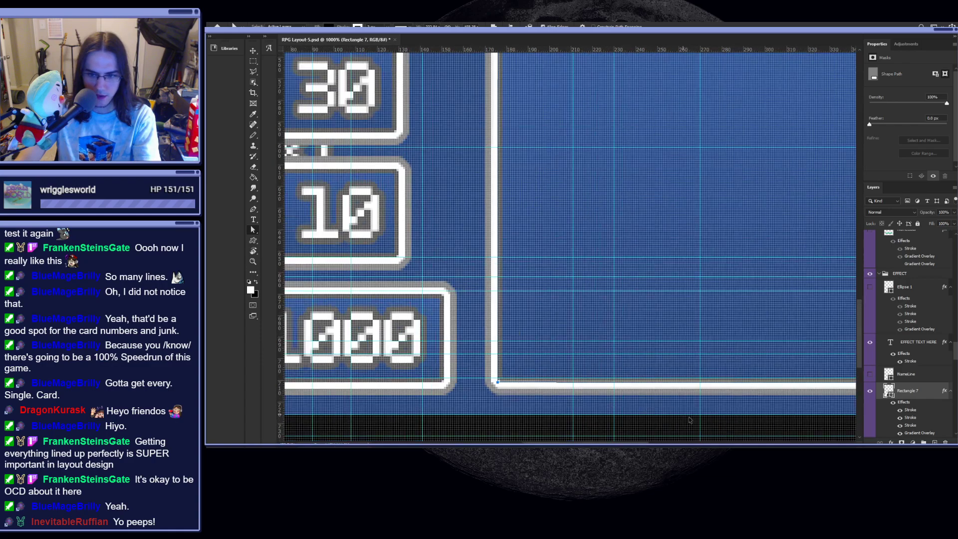
# - Fine-tune the effect box's bottom corner points to straighten its lower edge, shifting the bottom-left point slightly down
pyautogui.scroll(3, 691, 389)
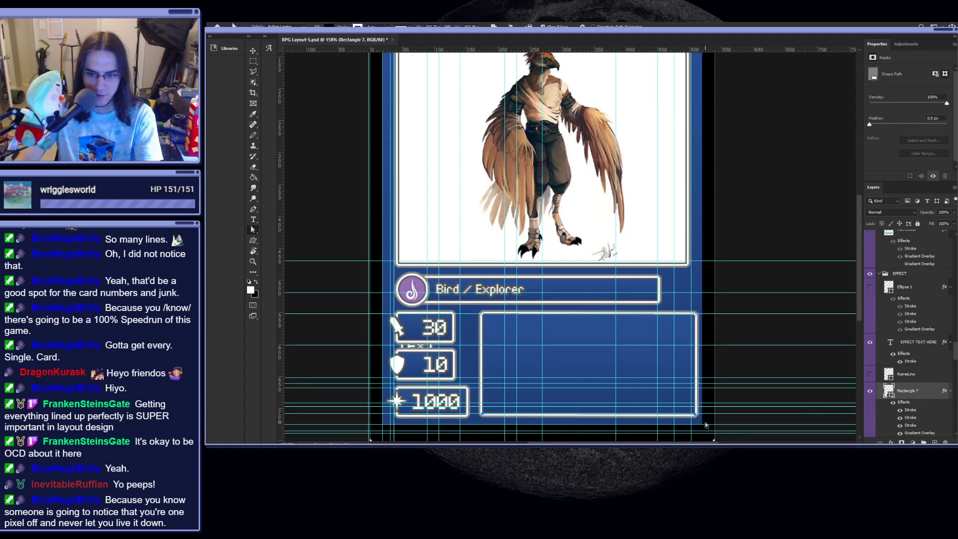
pyautogui.press('Up')
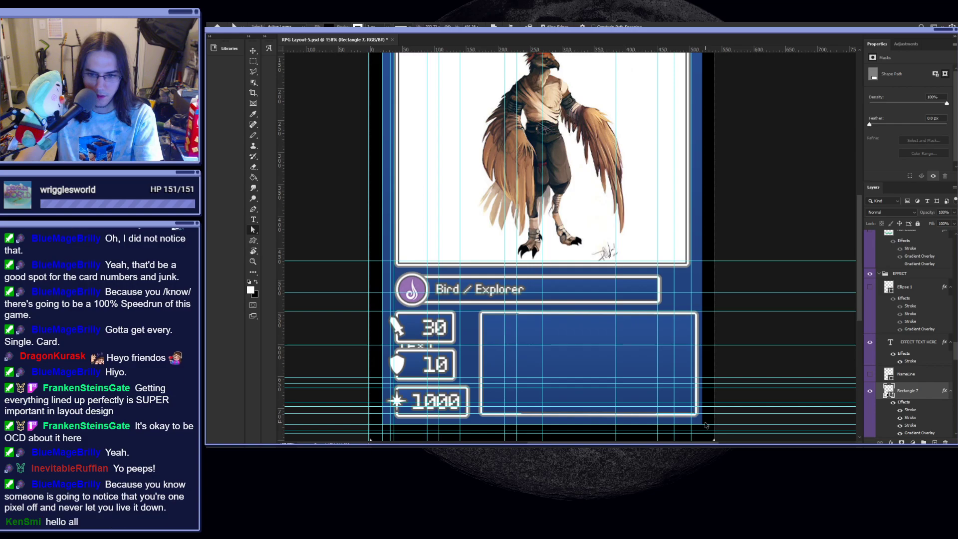
pyautogui.scroll(3, 706, 425)
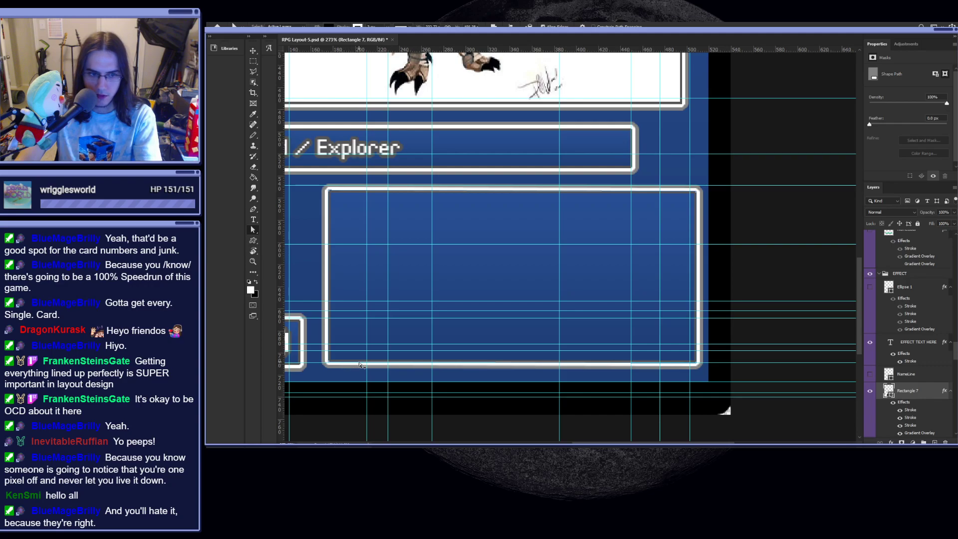
pyautogui.scroll(-5, 358, 366)
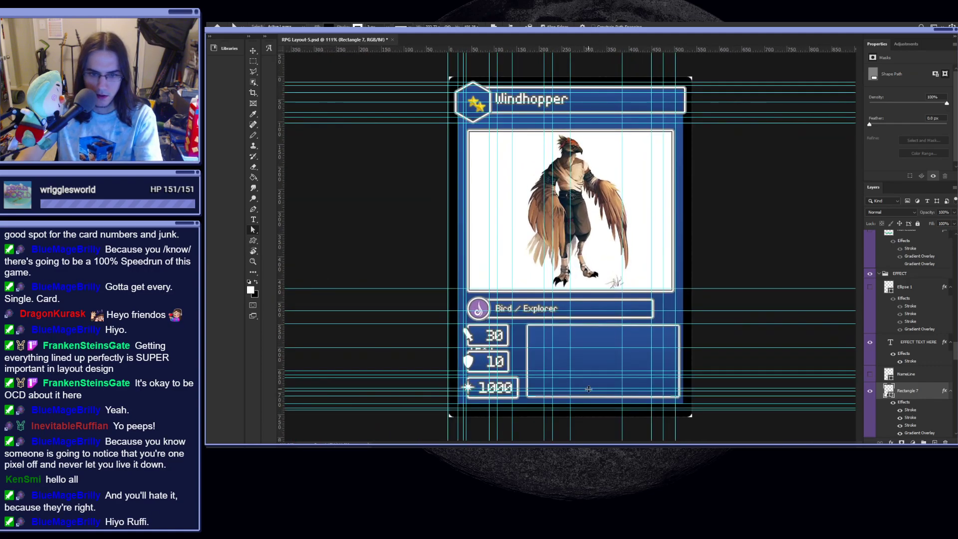
pyautogui.scroll(10, 679, 396)
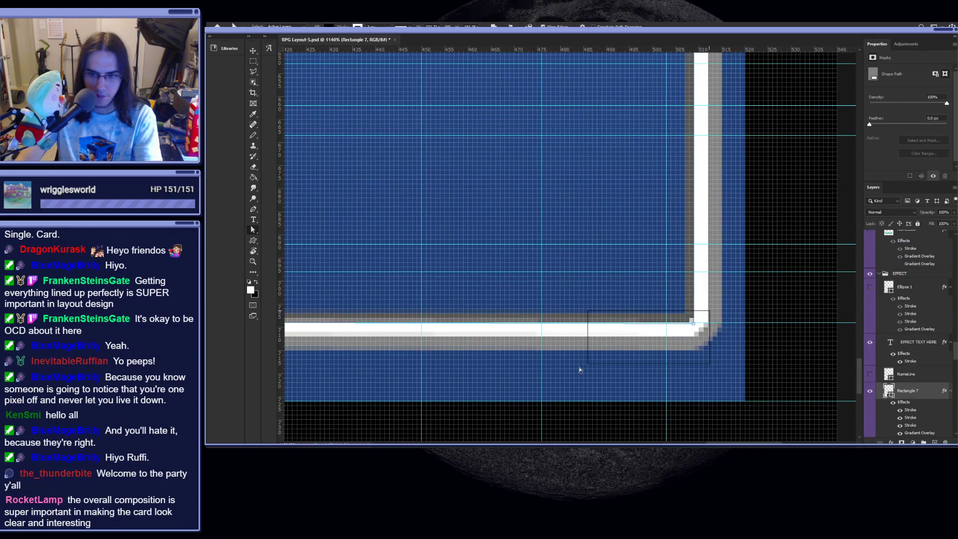
pyautogui.scroll(-6, 586, 367)
pyautogui.scroll(-3, 395, 413)
pyautogui.scroll(7, 429, 396)
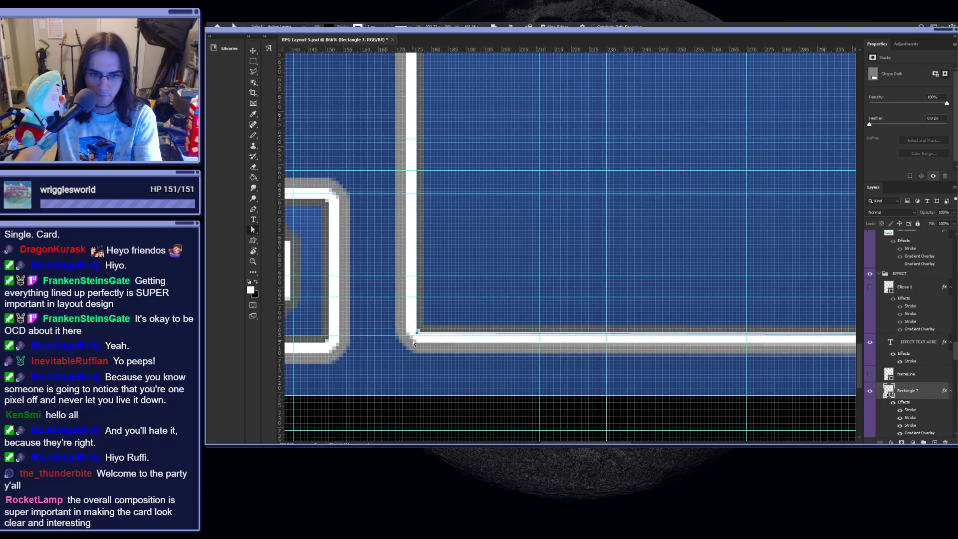
pyautogui.moveTo(418, 333); pyautogui.dragTo(416, 338)
pyautogui.scroll(-10, 549, 349)
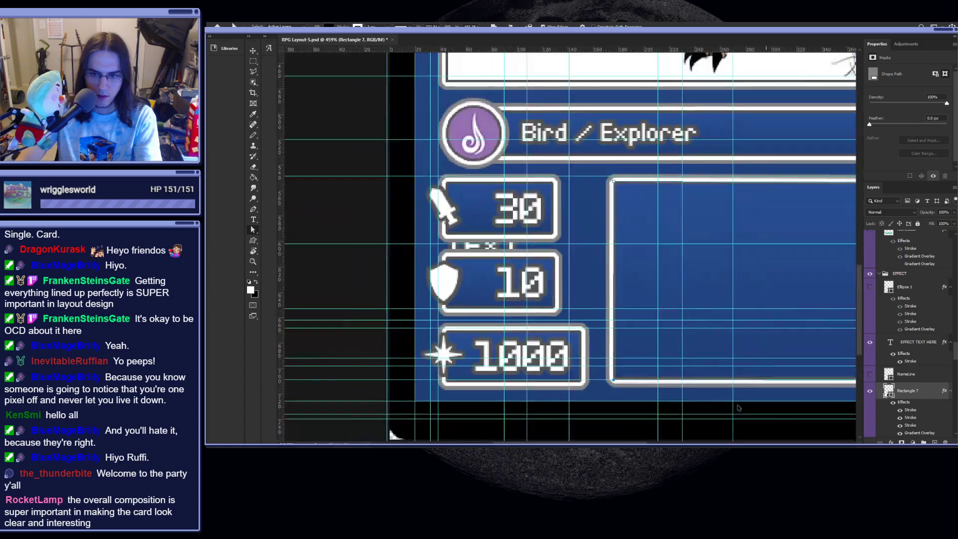
# - Snap the effect box's bottom-right corner point to the horizontal guide along its lower edge
pyautogui.scroll(15, 669, 384)
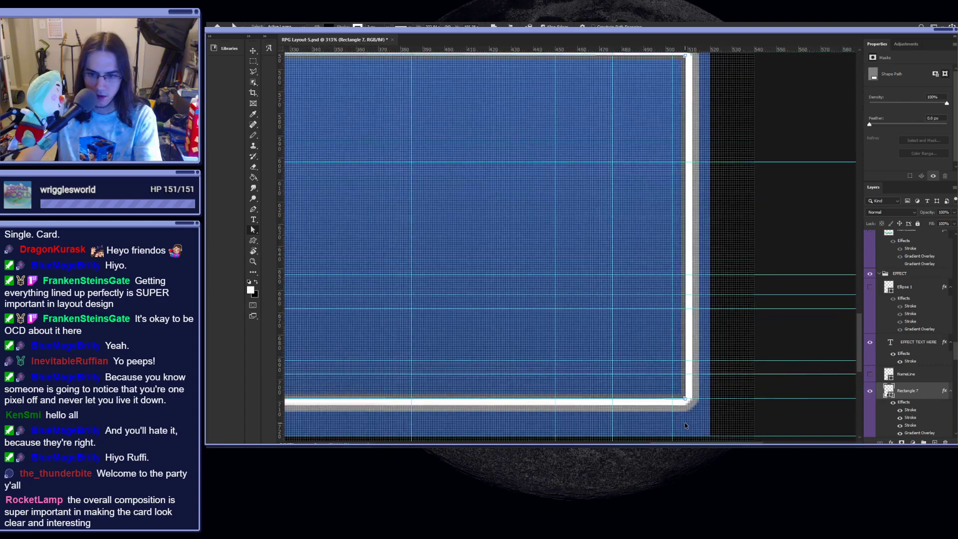
pyautogui.moveTo(662, 348); pyautogui.dragTo(663, 346)
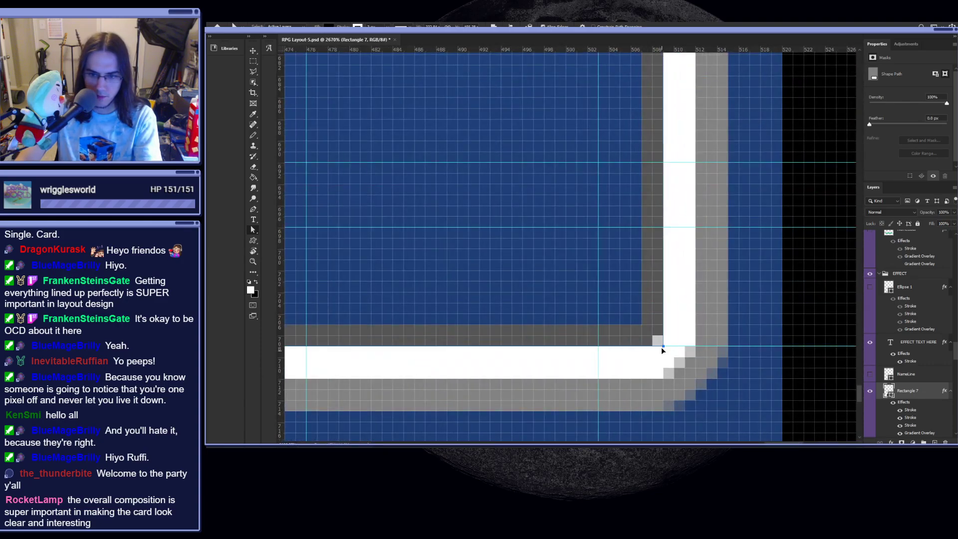
pyautogui.scroll(-15, 669, 367)
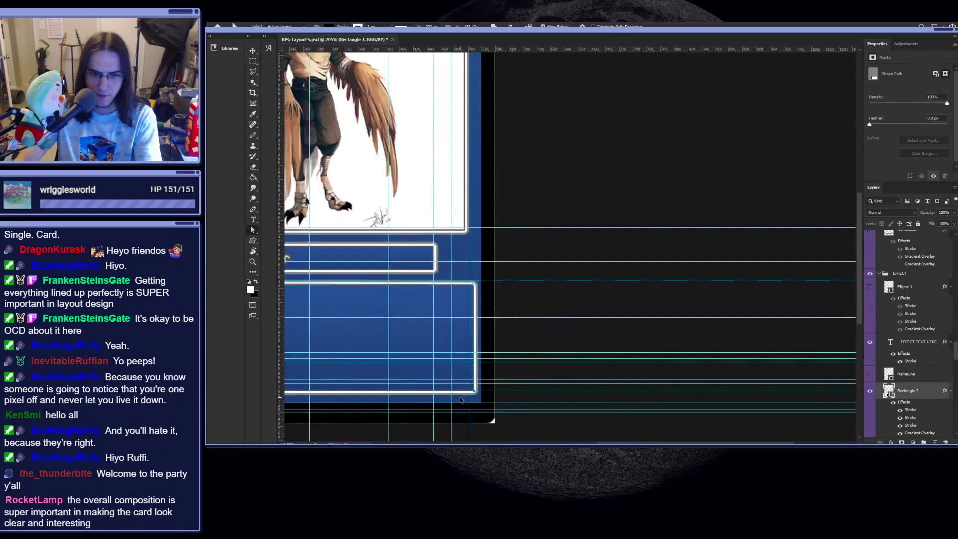
# - Align the effect box's bottom-left corner point with the bottom-right one and deselect the path
pyautogui.scroll(6, 572, 394)
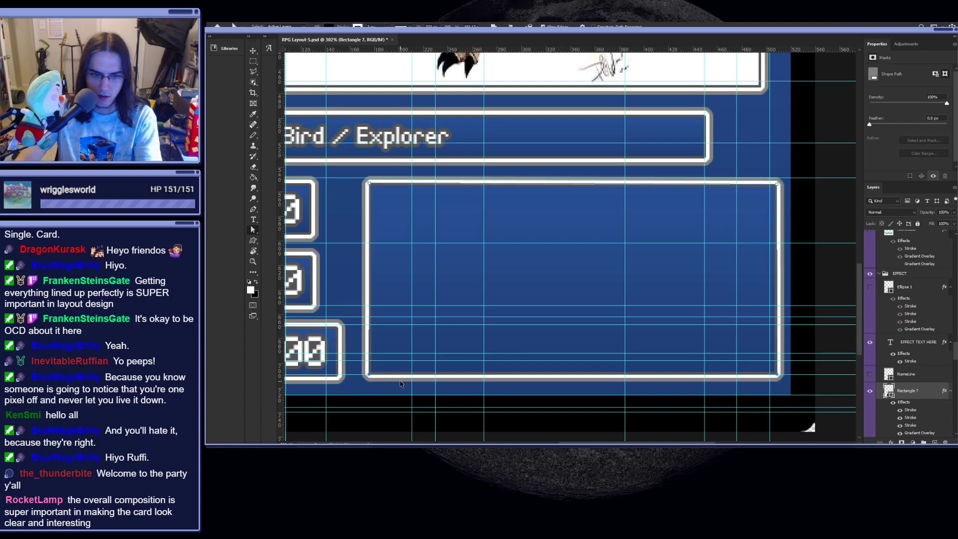
pyautogui.scroll(2, 356, 388)
pyautogui.scroll(2, 355, 388)
pyautogui.moveTo(397, 352); pyautogui.dragTo(396, 363)
pyautogui.scroll(-5, 543, 404)
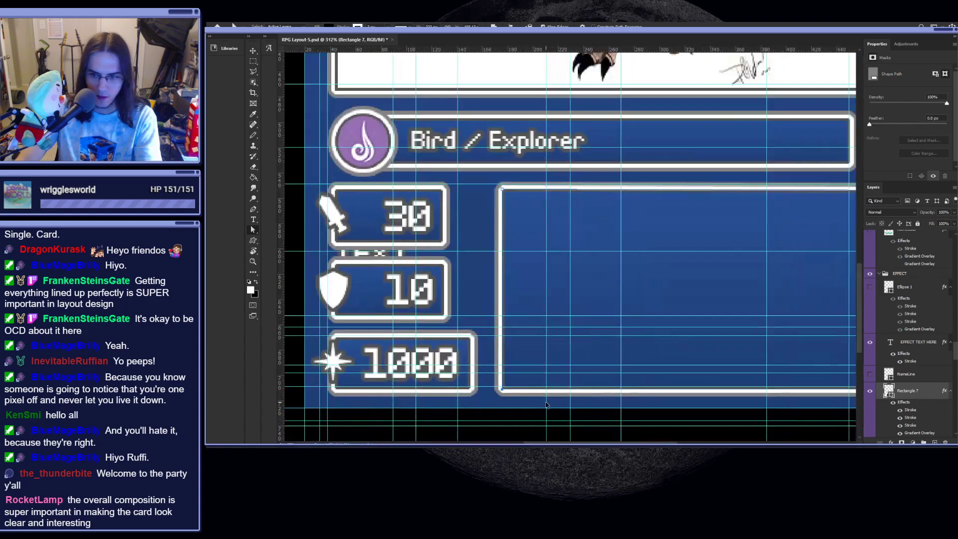
pyautogui.click(543, 407)
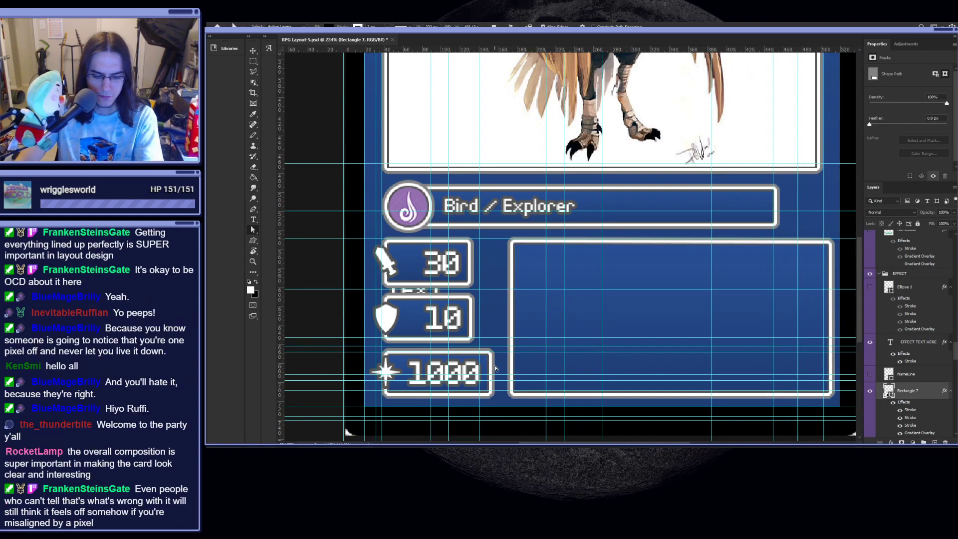
# - Compare the vertical gaps between the 30, 10 and 1000 stat boxes at pixel level
pyautogui.scroll(3, 416, 396)
pyautogui.scroll(1, 492, 283)
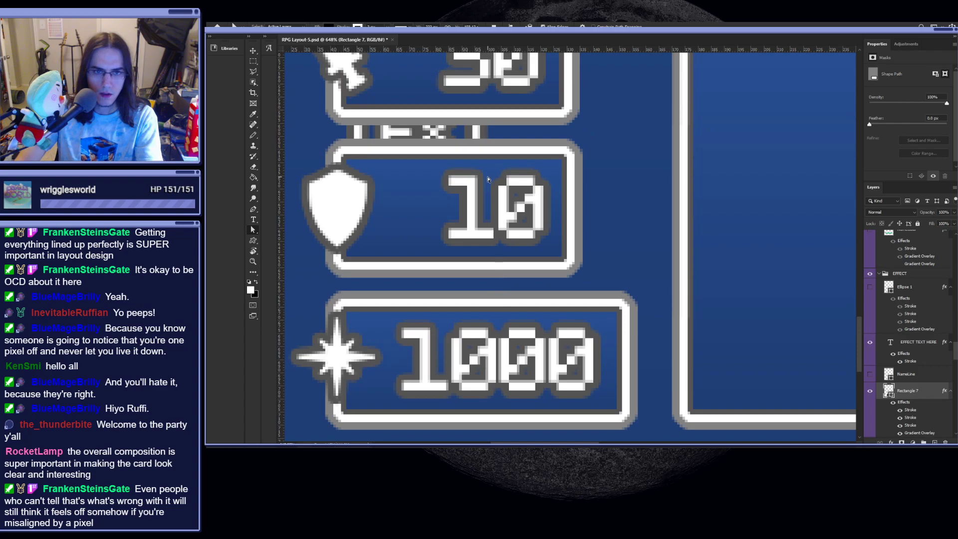
pyautogui.scroll(5, 516, 119)
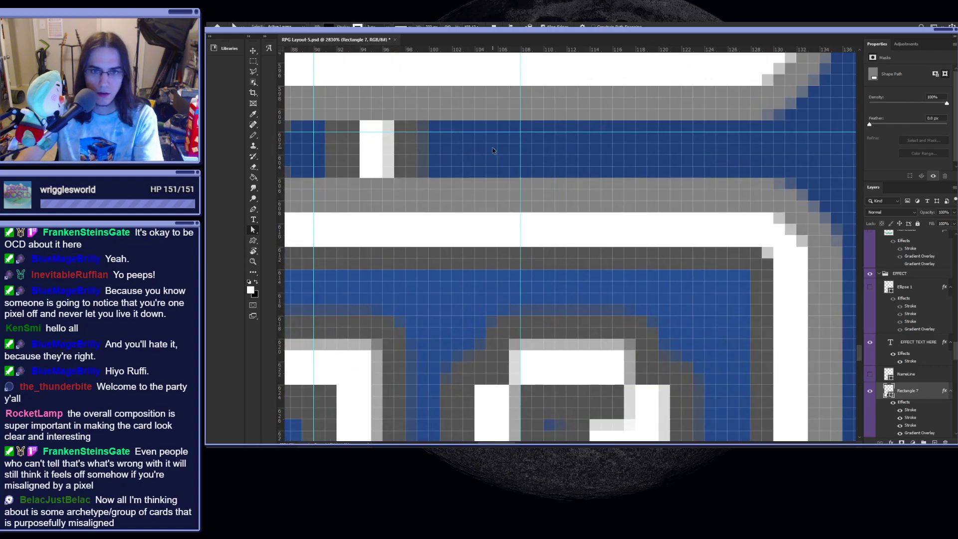
pyautogui.scroll(-5, 520, 275)
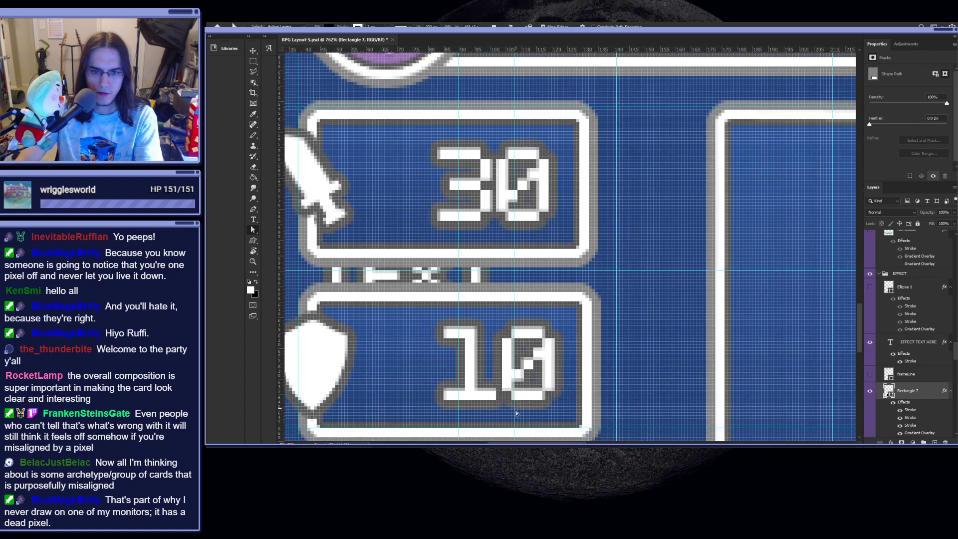
pyautogui.scroll(-2, 516, 418)
pyautogui.scroll(4, 515, 418)
pyautogui.scroll(-7, 505, 351)
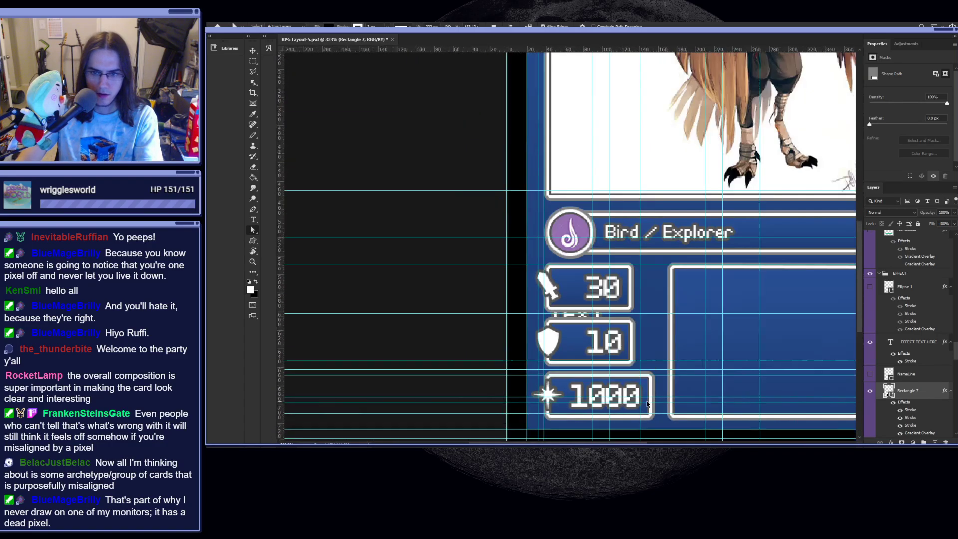
# - Hide the guides and move the EFFECT TEXT HERE layer from behind the stat boxes into the effect box's upper-left corner
pyautogui.scroll(-3, 653, 399)
pyautogui.scroll(2, 667, 393)
pyautogui.scroll(-1, 667, 393)
pyautogui.scroll(-3, 531, 413)
pyautogui.scroll(1, 569, 390)
pyautogui.hotkey('ctrl', ';')
pyautogui.press('v')
pyautogui.click(480, 351)
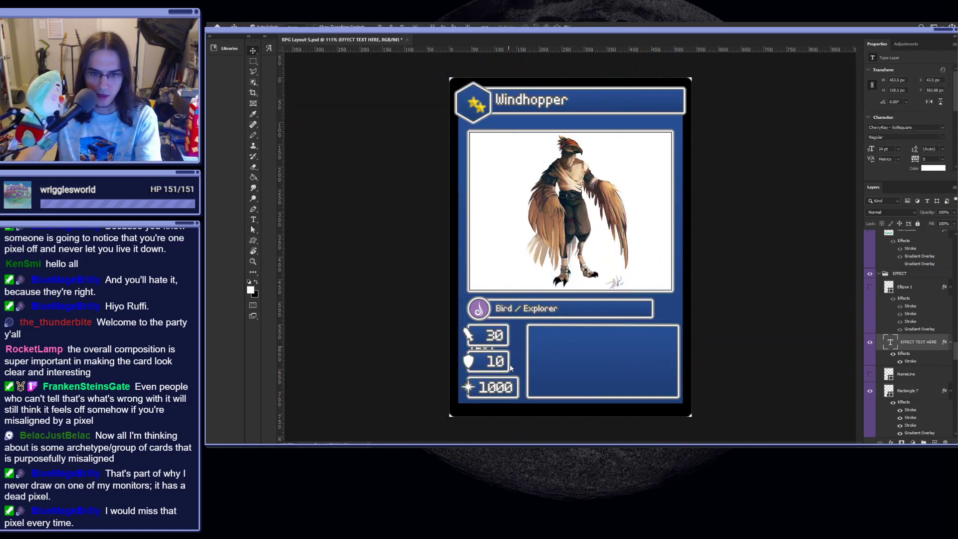
pyautogui.moveTo(507, 367); pyautogui.dragTo(555, 352)
# - Resize the effect text frame to about 313 px wide and 139 px high so that it fits inside the effect box
pyautogui.doubleClick(559, 360)
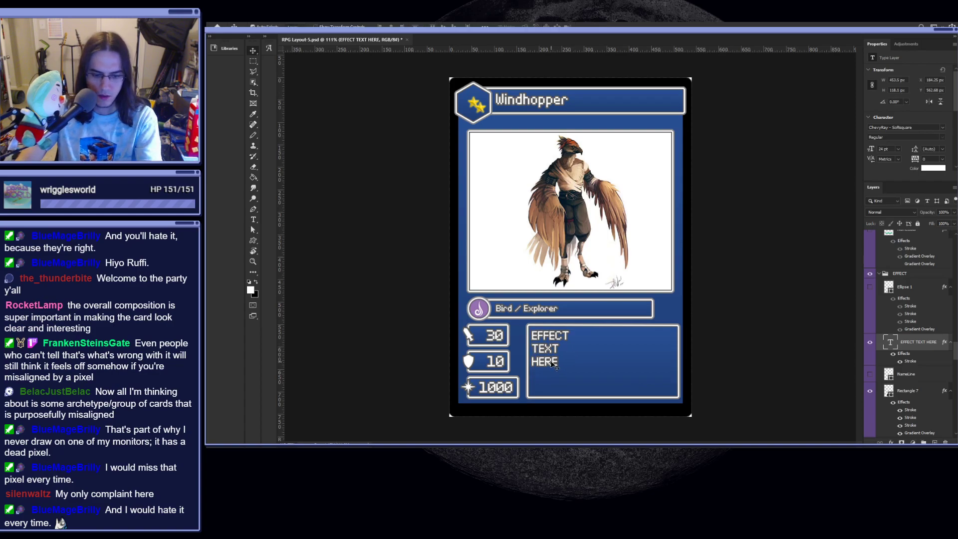
pyautogui.moveTo(736, 358); pyautogui.dragTo(675, 357)
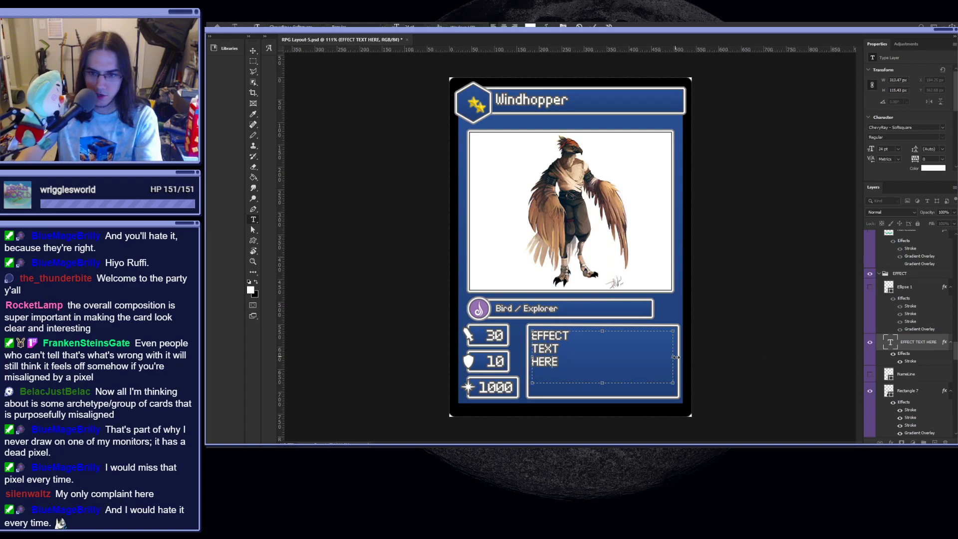
pyautogui.moveTo(602, 384); pyautogui.dragTo(599, 392)
pyautogui.scroll(3, 640, 388)
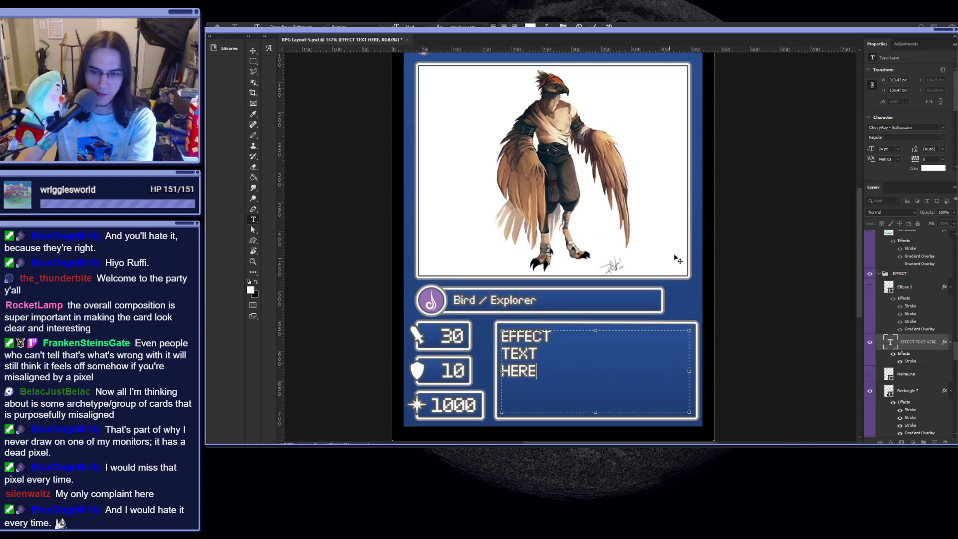
pyautogui.moveTo(595, 412); pyautogui.dragTo(596, 419)
pyautogui.press('v')
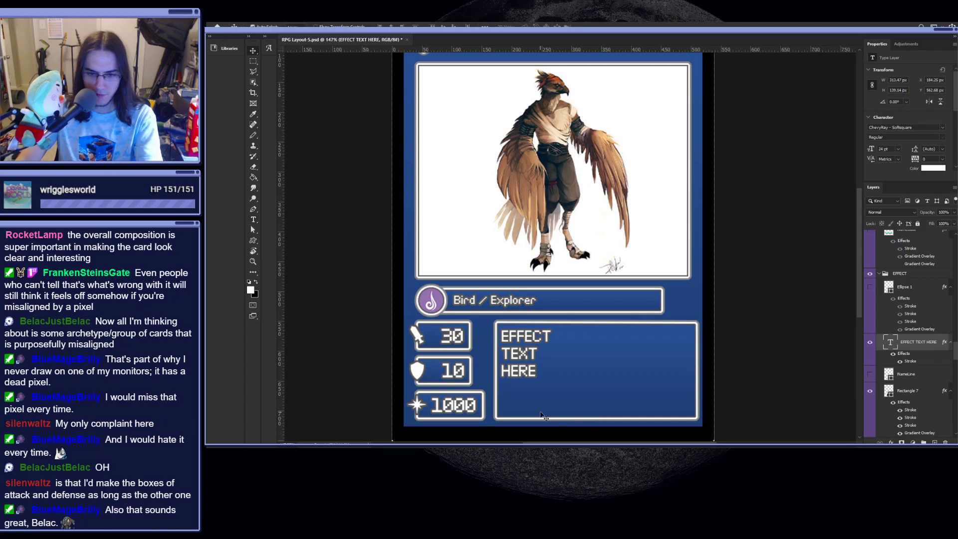
pyautogui.scroll(2, 649, 413)
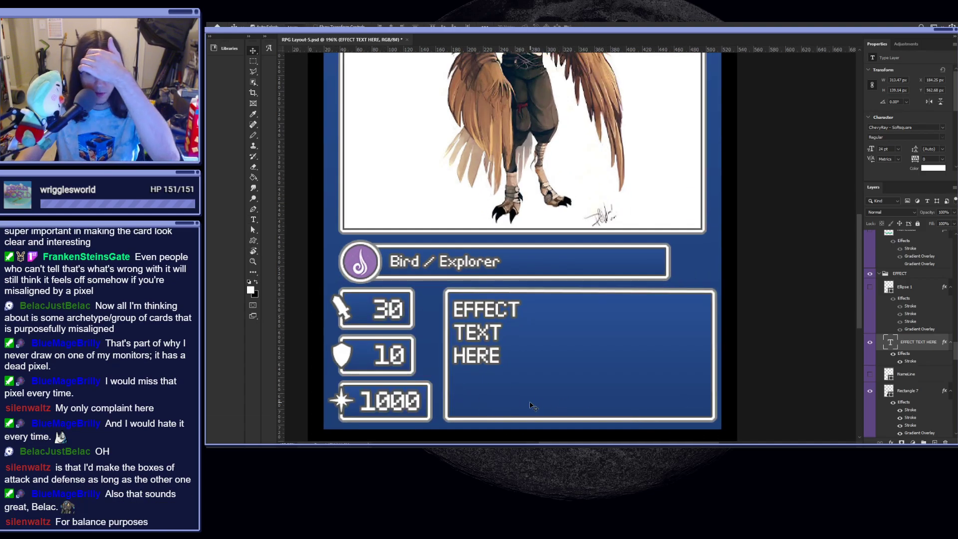
pyautogui.scroll(-2, 516, 363)
pyautogui.press('t')
pyautogui.click(651, 363)
pyautogui.click(704, 166)
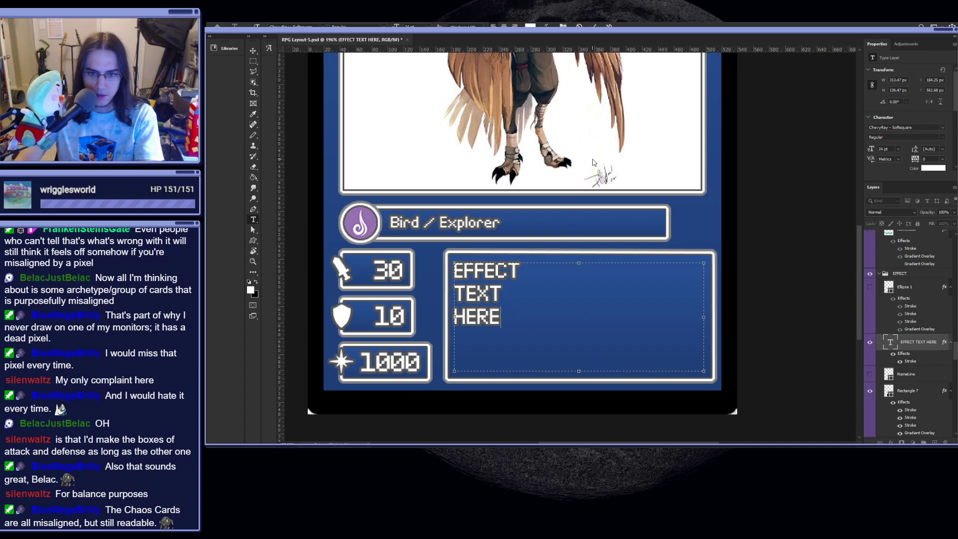
pyautogui.press('v')
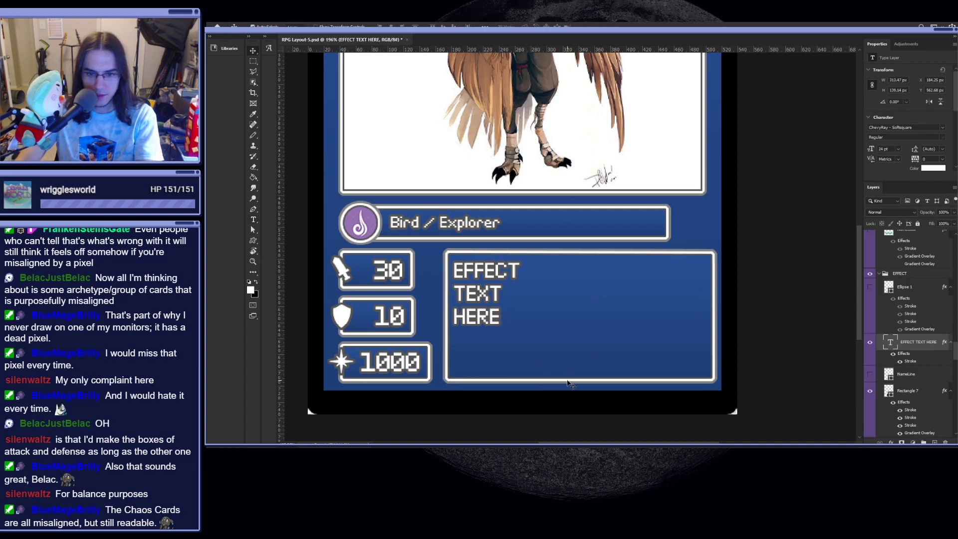
# - Try raising the effect box's lower edge to just below the 10 stat box, and undo the change
pyautogui.click(466, 387)
pyautogui.press('a')
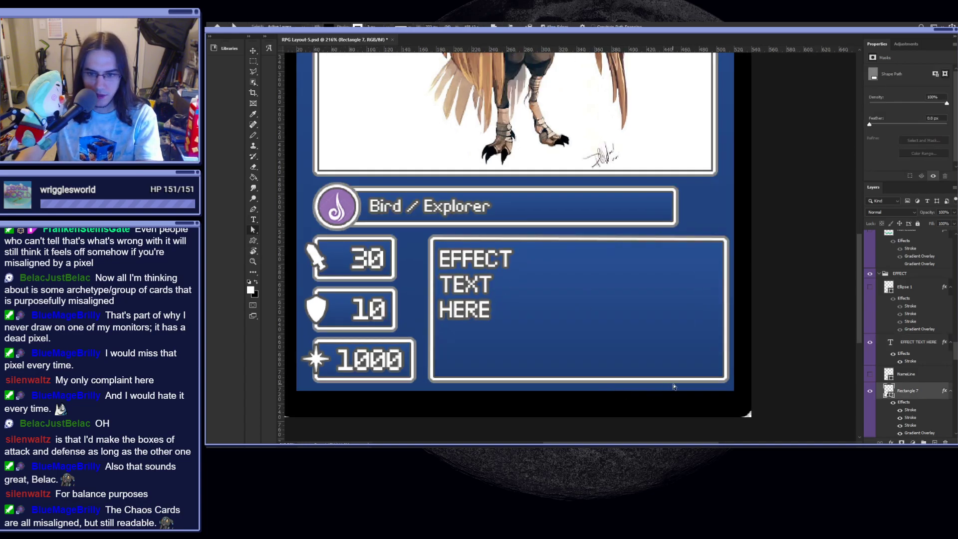
pyautogui.press('v')
pyautogui.hotkey('ctrl', ';')
pyautogui.scroll(2, 559, 398)
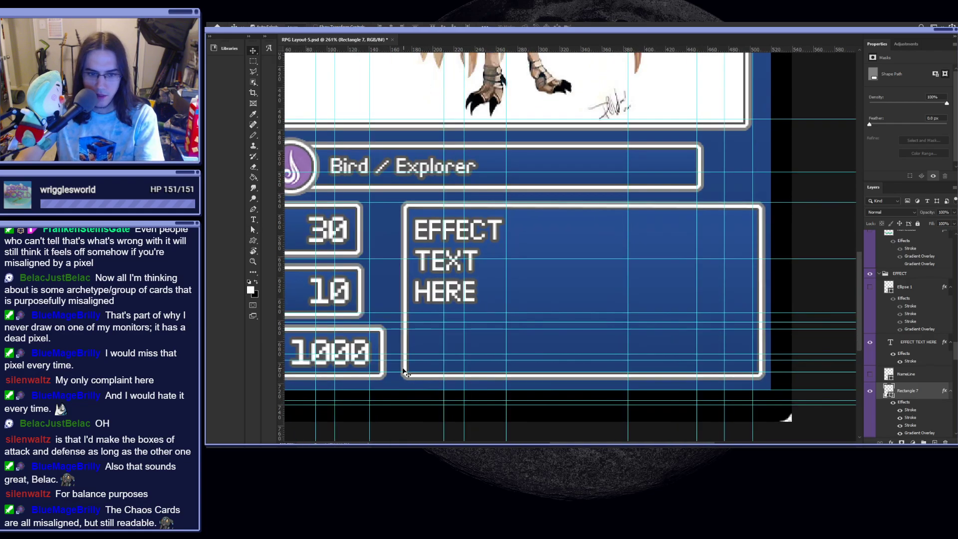
pyautogui.click(406, 368)
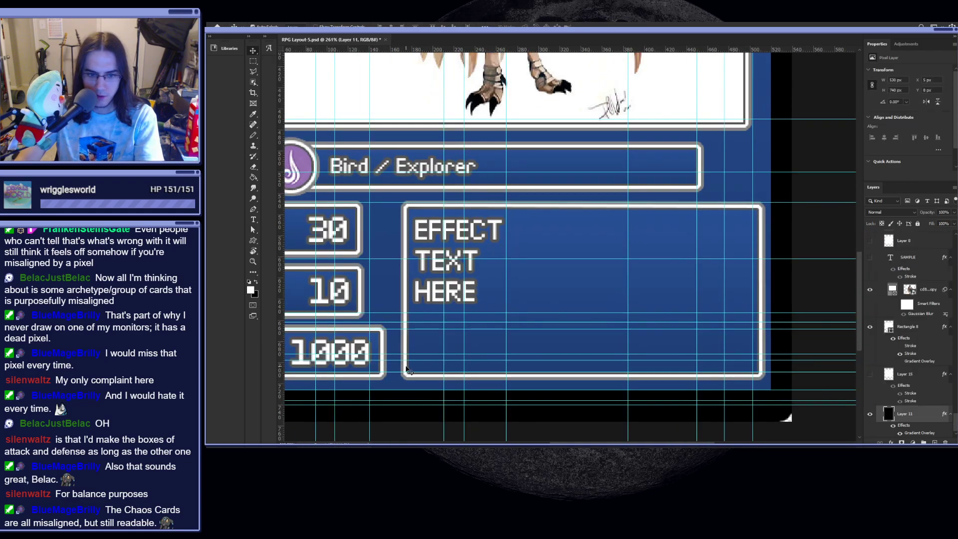
pyautogui.click(406, 368)
pyautogui.press('a')
pyautogui.moveTo(759, 367); pyautogui.dragTo(759, 321)
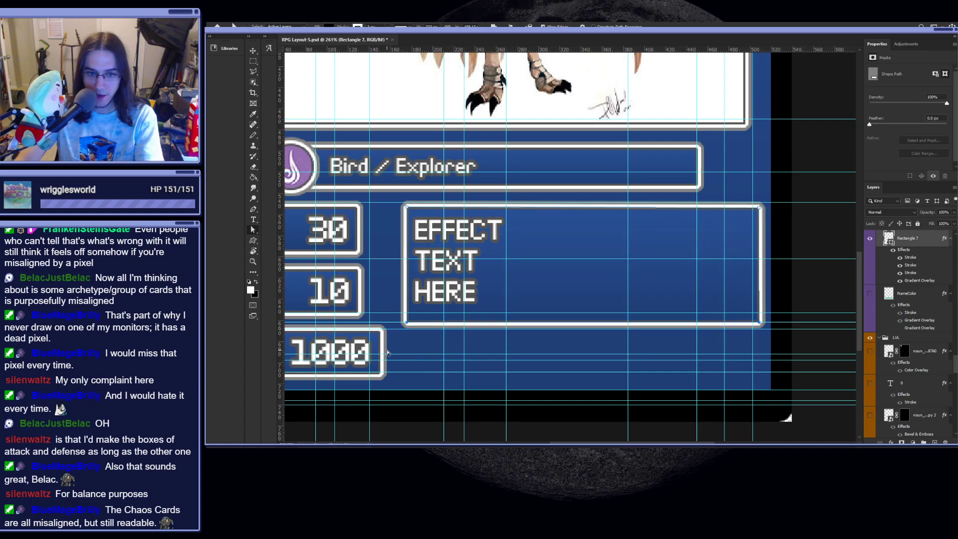
pyautogui.scroll(-4, 412, 337)
pyautogui.scroll(2, 413, 337)
pyautogui.hotkey('ctrl', 'z')
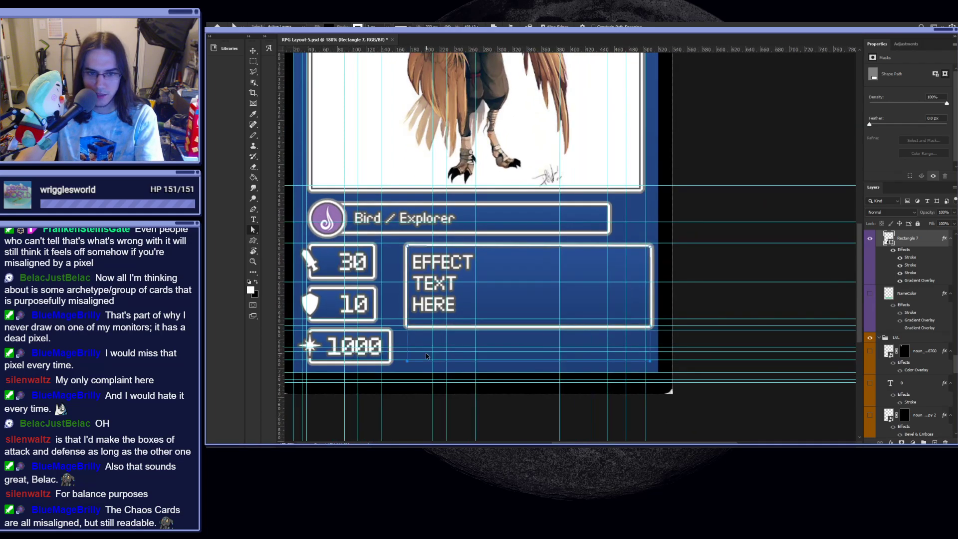
pyautogui.click(536, 305)
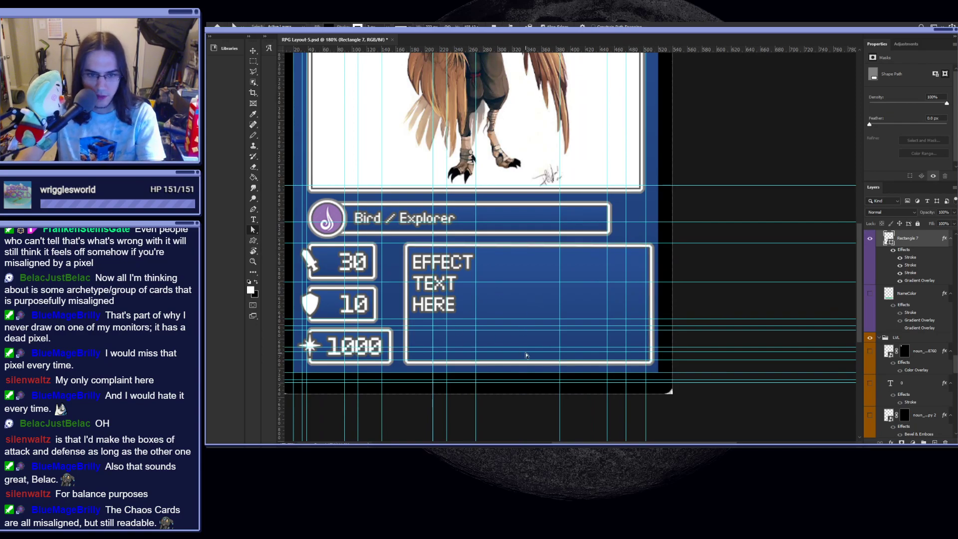
# - Examine the spacing and widths of the stat boxes beside the effect box with the guides hidden
pyautogui.hotkey('ctrl', ';')
pyautogui.scroll(2, 393, 244)
pyautogui.scroll(-3, 328, 286)
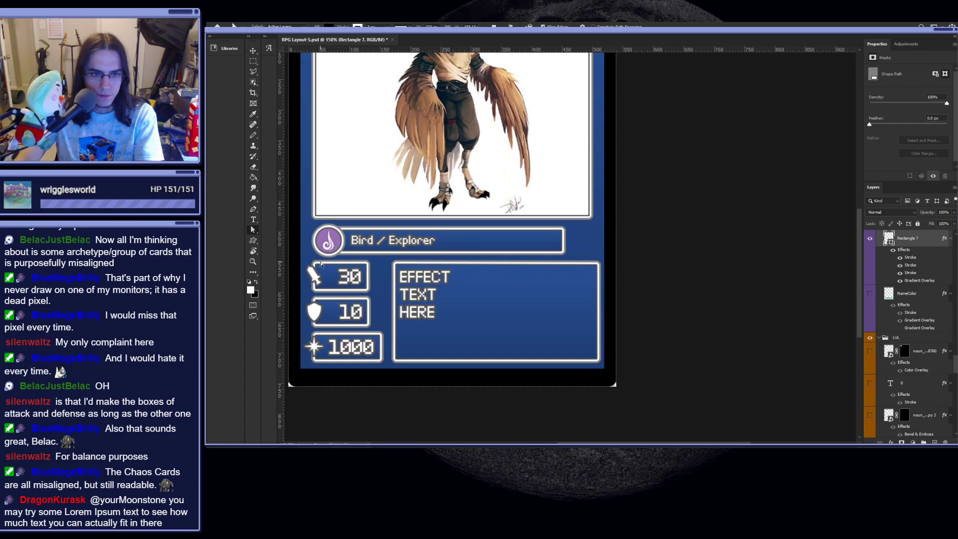
pyautogui.scroll(1, 324, 267)
pyautogui.scroll(2, 356, 278)
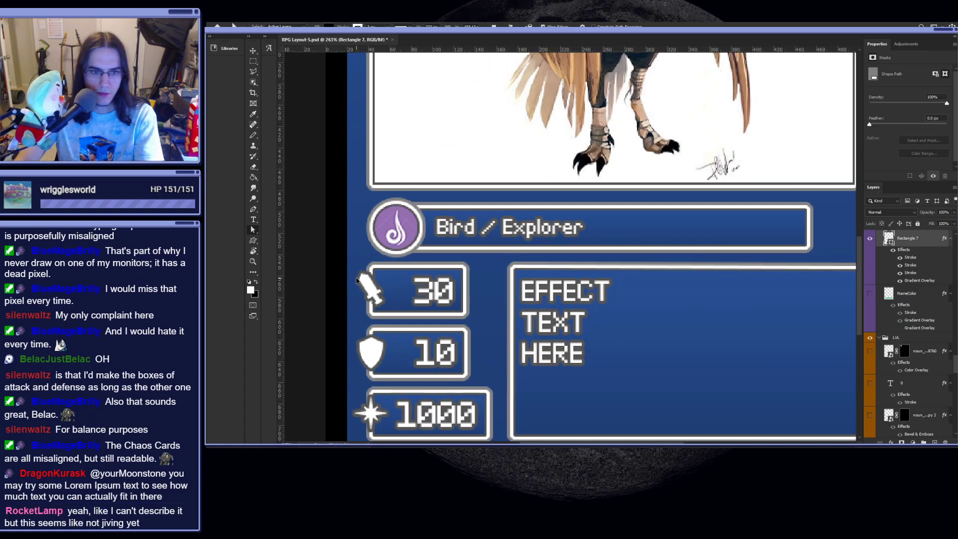
pyautogui.scroll(1, 360, 279)
pyautogui.scroll(-3, 420, 334)
pyautogui.scroll(3, 511, 335)
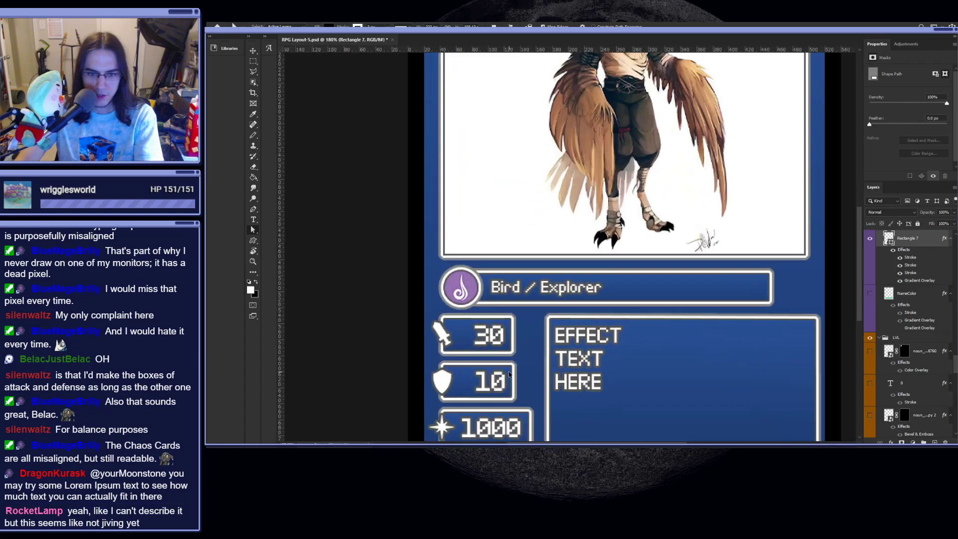
pyautogui.scroll(-1, 511, 335)
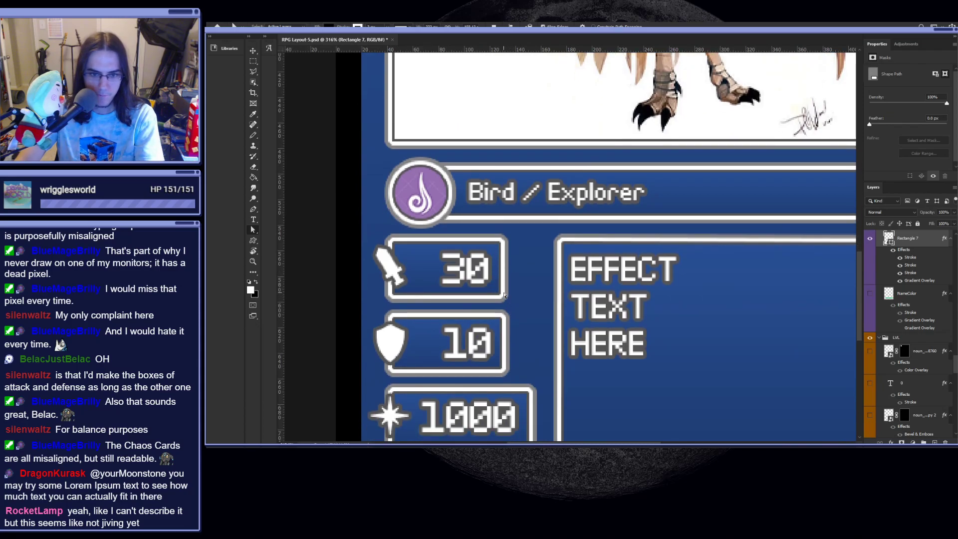
# - Show the guides and select the right-hand corner points of the 30 stat box
pyautogui.press('v')
pyautogui.click(504, 295)
pyautogui.hotkey('ctrl', ';')
pyautogui.scroll(2, 506, 285)
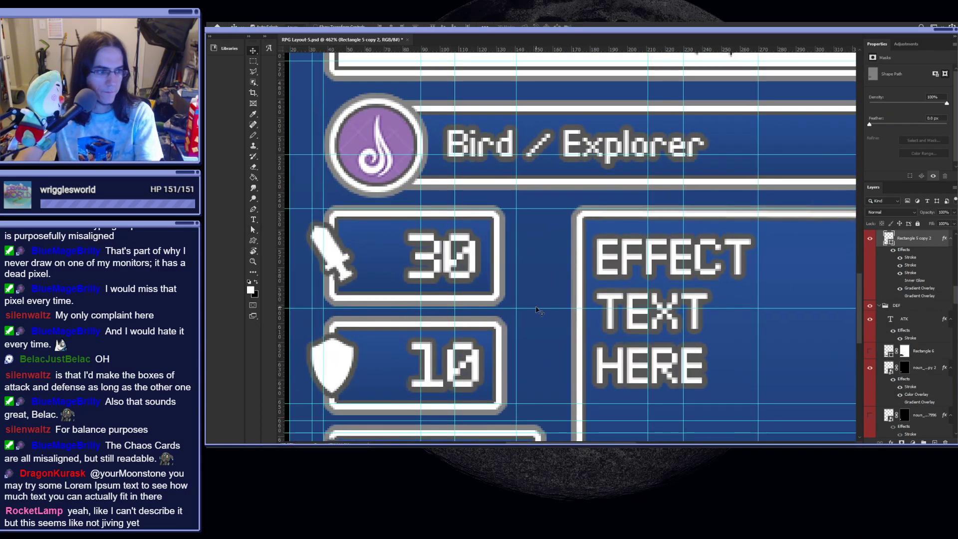
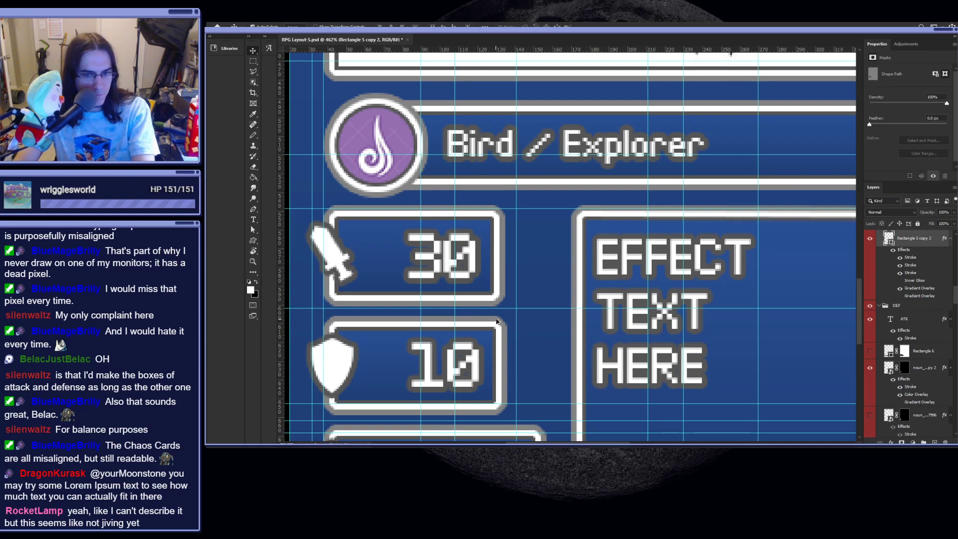
pyautogui.scroll(3, 498, 278)
pyautogui.press('a')
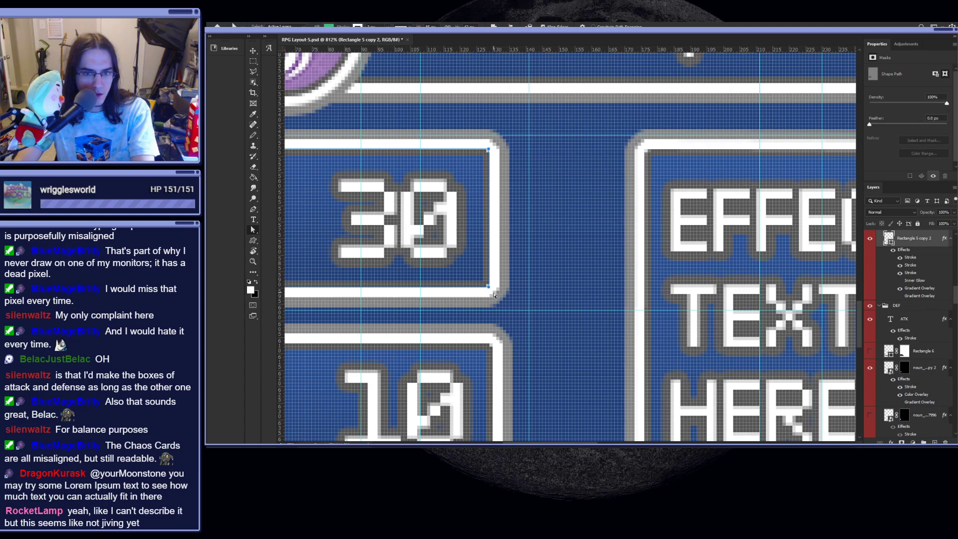
pyautogui.scroll(-3, 507, 355)
# - Widen the 10 stat box by moving its two right-hand corner points outward to nearly match the 1000 box's right edge
pyautogui.press('v')
pyautogui.scroll(-1, 507, 355)
pyautogui.scroll(1, 477, 174)
pyautogui.press('a')
pyautogui.moveTo(471, 148); pyautogui.dragTo(518, 374)
pyautogui.scroll(-1, 518, 374)
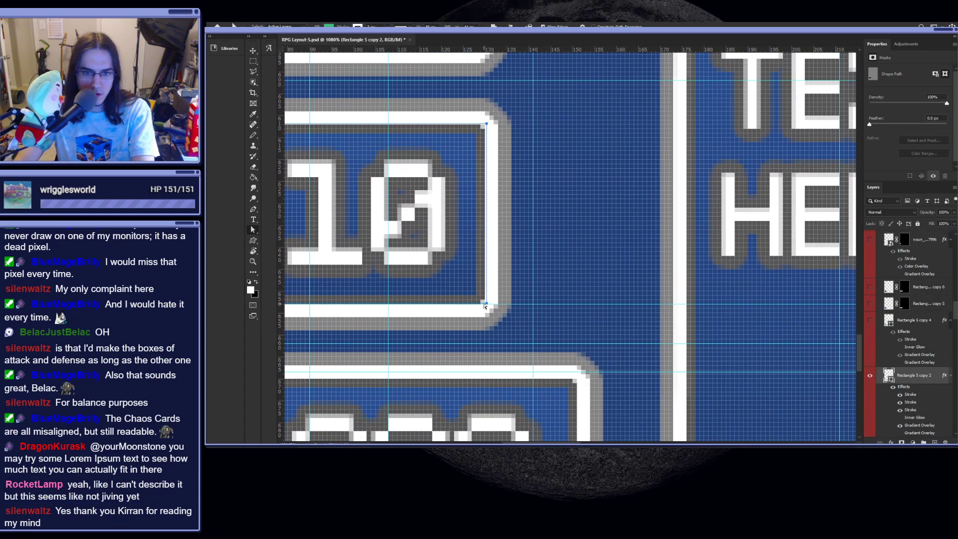
pyautogui.moveTo(487, 304); pyautogui.dragTo(578, 312)
pyautogui.scroll(1, 586, 357)
pyautogui.scroll(2, 586, 356)
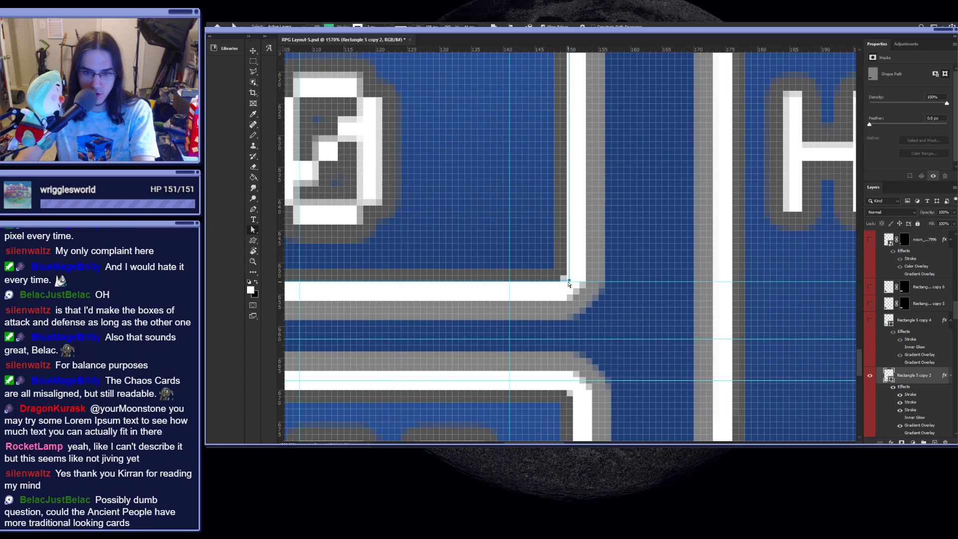
# - Try shifting the 10 box's right-hand corner points to match the 1000 box's edge, and undo both moves
pyautogui.scroll(-5, 587, 291)
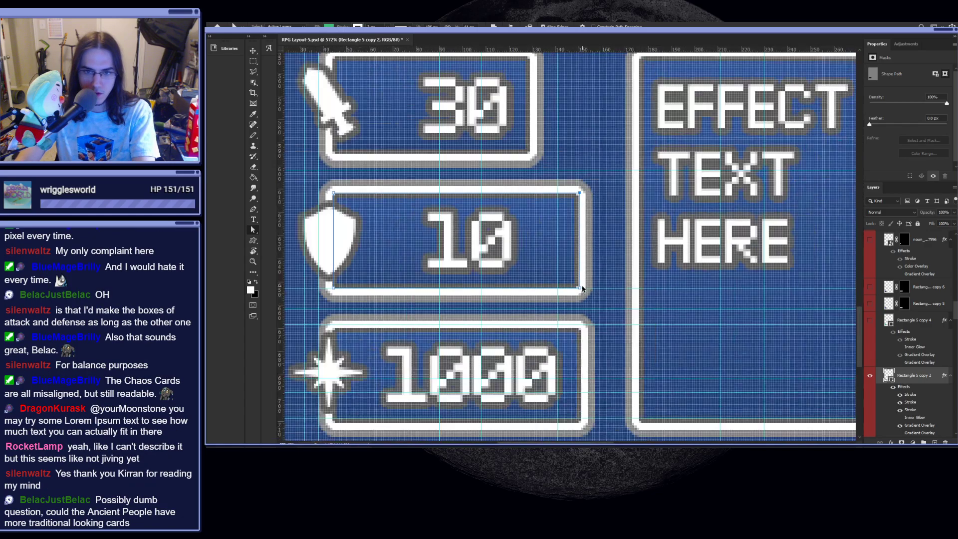
pyautogui.scroll(3, 582, 310)
pyautogui.click(584, 290)
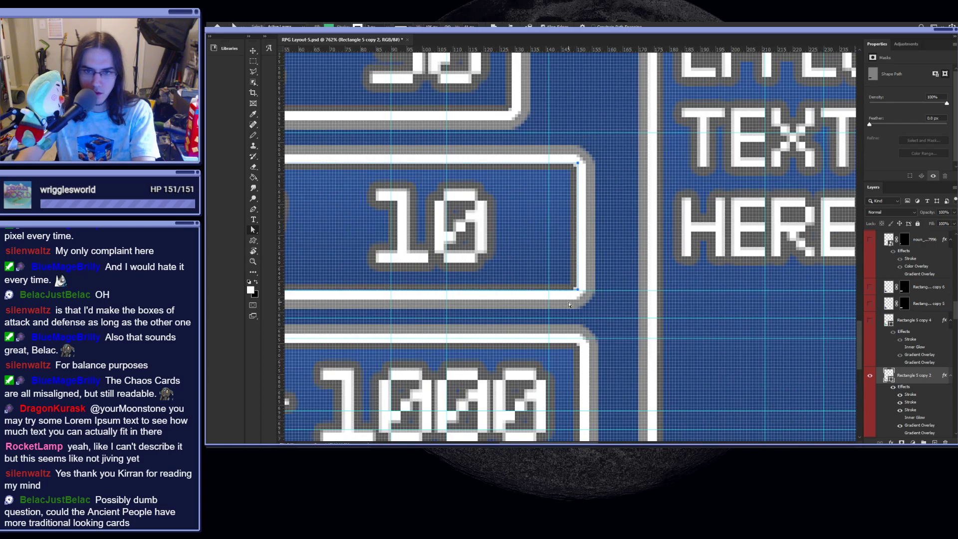
pyautogui.scroll(2, 583, 290)
pyautogui.moveTo(581, 288); pyautogui.dragTo(588, 293)
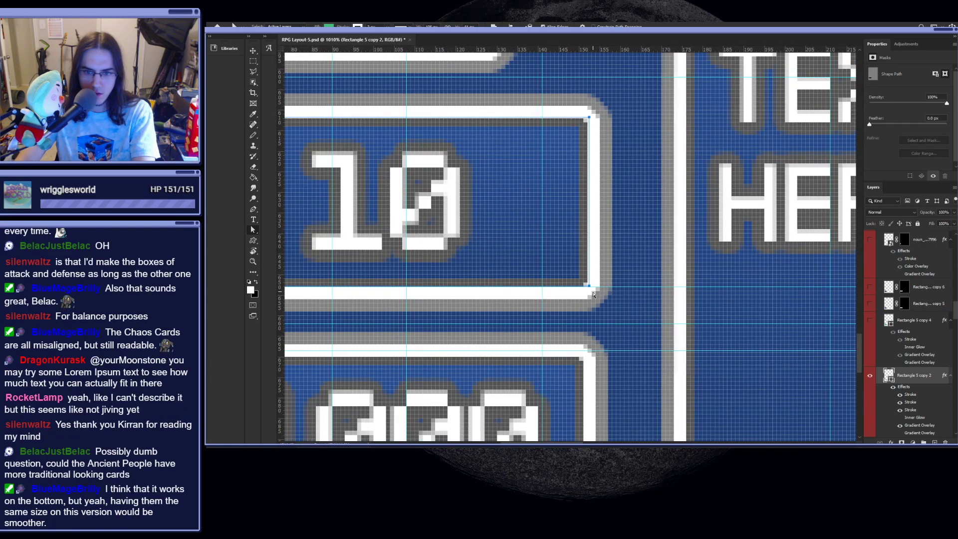
pyautogui.scroll(2, 592, 289)
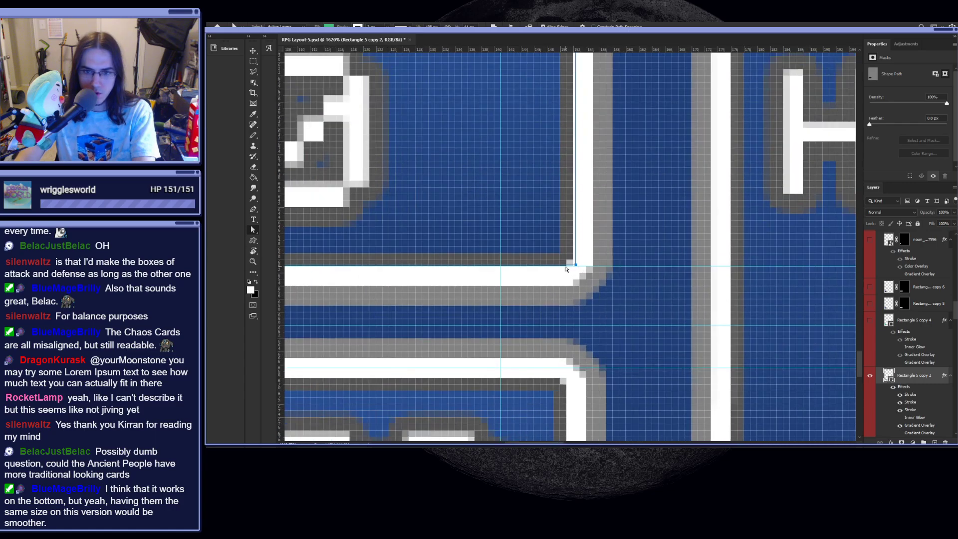
pyautogui.moveTo(575, 265); pyautogui.dragTo(566, 267)
pyautogui.scroll(3, 582, 255)
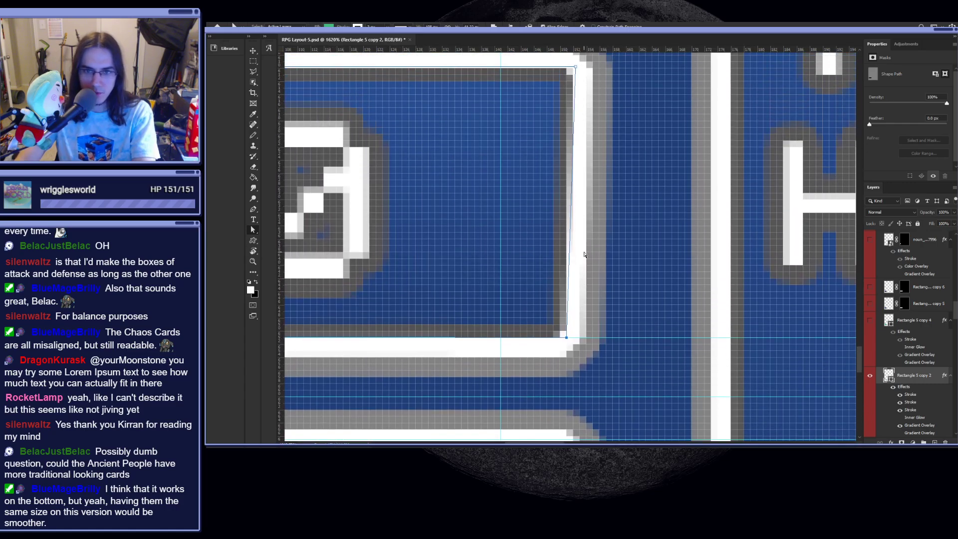
pyautogui.scroll(-3, 583, 255)
pyautogui.hotkey('ctrl', 'z')
pyautogui.hotkey('ctrl', 'z')
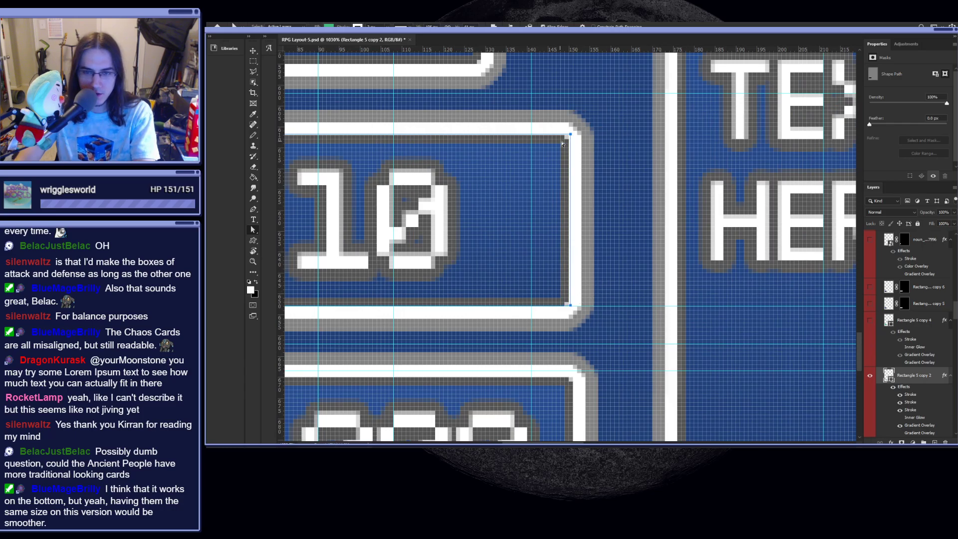
# - Reselect the 10 box's right-hand corner points and nudge them one pixel right to align with the 1000 box's right edge
pyautogui.scroll(2, 593, 313)
pyautogui.scroll(-3, 594, 313)
pyautogui.moveTo(593, 314); pyautogui.dragTo(569, 157)
pyautogui.moveTo(580, 300); pyautogui.dragTo(586, 302)
pyautogui.scroll(2, 586, 302)
pyautogui.click(617, 202)
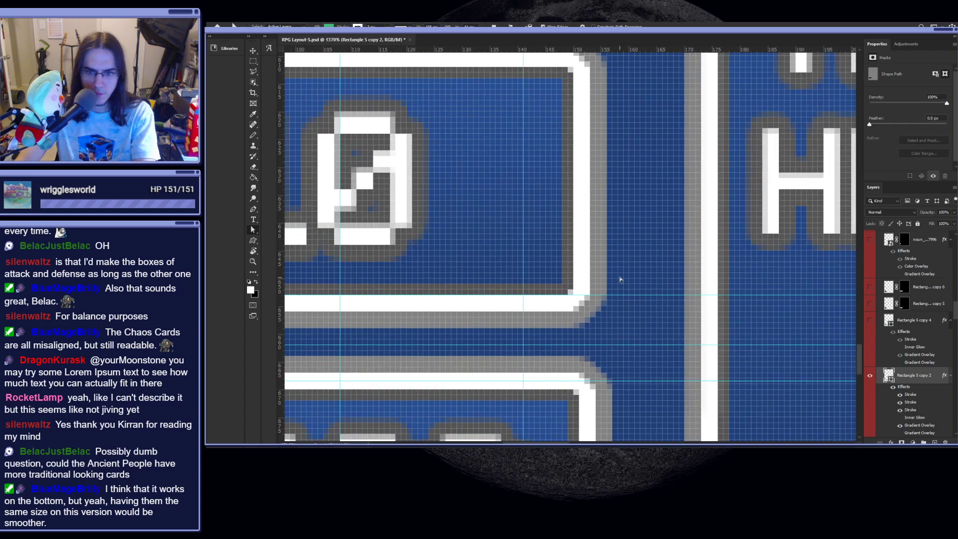
pyautogui.hotkey('ctrl', 'z')
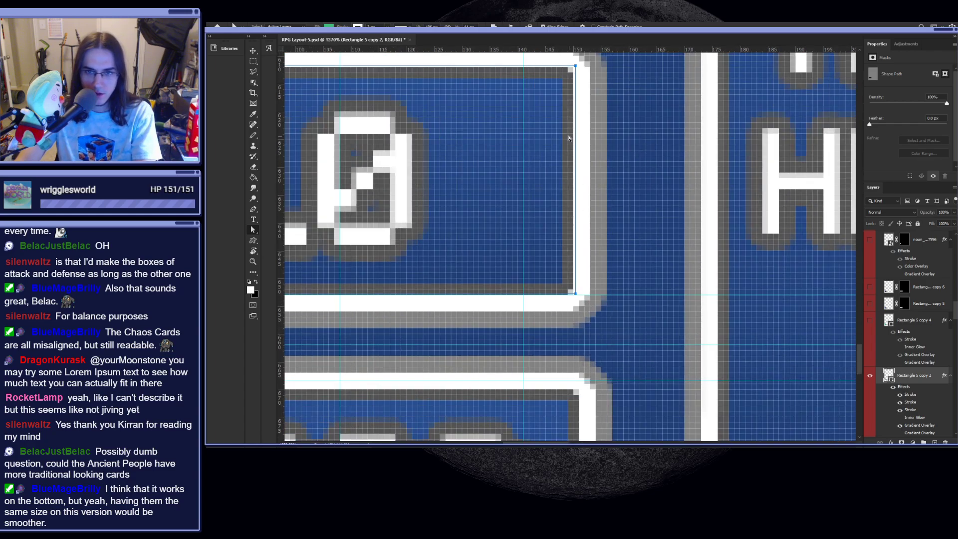
pyautogui.press('Right')
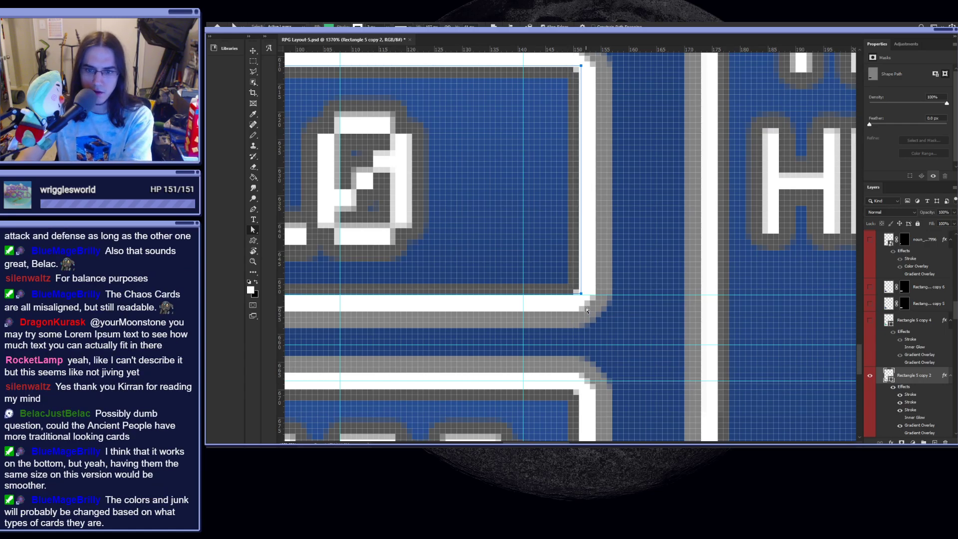
# - Widen the 30 stat box by moving its two right-hand corner points outward to align with the 10 box's right edge
pyautogui.scroll(-6, 587, 308)
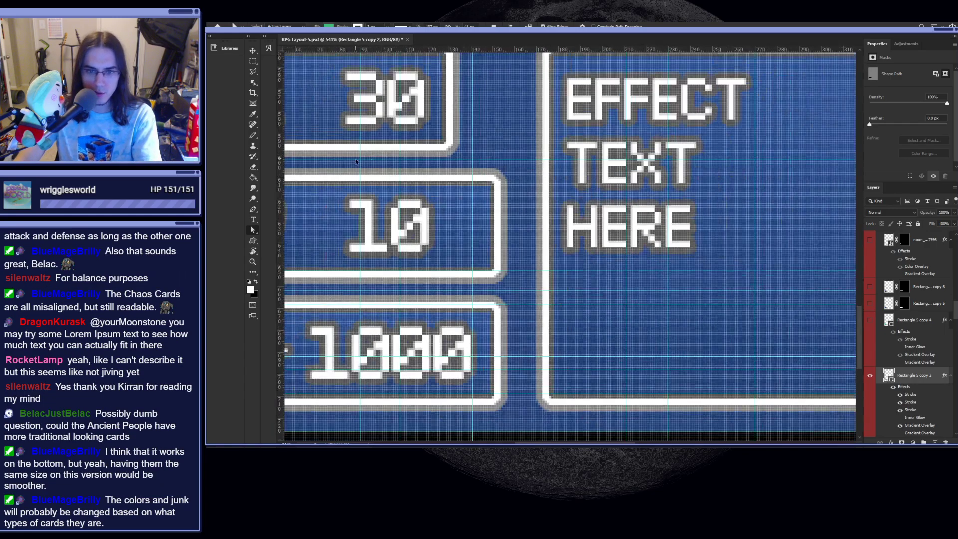
pyautogui.scroll(4, 439, 134)
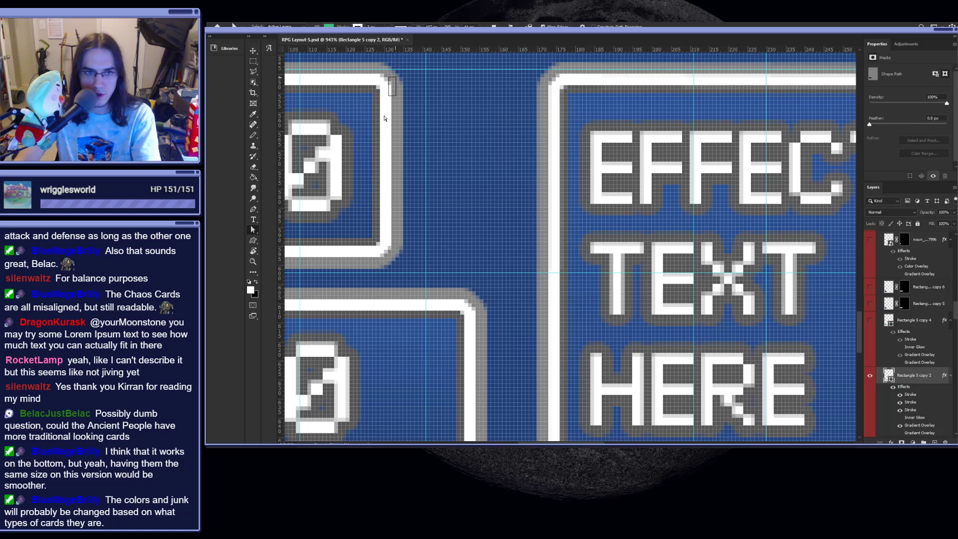
pyautogui.press('v')
pyautogui.press('a')
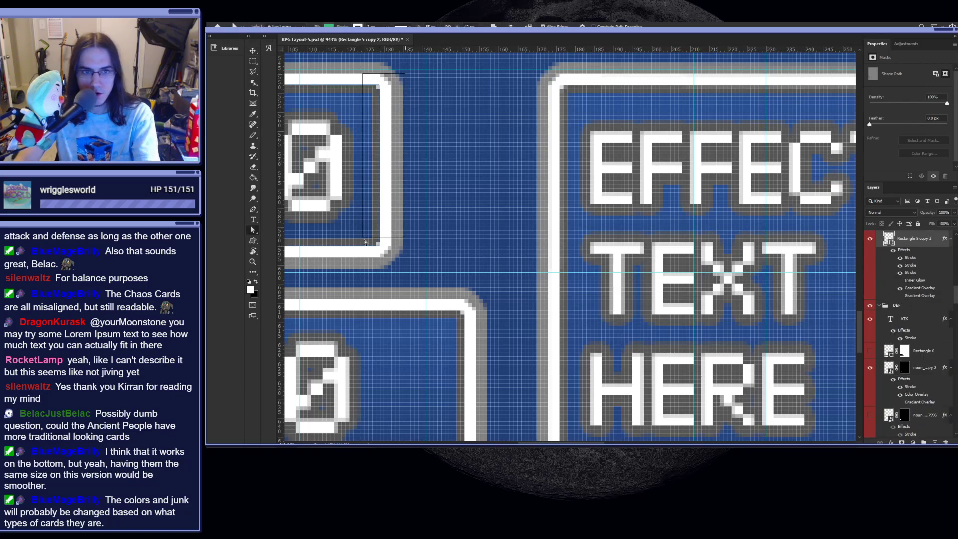
pyautogui.moveTo(379, 246); pyautogui.dragTo(465, 249)
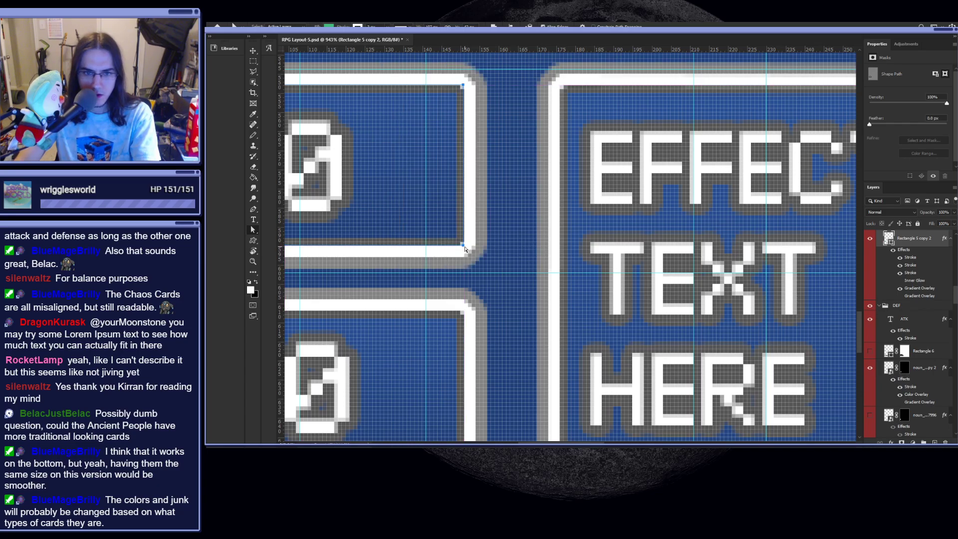
pyautogui.click(508, 216)
pyautogui.scroll(-10, 483, 324)
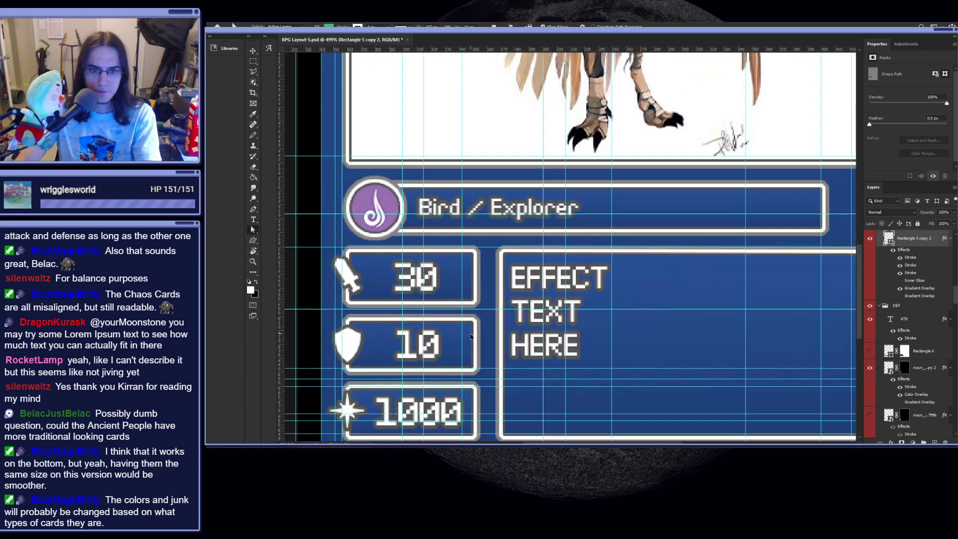
pyautogui.scroll(3, 449, 349)
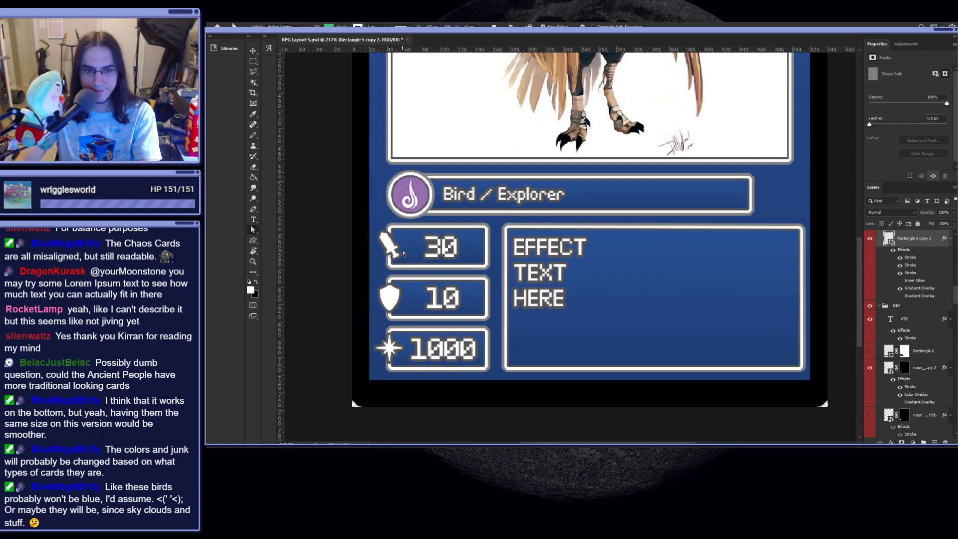
# - Fit the 1000 text's frame between the star icon and its box's right edge, and centre the text in it
pyautogui.press('t')
pyautogui.click(438, 355)
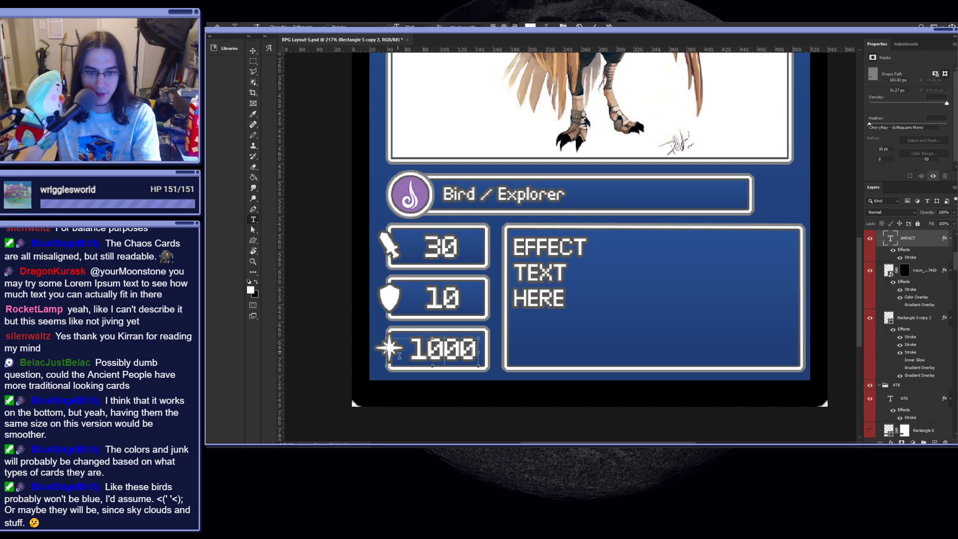
pyautogui.scroll(3, 437, 359)
pyautogui.moveTo(517, 345); pyautogui.dragTo(526, 345)
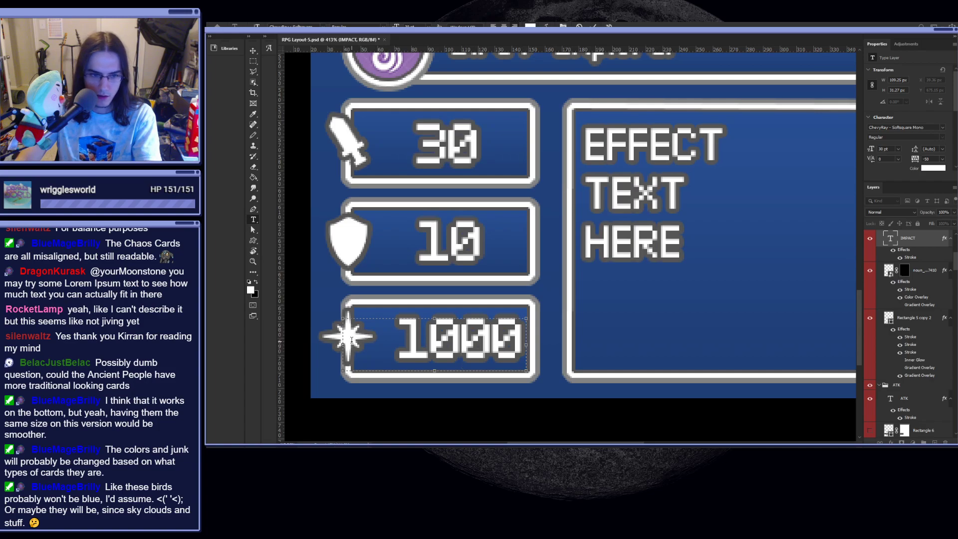
pyautogui.moveTo(342, 344); pyautogui.dragTo(354, 343)
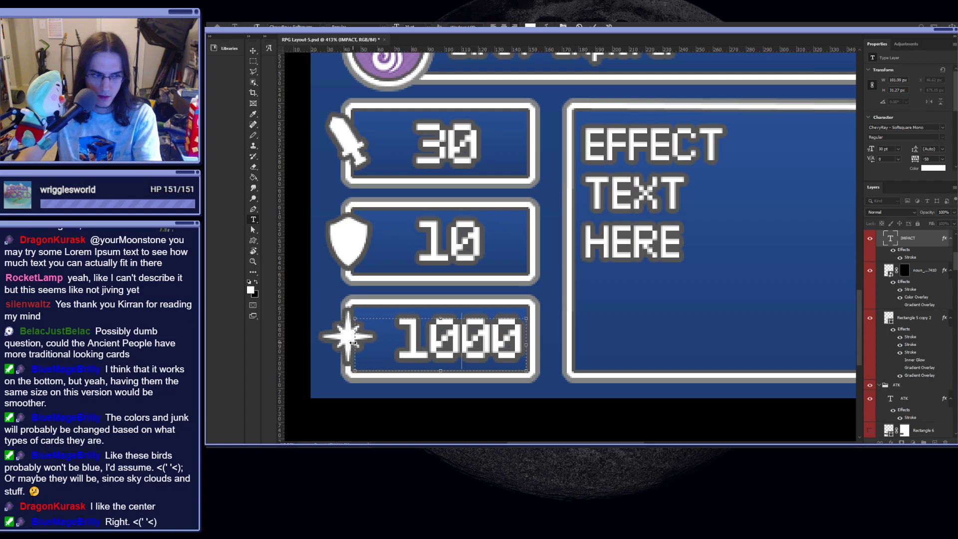
pyautogui.click(504, 27)
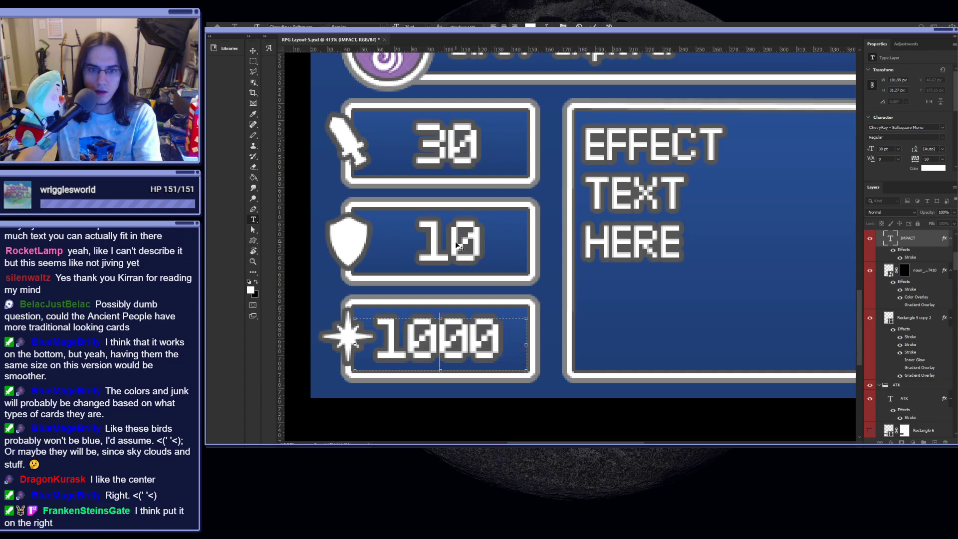
pyautogui.moveTo(354, 344); pyautogui.dragTo(377, 344)
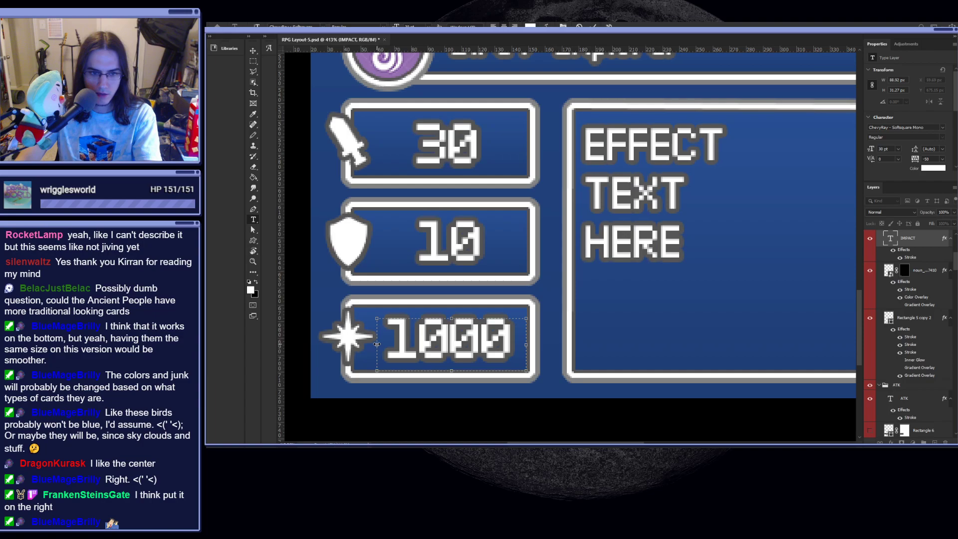
# - Replace the 10 in the shield stat box with 999
pyautogui.click(436, 241)
pyautogui.click(439, 242)
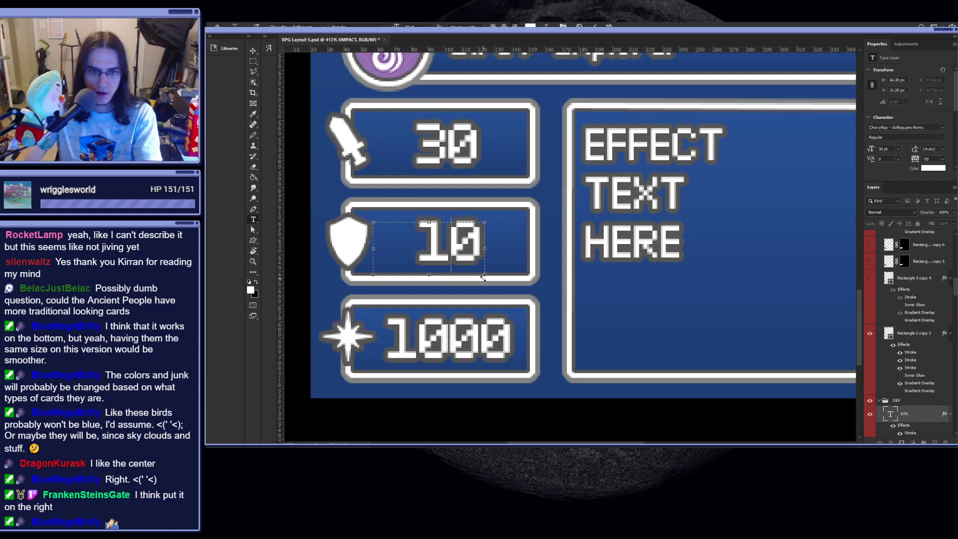
pyautogui.scroll(-8, 504, 285)
pyautogui.scroll(2, 473, 343)
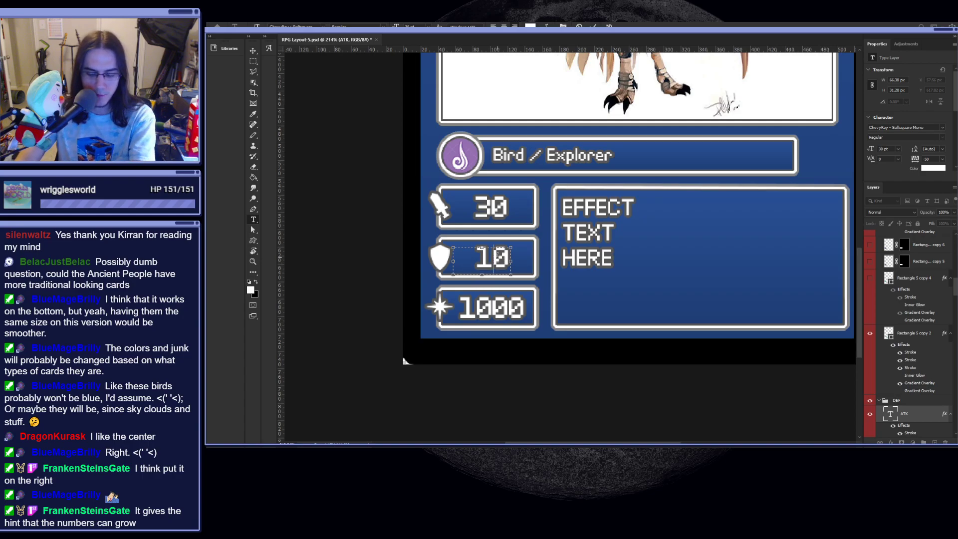
pyautogui.press('BackSpace')
pyautogui.press('BackSpace')
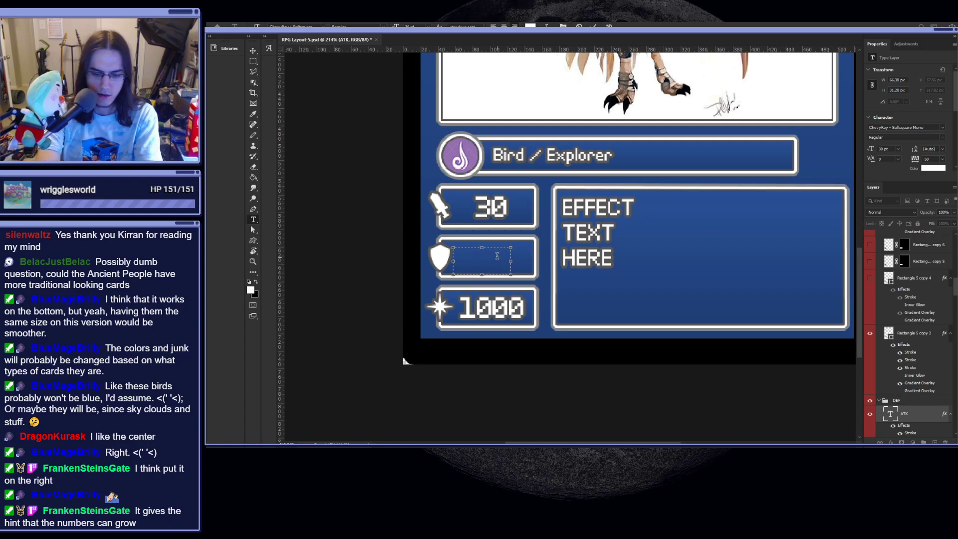
pyautogui.write('999')
pyautogui.click(499, 144)
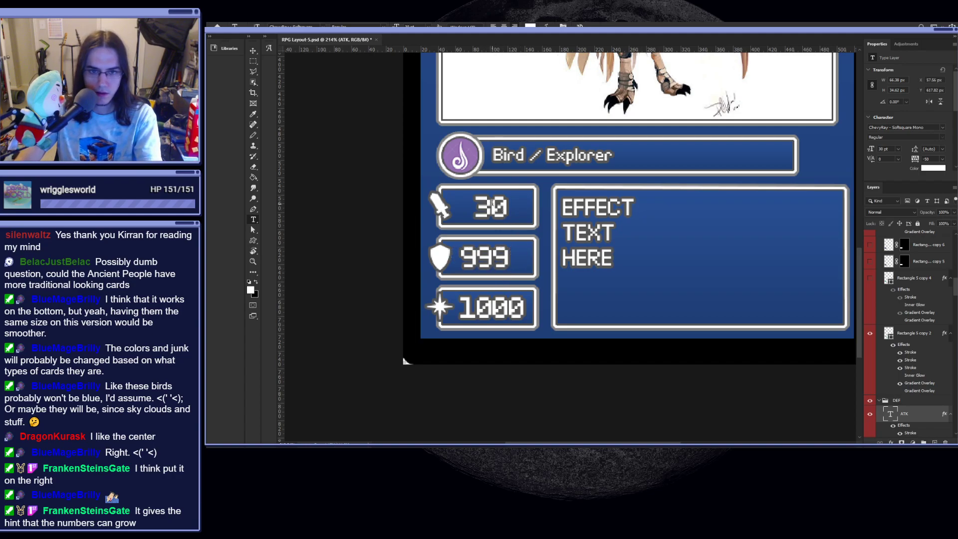
pyautogui.click(493, 200)
pyautogui.hotkey('ctrl', 'Return')
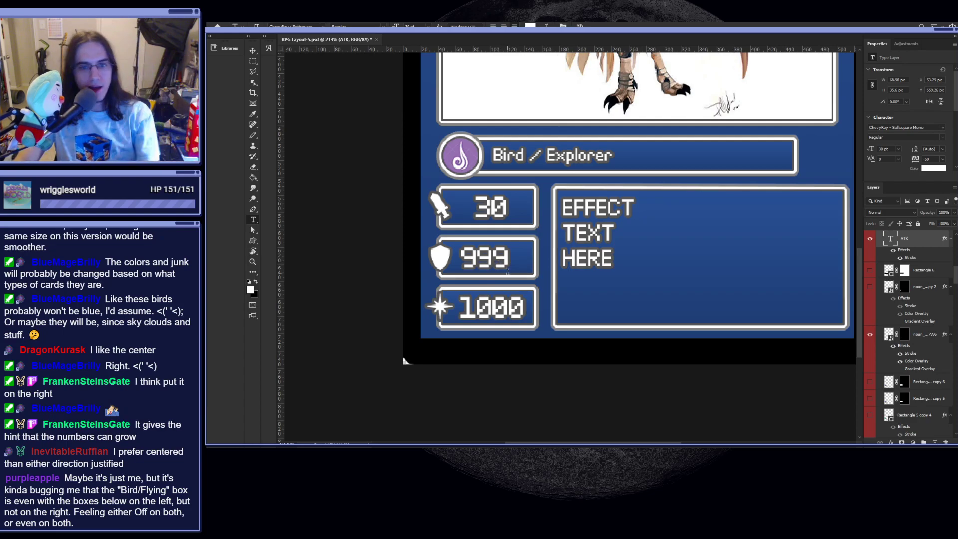
# - Move the 30 text to the right inside its stat box, close to the box's right edge
pyautogui.scroll(2, 490, 260)
pyautogui.click(492, 189)
pyautogui.scroll(2, 493, 189)
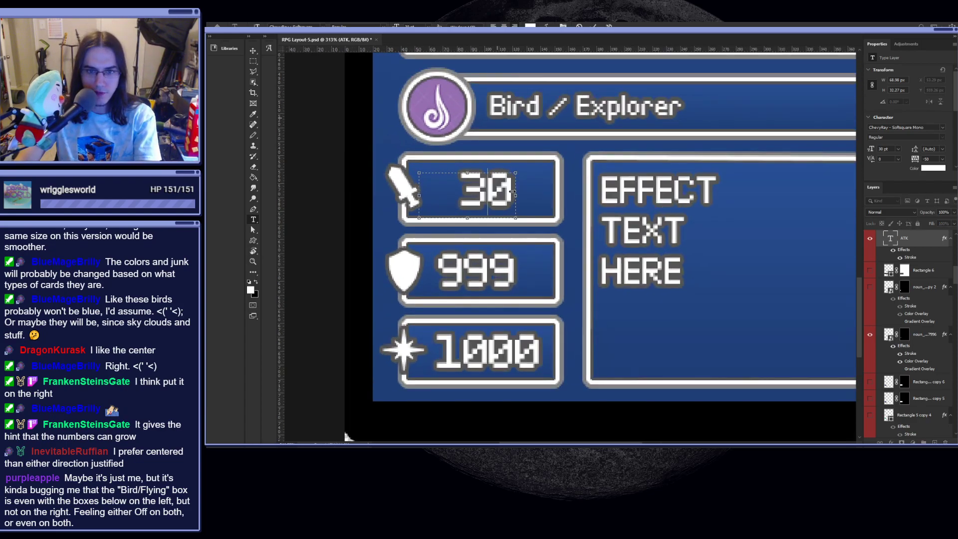
pyautogui.click(253, 50)
pyautogui.moveTo(491, 208); pyautogui.dragTo(534, 207)
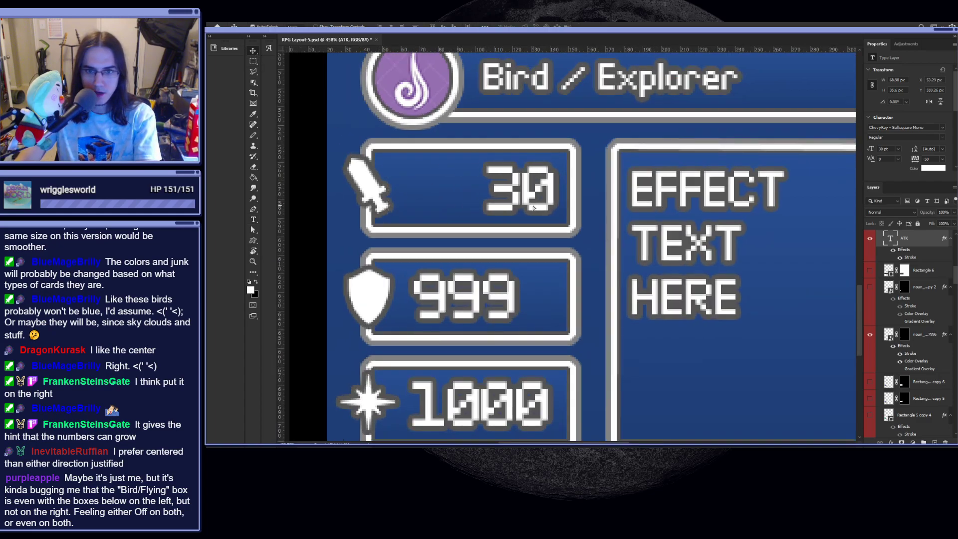
pyautogui.press('t')
pyautogui.click(555, 194)
pyautogui.scroll(2, 557, 189)
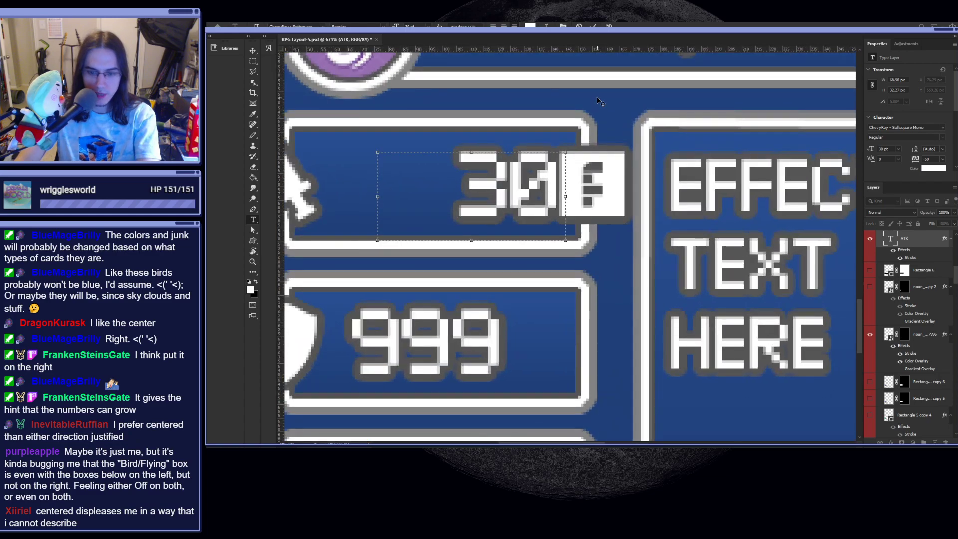
pyautogui.press('BackSpace')
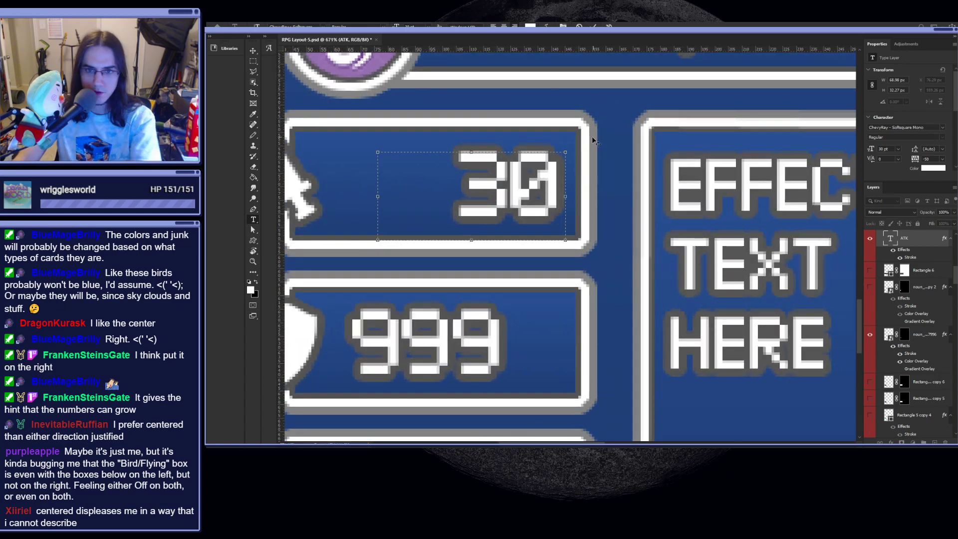
pyautogui.write('V')
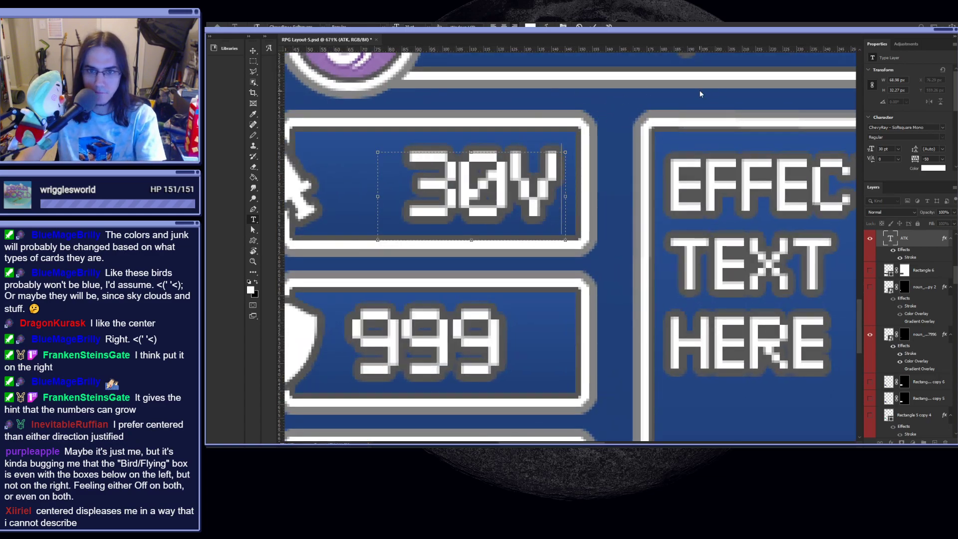
pyautogui.press('BackSpace')
pyautogui.hotkey('ctrl', 'Return')
# - Move the vertical guide beside the 30 to the right edge of the 30's text frame
pyautogui.scroll(6, 548, 265)
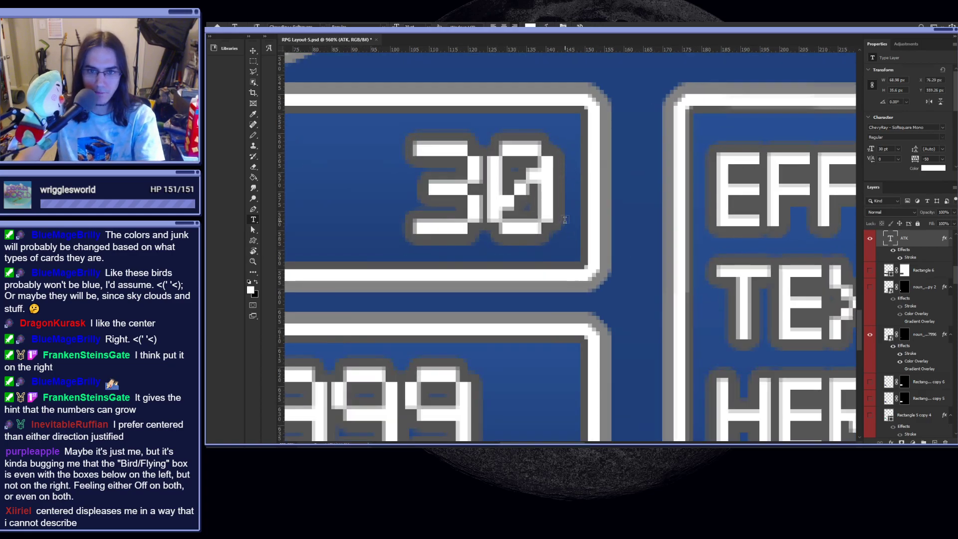
pyautogui.press('v')
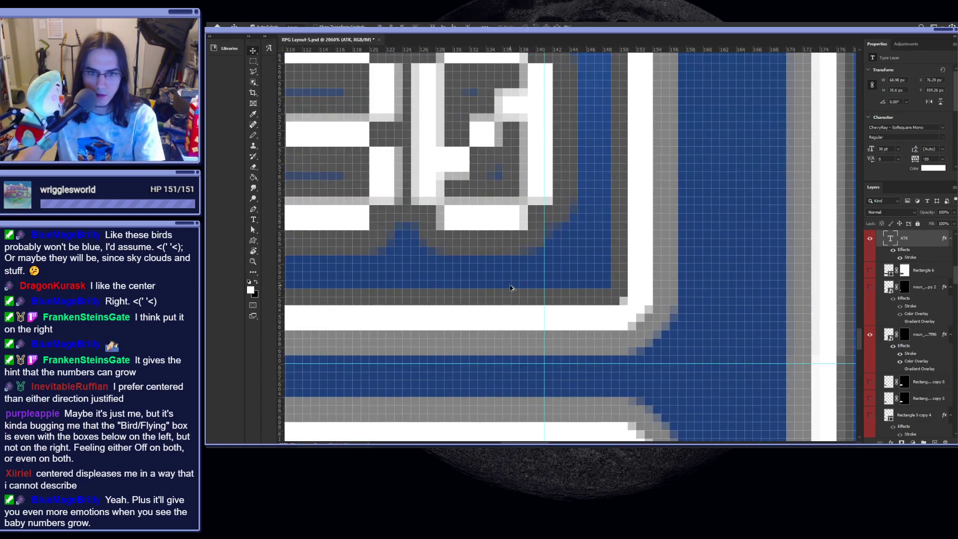
pyautogui.scroll(-3, 544, 160)
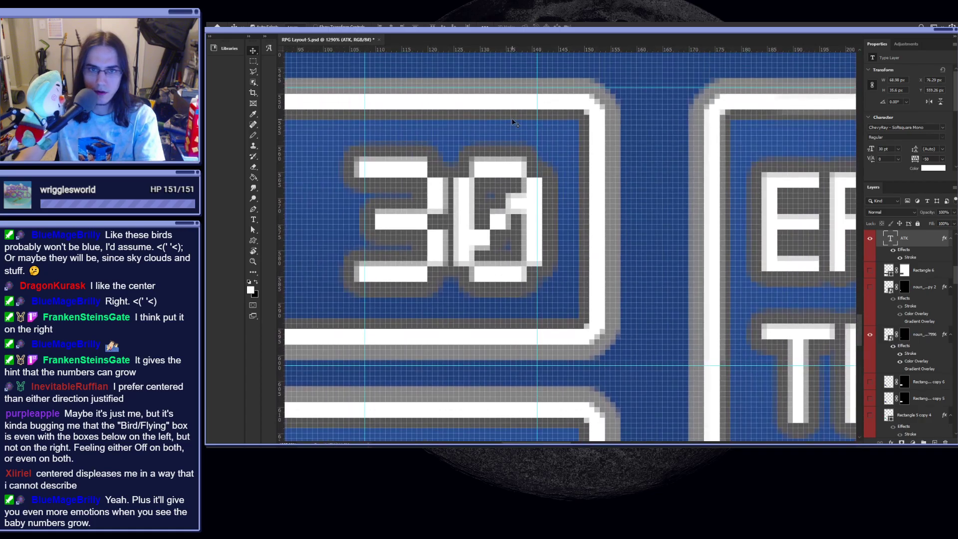
pyautogui.scroll(-6, 517, 162)
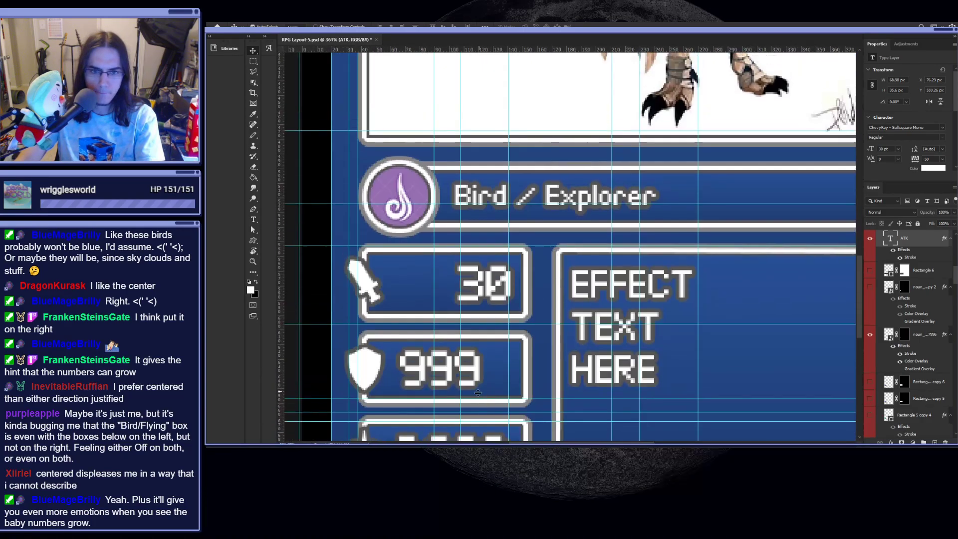
pyautogui.scroll(3, 460, 384)
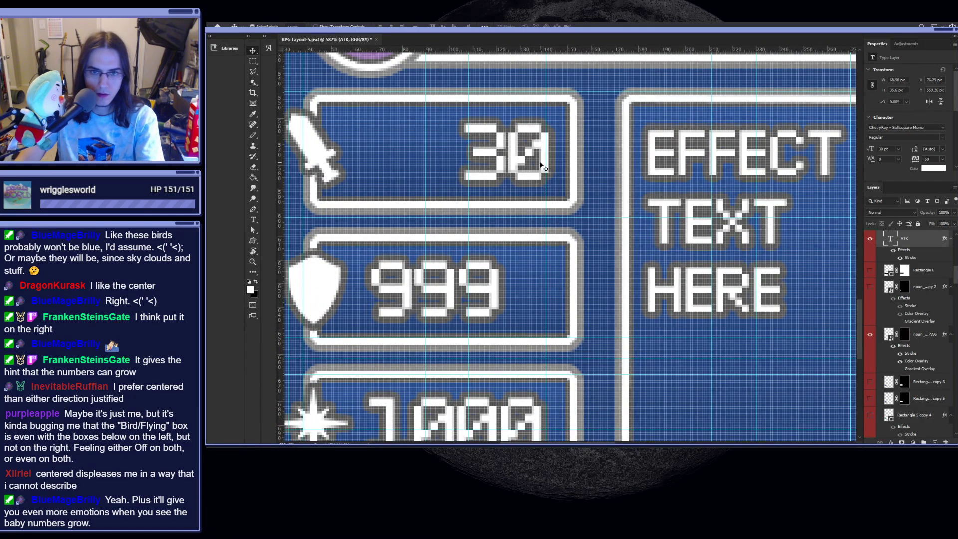
pyautogui.press('t')
pyautogui.scroll(2, 549, 165)
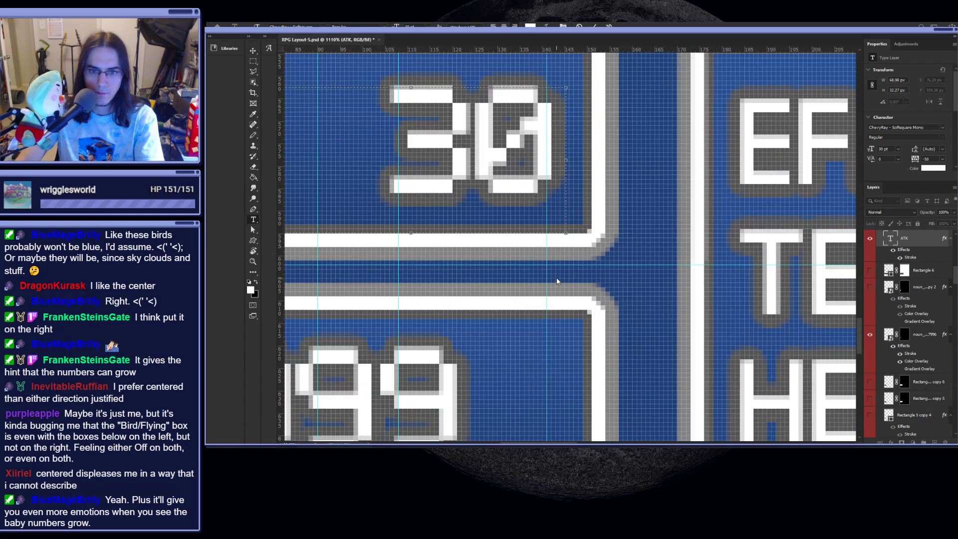
pyautogui.press('v')
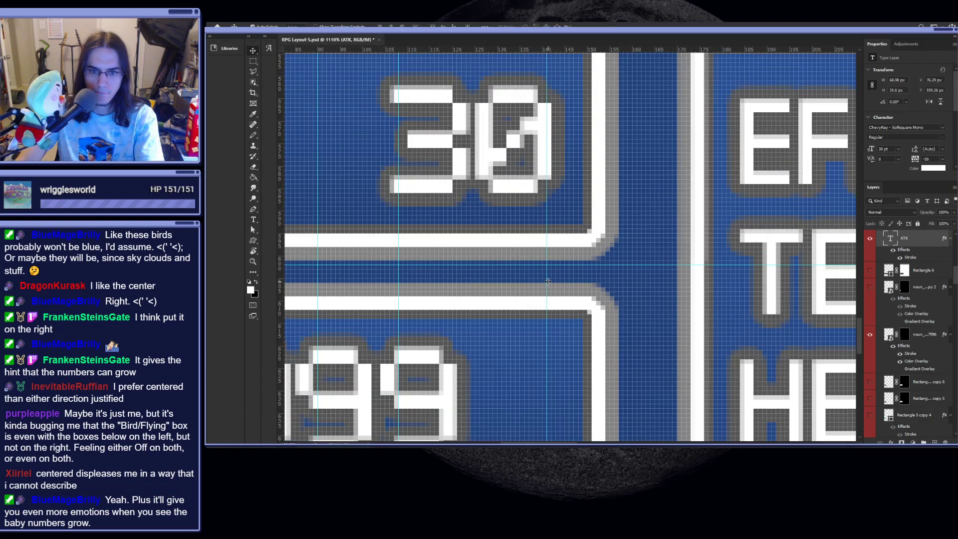
pyautogui.moveTo(547, 281); pyautogui.dragTo(565, 200)
pyautogui.press('t')
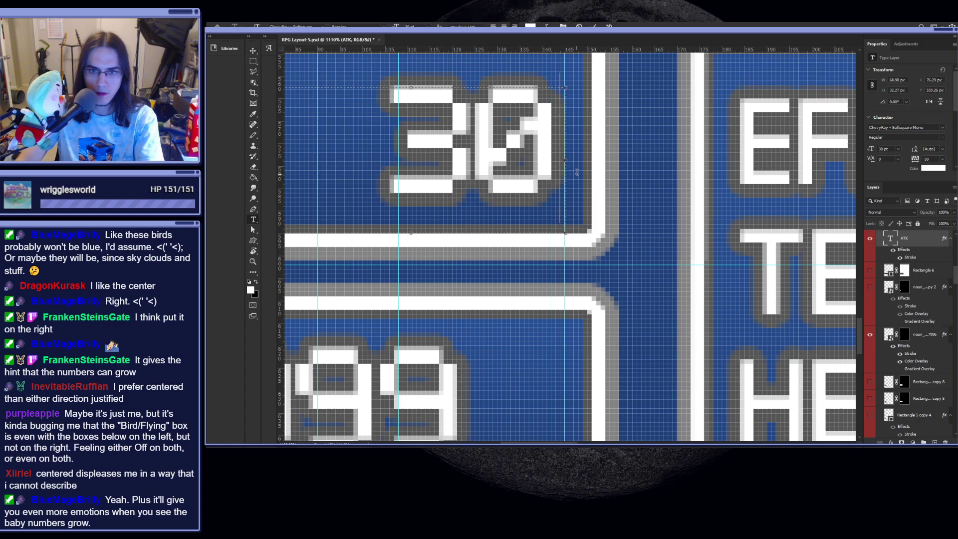
# - Extend the 999 text frame's right edge to the vertical guide and right-align the text
pyautogui.scroll(-3, 514, 306)
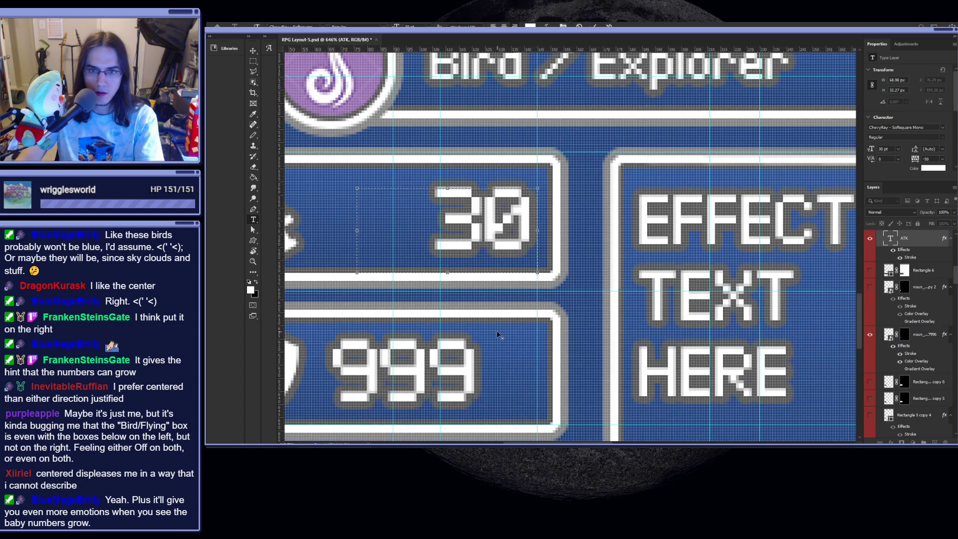
pyautogui.scroll(-1, 462, 379)
pyautogui.click(483, 349)
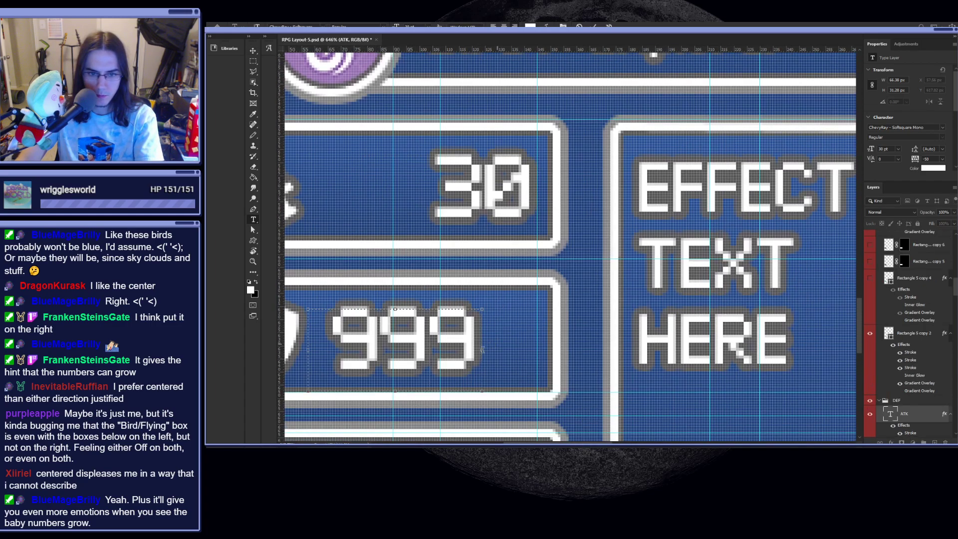
pyautogui.moveTo(482, 350); pyautogui.dragTo(538, 349)
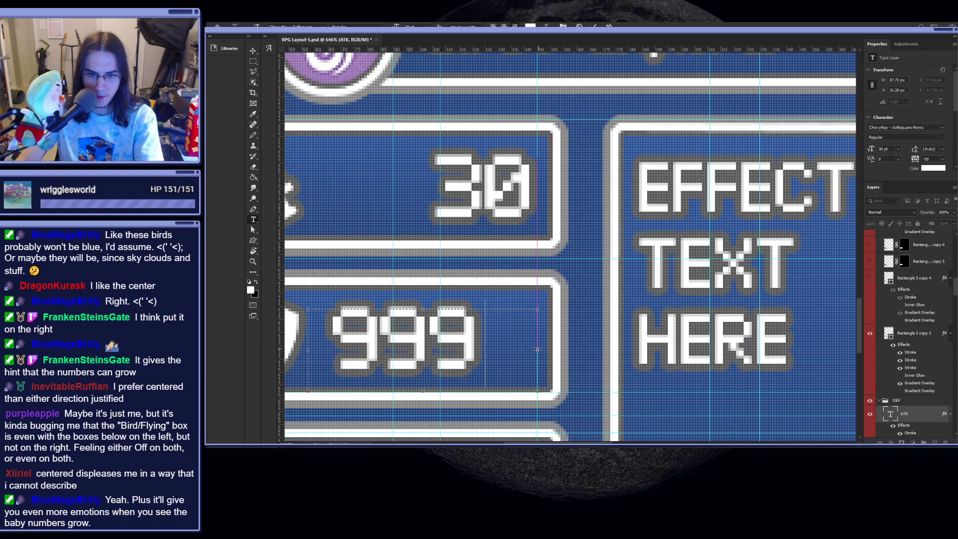
pyautogui.hotkey('ctrl', 'shift', 'r')
# - Extend the 30 text frame's left edge to line up with the left edge of the 999 frame
pyautogui.click(410, 214)
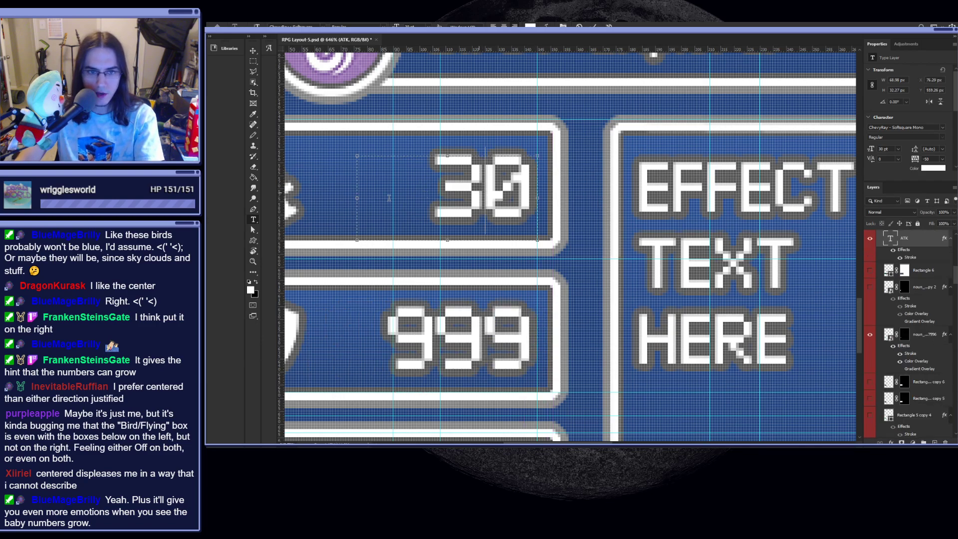
pyautogui.moveTo(325, 197); pyautogui.dragTo(308, 197)
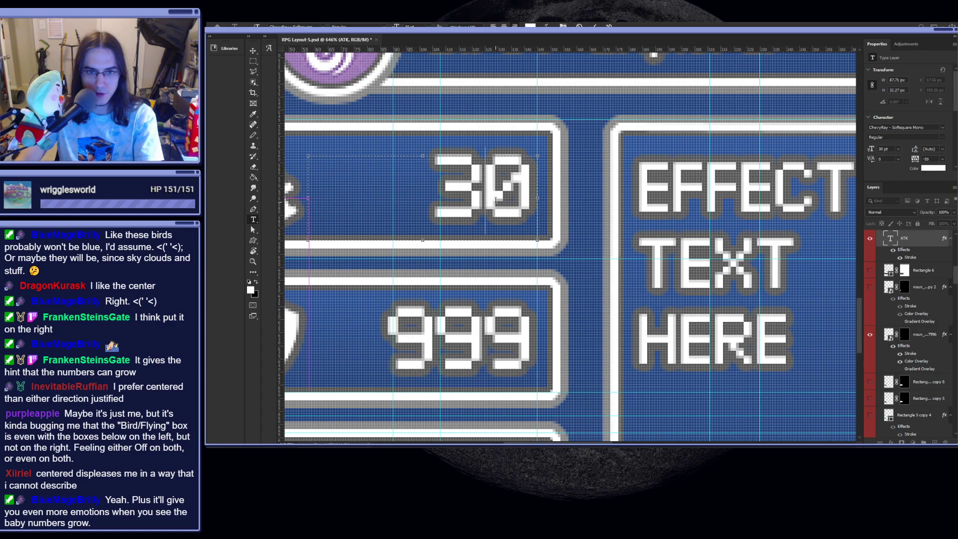
pyautogui.scroll(-3, 492, 203)
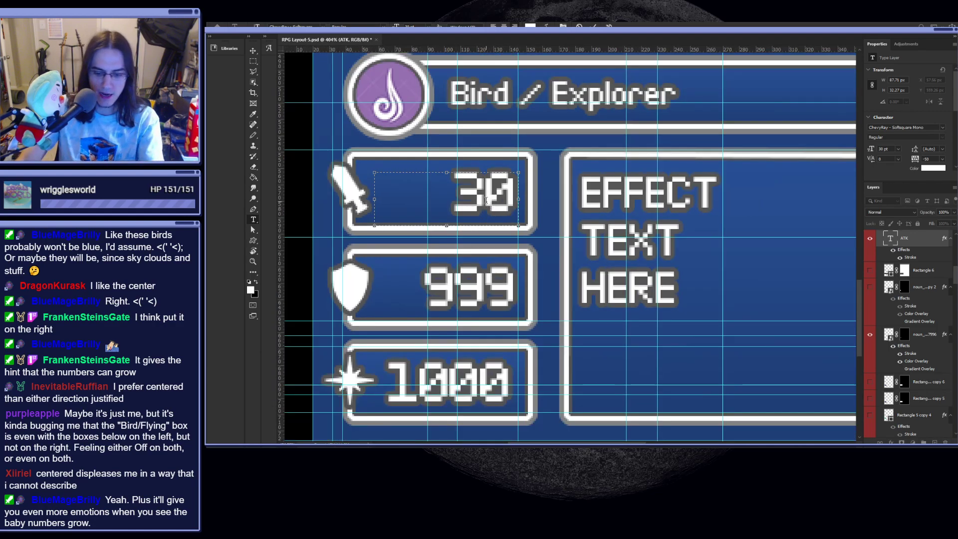
# - Test the attack stat's text with 9999, and then set it back to 30
pyautogui.hotkey('ctrl', 'a')
pyautogui.write('9999')
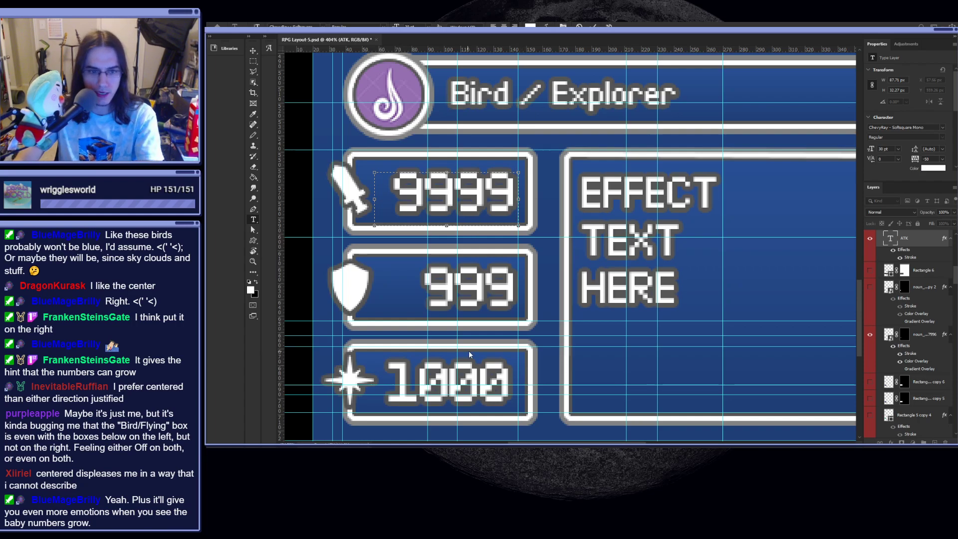
pyautogui.click(482, 381)
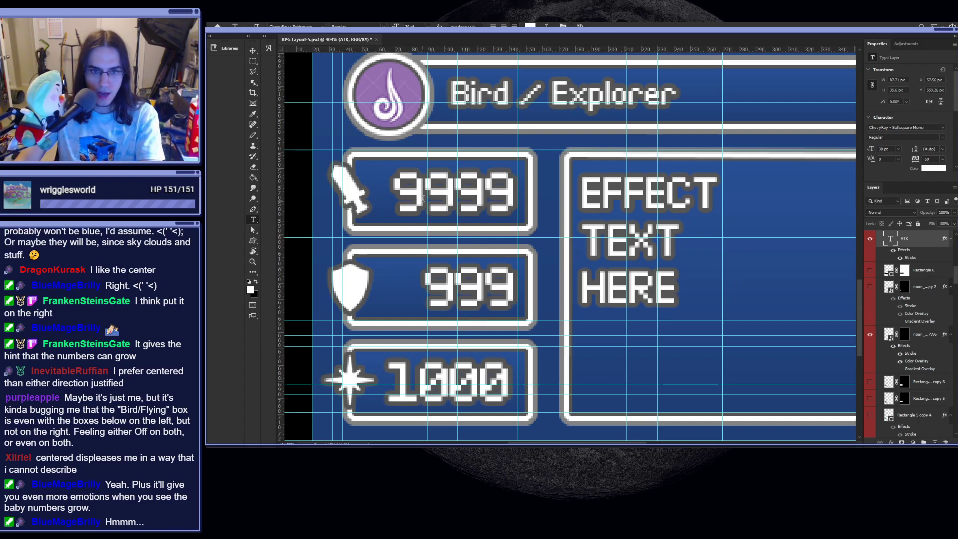
pyautogui.moveTo(393, 196); pyautogui.dragTo(534, 189)
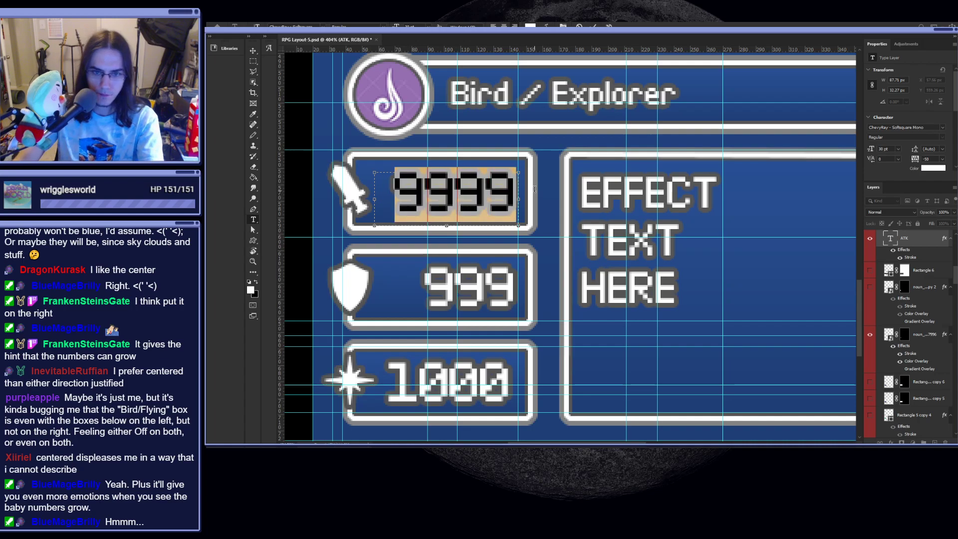
pyautogui.write('30')
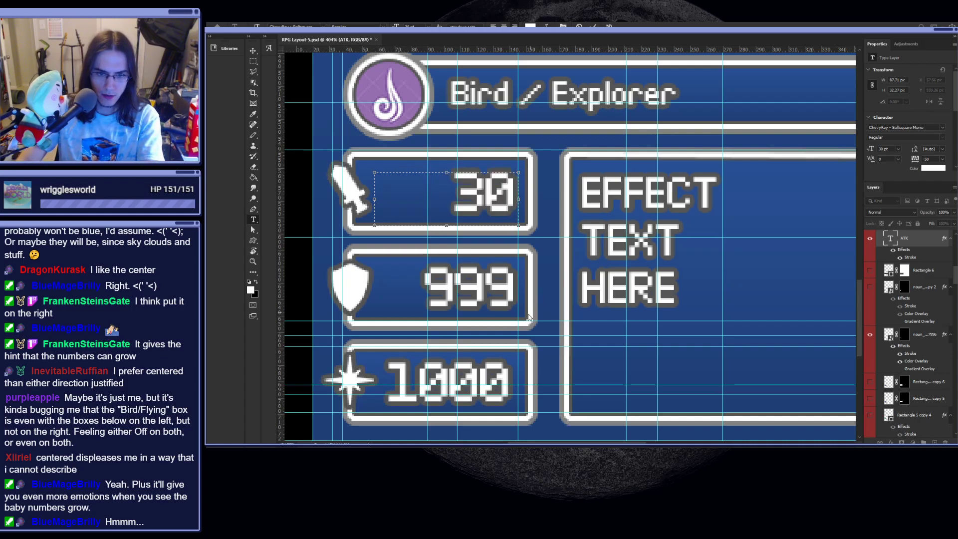
# - Replace the 999 beside the shield icon with 10
pyautogui.moveTo(423, 287); pyautogui.dragTo(567, 280)
pyautogui.write('10')
pyautogui.hotkey('ctrl', 'Return')
# - Snap the right edge of the 1000 text frame to the vertical guide and right-align its text
pyautogui.scroll(-2, 479, 379)
pyautogui.scroll(4, 479, 379)
pyautogui.moveTo(385, 334); pyautogui.dragTo(565, 332)
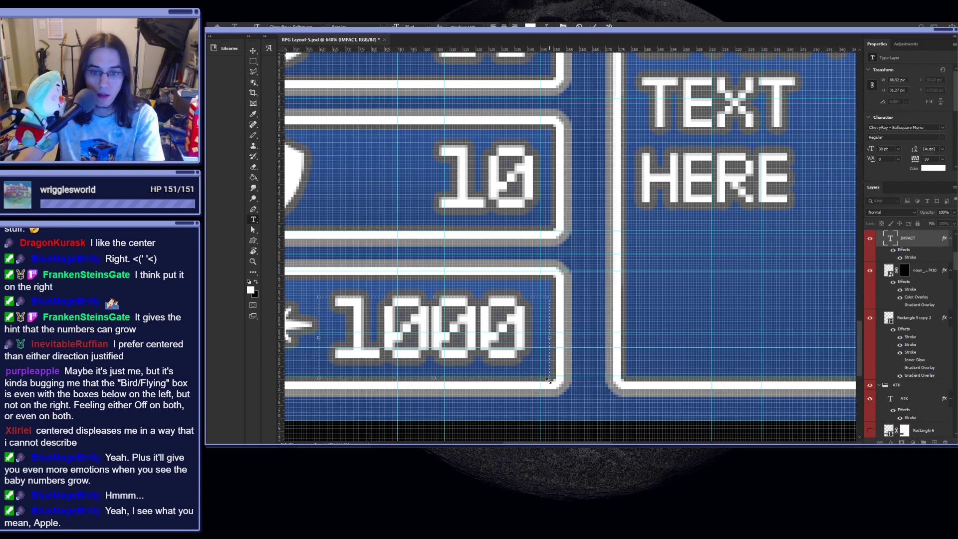
pyautogui.scroll(2, 551, 338)
pyautogui.moveTo(551, 337); pyautogui.dragTo(538, 337)
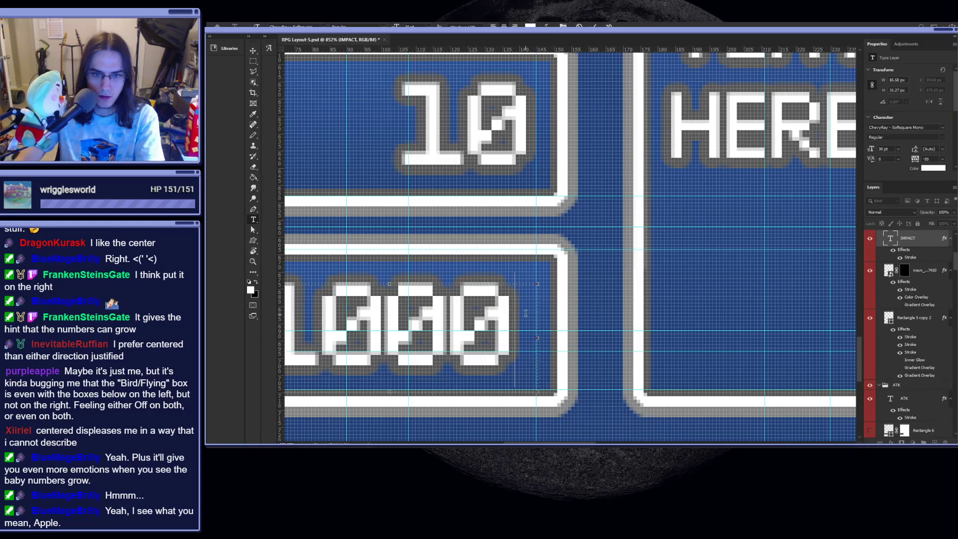
pyautogui.hotkey('ctrl', 'a')
pyautogui.hotkey('ctrl', 'shift', 'r')
pyautogui.hotkey('ctrl', 'Return')
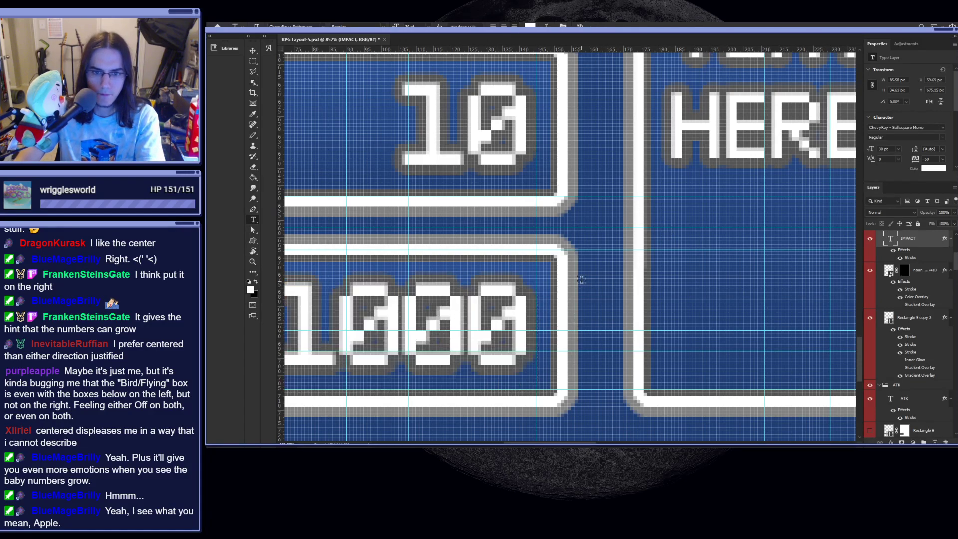
# - Hide the two gold star layers inside the hexagonal level badge beside the Windhopper name
pyautogui.scroll(-4, 582, 279)
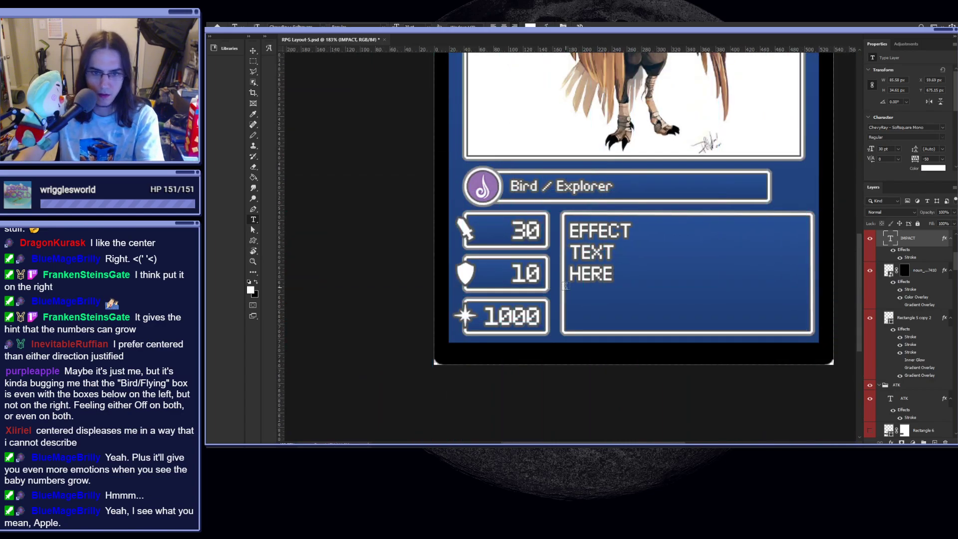
pyautogui.scroll(-2, 564, 287)
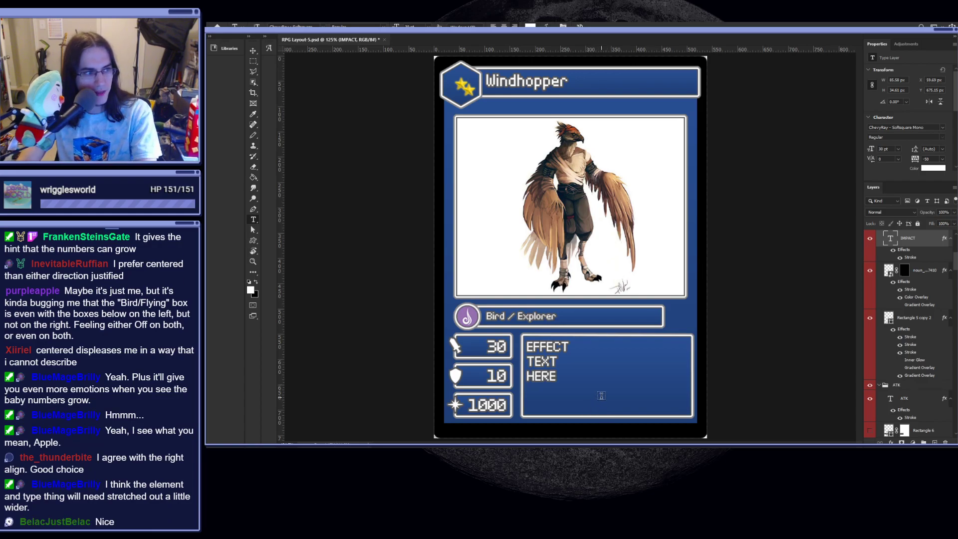
pyautogui.scroll(5, 601, 395)
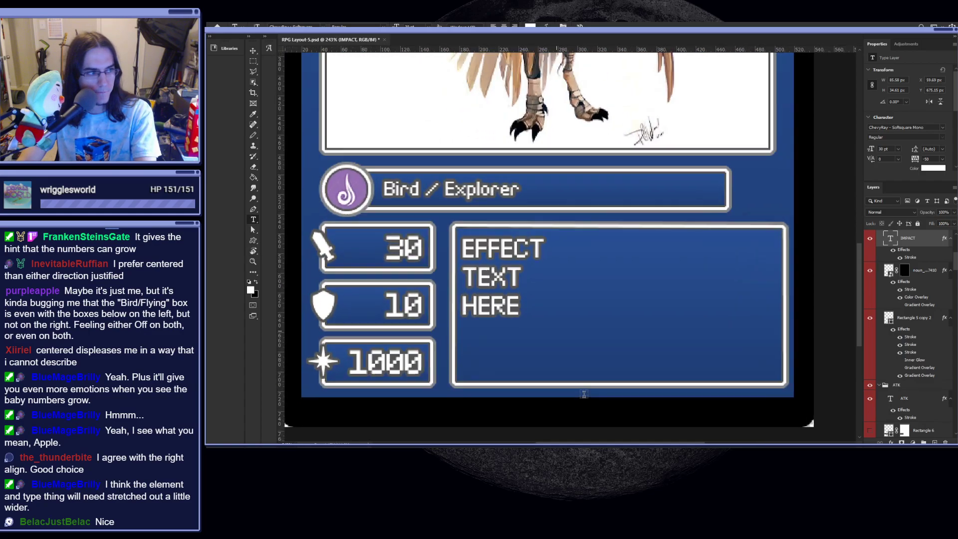
pyautogui.scroll(-6, 584, 394)
pyautogui.press('v')
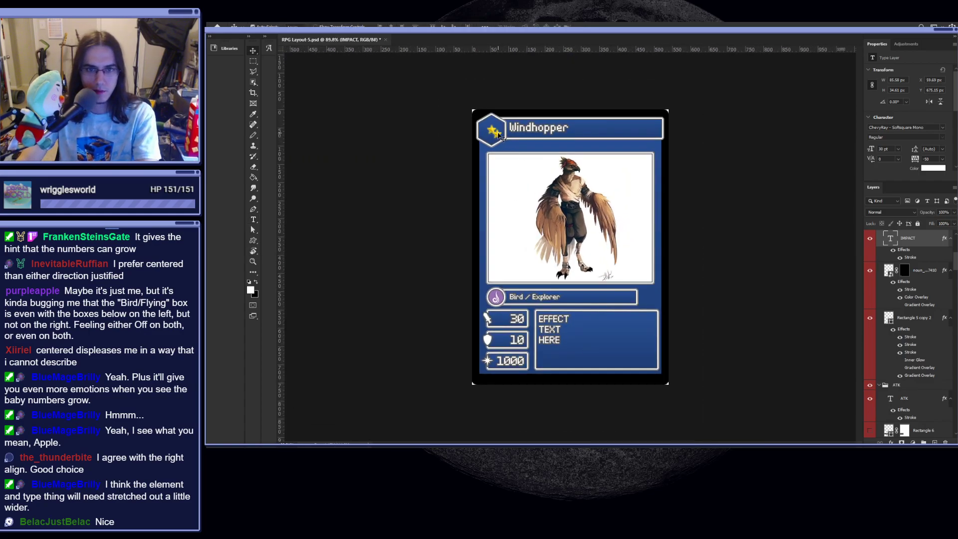
pyautogui.click(499, 135)
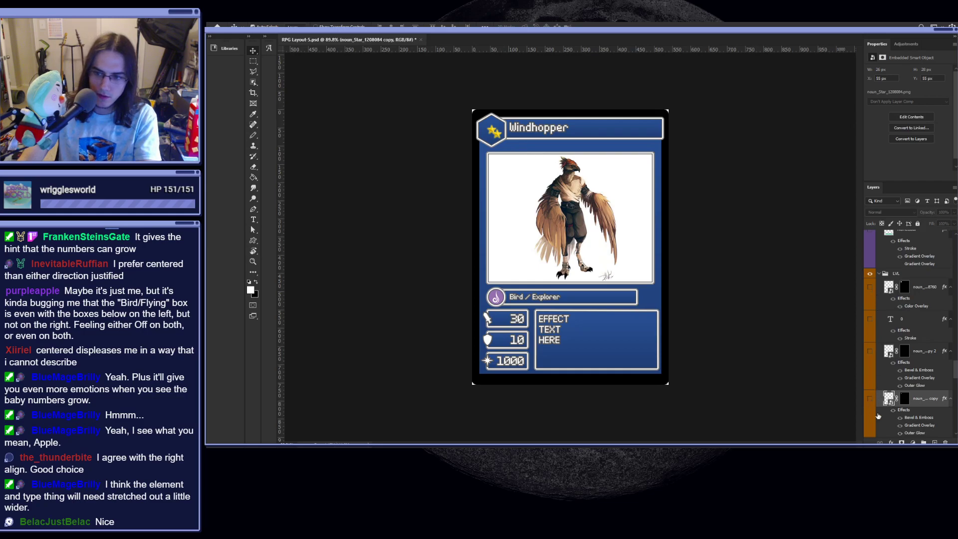
pyautogui.scroll(-2, 878, 416)
pyautogui.click(869, 381)
pyautogui.scroll(-2, 557, 369)
pyautogui.scroll(2, 557, 369)
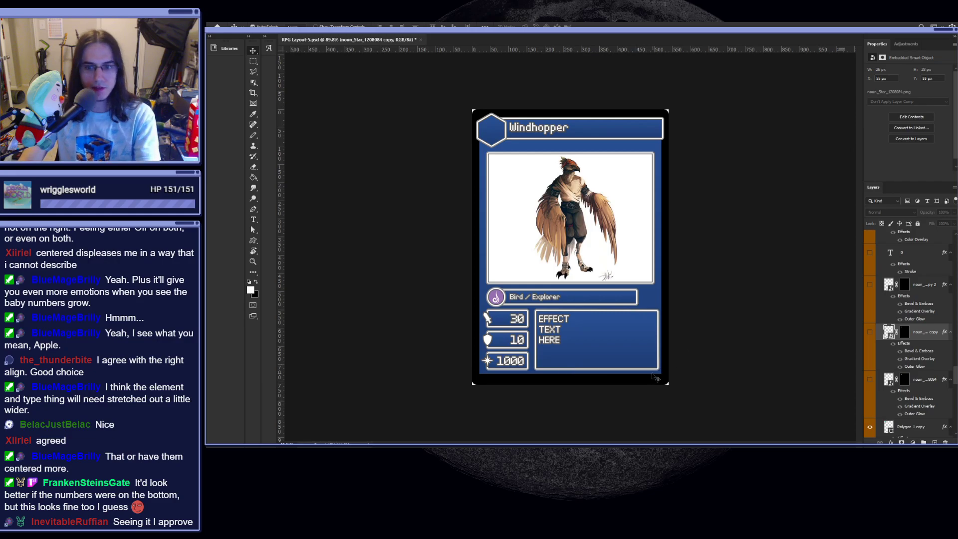
# - Narrow the effect text box slightly by moving its right edge inward with the guides shown, and then hide the guides
pyautogui.scroll(8, 665, 371)
pyautogui.scroll(-1, 699, 305)
pyautogui.scroll(3, 704, 338)
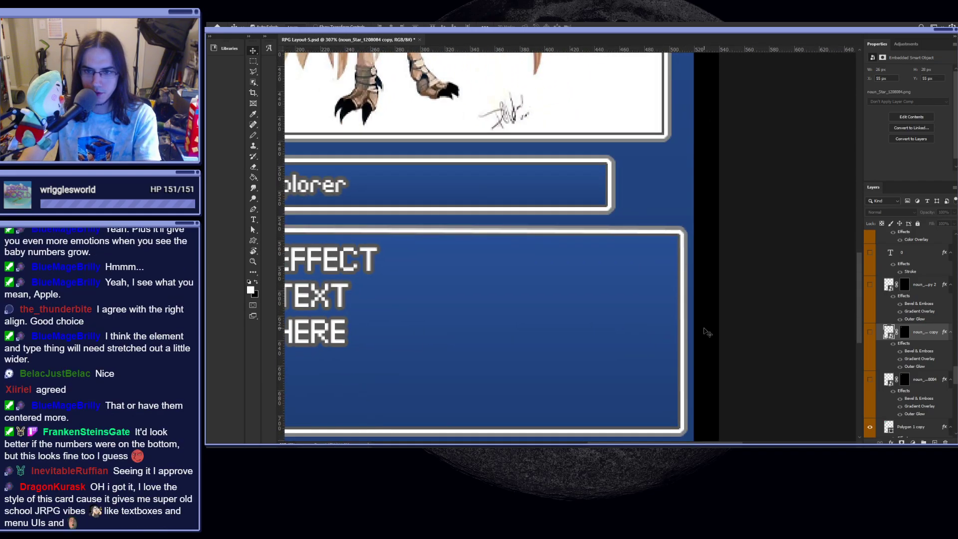
pyautogui.click(684, 291)
pyautogui.scroll(-1, 693, 306)
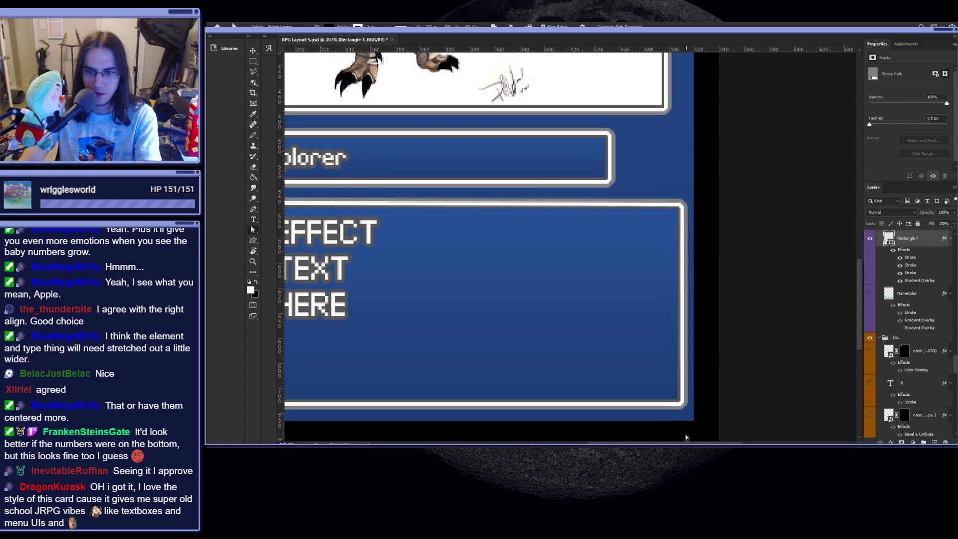
pyautogui.hotkey('ctrl', ';')
pyautogui.press('a')
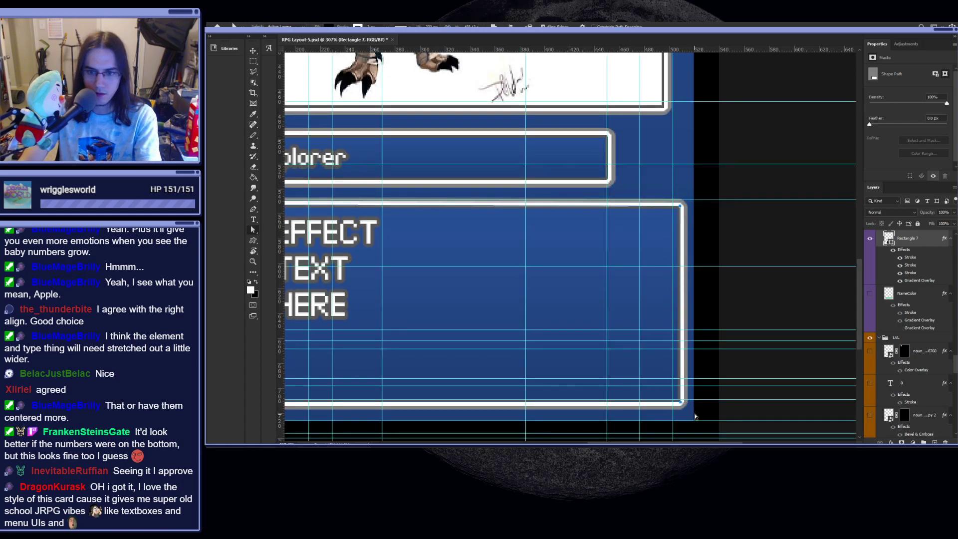
pyautogui.moveTo(675, 403); pyautogui.dragTo(672, 405)
pyautogui.click(780, 231)
pyautogui.hotkey('ctrl', ';')
pyautogui.hotkey('ctrl', '0')
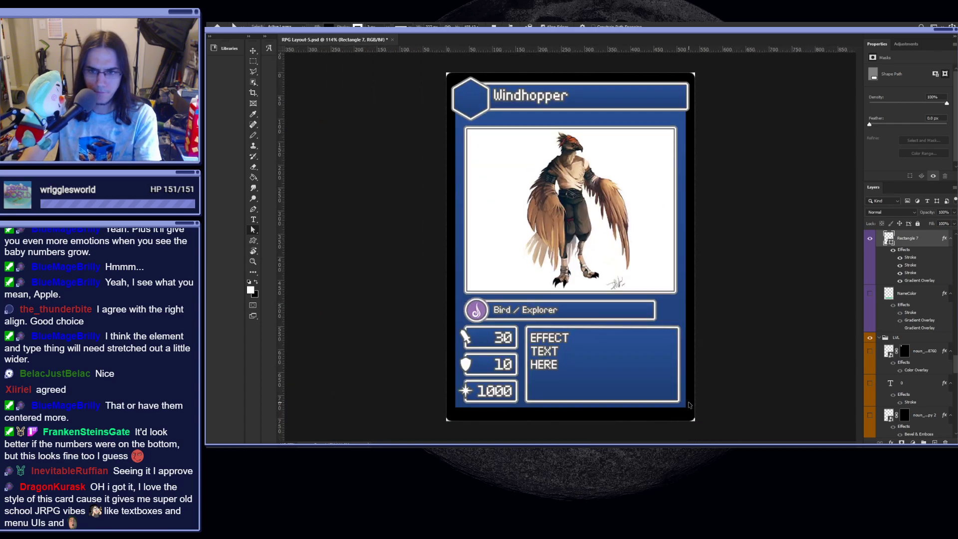
# - Nudge the purple element icon at the start of the Bird / Explorer bar to Y 476 px
pyautogui.scroll(-2, 623, 420)
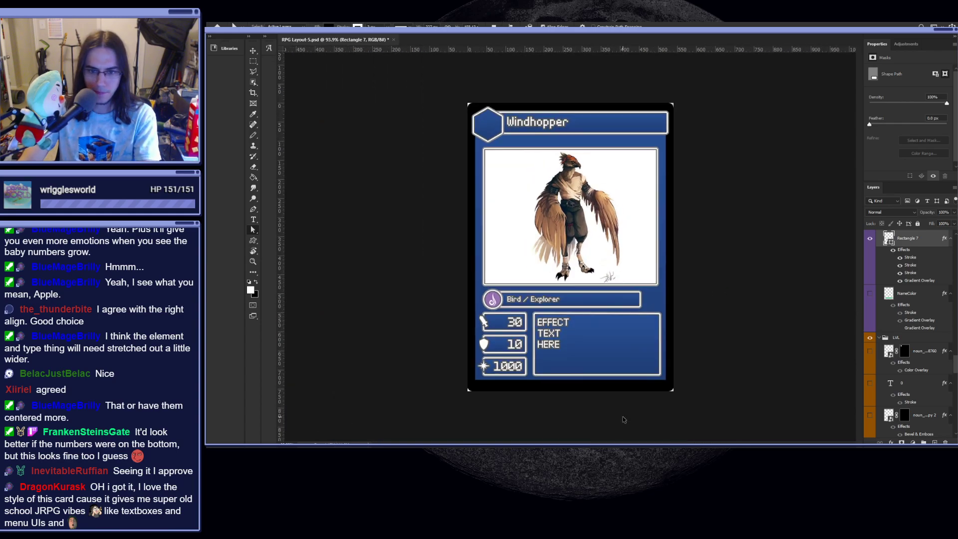
pyautogui.scroll(1, 624, 420)
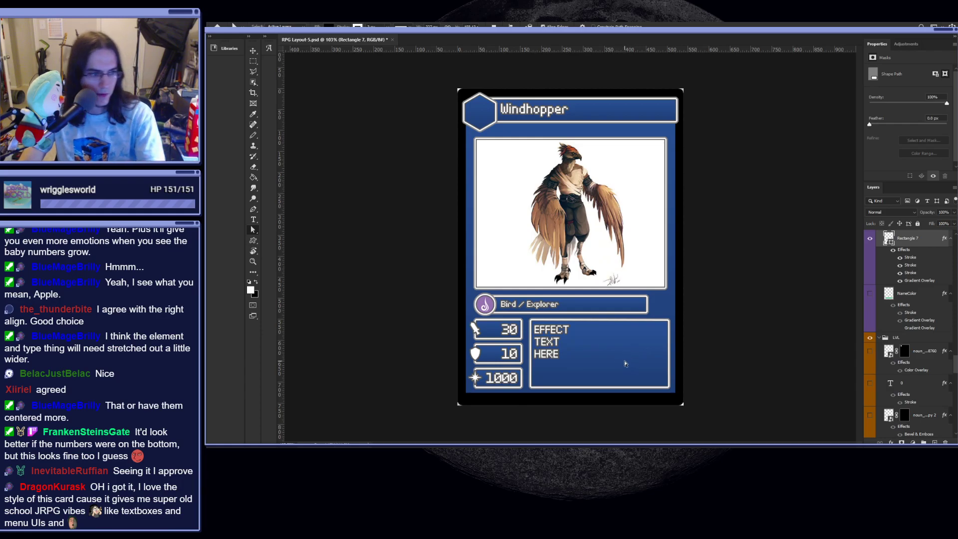
pyautogui.scroll(2, 625, 363)
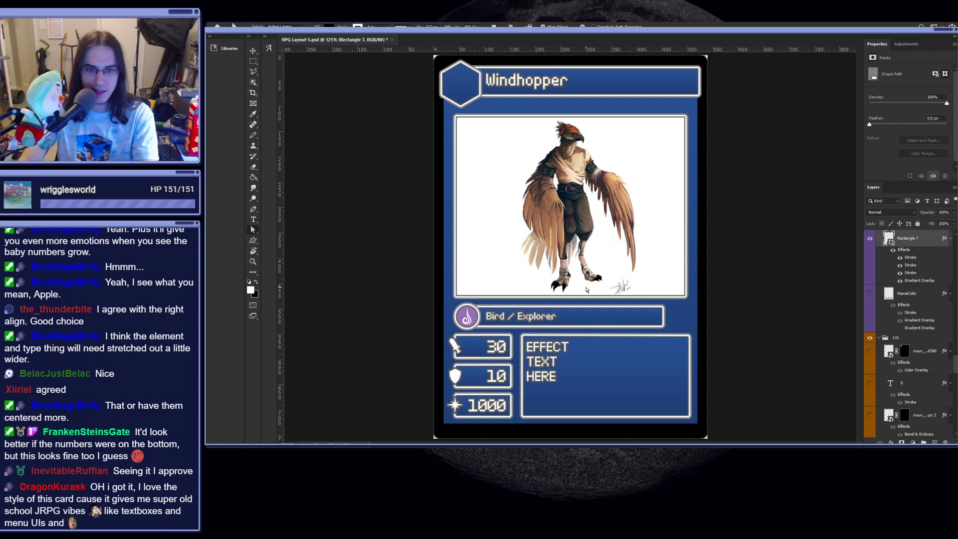
pyautogui.press('v')
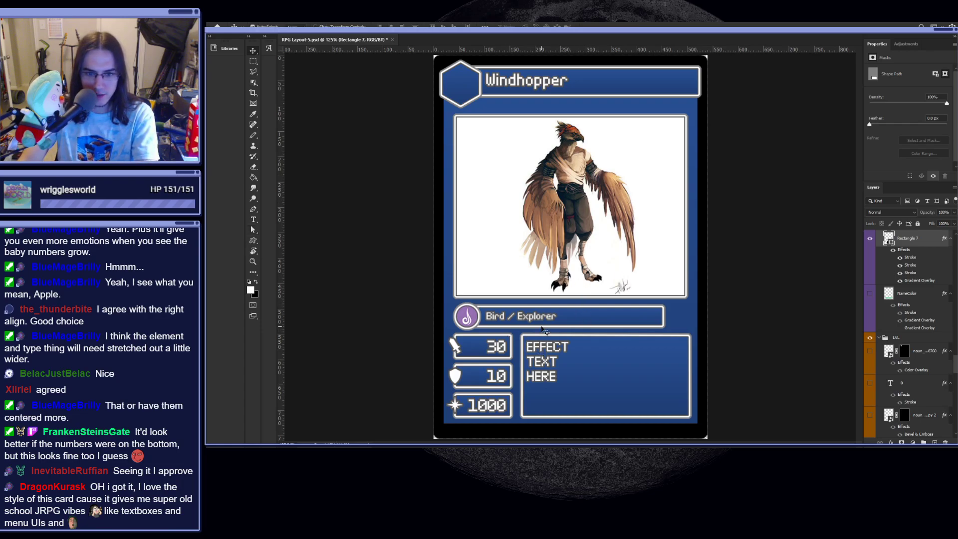
pyautogui.click(468, 319)
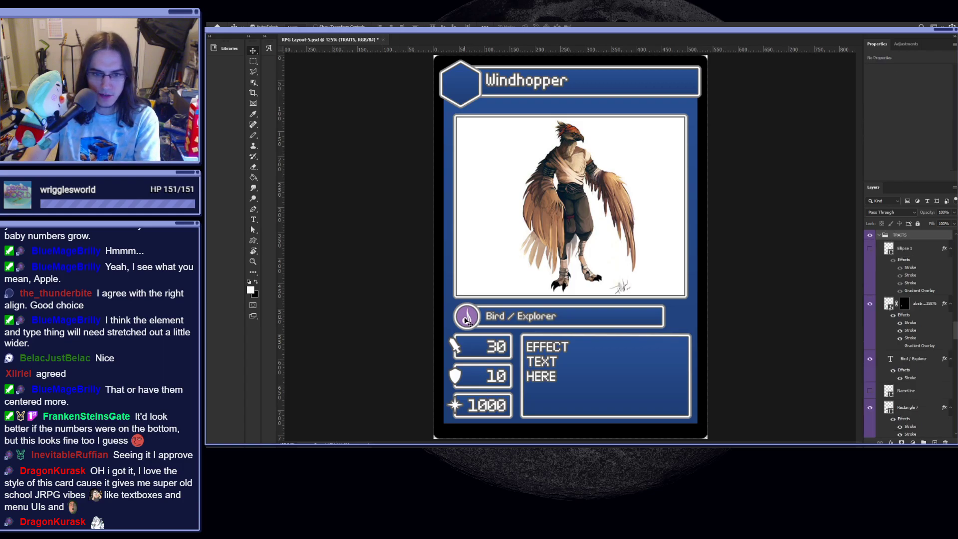
pyautogui.moveTo(469, 322)
pyautogui.mouseDown()
pyautogui.moveTo(680, 344)
pyautogui.moveTo(511, 343)
pyautogui.moveTo(467, 318)
pyautogui.mouseUp()
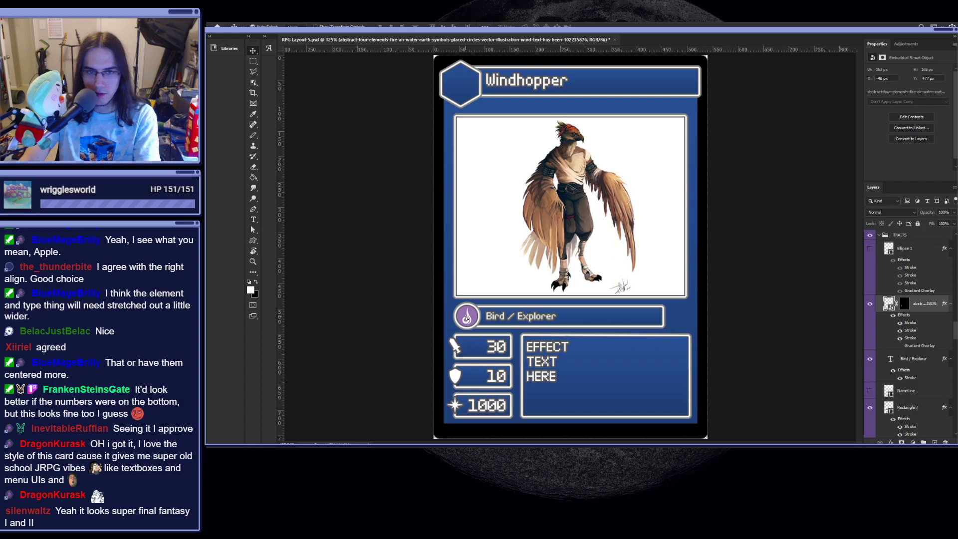
pyautogui.moveTo(466, 318); pyautogui.dragTo(467, 319)
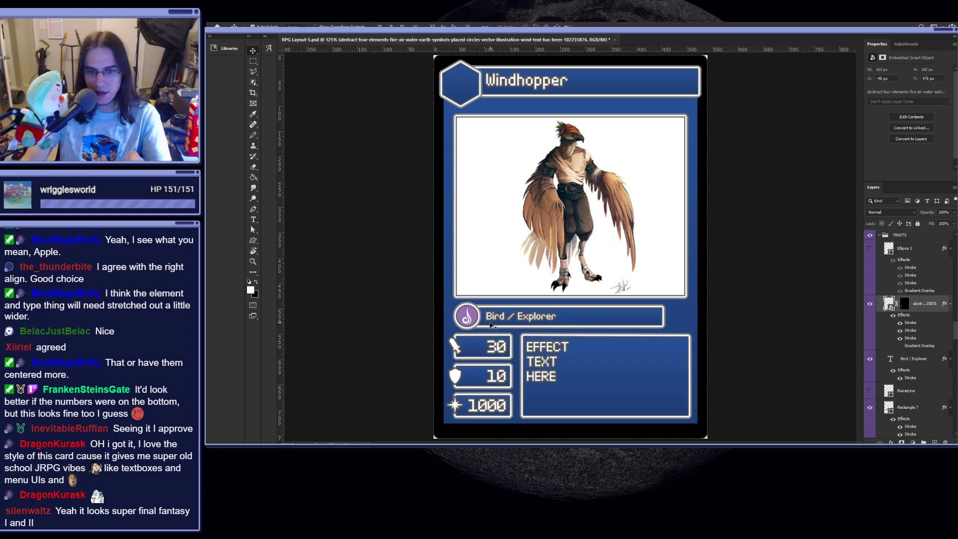
# - Examine how the Bird / Explorer bar lines up with the artwork frame, stat boxes and effect box
pyautogui.scroll(2, 468, 325)
pyautogui.scroll(-2, 466, 323)
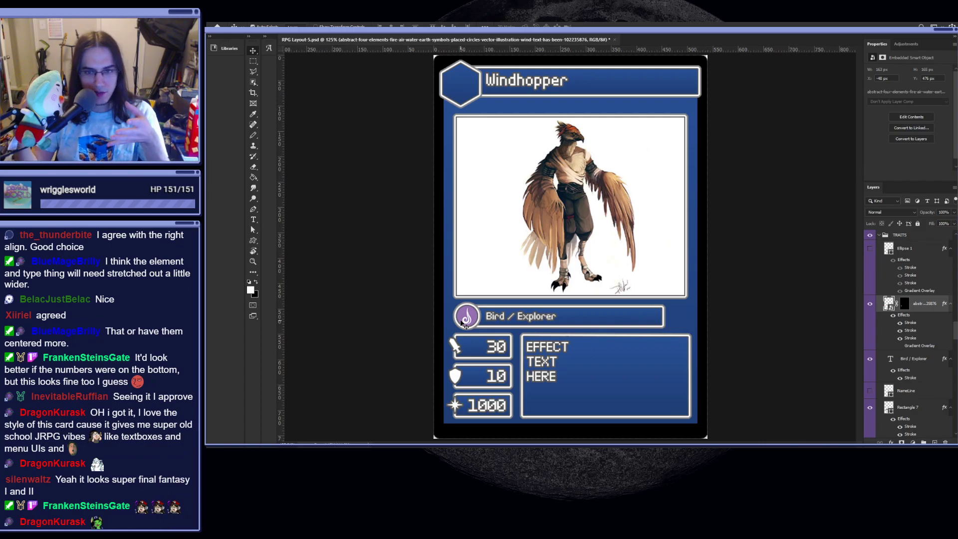
pyautogui.scroll(2, 463, 324)
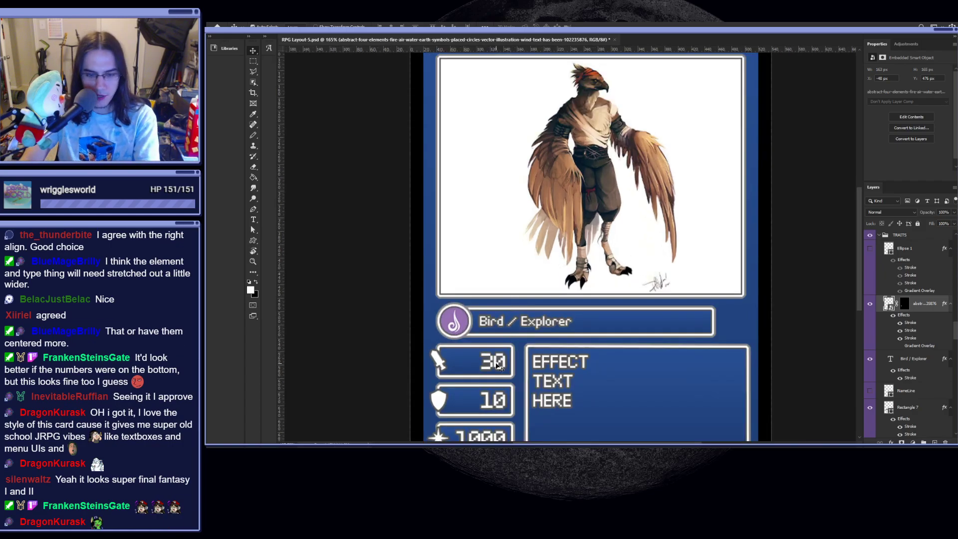
pyautogui.press('m')
pyautogui.moveTo(432, 304); pyautogui.dragTo(722, 337)
pyautogui.hotkey('ctrl', 'd')
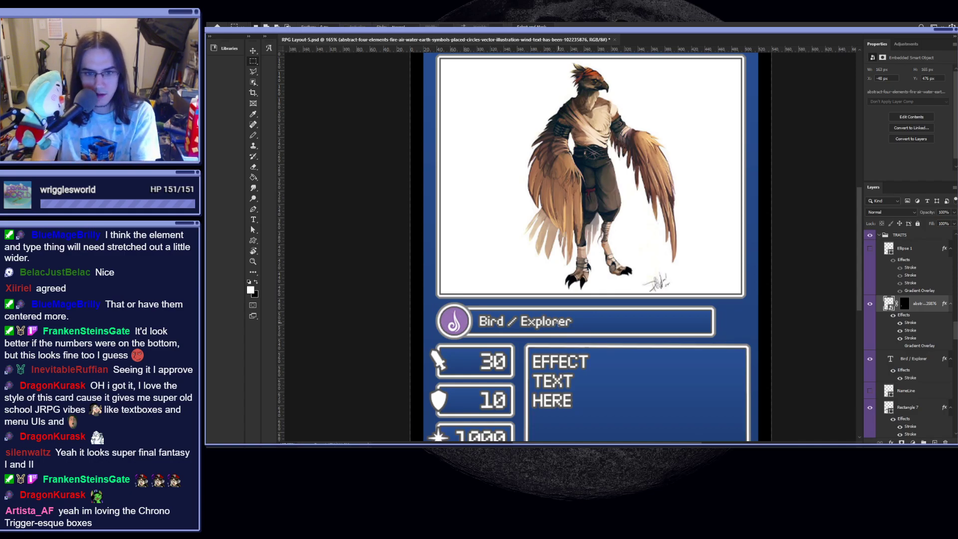
pyautogui.scroll(-2, 558, 321)
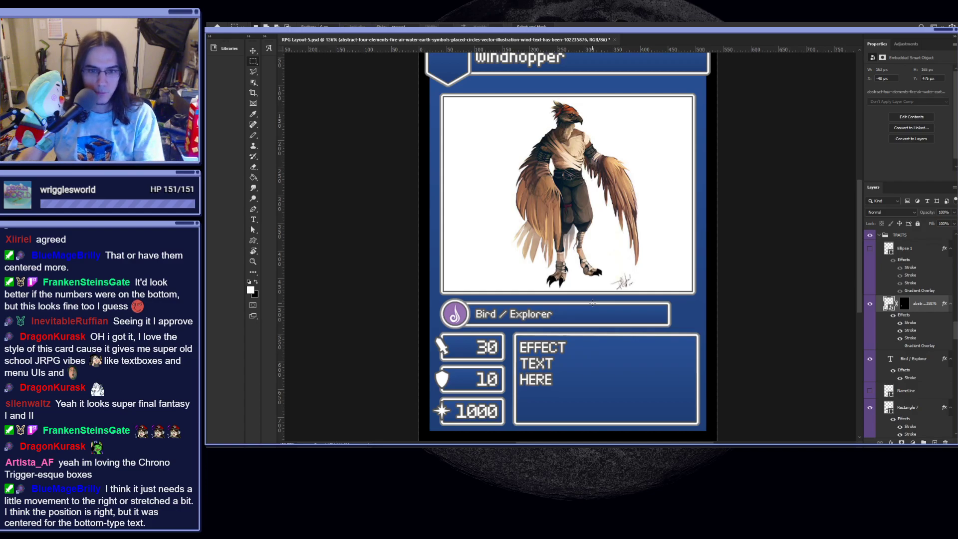
pyautogui.scroll(-4, 561, 324)
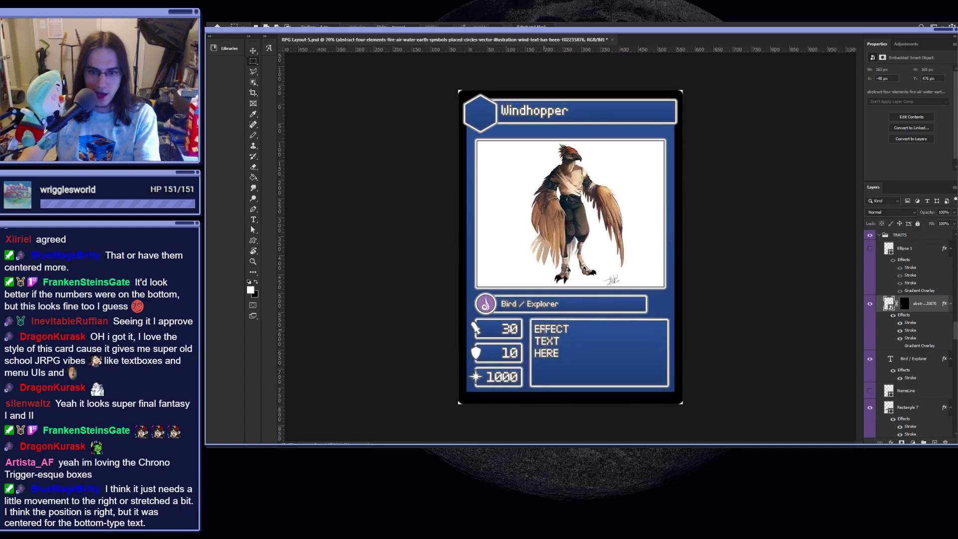
pyautogui.scroll(4, 543, 328)
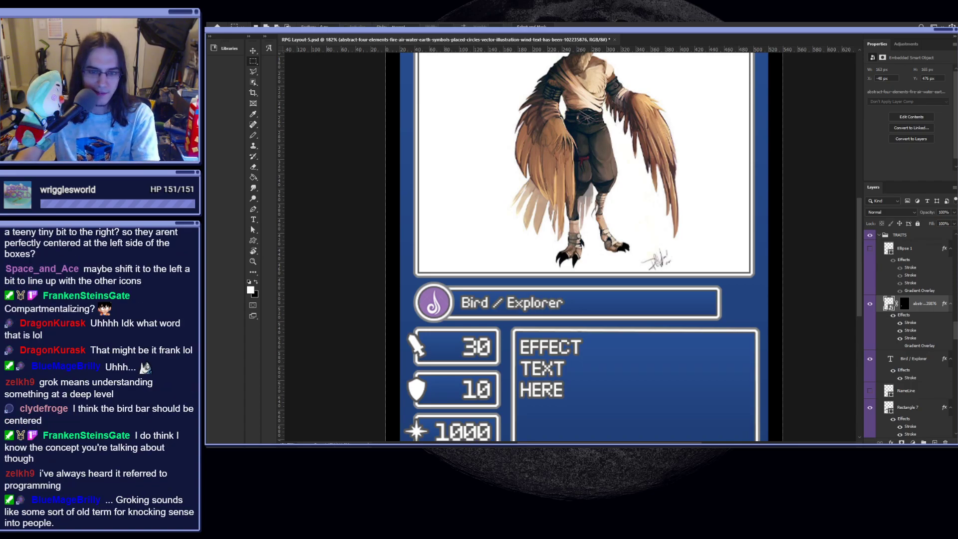
pyautogui.press('v')
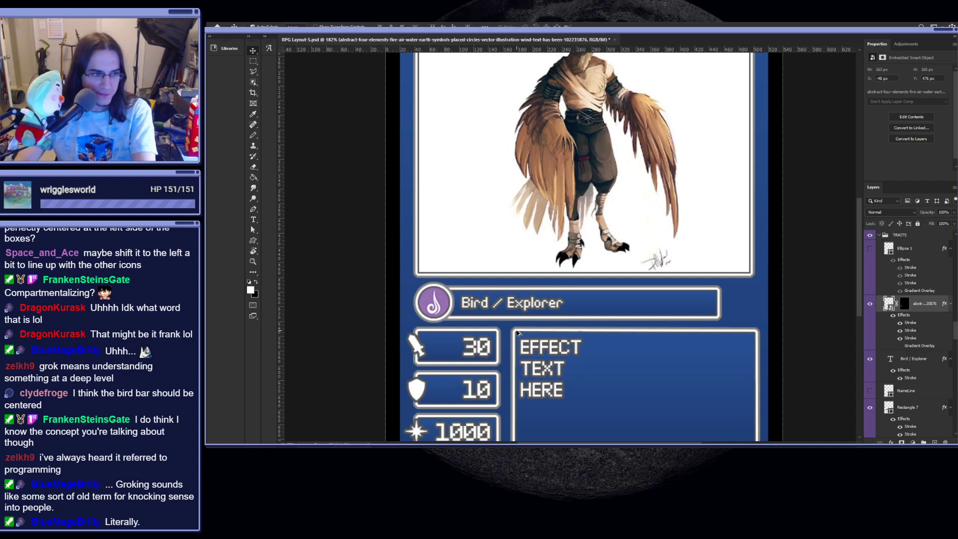
pyautogui.scroll(-3, 519, 333)
pyautogui.scroll(2, 538, 359)
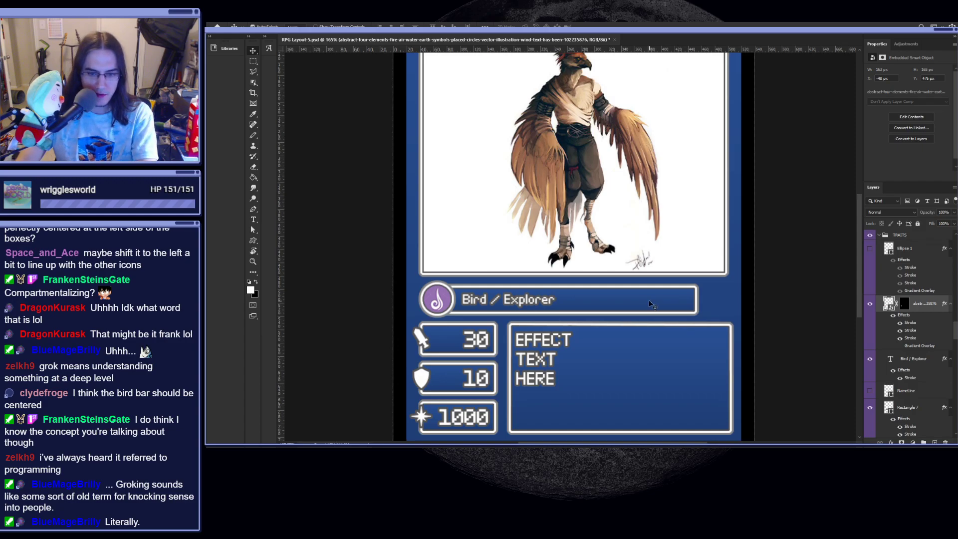
# - Show the hidden cover rectangle layer Rectangle 5 copy 6 in the DEF group and duplicate it
pyautogui.scroll(-2, 650, 304)
pyautogui.scroll(5, 623, 285)
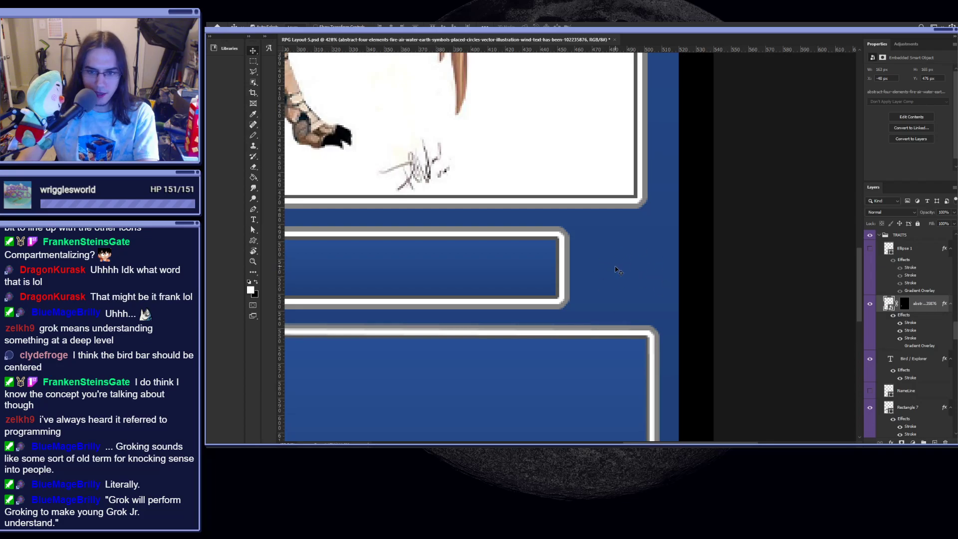
pyautogui.click(626, 262)
pyautogui.click(927, 378)
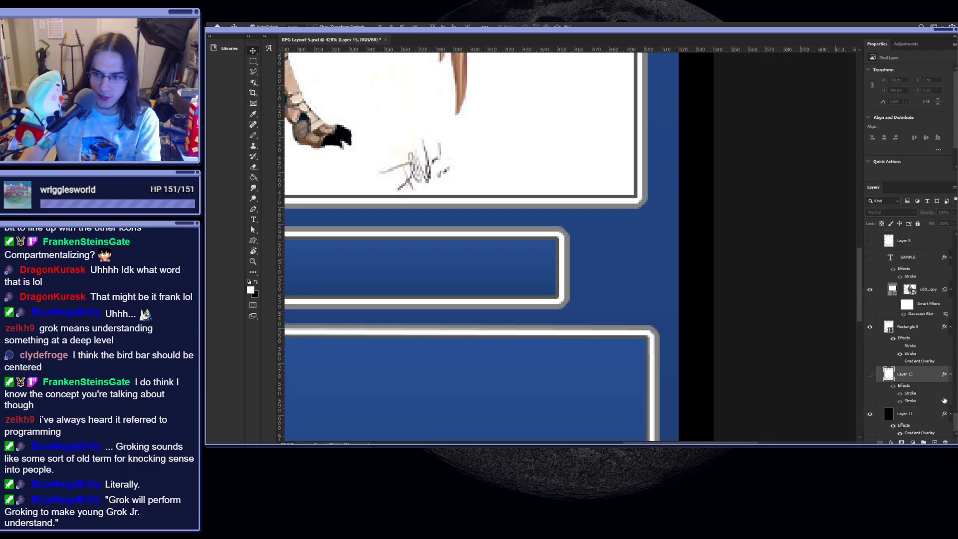
pyautogui.scroll(5, 918, 349)
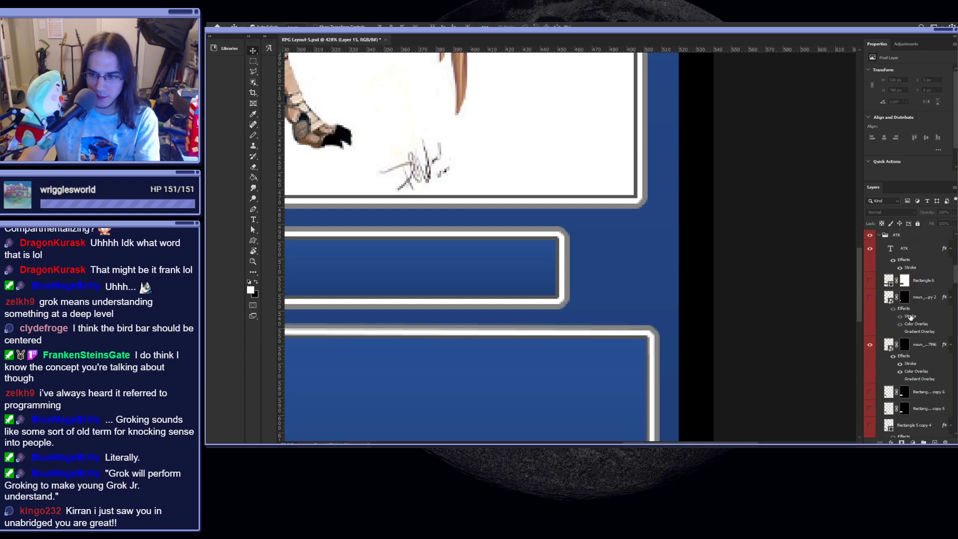
pyautogui.scroll(-3, 903, 345)
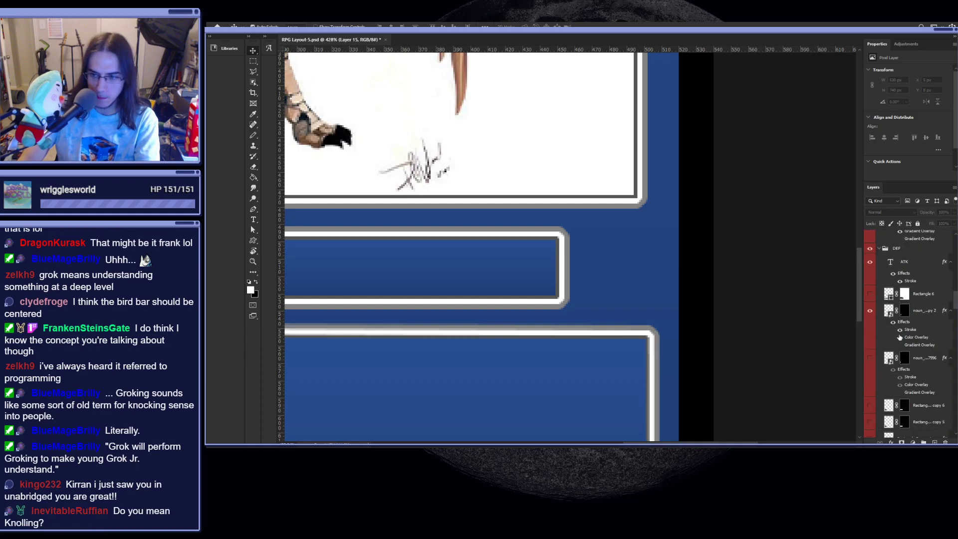
pyautogui.click(874, 311)
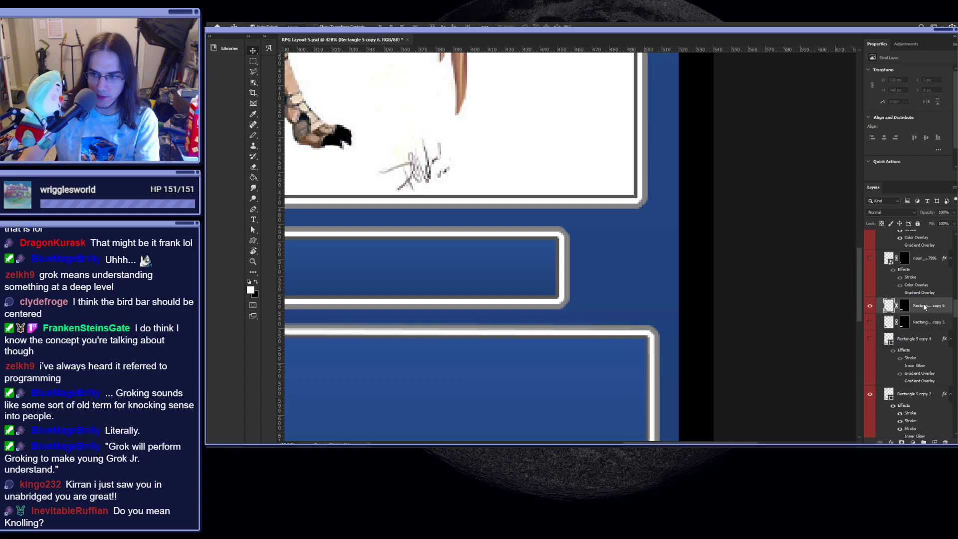
pyautogui.hotkey('ctrl', 'j')
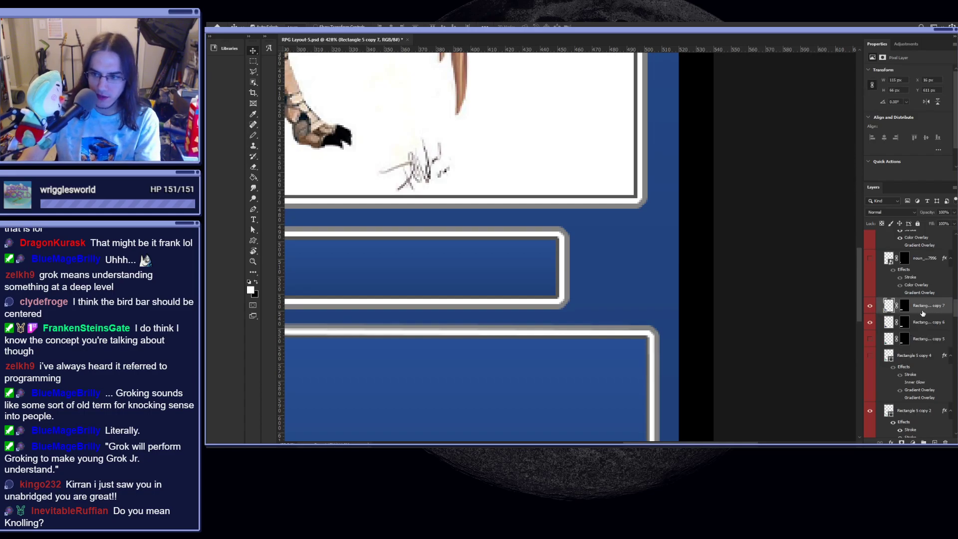
# - Move the duplicated cover rectangle into the TRAITS group, directly below the Rectangle 7 layer
pyautogui.scroll(-6, 929, 340)
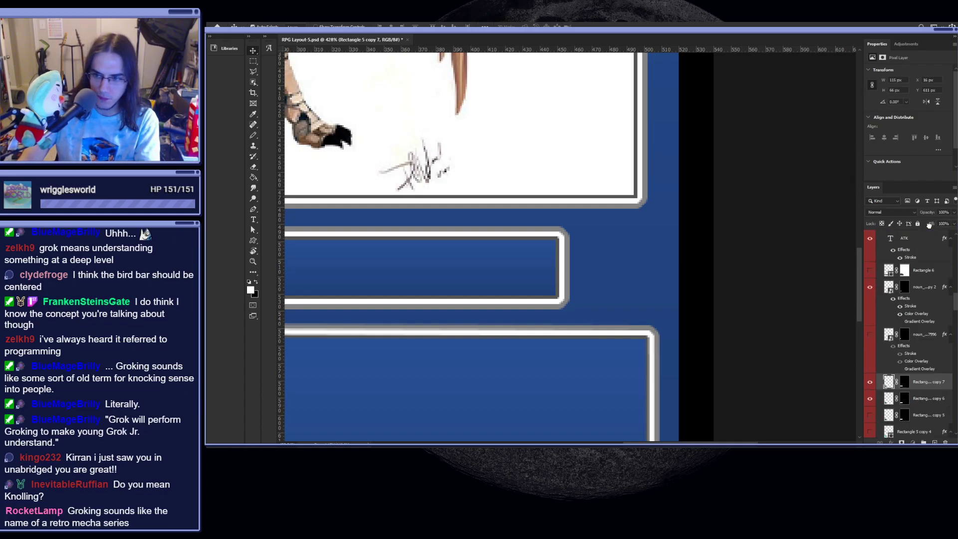
pyautogui.scroll(-10, 931, 368)
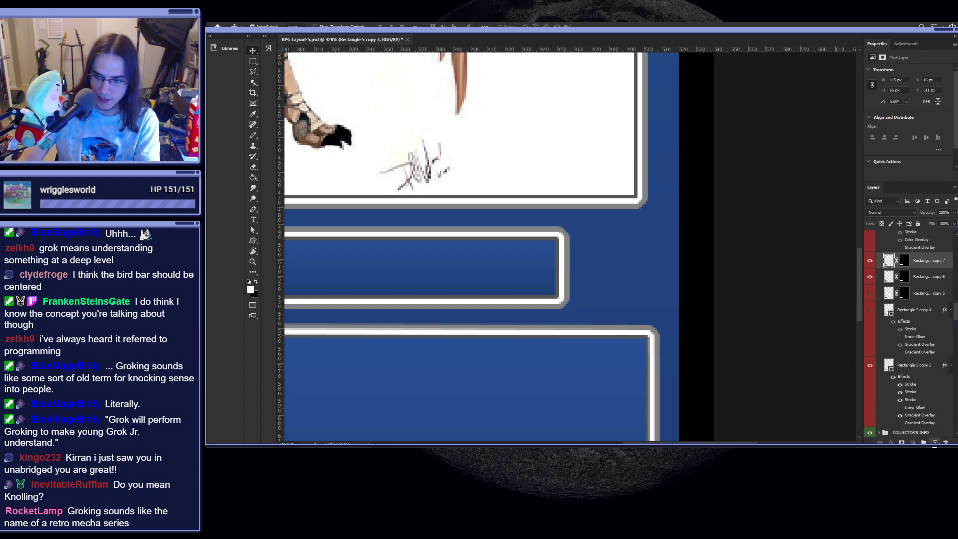
pyautogui.moveTo(935, 446); pyautogui.dragTo(929, 374)
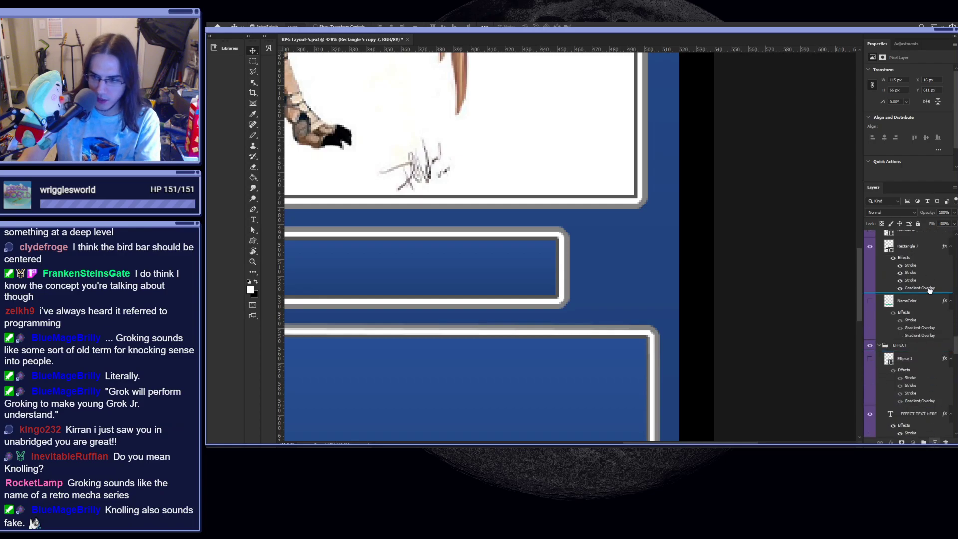
pyautogui.scroll(-5, 635, 205)
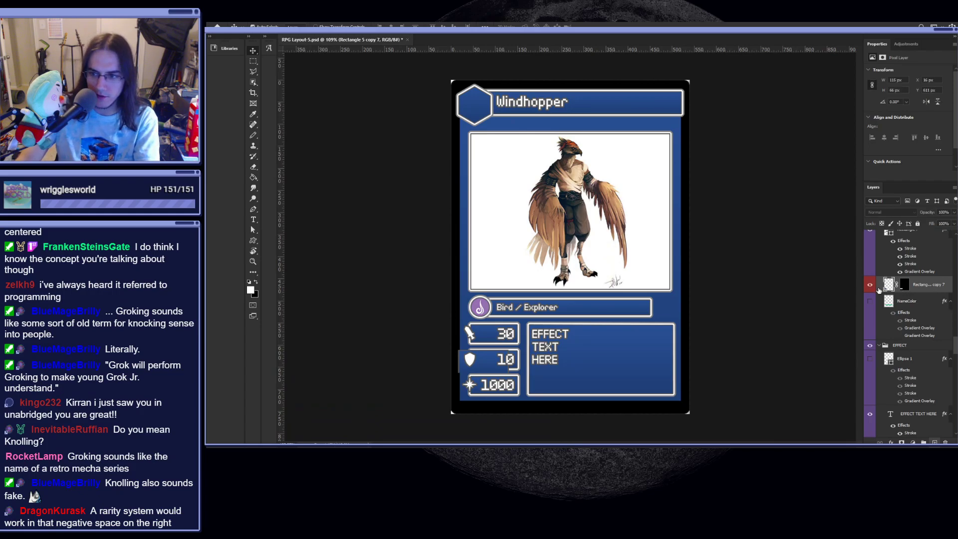
# - Try to shift the duplicated rectangle onto the far end of the Bird / Explorer bar, and delete the duplicate
pyautogui.hotkey('ctrl', 't')
pyautogui.moveTo(487, 372); pyautogui.dragTo(661, 312)
pyautogui.press('Return')
pyautogui.press('Delete')
pyautogui.scroll(10, 928, 372)
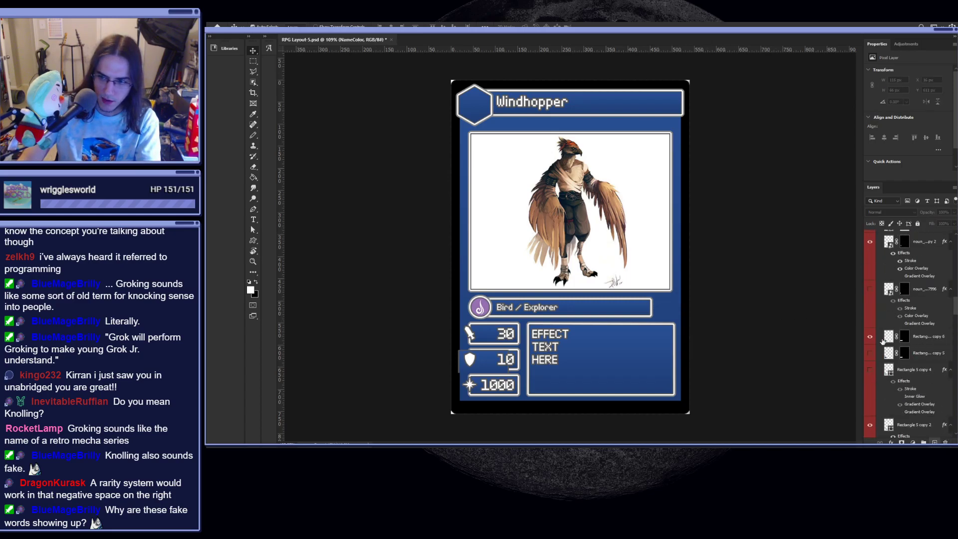
# - Undo the deletion and relocation of the duplicated rectangle, returning it to the DEF group
pyautogui.scroll(3, 901, 319)
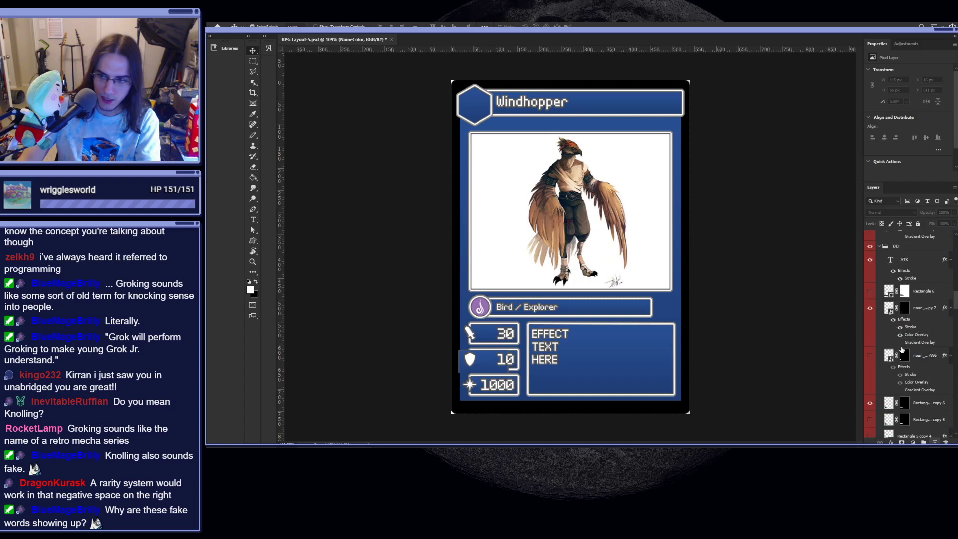
pyautogui.scroll(-10, 900, 374)
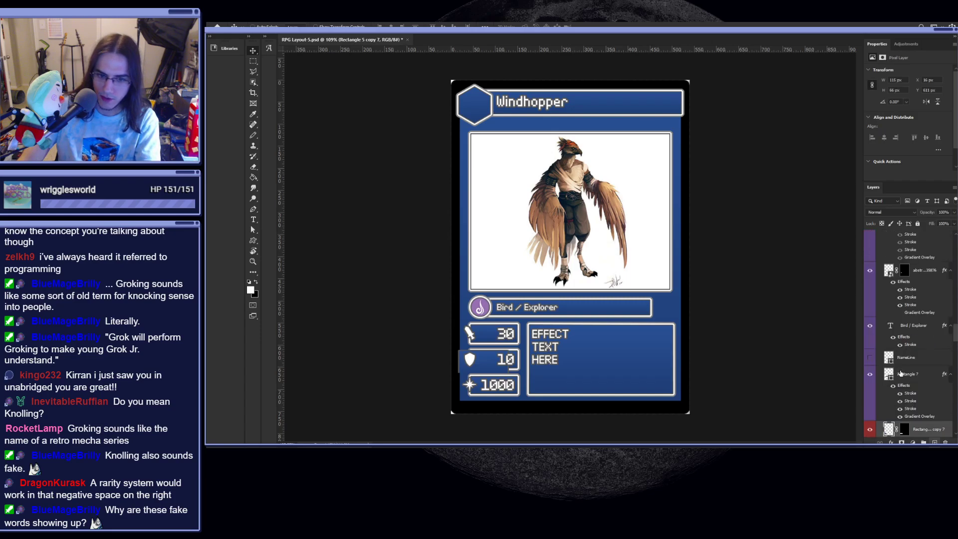
pyautogui.click(900, 374)
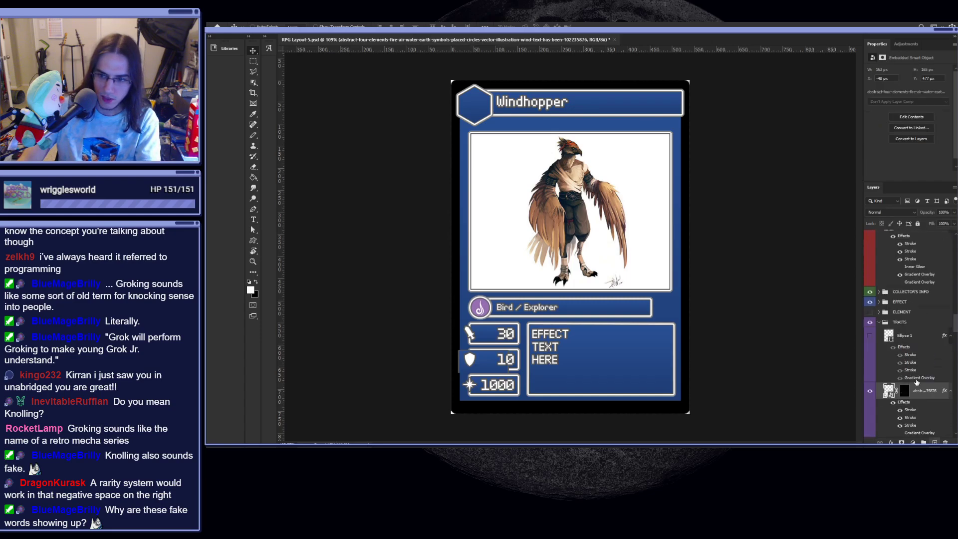
pyautogui.press('Up')
pyautogui.hotkey('ctrl', 'z')
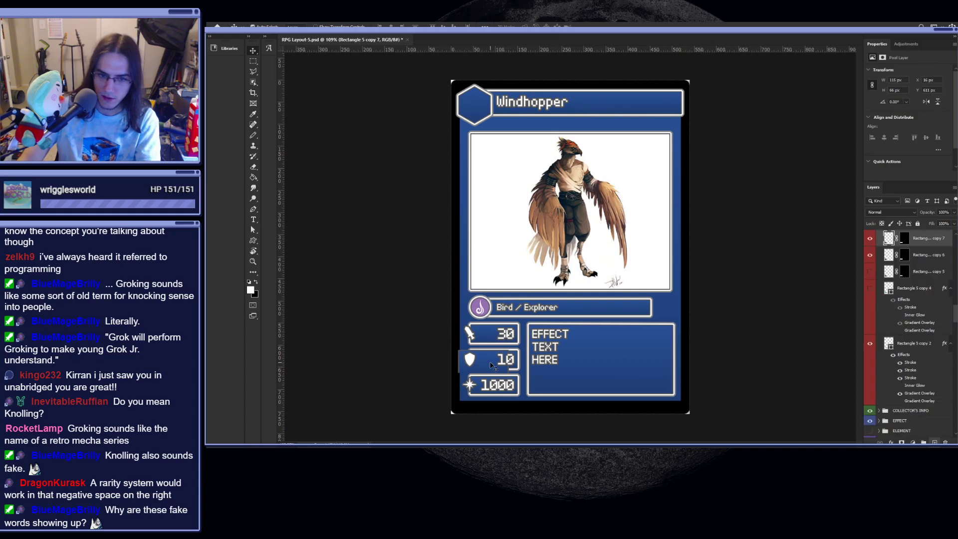
# - Examine the patch over the shield stat box, toggling DEF layers to find which ones cover the frame
pyautogui.scroll(1, 869, 274)
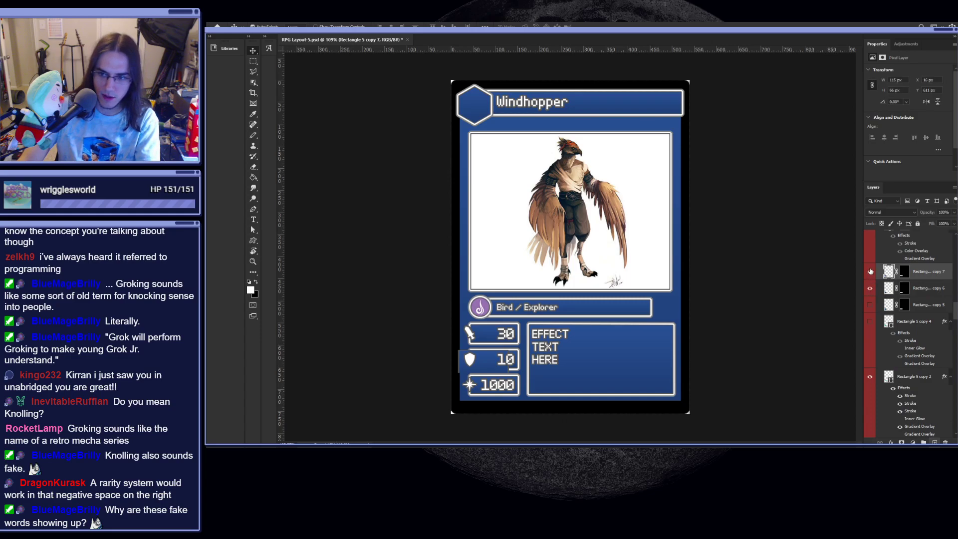
pyautogui.scroll(3, 479, 360)
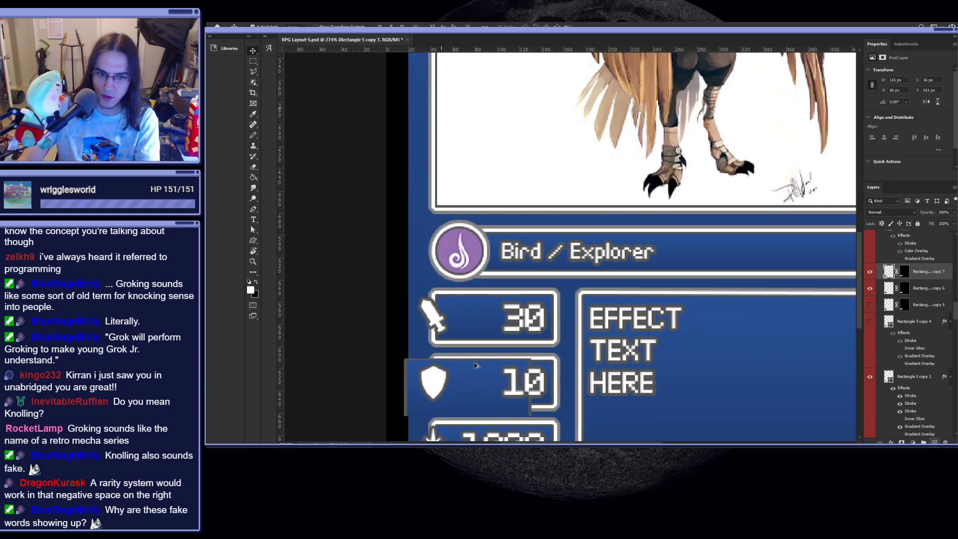
pyautogui.scroll(2, 475, 366)
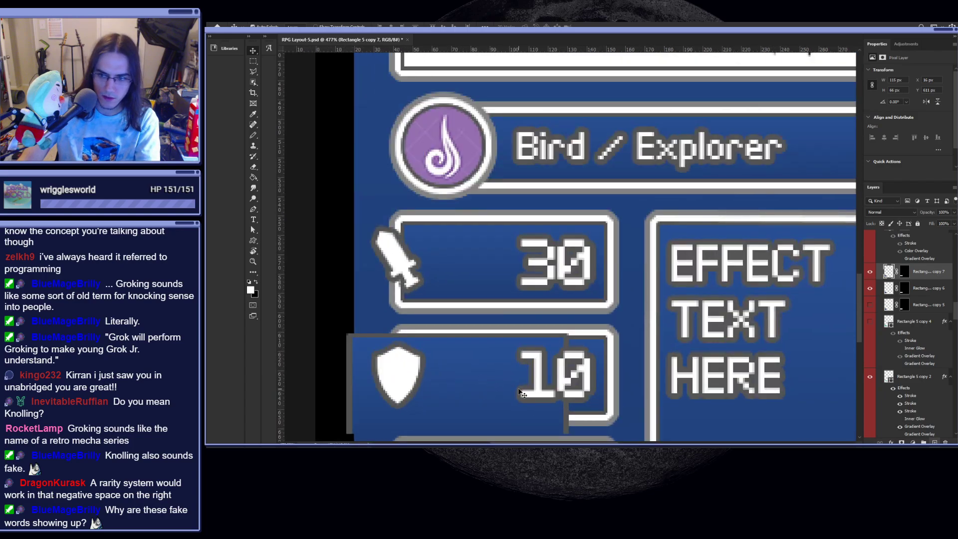
pyautogui.scroll(3, 887, 289)
pyautogui.scroll(1, 881, 296)
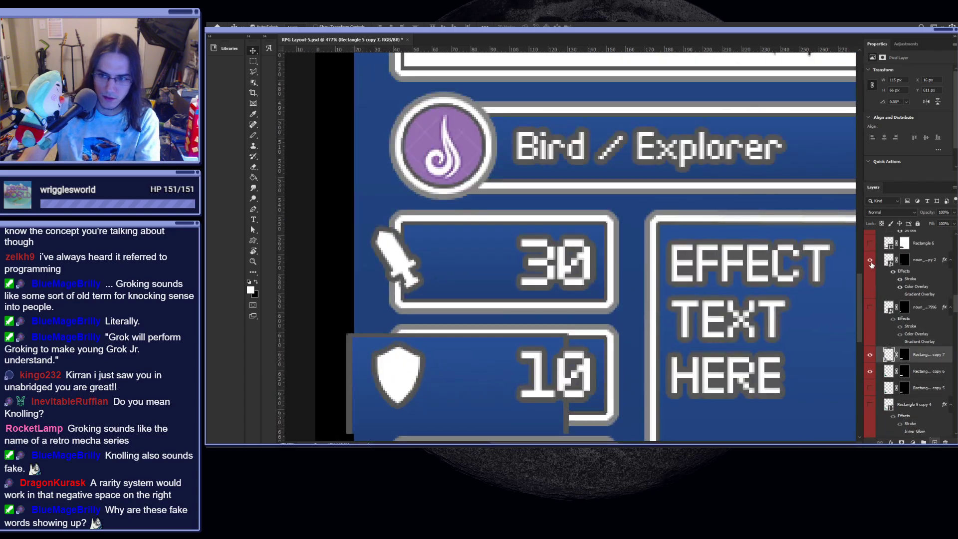
pyautogui.click(870, 260)
pyautogui.click(871, 260)
pyautogui.click(870, 354)
pyautogui.click(871, 371)
pyautogui.scroll(-3, 871, 372)
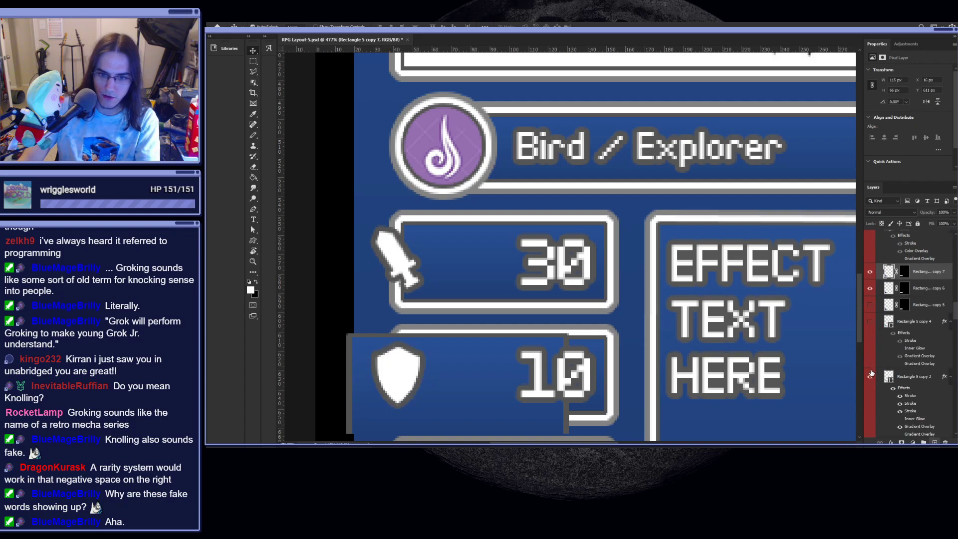
pyautogui.click(870, 326)
pyautogui.click(869, 327)
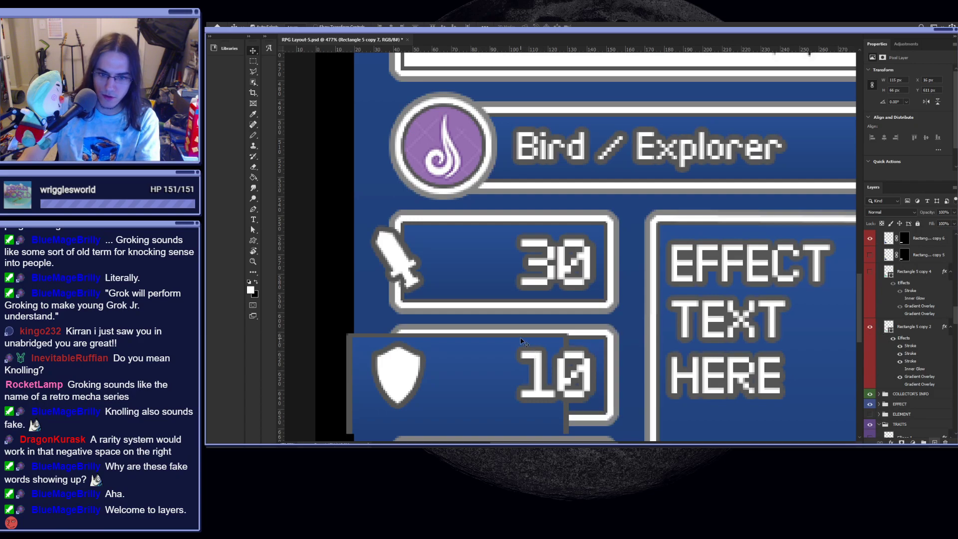
# - Pull the two cover rectangles, Rectangle 5 copy 6 and copy 7, off the shield stat box and delete both layers
pyautogui.moveTo(518, 339); pyautogui.dragTo(699, 210)
pyautogui.moveTo(503, 339); pyautogui.dragTo(755, 214)
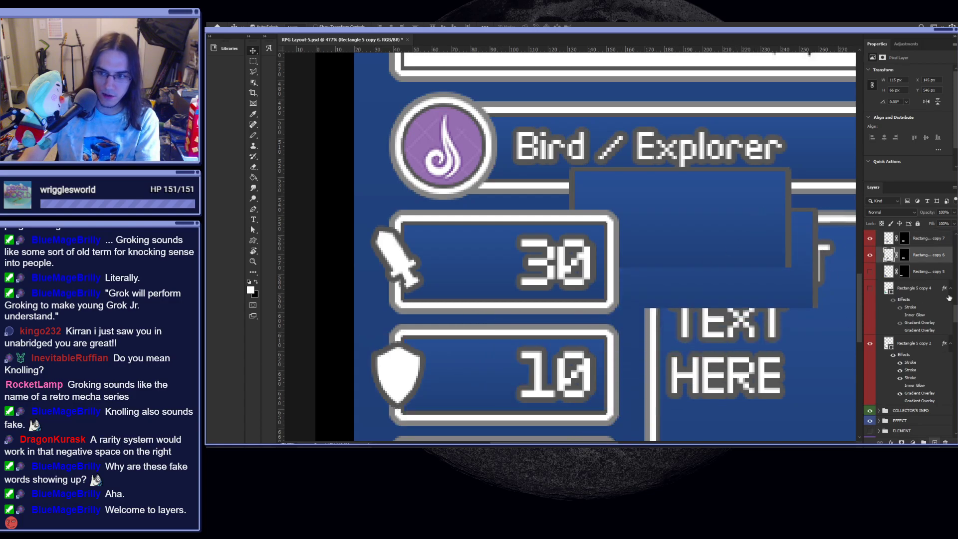
pyautogui.click(945, 442)
pyautogui.click(922, 239)
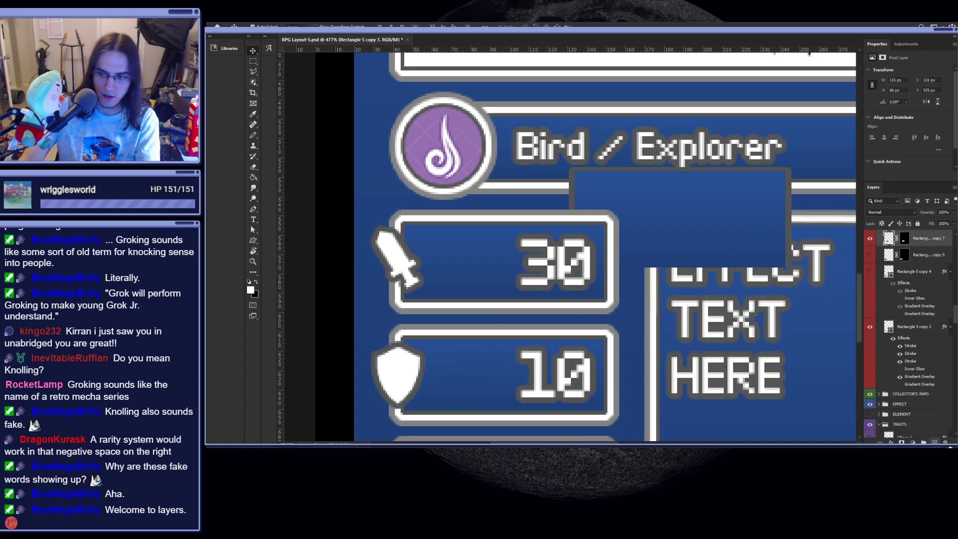
pyautogui.click(945, 442)
pyautogui.scroll(-5, 677, 355)
pyautogui.scroll(-1, 677, 355)
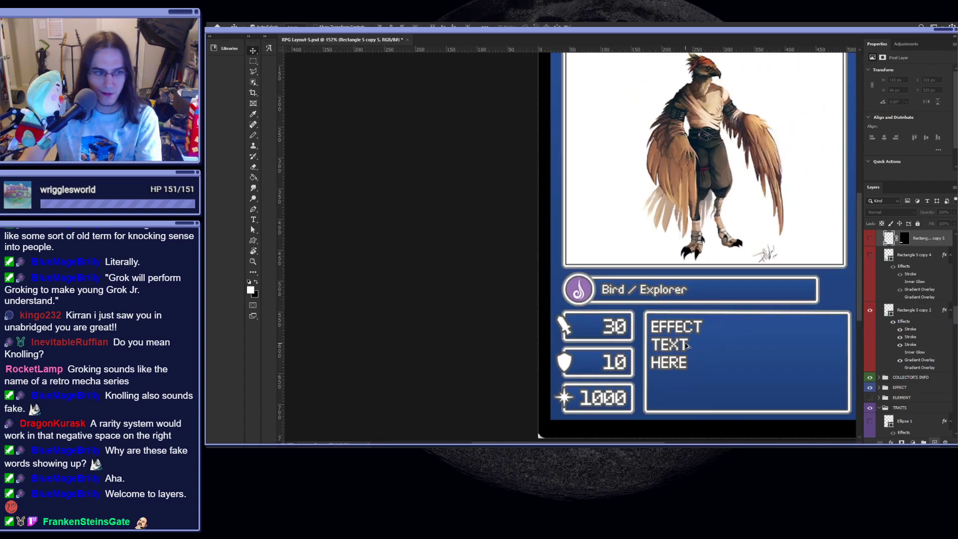
# - Collapse the IMPACT, ATK and DEF layer groups
pyautogui.scroll(3, 932, 304)
pyautogui.scroll(10, 932, 304)
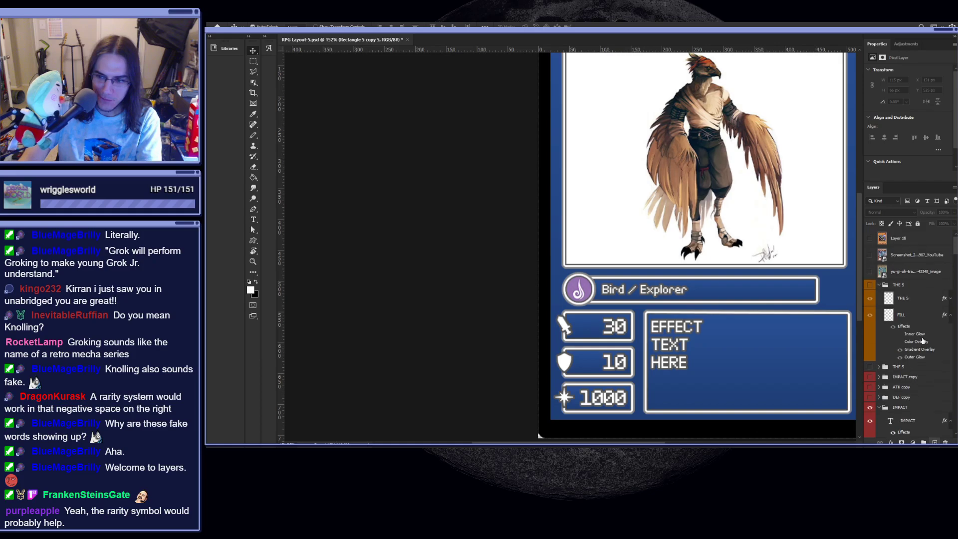
pyautogui.scroll(-3, 917, 341)
pyautogui.click(879, 342)
pyautogui.click(879, 351)
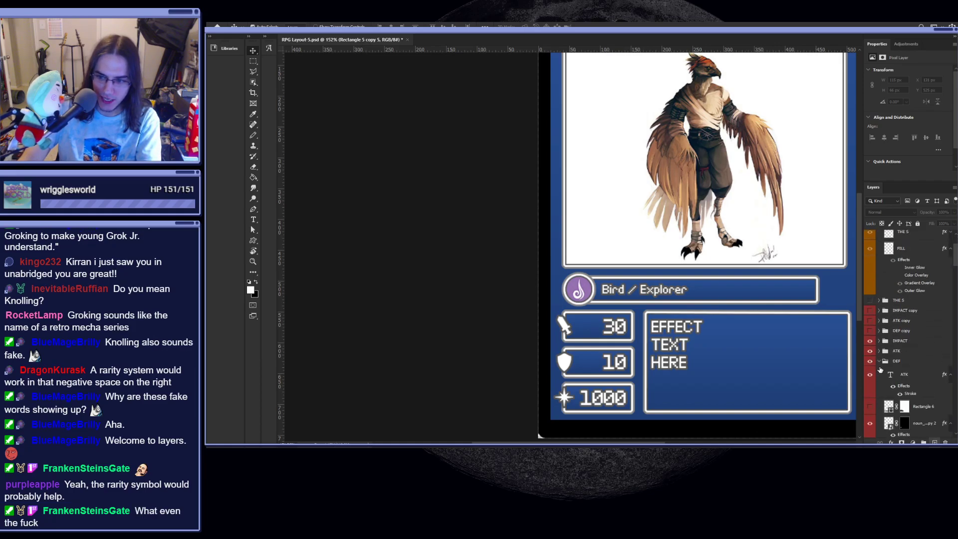
pyautogui.click(880, 360)
# - Preview the hidden IMPACT copy, ATK copy and DEF copy groups and delete all three
pyautogui.click(905, 310)
pyautogui.keyDown('shift'); pyautogui.click(904, 330); pyautogui.keyUp('shift')
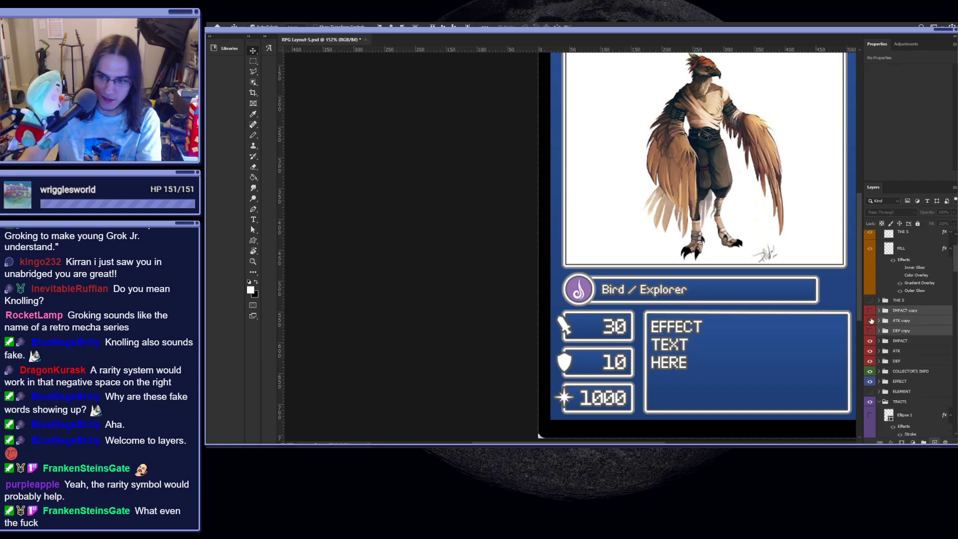
pyautogui.click(870, 330)
pyautogui.click(871, 310)
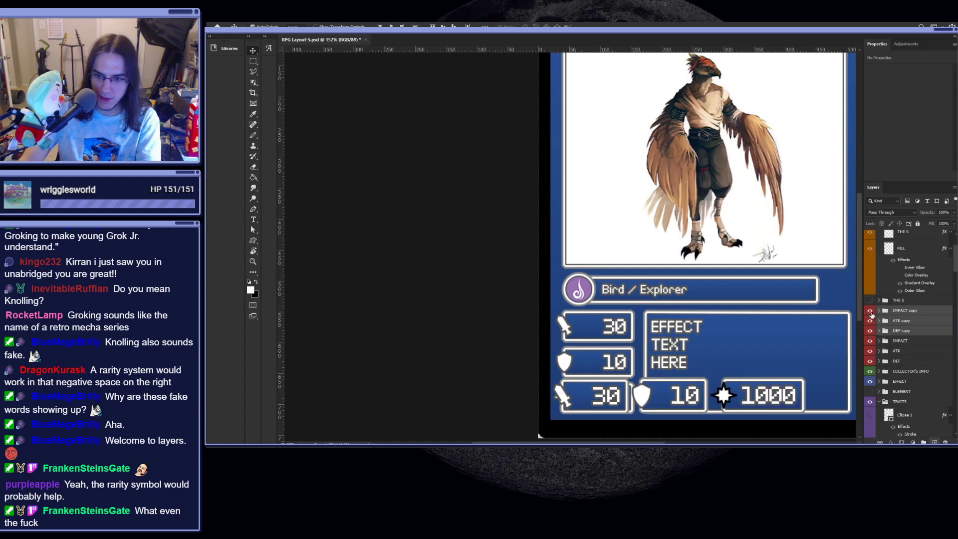
pyautogui.moveTo(871, 313); pyautogui.dragTo(871, 332)
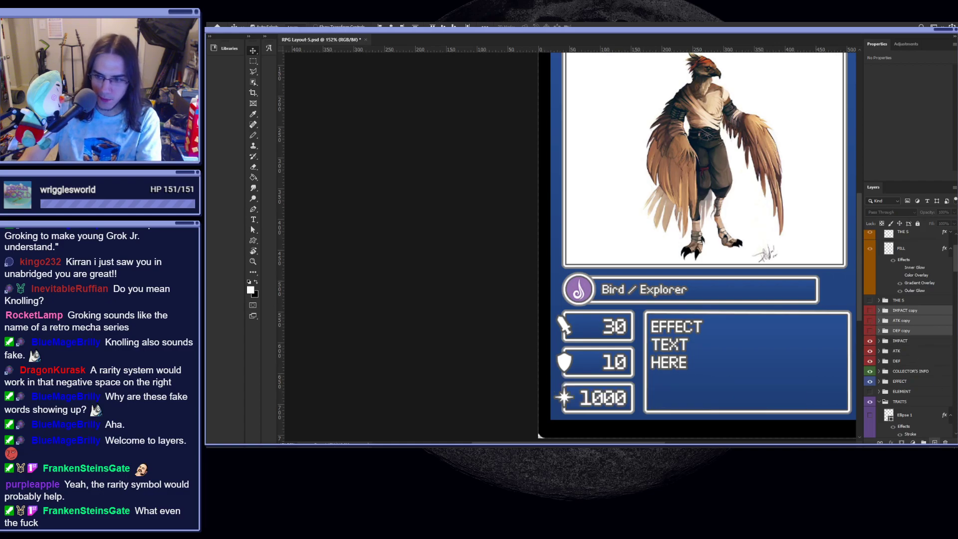
pyautogui.press('Delete')
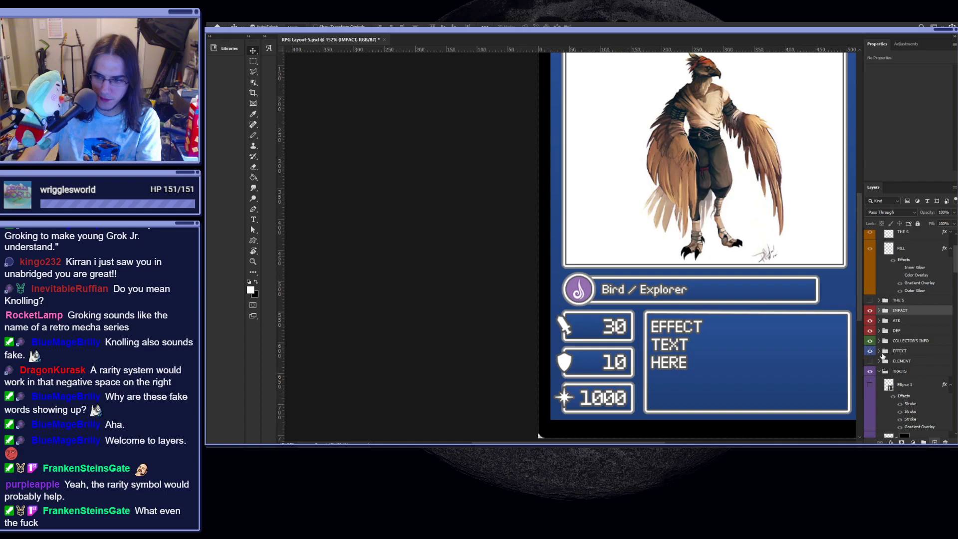
# - Collapse the TRAITS group and the purple EFFECT group below it
pyautogui.scroll(-4, 919, 367)
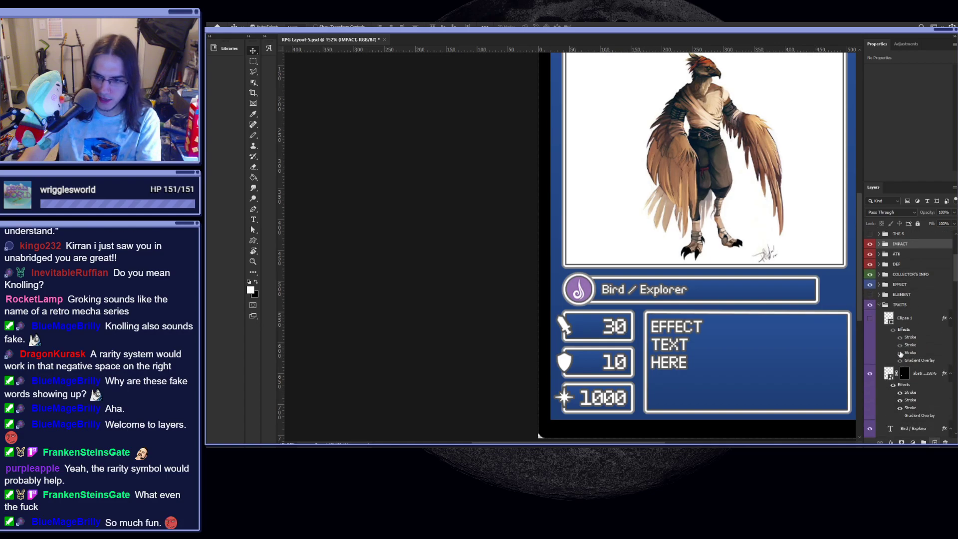
pyautogui.scroll(1, 919, 342)
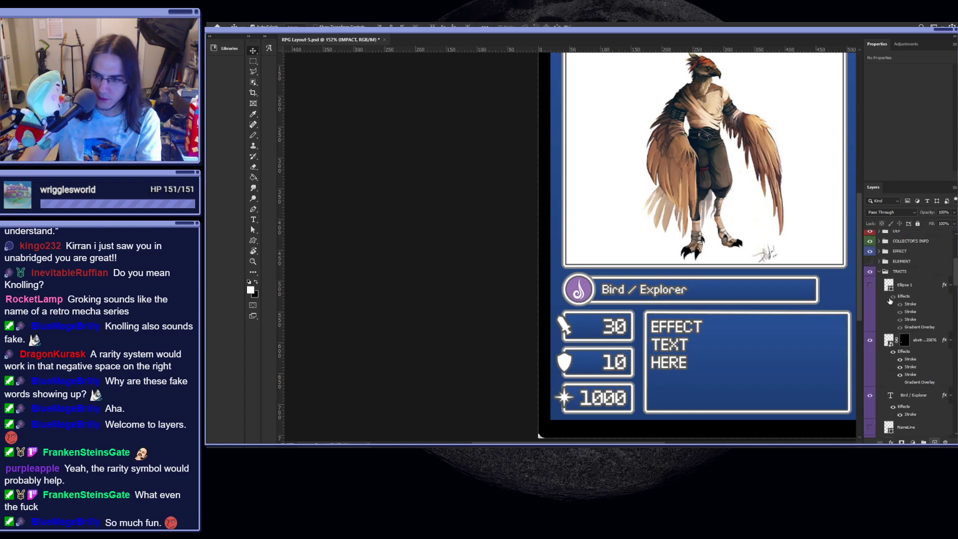
pyautogui.click(878, 272)
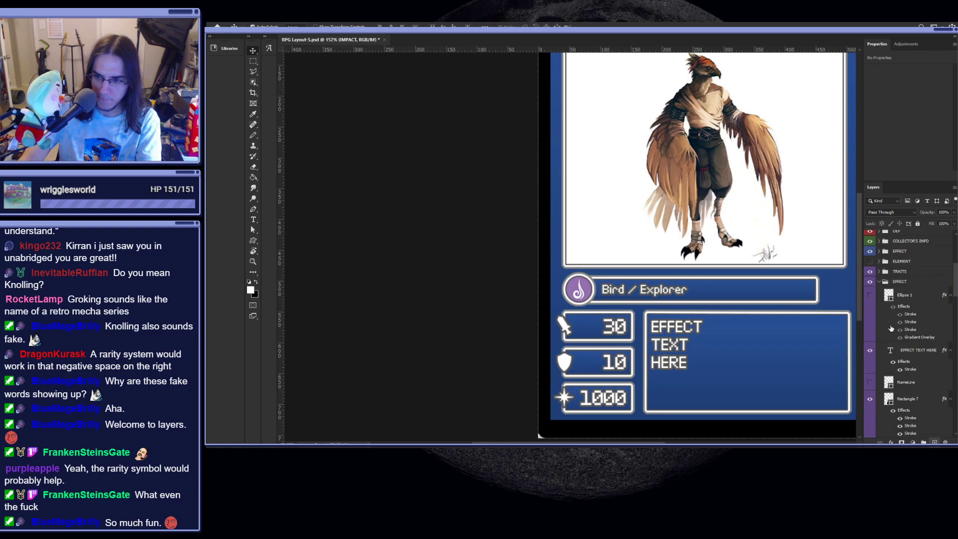
pyautogui.click(878, 282)
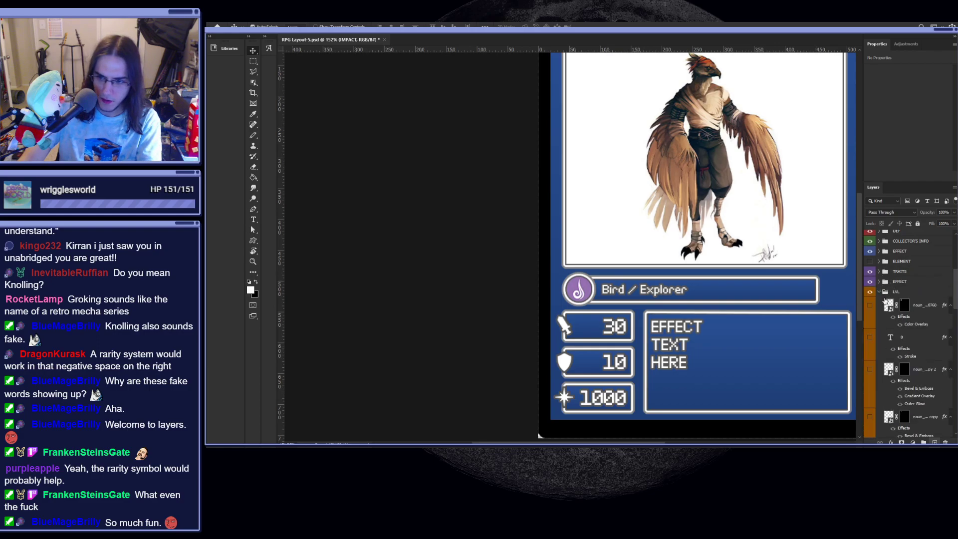
# - Preview the hidden wind icon layer at the head of the LVL group and delete it
pyautogui.click(895, 292)
pyautogui.click(888, 305)
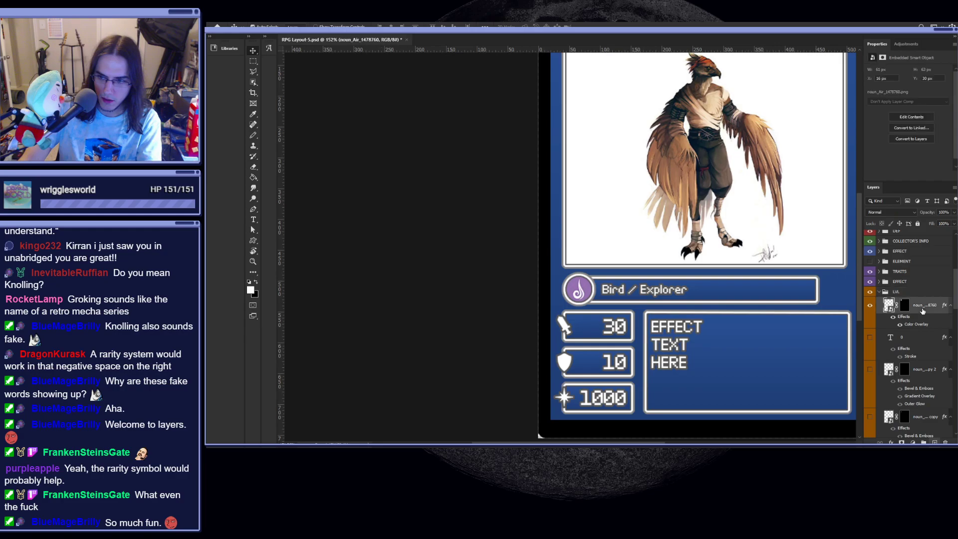
pyautogui.hotkey('ctrl', '0')
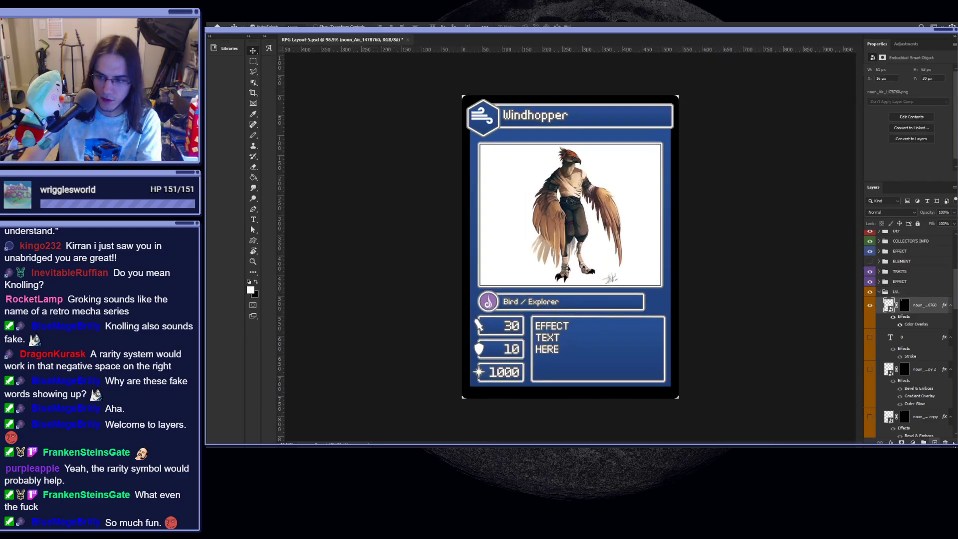
pyautogui.press('Delete')
# - Duplicate the yellow star layer from the LVL group into the TRAITS group, make it visible and place it just right of the Bird / Explorer bar
pyautogui.click(870, 338)
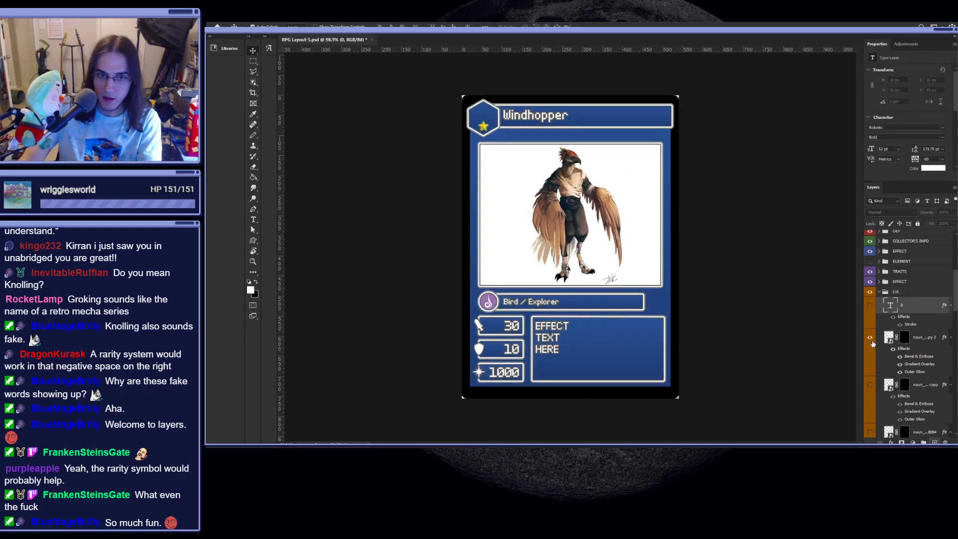
pyautogui.click(907, 344)
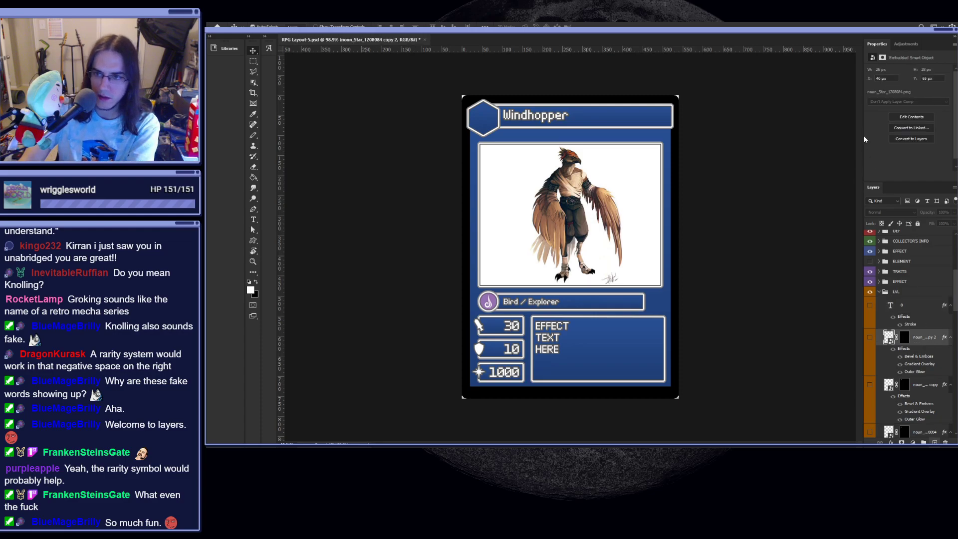
pyautogui.hotkey('ctrl', 'j')
pyautogui.moveTo(922, 343); pyautogui.dragTo(921, 273)
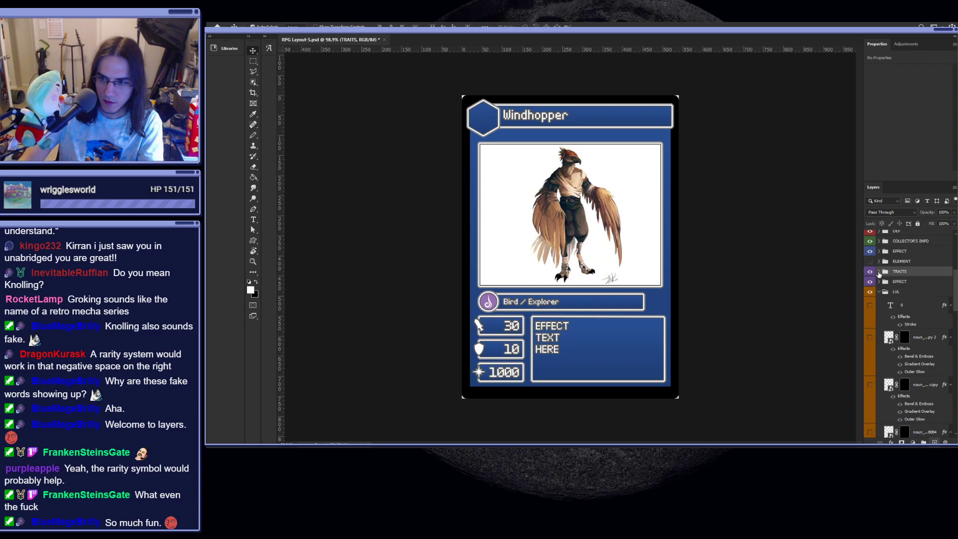
pyautogui.click(879, 273)
pyautogui.click(870, 285)
pyautogui.moveTo(484, 128); pyautogui.dragTo(654, 302)
pyautogui.scroll(5, 619, 303)
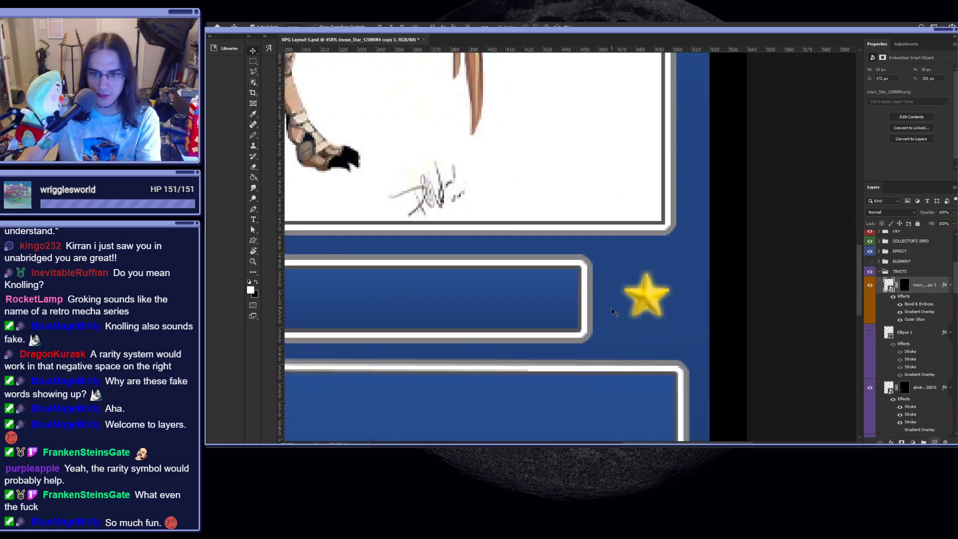
# - Switch to the browser and look through the first-set card gallery on the Duel Masters PLAY'S Wiki
pyautogui.press('t')
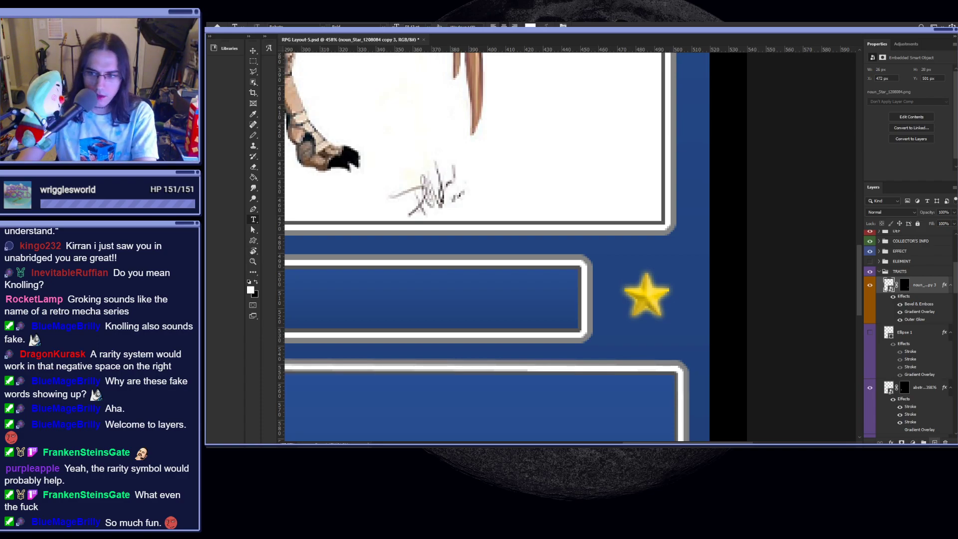
pyautogui.moveTo(954, 280); pyautogui.dragTo(954, 244)
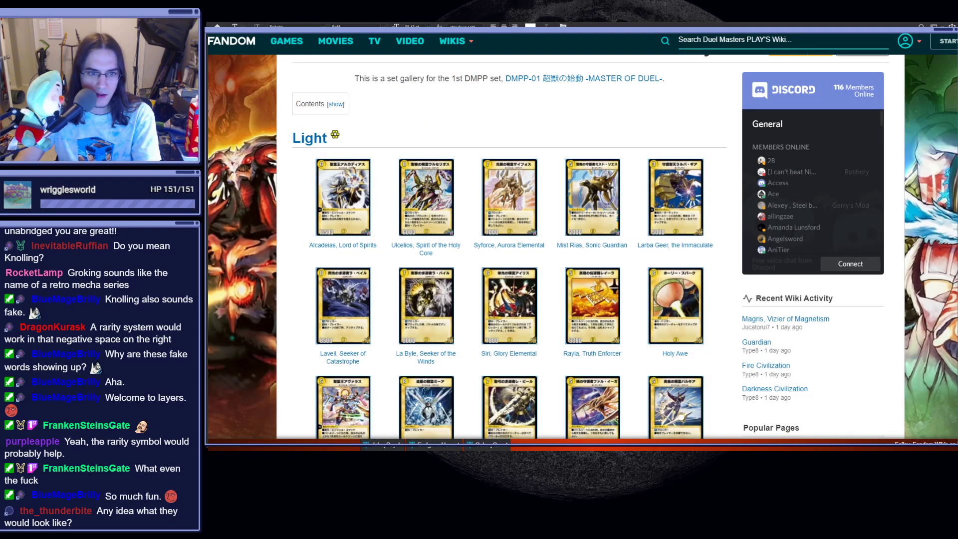
# - Open the Alcadeias, Lord of Spirits card page and examine the rarity symbol in the card's corner
pyautogui.click(360, 225)
pyautogui.scroll(-5, 568, 269)
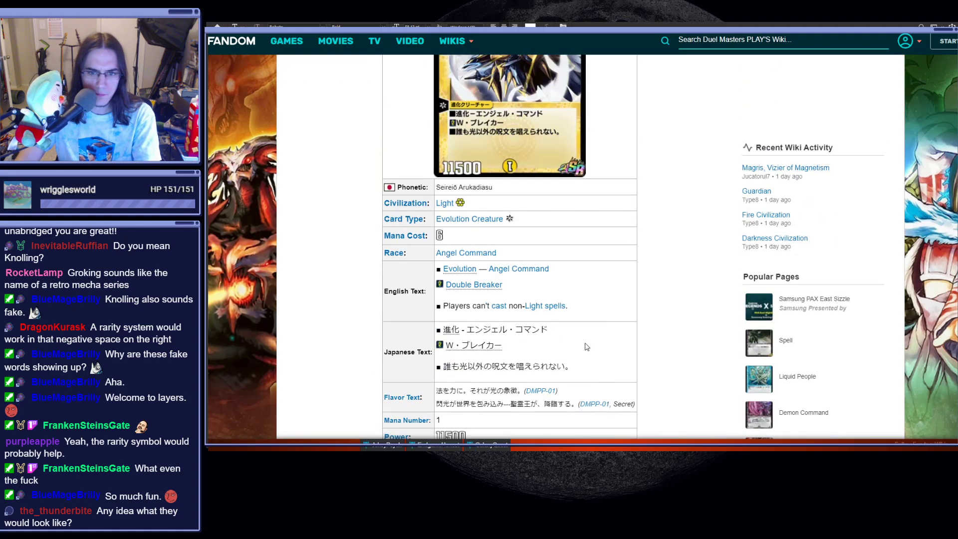
pyautogui.scroll(2, 569, 269)
pyautogui.scroll(-1, 571, 314)
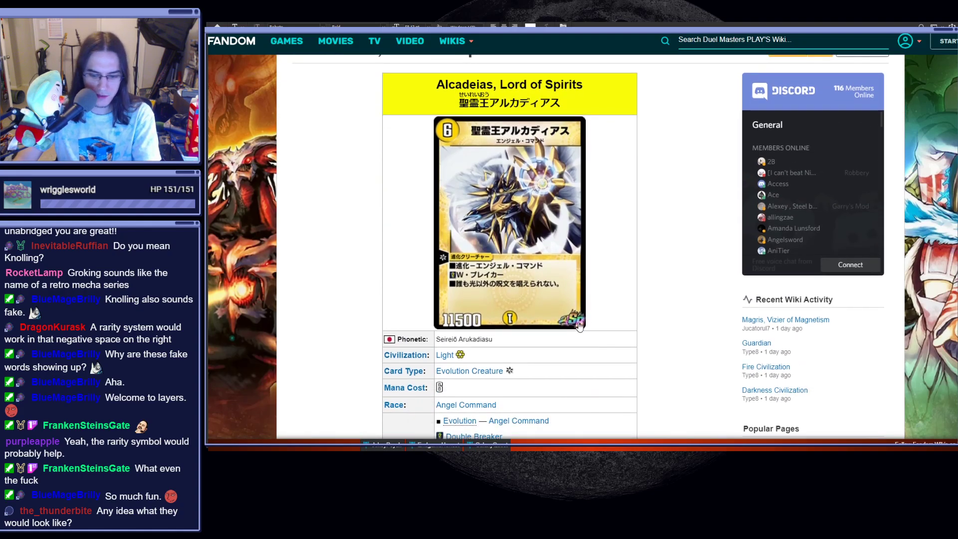
pyautogui.scroll(3, 579, 327)
pyautogui.scroll(-5, 582, 254)
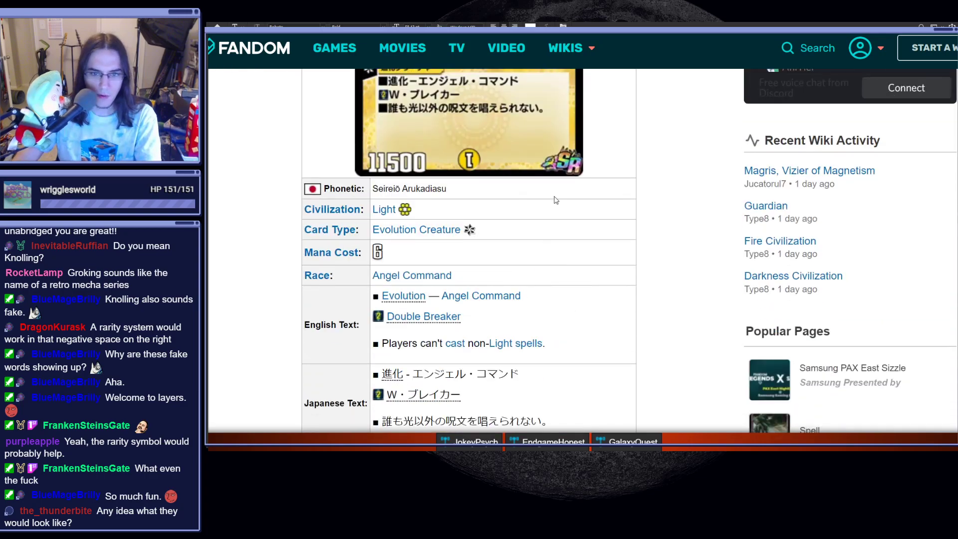
pyautogui.scroll(3, 551, 279)
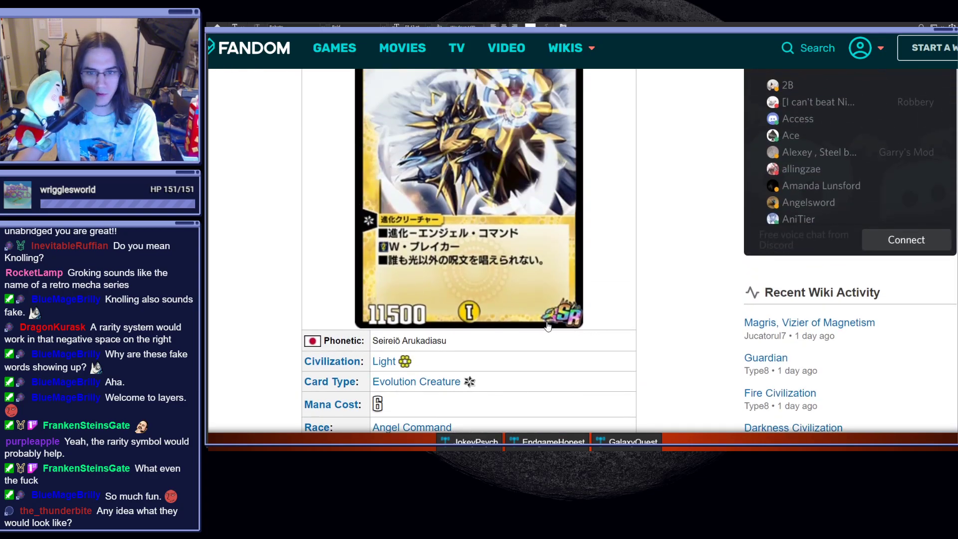
# - Return to the set gallery and open the Holy Awe card to examine its rarity symbol
pyautogui.hotkey('alt', 'Left')
pyautogui.scroll(-10, 599, 279)
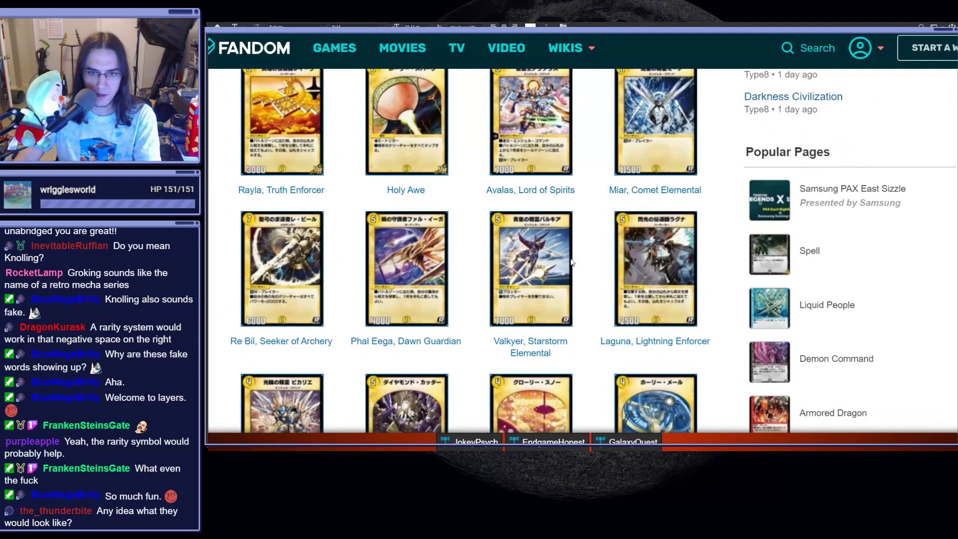
pyautogui.scroll(1, 563, 259)
pyautogui.click(431, 215)
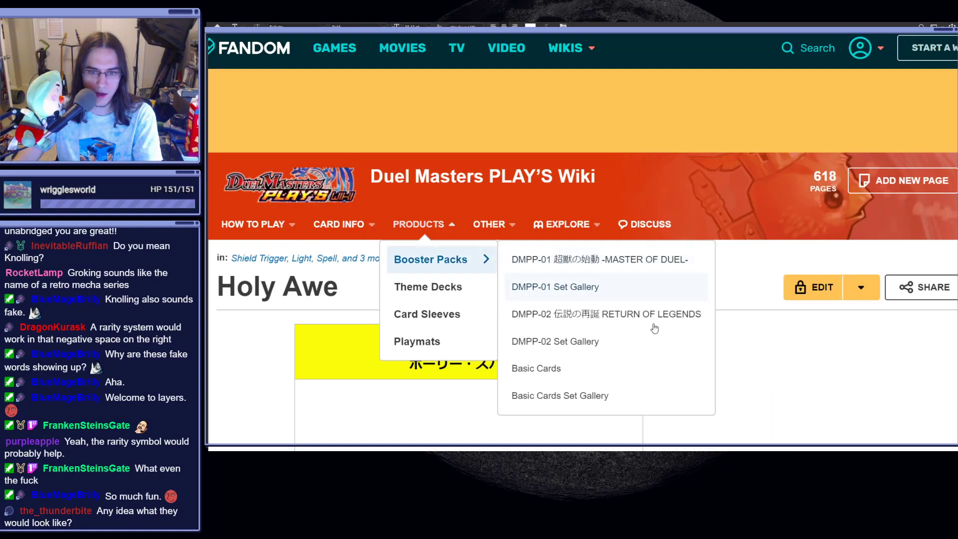
pyautogui.scroll(-1, 584, 357)
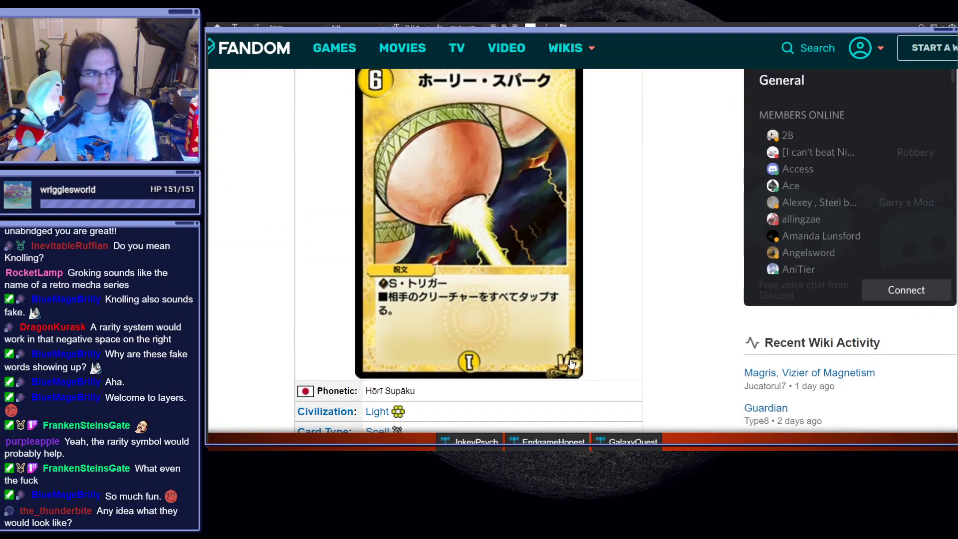
pyautogui.scroll(-1, 581, 344)
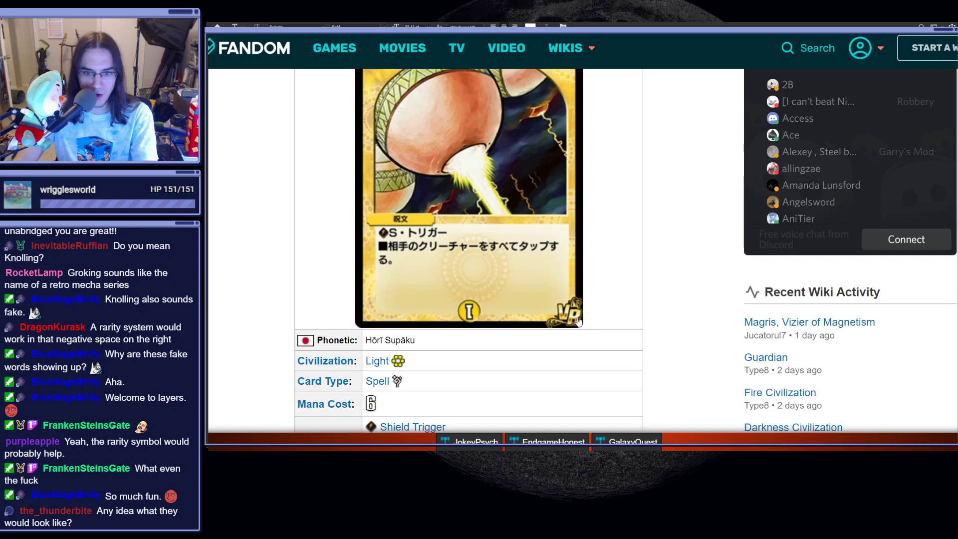
# - Go back to the gallery and open Avalas, Lord of Spirits to examine its rarity symbol
pyautogui.hotkey('alt', 'Left')
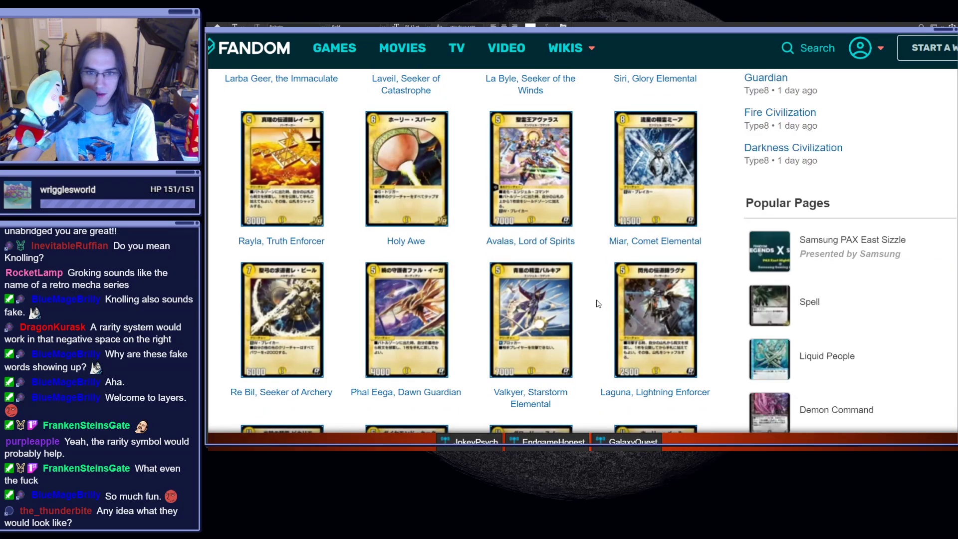
pyautogui.click(538, 242)
pyautogui.scroll(-5, 599, 319)
pyautogui.scroll(2, 584, 299)
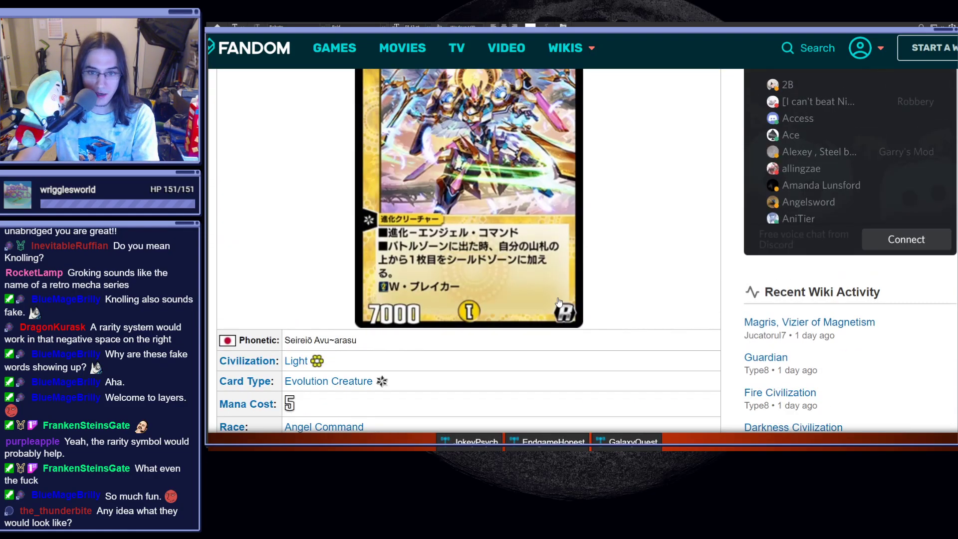
# - Return to the set gallery and browse the remaining Light cards for their rarity symbols
pyautogui.hotkey('alt', 'Left')
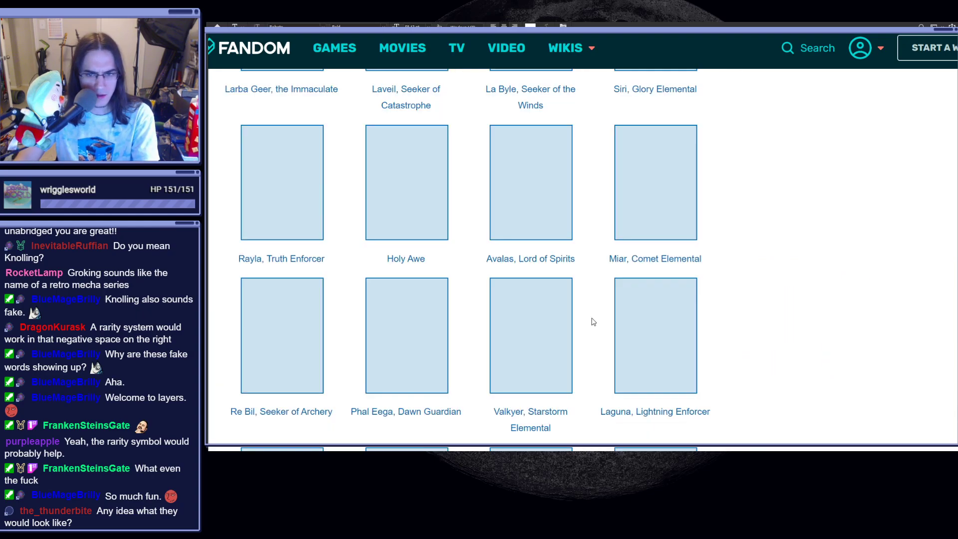
pyautogui.scroll(-2, 590, 299)
pyautogui.scroll(-8, 584, 269)
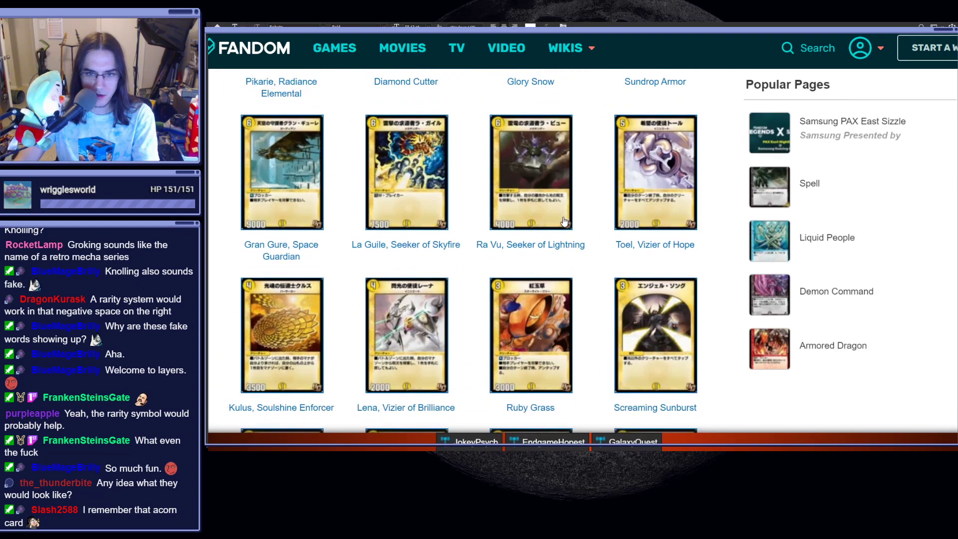
pyautogui.scroll(-4, 564, 222)
pyautogui.scroll(-4, 514, 317)
pyautogui.click(538, 113)
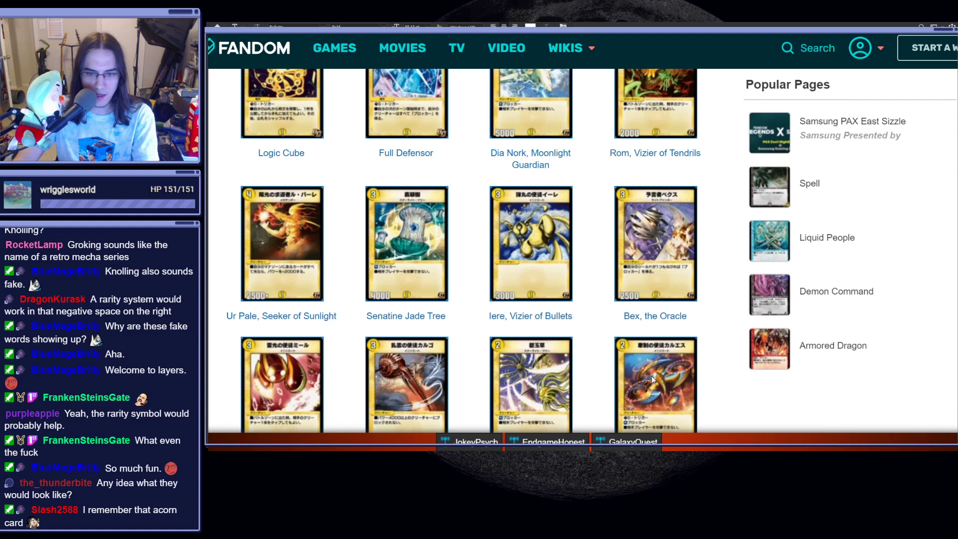
pyautogui.scroll(-5, 615, 390)
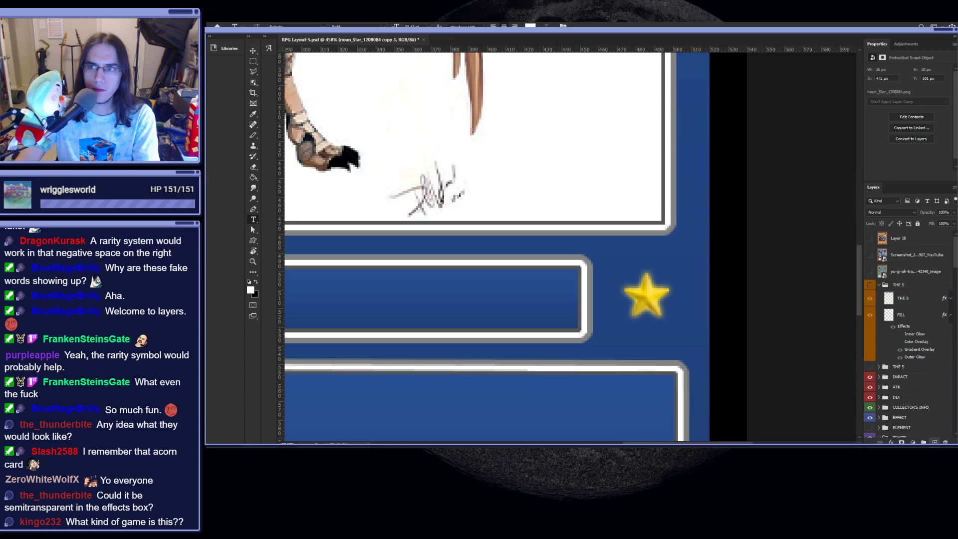
# - Enlarge the gold star beside the Bird / Explorer bar to about 50 px wide, keeping it centred in place
pyautogui.scroll(-4, 557, 302)
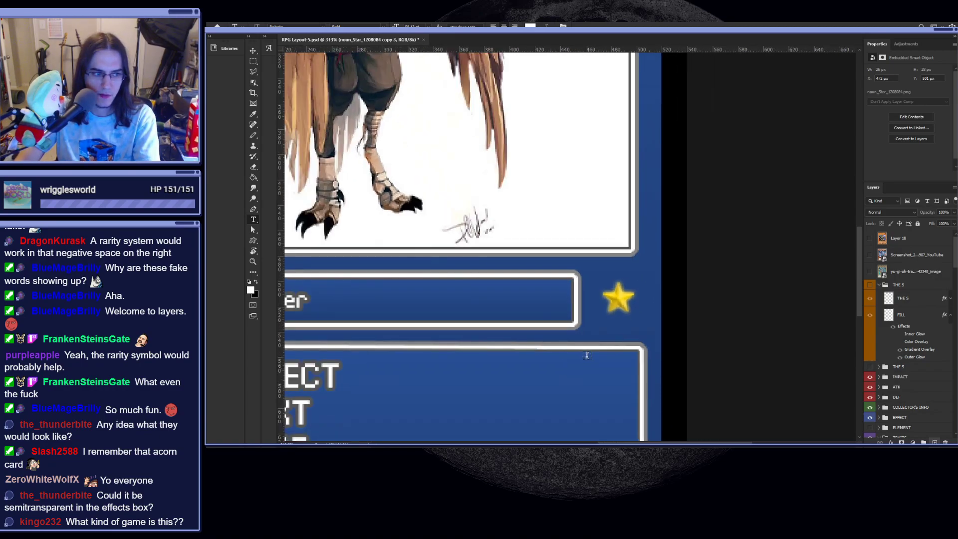
pyautogui.scroll(-4, 585, 358)
pyautogui.scroll(3, 674, 306)
pyautogui.press('v')
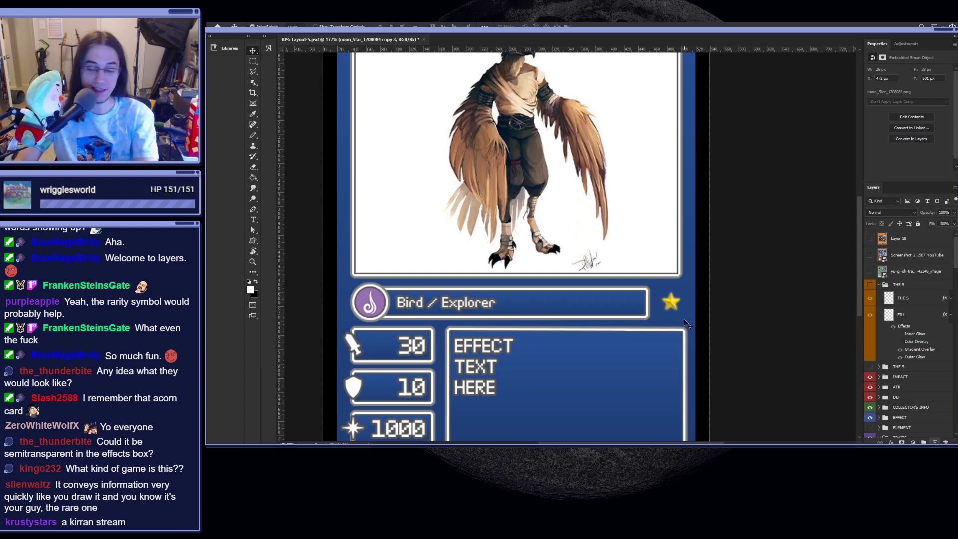
pyautogui.scroll(2, 683, 322)
pyautogui.scroll(2, 667, 316)
pyautogui.scroll(-6, 640, 309)
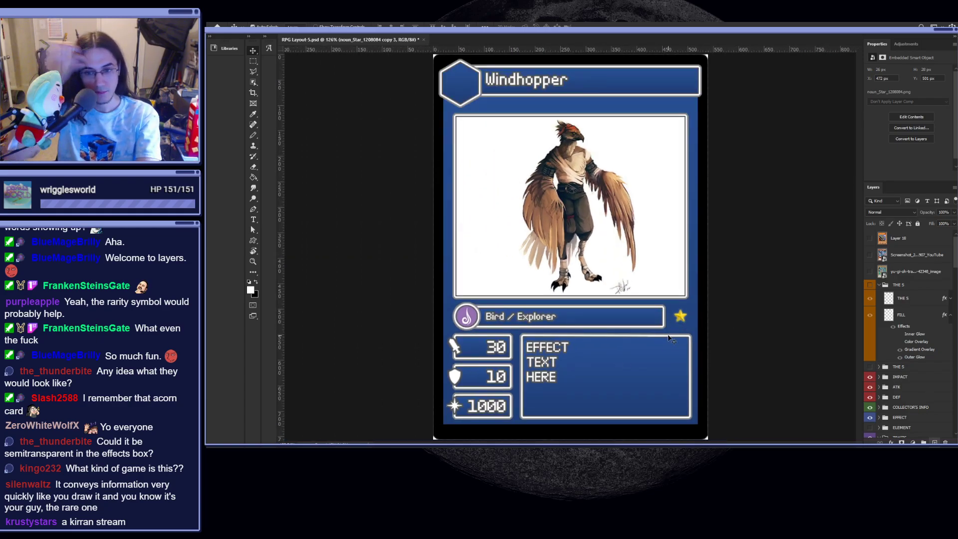
pyautogui.hotkey('ctrl', 't')
pyautogui.moveTo(687, 309); pyautogui.dragTo(692, 303)
pyautogui.press('Return')
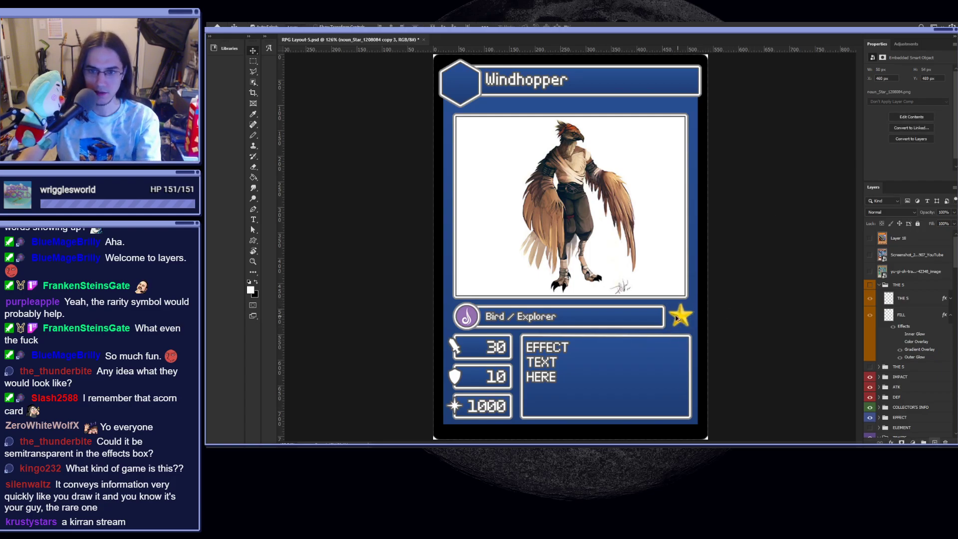
pyautogui.scroll(-3, 632, 325)
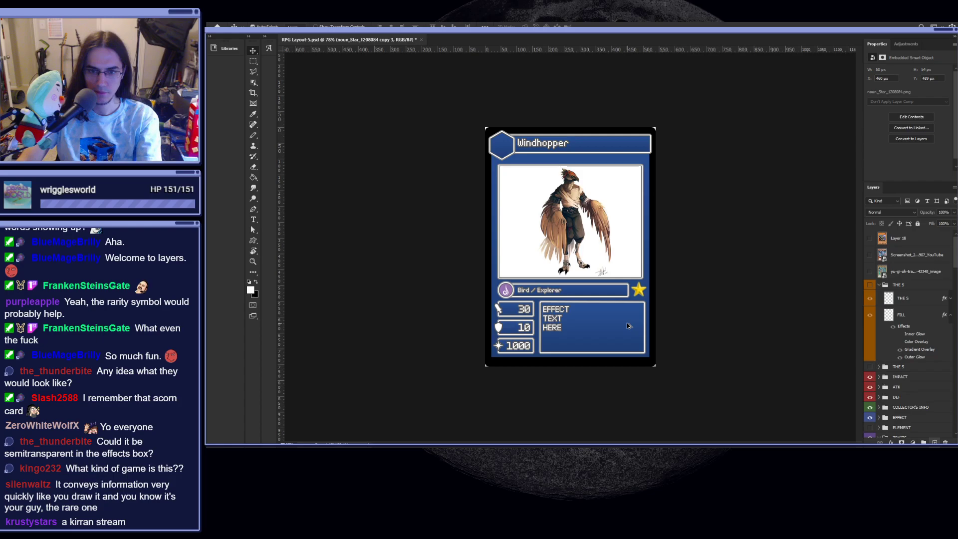
pyautogui.scroll(2, 607, 324)
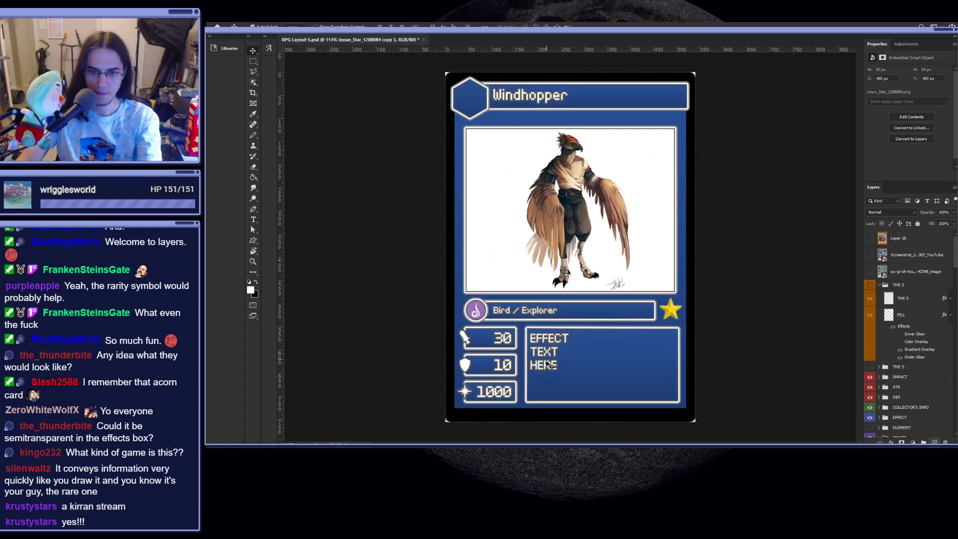
pyautogui.press('t')
pyautogui.click(574, 367)
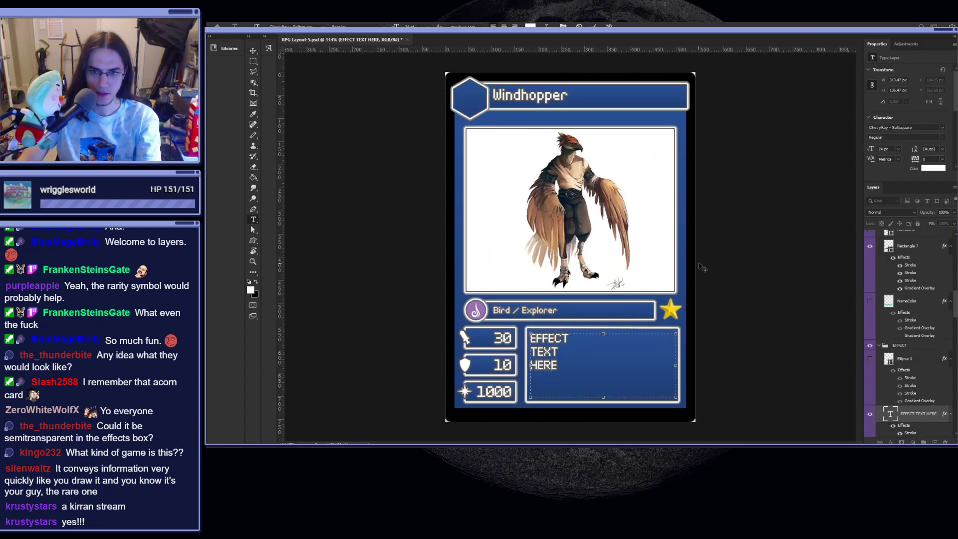
pyautogui.click(804, 153)
pyautogui.scroll(-3, 618, 360)
pyautogui.scroll(2, 644, 333)
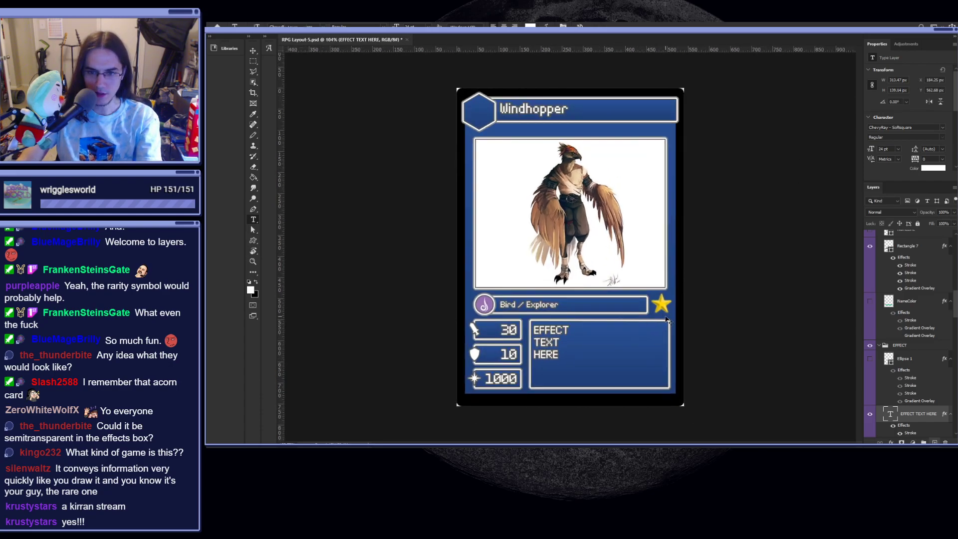
# - Move the gold star from beside the Bird / Explorer bar onto the lower-right corner of the effect text box
pyautogui.press('v')
pyautogui.click(661, 304)
pyautogui.moveTo(662, 304); pyautogui.dragTo(667, 391)
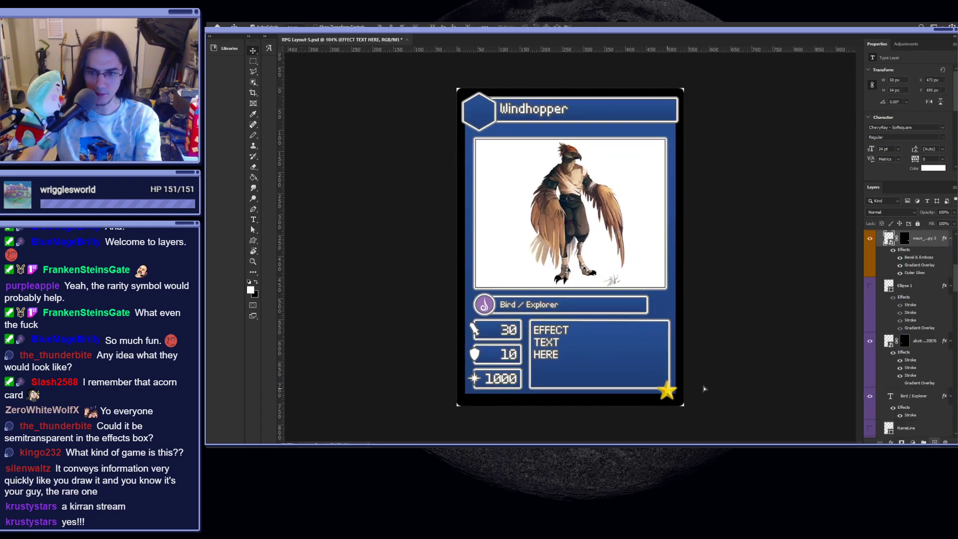
pyautogui.scroll(-2, 727, 314)
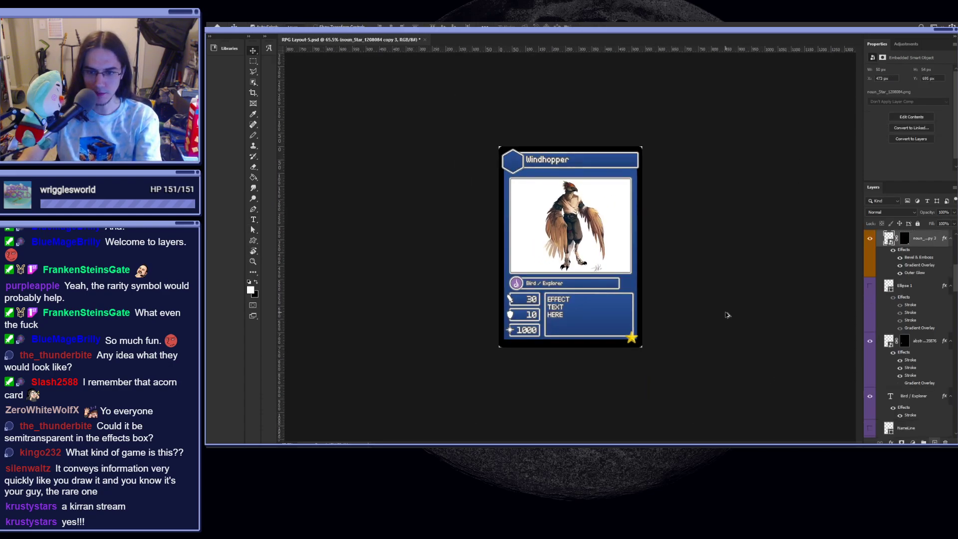
# - Nudge the TRAITS group to the right so the Bird / Explorer bar sits centred beneath the artwork
pyautogui.keyDown('ctrl'); pyautogui.click(583, 290); pyautogui.keyUp('ctrl')
pyautogui.hotkey('ctrl', 't')
pyautogui.press('Right')
pyautogui.press('Right')
pyautogui.press('Right')
pyautogui.press('Right')
pyautogui.press('Right')
pyautogui.press('Right')
pyautogui.press('Right')
pyautogui.press('Right')
pyautogui.press('Right')
pyautogui.press('Right')
pyautogui.press('Right')
pyautogui.press('Right')
pyautogui.press('Right')
pyautogui.press('Right')
pyautogui.press('Right')
pyautogui.press('Right')
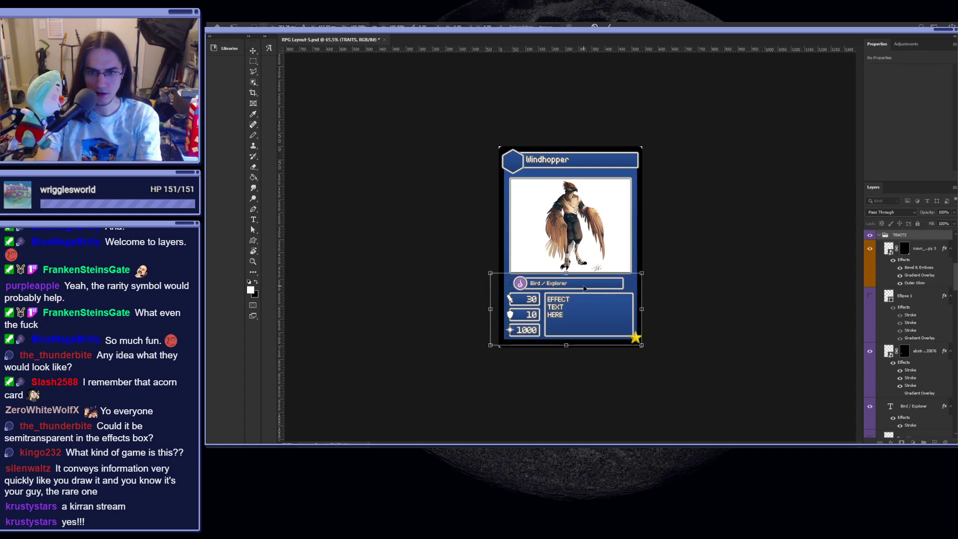
pyautogui.press('Return')
pyautogui.scroll(4, 658, 351)
pyautogui.scroll(1, 731, 395)
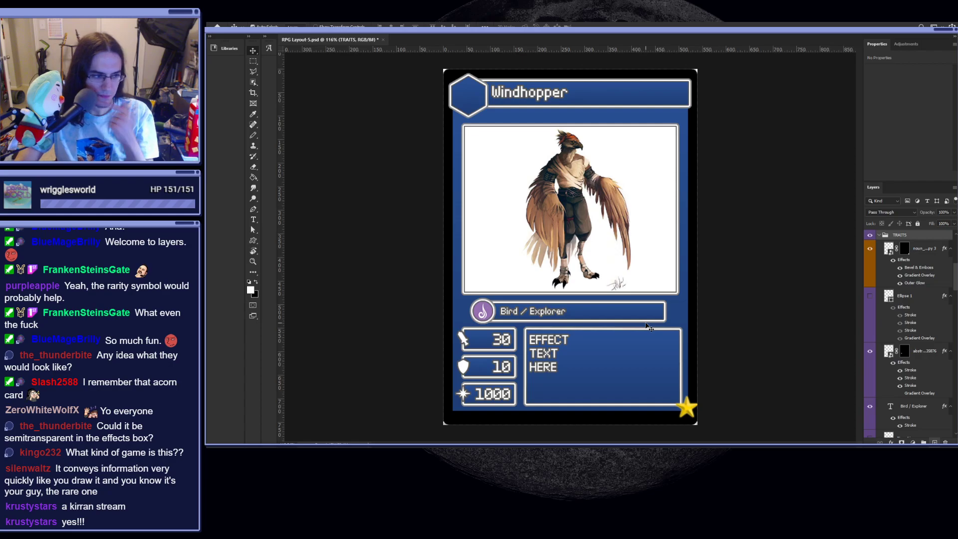
# - Compare the TRAITS group's left-aligned and centred positions by undoing and redoing the nudge
pyautogui.scroll(4, 607, 376)
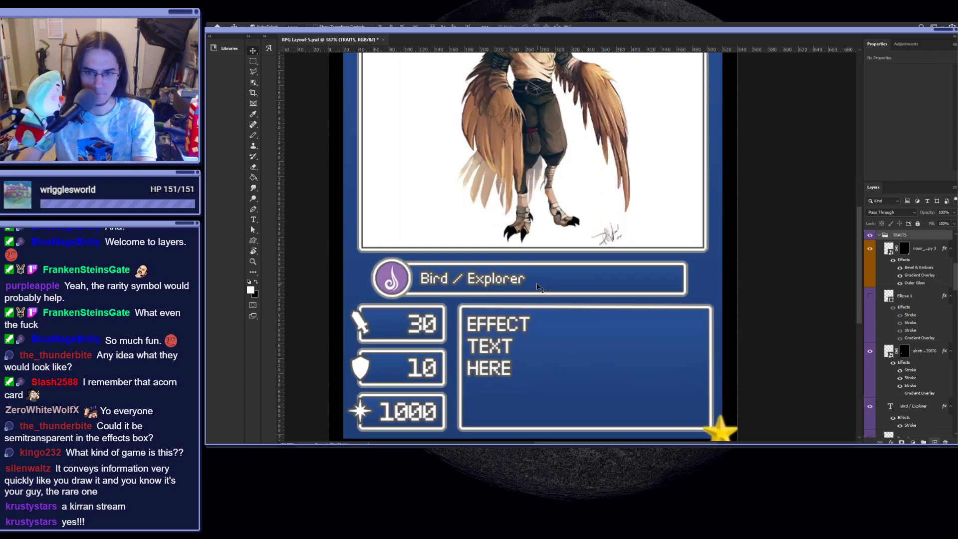
pyautogui.hotkey('ctrl', '0')
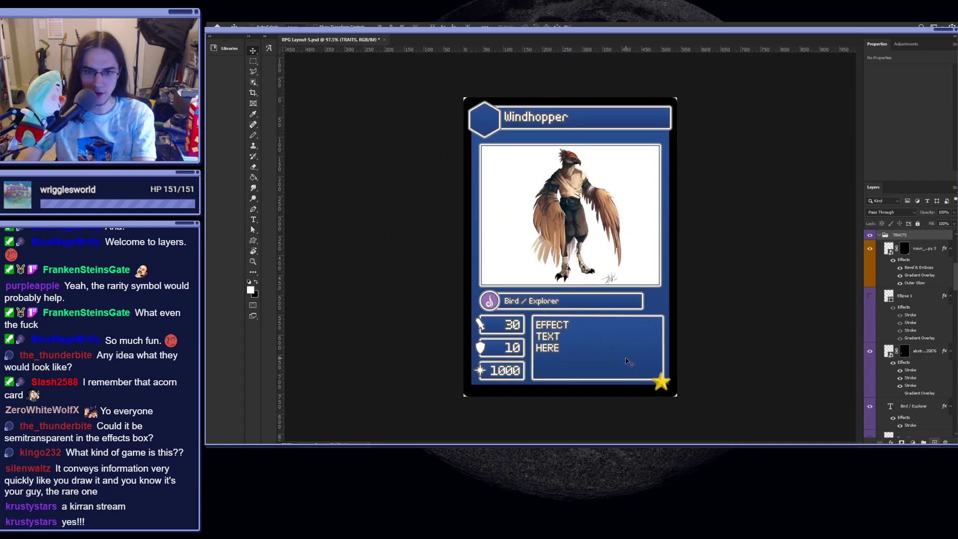
pyautogui.hotkey('shift', 'Left')
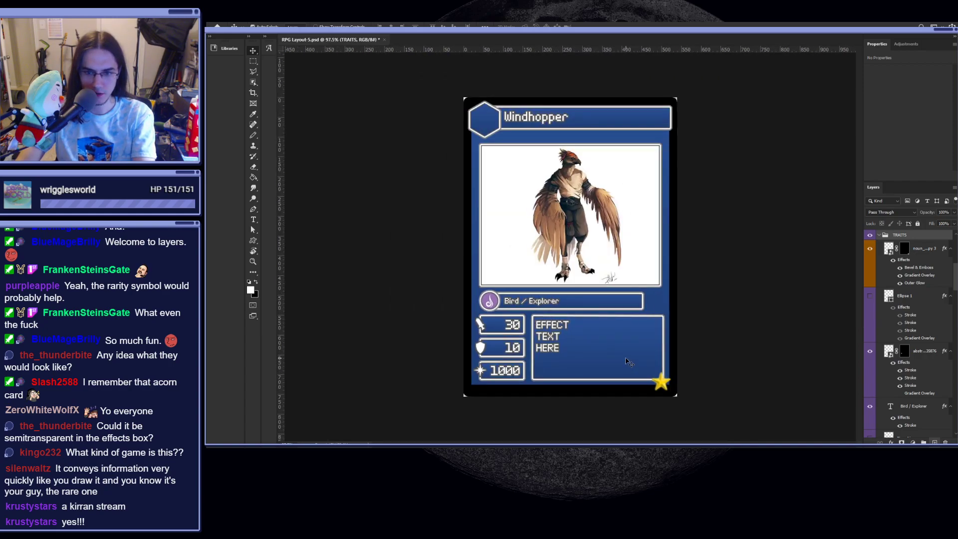
pyautogui.hotkey('ctrl', 'shift', 'z')
pyautogui.hotkey('ctrl', 'z')
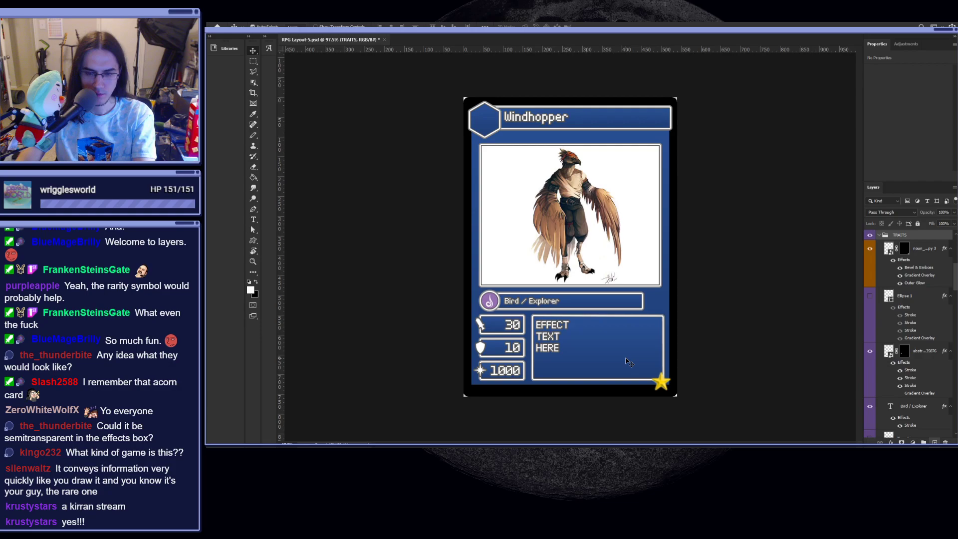
pyautogui.hotkey('ctrl', 'z')
pyautogui.hotkey('ctrl', 'shift', 'z')
pyautogui.hotkey('ctrl', 'shift', 'z')
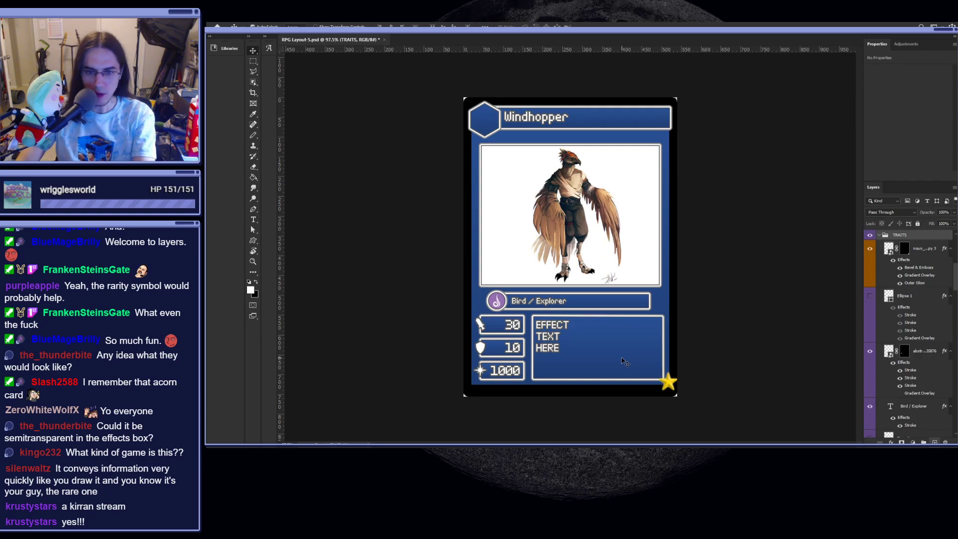
# - Move the star slightly down and left to about X 478, Y 702 px at the effect box's corner, and hide its layer
pyautogui.click(670, 385)
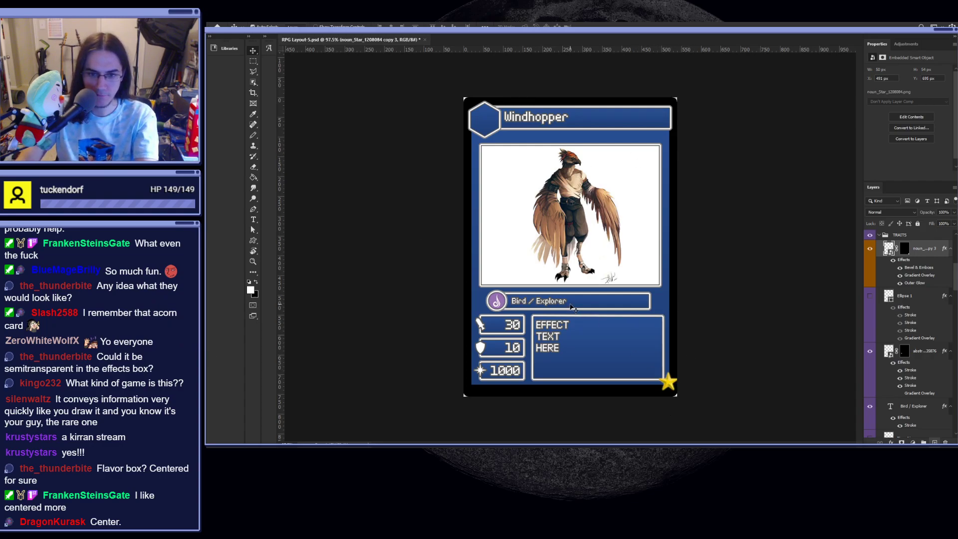
pyautogui.scroll(3, 555, 311)
pyautogui.moveTo(704, 422); pyautogui.dragTo(701, 313)
pyautogui.hotkey('ctrl', 'z')
pyautogui.moveTo(704, 425); pyautogui.dragTo(696, 429)
pyautogui.scroll(-4, 693, 424)
pyautogui.scroll(3, 685, 406)
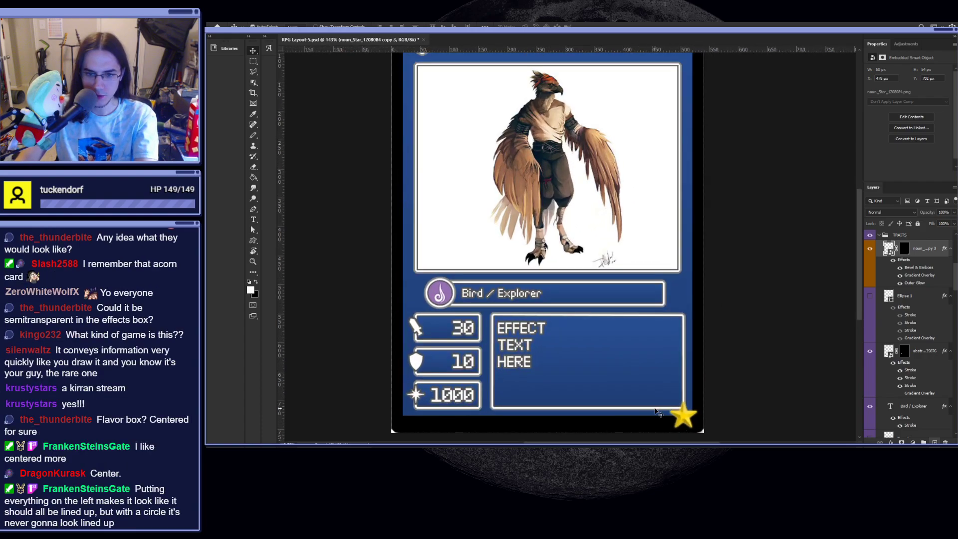
pyautogui.scroll(-3, 598, 380)
pyautogui.scroll(3, 840, 366)
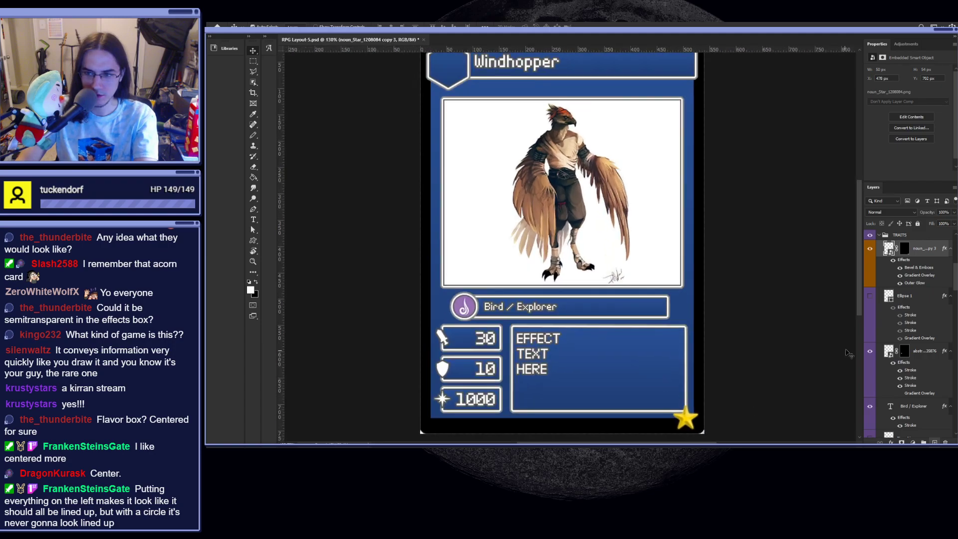
pyautogui.click(870, 249)
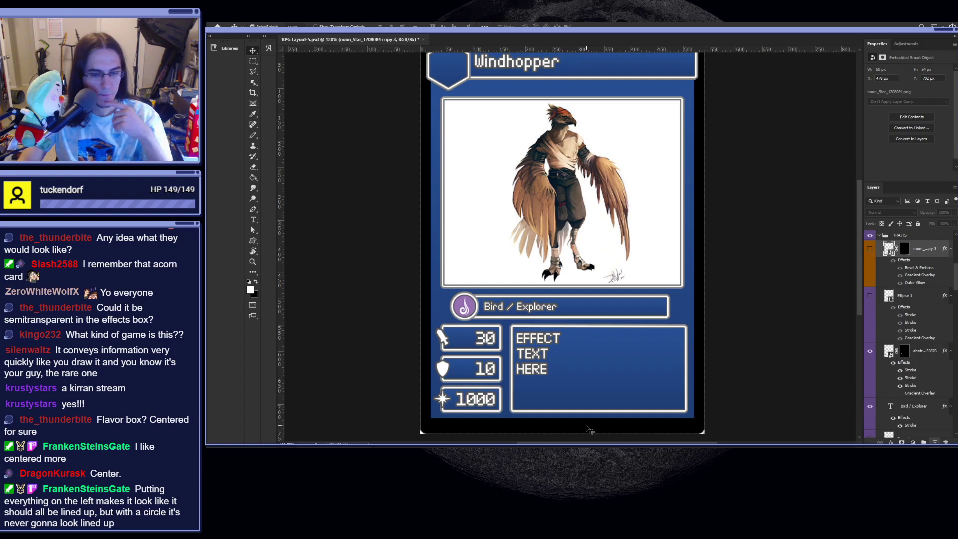
# - Nudge the TRAITS group slightly to the right against the guides to centre the Bird / Explorer bar beneath the artwork
pyautogui.scroll(-2, 592, 359)
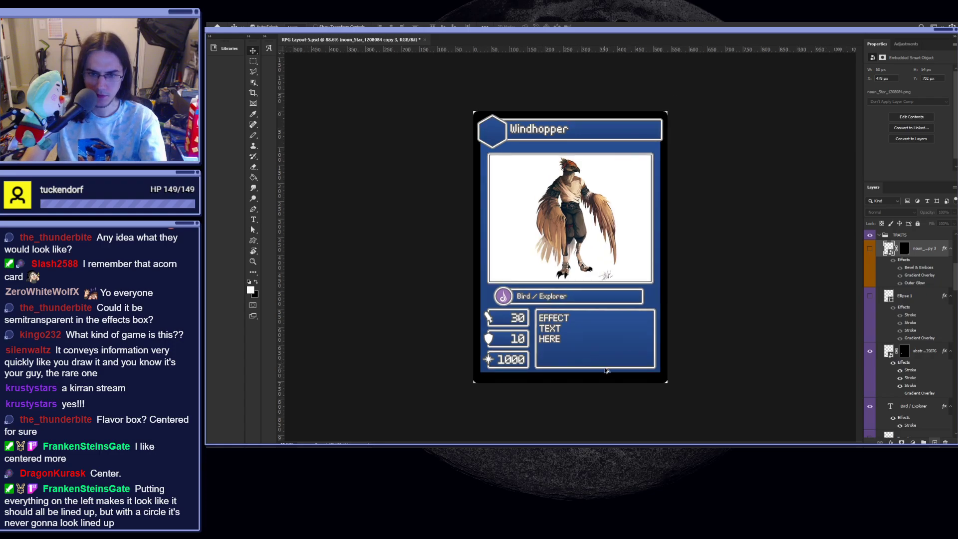
pyautogui.scroll(2, 606, 370)
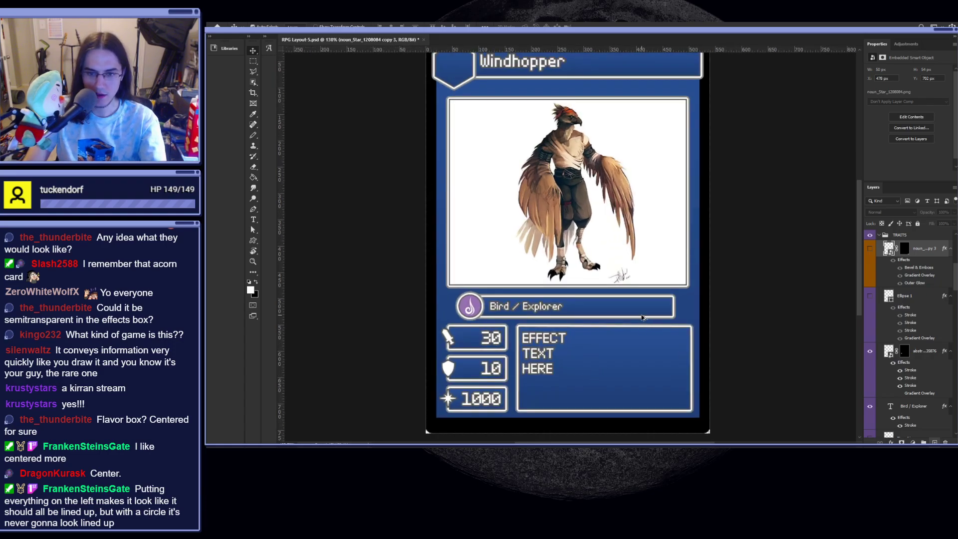
pyautogui.scroll(1, 642, 340)
pyautogui.hotkey('ctrl', ';')
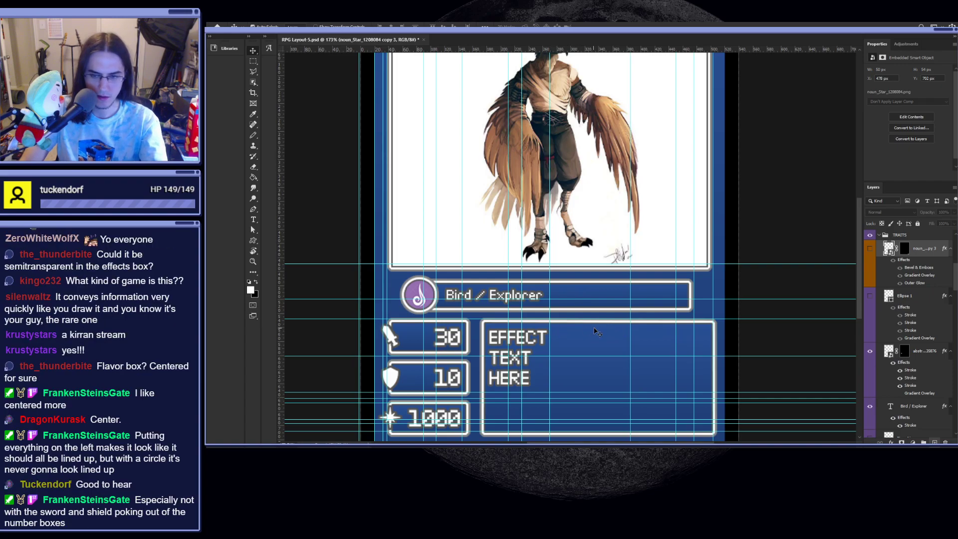
pyautogui.click(587, 294)
pyautogui.hotkey('ctrl', 't')
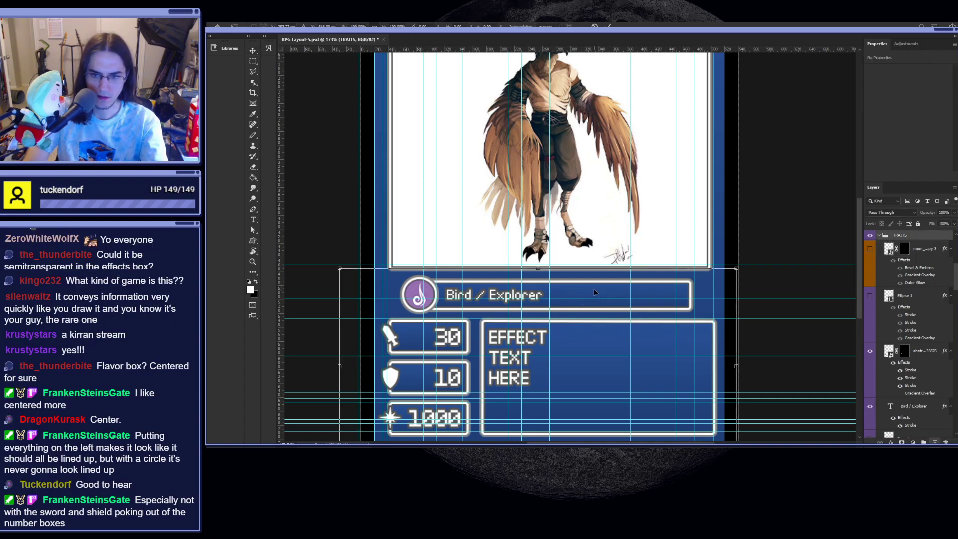
pyautogui.press('Right')
pyautogui.press('Right')
pyautogui.press('Right')
pyautogui.press('Return')
pyautogui.hotkey('ctrl', ';')
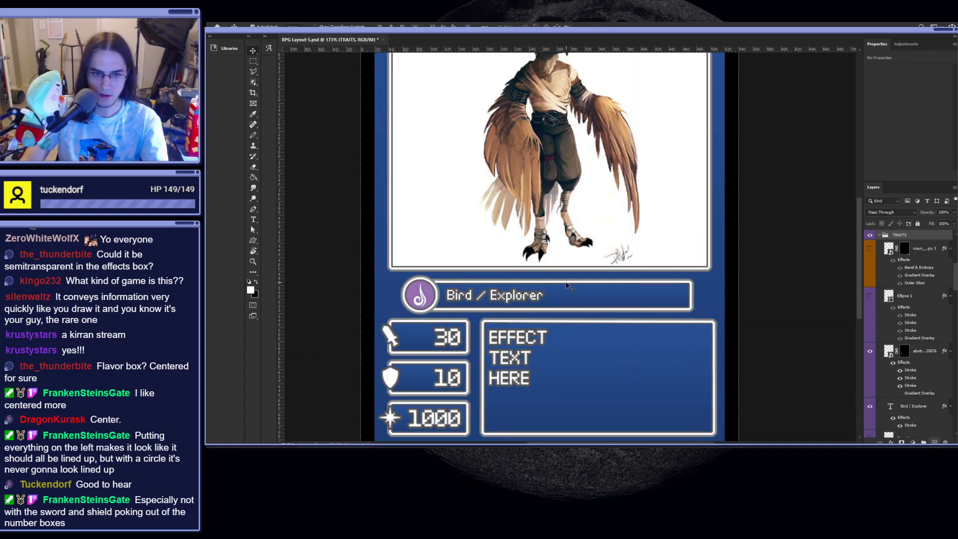
pyautogui.scroll(-3, 575, 322)
pyautogui.scroll(5, 582, 333)
pyautogui.hotkey('ctrl', 't')
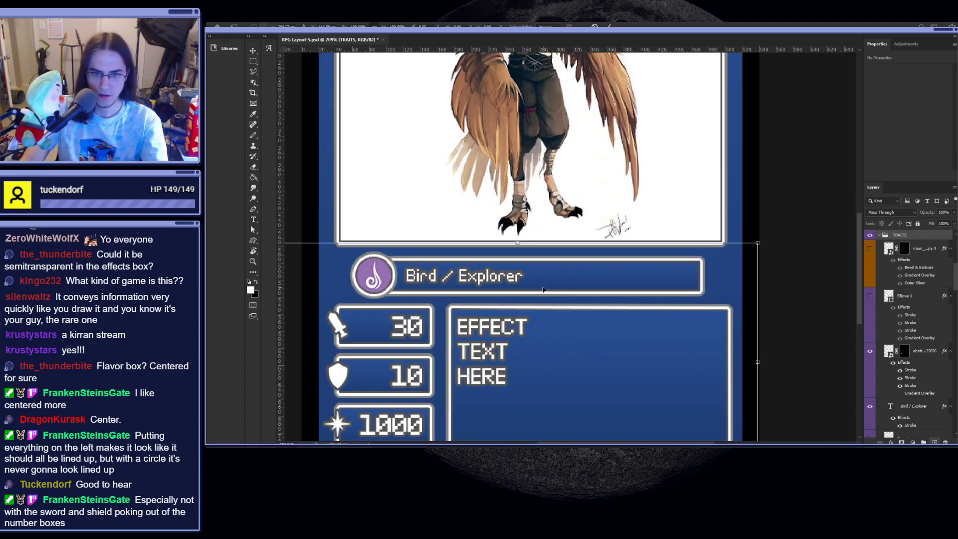
pyautogui.hotkey('ctrl', '0')
pyautogui.press('Return')
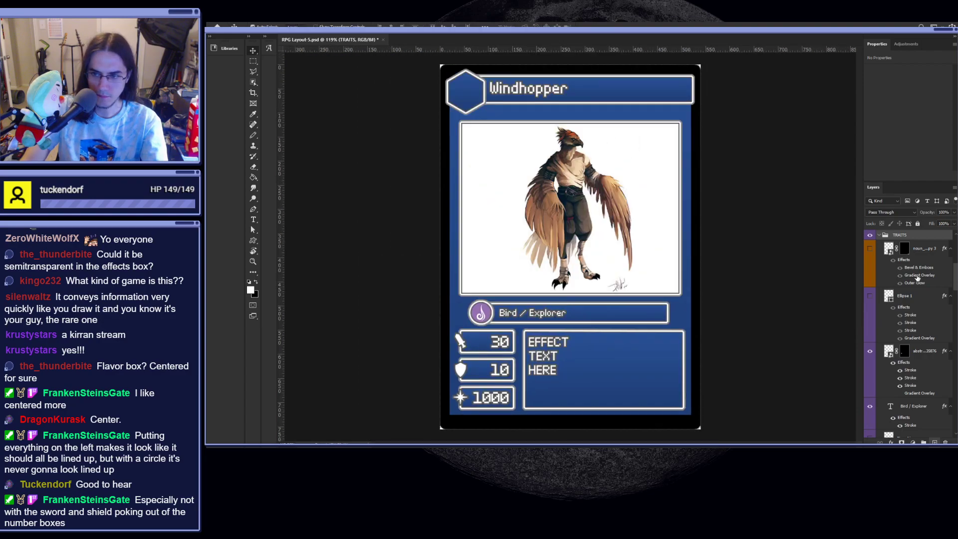
# - Delete the unused hidden Ellipse 1, NameLine and NameColor layers from the TRAITS group
pyautogui.click(872, 299)
pyautogui.click(871, 299)
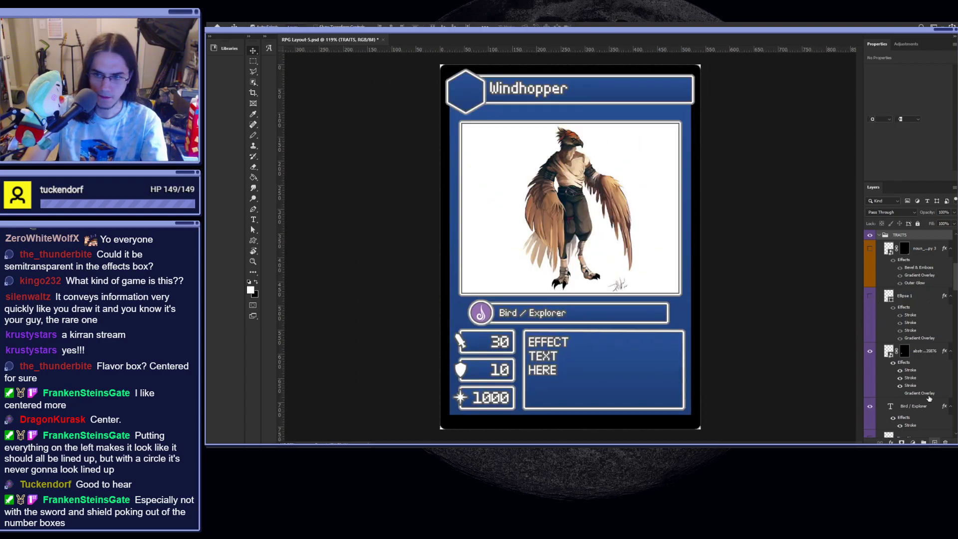
pyautogui.click(921, 297)
pyautogui.press('Delete')
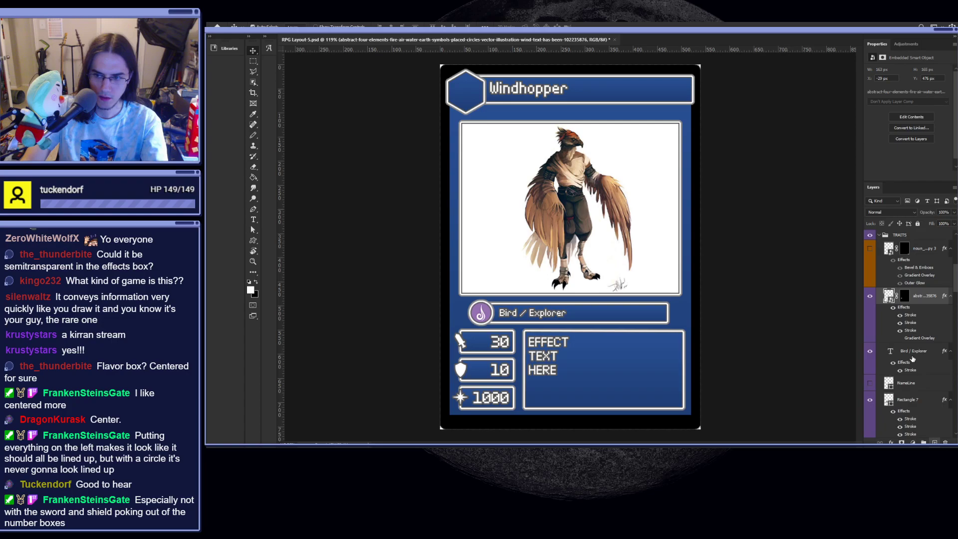
pyautogui.click(904, 383)
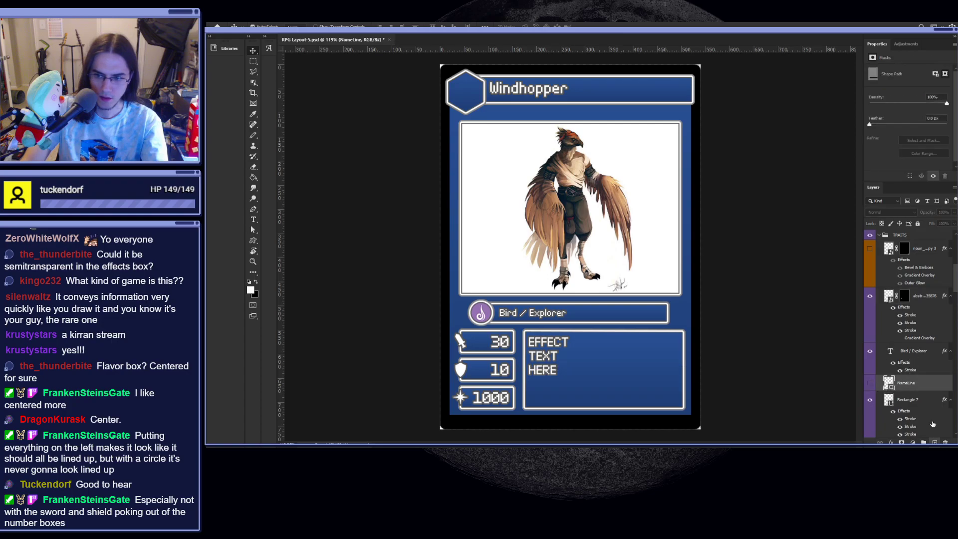
pyautogui.click(946, 443)
pyautogui.scroll(-2, 879, 409)
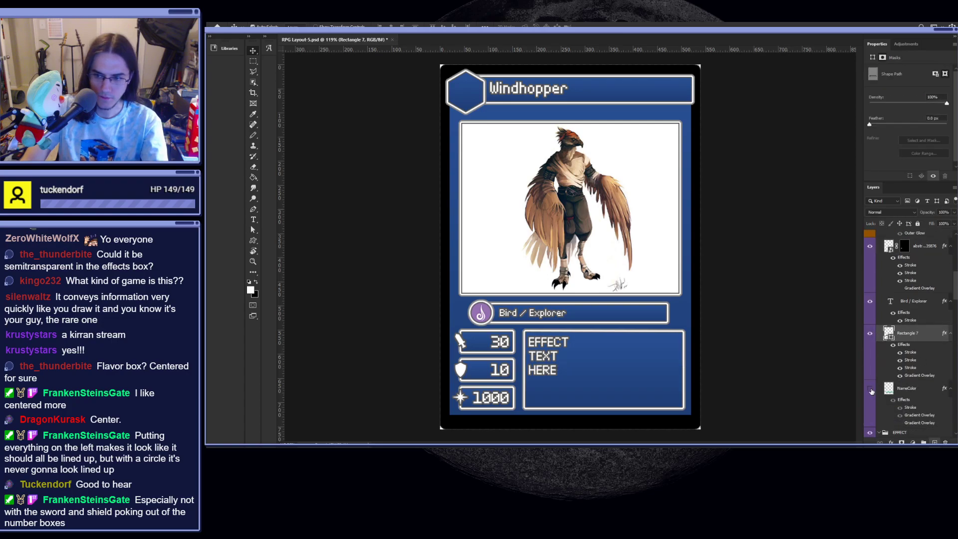
pyautogui.click(917, 392)
pyautogui.press('Delete')
pyautogui.scroll(2, 885, 382)
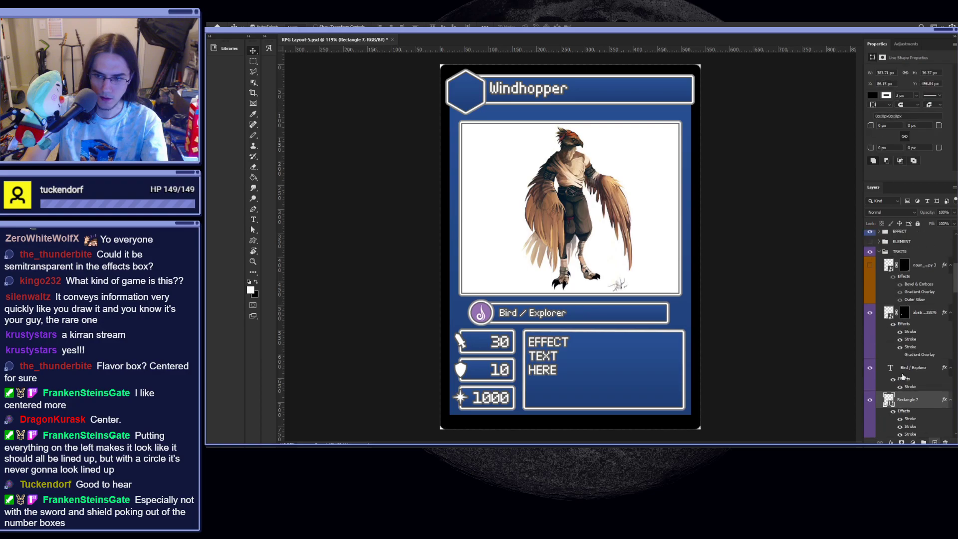
# - Move the hidden star layer out of the TRAITS group, placing it directly above the group
pyautogui.click(870, 265)
pyautogui.click(869, 265)
pyautogui.moveTo(898, 268); pyautogui.dragTo(926, 248)
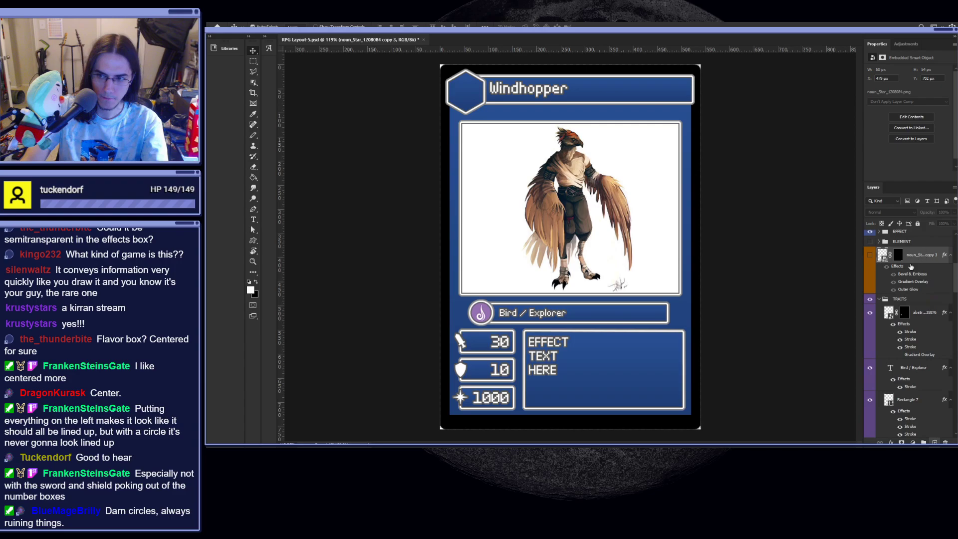
# - Check the TRAITS group's transform bounds, leaving its position and size untouched
pyautogui.click(879, 299)
pyautogui.click(902, 300)
pyautogui.hotkey('ctrl', 't')
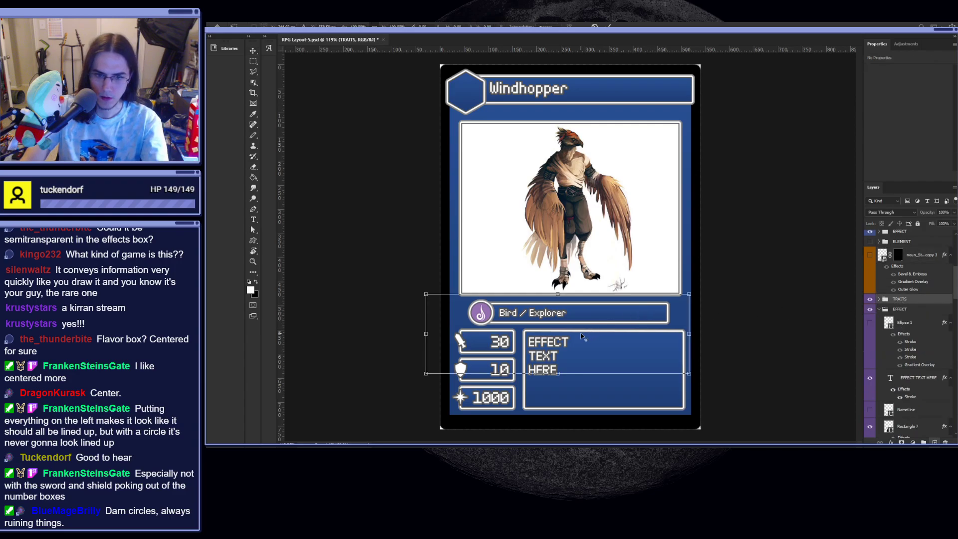
pyautogui.scroll(1, 599, 333)
pyautogui.press('Escape')
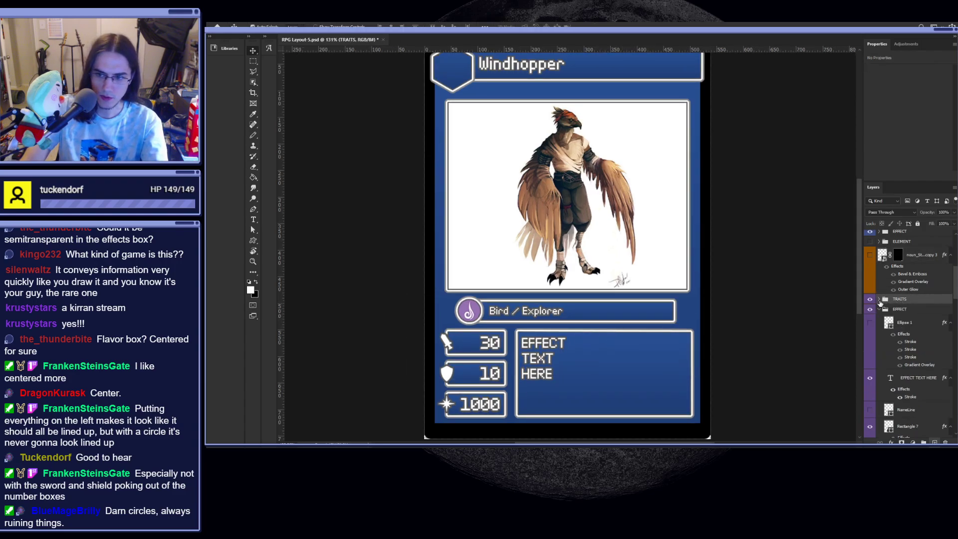
# - Try moving the purple flame symbol layer out of the TRAITS group and inspect the group's transform bounds
pyautogui.click(880, 299)
pyautogui.click(904, 312)
pyautogui.click(870, 313)
pyautogui.click(870, 314)
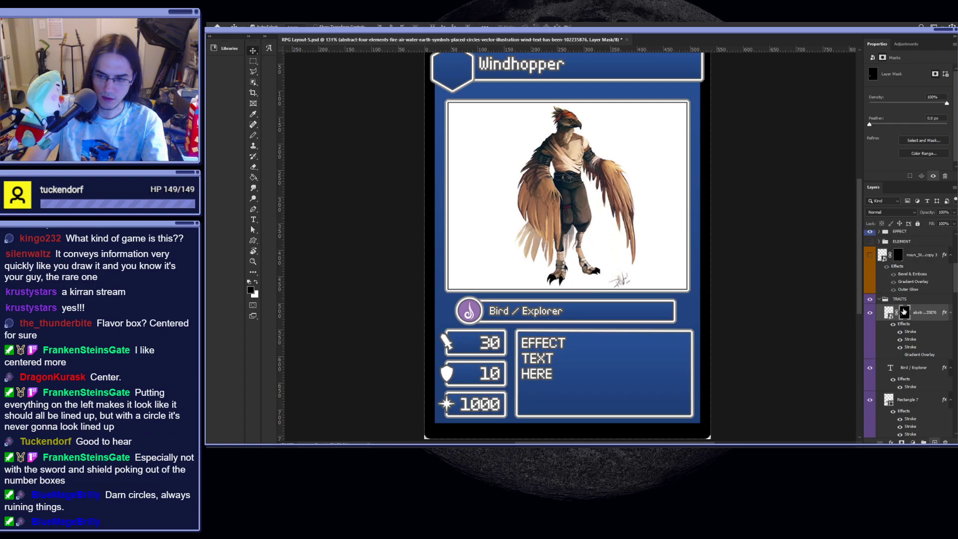
pyautogui.moveTo(925, 317); pyautogui.dragTo(928, 296)
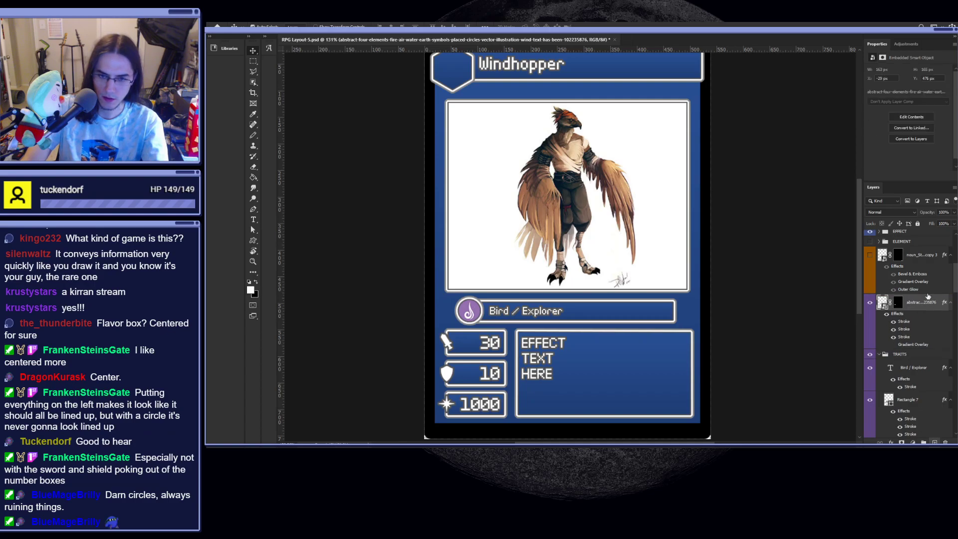
pyautogui.click(912, 355)
pyautogui.hotkey('ctrl', 't')
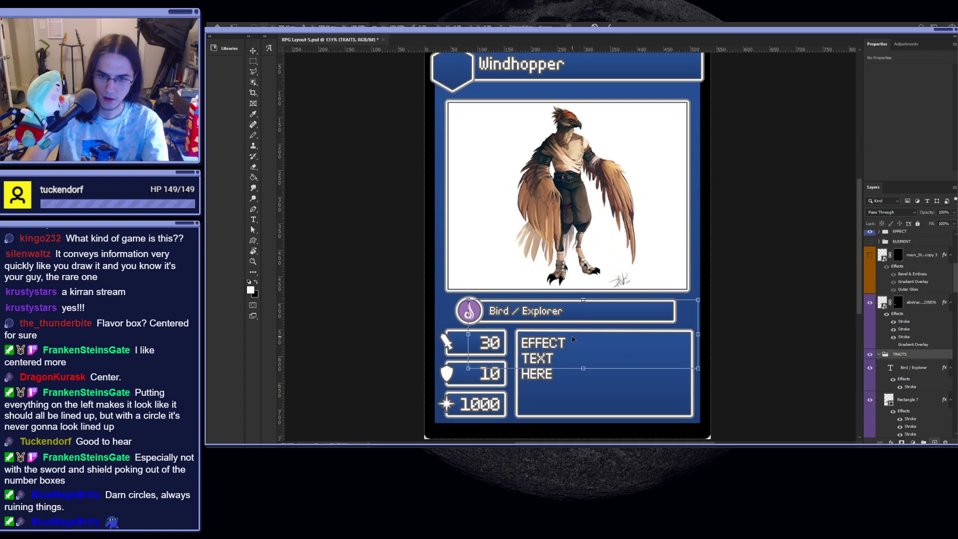
pyautogui.scroll(2, 561, 339)
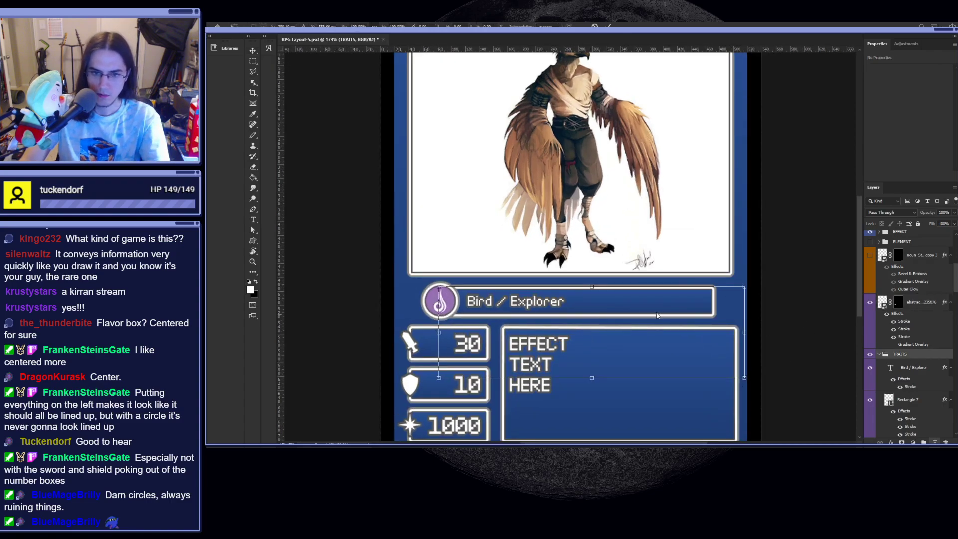
pyautogui.press('Escape')
pyautogui.hotkey('ctrl', 'z')
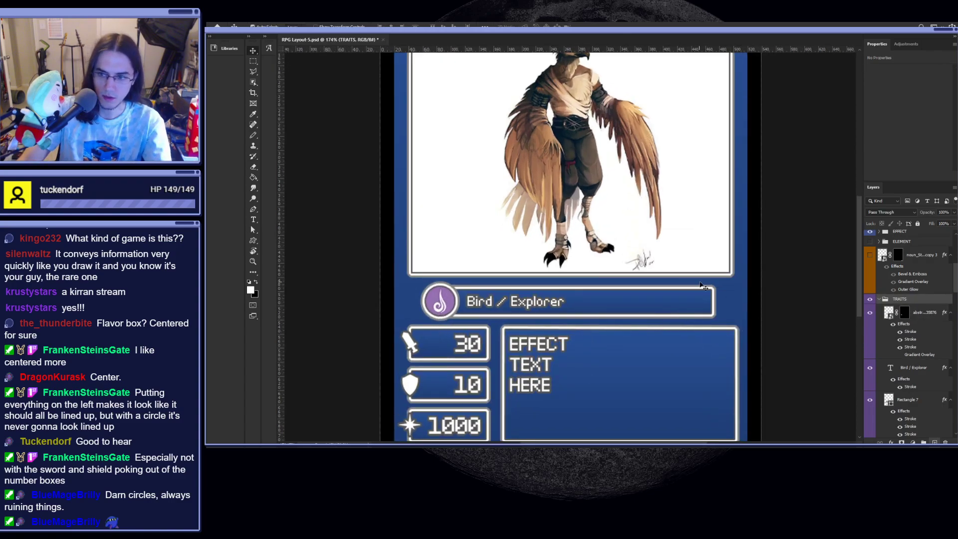
# - Extend the trait bar's Rectangle 7 leftward behind the purple circle, to about X 57 px and 413 px wide
pyautogui.click(914, 371)
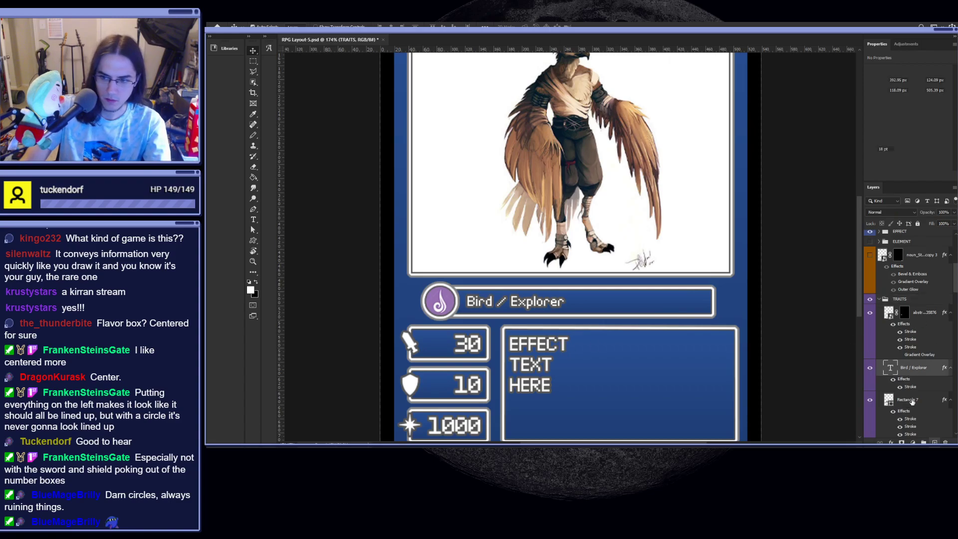
pyautogui.click(912, 401)
pyautogui.scroll(3, 451, 319)
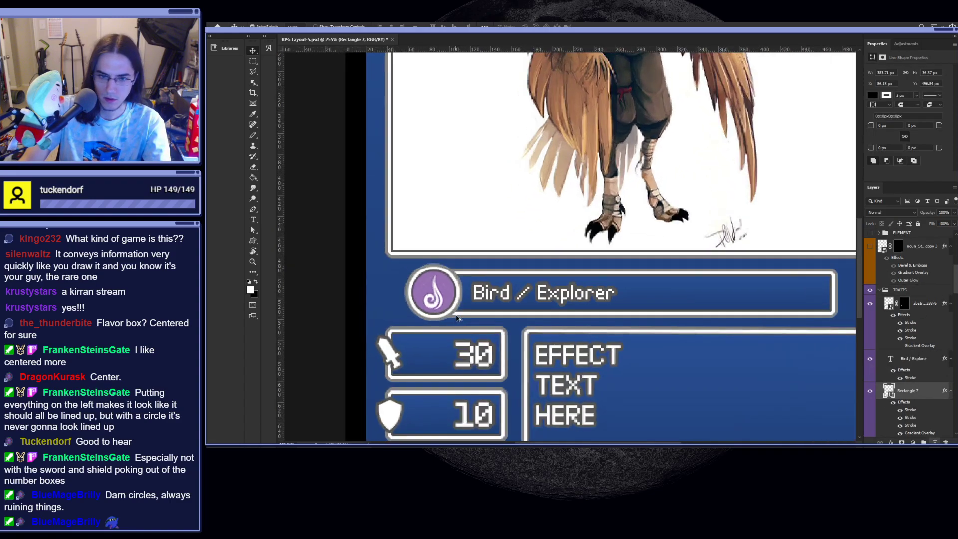
pyautogui.press('a')
pyautogui.press('v')
pyautogui.hotkey('ctrl', ';')
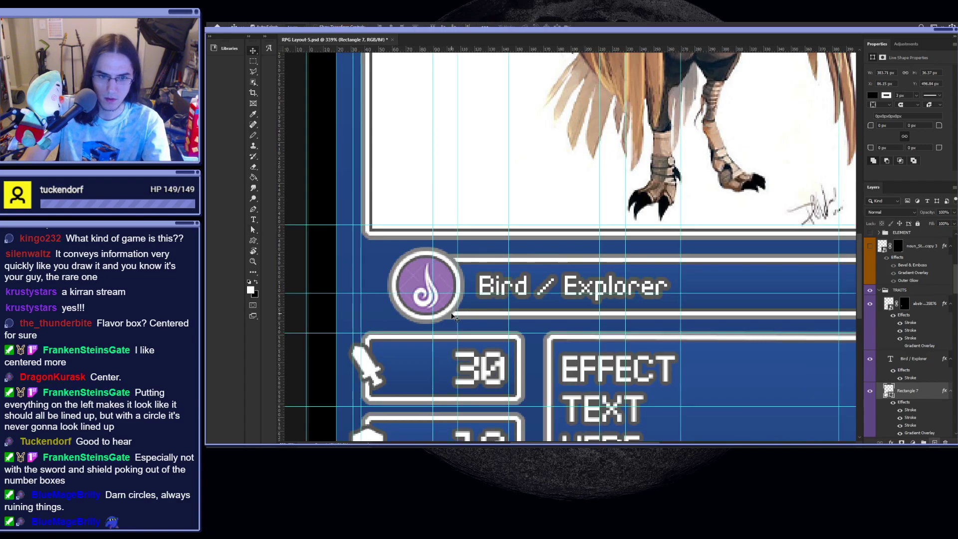
pyautogui.press('a')
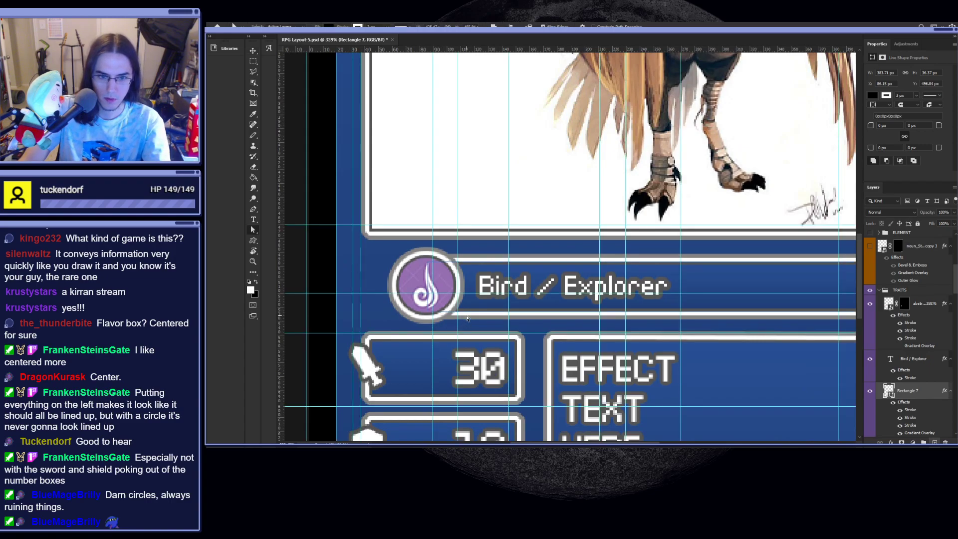
pyautogui.scroll(1, 443, 326)
pyautogui.moveTo(435, 319); pyautogui.dragTo(387, 315)
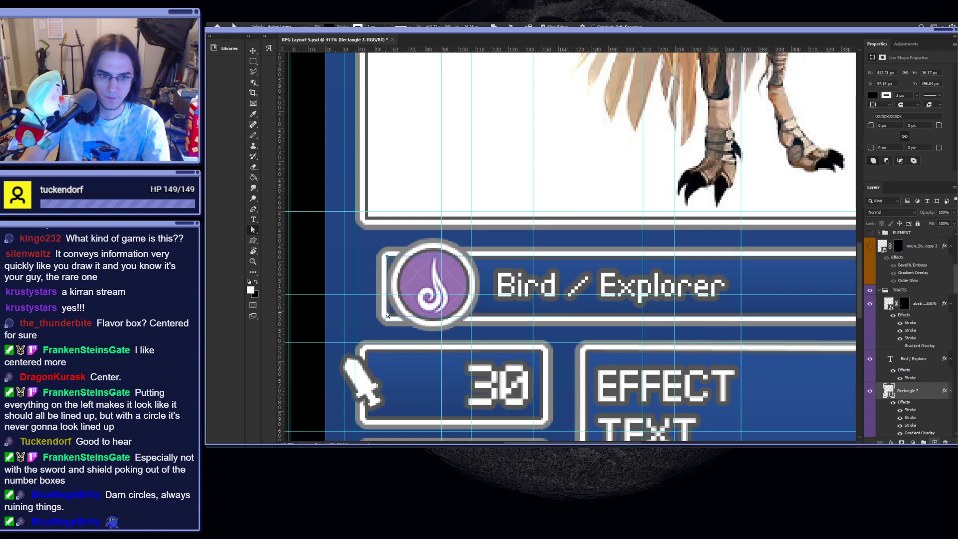
pyautogui.press('Return')
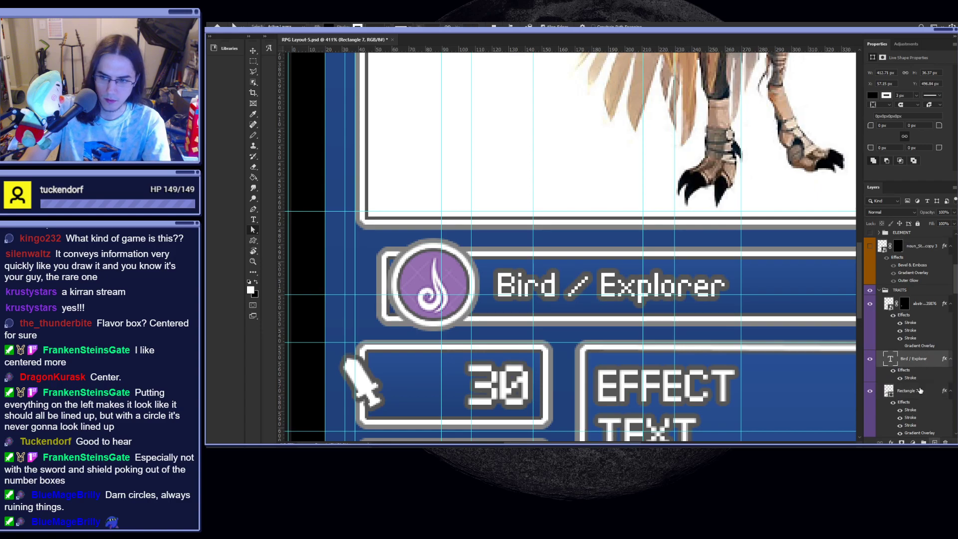
# - Inspect the combined transform bounds of the Bird / Explorer text and Rectangle 7 against the guides
pyautogui.hotkey('ctrl', 't')
pyautogui.scroll(-3, 649, 322)
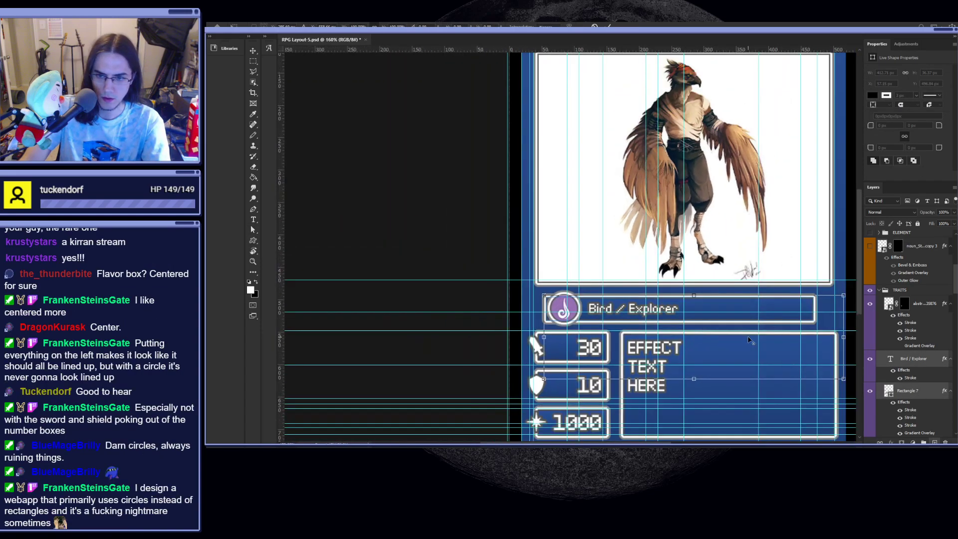
pyautogui.scroll(2, 748, 341)
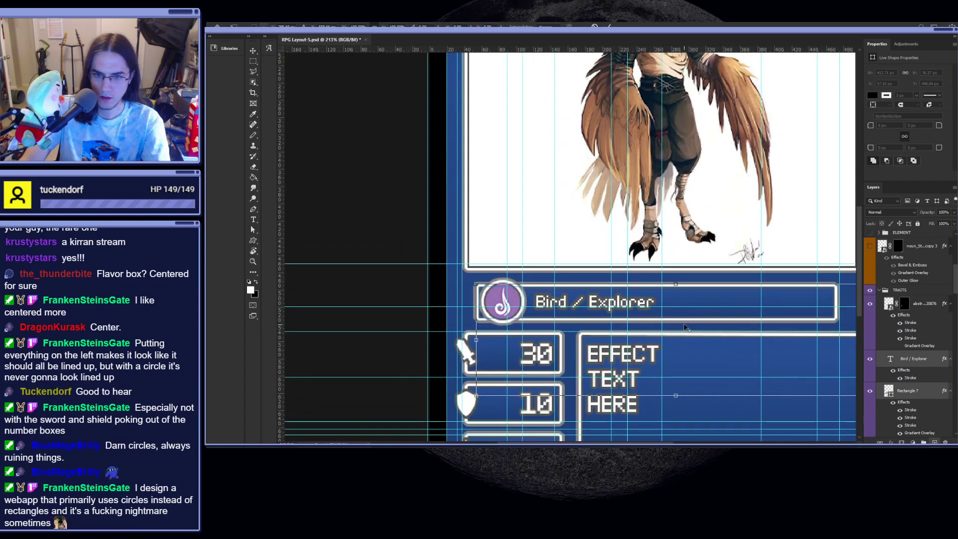
pyautogui.scroll(-4, 683, 327)
pyautogui.scroll(4, 576, 327)
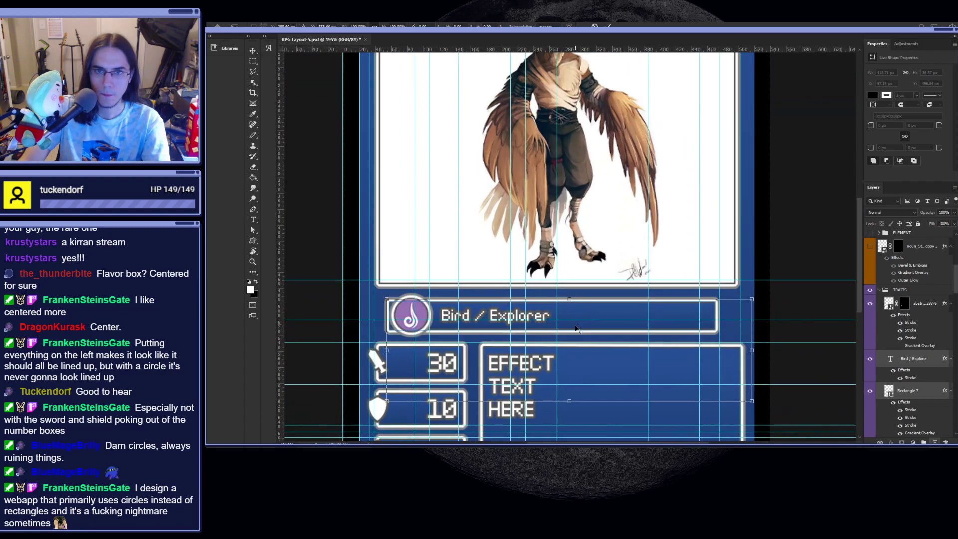
pyautogui.scroll(2, 576, 327)
pyautogui.scroll(-3, 579, 340)
pyautogui.scroll(3, 581, 349)
pyautogui.press('a')
# - Move the purple flame symbol layer above the TRAITS group and check the bounds of the group and Rectangle 7
pyautogui.moveTo(919, 306); pyautogui.dragTo(920, 286)
pyautogui.click(913, 350)
pyautogui.hotkey('ctrl', 't')
pyautogui.press('Escape')
pyautogui.click(906, 391)
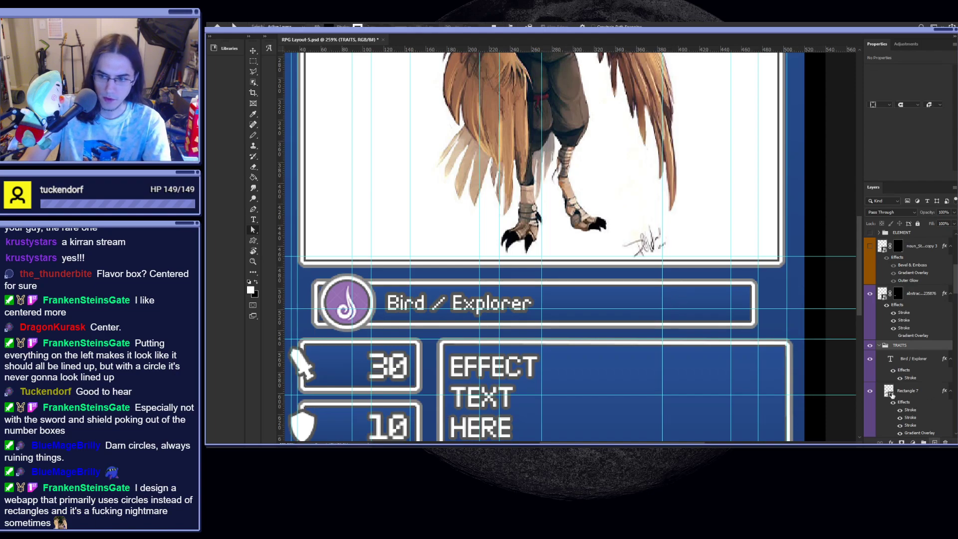
pyautogui.click(869, 393)
pyautogui.click(870, 392)
pyautogui.scroll(-2, 897, 394)
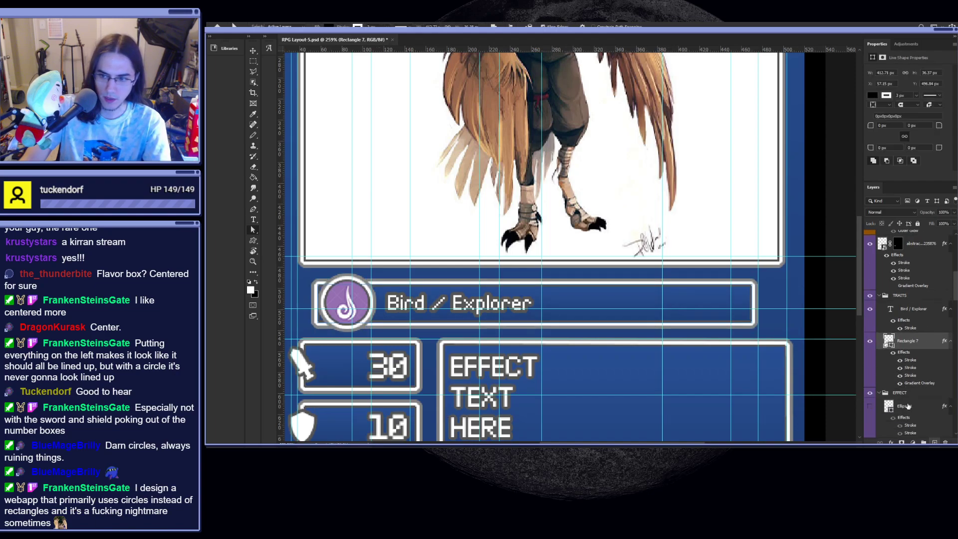
# - Shrink the Bird / Explorer text box to about 342 × 22 px so it fits inside the trait bar
pyautogui.press('t')
pyautogui.click(610, 306)
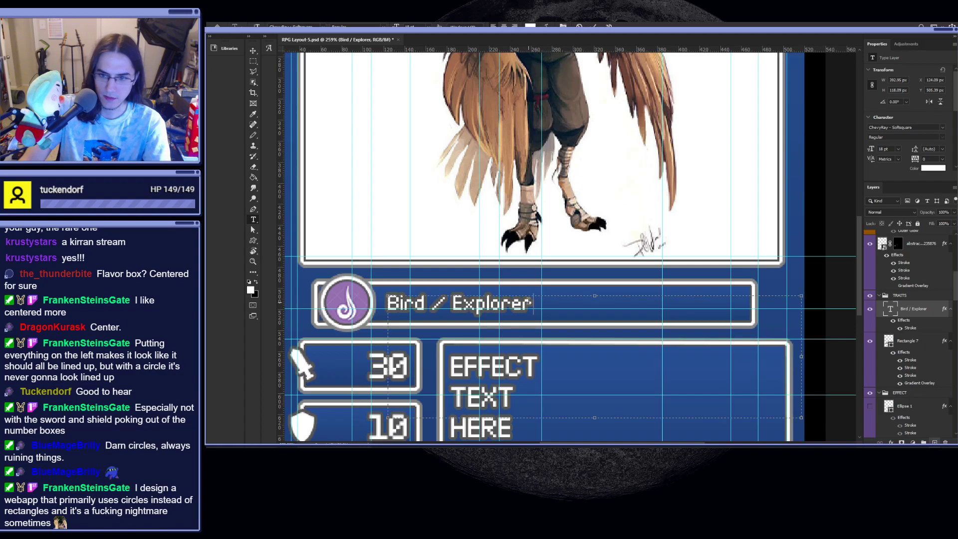
pyautogui.moveTo(802, 418); pyautogui.dragTo(748, 320)
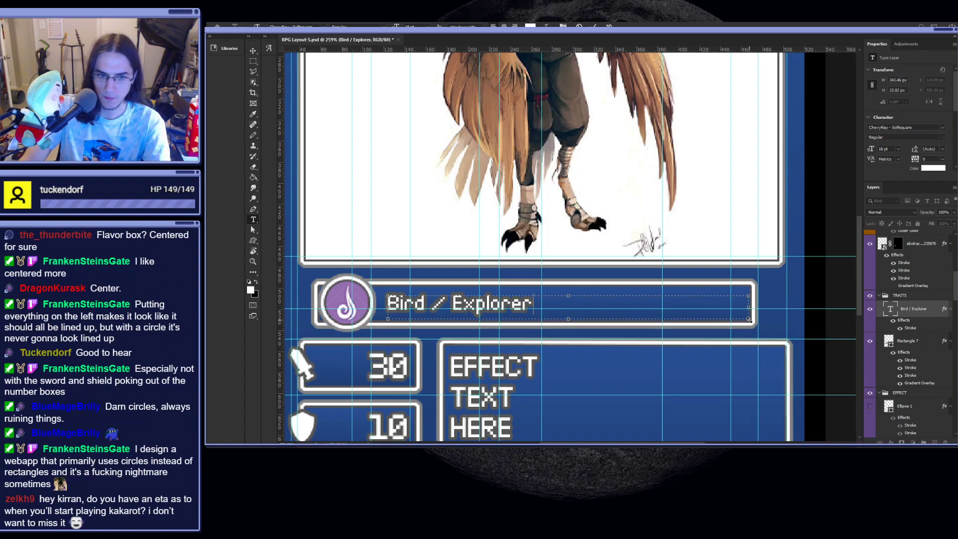
# - Move the purple flame symbol layer back into the TRAITS group, above the Bird / Explorer text
pyautogui.click(902, 292)
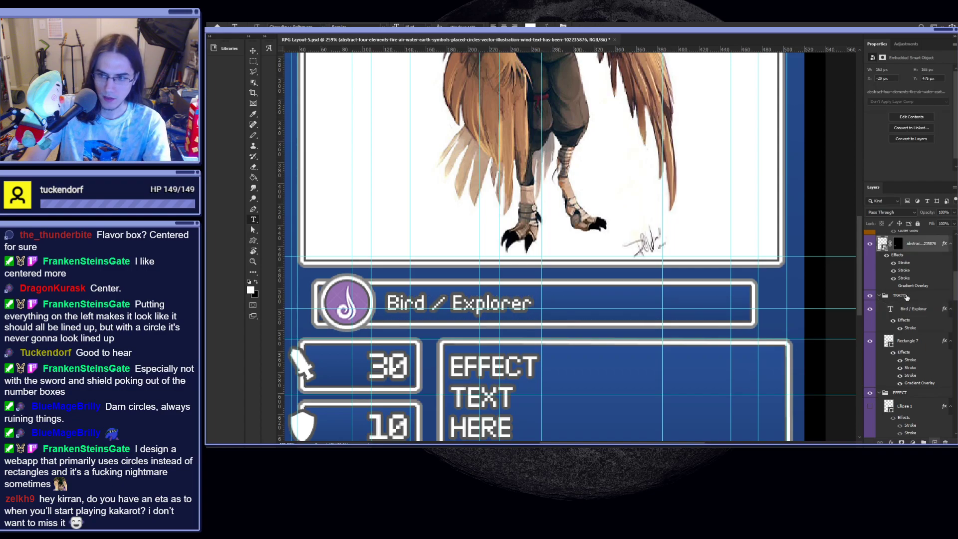
pyautogui.click(904, 296)
pyautogui.moveTo(919, 246); pyautogui.dragTo(926, 297)
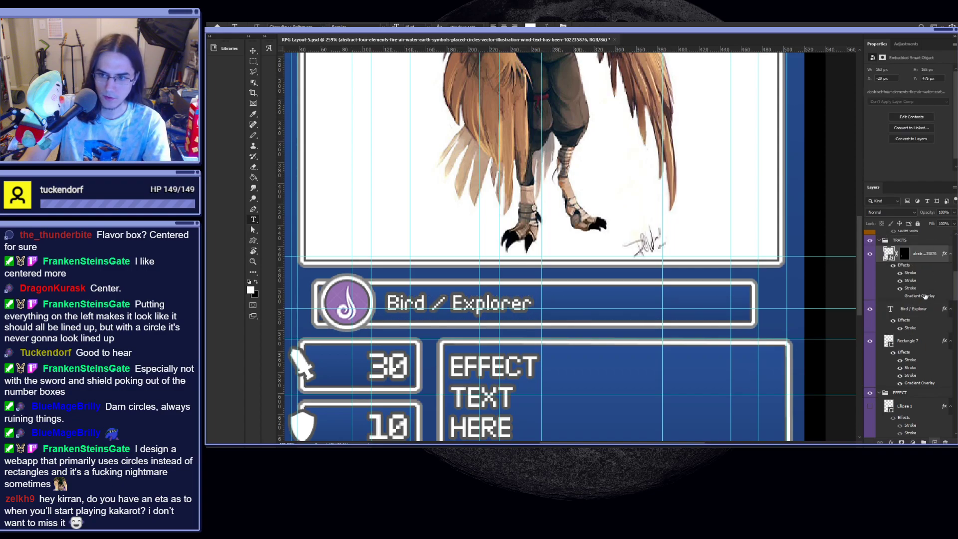
# - Check the TRAITS group's transform bounds and move the purple flame symbol layer above the group
pyautogui.scroll(2, 910, 241)
pyautogui.click(912, 239)
pyautogui.click(911, 283)
pyautogui.hotkey('ctrl', 't')
pyautogui.press('Escape')
pyautogui.press('t')
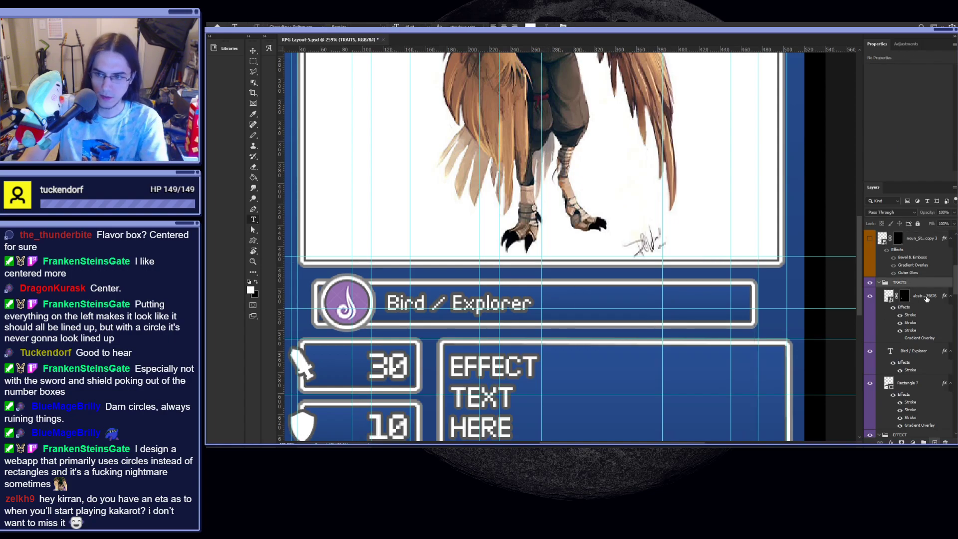
pyautogui.moveTo(937, 277); pyautogui.dragTo(936, 278)
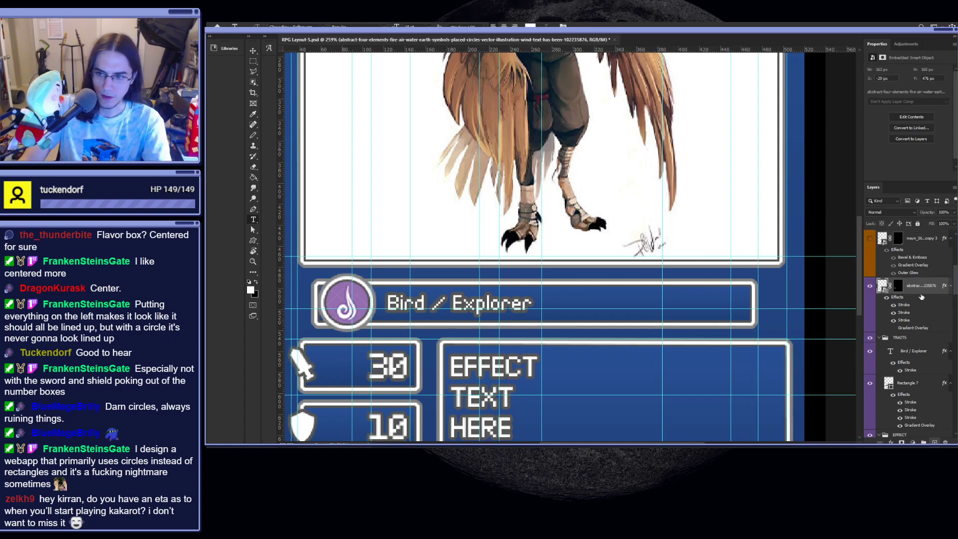
# - Nudge the TRAITS group, holding the Bird / Explorer text and Rectangle 7, a few pixels to the right
pyautogui.click(915, 337)
pyautogui.hotkey('ctrl', 't')
pyautogui.scroll(1, 561, 298)
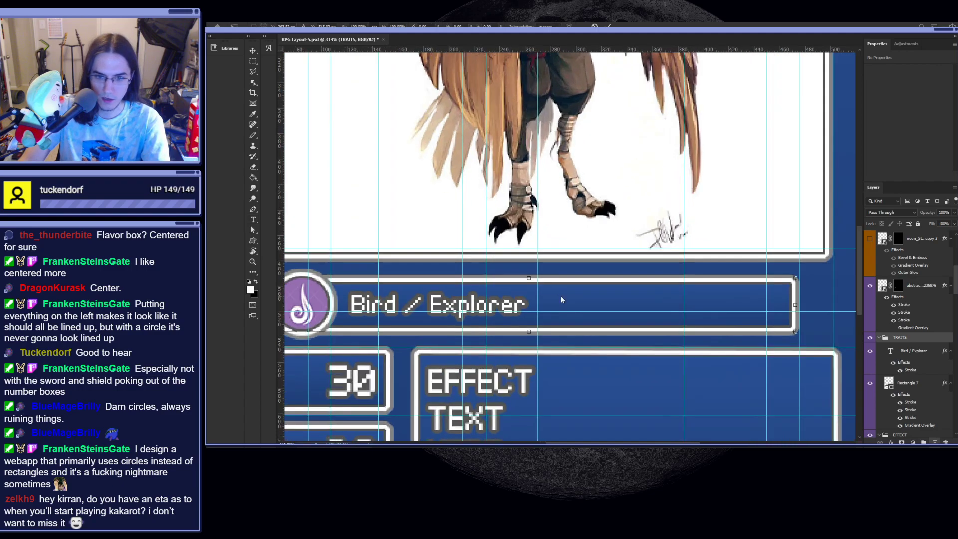
pyautogui.press('Right')
pyautogui.press('Right')
pyautogui.press('Right')
pyautogui.press('Right')
pyautogui.press('Right')
pyautogui.press('Right')
pyautogui.press('Right')
pyautogui.press('Return')
pyautogui.press('t')
pyautogui.hotkey('ctrl', 'z')
pyautogui.hotkey('ctrl', 't')
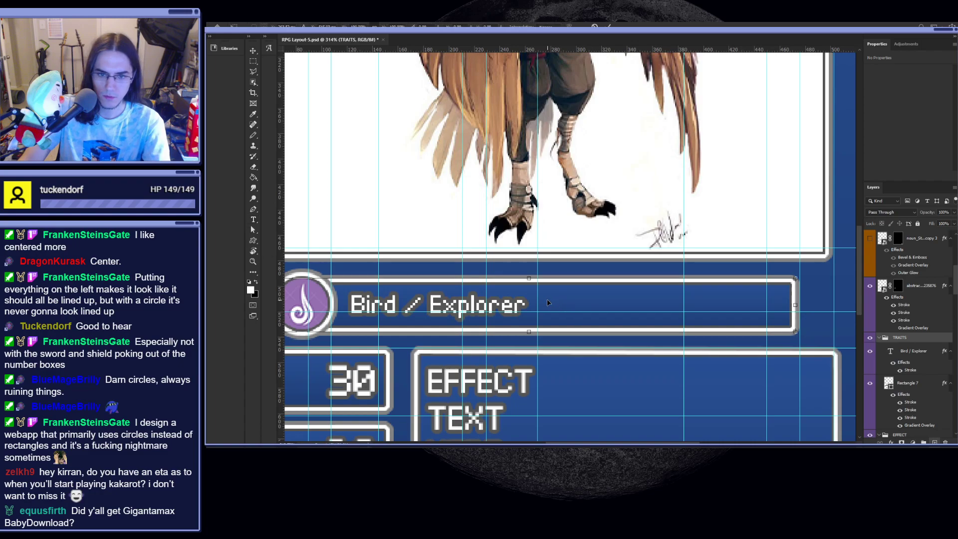
pyautogui.moveTo(561, 298); pyautogui.dragTo(571, 298)
pyautogui.press('Escape')
pyautogui.hotkey('ctrl', 'shift', 'z')
# - Return the purple flame symbol layer to the TRAITS group above the text and nudge the symbol right to match the bar
pyautogui.moveTo(921, 344); pyautogui.dragTo(922, 345)
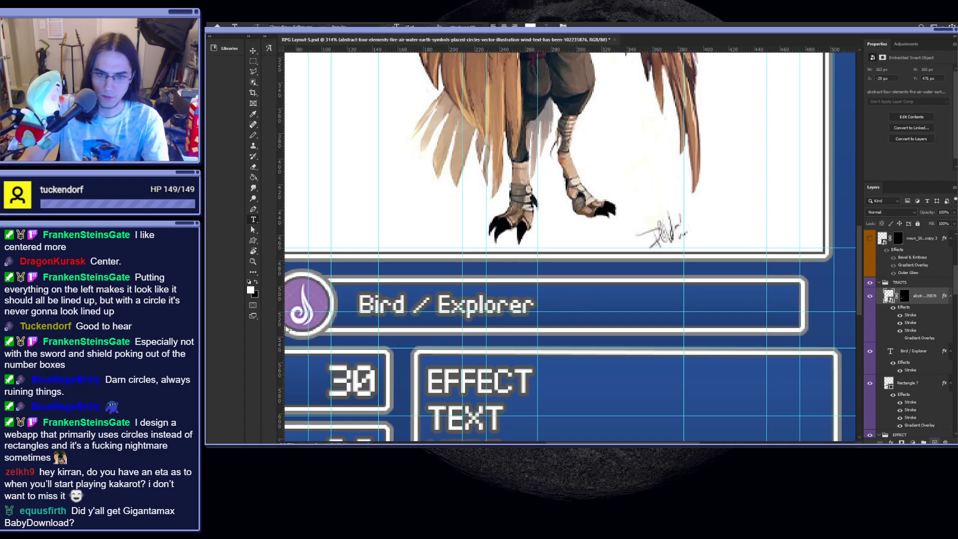
pyautogui.hotkey('ctrl', 't')
pyautogui.press('Right')
pyautogui.press('Right')
pyautogui.press('Right')
pyautogui.press('Right')
pyautogui.press('Right')
pyautogui.press('Right')
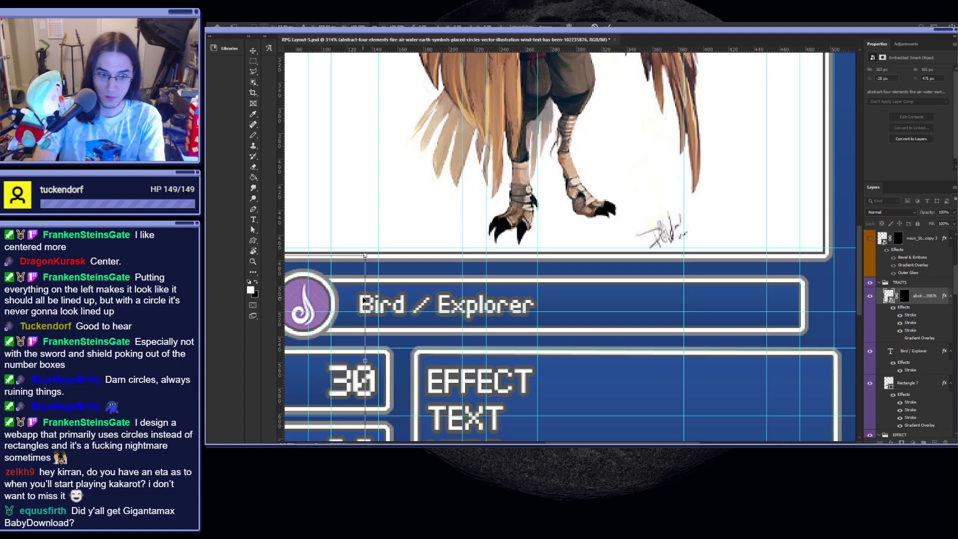
pyautogui.press('Return')
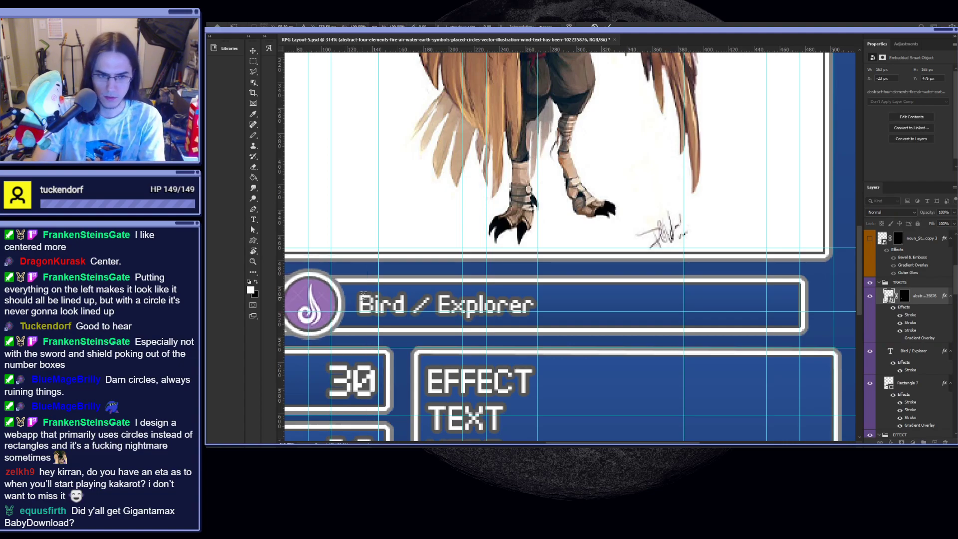
pyautogui.scroll(-4, 325, 296)
pyautogui.click(906, 386)
pyautogui.scroll(5, 376, 182)
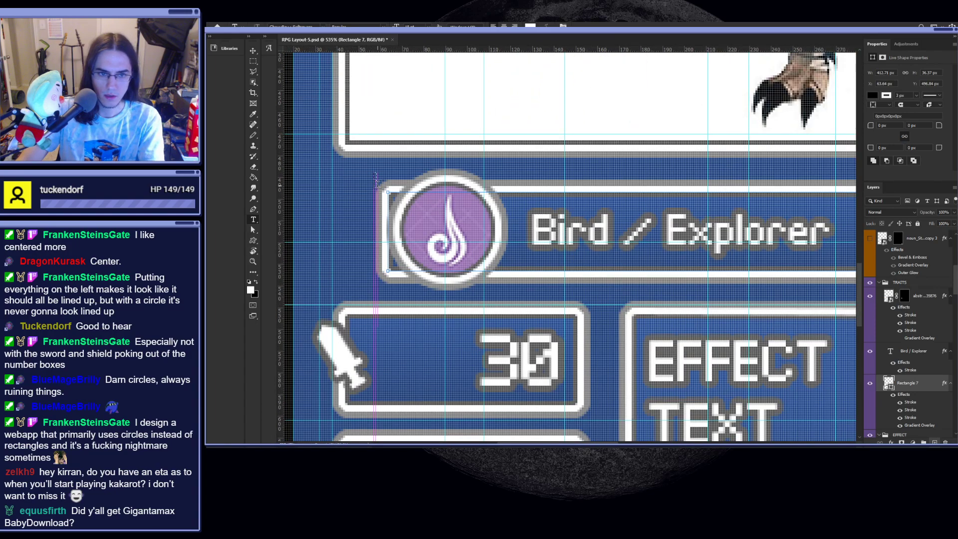
pyautogui.click(376, 181)
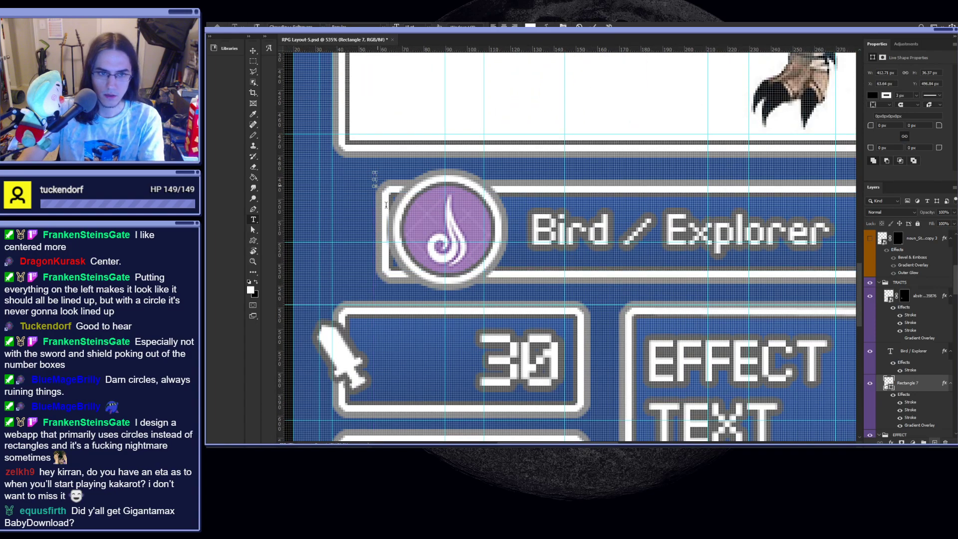
pyautogui.press('Escape')
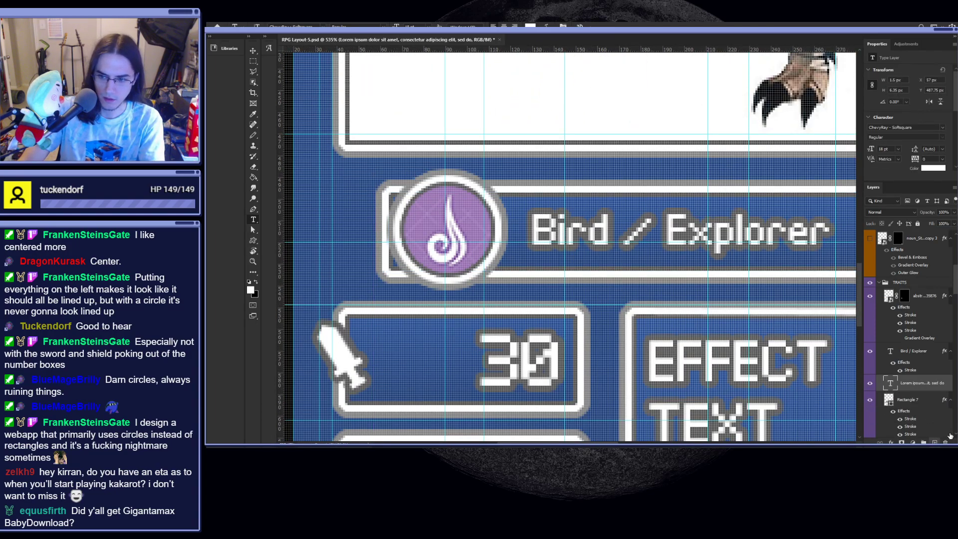
pyautogui.press('v')
pyautogui.keyDown('ctrl'); pyautogui.click(389, 245); pyautogui.keyUp('ctrl')
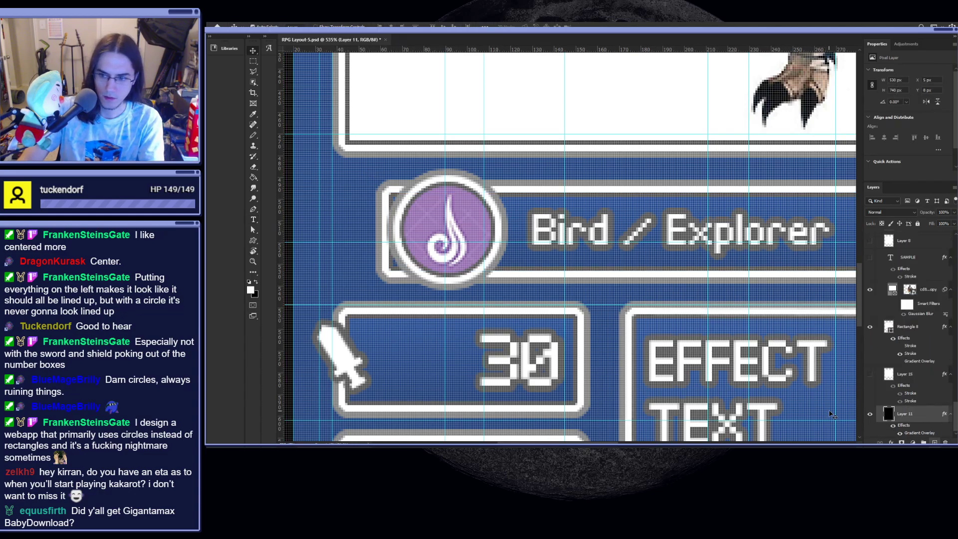
# - Shorten Rectangle 7 from its left end to the flame circle's centre, making the trait bar about 386 px wide
pyautogui.scroll(-10, 423, 269)
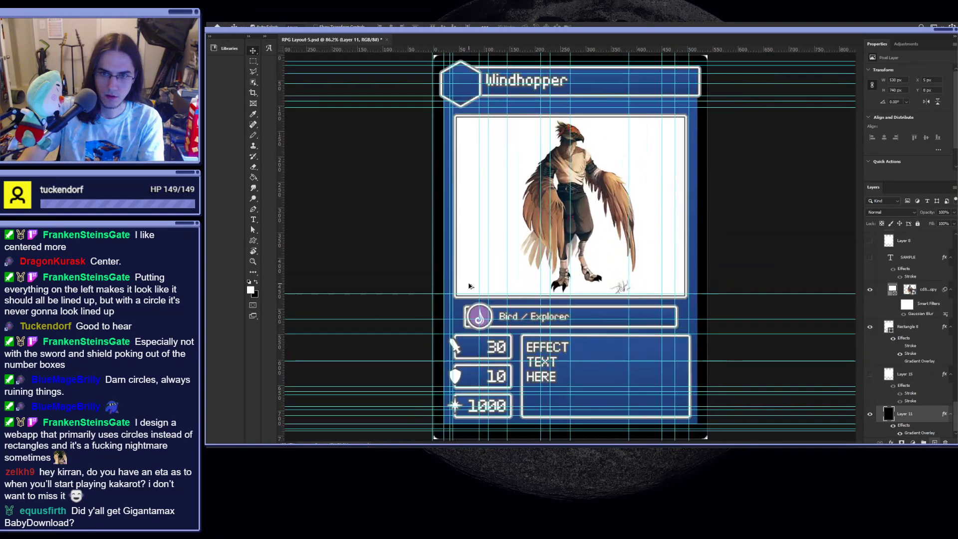
pyautogui.scroll(6, 479, 295)
pyautogui.scroll(5, 514, 380)
pyautogui.click(478, 267)
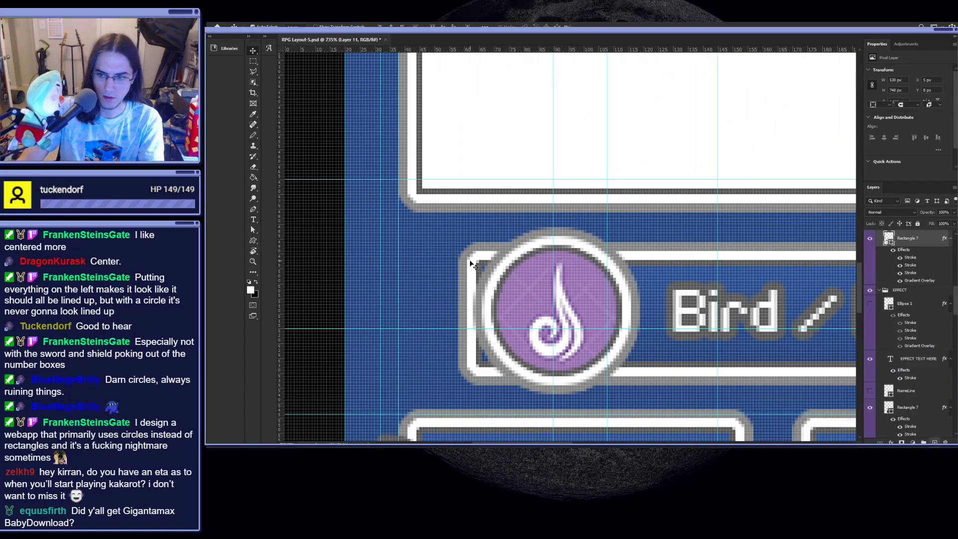
pyautogui.click(870, 240)
pyautogui.click(871, 240)
pyautogui.press('a')
pyautogui.moveTo(461, 241); pyautogui.dragTo(556, 368)
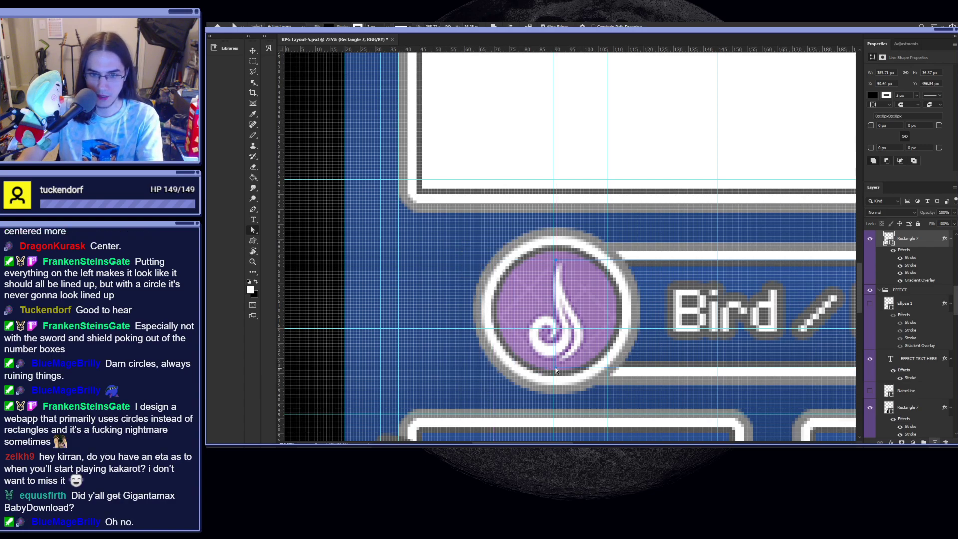
# - Collapse the EFFECT layer group and hide the guides to review the whole card
pyautogui.click(915, 291)
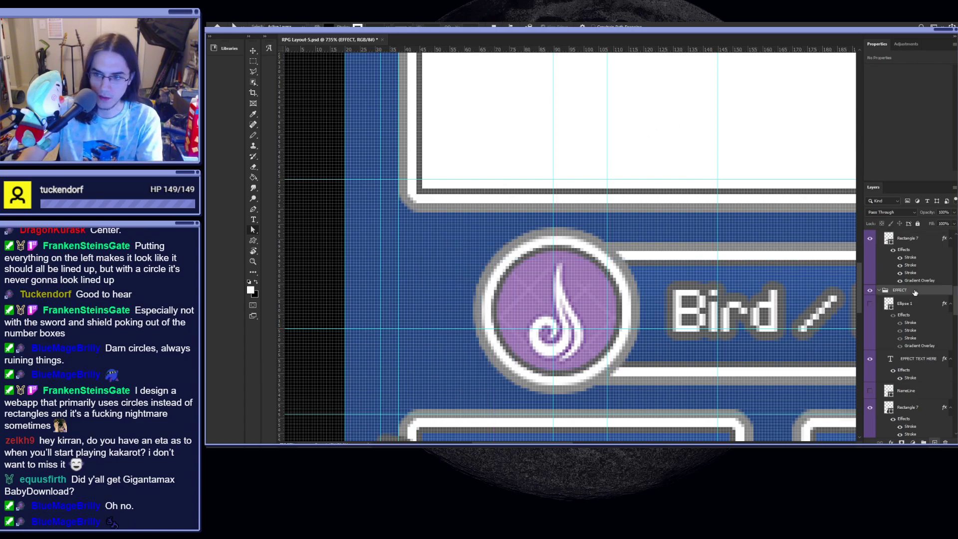
pyautogui.click(880, 291)
pyautogui.scroll(-10, 565, 370)
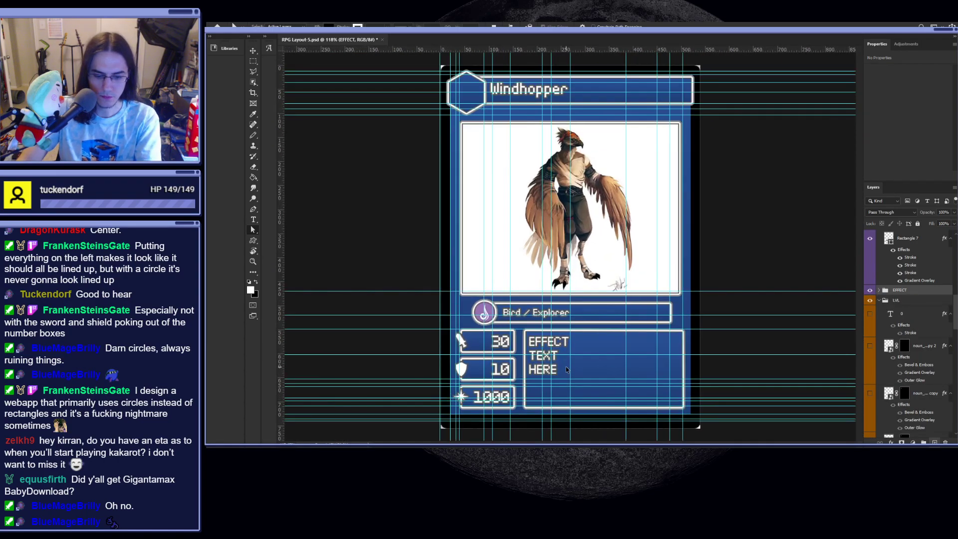
pyautogui.hotkey('ctrl', ';')
pyautogui.scroll(-2, 603, 366)
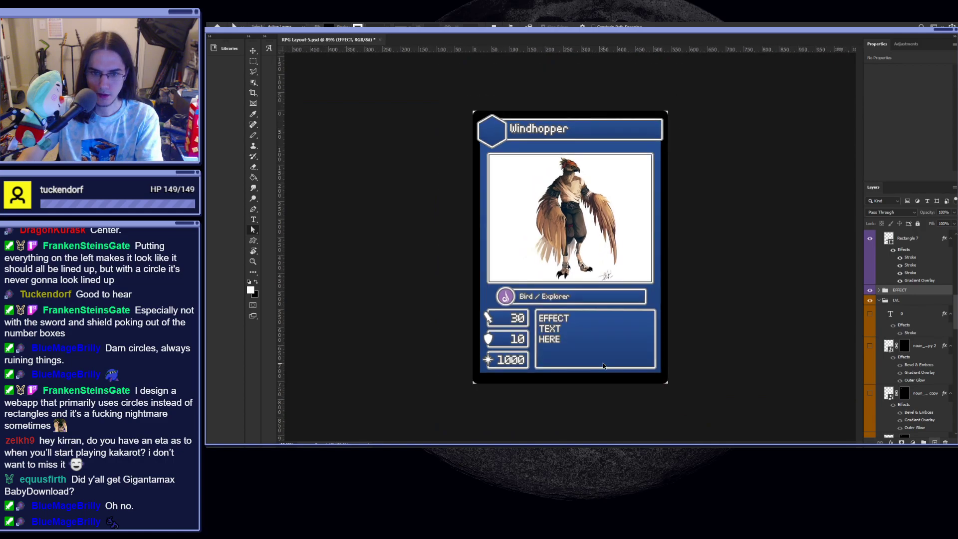
pyautogui.scroll(2, 603, 366)
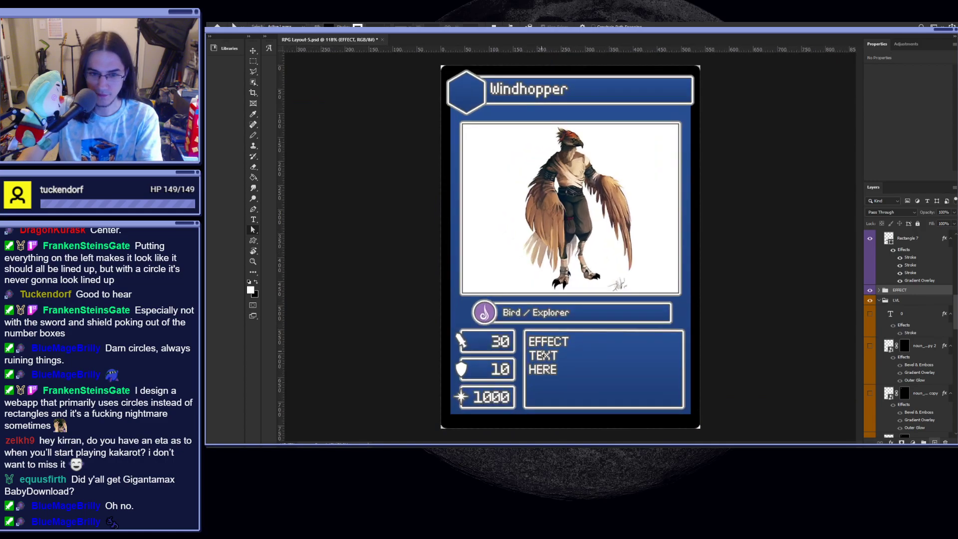
pyautogui.scroll(2, 543, 355)
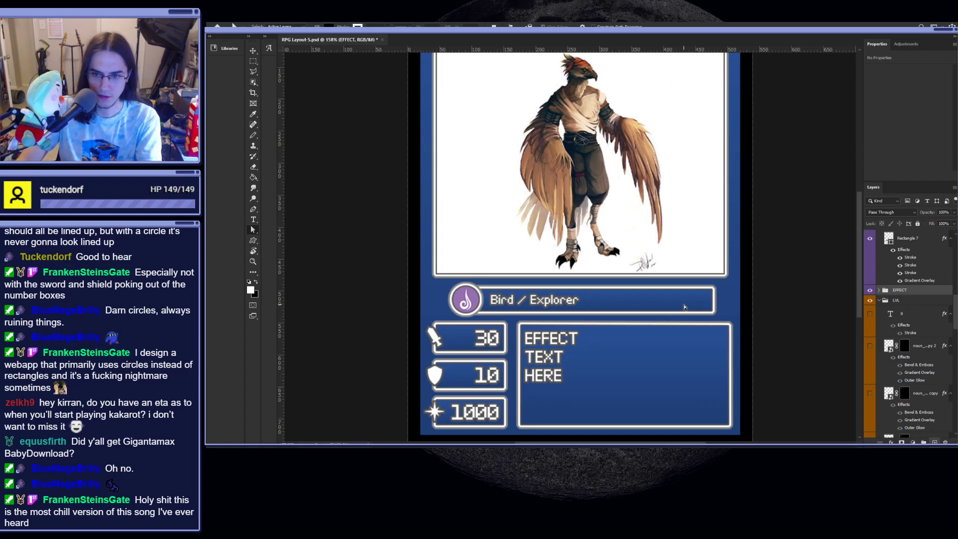
# - Nudge the TRAITS group 2 px to the left beneath the artwork
pyautogui.scroll(12, 896, 280)
pyautogui.click(898, 338)
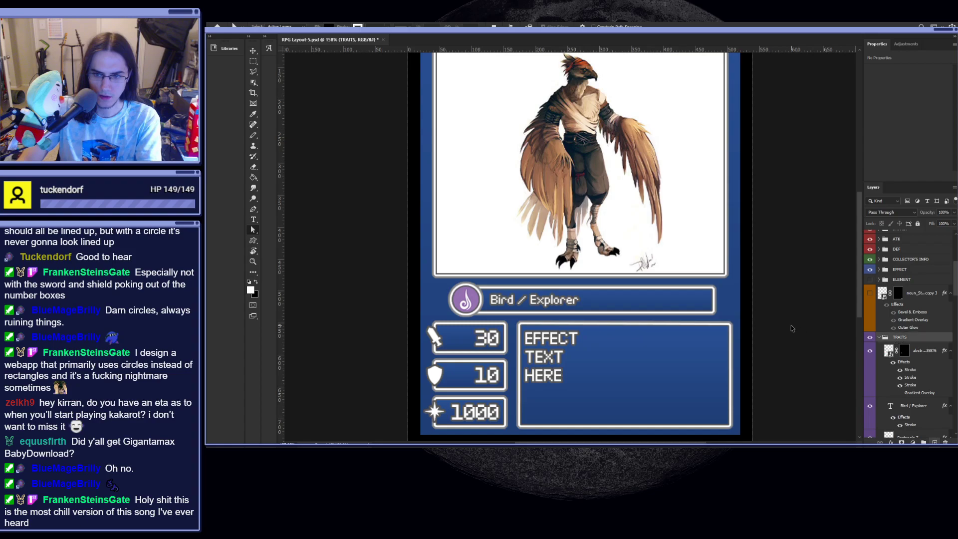
pyautogui.hotkey('ctrl', 't')
pyautogui.press('Left')
pyautogui.press('Left')
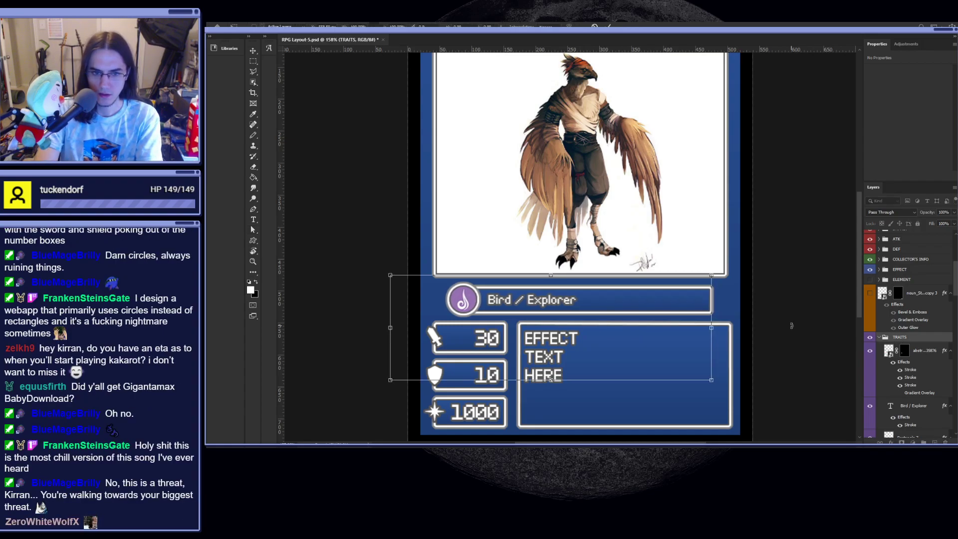
pyautogui.press('Return')
pyautogui.hotkey('ctrl', '0')
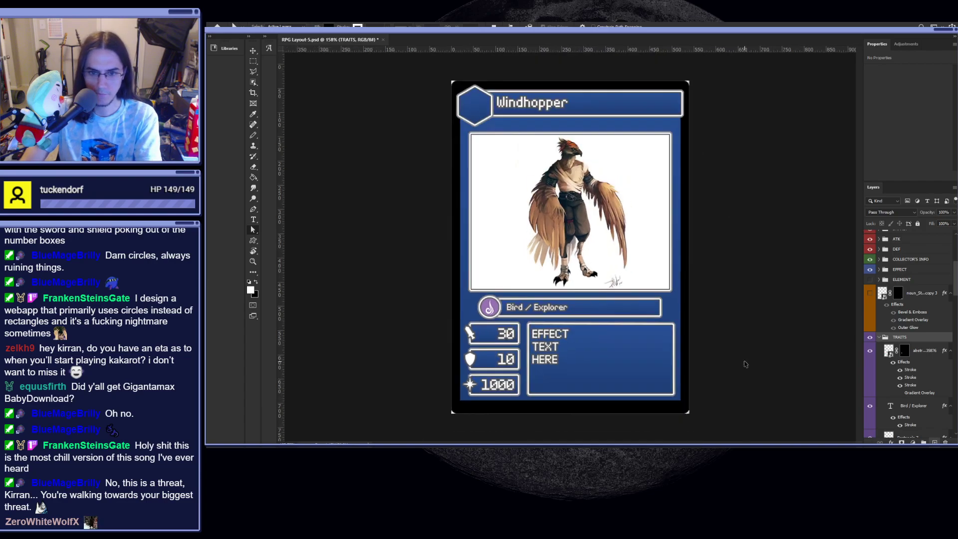
# - Measure the gaps above and below the trait bar with rectangular marquee selections
pyautogui.scroll(1, 746, 364)
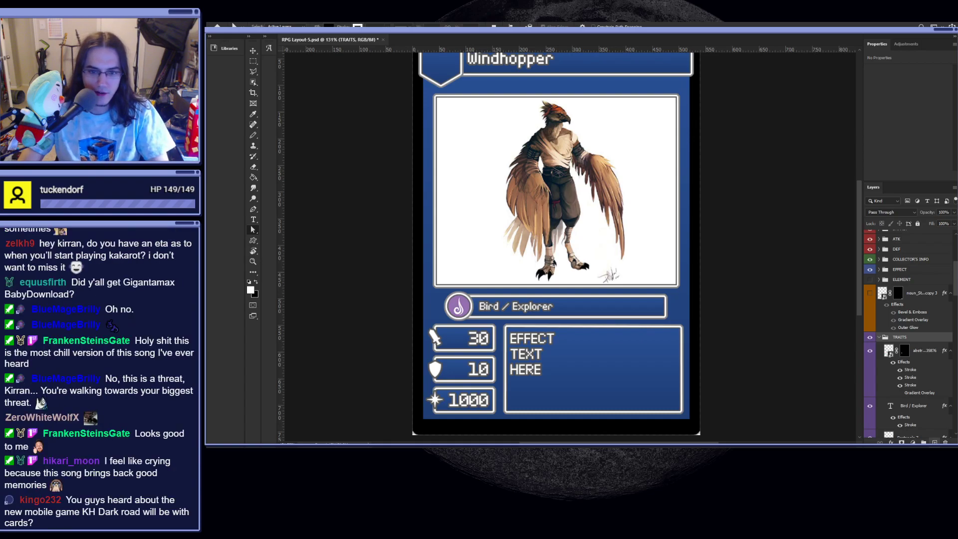
pyautogui.scroll(5, 563, 300)
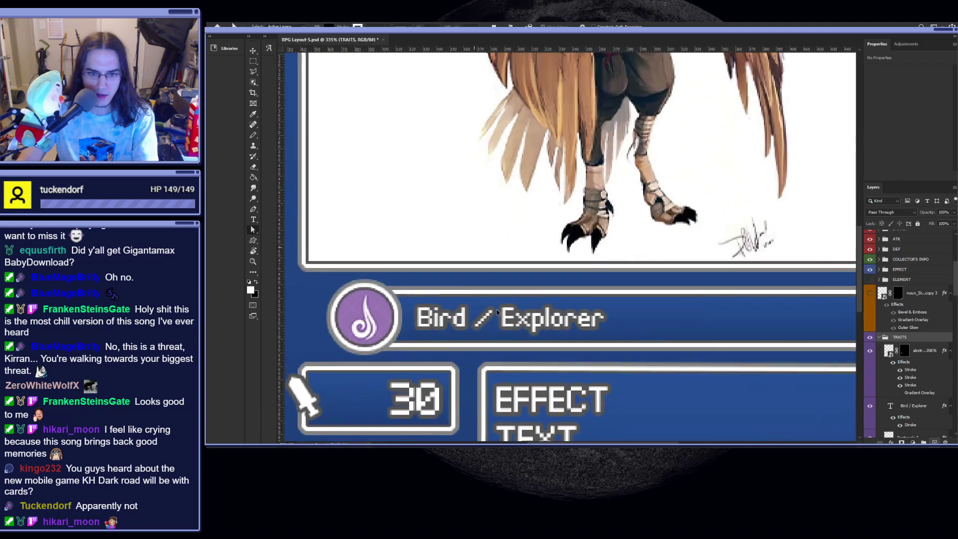
pyautogui.scroll(1, 489, 283)
pyautogui.press('m')
pyautogui.moveTo(497, 251); pyautogui.dragTo(499, 248)
pyautogui.click(502, 254)
pyautogui.scroll(-5, 549, 159)
pyautogui.scroll(2, 495, 346)
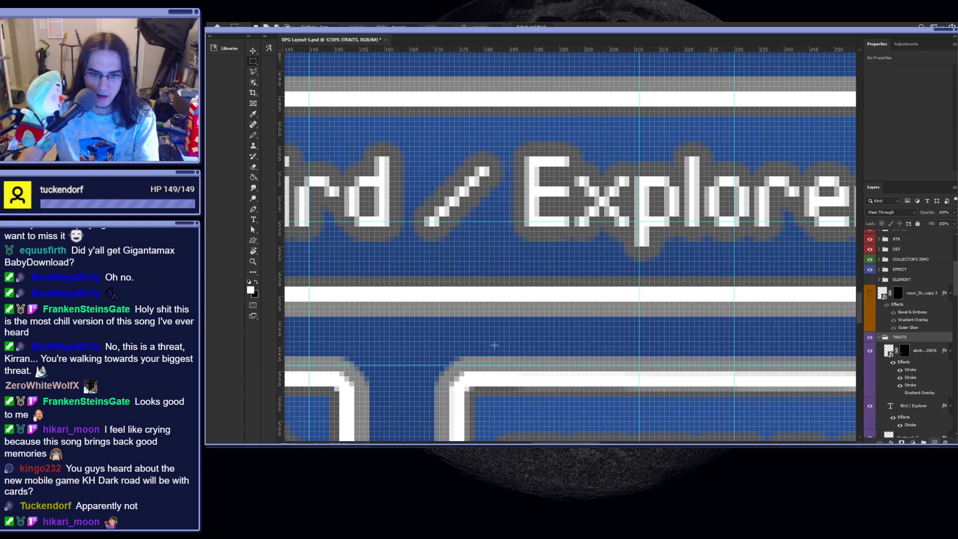
pyautogui.scroll(1, 495, 346)
pyautogui.moveTo(494, 314); pyautogui.dragTo(510, 357)
pyautogui.scroll(-10, 510, 357)
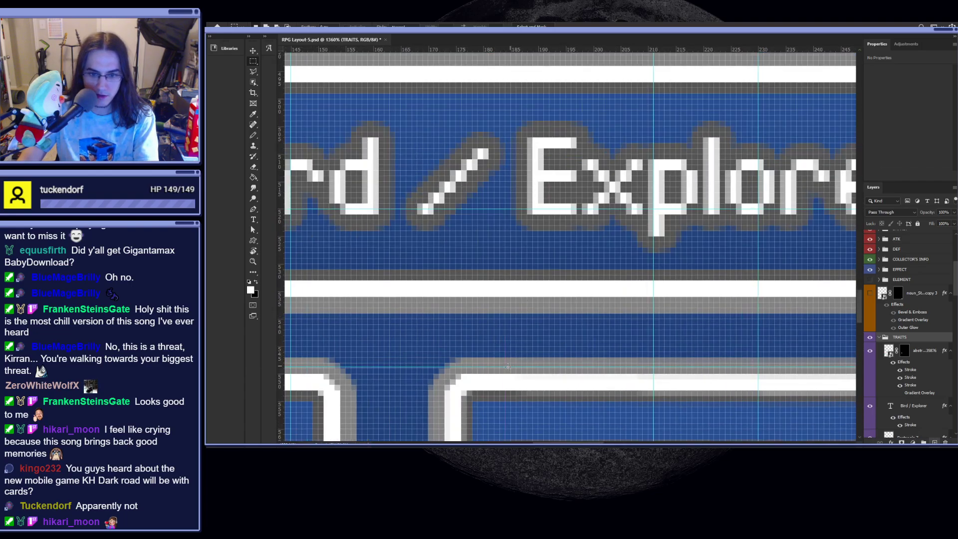
pyautogui.scroll(3, 554, 374)
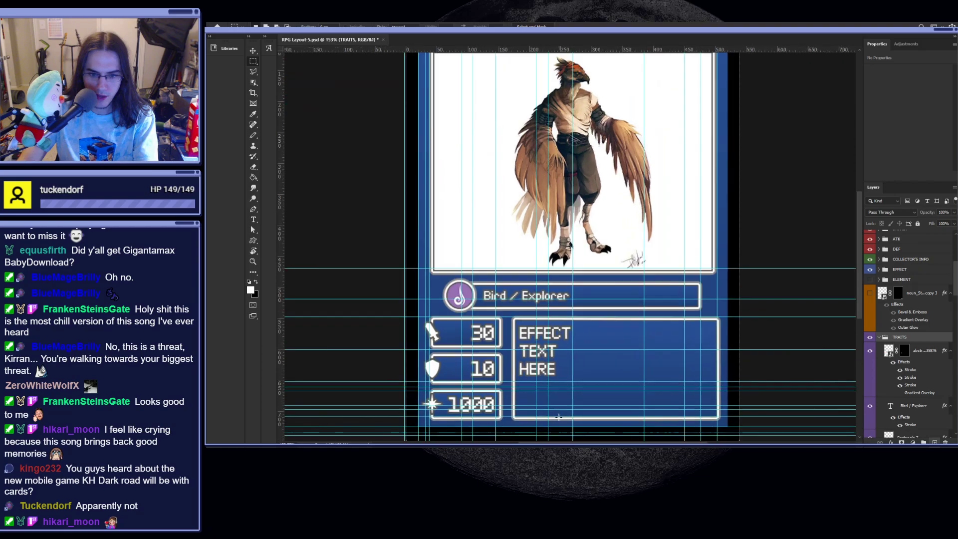
# - Select the 30, 10 and 1000 stat boxes together with the effect text box and nudge them down 1 px
pyautogui.press('v')
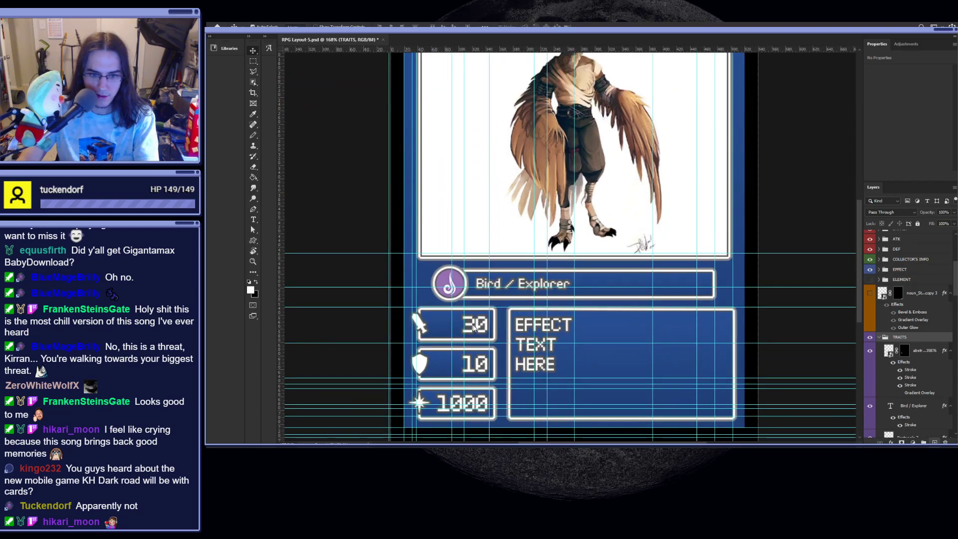
pyautogui.click(474, 327)
pyautogui.keyDown('shift'); pyautogui.click(454, 366); pyautogui.keyUp('shift')
pyautogui.keyDown('shift'); pyautogui.click(450, 399); pyautogui.keyUp('shift')
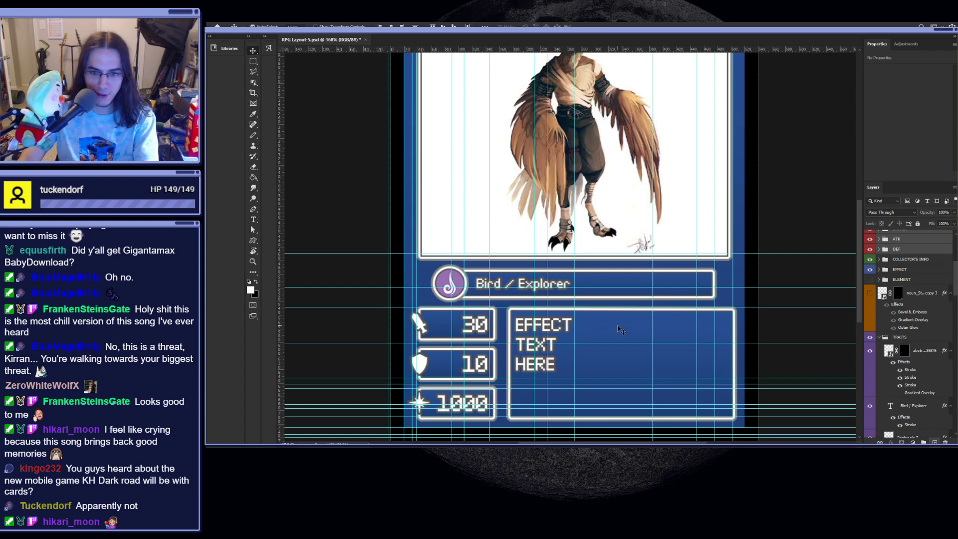
pyautogui.hotkey('ctrl', 't')
pyautogui.press('Down')
pyautogui.press('Return')
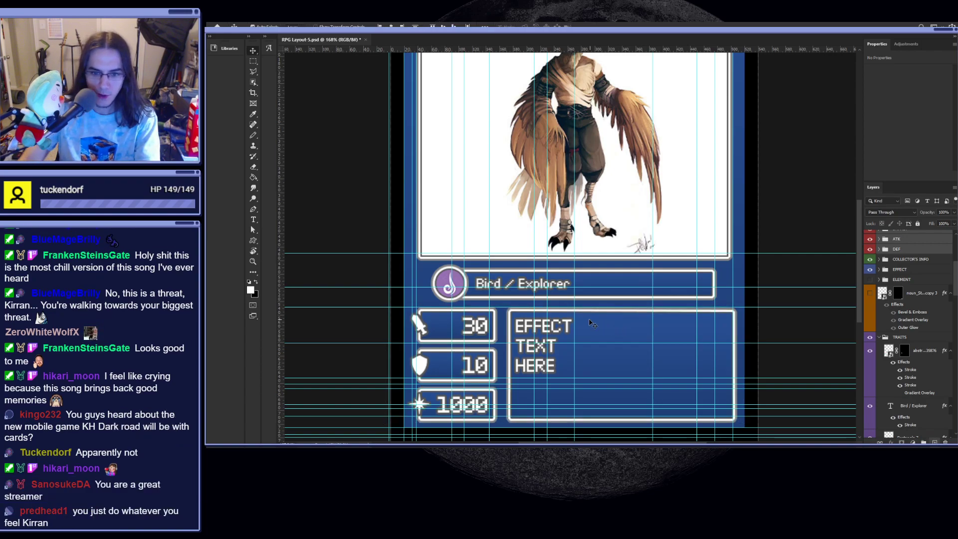
# - Move the horizontal guide below the trait bar down onto the effect box's upper outer edge
pyautogui.scroll(4, 524, 315)
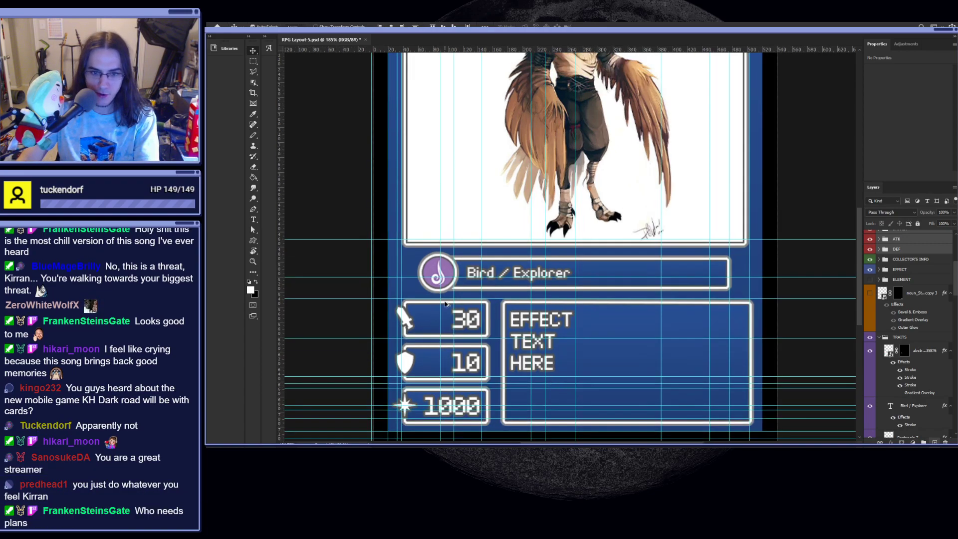
pyautogui.scroll(2, 529, 314)
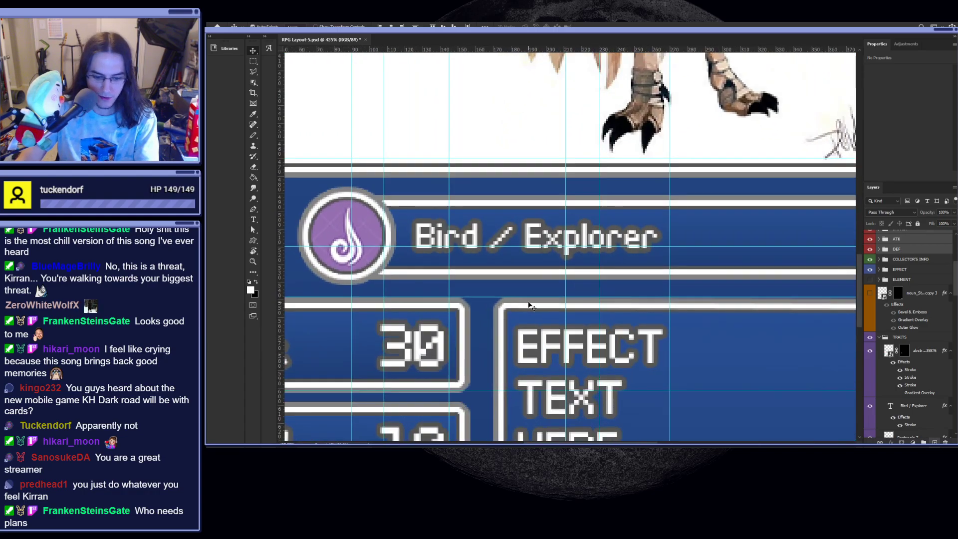
pyautogui.scroll(3, 506, 313)
pyautogui.scroll(4, 506, 314)
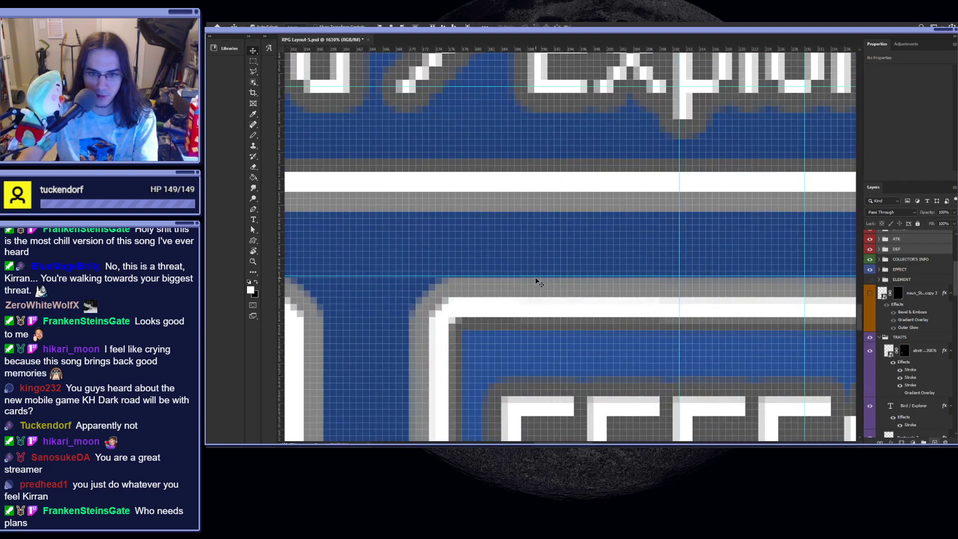
pyautogui.moveTo(538, 276); pyautogui.dragTo(544, 284)
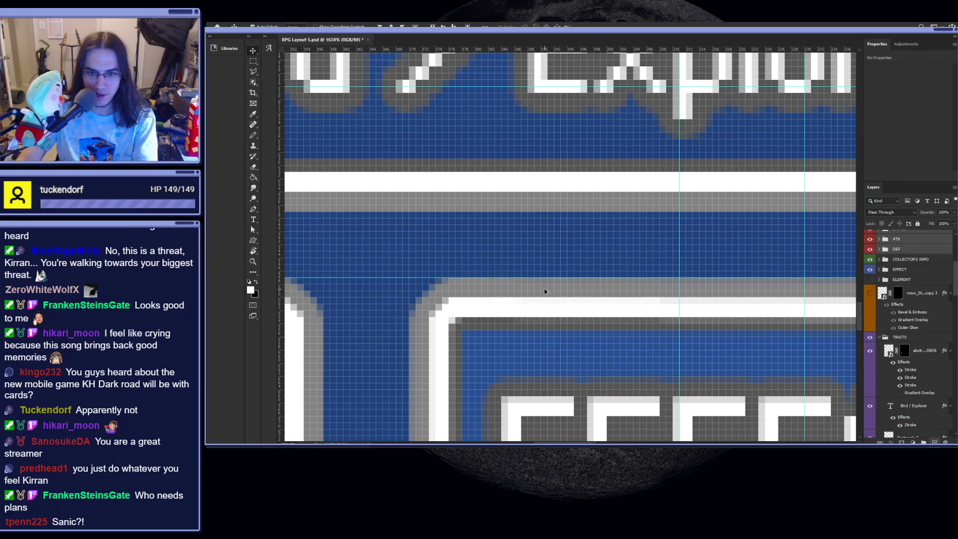
pyautogui.scroll(-6, 549, 286)
pyautogui.scroll(-3, 558, 288)
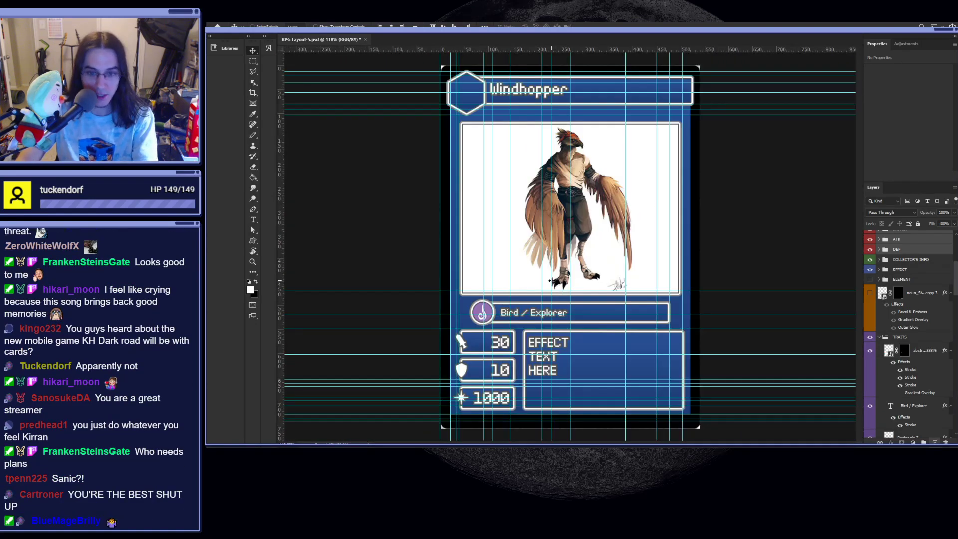
# - Hide the guides and examine the spacing around the trait bar between the artwork frame and the boxes below
pyautogui.hotkey('ctrl', ';')
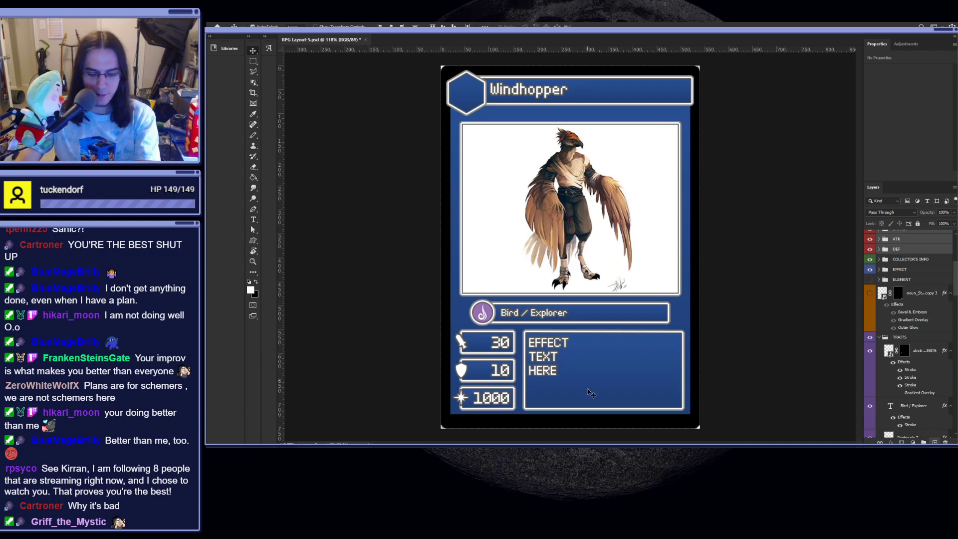
pyautogui.scroll(9, 575, 340)
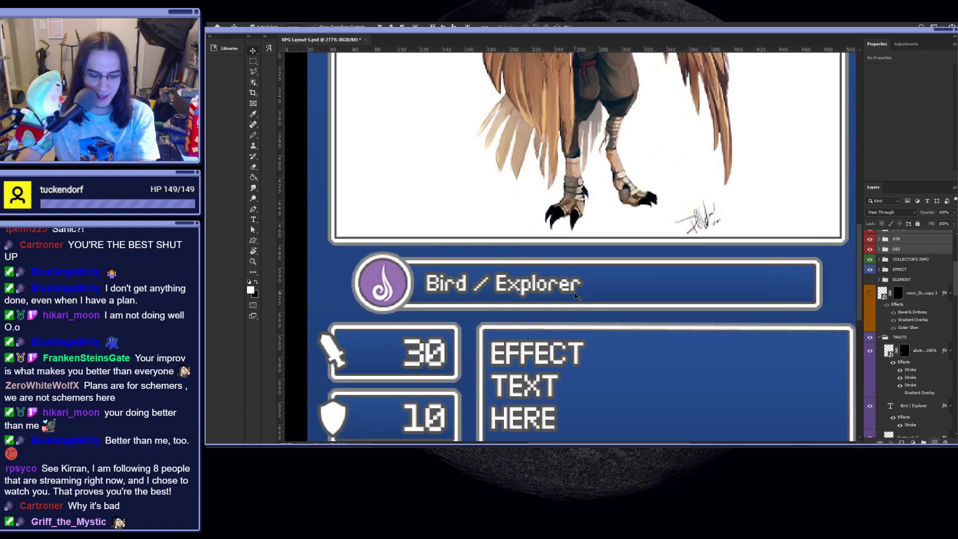
pyautogui.hotkey('ctrl', ';')
pyautogui.hotkey('ctrl', ';')
pyautogui.scroll(4, 558, 266)
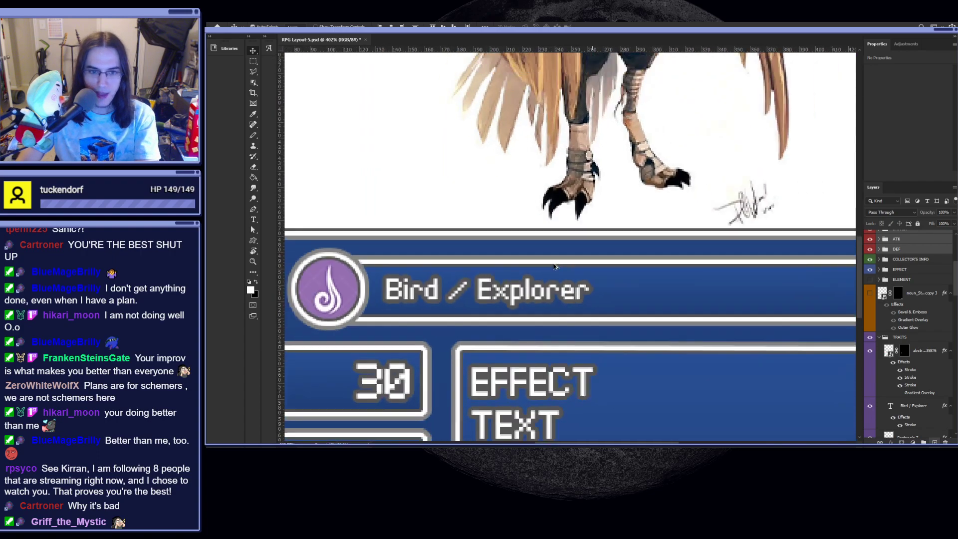
pyautogui.scroll(-5, 555, 265)
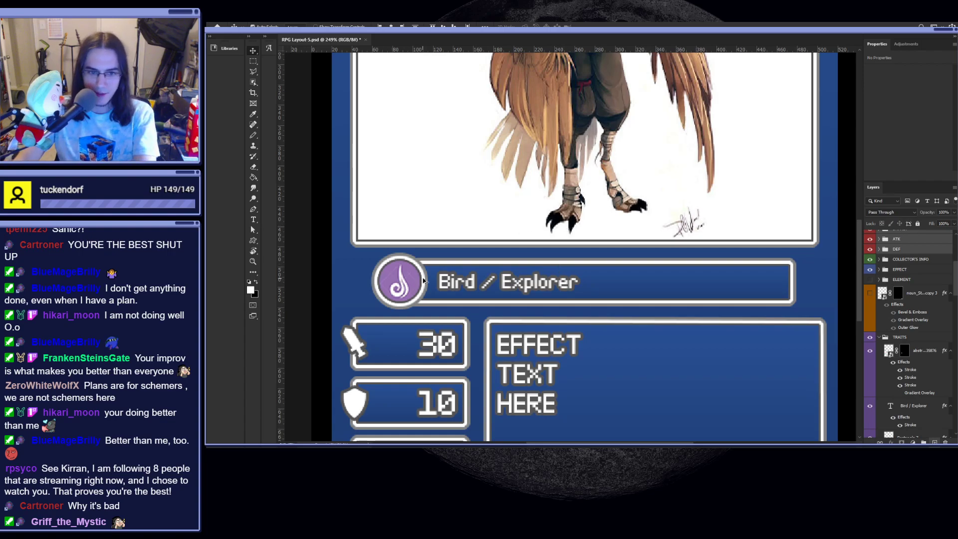
pyautogui.scroll(1, 515, 250)
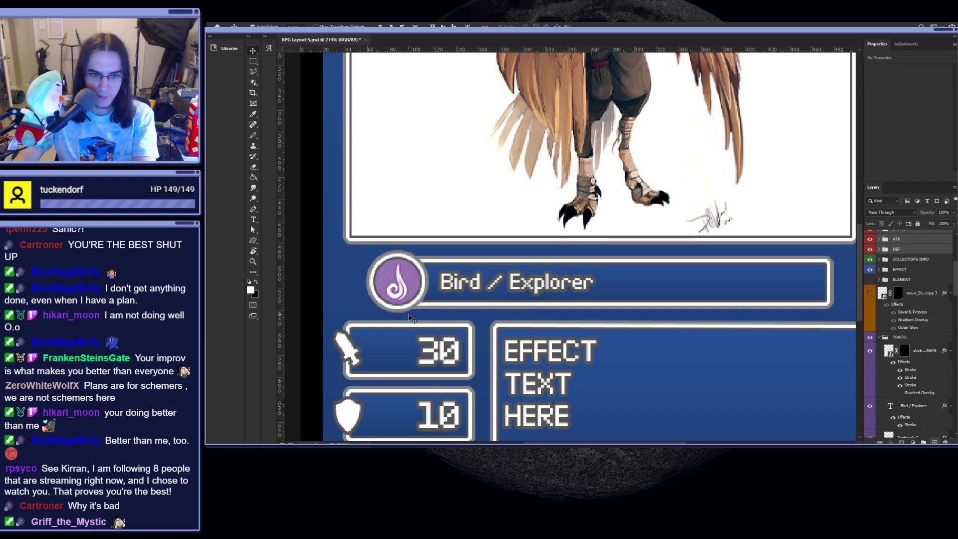
pyautogui.scroll(1, 403, 297)
pyautogui.scroll(1, 404, 310)
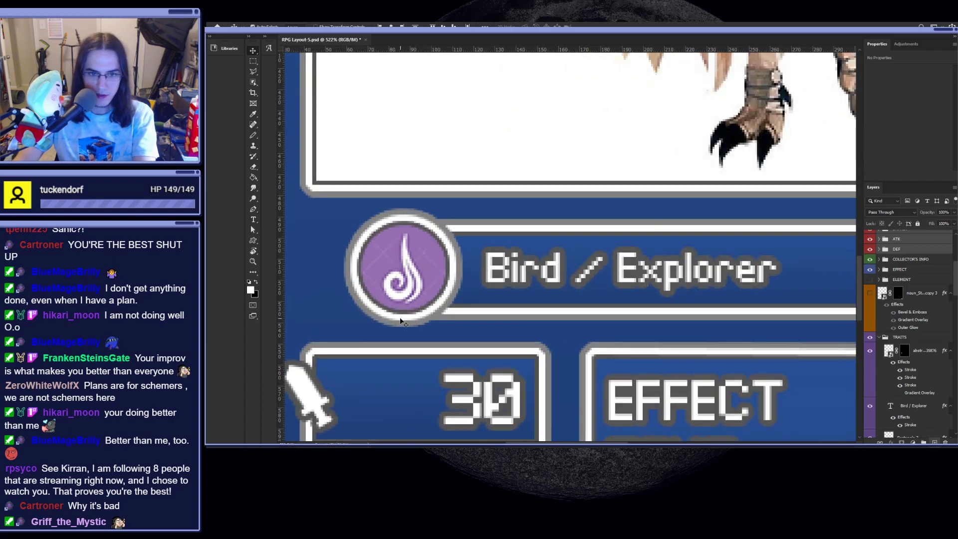
# - Nudge the round purple trait icon down 1 px at the trait bar's left end
pyautogui.click(455, 274)
pyautogui.hotkey('ctrl', 't')
pyautogui.press('Escape')
pyautogui.scroll(2, 424, 319)
pyautogui.scroll(1, 435, 337)
pyautogui.scroll(-2, 436, 337)
pyautogui.hotkey('ctrl', 't')
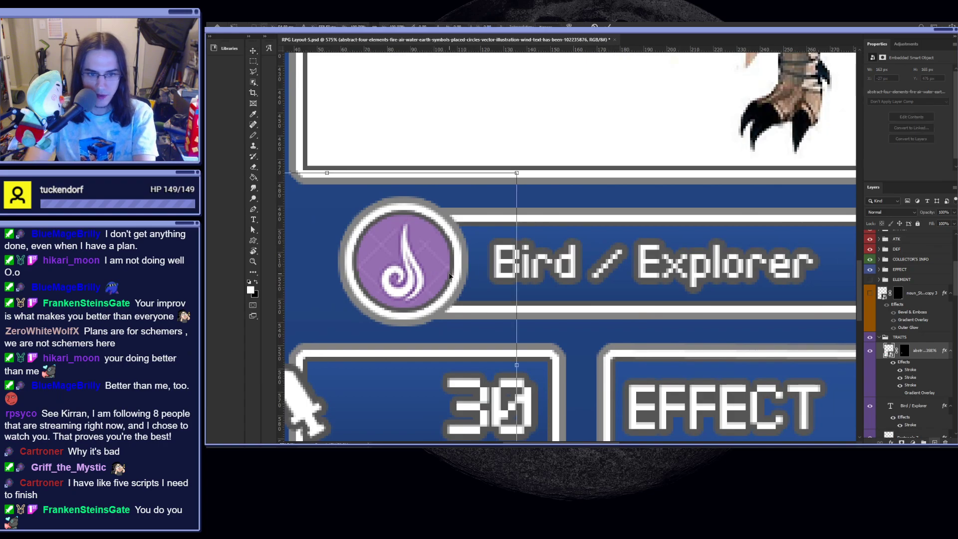
pyautogui.press('Down')
pyautogui.press('Return')
pyautogui.scroll(-2, 451, 276)
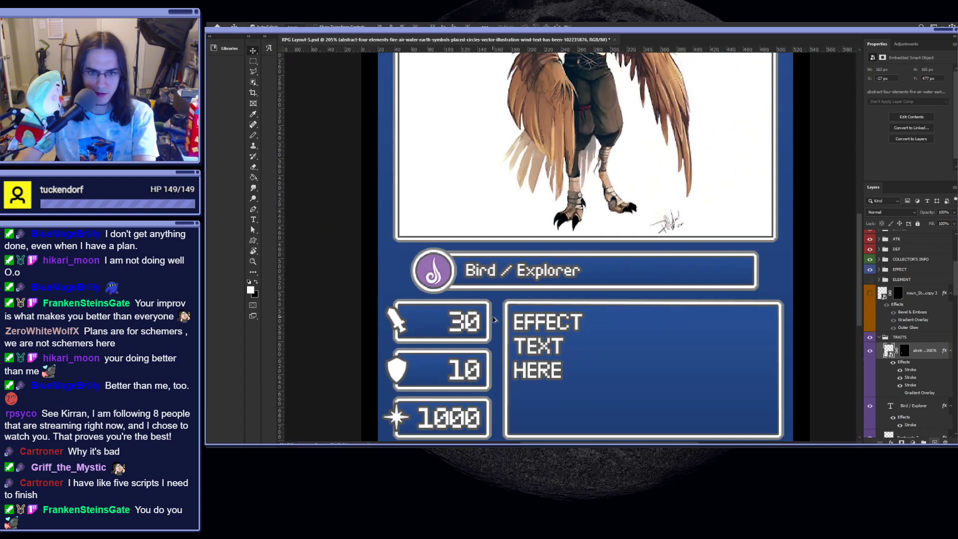
# - Examine the trait icon's alignment with its bar and measure the gap beneath it with a rectangular marquee selection
pyautogui.scroll(3, 460, 278)
pyautogui.scroll(4, 459, 284)
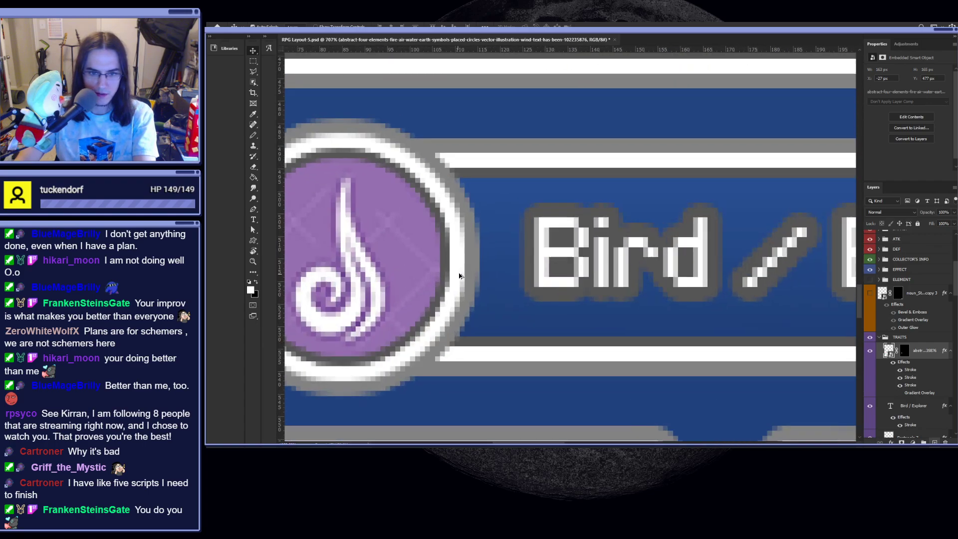
pyautogui.scroll(-3, 439, 297)
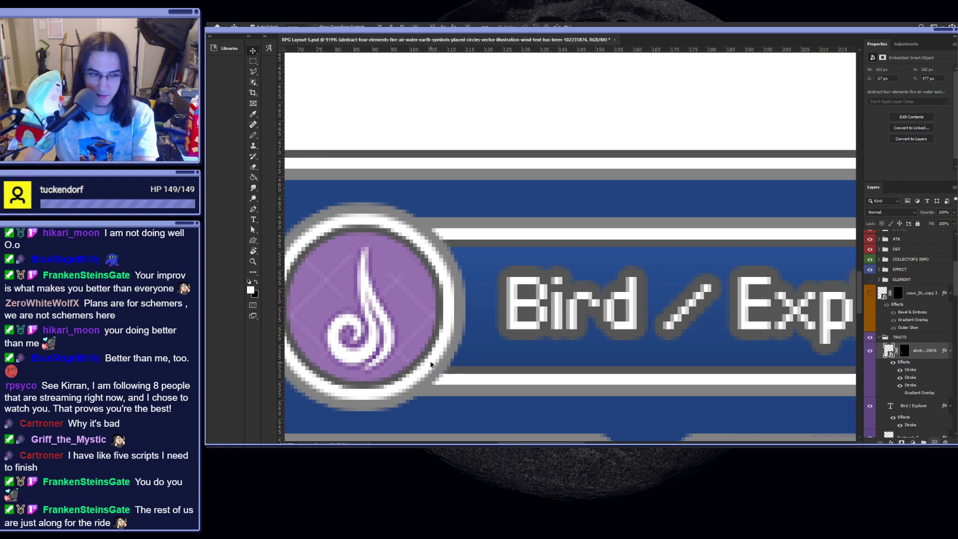
pyautogui.scroll(-8, 430, 364)
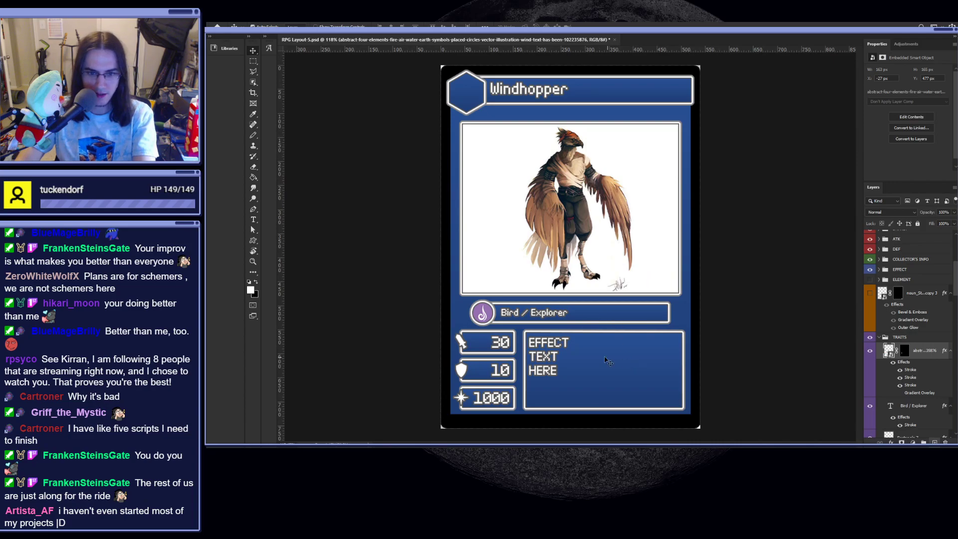
pyautogui.scroll(8, 469, 316)
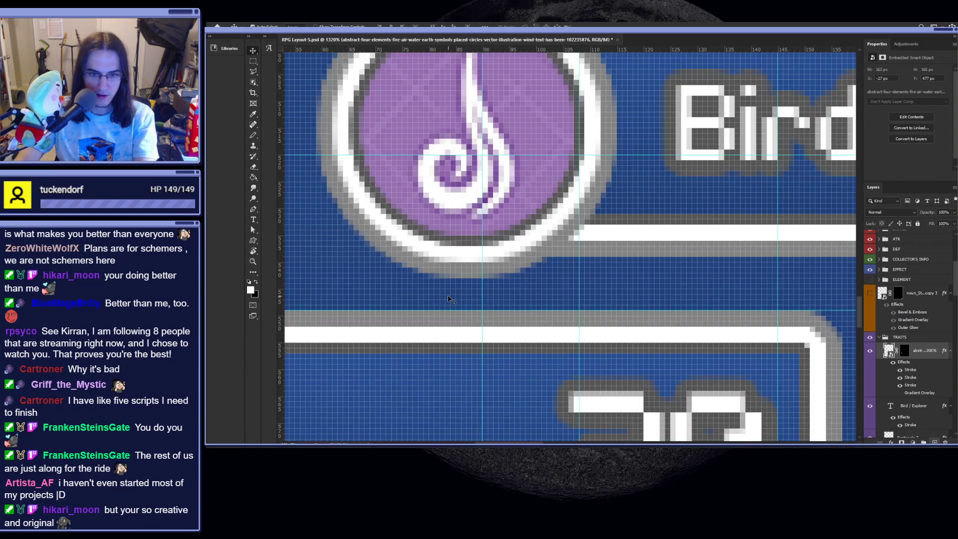
pyautogui.press('m')
pyautogui.moveTo(461, 311); pyautogui.dragTo(472, 284)
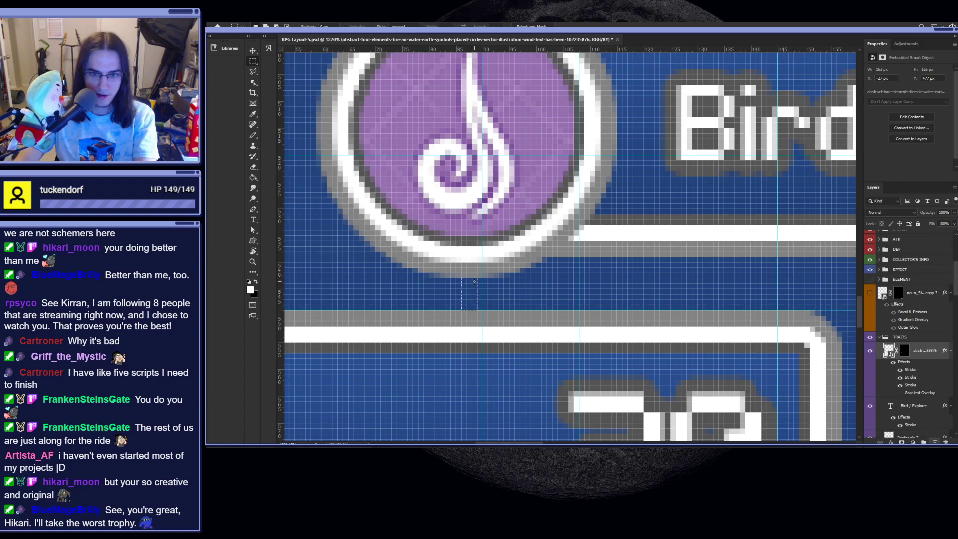
pyautogui.scroll(3, 489, 197)
pyautogui.scroll(1, 462, 151)
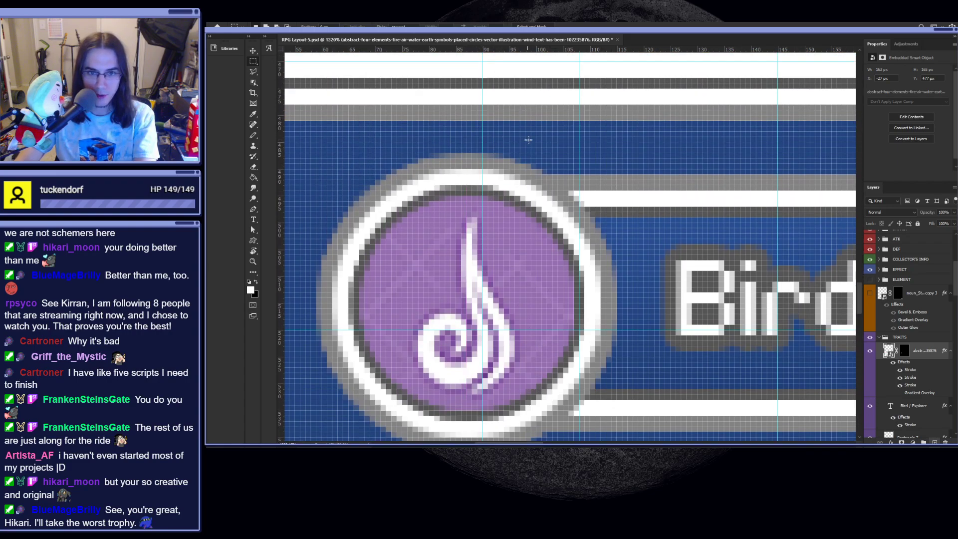
pyautogui.scroll(-3, 574, 335)
pyautogui.scroll(-4, 574, 336)
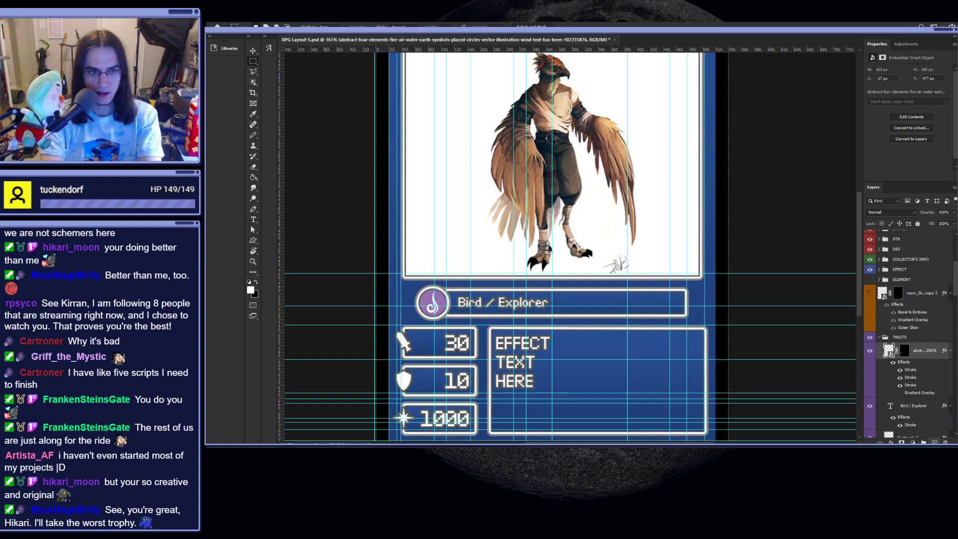
# - Save the card layout as RPG Layout Left.psd and review the whole card with the guides hidden
pyautogui.hotkey('ctrl', 'Tab')
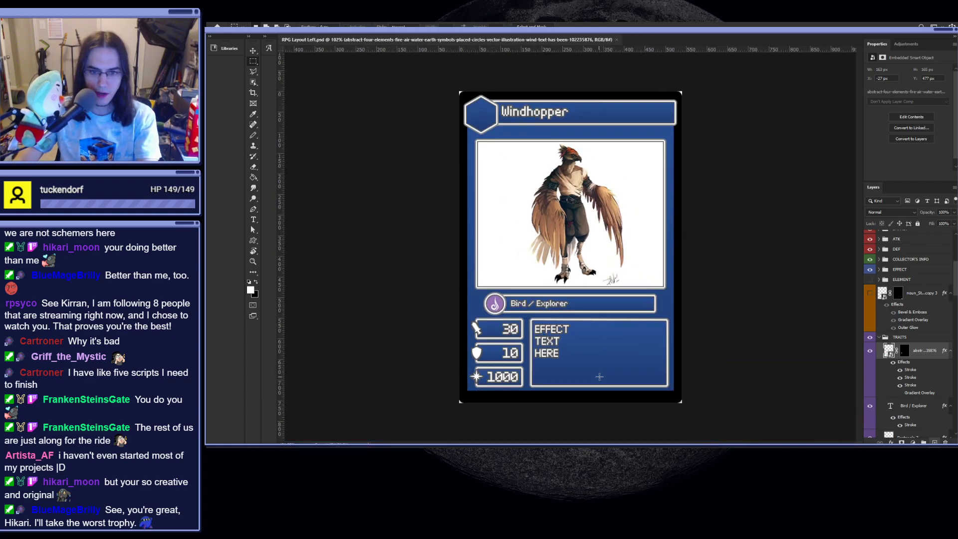
pyautogui.hotkey('ctrl', '+')
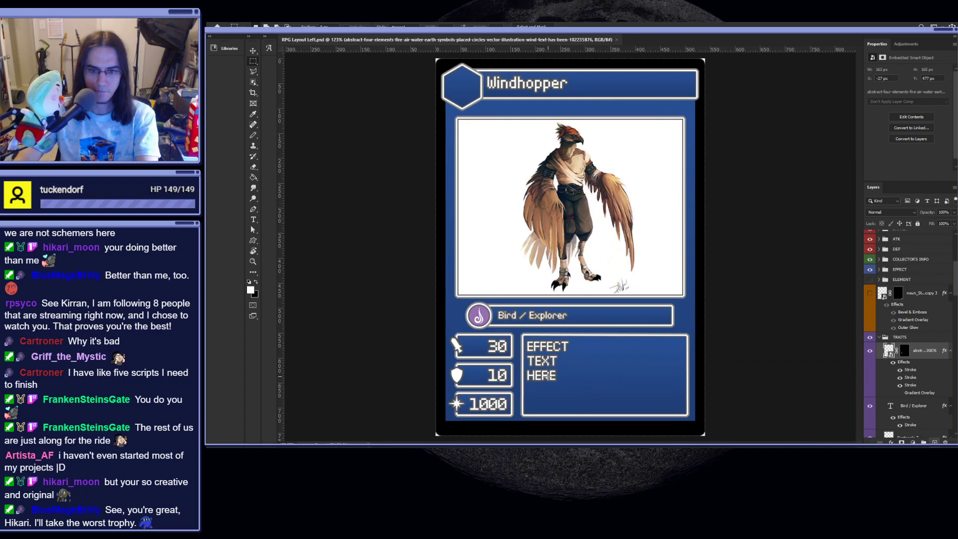
pyautogui.scroll(1, 548, 375)
pyautogui.scroll(-4, 574, 360)
pyautogui.scroll(2, 584, 360)
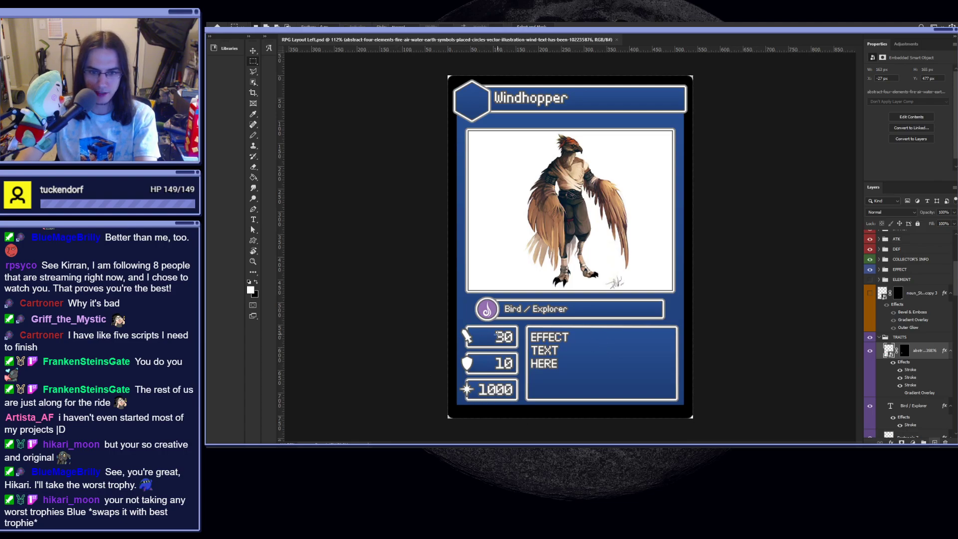
pyautogui.scroll(3, 499, 345)
pyautogui.press('v')
pyautogui.scroll(-3, 481, 336)
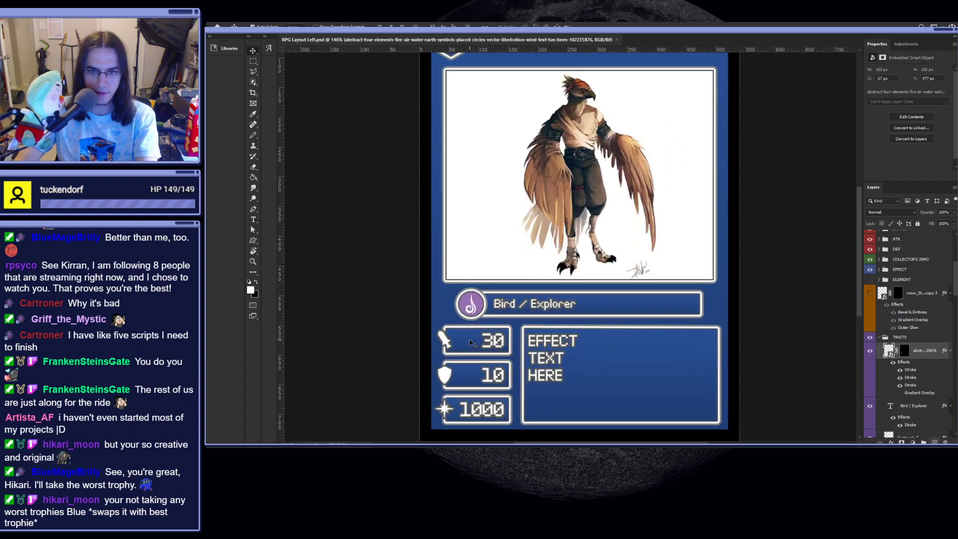
pyautogui.scroll(-3, 582, 370)
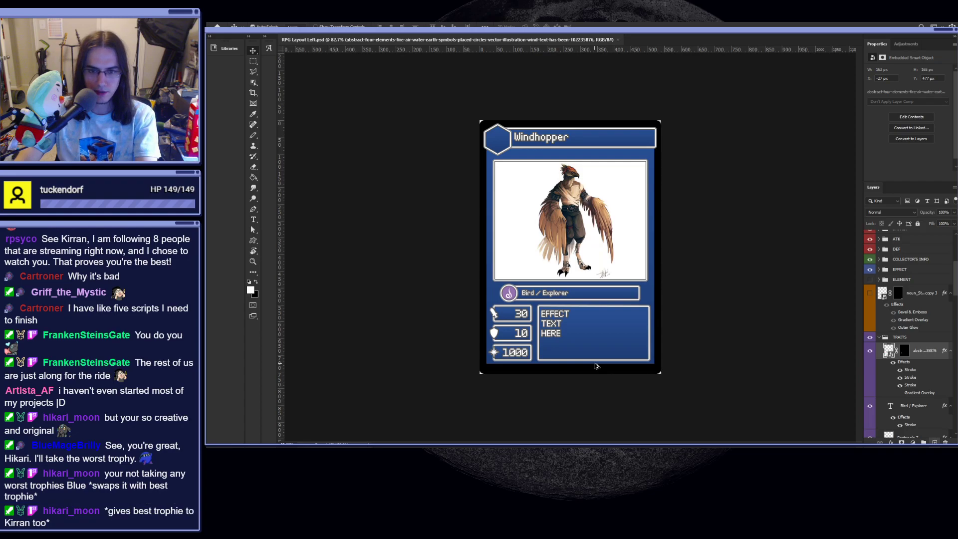
pyautogui.hotkey('ctrl', '0')
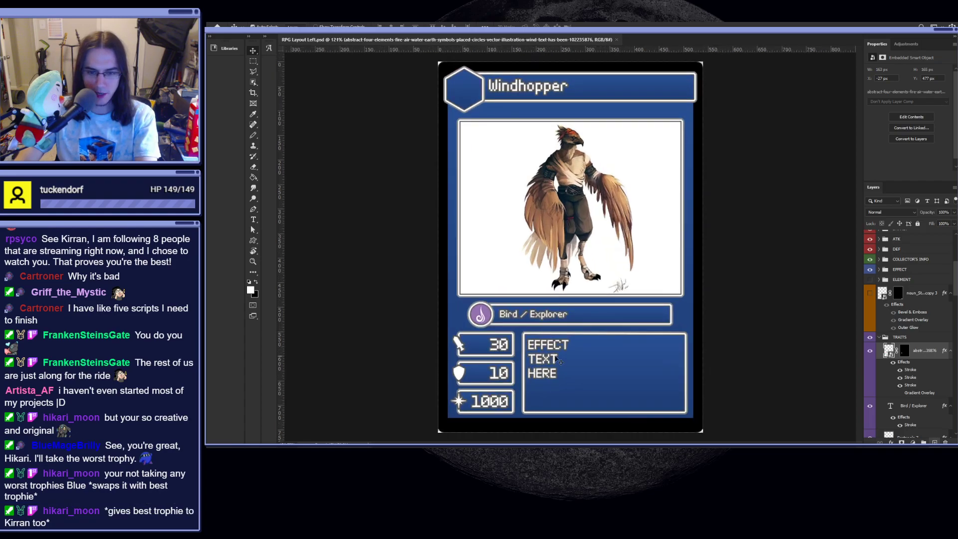
pyautogui.scroll(-4, 598, 369)
pyautogui.scroll(3, 546, 353)
# - Try a green-to-red gradient in the Gradient Overlay of Layer 11, the card's background
pyautogui.click(463, 311)
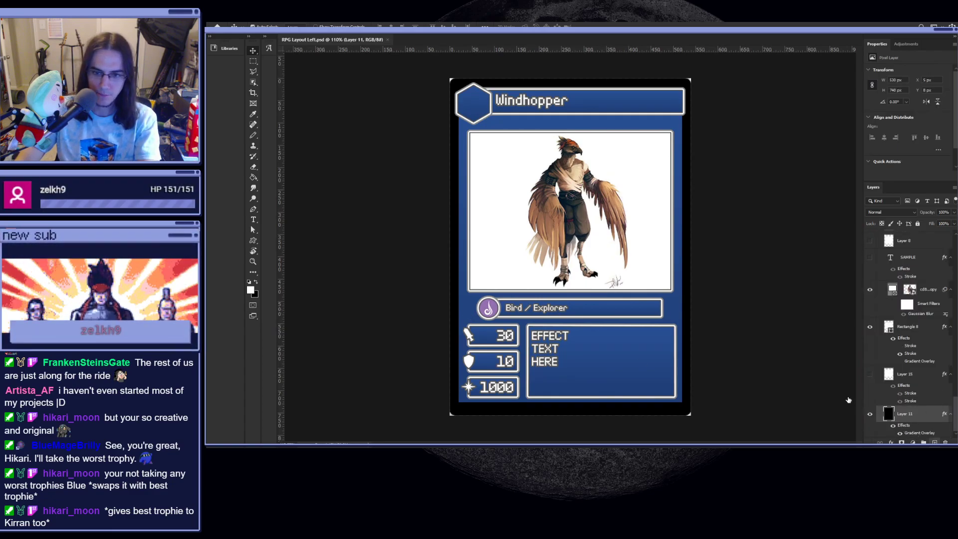
pyautogui.doubleClick(916, 433)
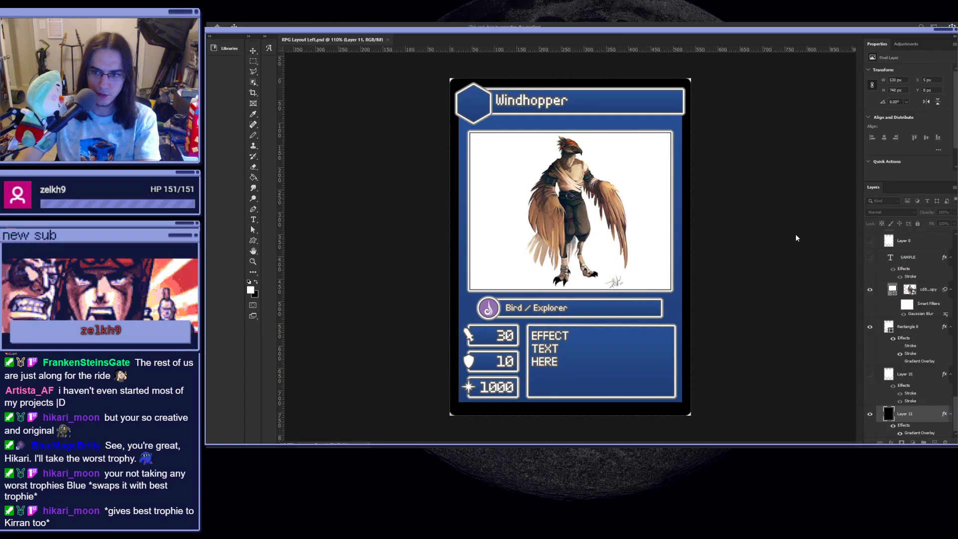
pyautogui.press('i')
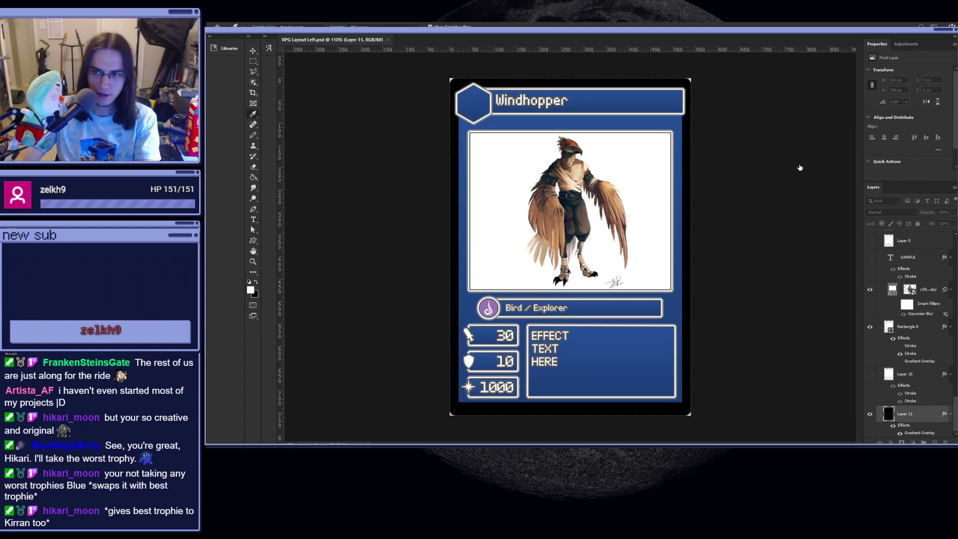
pyautogui.click(827, 163)
pyautogui.click(925, 152)
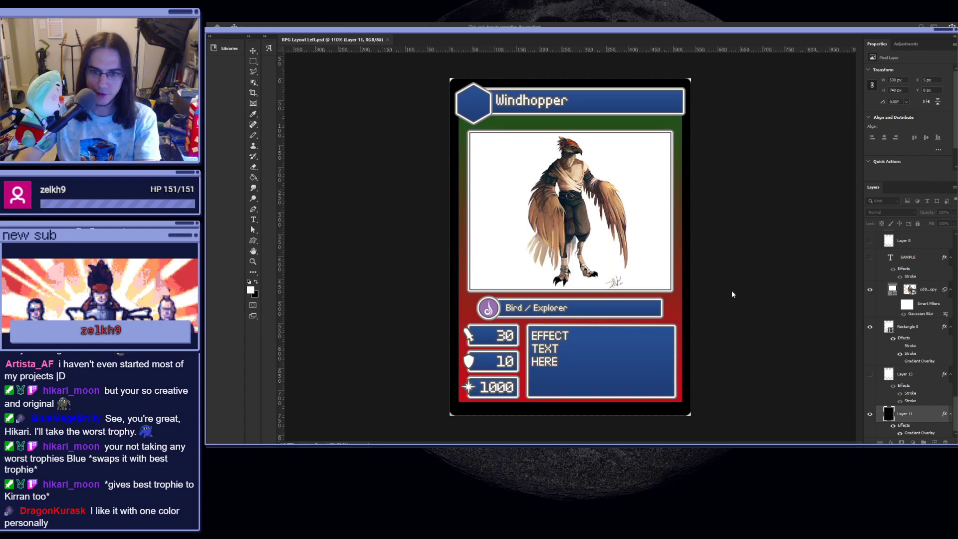
pyautogui.press('Return')
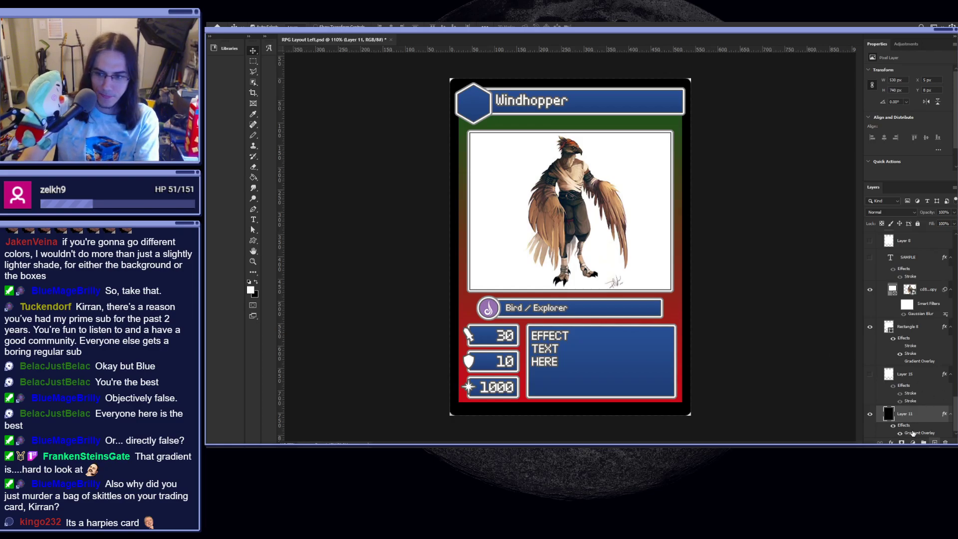
# - Try a rainbow gradient in the Gradient Overlay of Layer 11 and review the whole card
pyautogui.press('i')
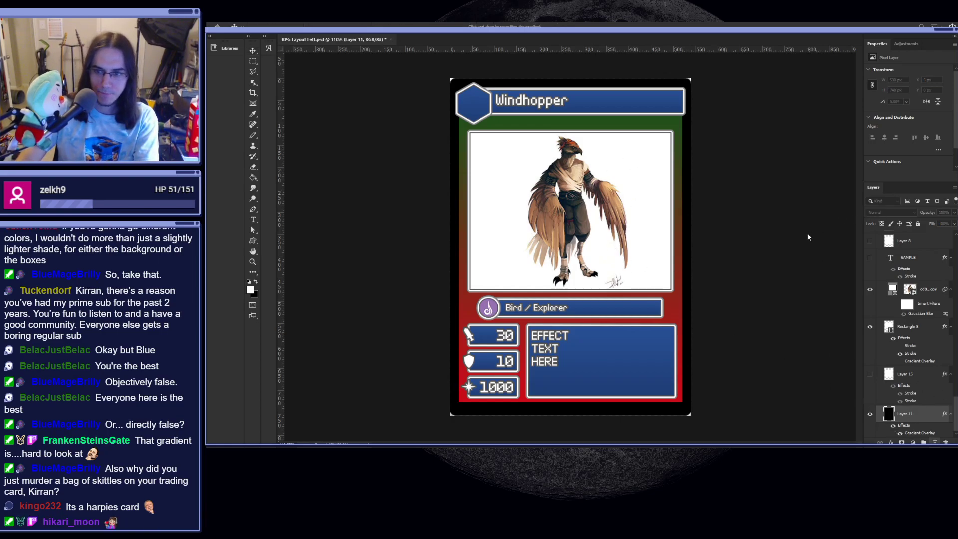
pyautogui.click(824, 176)
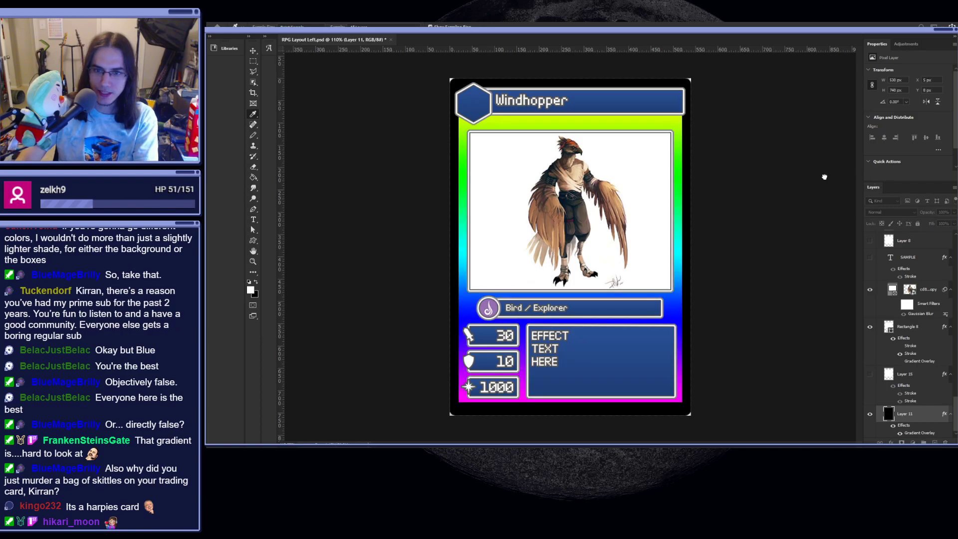
pyautogui.press('v')
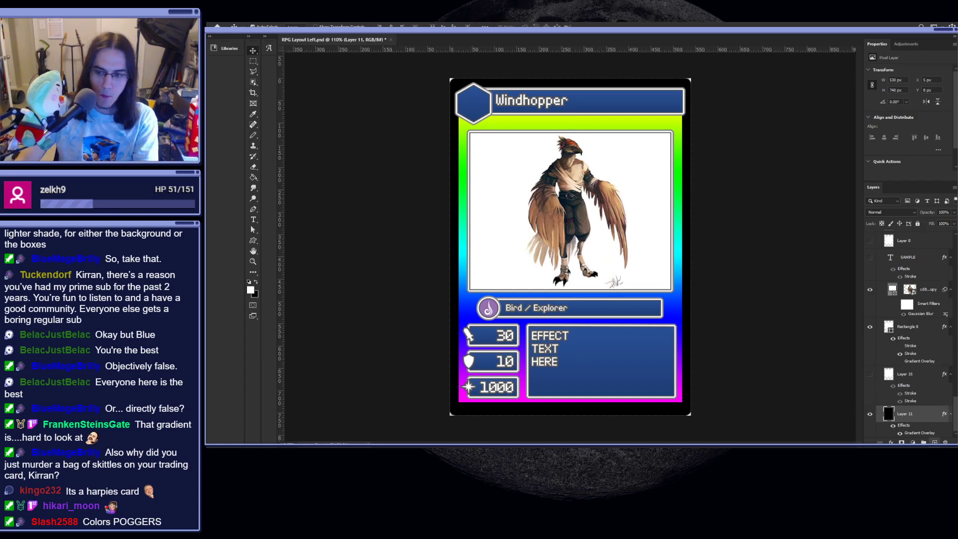
pyautogui.scroll(10, 884, 373)
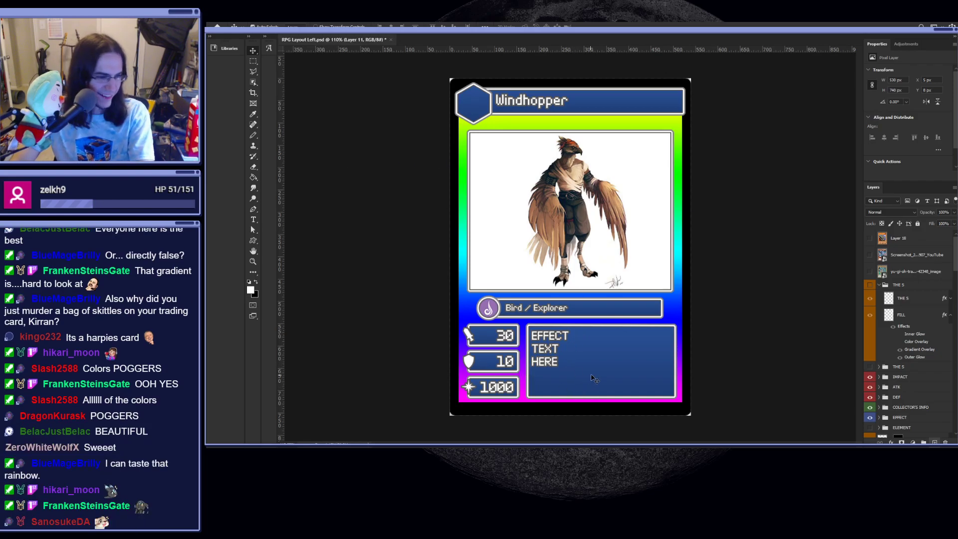
pyautogui.hotkey('ctrl', '-')
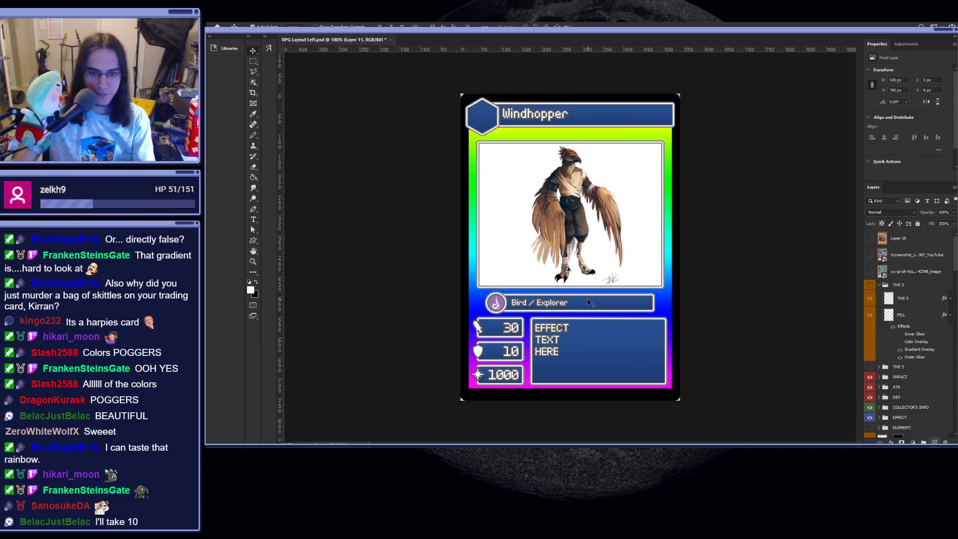
pyautogui.hotkey('ctrl', '+')
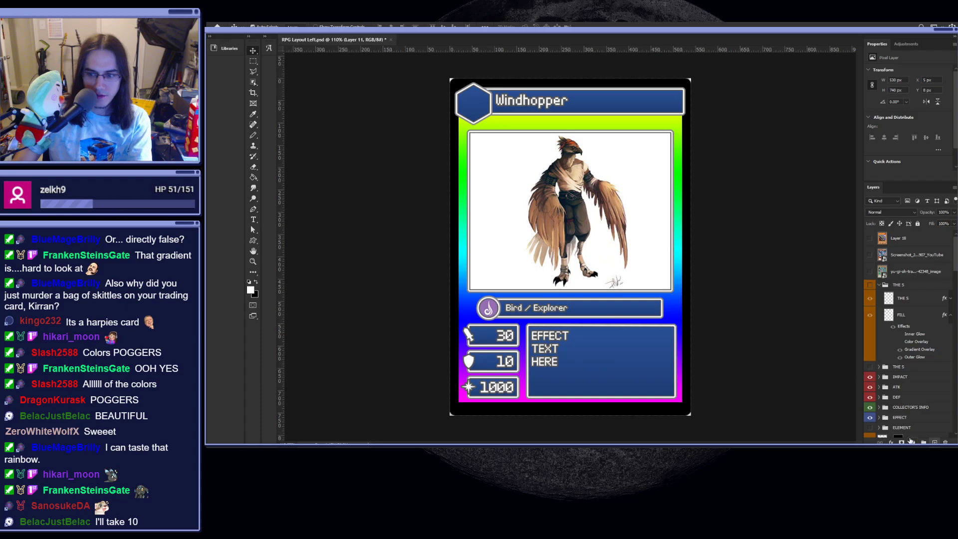
# - Switch the Gradient Overlay of Layer 11 back to the green-to-red gradient
pyautogui.scroll(-5, 898, 324)
pyautogui.scroll(-5, 901, 424)
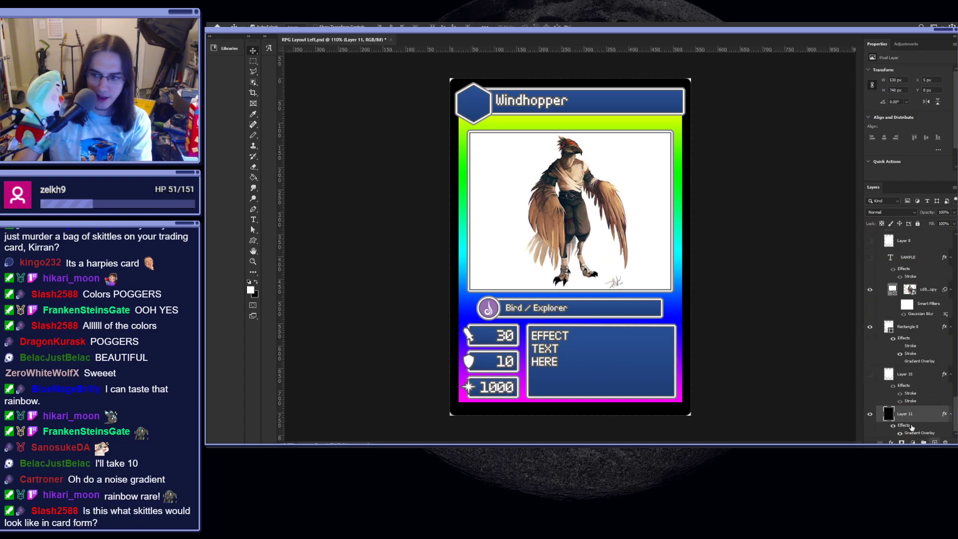
pyautogui.click(901, 433)
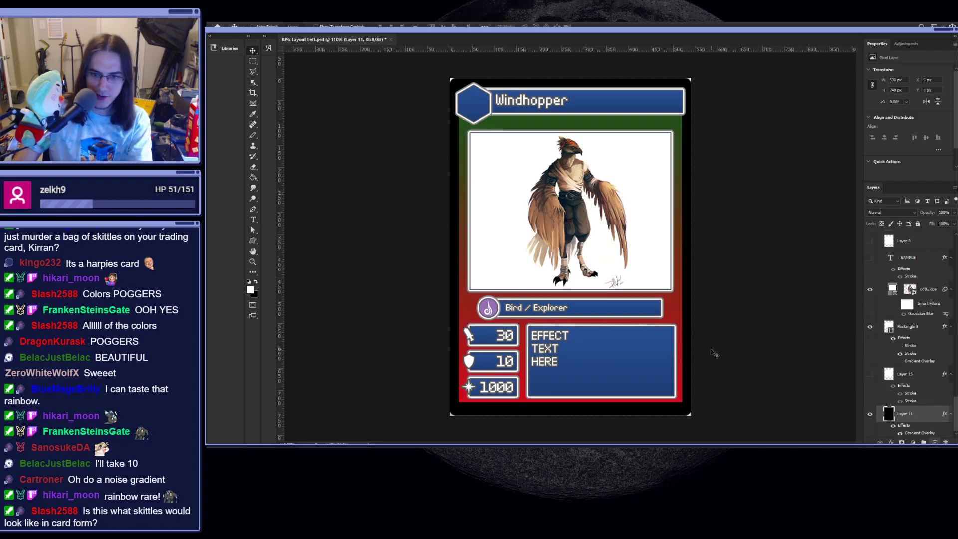
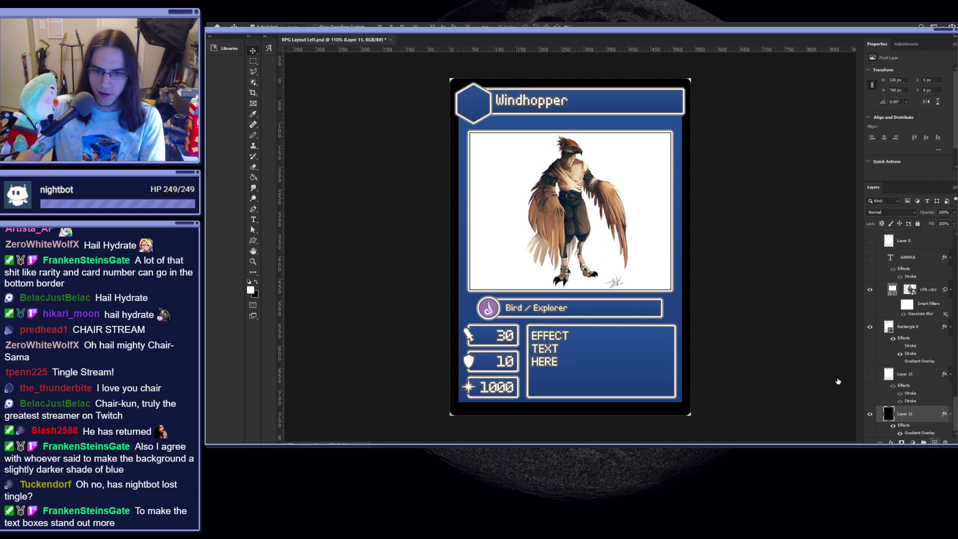
# - Give the Gradient Overlay of Layer 11 a slightly darker blue and compare the background with the text boxes
pyautogui.click(801, 229)
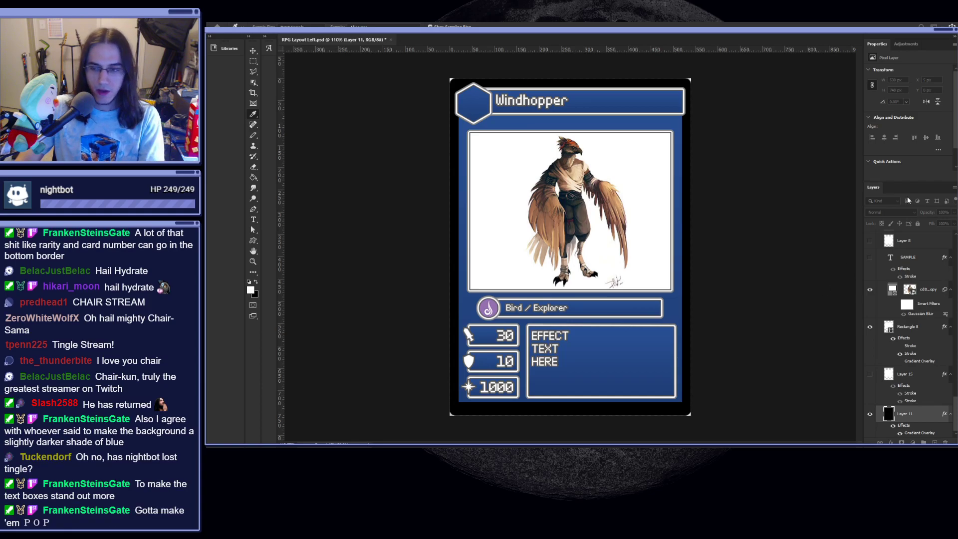
pyautogui.click(921, 235)
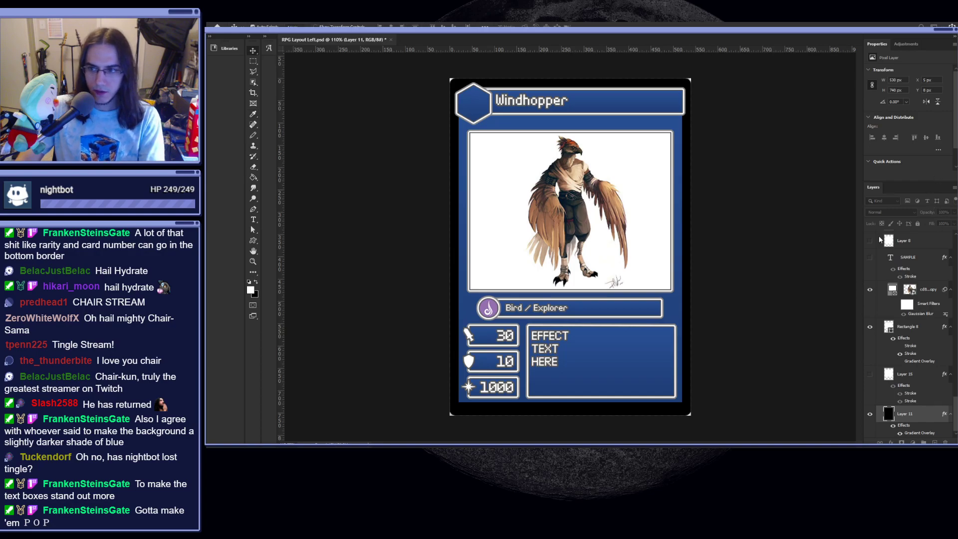
pyautogui.press('v')
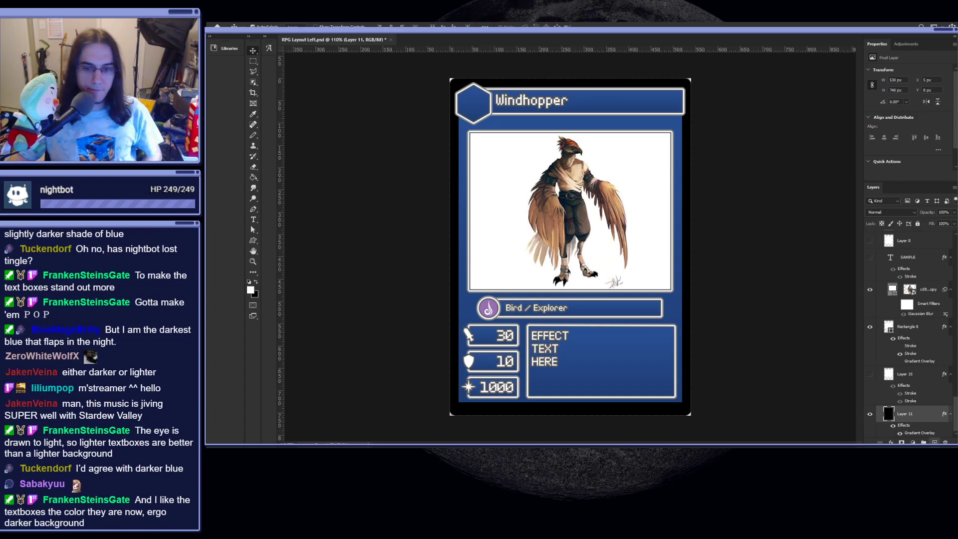
pyautogui.doubleClick(912, 433)
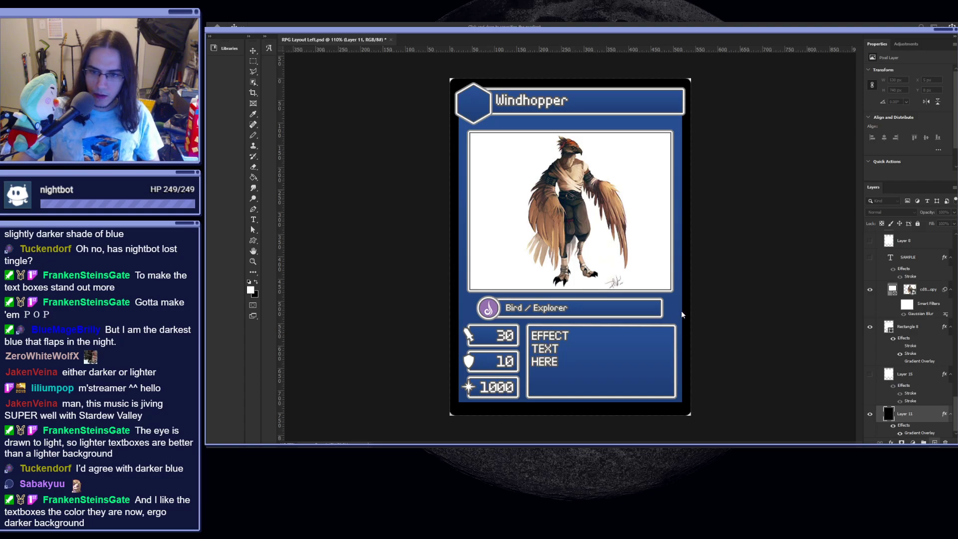
pyautogui.click(797, 232)
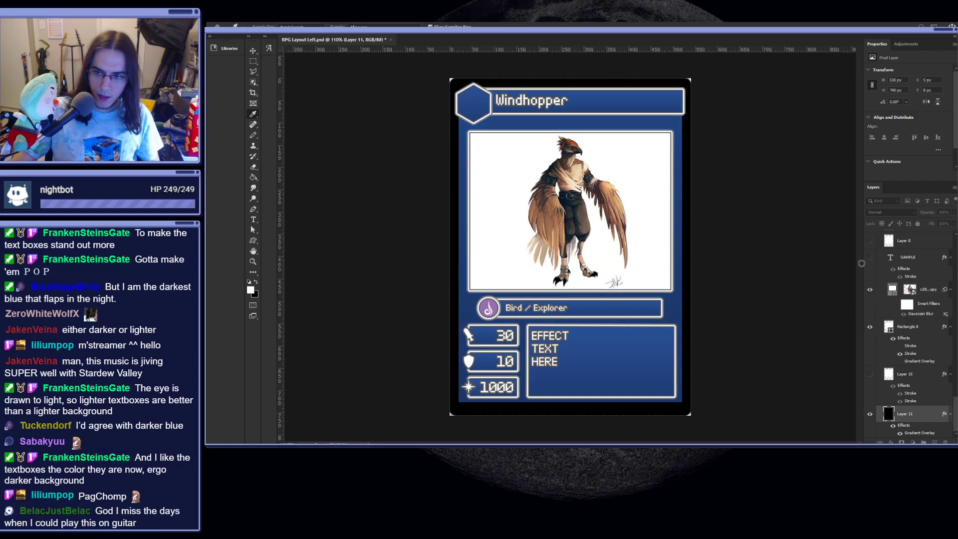
pyautogui.click(938, 160)
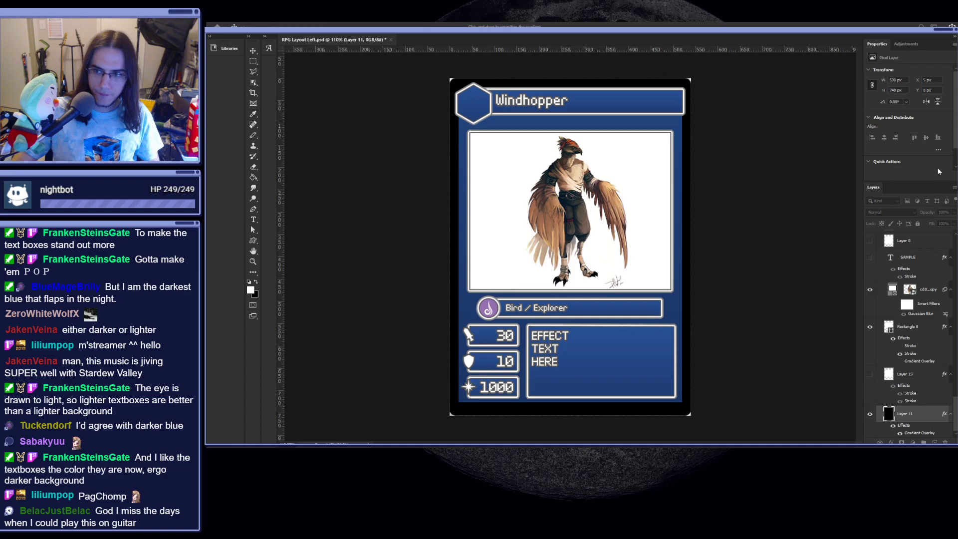
pyautogui.scroll(-3, 744, 360)
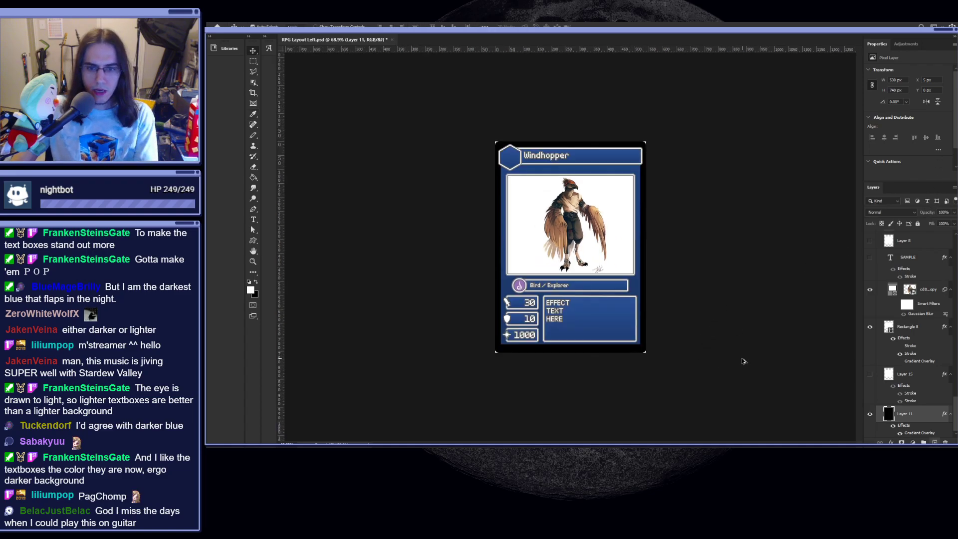
pyautogui.scroll(2, 696, 360)
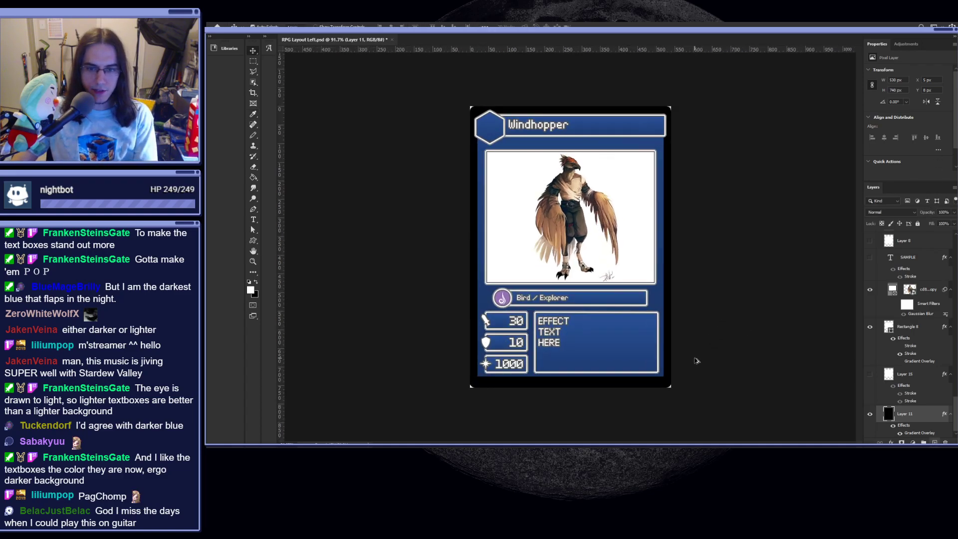
# - Darken the blue in Layer 11's Gradient Overlay further and review the card at a smaller size
pyautogui.doubleClick(919, 432)
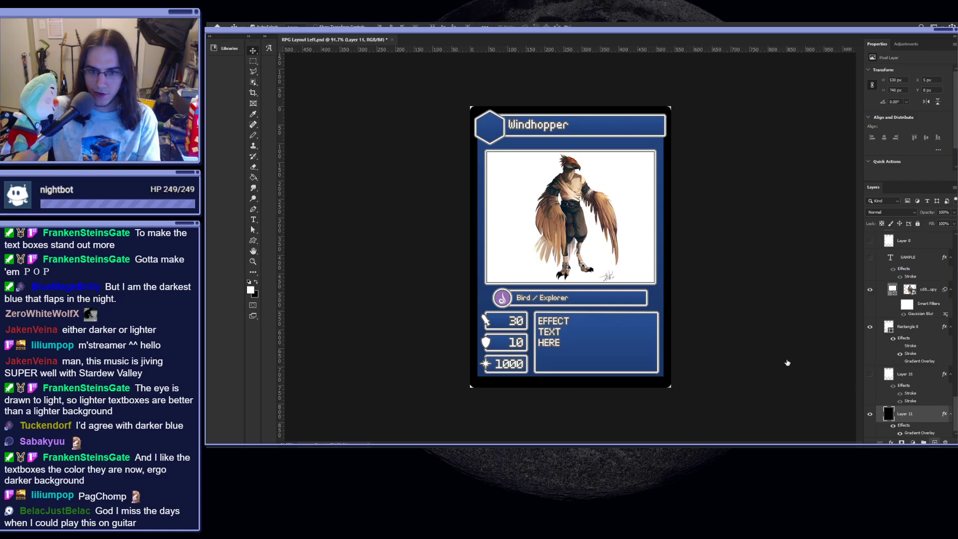
pyautogui.press('i')
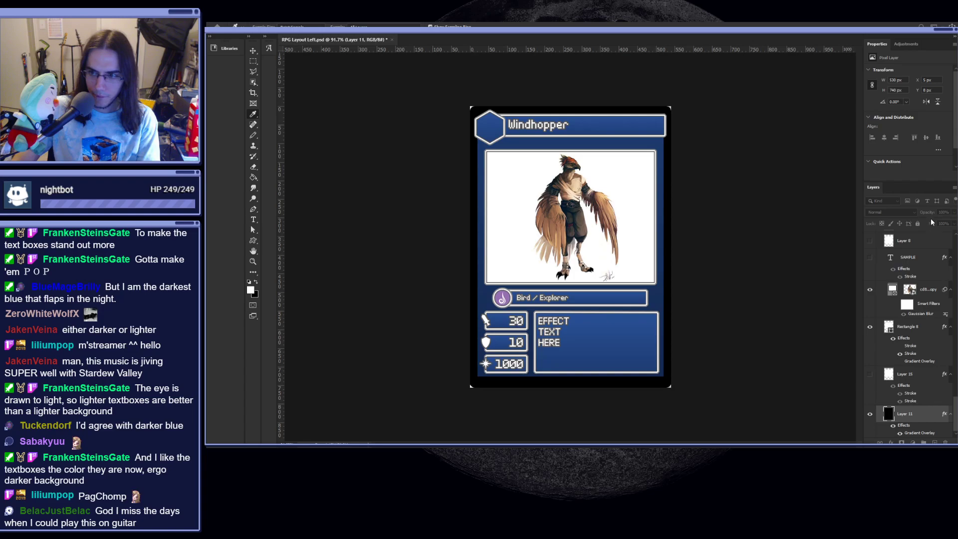
pyautogui.press('v')
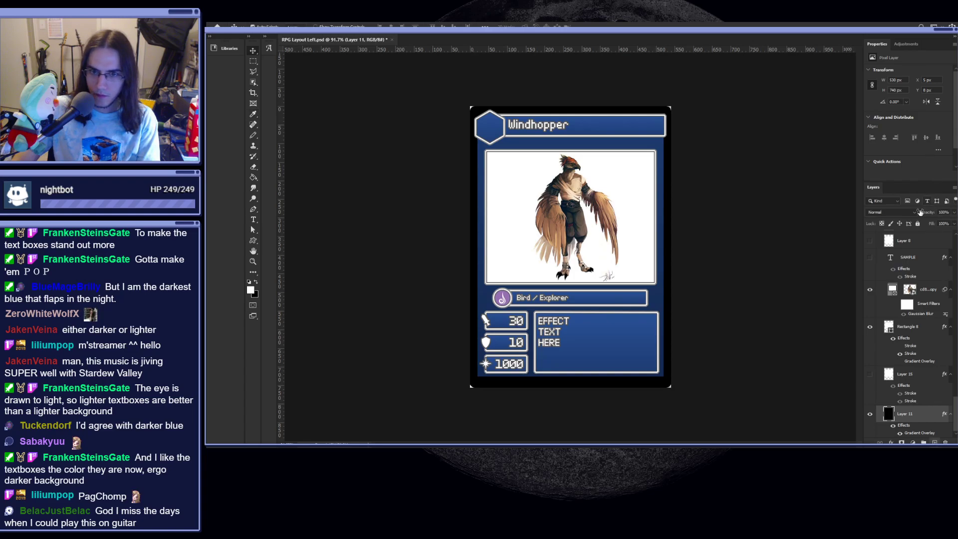
pyautogui.scroll(-3, 678, 370)
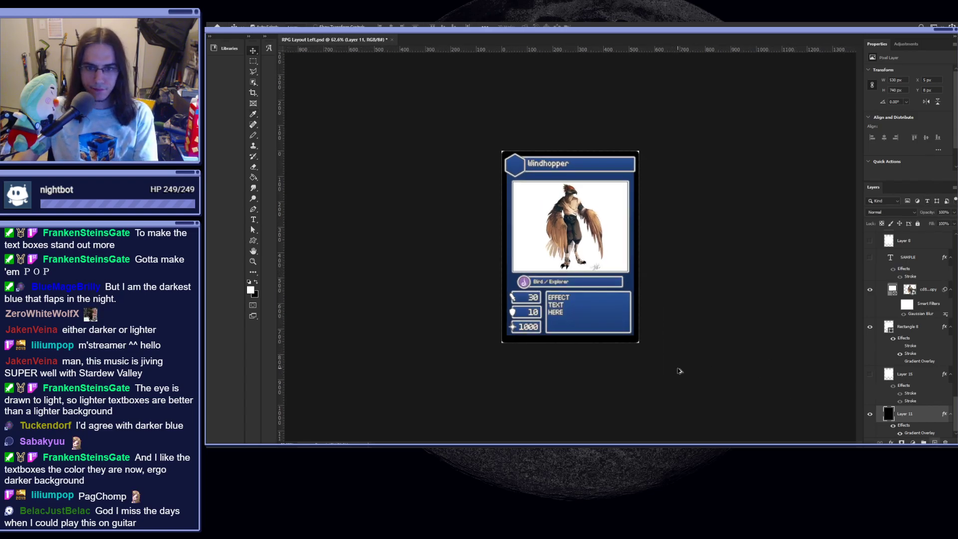
pyautogui.scroll(3, 680, 369)
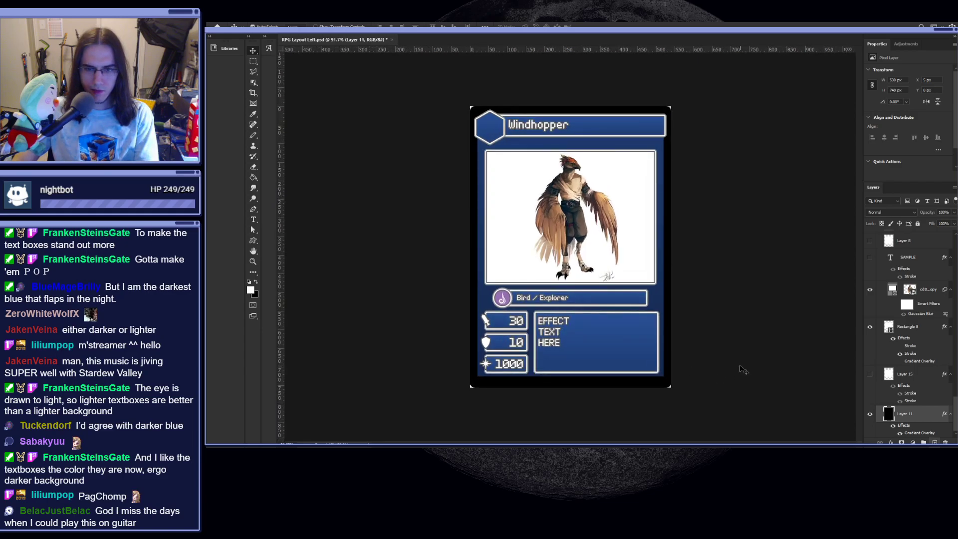
# - Recolor the stops of Layer 11's Gradient Overlay to deeper navy blues so the text boxes stand out
pyautogui.doubleClick(910, 435)
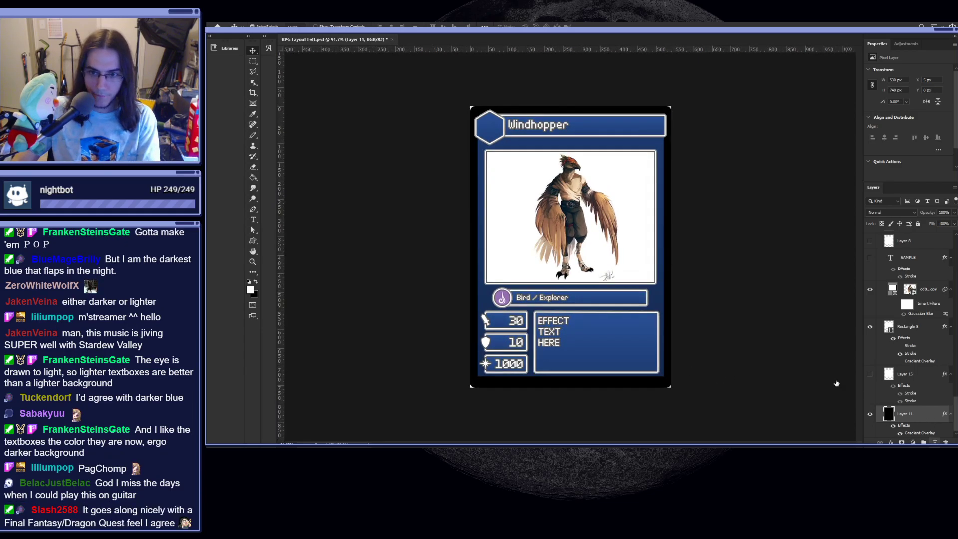
pyautogui.click(790, 233)
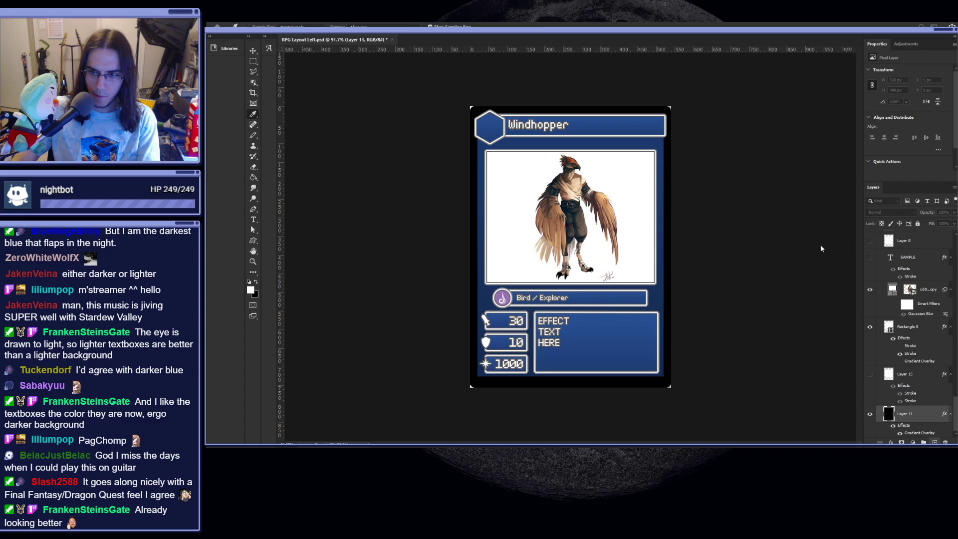
pyautogui.doubleClick(782, 287)
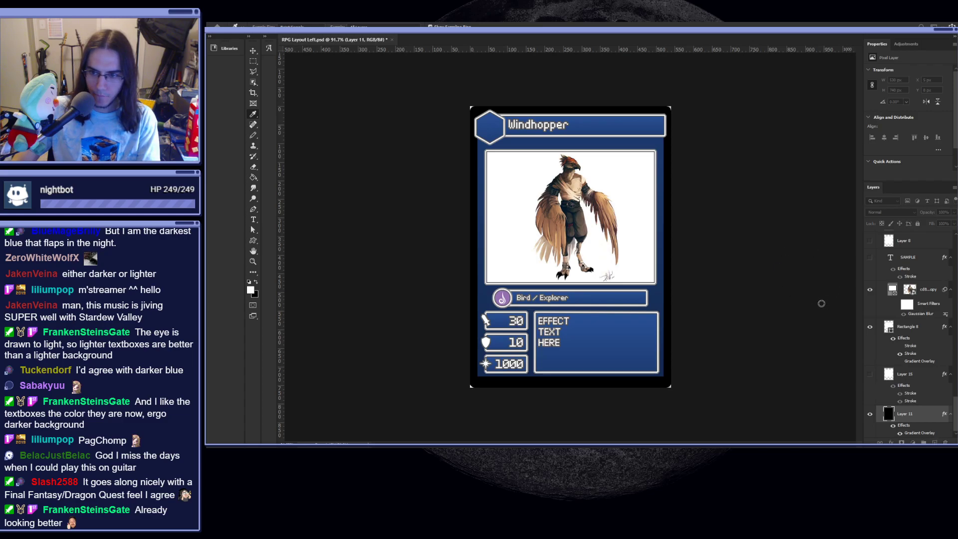
pyautogui.click(920, 209)
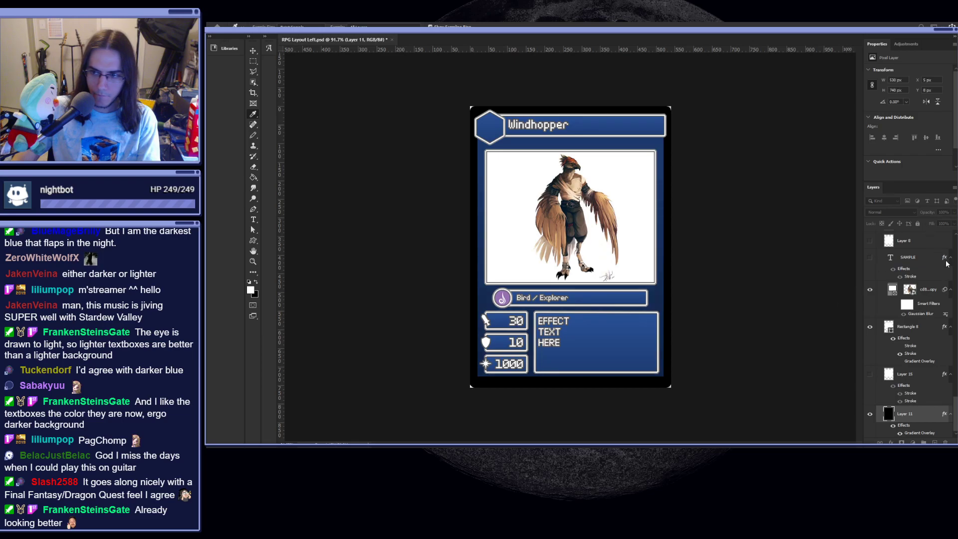
pyautogui.doubleClick(944, 288)
pyautogui.click(927, 154)
pyautogui.click(930, 204)
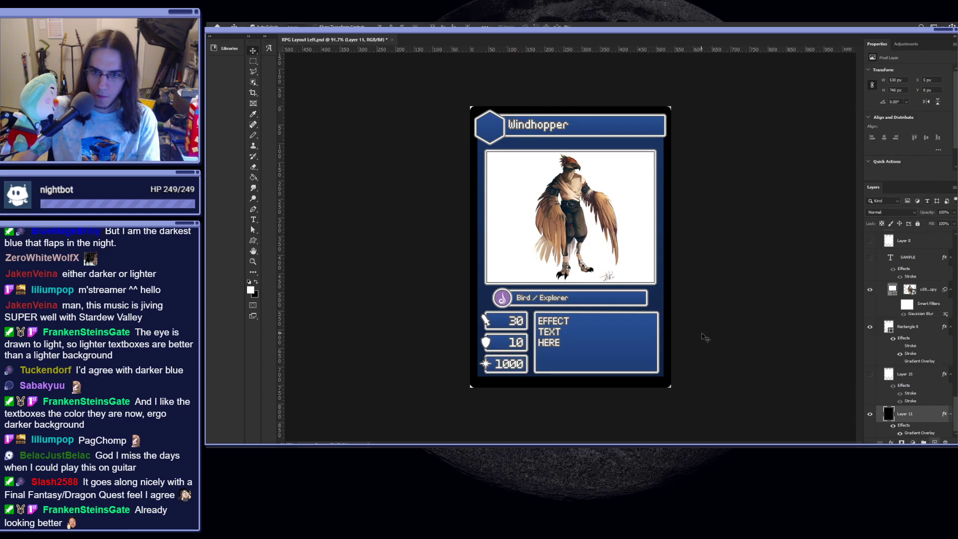
pyautogui.scroll(-5, 697, 349)
pyautogui.scroll(4, 690, 344)
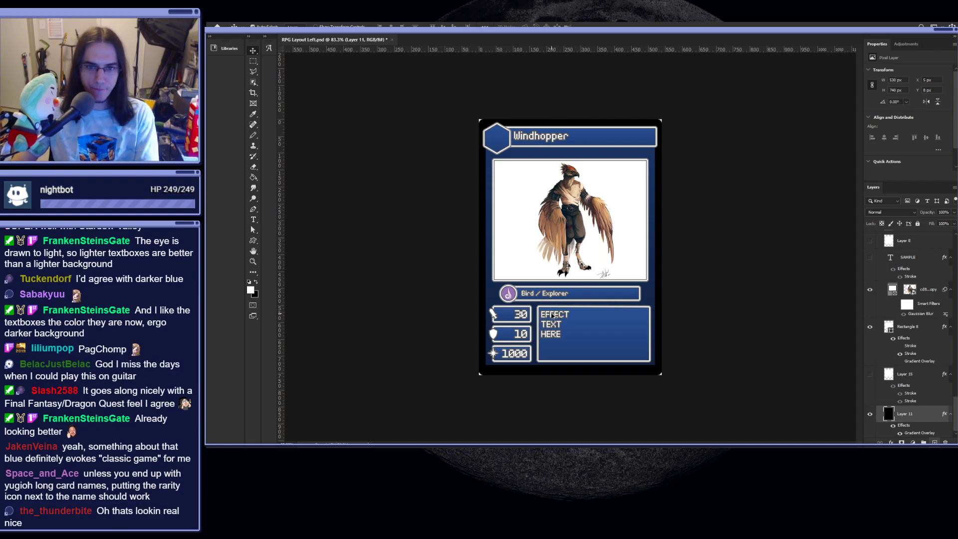
# - Examine the stat boxes, trait bar and effect text box up close and across the whole card against the darker background
pyautogui.scroll(2, 594, 362)
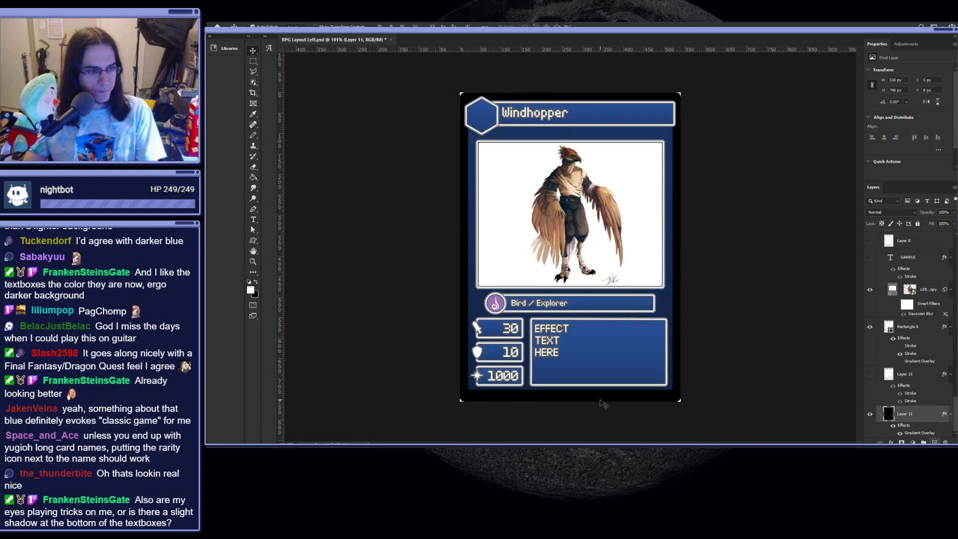
pyautogui.scroll(1, 606, 382)
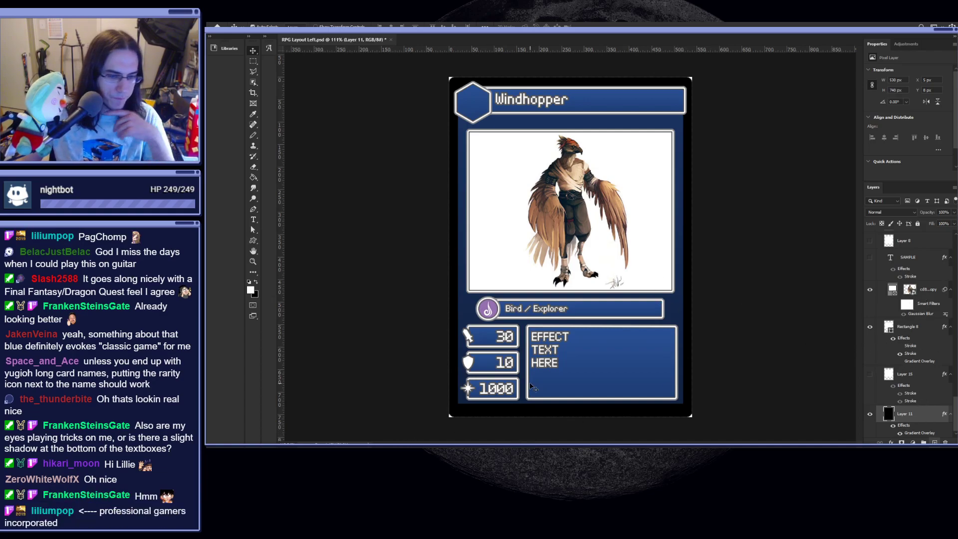
pyautogui.scroll(5, 501, 364)
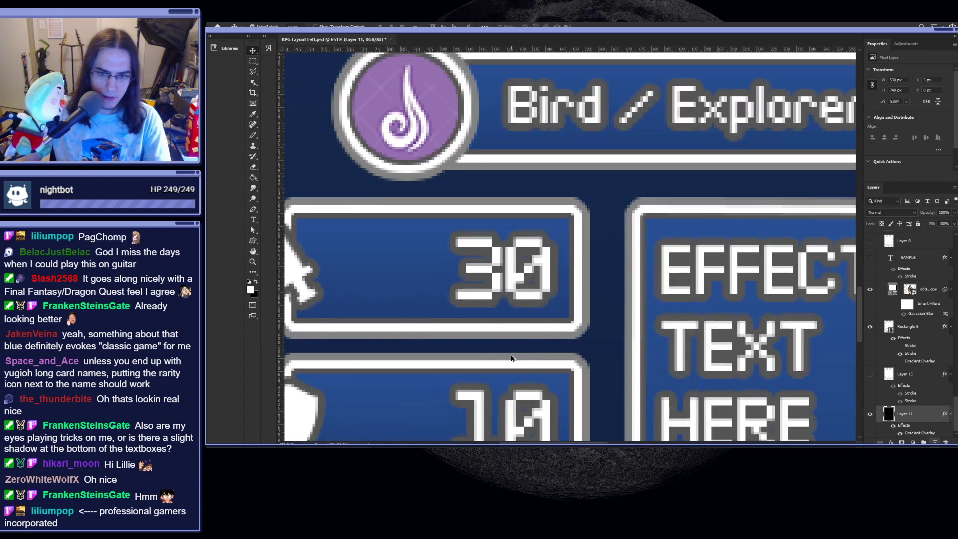
pyautogui.scroll(2, 512, 358)
pyautogui.scroll(-6, 588, 336)
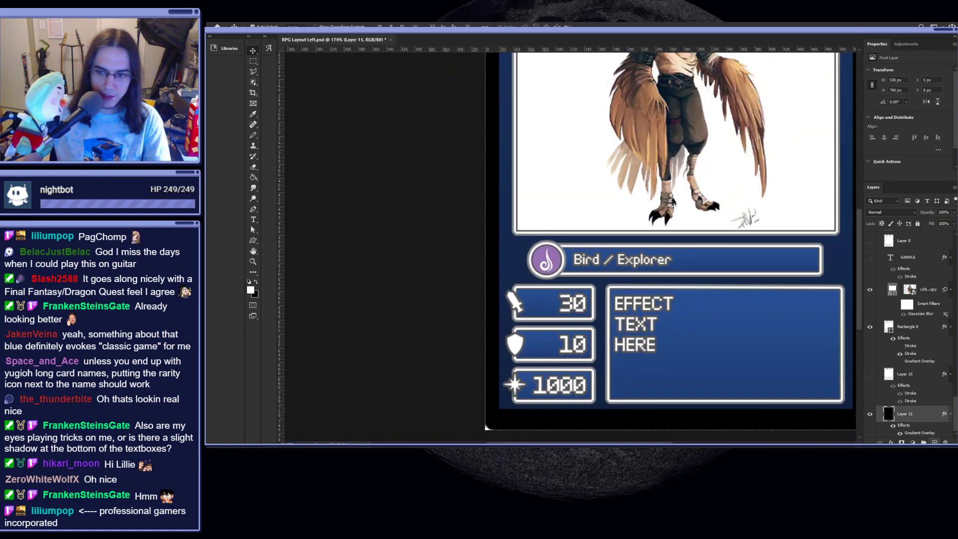
pyautogui.scroll(-3, 620, 302)
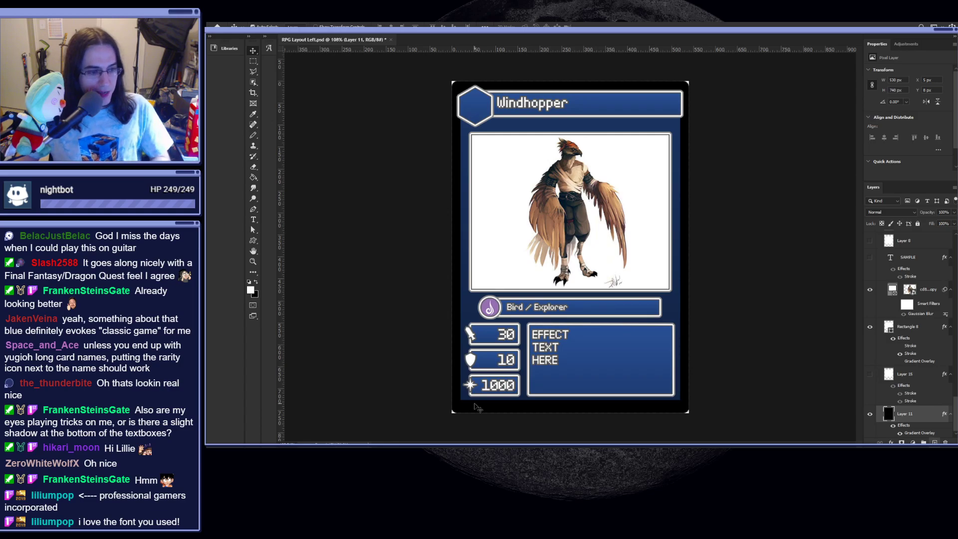
pyautogui.scroll(2, 566, 367)
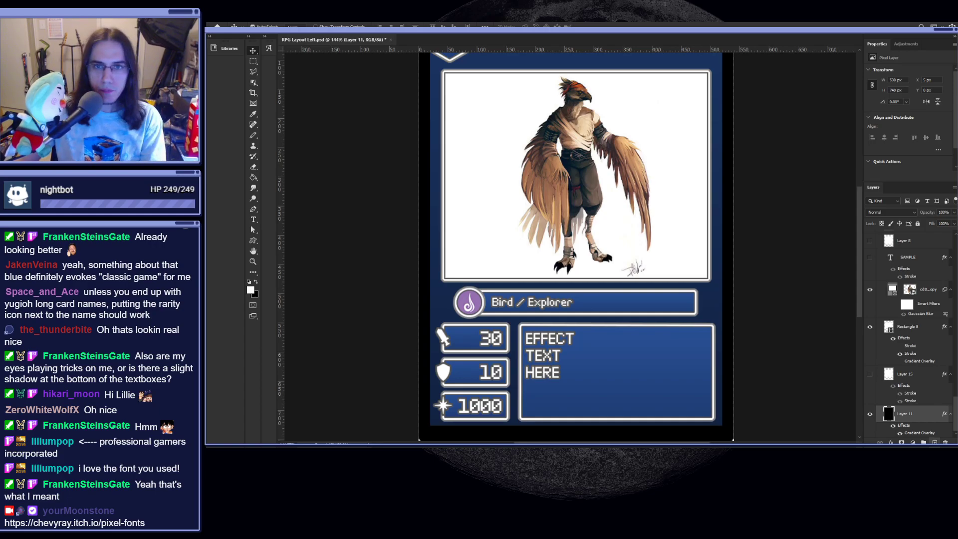
pyautogui.scroll(-3, 538, 415)
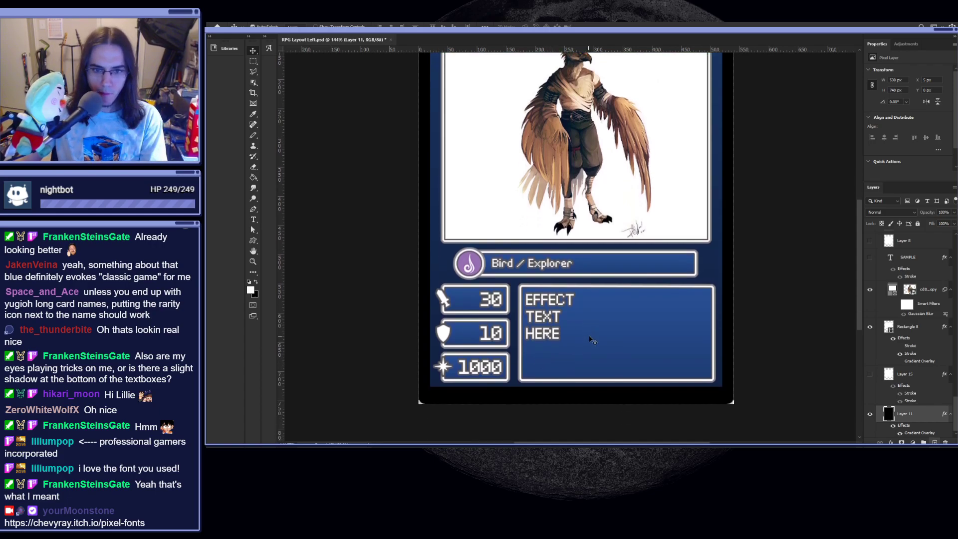
pyautogui.scroll(-3, 592, 339)
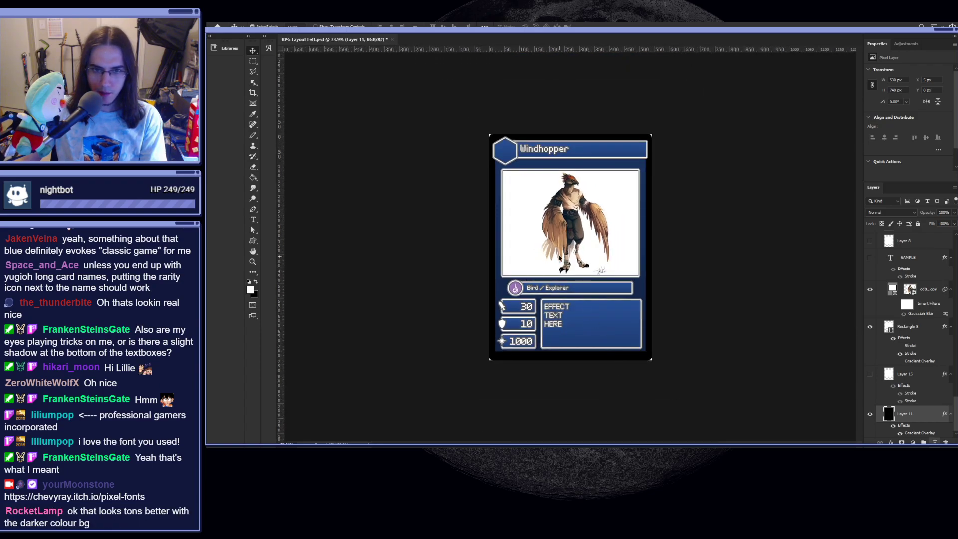
# - Measure the gap between the hexagon's lower tip and the art frame with a rectangular selection
pyautogui.scroll(10, 504, 173)
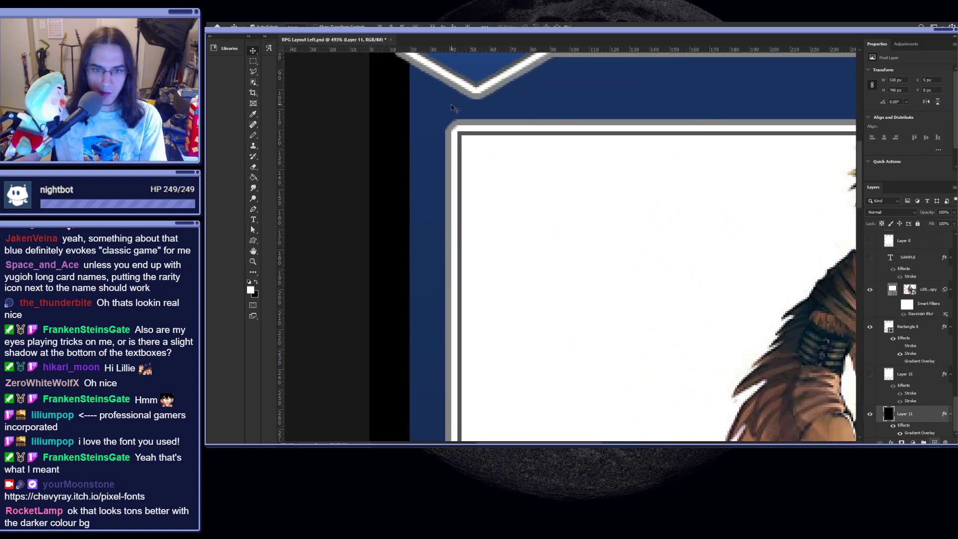
pyautogui.scroll(6, 459, 111)
pyautogui.press('m')
pyautogui.moveTo(468, 160); pyautogui.dragTo(483, 97)
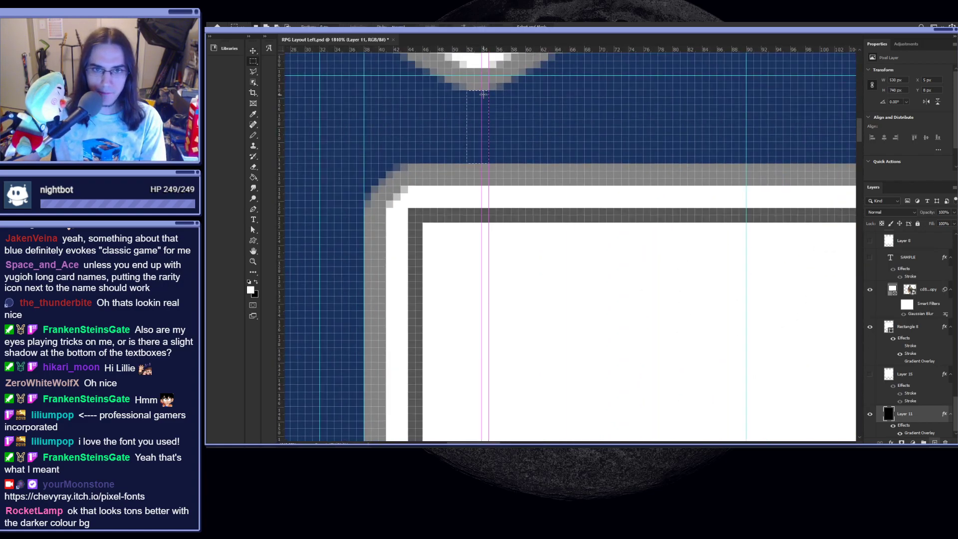
# - Measure the gap between the art frame and the Bird / Explorer bar with a rectangular selection, and hide the guides
pyautogui.scroll(-6, 545, 369)
pyautogui.scroll(-10, 545, 368)
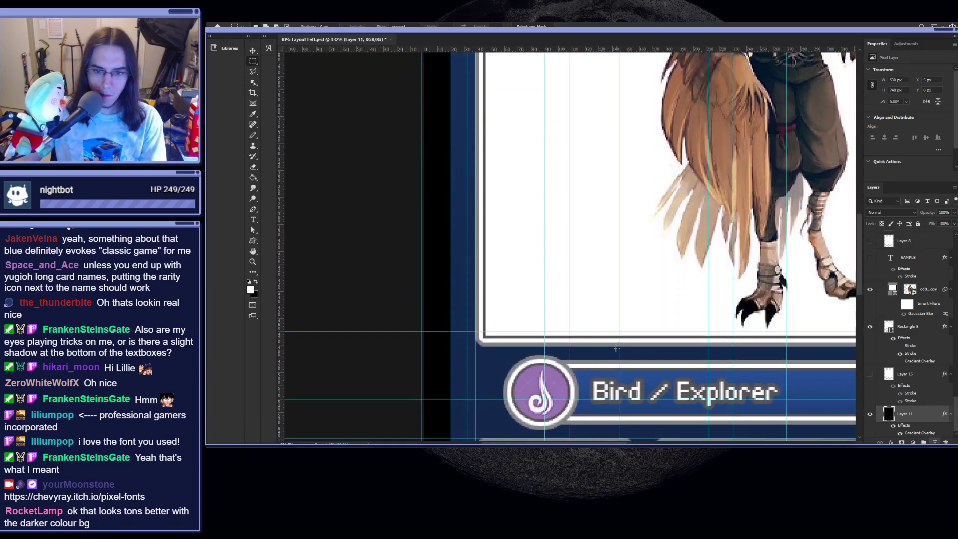
pyautogui.scroll(5, 616, 346)
pyautogui.moveTo(551, 368); pyautogui.dragTo(559, 319)
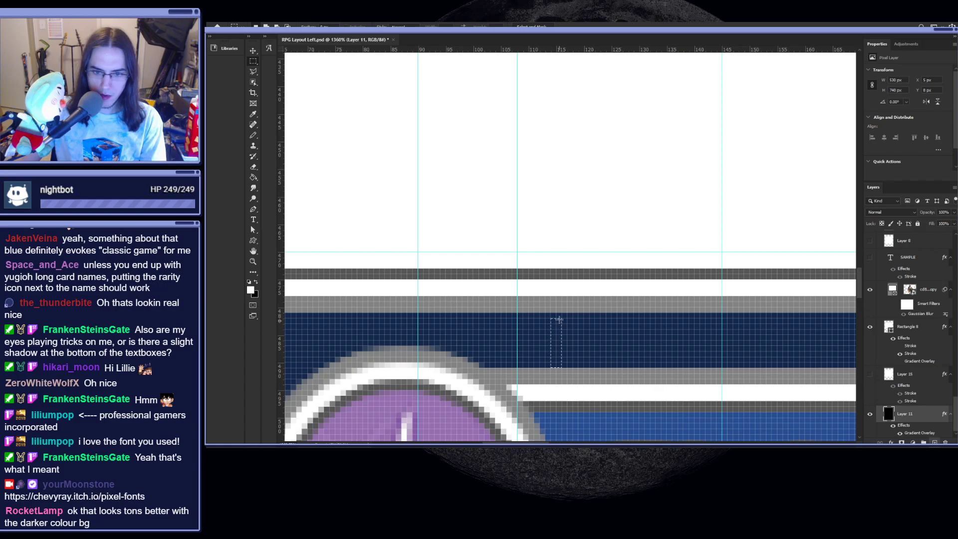
pyautogui.scroll(-10, 417, 339)
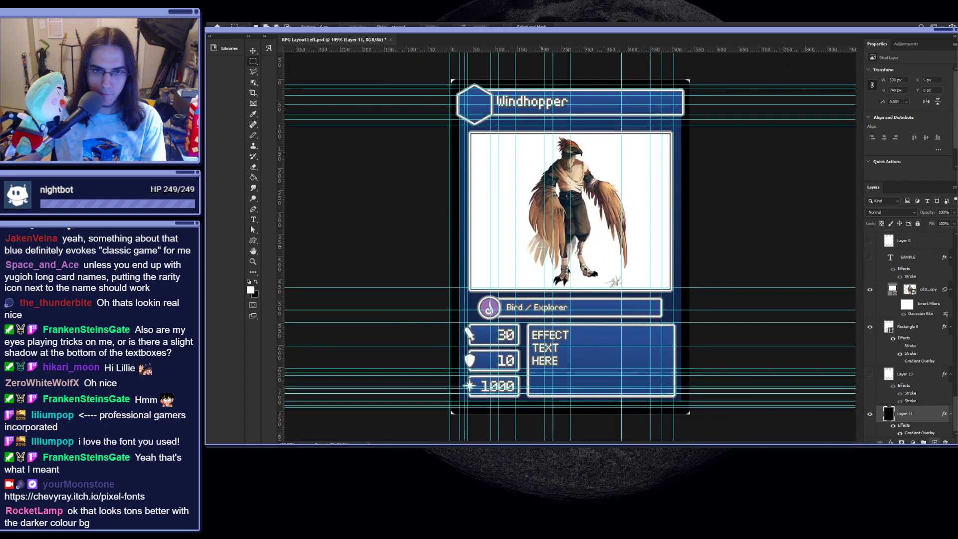
pyautogui.hotkey('ctrl', ';')
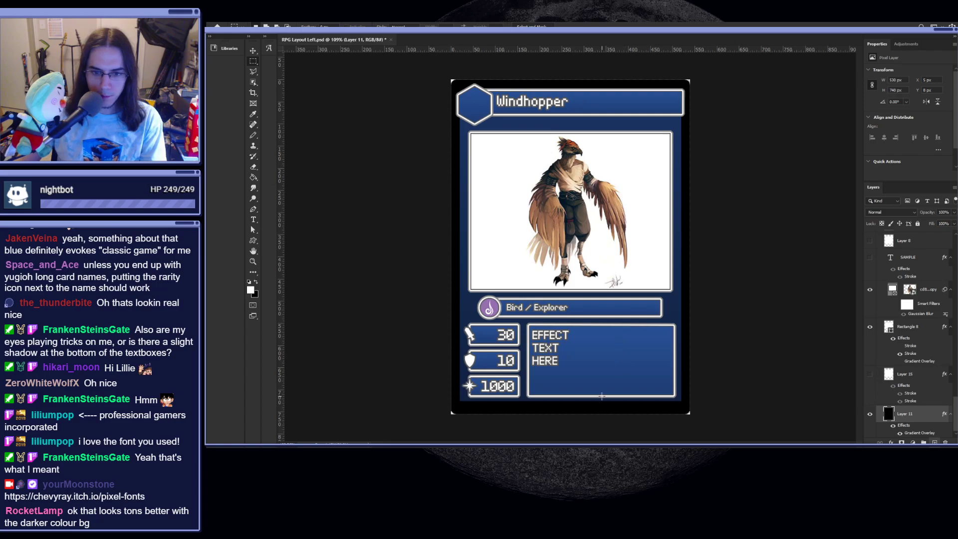
# - Select the effect text box shape and examine the stat boxes and text box up close and across the whole card
pyautogui.scroll(5, 528, 429)
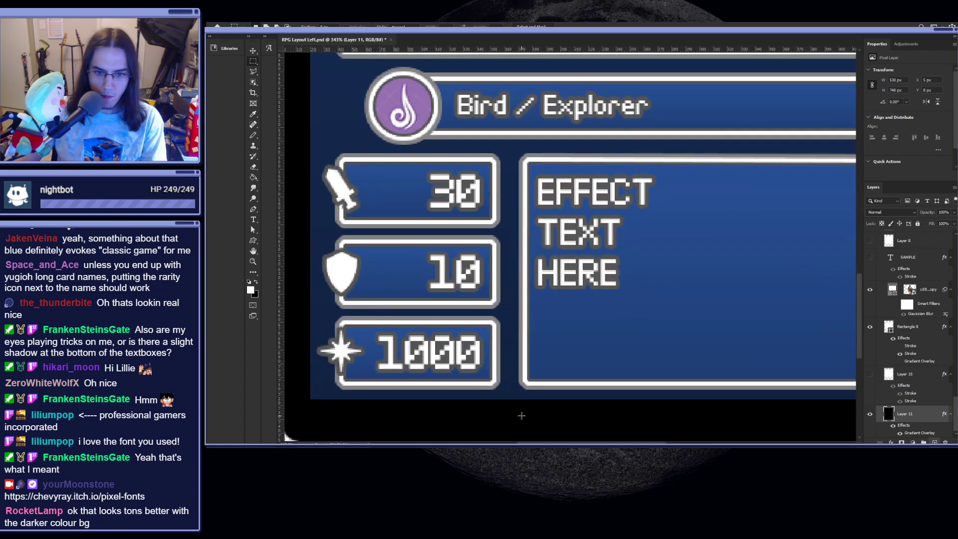
pyautogui.press('v')
pyautogui.click(540, 385)
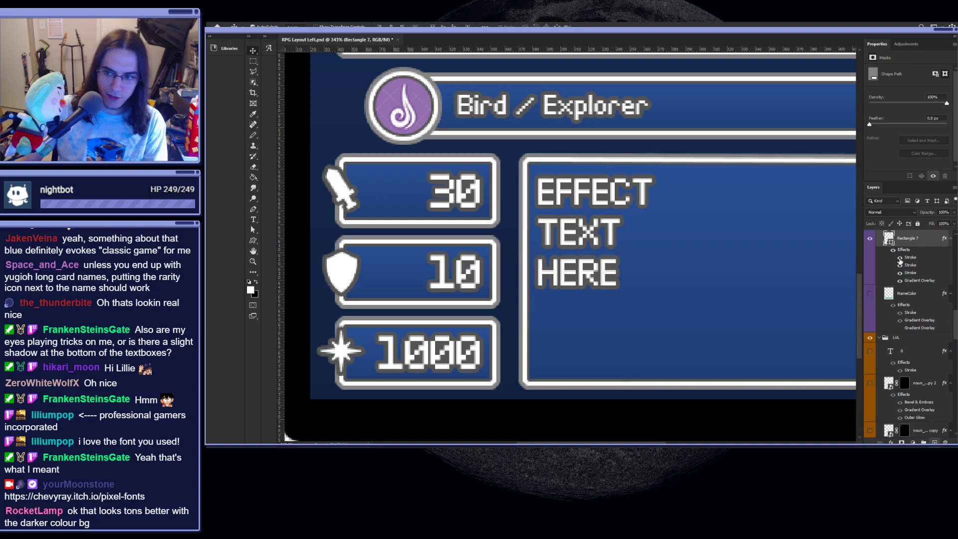
pyautogui.scroll(-5, 805, 344)
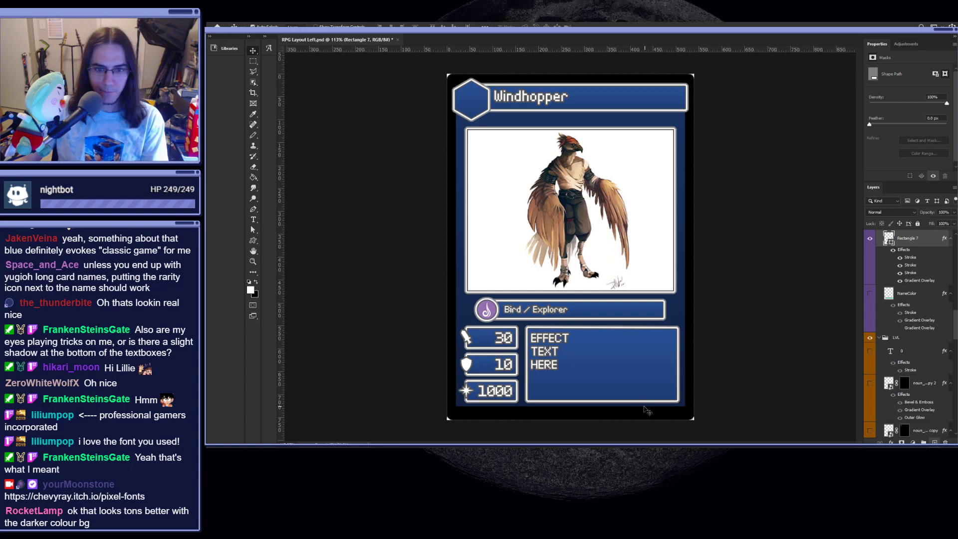
pyautogui.scroll(4, 647, 409)
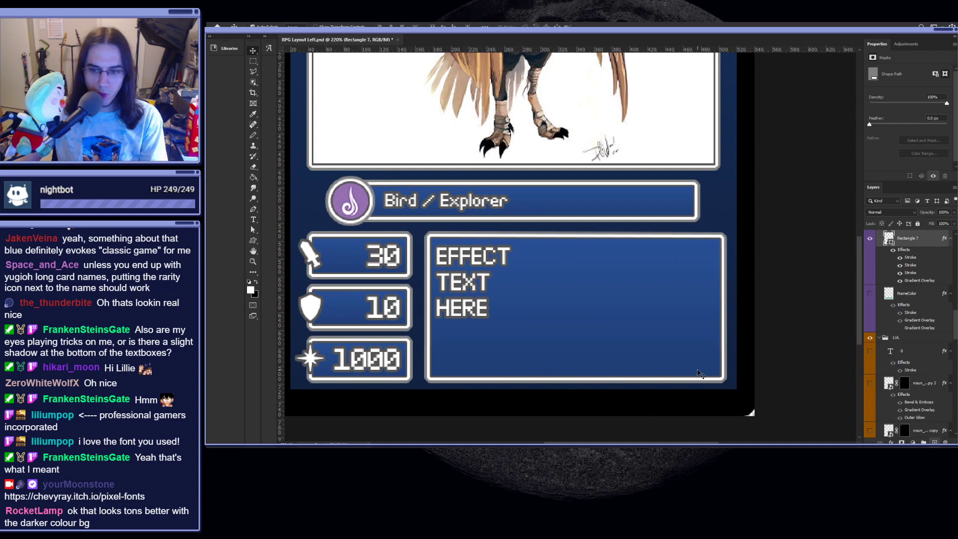
pyautogui.scroll(-3, 372, 370)
pyautogui.scroll(1, 405, 355)
pyautogui.scroll(-3, 406, 355)
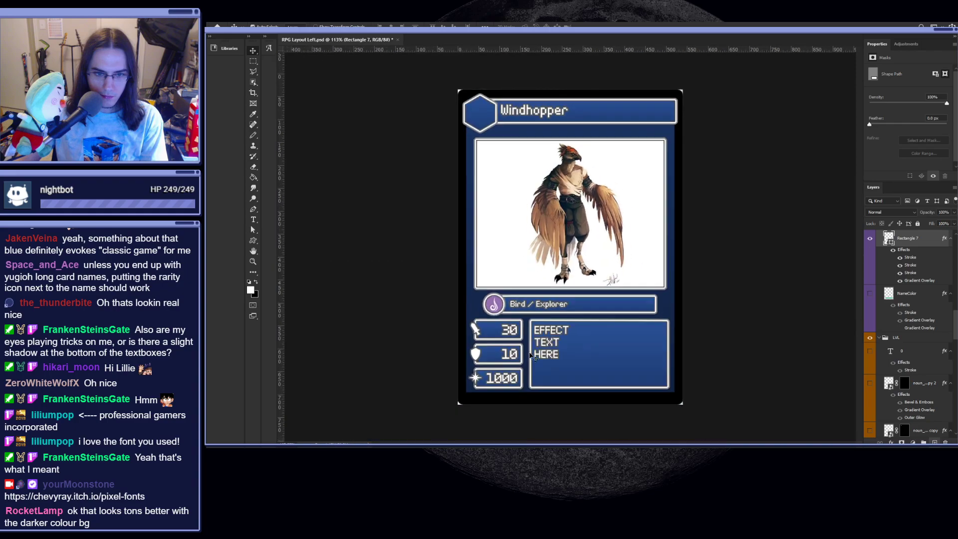
pyautogui.scroll(-1, 683, 371)
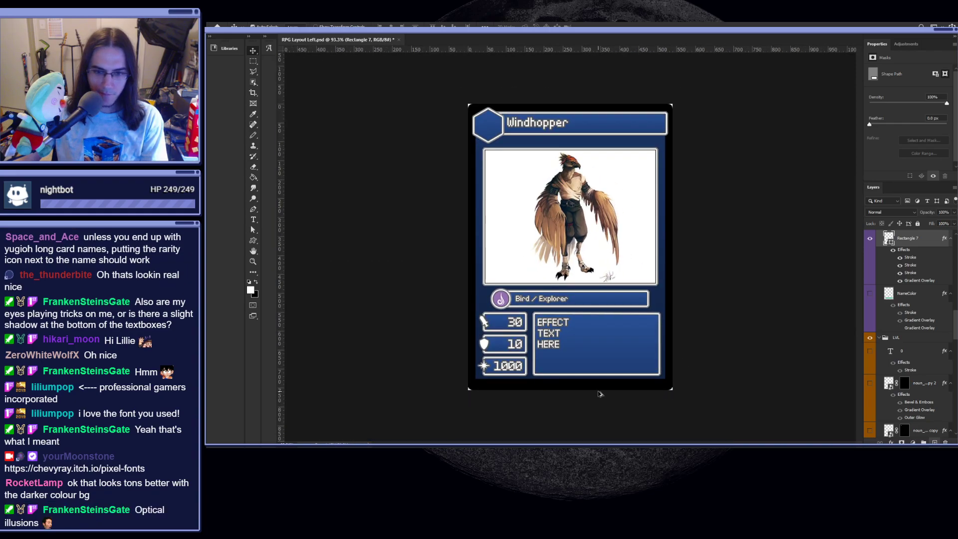
pyautogui.scroll(4, 600, 394)
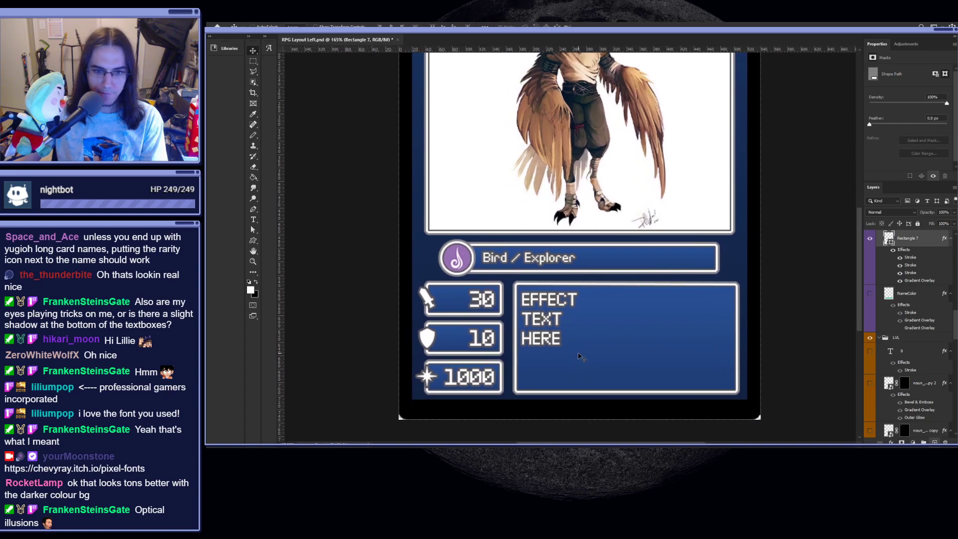
pyautogui.scroll(-5, 541, 352)
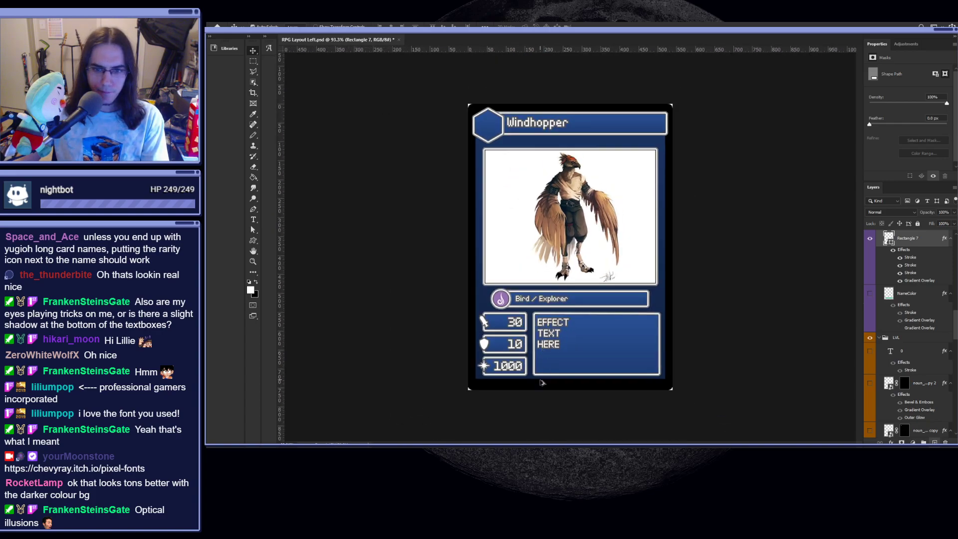
pyautogui.scroll(5, 545, 379)
pyautogui.scroll(-2, 558, 384)
pyautogui.scroll(-5, 560, 346)
pyautogui.scroll(2, 565, 345)
pyautogui.scroll(-1, 589, 299)
pyautogui.scroll(1, 614, 279)
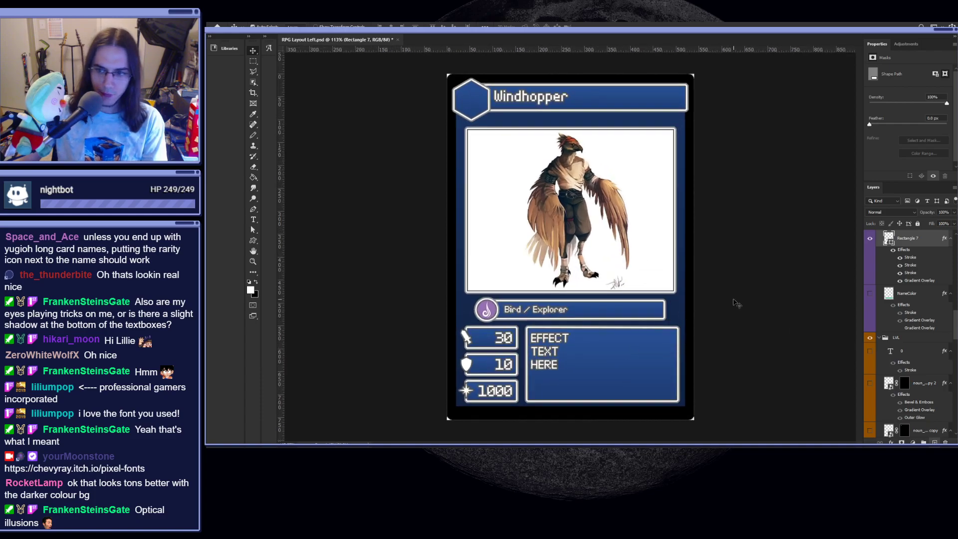
# - Reopen Layer 11's Gradient Overlay settings to try another background shade, and undo the last change
pyautogui.click(689, 314)
pyautogui.doubleClick(921, 433)
pyautogui.press('i')
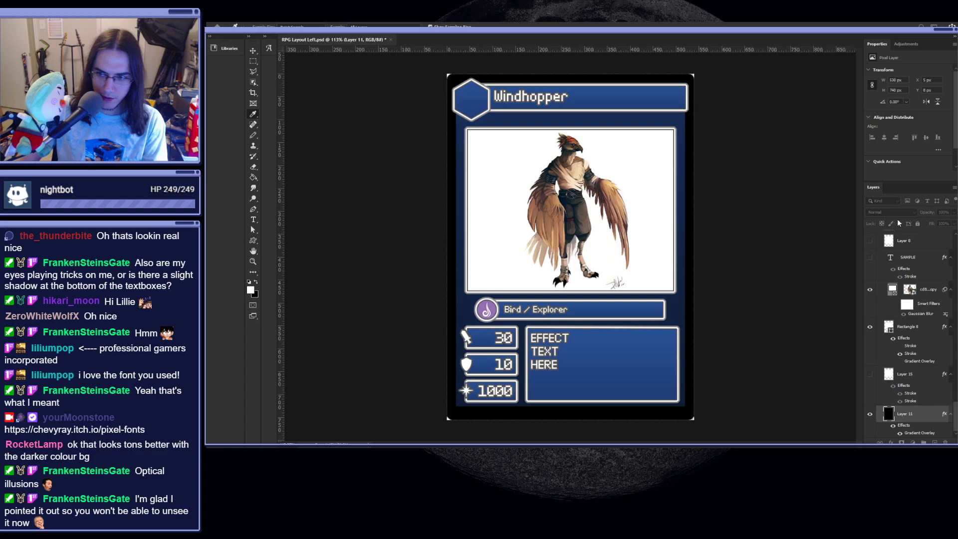
pyautogui.press('v')
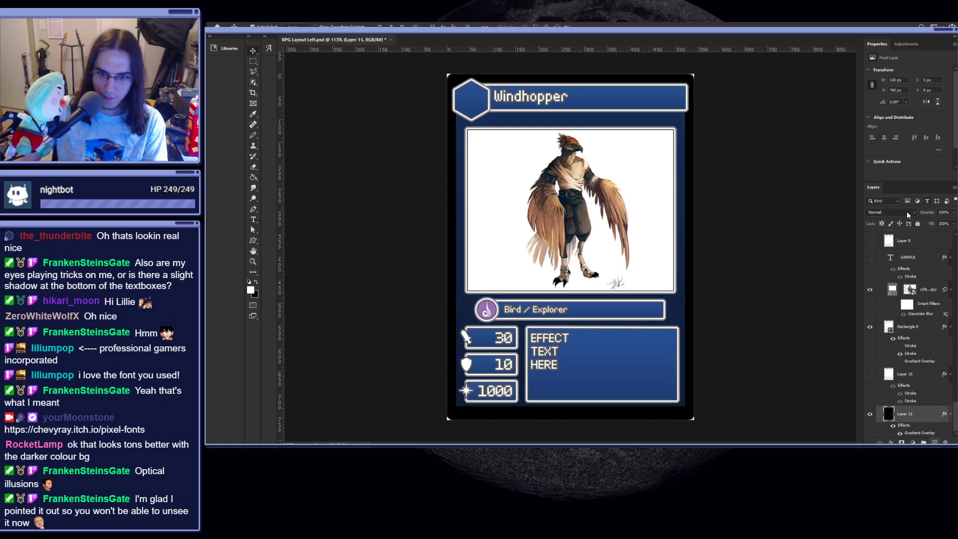
pyautogui.hotkey('ctrl', '0')
pyautogui.scroll(3, 719, 332)
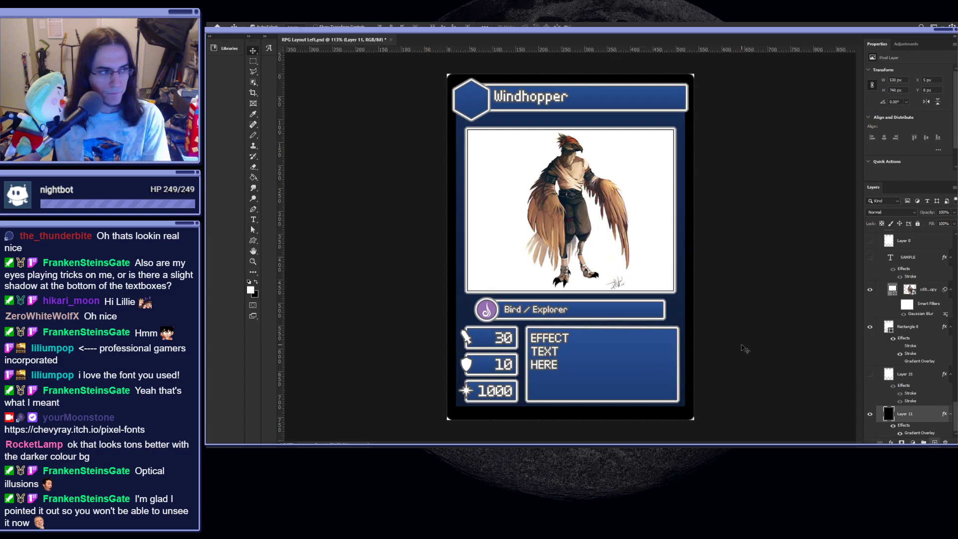
pyautogui.scroll(1, 744, 348)
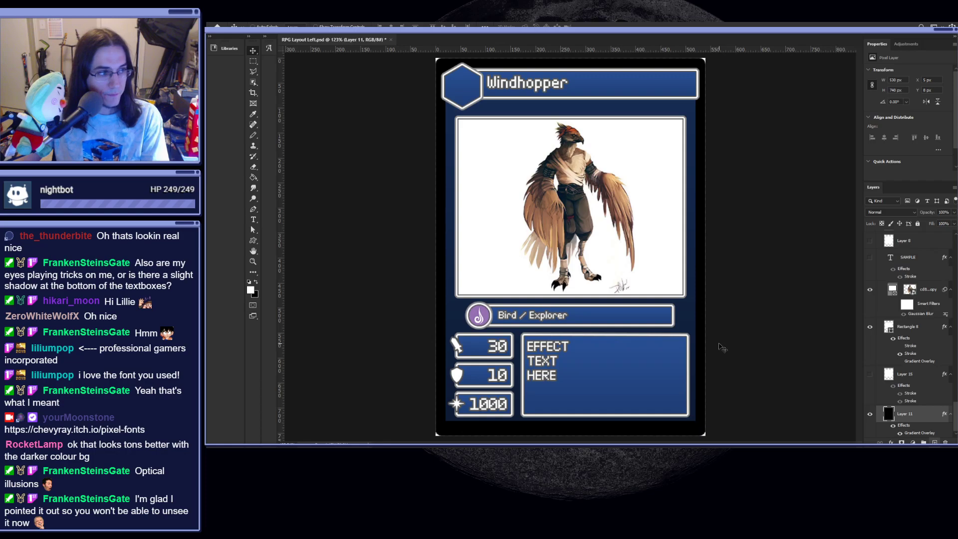
pyautogui.hotkey('ctrl', 'z')
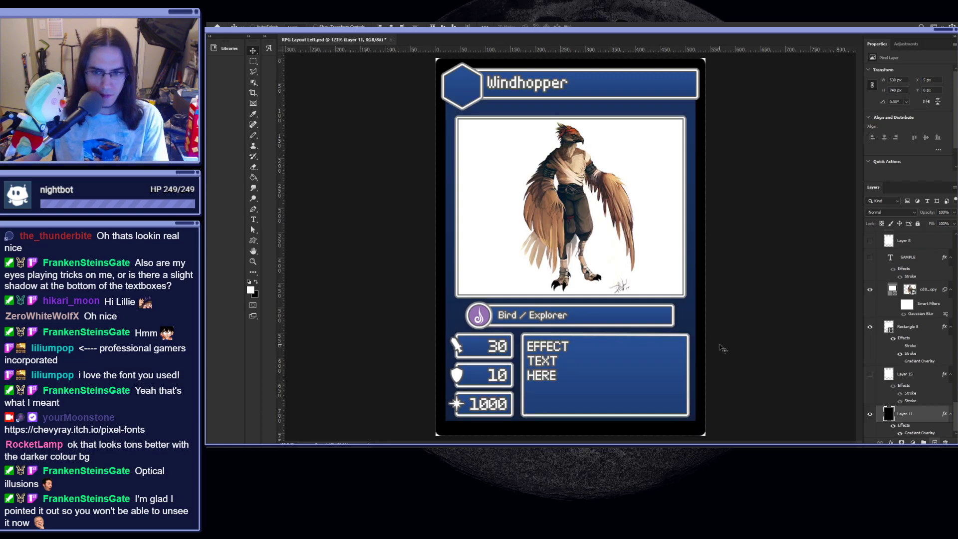
pyautogui.hotkey('ctrl', 'd')
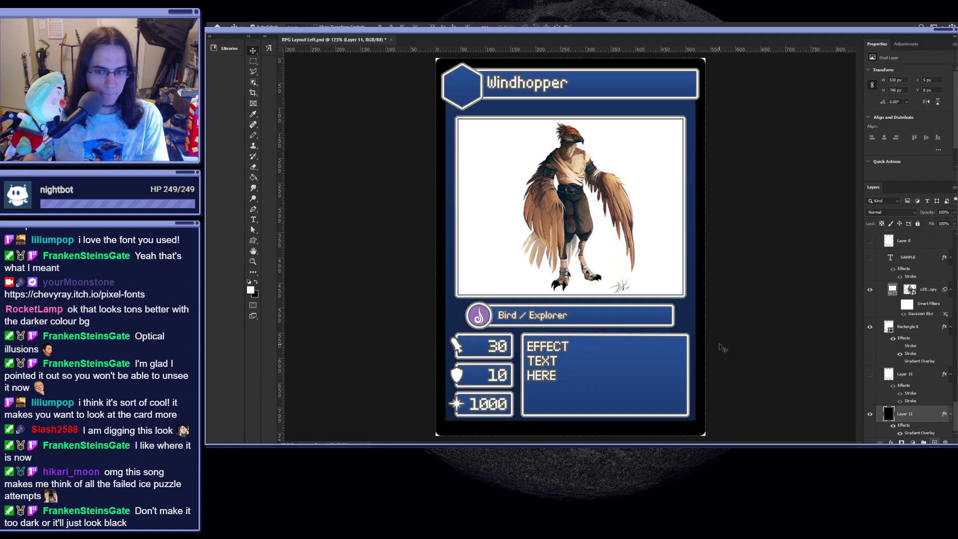
# - Select the effect text layer and examine its readability up close and at reduced card size
pyautogui.scroll(-2, 682, 322)
pyautogui.scroll(1, 659, 364)
pyautogui.scroll(1, 581, 387)
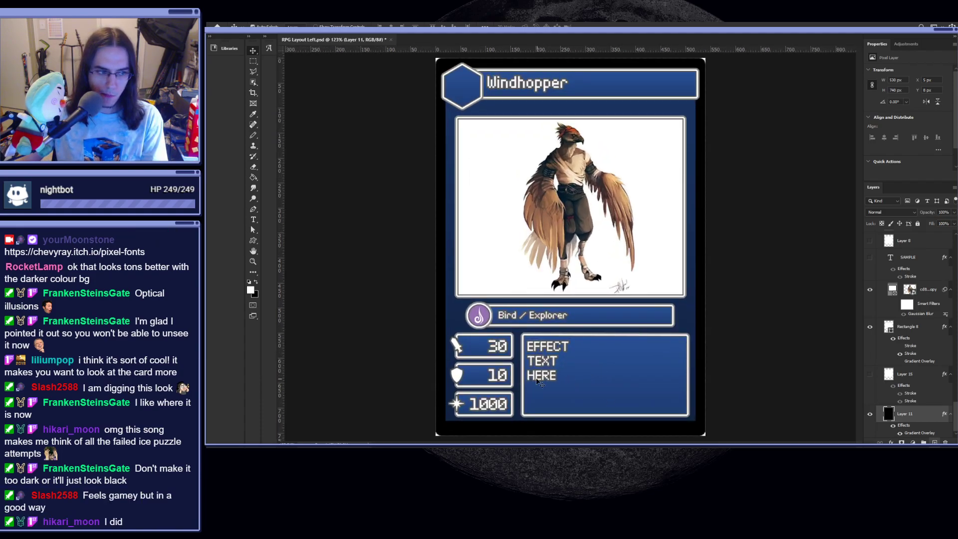
pyautogui.click(549, 366)
pyautogui.scroll(3, 559, 350)
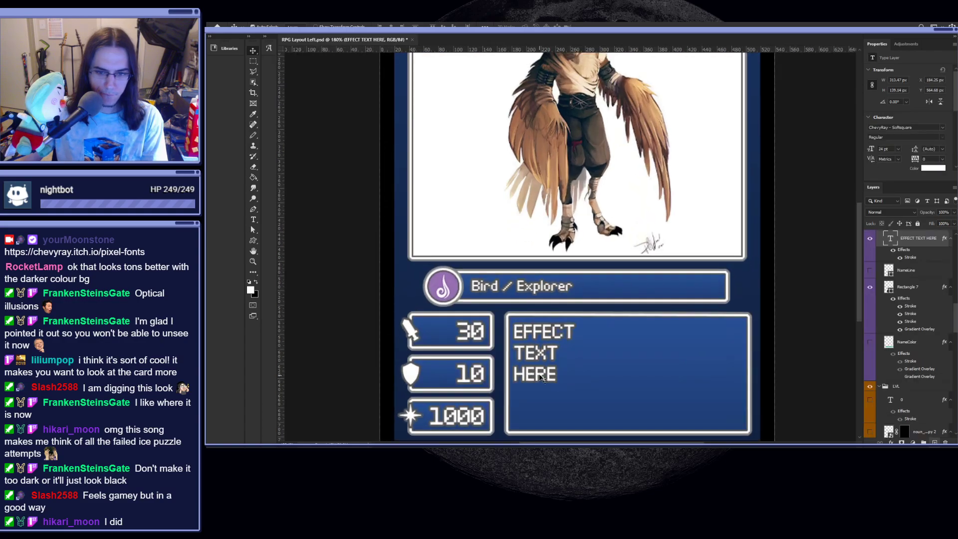
pyautogui.scroll(-5, 571, 341)
pyautogui.scroll(2, 586, 377)
pyautogui.scroll(-4, 586, 390)
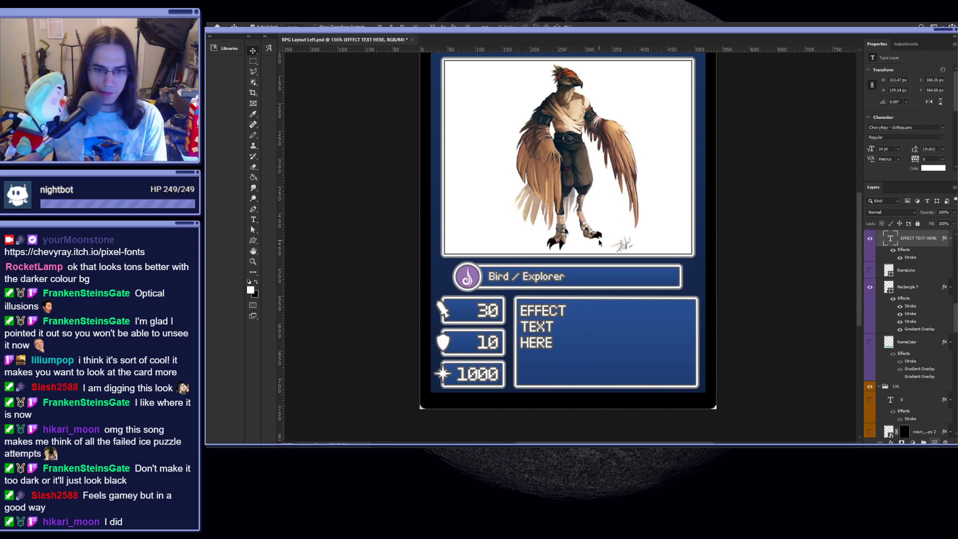
pyautogui.scroll(-3, 579, 362)
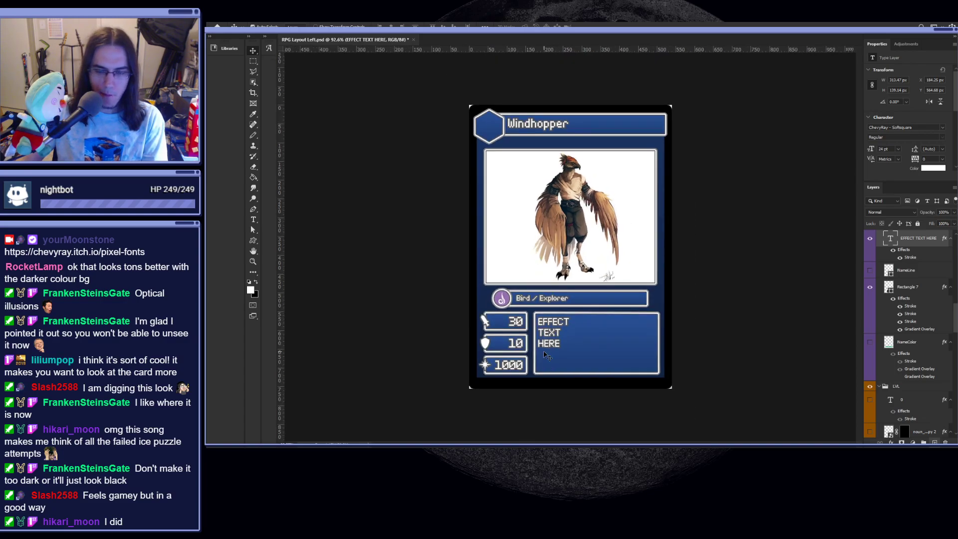
pyautogui.scroll(3, 548, 355)
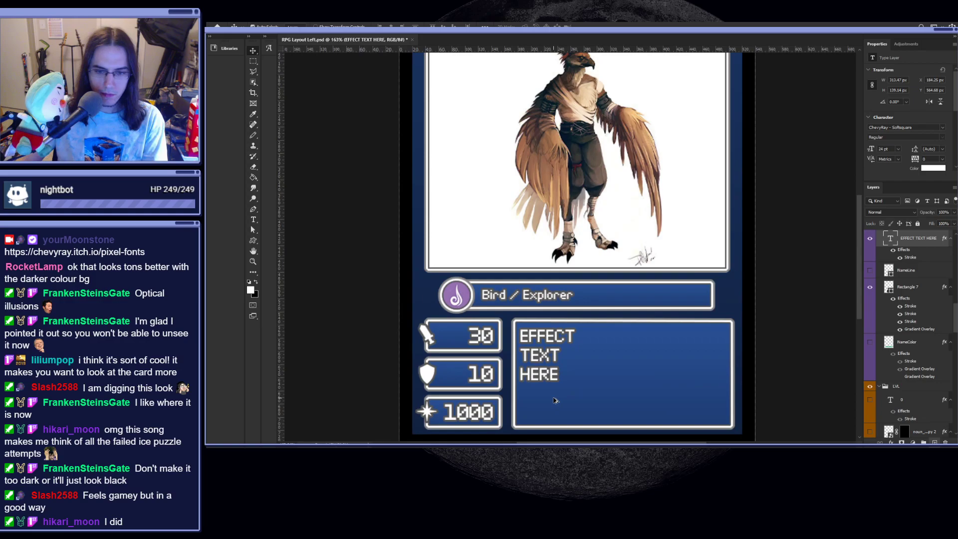
pyautogui.scroll(-4, 549, 330)
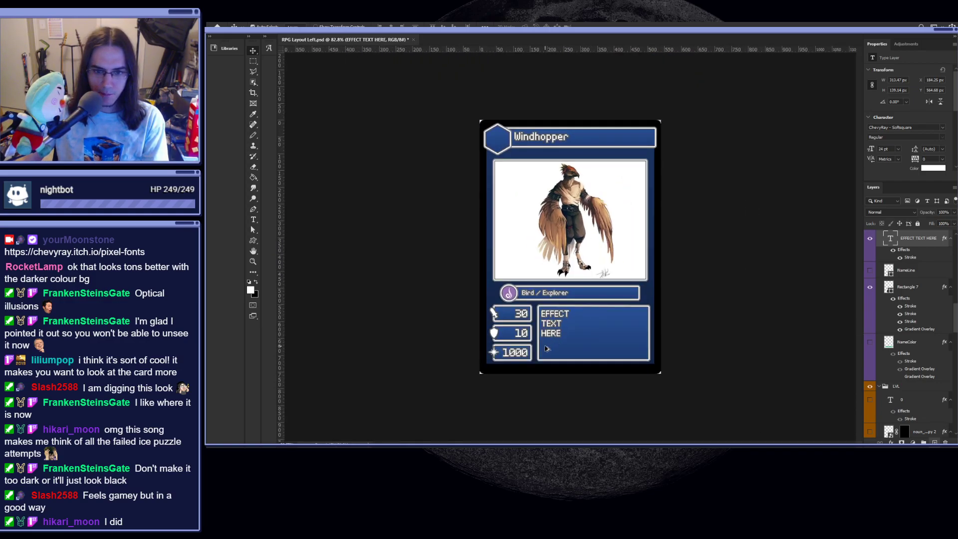
pyautogui.scroll(2, 546, 348)
pyautogui.scroll(-2, 554, 359)
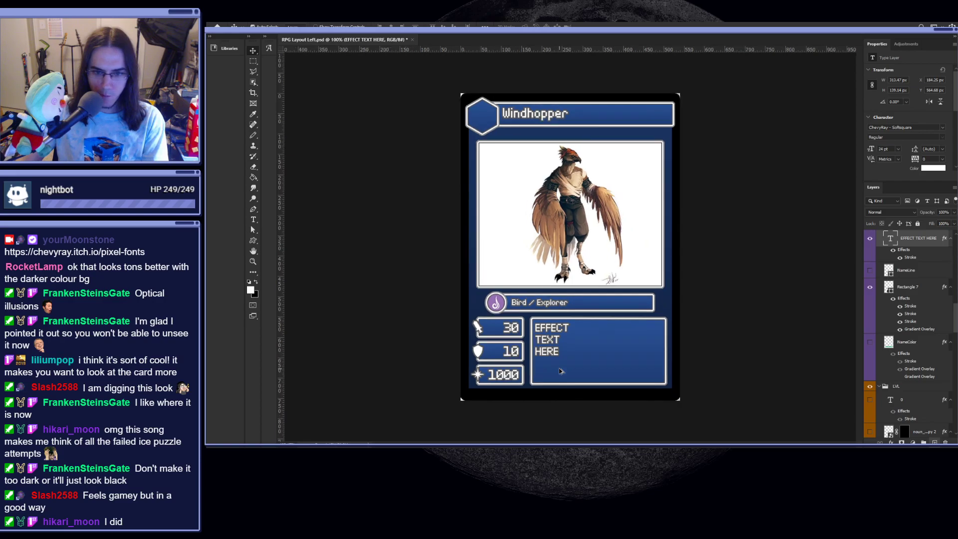
# - Measure the horizontal gap between the stat boxes and the effect text box with a rectangular selection
pyautogui.scroll(10, 534, 381)
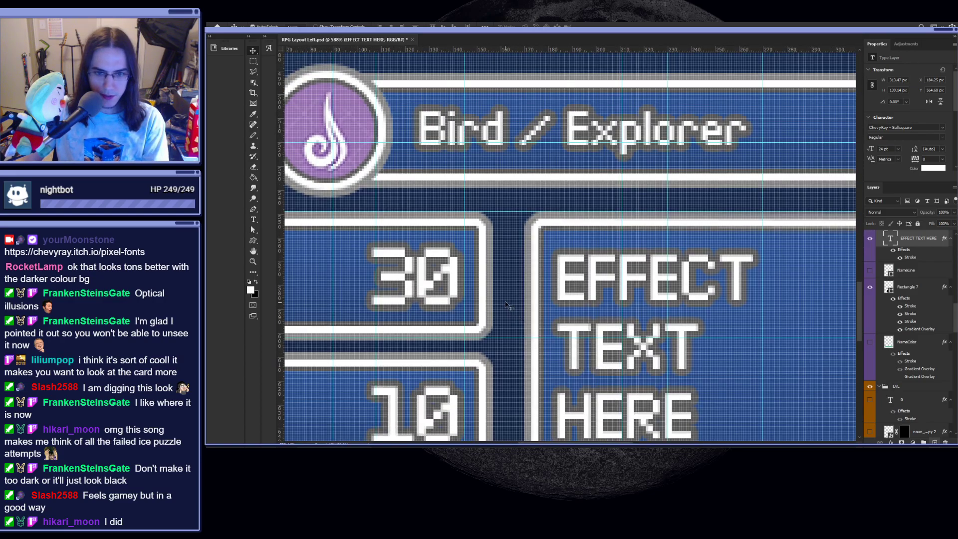
pyautogui.scroll(3, 508, 296)
pyautogui.scroll(2, 508, 295)
pyautogui.press('m')
pyautogui.moveTo(478, 256); pyautogui.dragTo(551, 280)
pyautogui.click(551, 279)
pyautogui.scroll(-6, 502, 316)
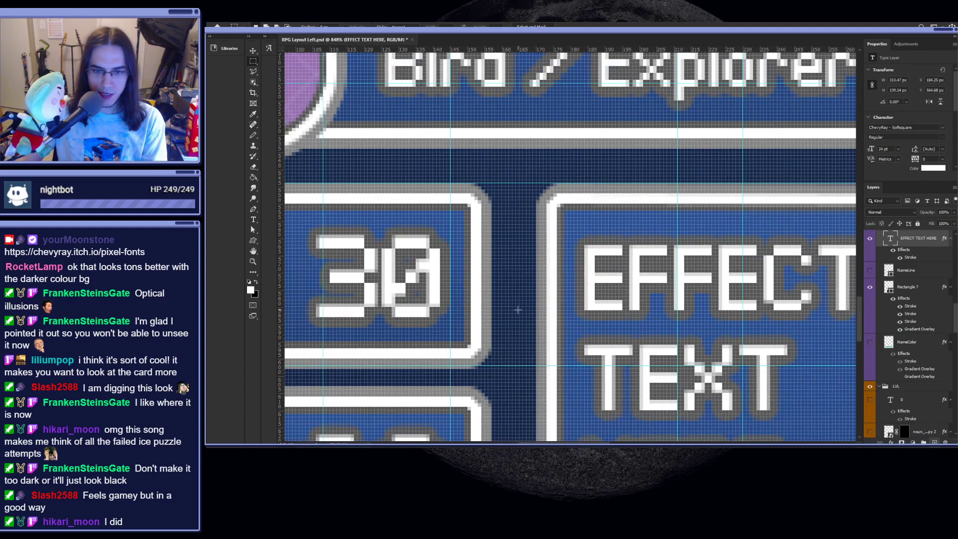
# - Examine the spacing between the effect text box's right edge and the edge of the blue background
pyautogui.scroll(-3, 502, 315)
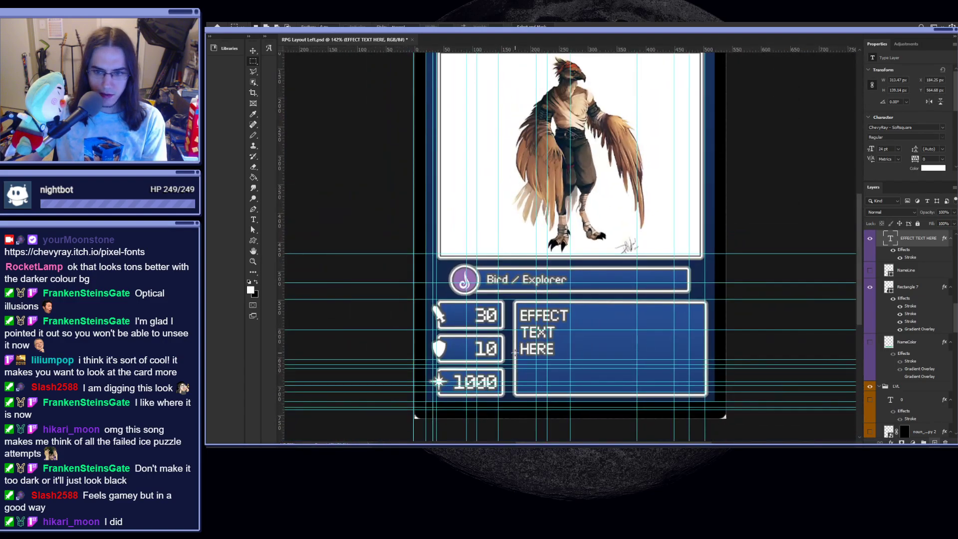
pyautogui.scroll(7, 711, 312)
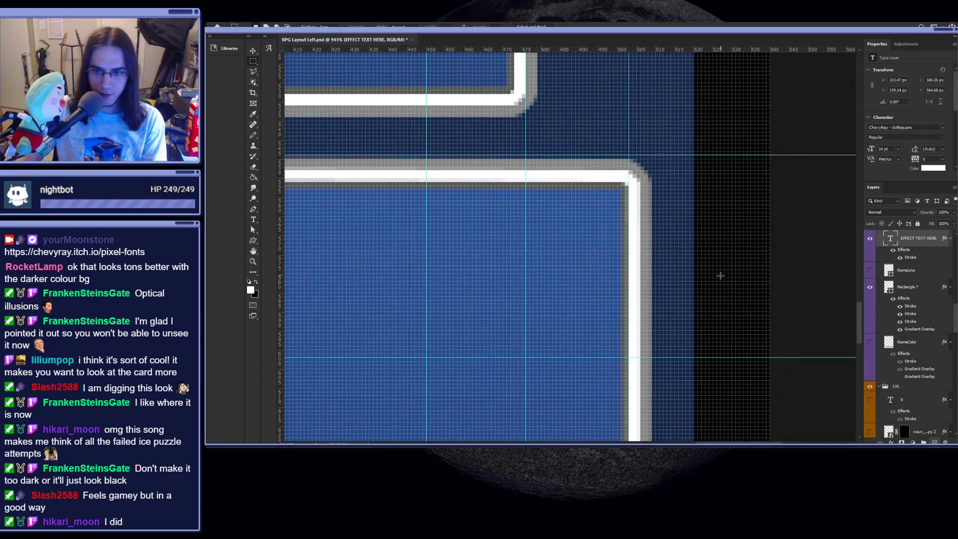
pyautogui.scroll(-2, 658, 328)
pyautogui.scroll(-4, 658, 328)
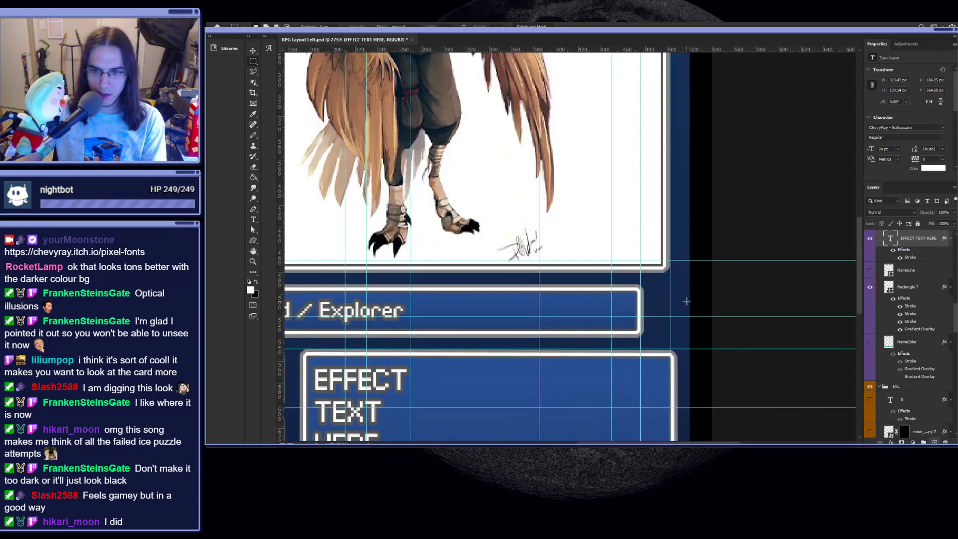
pyautogui.scroll(-3, 698, 296)
pyautogui.scroll(3, 698, 304)
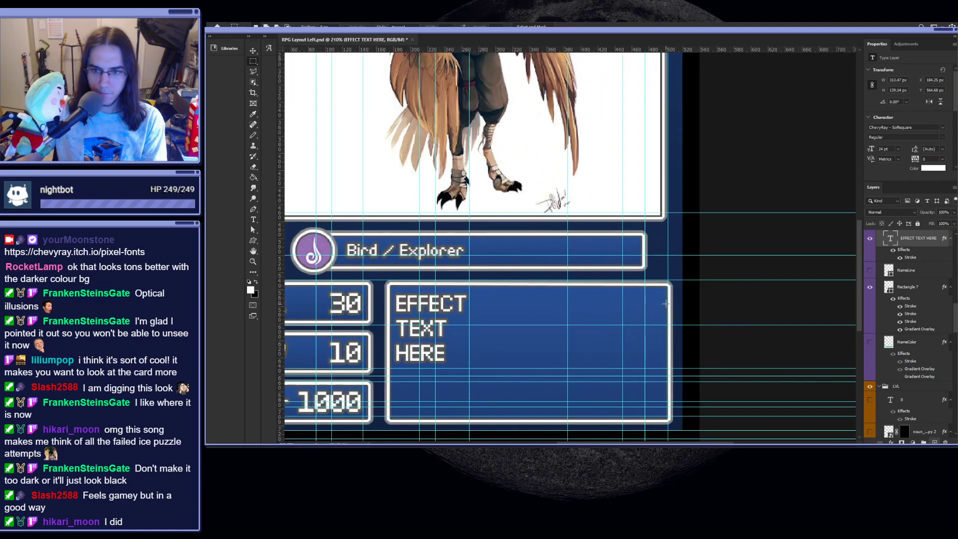
pyautogui.scroll(4, 698, 318)
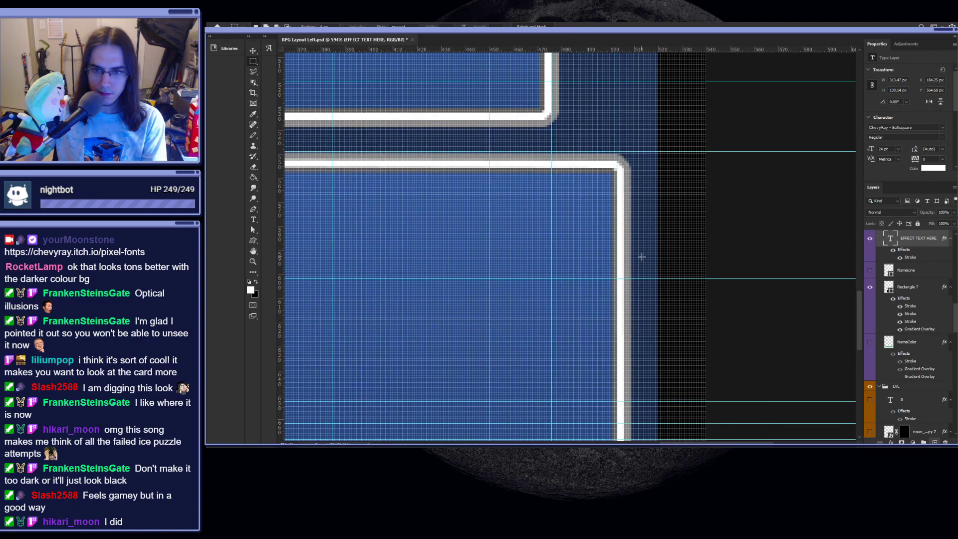
pyautogui.scroll(-2, 647, 281)
pyautogui.scroll(-2, 647, 281)
pyautogui.scroll(2, 630, 347)
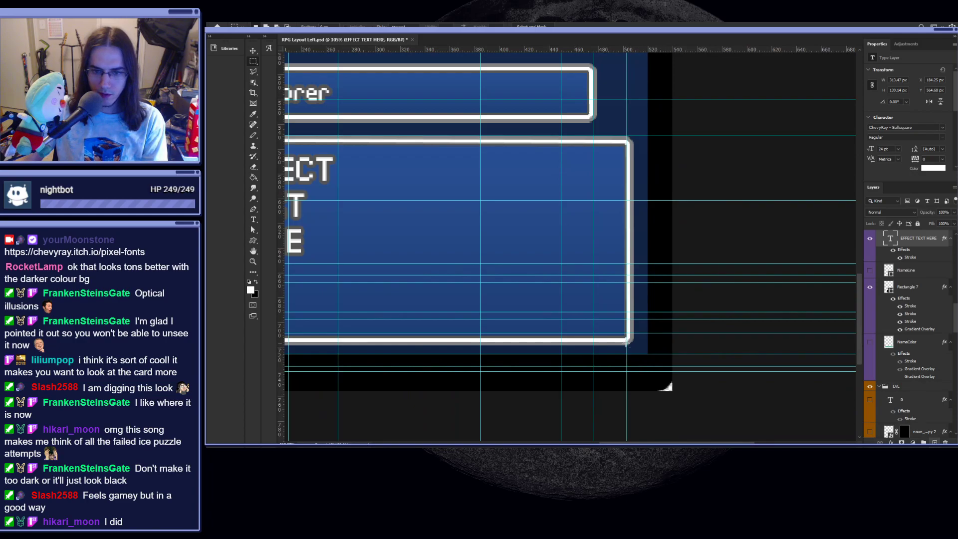
pyautogui.scroll(2, 631, 344)
# - Widen the effect text box (Rectangle 7) slightly by moving its right edge outward toward the card border
pyautogui.press('v')
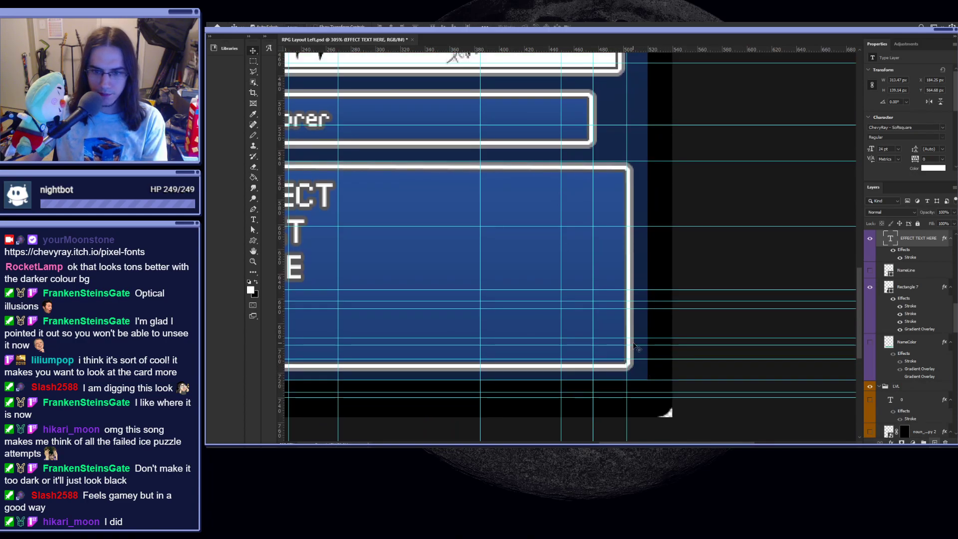
pyautogui.click(629, 331)
pyautogui.press('a')
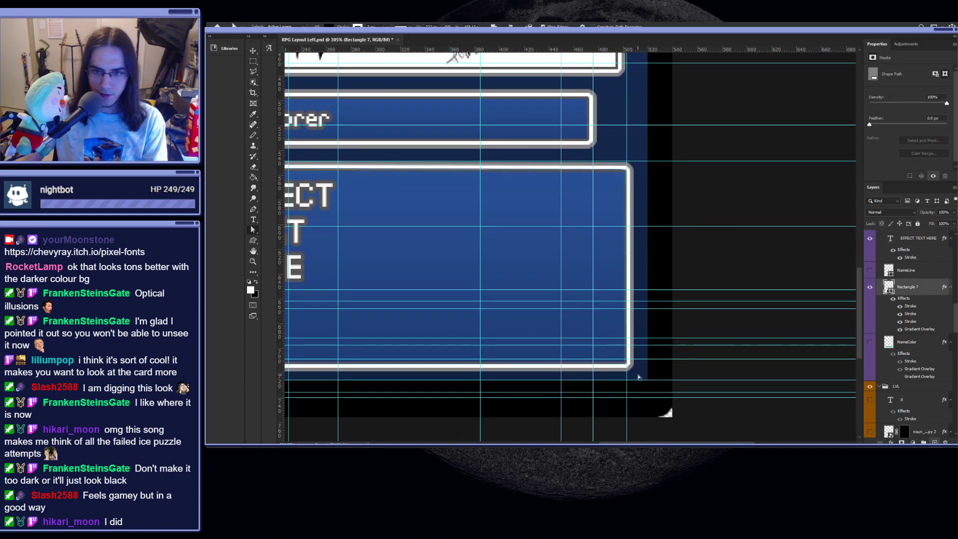
pyautogui.scroll(2, 642, 379)
pyautogui.press('Right')
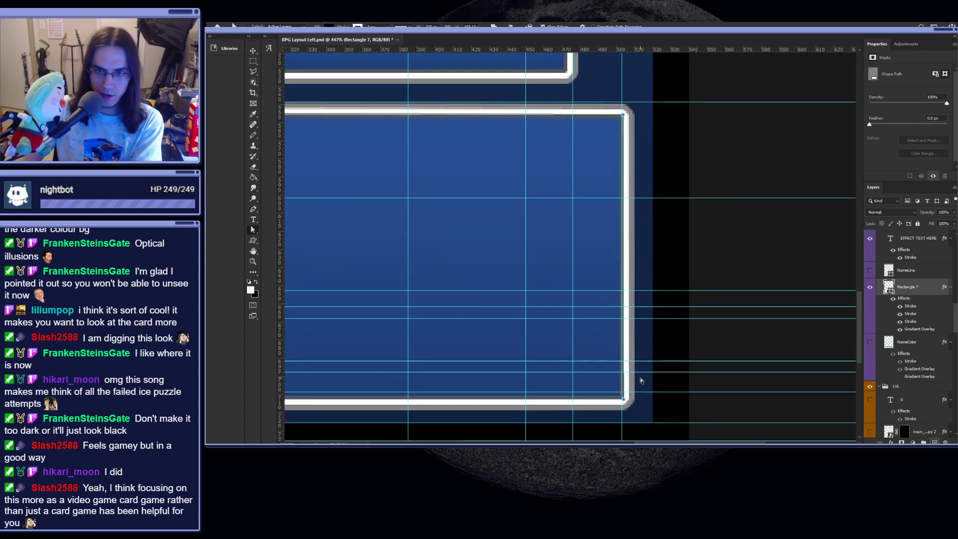
pyautogui.scroll(-2, 549, 386)
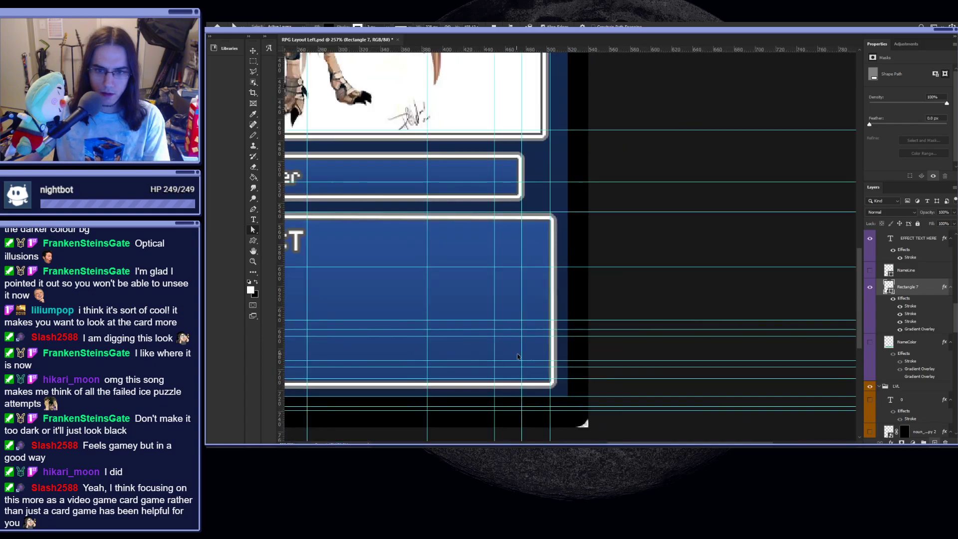
pyautogui.scroll(2, 543, 390)
pyautogui.press('v')
pyautogui.moveTo(560, 383); pyautogui.dragTo(563, 383)
pyautogui.scroll(-4, 562, 383)
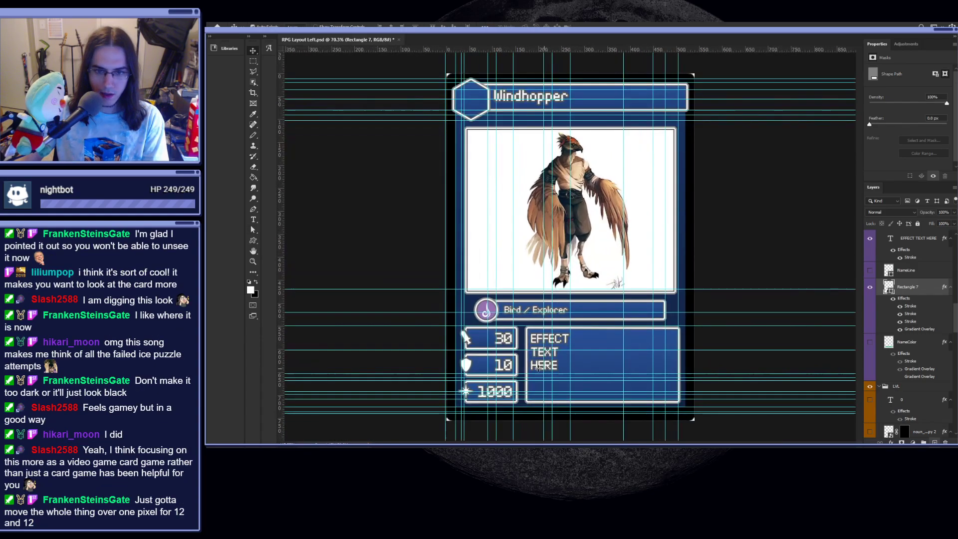
# - Try widening the effect text box (Rectangle 7) by moving its left edge outward toward the stat boxes
pyautogui.scroll(2, 513, 389)
pyautogui.scroll(2, 514, 387)
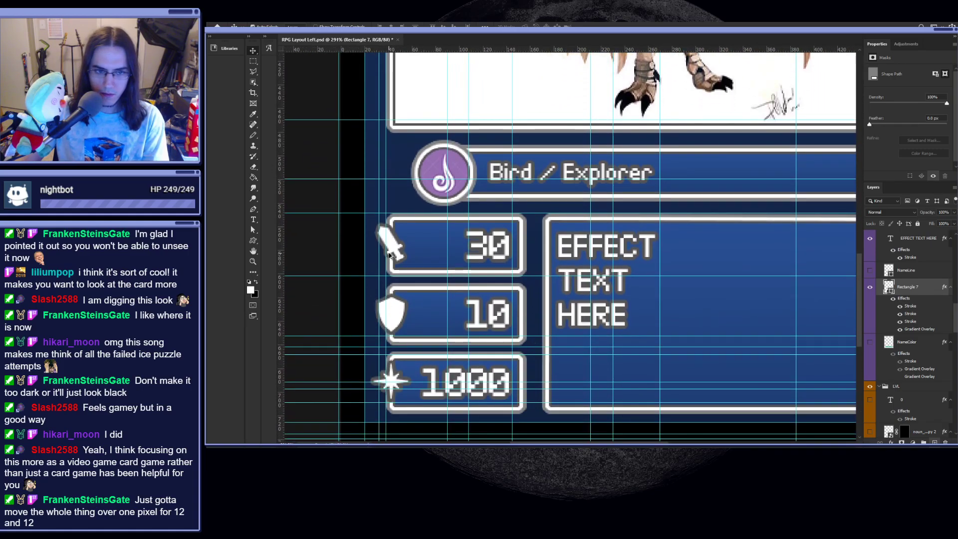
pyautogui.scroll(4, 388, 255)
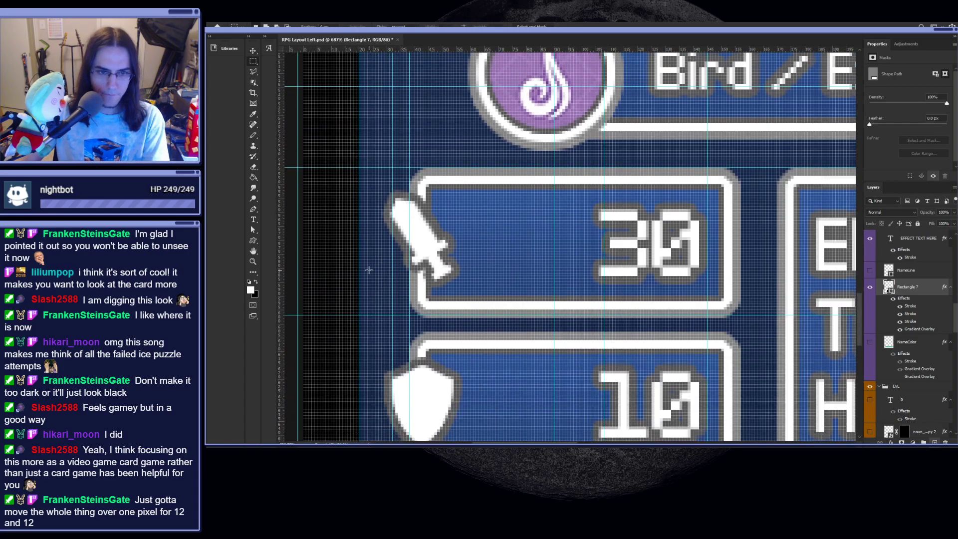
pyautogui.scroll(-6, 371, 268)
pyautogui.scroll(2, 541, 370)
pyautogui.scroll(2, 541, 370)
pyautogui.press('v')
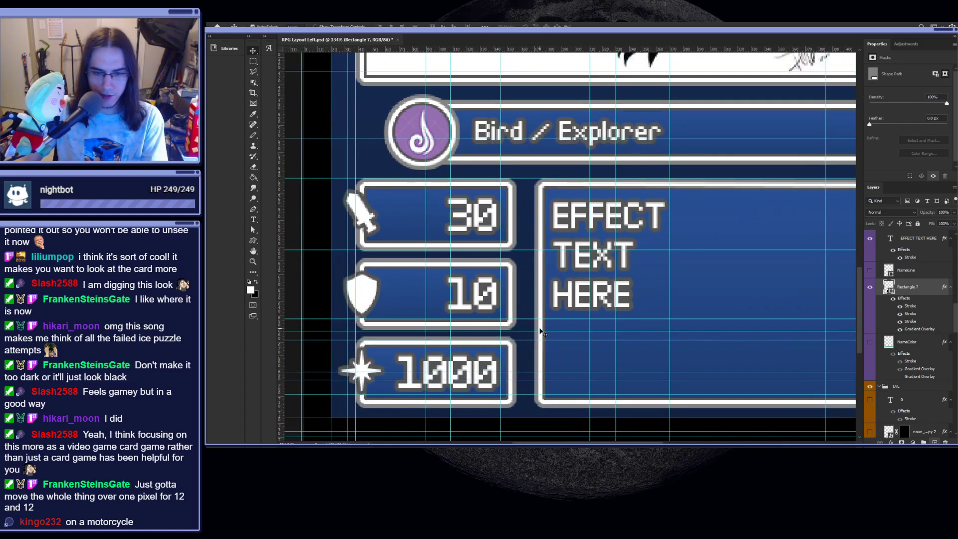
pyautogui.press('a')
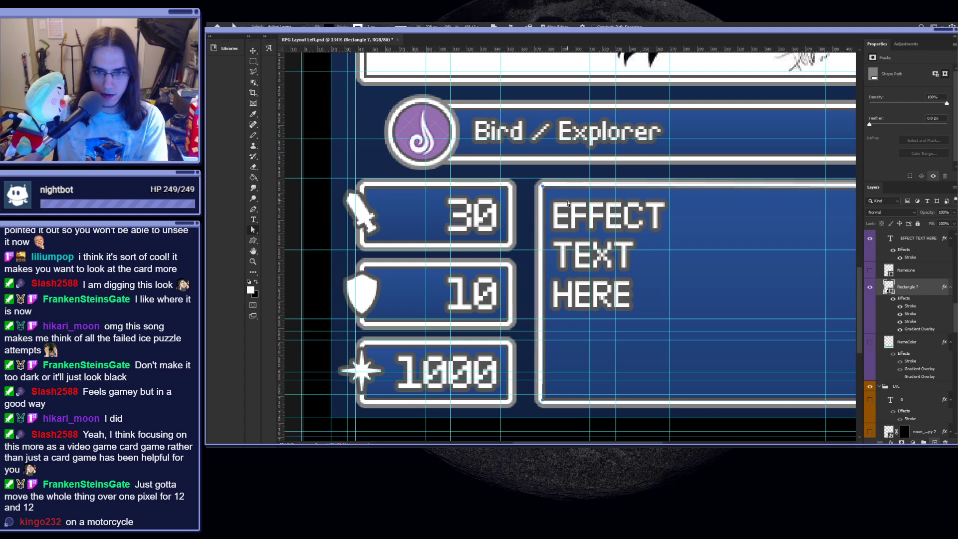
pyautogui.scroll(-3, 569, 205)
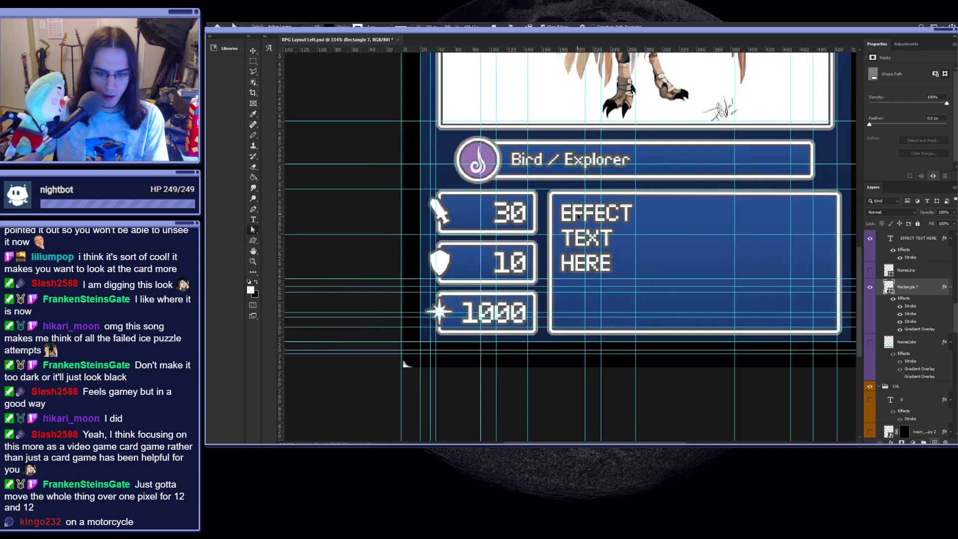
# - Compare the whole card with and without the effect text box's left-edge change, and undo that change
pyautogui.scroll(-3, 614, 263)
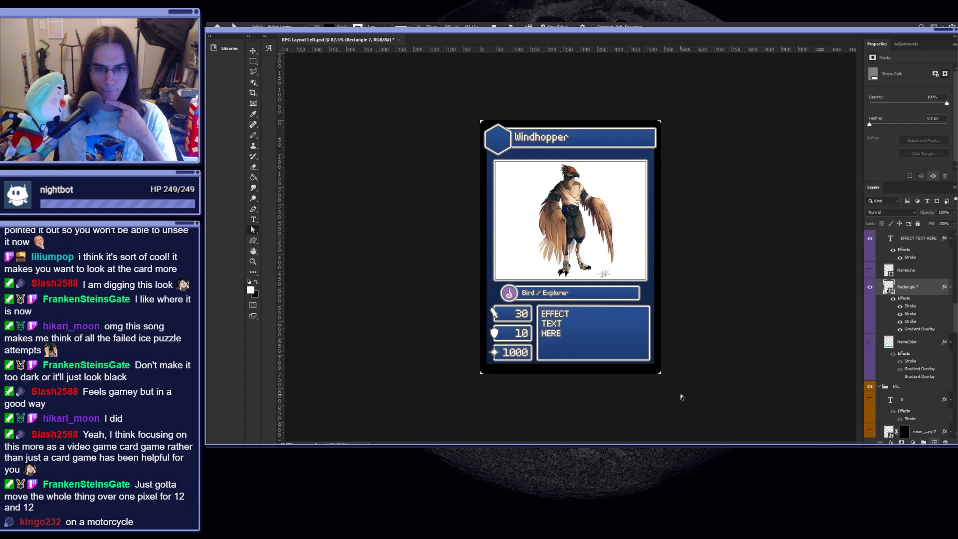
pyautogui.hotkey('ctrl', '+')
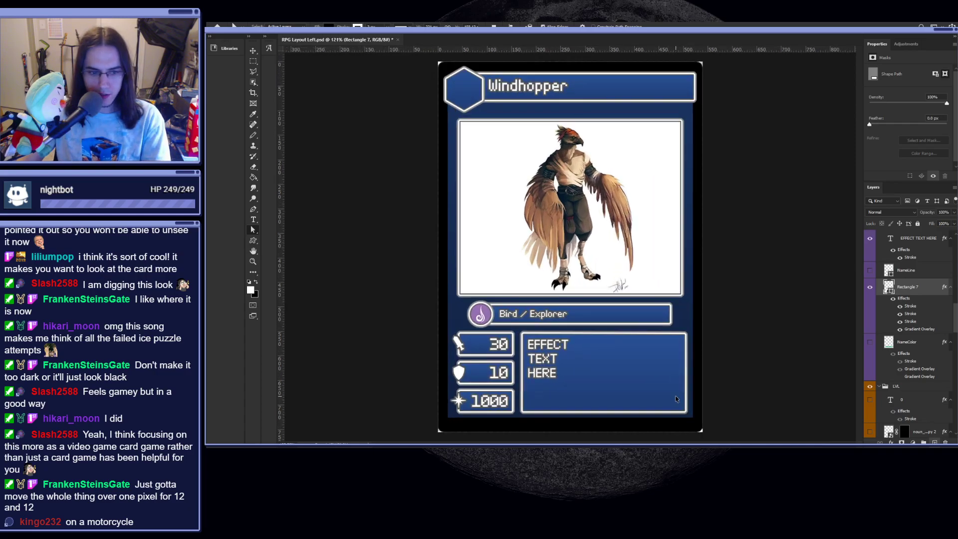
pyautogui.hotkey('ctrl', '+')
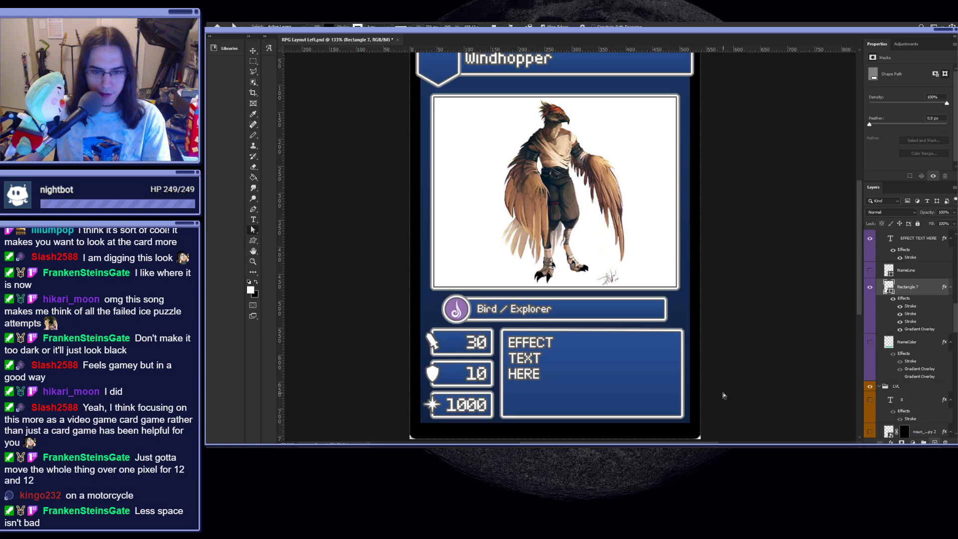
pyautogui.hotkey('ctrl', 'z')
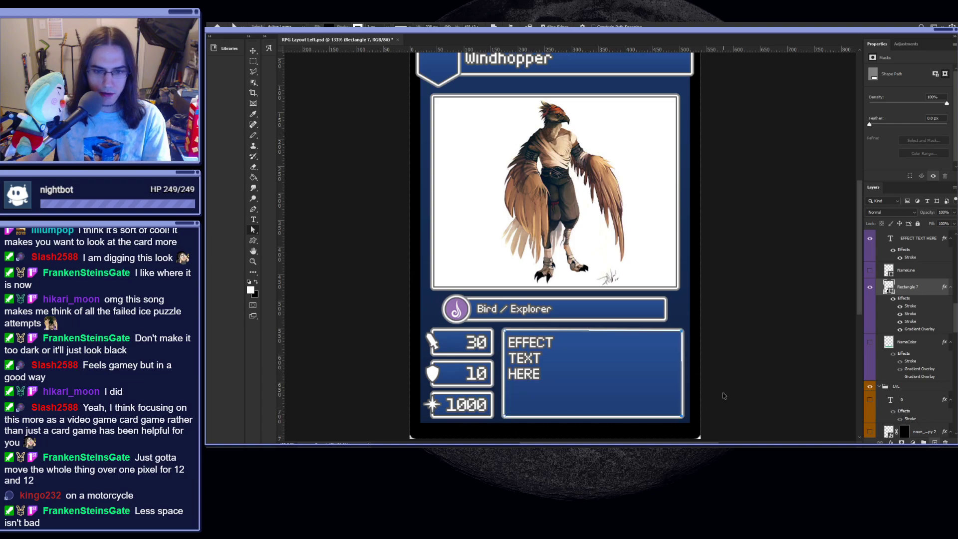
pyautogui.hotkey('ctrl', 'shift', 'z')
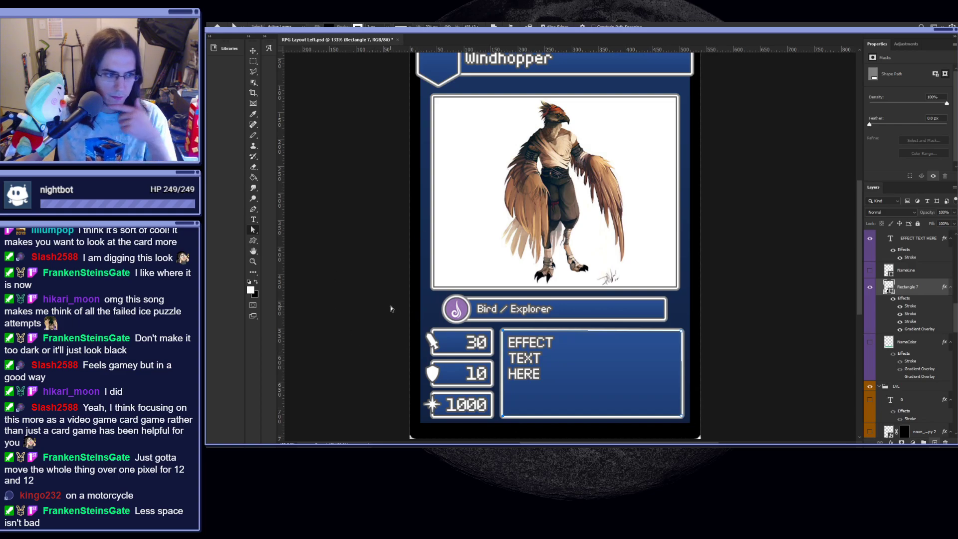
pyautogui.click(253, 51)
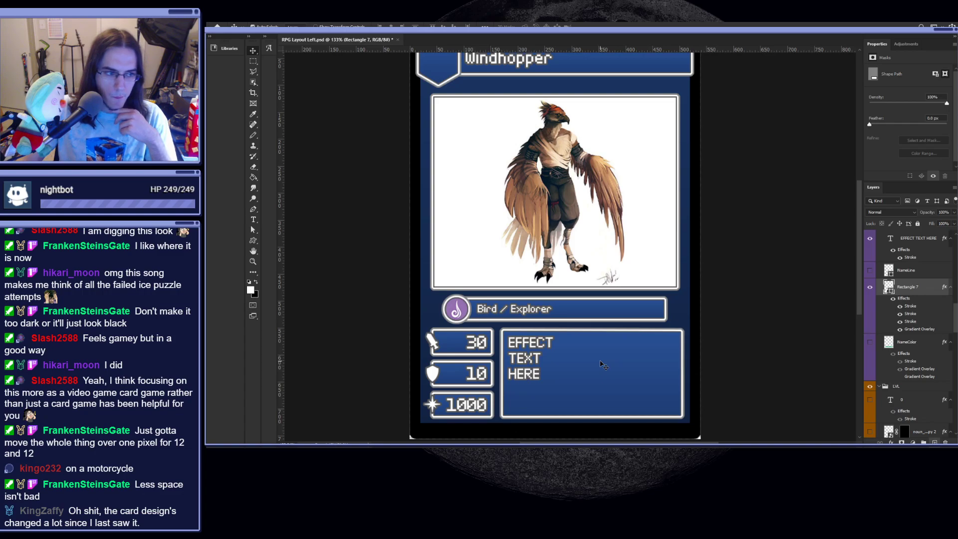
pyautogui.hotkey('ctrl', 'z')
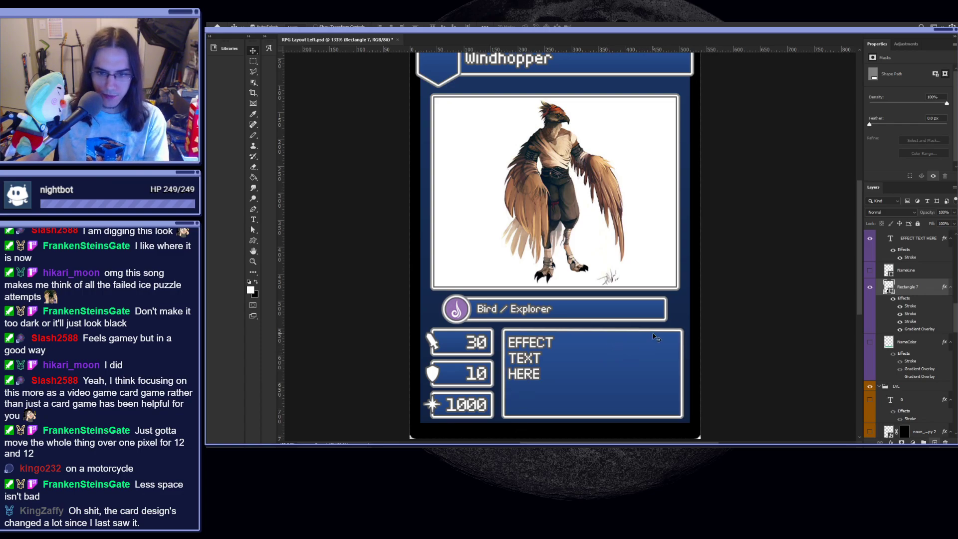
# - Select the EFFECT group and nudge it slightly toward the stat boxes
pyautogui.click(665, 340)
pyautogui.hotkey('ctrl', 't')
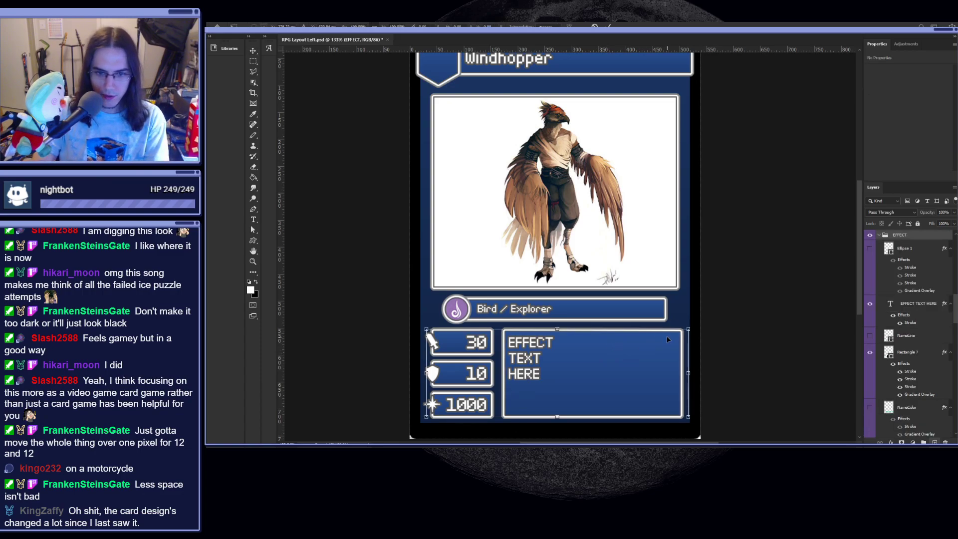
pyautogui.press('Escape')
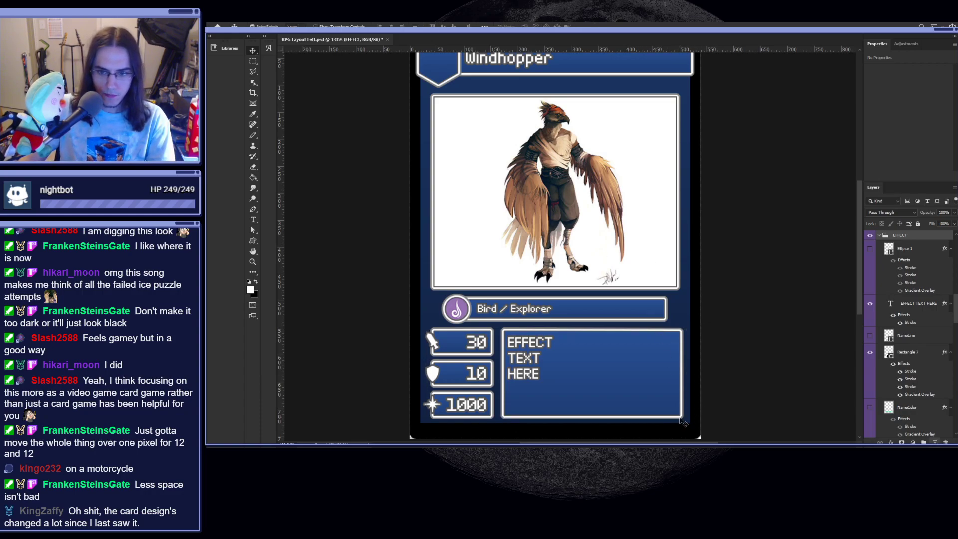
# - Select the bottom border layer (Layer 6) and toggle its visibility off and on to compare the border thickness
pyautogui.scroll(-3, 574, 429)
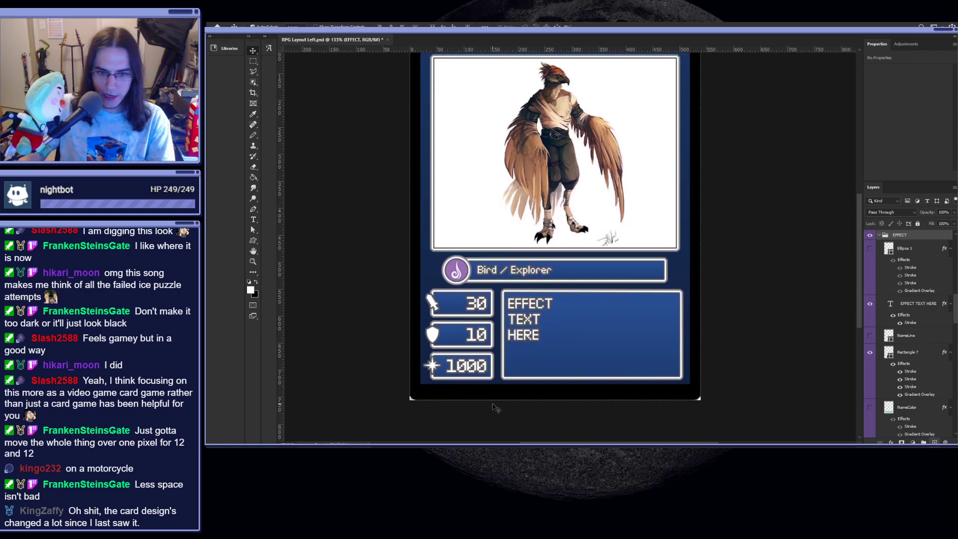
pyautogui.click(558, 396)
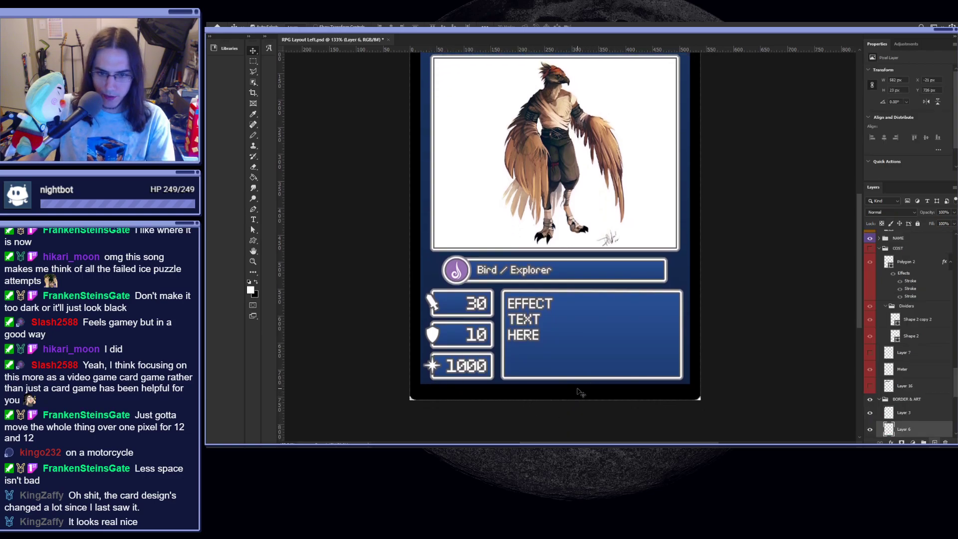
pyautogui.click(872, 430)
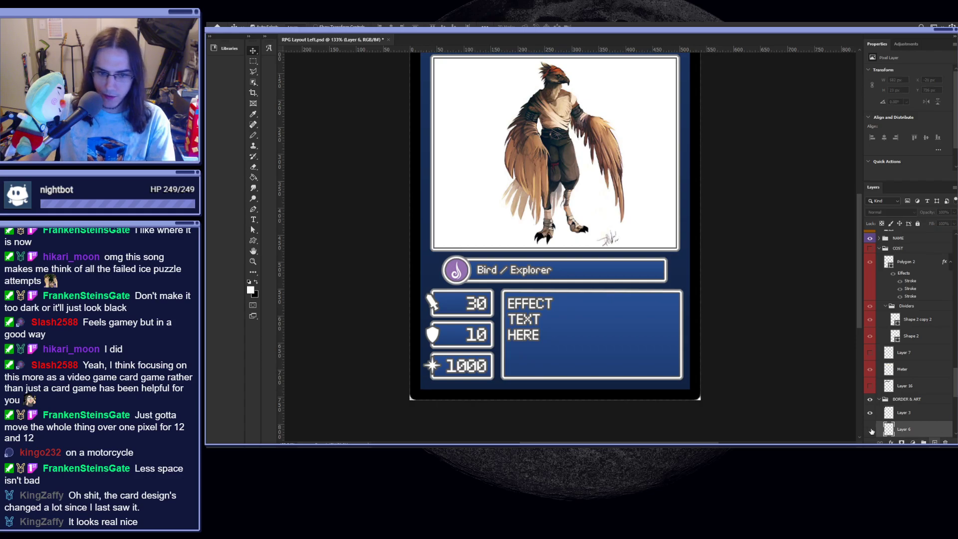
pyautogui.click(872, 430)
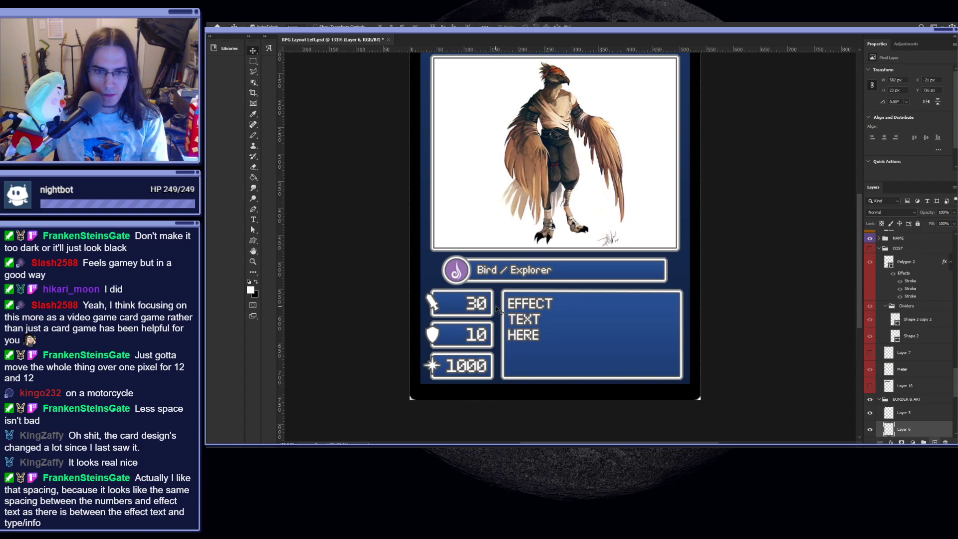
# - Measure the vertical gap between the Bird / Explorer type bar and the effect text box with a rectangular selection
pyautogui.scroll(10, 516, 289)
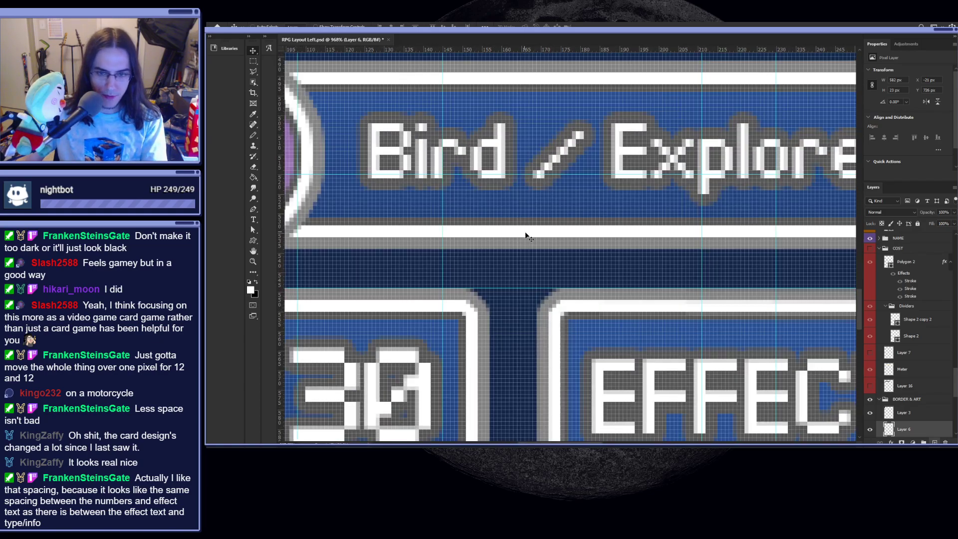
pyautogui.scroll(2, 559, 274)
pyautogui.press('m')
pyautogui.moveTo(592, 242); pyautogui.dragTo(604, 271)
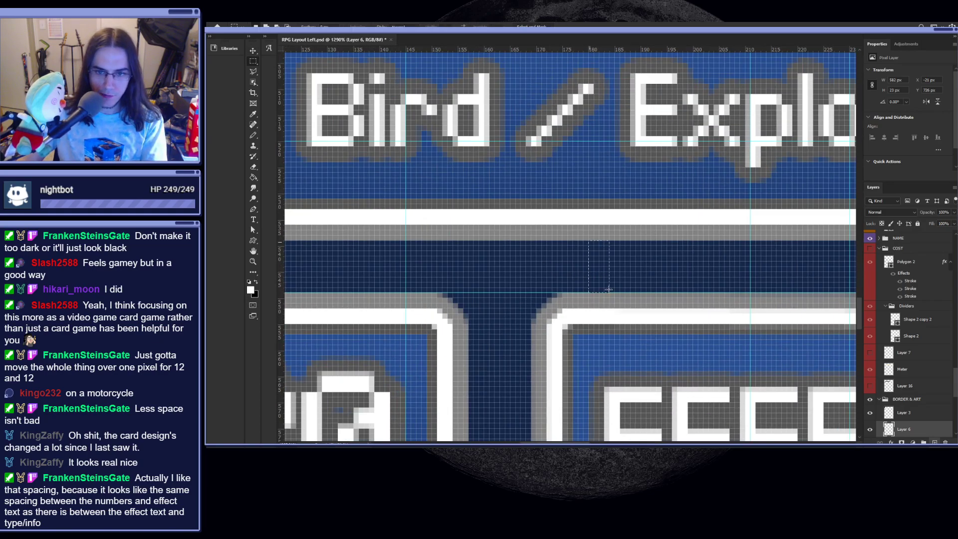
# - Select the EFFECT group and nudge it two steps closer to the stat boxes
pyautogui.scroll(-13, 608, 290)
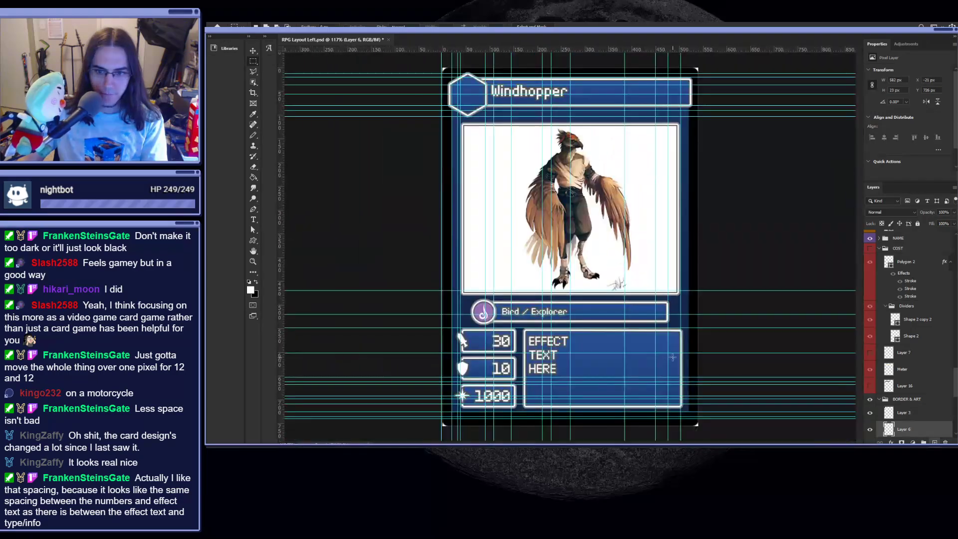
pyautogui.press('v')
pyautogui.scroll(3, 601, 332)
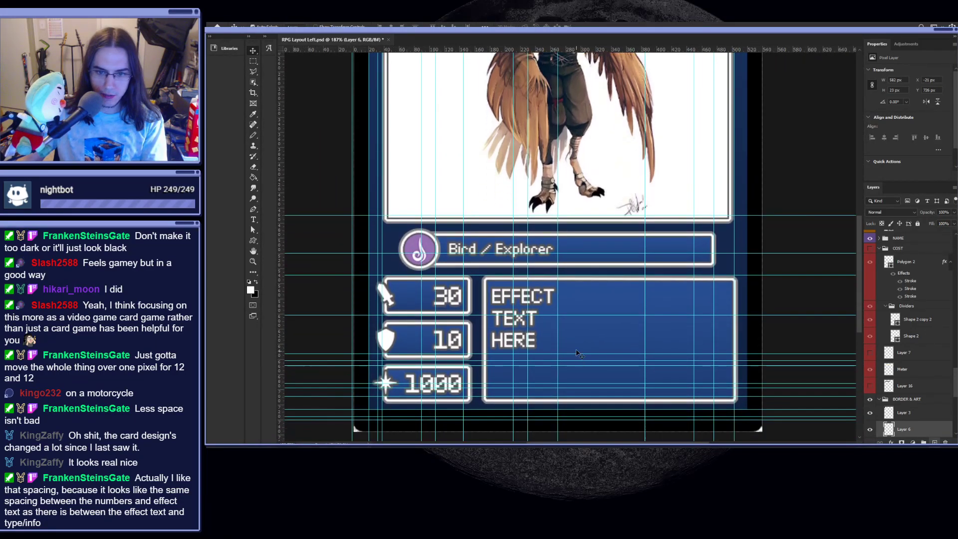
pyautogui.click(603, 291)
pyautogui.press('Left')
pyautogui.press('Left')
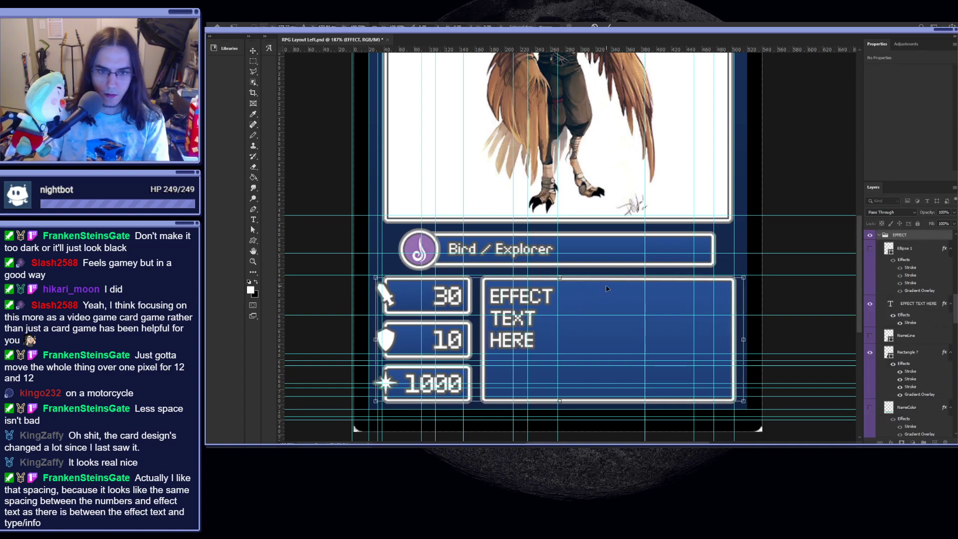
# - Measure the gap between the effect text box's right edge and the edge of the blue background with a rectangular selection
pyautogui.scroll(10, 610, 290)
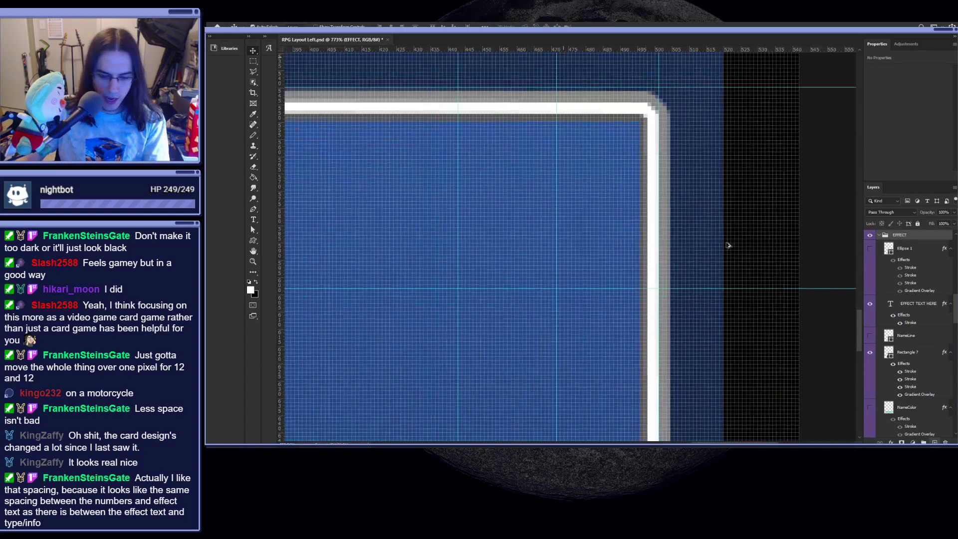
pyautogui.press('m')
pyautogui.moveTo(666, 224); pyautogui.dragTo(770, 212)
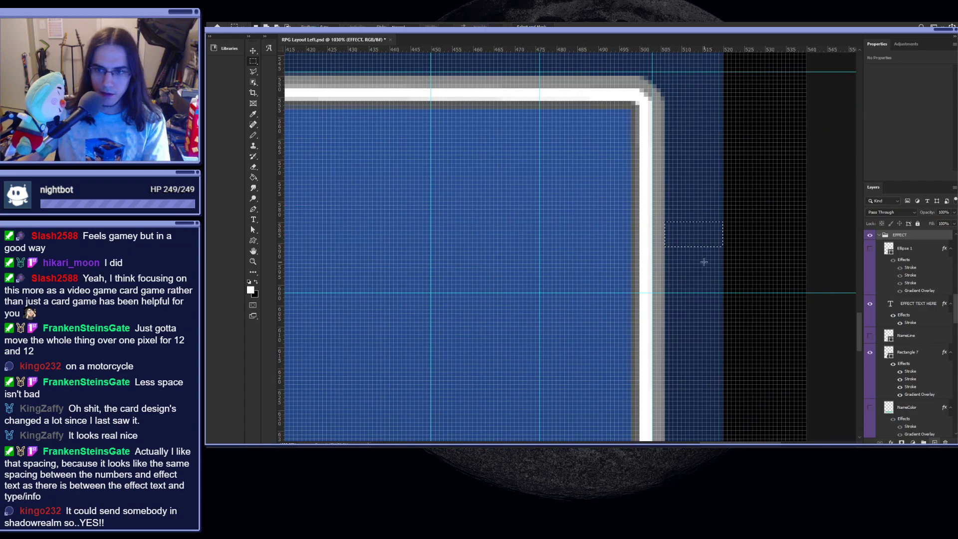
# - Widen the effect text box (Rectangle 7) by extending its right edge a few pixels toward the card border
pyautogui.scroll(-6, 703, 257)
pyautogui.scroll(-1, 663, 252)
pyautogui.press('a')
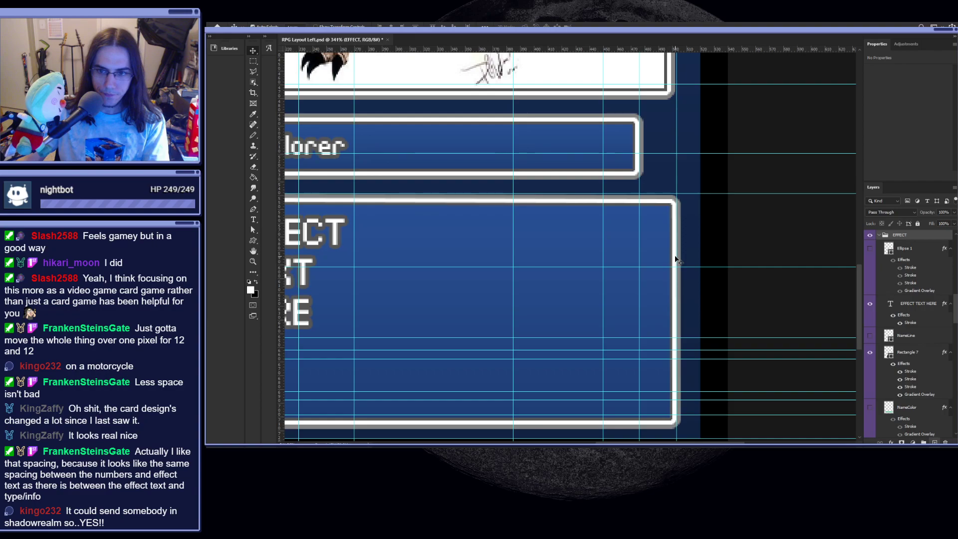
pyautogui.click(676, 260)
pyautogui.scroll(-1, 679, 261)
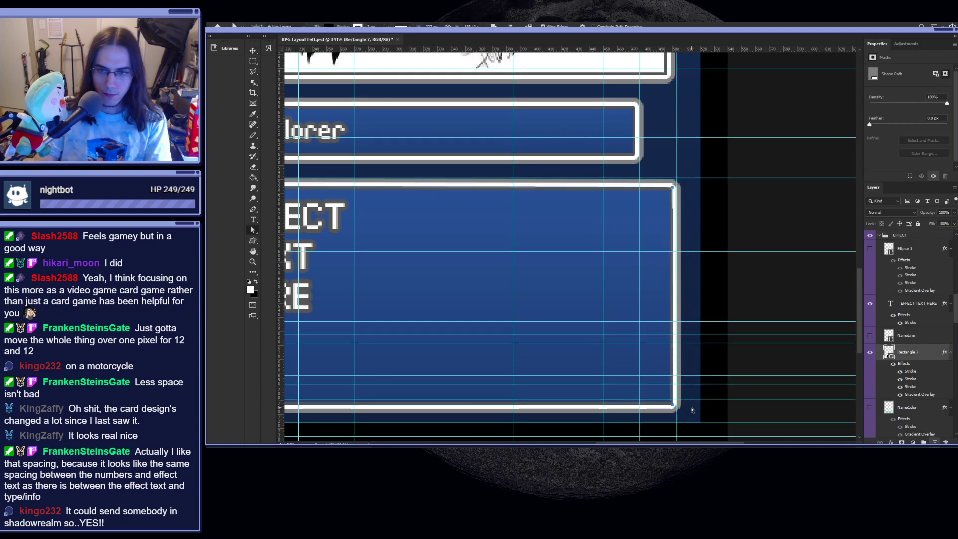
pyautogui.scroll(-2, 678, 412)
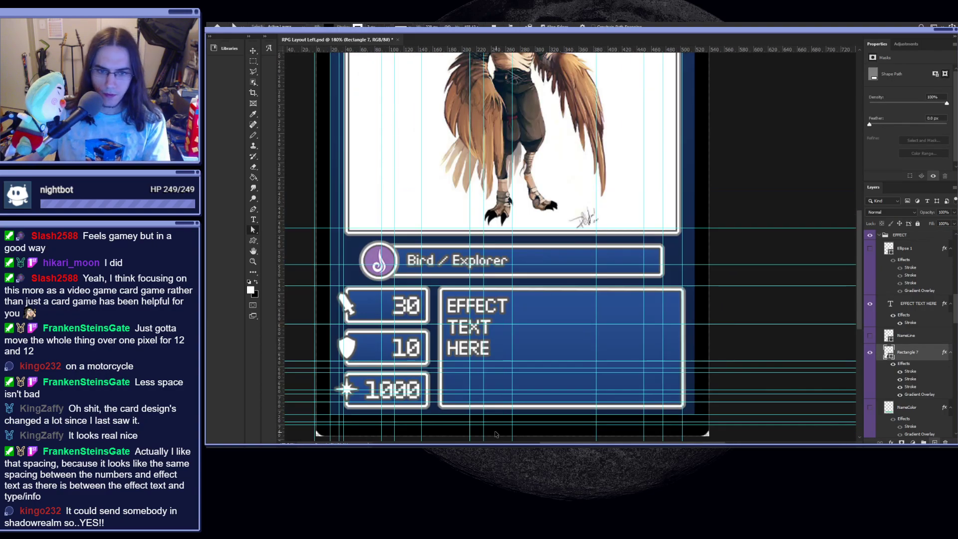
# - Hide the guides, examine the whole card's spacing at reduced size, and deselect the effect text box's path
pyautogui.hotkey('ctrl', ';')
pyautogui.scroll(-1, 501, 383)
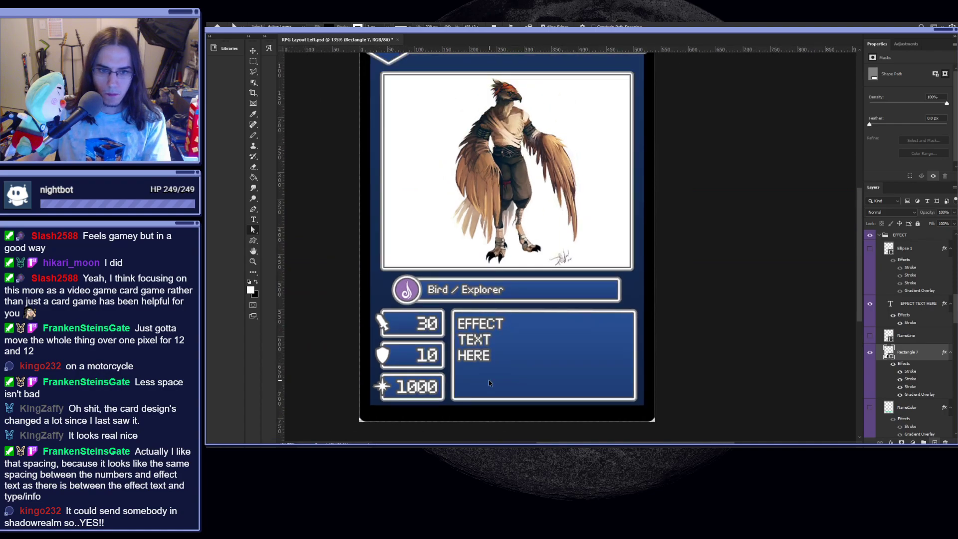
pyautogui.scroll(-1, 560, 405)
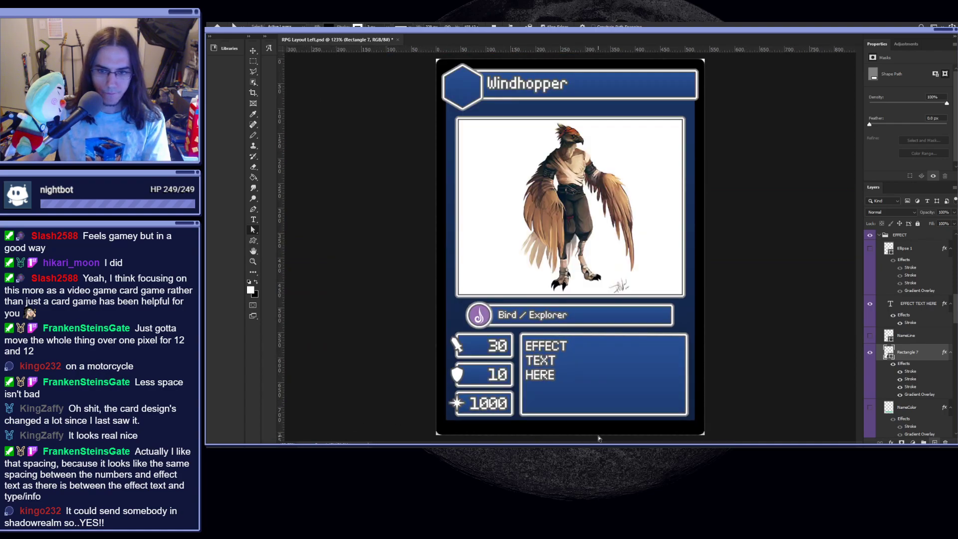
pyautogui.scroll(1, 627, 385)
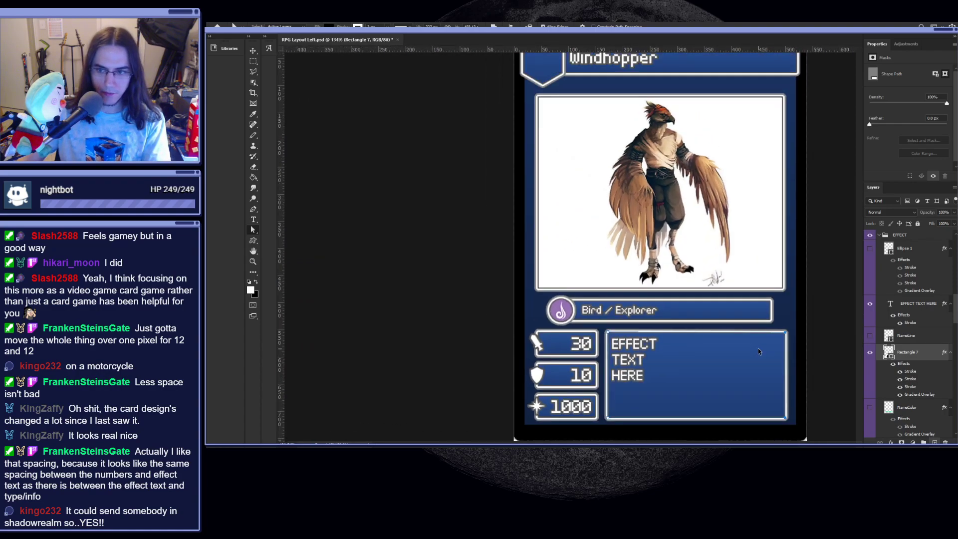
pyautogui.scroll(-1, 759, 352)
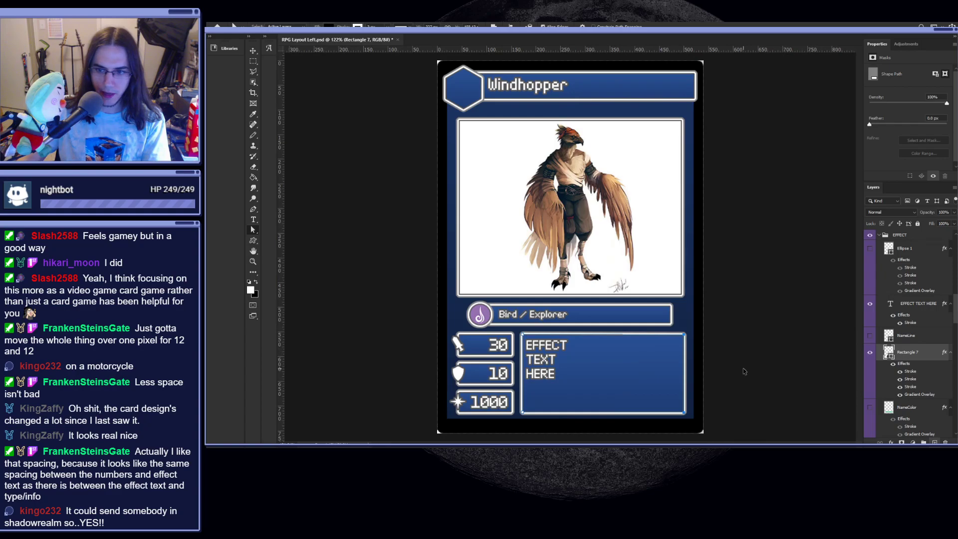
pyautogui.click(697, 385)
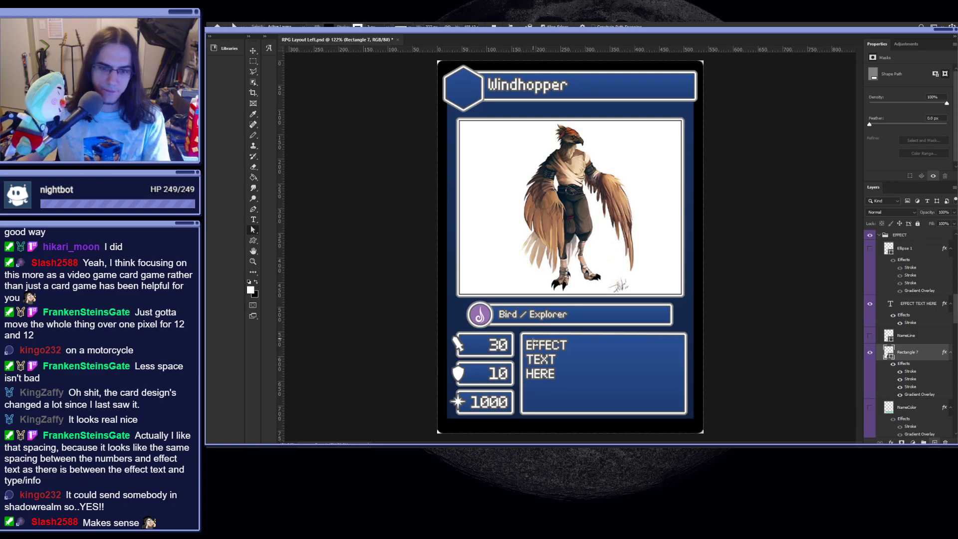
# - Measure the vertical gap between the type bar and the boxes below it with a rectangular selection, and hide the guides
pyautogui.scroll(6, 531, 348)
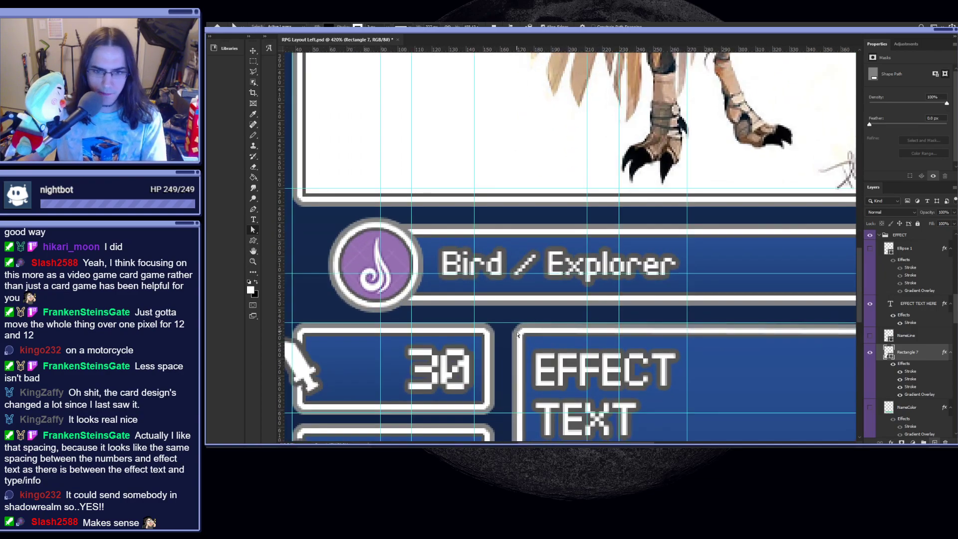
pyautogui.scroll(4, 520, 330)
pyautogui.press('m')
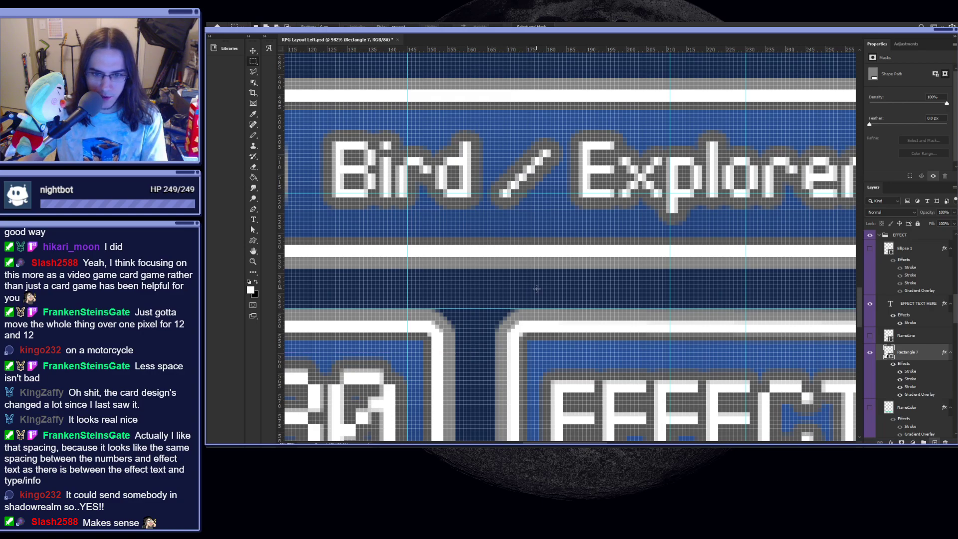
pyautogui.moveTo(535, 308); pyautogui.dragTo(545, 272)
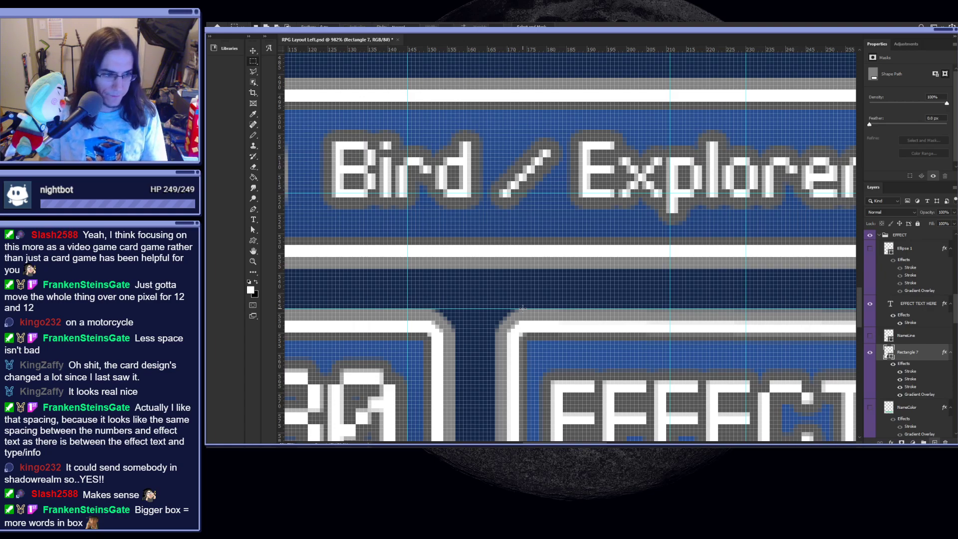
pyautogui.keyDown('ctrl'); pyautogui.click(558, 291); pyautogui.keyUp('ctrl')
pyautogui.scroll(-8, 558, 291)
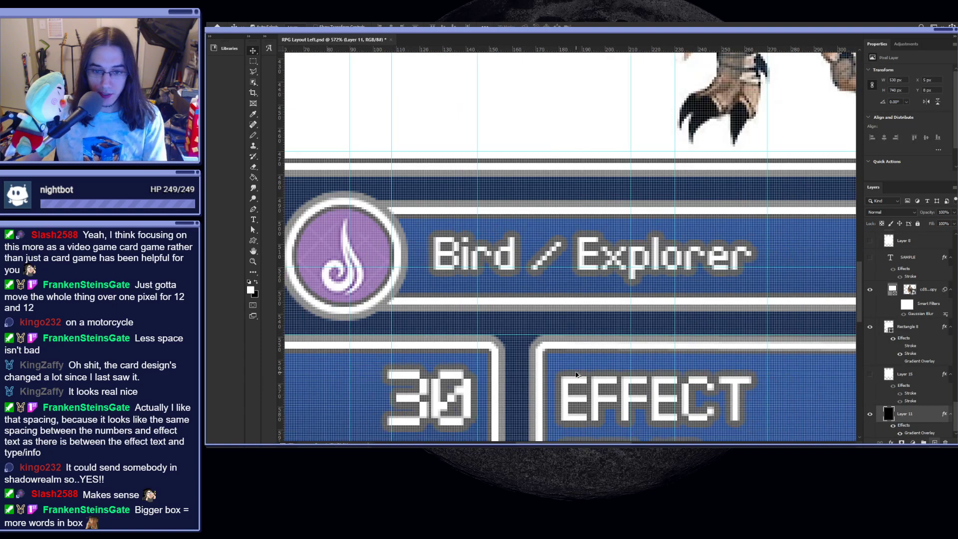
pyautogui.scroll(3, 621, 403)
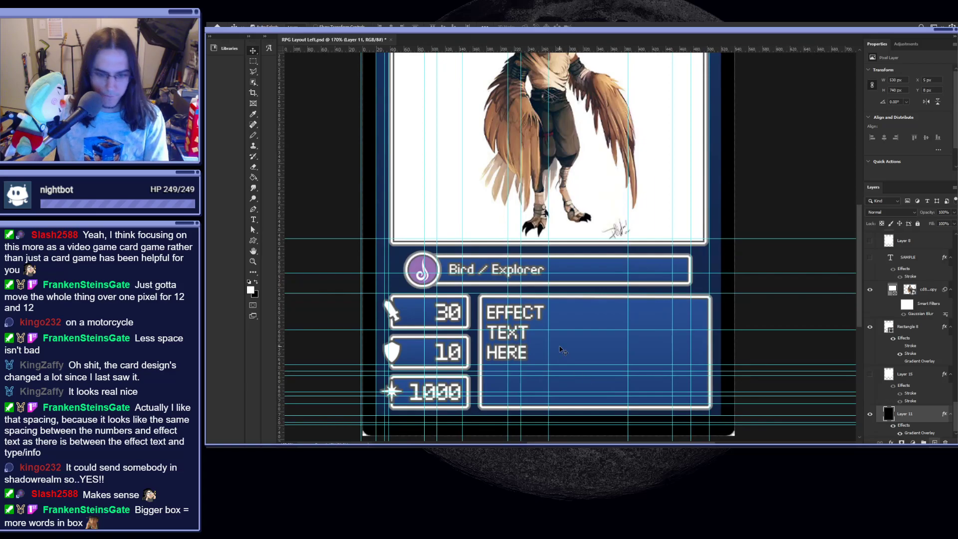
pyautogui.hotkey('ctrl', ';')
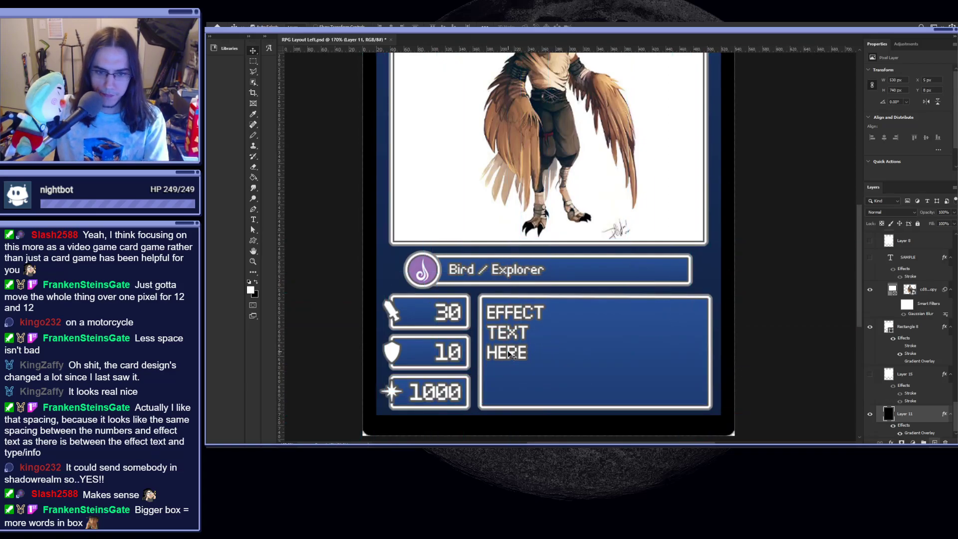
# - Add two lines of test text, "fcukj" and "fuck", below HERE in the effect text box
pyautogui.press('t')
pyautogui.click(530, 355)
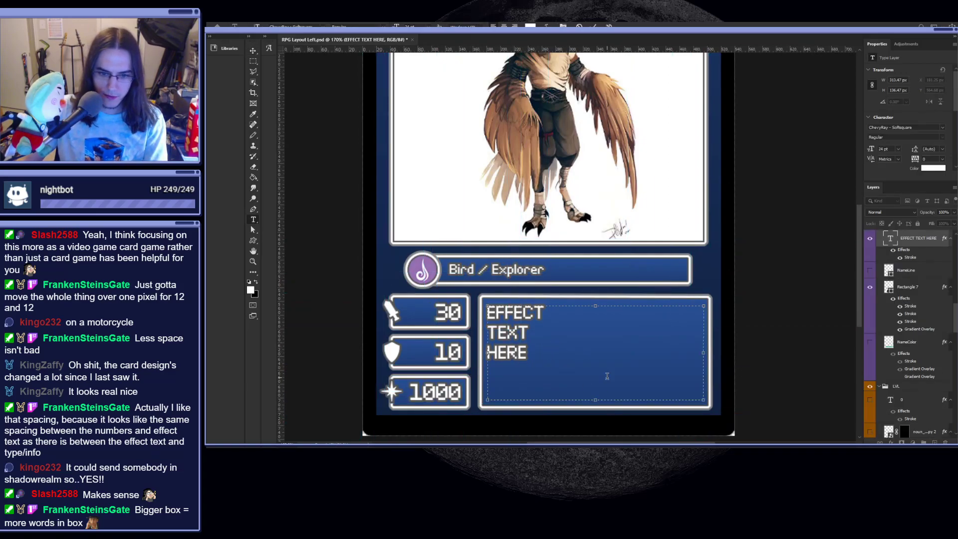
pyautogui.press('Return')
pyautogui.write('f')
pyautogui.press('Return')
pyautogui.write('f')
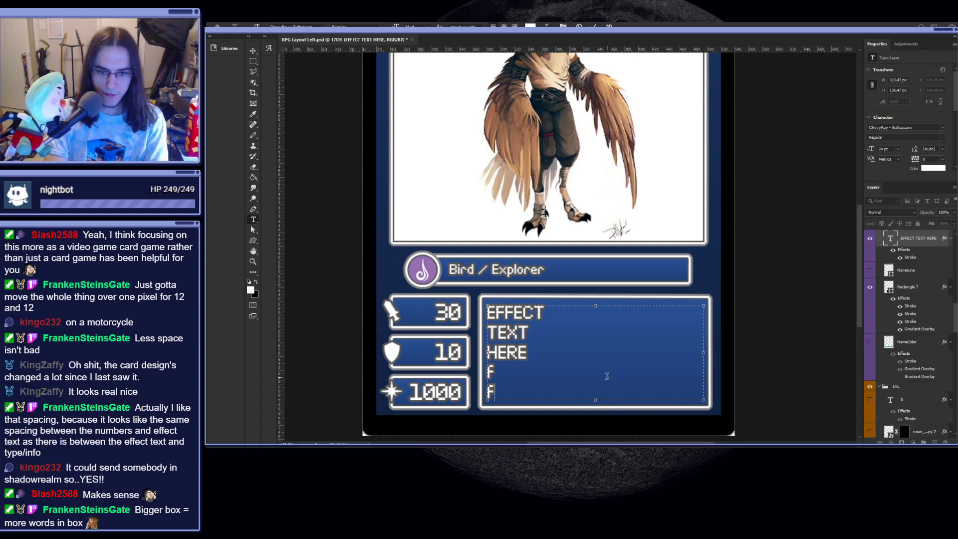
pyautogui.write('uck')
pyautogui.press('Up')
pyautogui.write('cu kj')
pyautogui.press('Return')
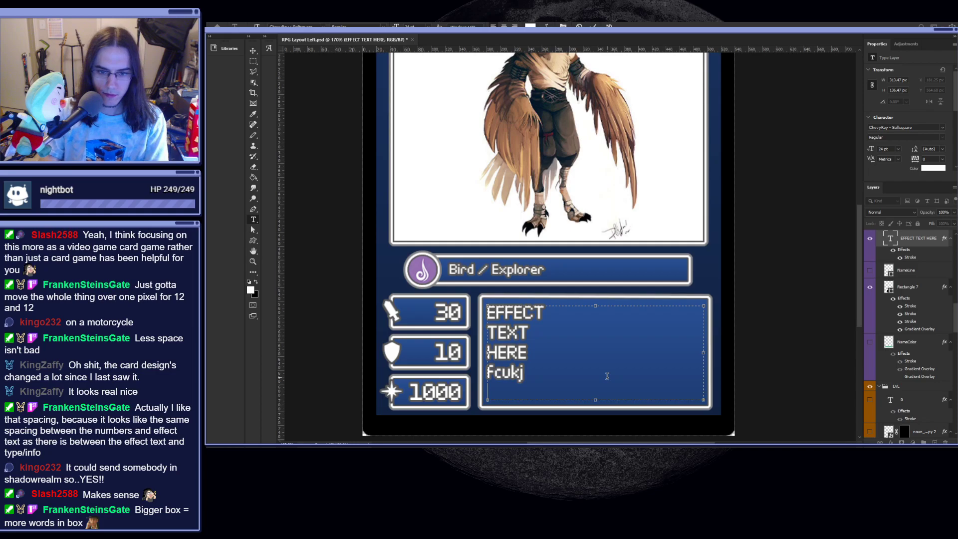
pyautogui.press('BackSpace')
pyautogui.hotkey('ctrl', 'Return')
# - Examine how the five lines of effect text fit their box, both up close and on the whole card
pyautogui.hotkey('ctrl', '0')
pyautogui.scroll(4, 589, 397)
pyautogui.scroll(-2, 591, 387)
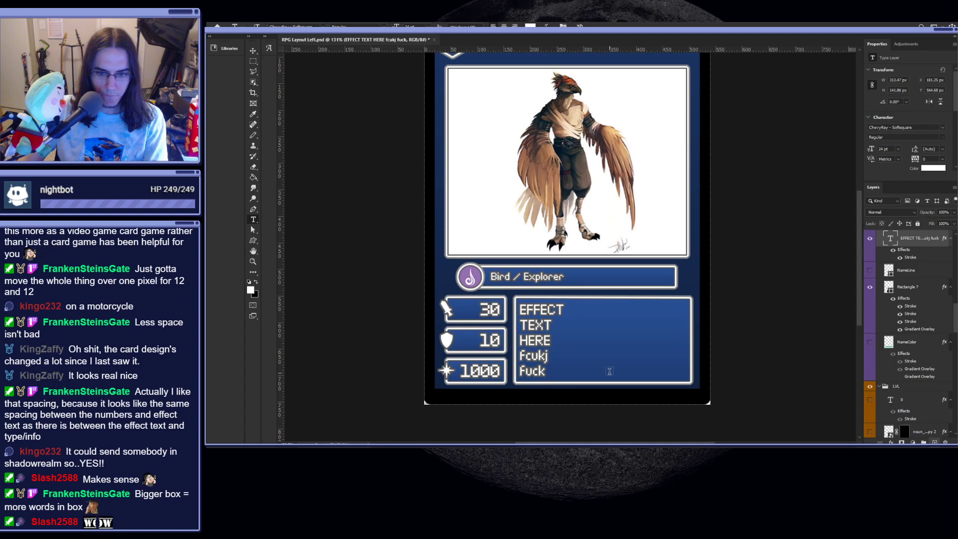
pyautogui.scroll(-3, 608, 369)
pyautogui.scroll(4, 618, 400)
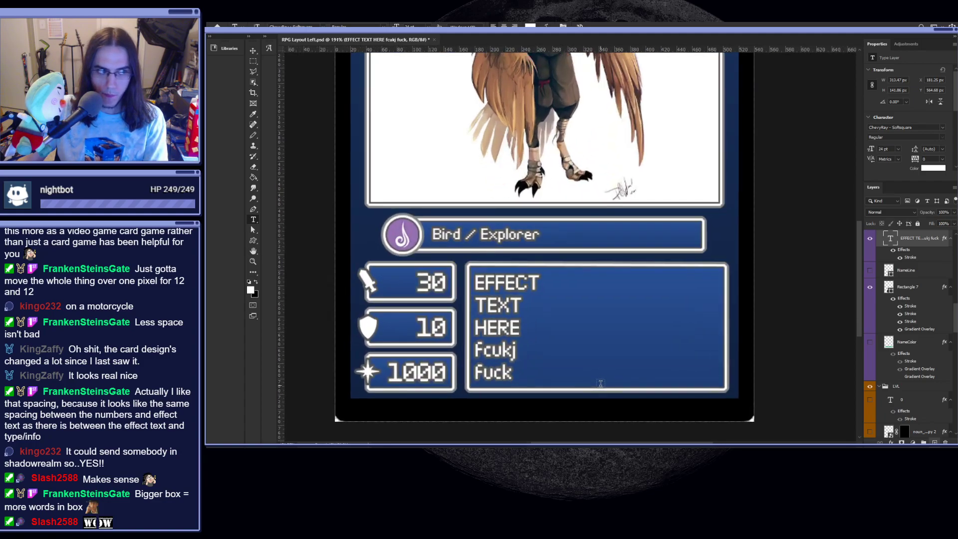
pyautogui.scroll(-4, 601, 384)
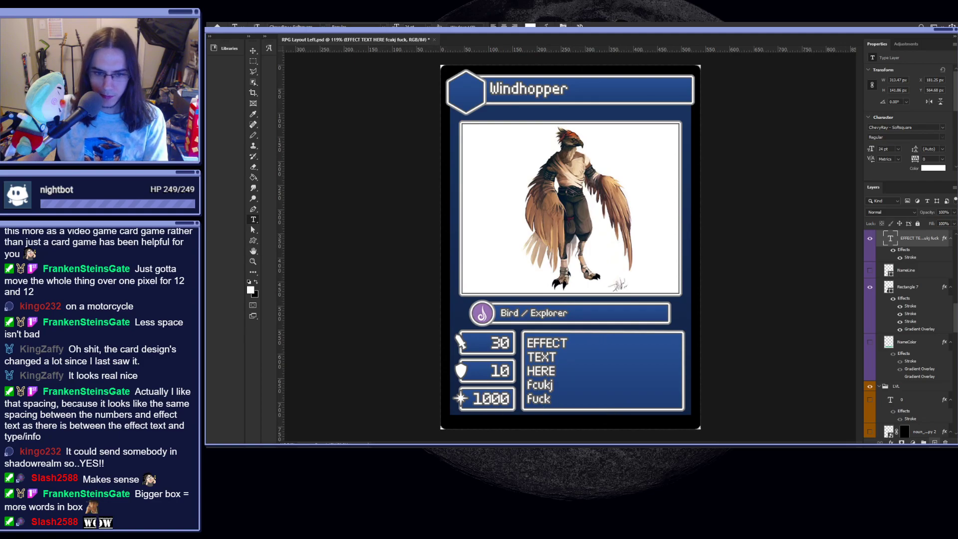
pyautogui.scroll(1, 547, 422)
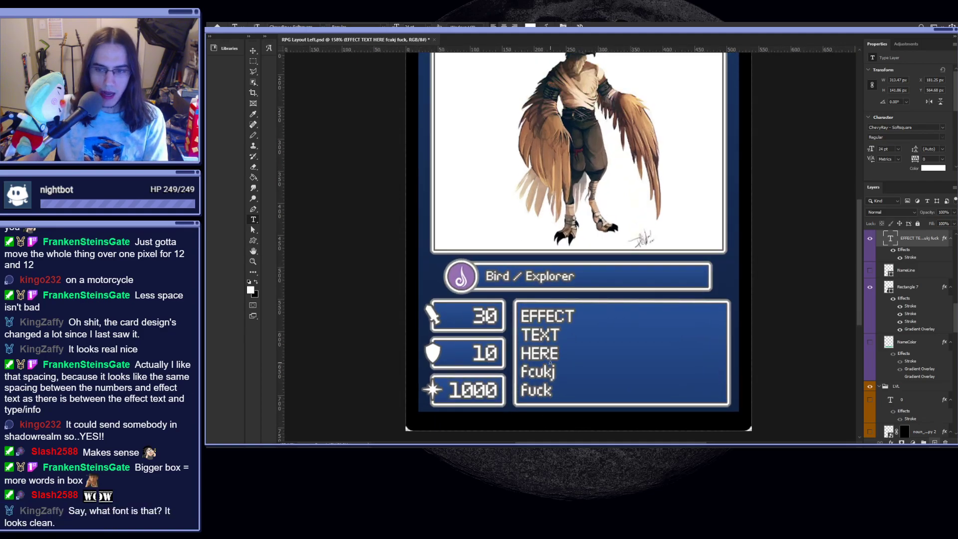
# - Try nudging the TRAITS group one step to the left, and move it back to its previous position
pyautogui.press('v')
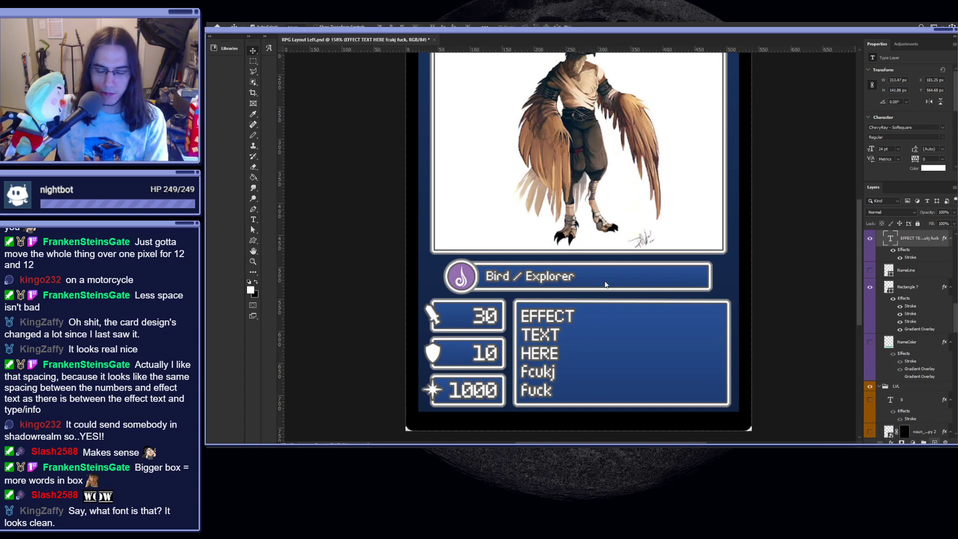
pyautogui.click(604, 284)
pyautogui.hotkey('ctrl', 't')
pyautogui.press('Left')
pyautogui.press('Return')
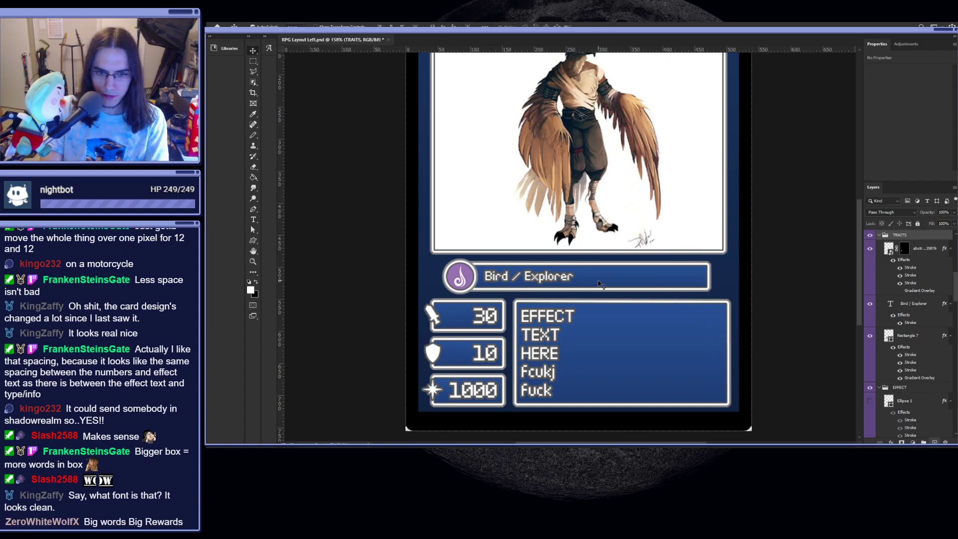
pyautogui.hotkey('ctrl', 't')
pyautogui.press('Right')
pyautogui.press('Return')
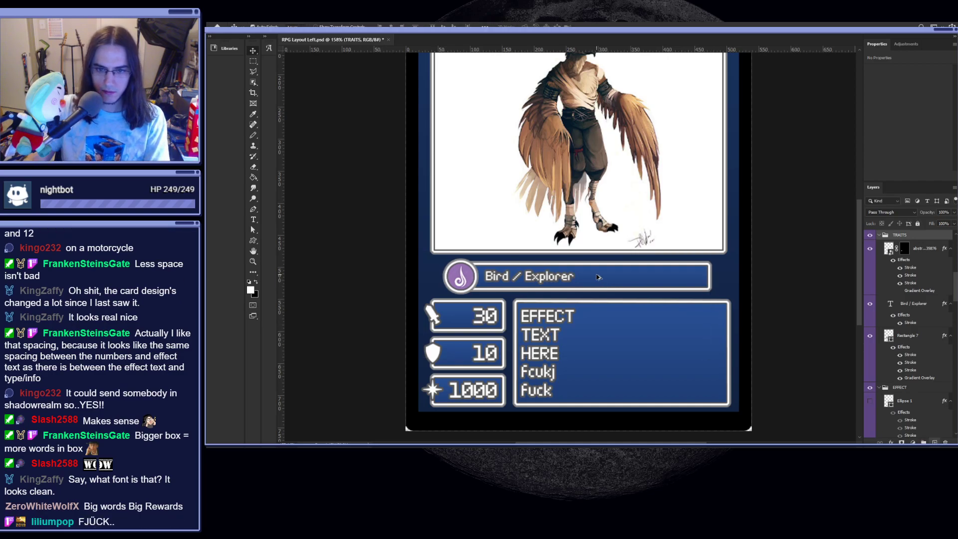
pyautogui.scroll(-2, 594, 277)
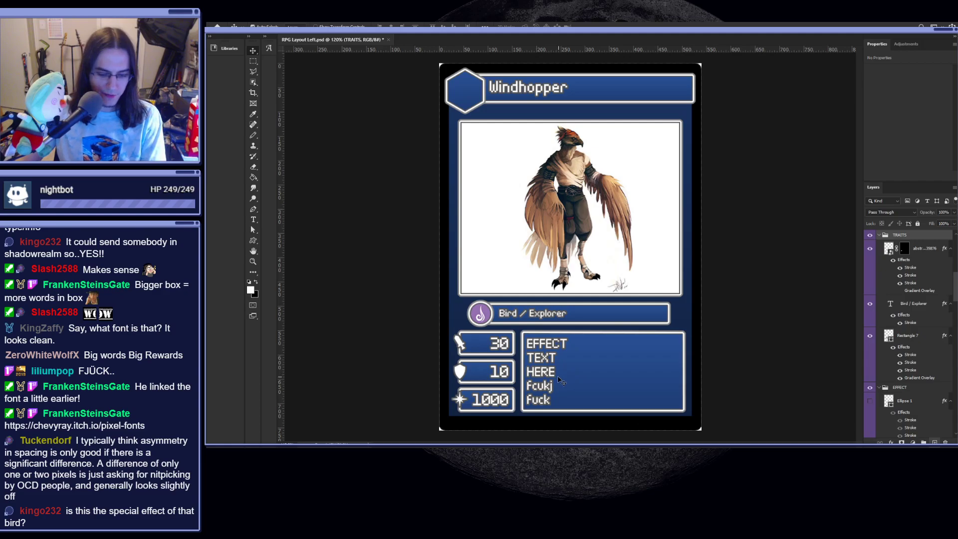
pyautogui.scroll(2, 559, 372)
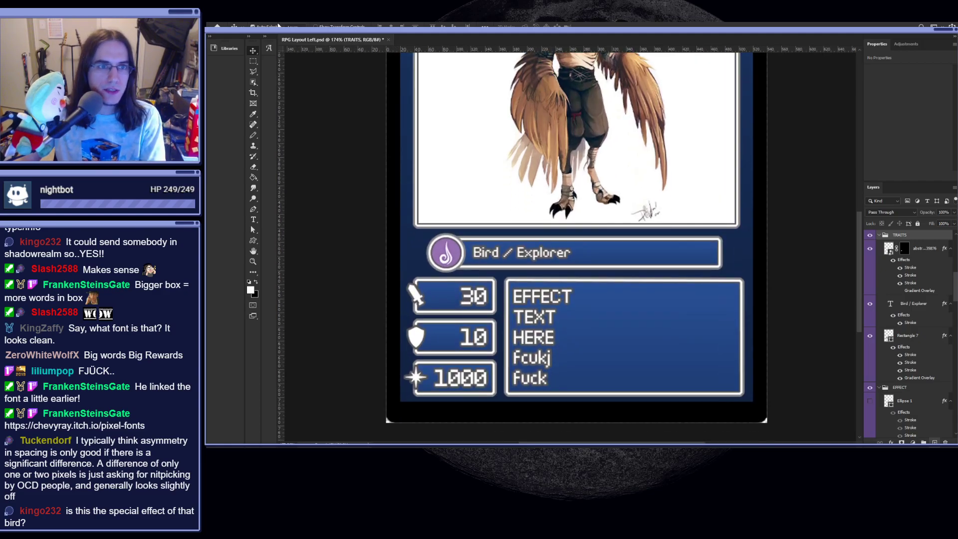
pyautogui.press('t')
pyautogui.click(539, 305)
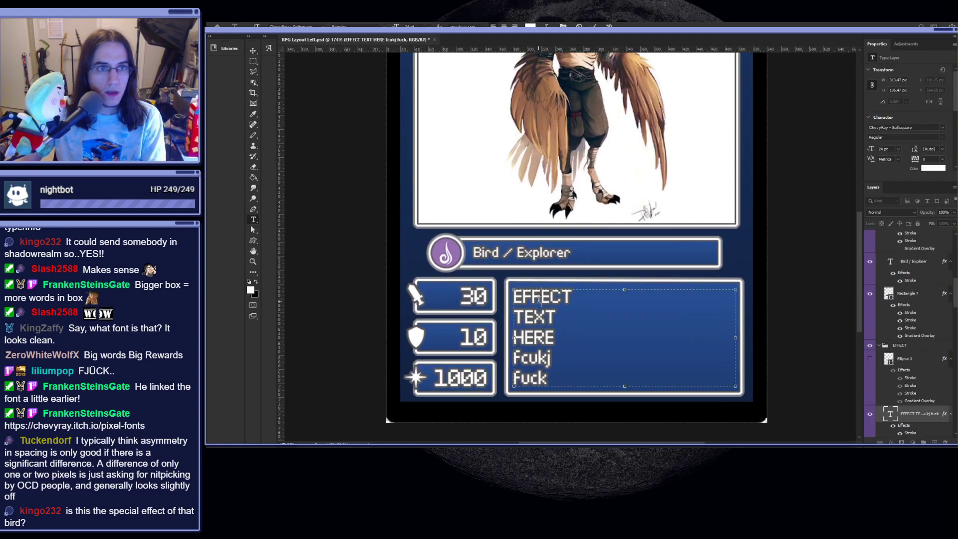
pyautogui.click(404, 200)
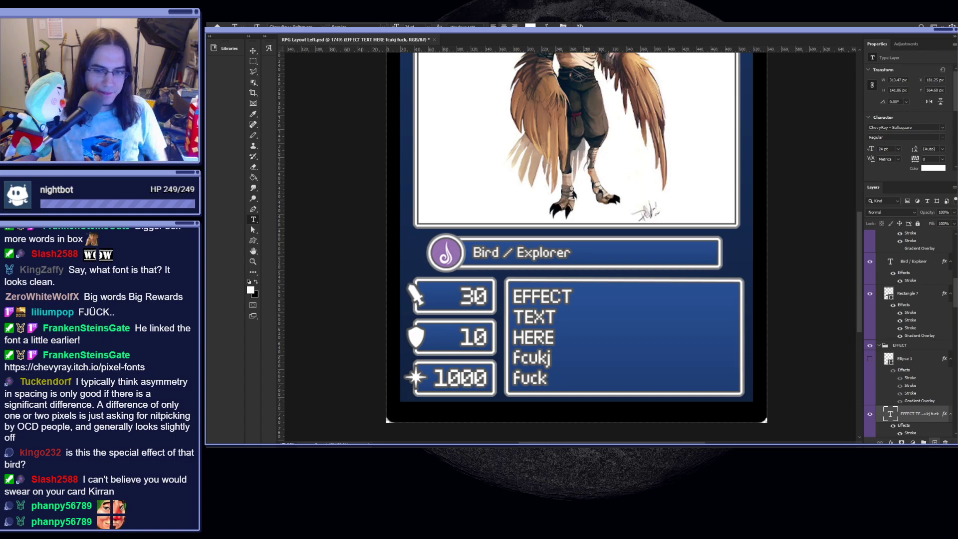
# - Replace the last line of the effect text with "WOW"
pyautogui.click(543, 377)
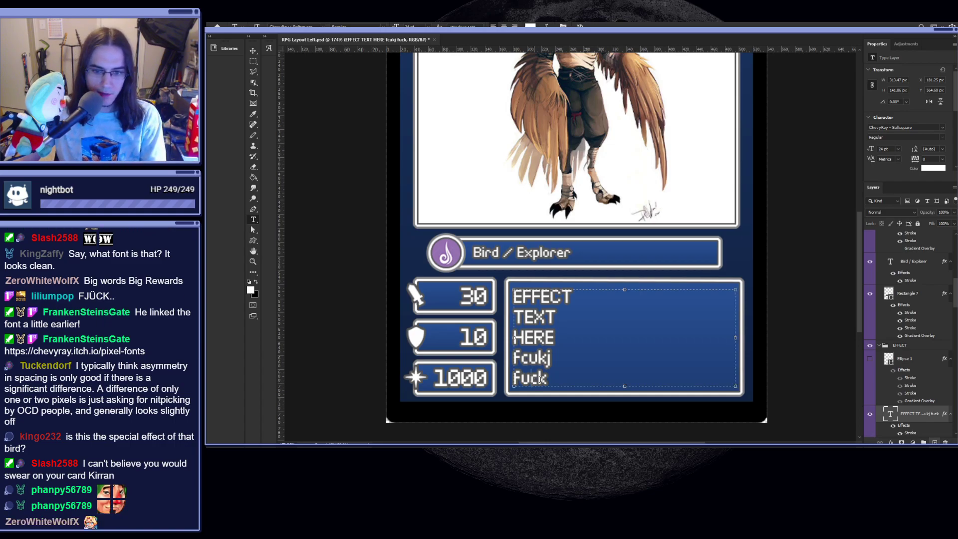
pyautogui.press('BackSpace')
pyautogui.press('BackSpace')
pyautogui.press('BackSpace')
pyautogui.press('BackSpace')
pyautogui.write('WOW')
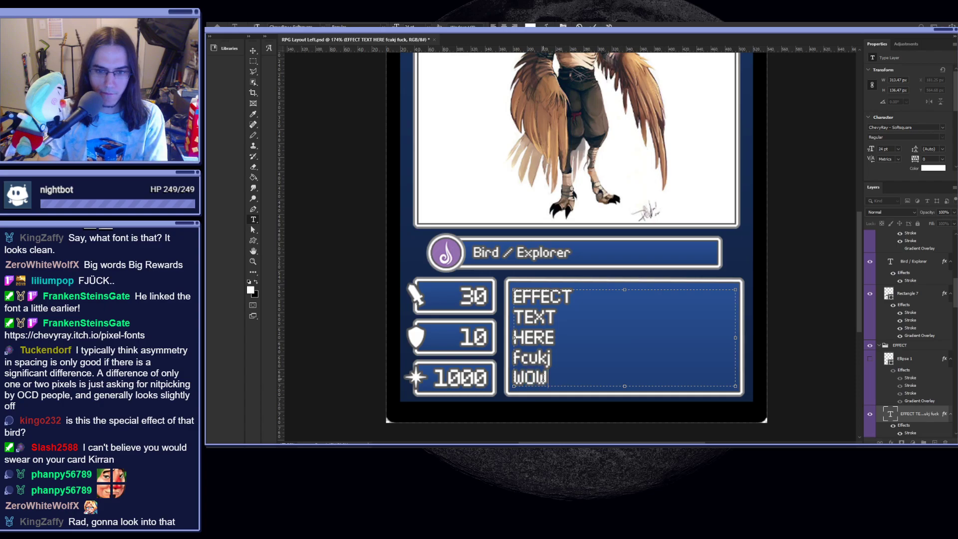
# - Replace the fourth line of the effect text with "WOW" and commit the text edit
pyautogui.press('Up')
pyautogui.press('BackSpace')
pyautogui.press('BackSpace')
pyautogui.press('BackSpace')
pyautogui.press('BackSpace')
pyautogui.press('BackSpace')
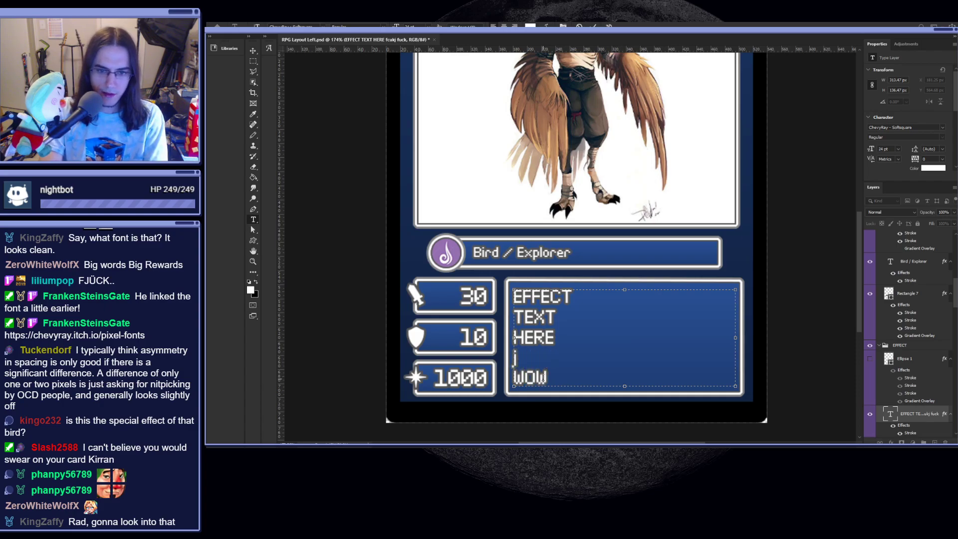
pyautogui.write('WOW')
pyautogui.click(560, 167)
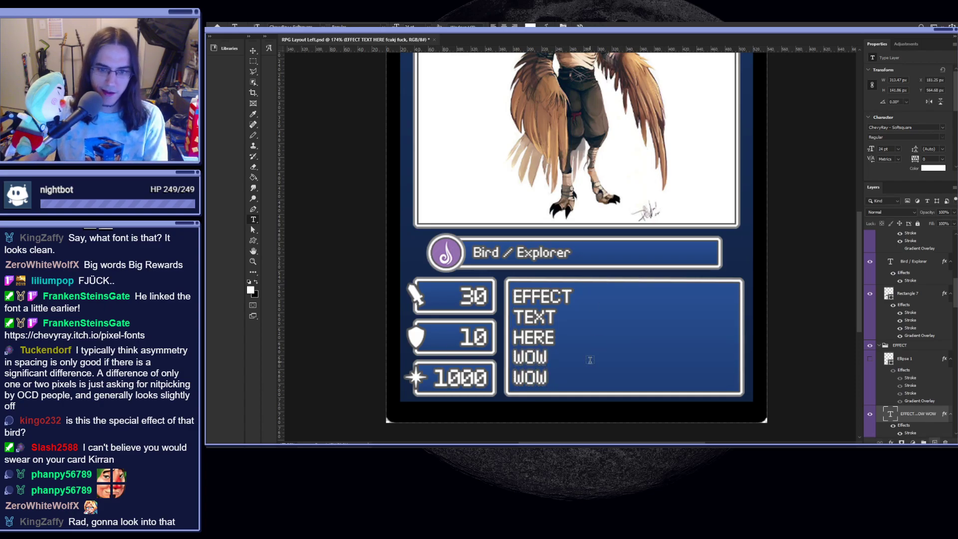
# - Examine the effect text box's line fit and spacing against the stat boxes, type bar and card border at several magnifications
pyautogui.scroll(-5, 586, 373)
pyautogui.scroll(6, 594, 379)
pyautogui.scroll(-1, 604, 374)
pyautogui.scroll(1, 608, 366)
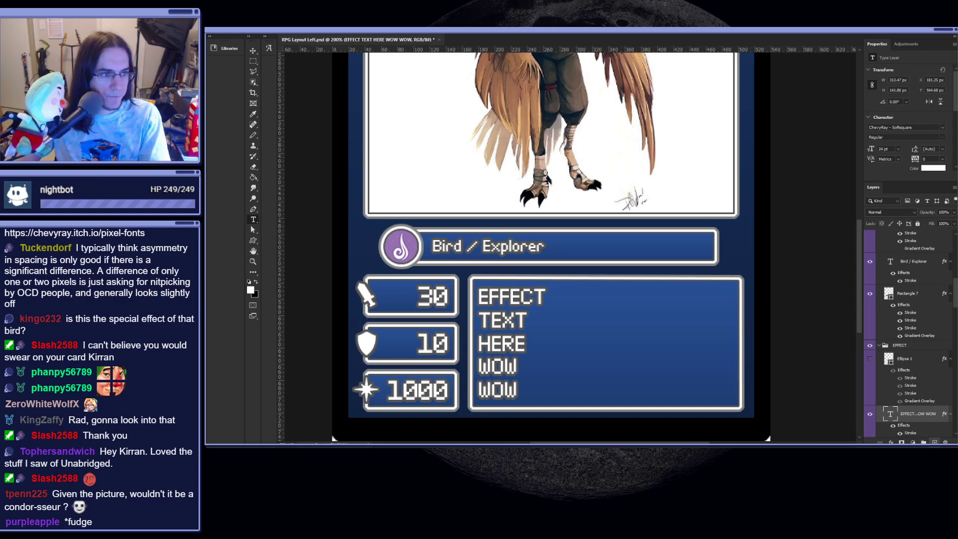
pyautogui.scroll(-1, 554, 325)
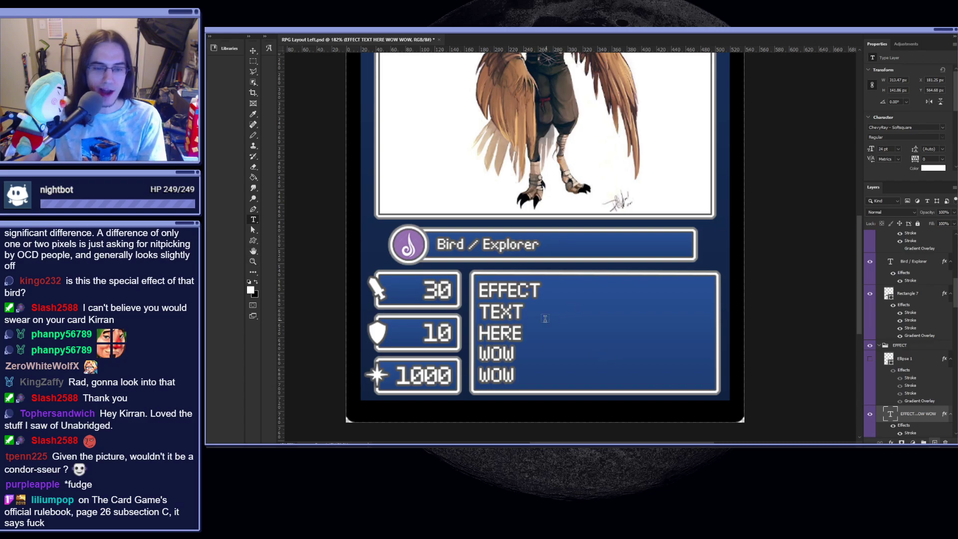
pyautogui.scroll(-2, 549, 321)
pyautogui.scroll(2, 521, 332)
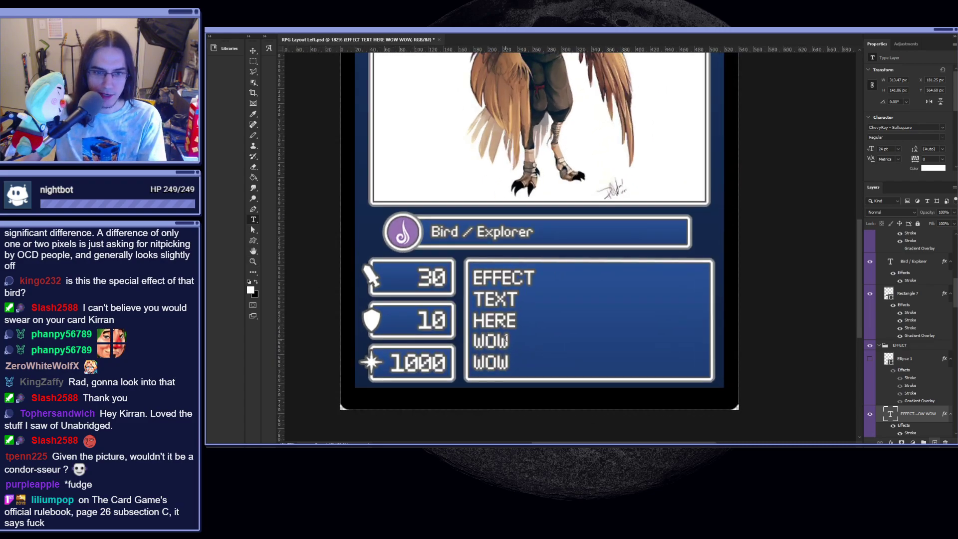
pyautogui.scroll(-3, 505, 340)
pyautogui.scroll(1, 590, 383)
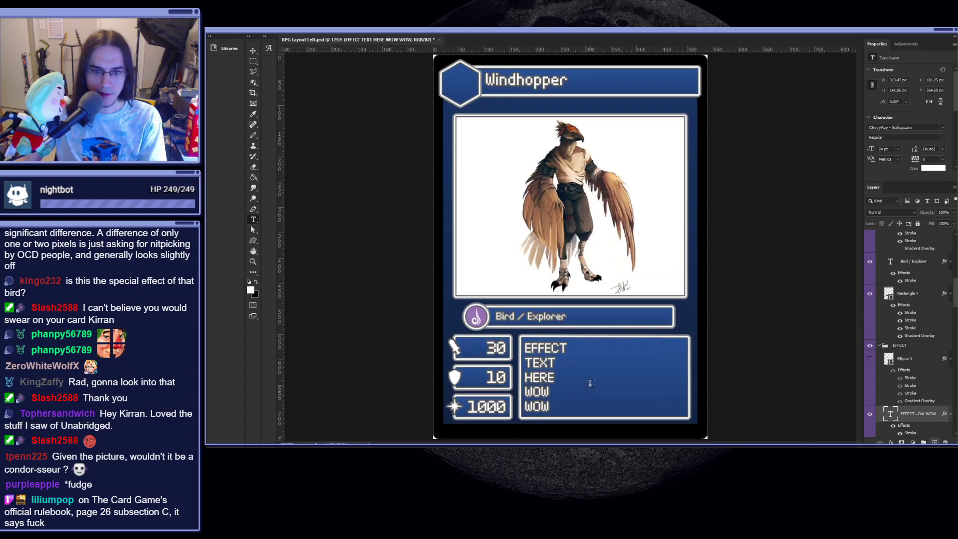
pyautogui.scroll(-1, 580, 358)
pyautogui.scroll(1, 596, 374)
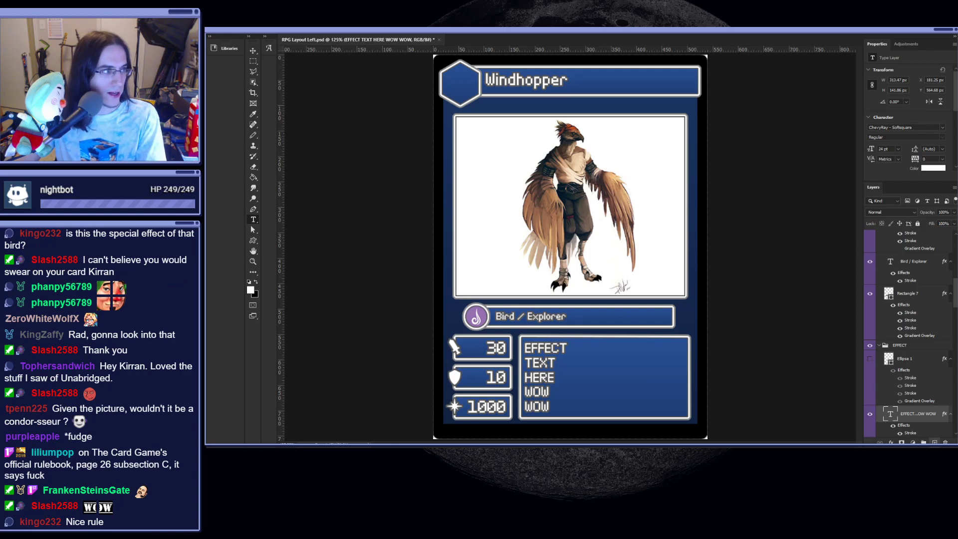
# - Switch to the web browser, look through the Google Images results for sneasel and preview the blue Serebii.net Pokédex picture
pyautogui.hotkey('alt', 'Tab')
pyautogui.scroll(-2, 494, 260)
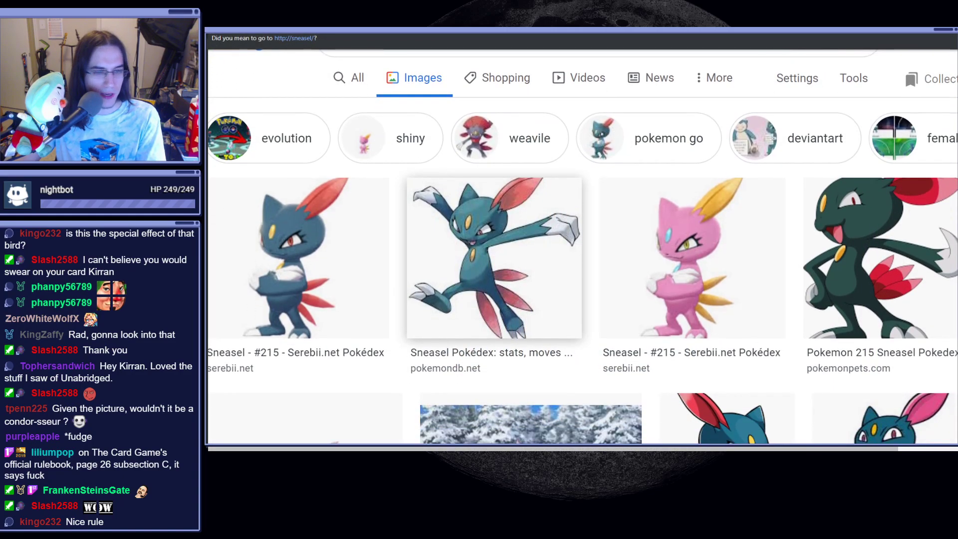
pyautogui.scroll(2, 494, 260)
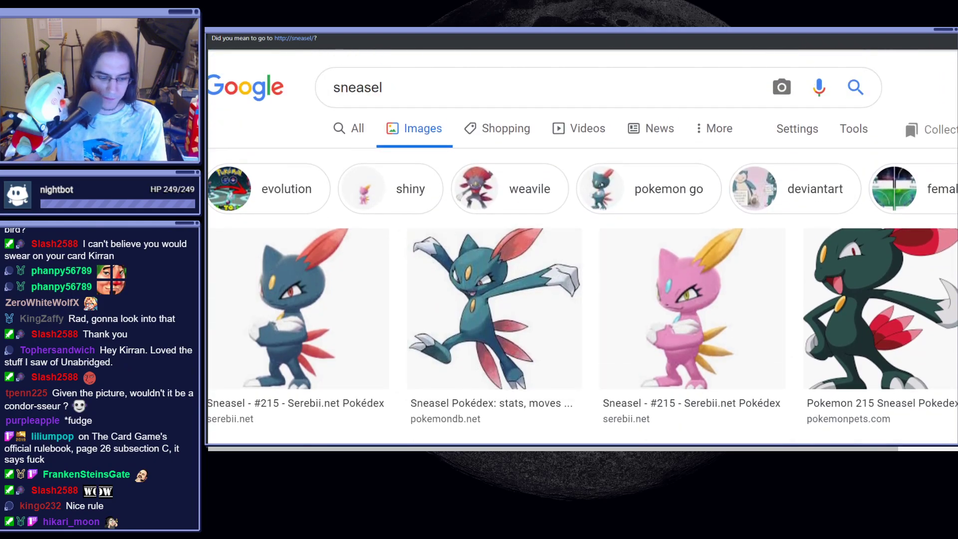
pyautogui.hotkey('ctrl', '-')
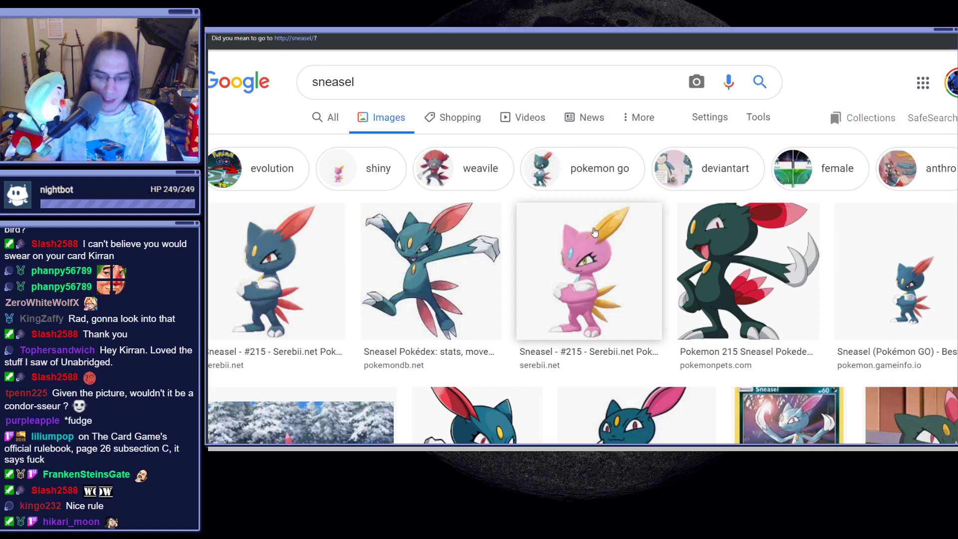
pyautogui.scroll(-4, 594, 232)
pyautogui.scroll(2, 394, 213)
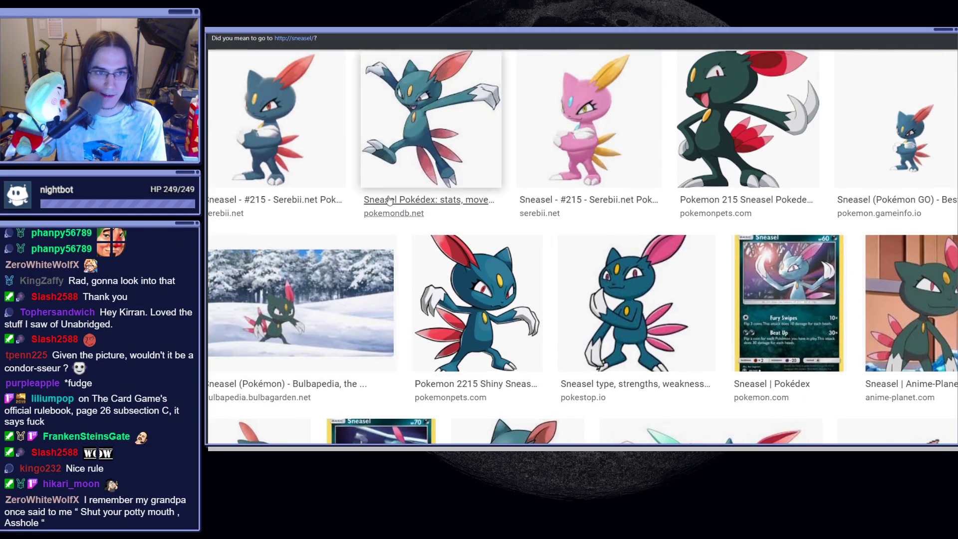
pyautogui.click(284, 120)
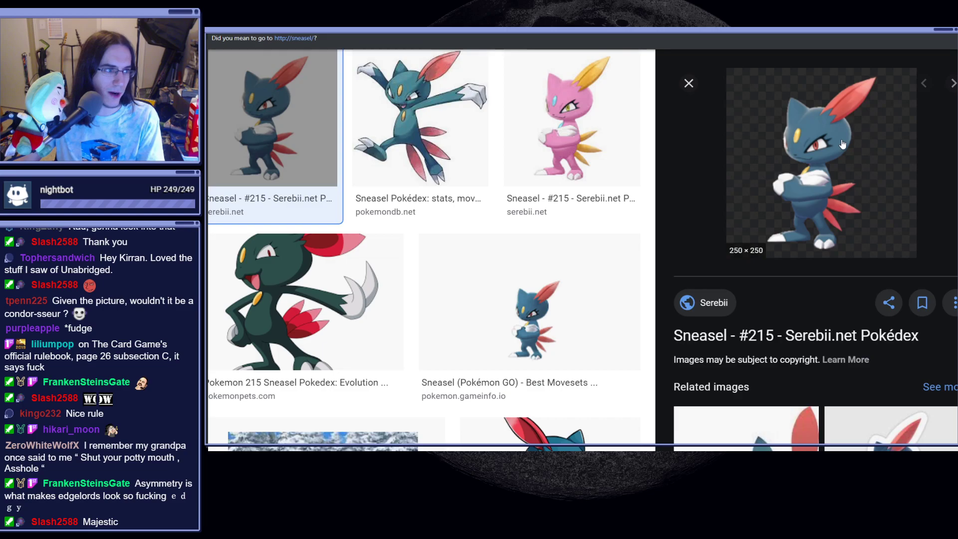
pyautogui.scroll(1, 652, 220)
pyautogui.scroll(3, 653, 219)
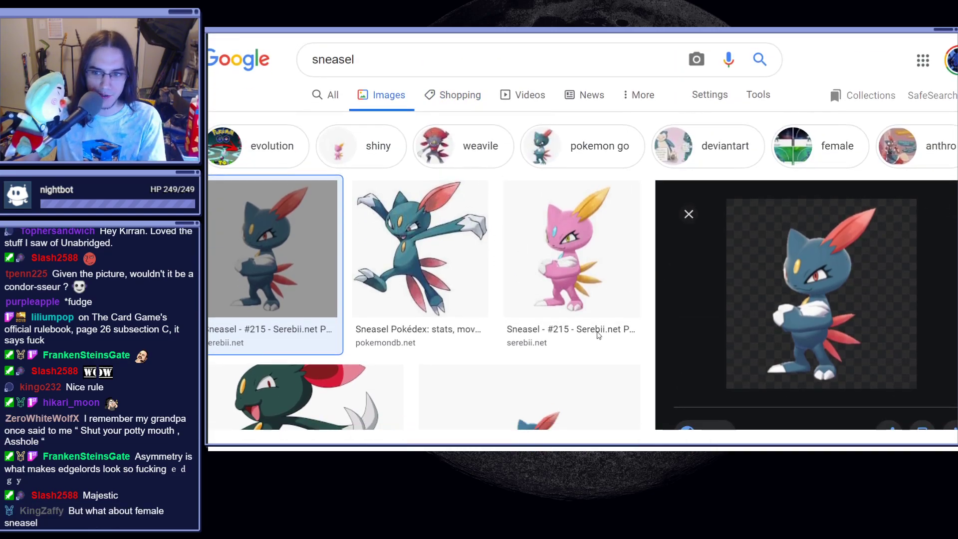
# - Narrow the sneasel image results to weavile, preview the Pokémon Database picture and look through the related images
pyautogui.click(480, 146)
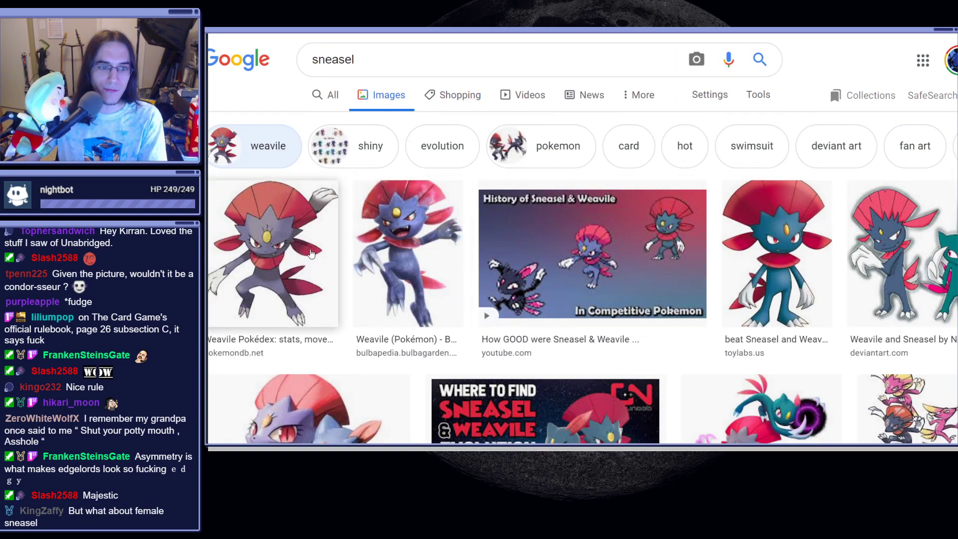
pyautogui.click(293, 264)
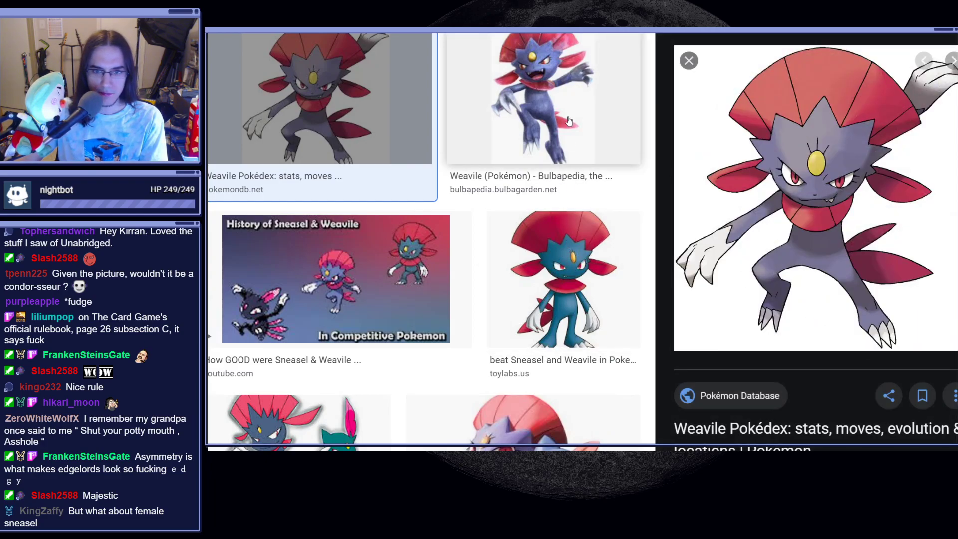
pyautogui.scroll(-4, 579, 170)
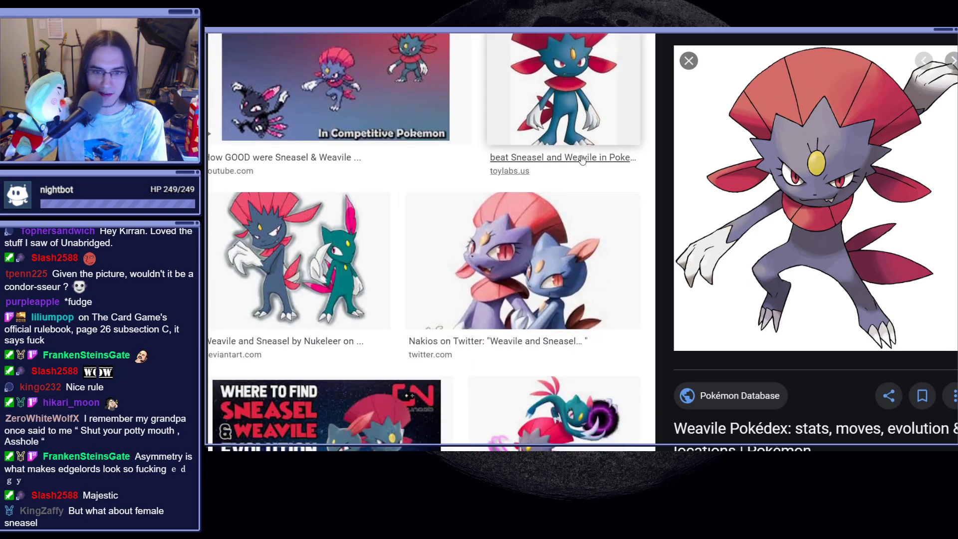
pyautogui.scroll(5, 581, 158)
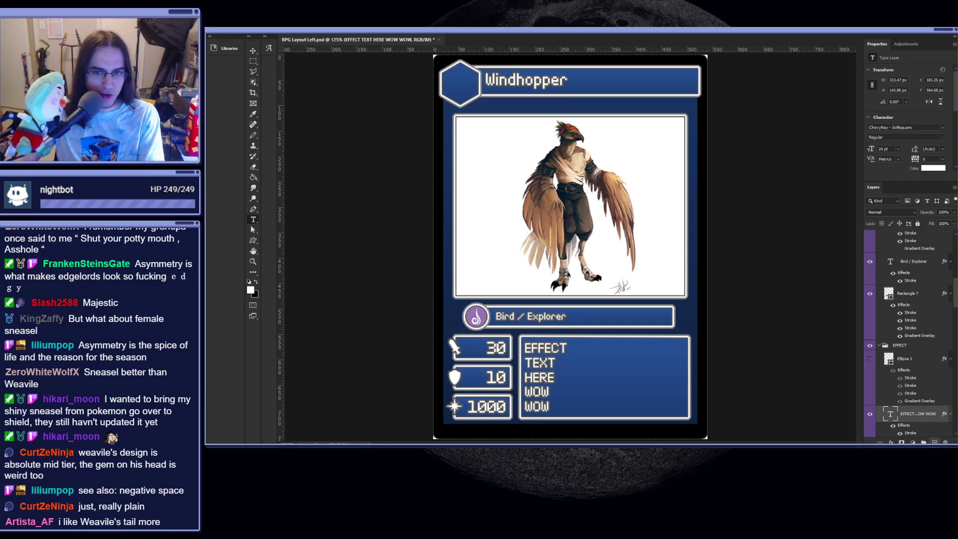
# - Switch back to Photoshop and examine the type bar, stat boxes and their icons, selecting the type bar and sword icon
pyautogui.press('v')
pyautogui.click(587, 323)
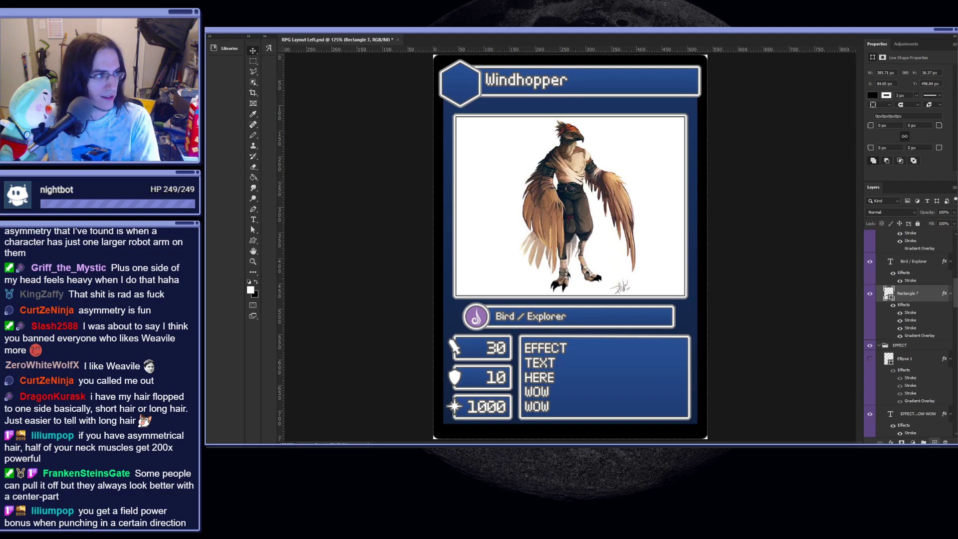
pyautogui.hotkey('alt', 'Tab')
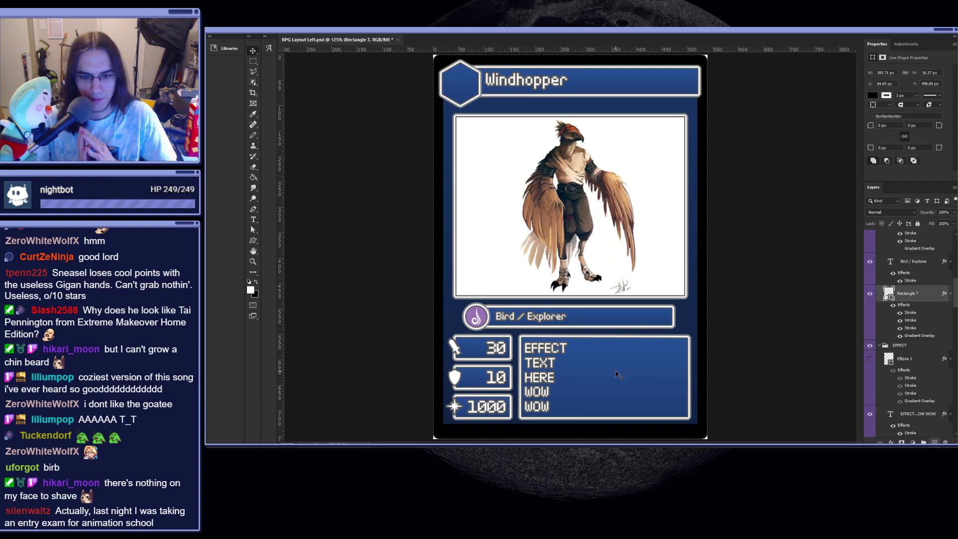
pyautogui.scroll(5, 555, 328)
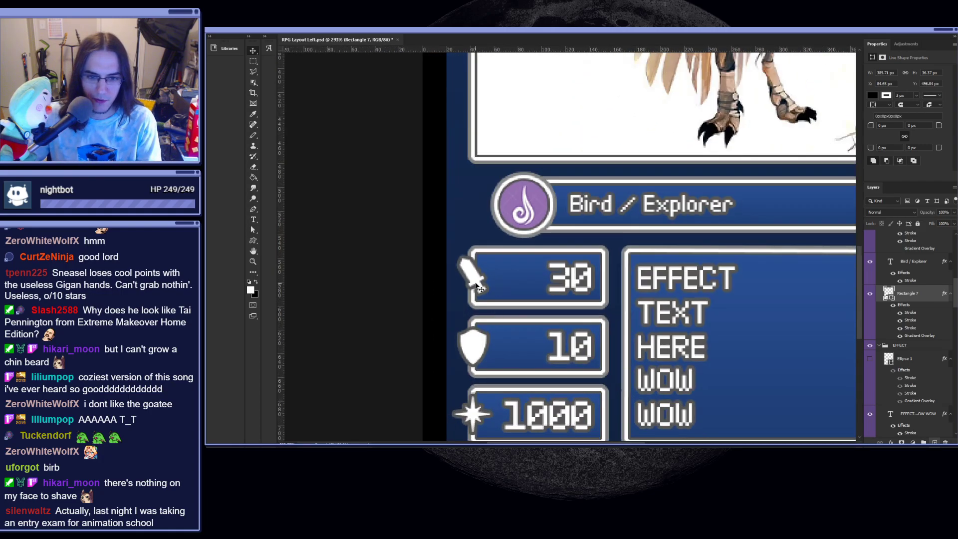
pyautogui.click(477, 282)
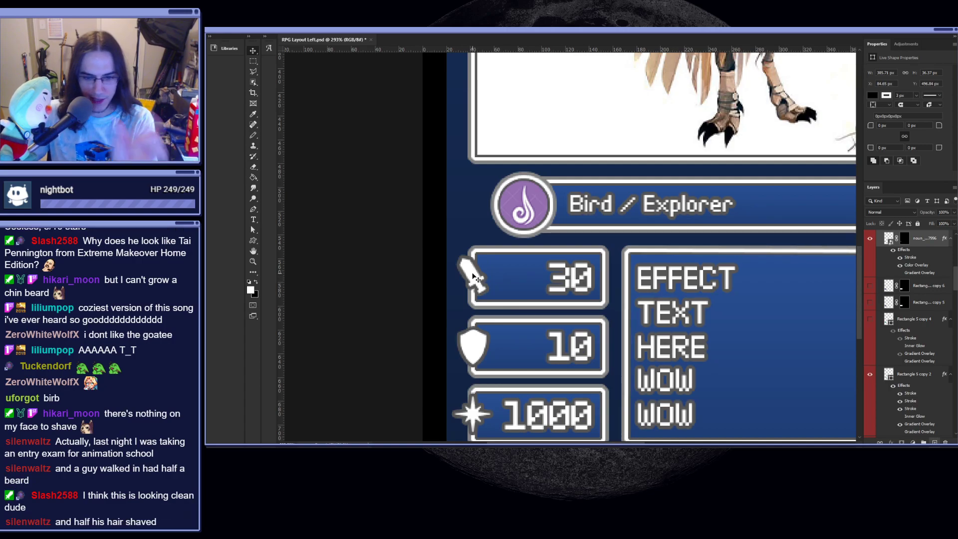
pyautogui.scroll(-2, 543, 294)
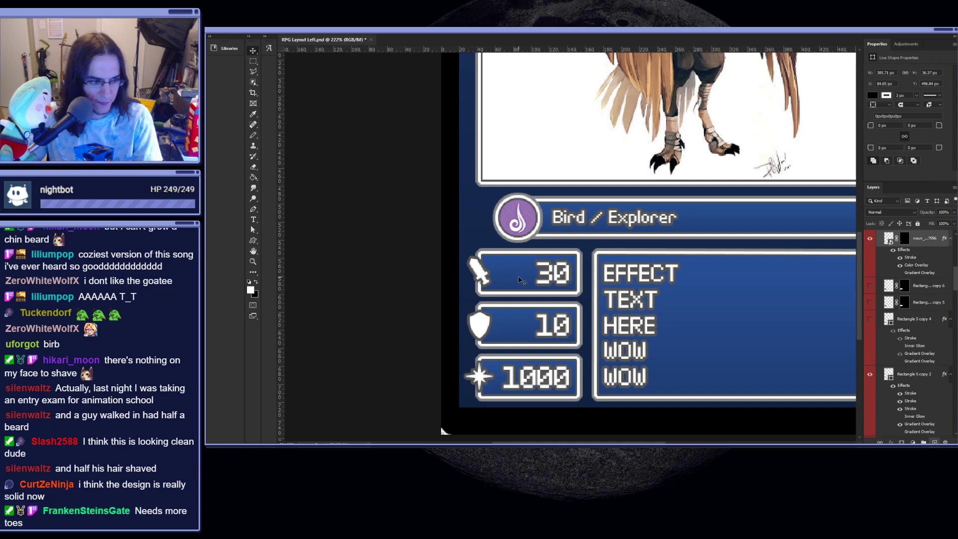
pyautogui.scroll(-3, 521, 280)
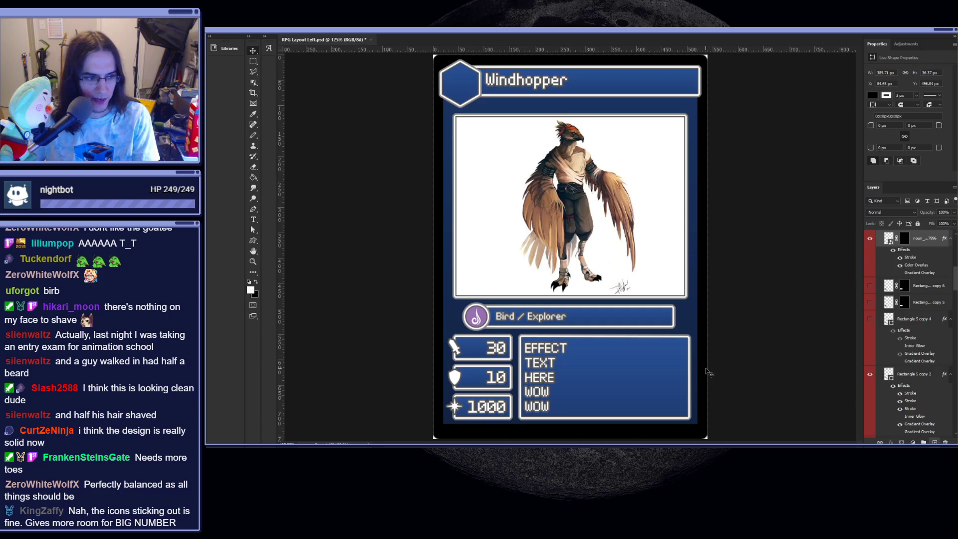
# - Try 3000 as the attack value beside the sword icon and undo the text edit
pyautogui.click(498, 348)
pyautogui.press('t')
pyautogui.click(501, 348)
pyautogui.write('00')
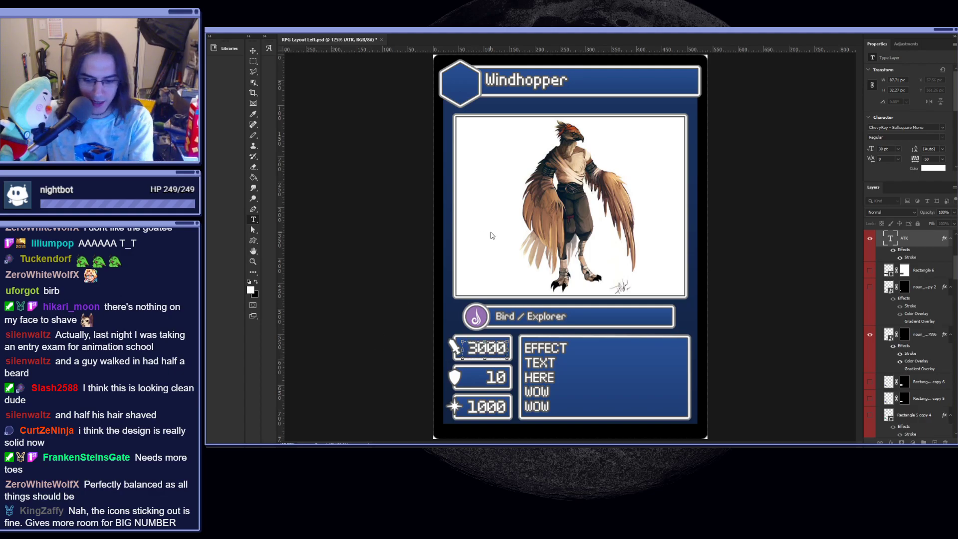
pyautogui.click(489, 219)
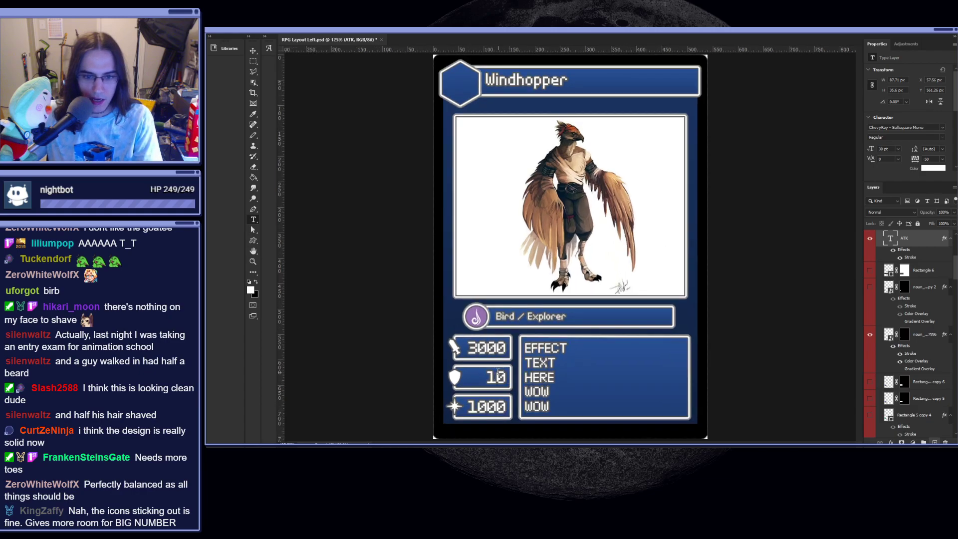
pyautogui.hotkey('ctrl', 'z')
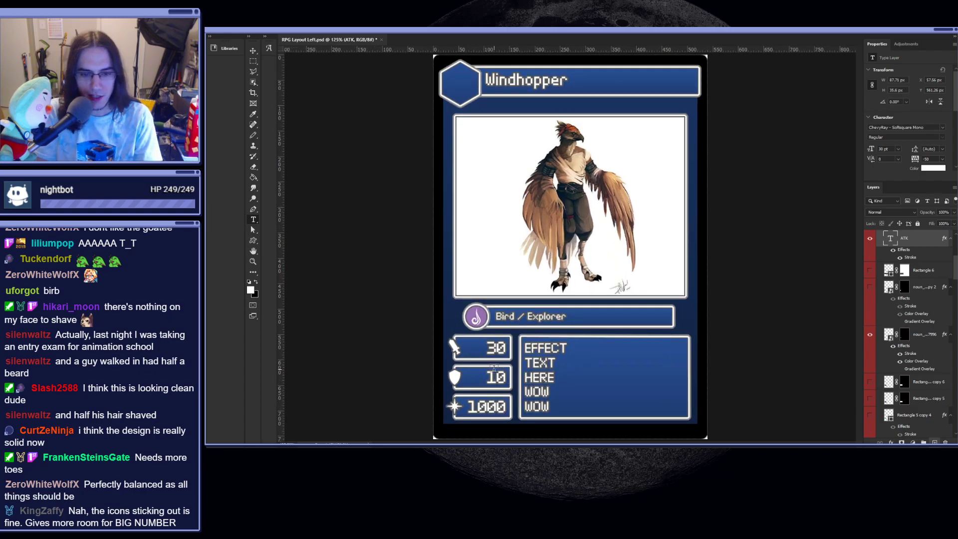
pyautogui.press('v')
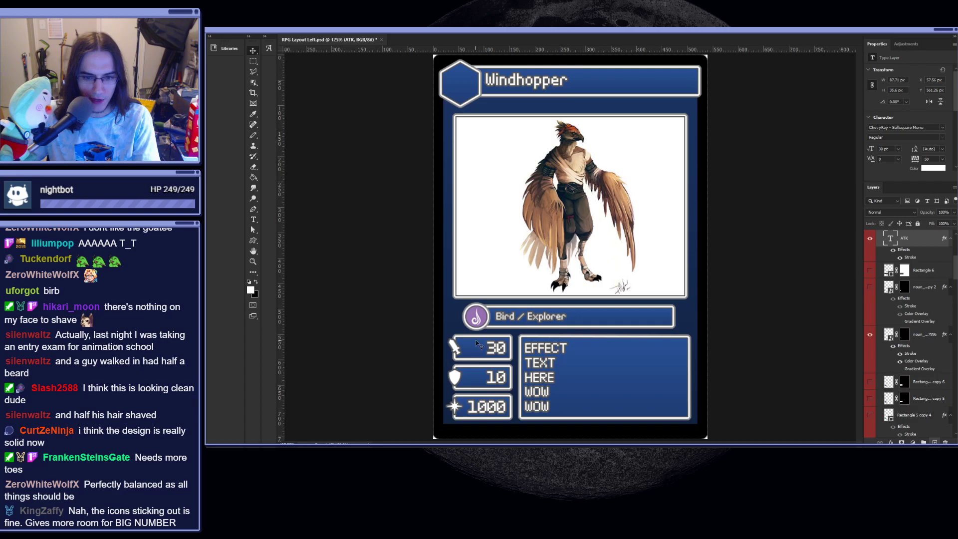
# - Collapse the ATK, TRAITS, EFFECT and LVL layer groups and make the COST group visible
pyautogui.scroll(-2, 613, 337)
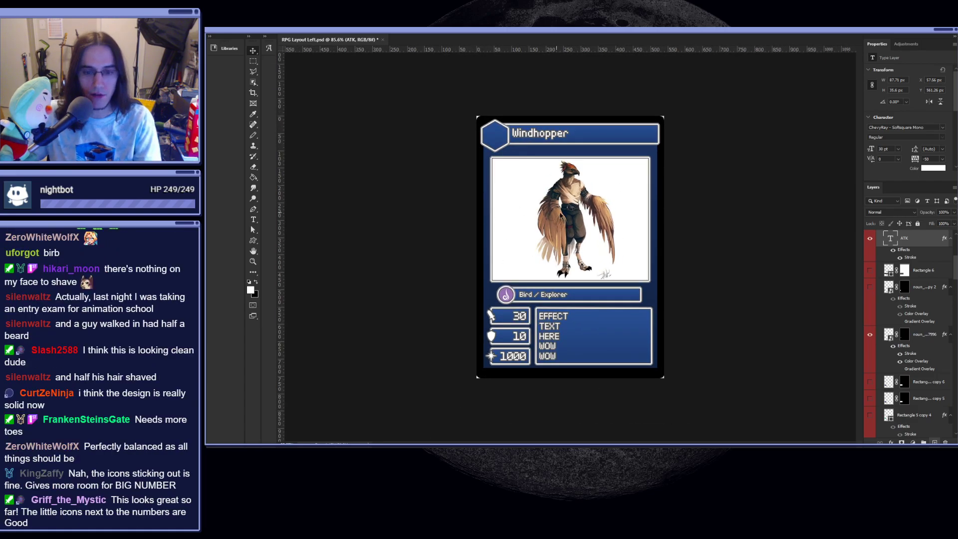
pyautogui.scroll(3, 522, 320)
pyautogui.scroll(2, 481, 341)
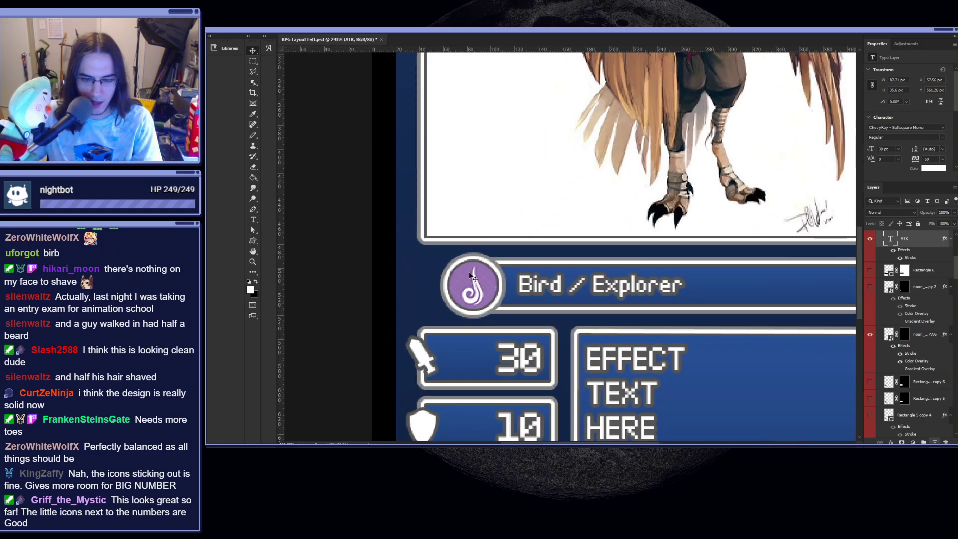
pyautogui.scroll(-6, 476, 285)
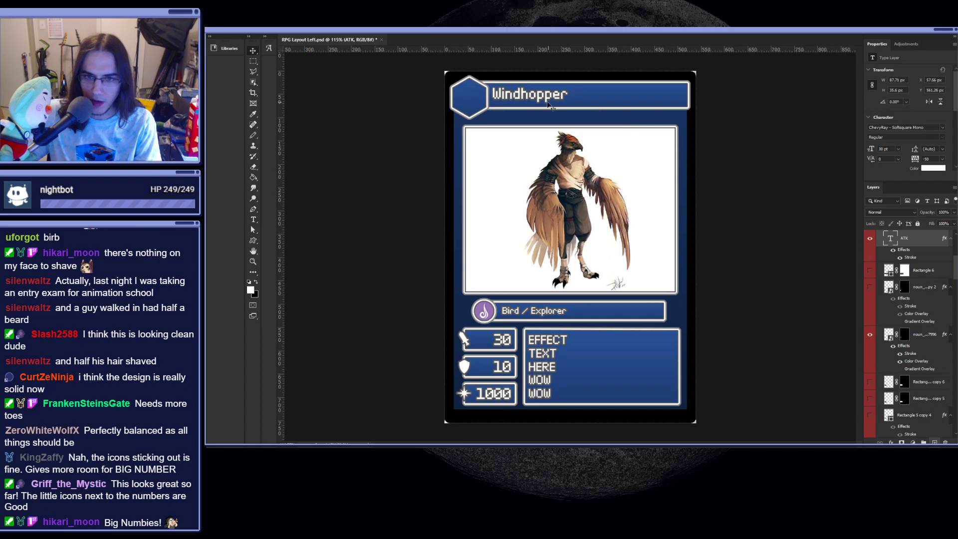
pyautogui.scroll(2, 888, 249)
pyautogui.click(879, 275)
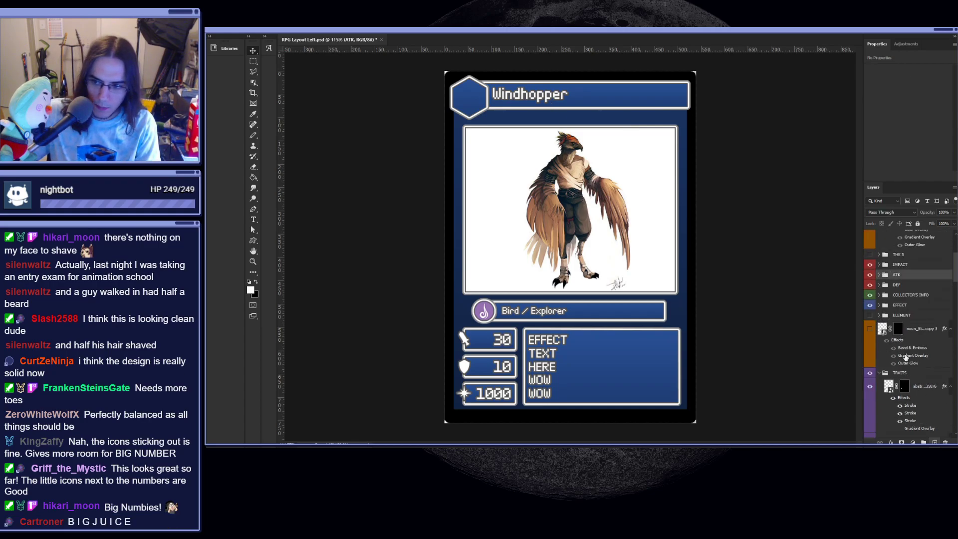
pyautogui.scroll(-3, 885, 319)
pyautogui.click(877, 324)
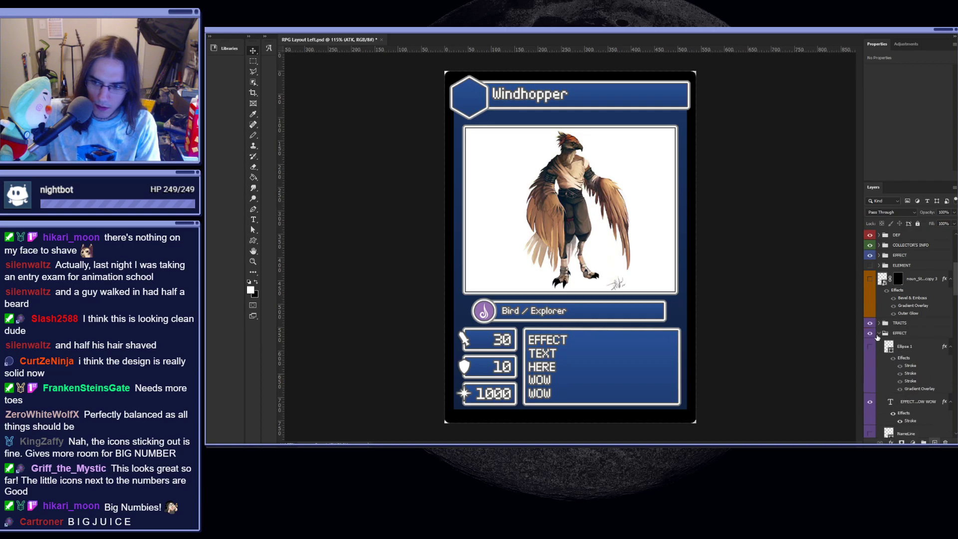
pyautogui.click(879, 333)
pyautogui.click(879, 344)
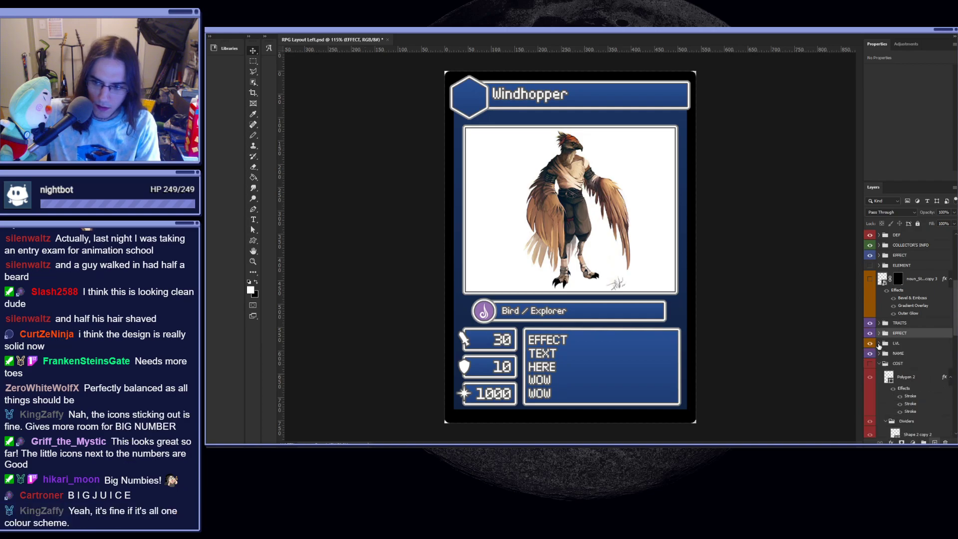
pyautogui.click(870, 364)
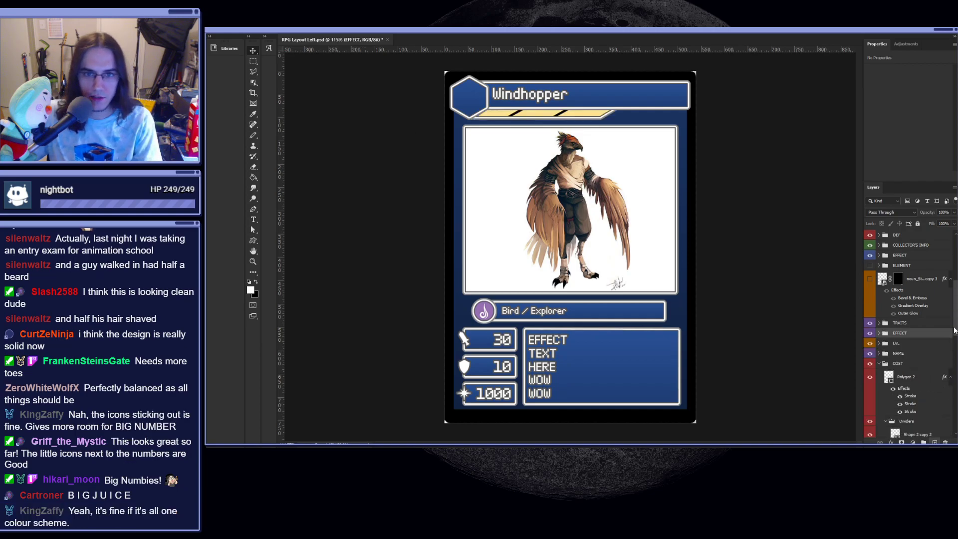
# - Try to reposition the COST group's meter bar under the name plate with Free Transform
pyautogui.click(904, 363)
pyautogui.hotkey('ctrl', 't')
pyautogui.moveTo(594, 115)
pyautogui.mouseDown()
pyautogui.moveTo(513, 115)
pyautogui.moveTo(587, 119)
pyautogui.moveTo(579, 121)
pyautogui.mouseUp()
pyautogui.press('Return')
pyautogui.click(576, 117)
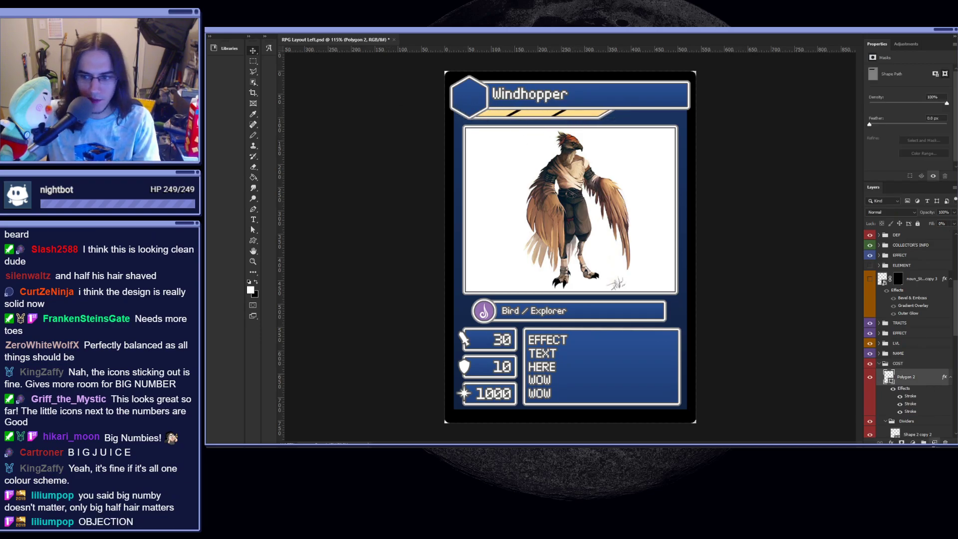
# - Try shifting the COST group's Meter layer left to X -69 px for a partly filled bar and undo the move
pyautogui.scroll(-2, 910, 400)
pyautogui.scroll(-2, 910, 400)
pyautogui.click(869, 370)
pyautogui.click(869, 370)
pyautogui.click(903, 368)
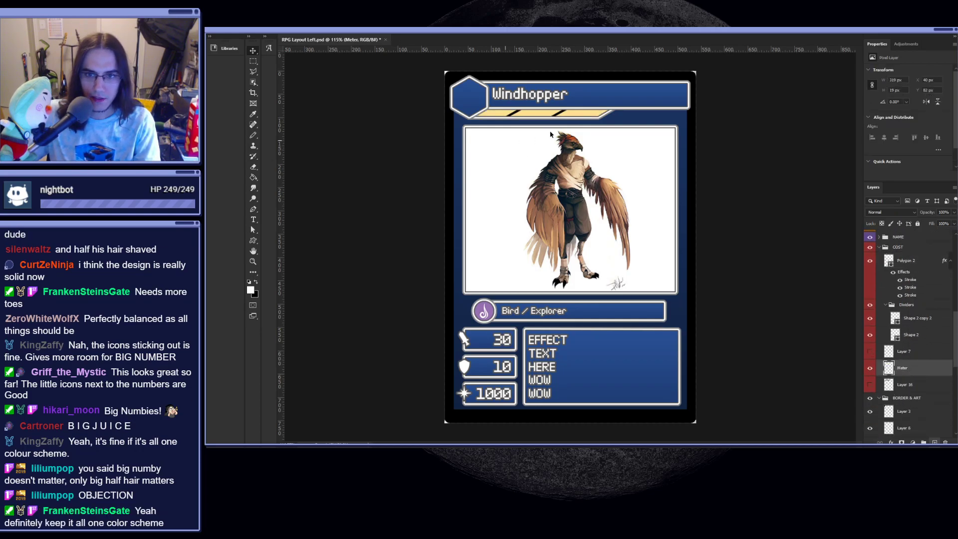
pyautogui.moveTo(595, 114); pyautogui.dragTo(542, 114)
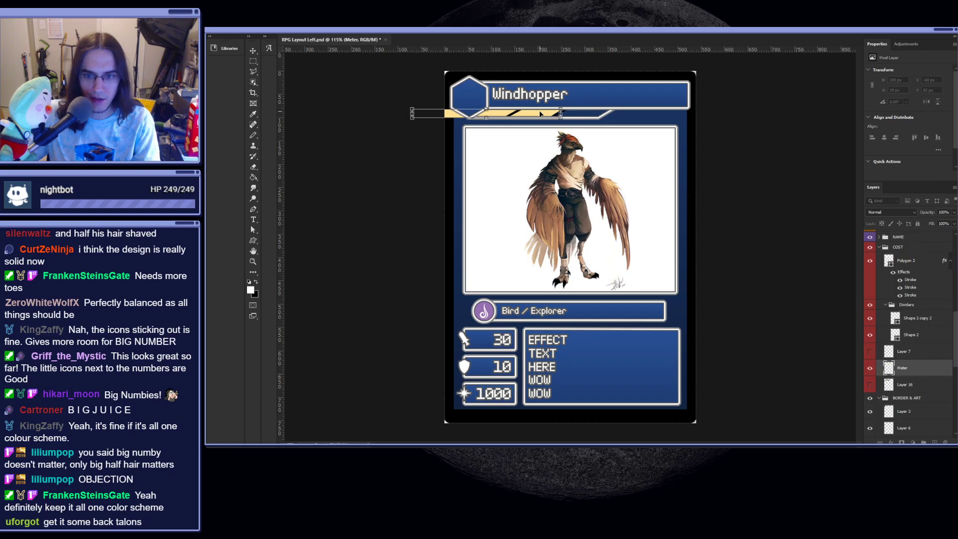
pyautogui.press('Return')
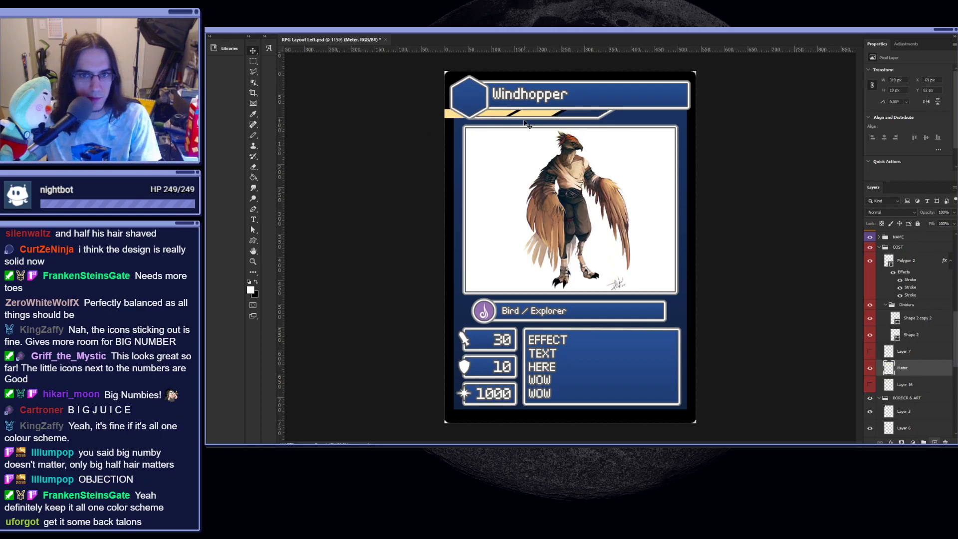
pyautogui.scroll(2, 578, 116)
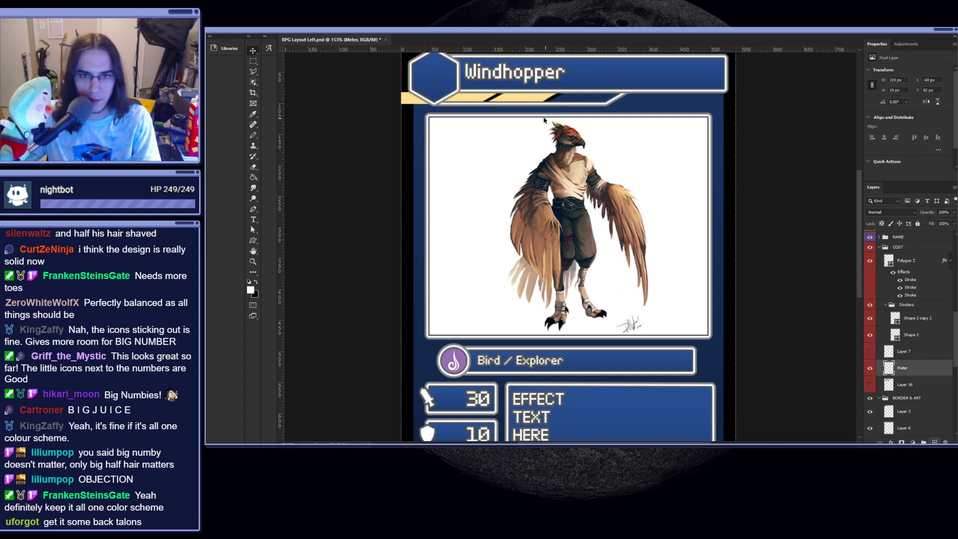
pyautogui.hotkey('ctrl', 'z')
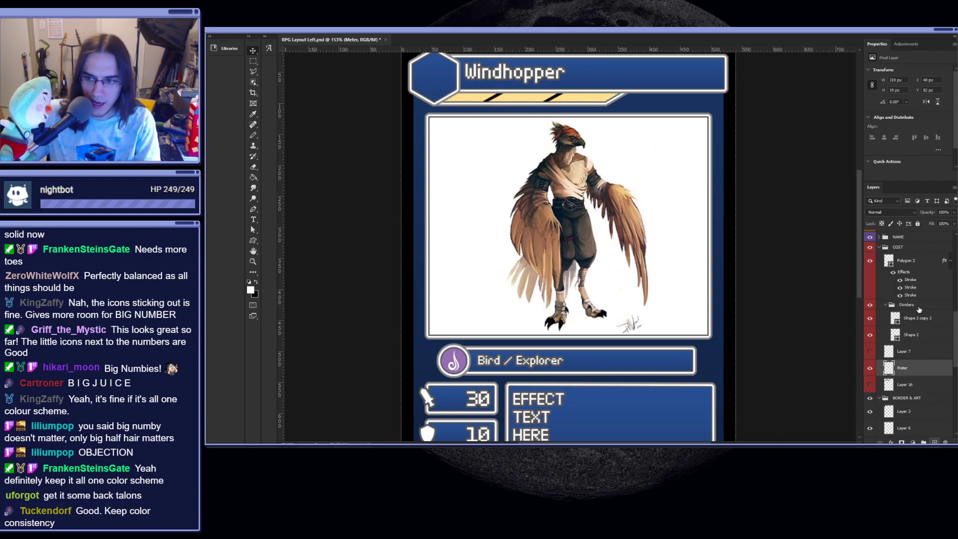
# - Try sliding the entire COST group left for a shorter bar beneath the name plate and undo the move
pyautogui.click(907, 250)
pyautogui.moveTo(616, 97); pyautogui.dragTo(512, 93)
pyautogui.press('Escape')
pyautogui.hotkey('ctrl', 'shift', 'z')
pyautogui.hotkey('ctrl', '0')
pyautogui.hotkey('ctrl', 'y')
pyautogui.moveTo(508, 118); pyautogui.dragTo(550, 118)
pyautogui.press('Return')
pyautogui.hotkey('ctrl', 't')
pyautogui.press('Escape')
pyautogui.hotkey('ctrl', 'z')
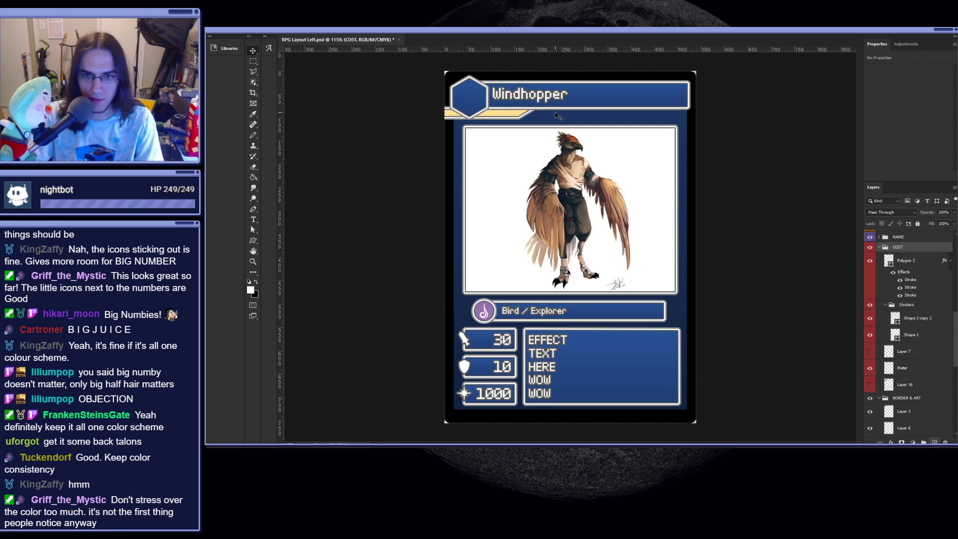
pyautogui.hotkey('ctrl', 'z')
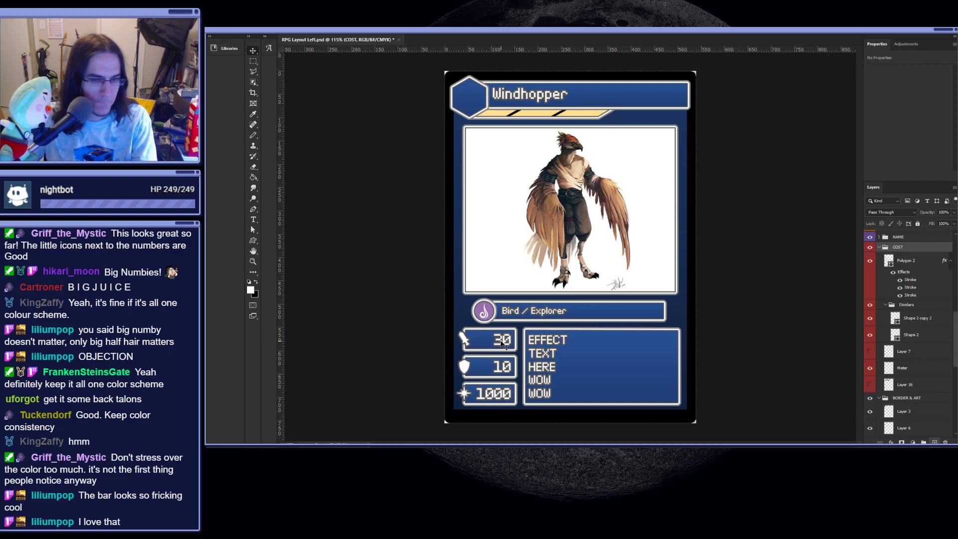
# - Check the card with its meter bar at several magnifications and save the RPG Layout Left.psd document
pyautogui.scroll(5, 582, 138)
pyautogui.scroll(-4, 515, 118)
pyautogui.scroll(1, 539, 113)
pyautogui.scroll(1, 543, 102)
pyautogui.scroll(-2, 543, 105)
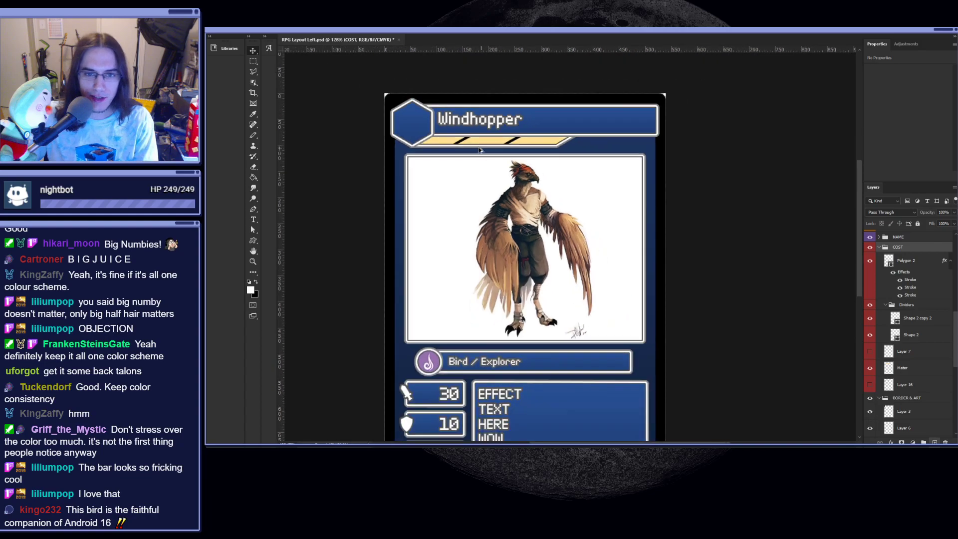
pyautogui.hotkey('ctrl', 's')
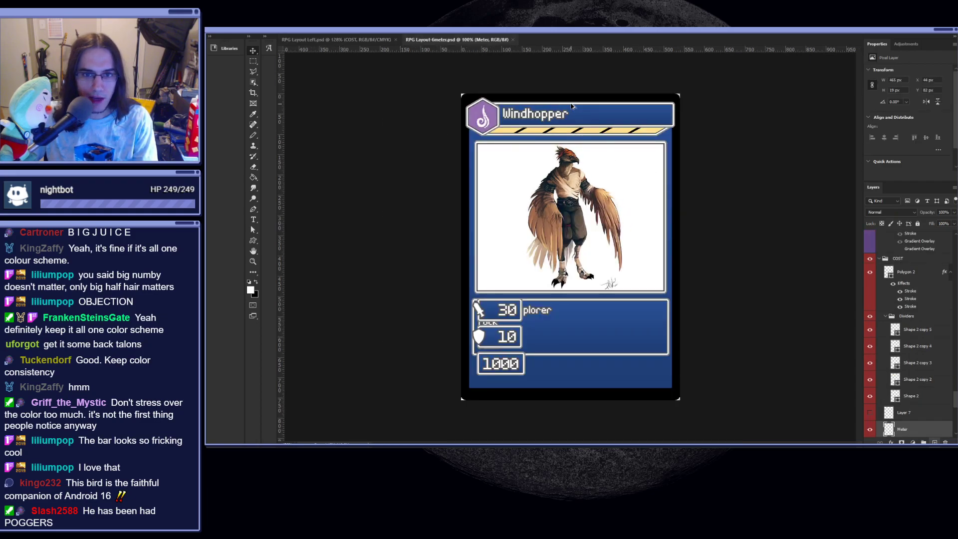
# - Examine the full-width segmented meter bar beneath the name plate in the six-meter layout document
pyautogui.scroll(3, 601, 114)
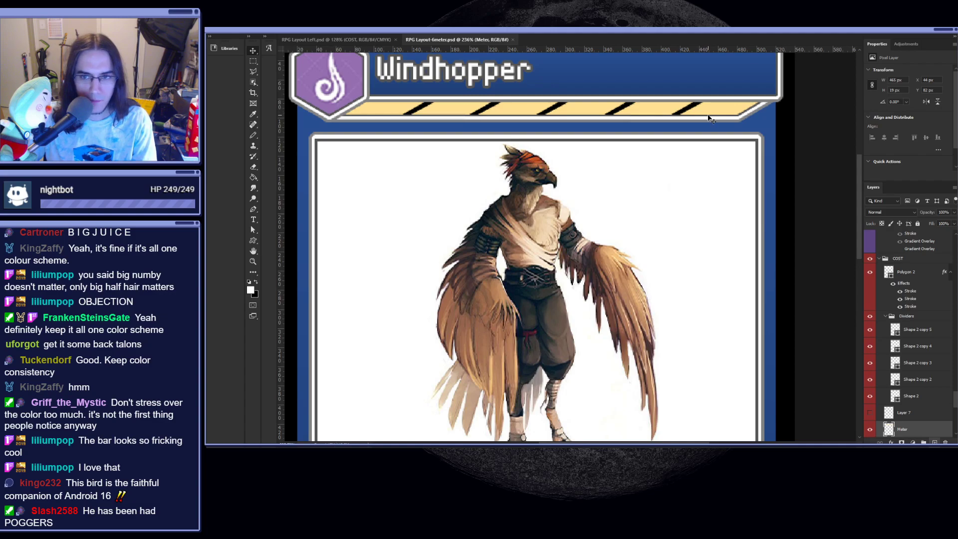
pyautogui.scroll(-5, 708, 118)
pyautogui.scroll(5, 718, 111)
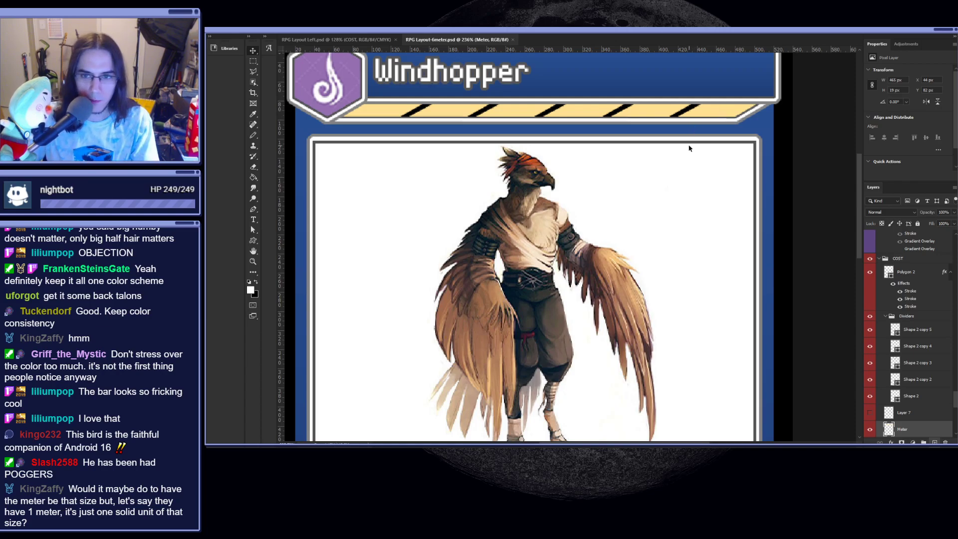
pyautogui.scroll(-5, 691, 145)
pyautogui.scroll(5, 618, 106)
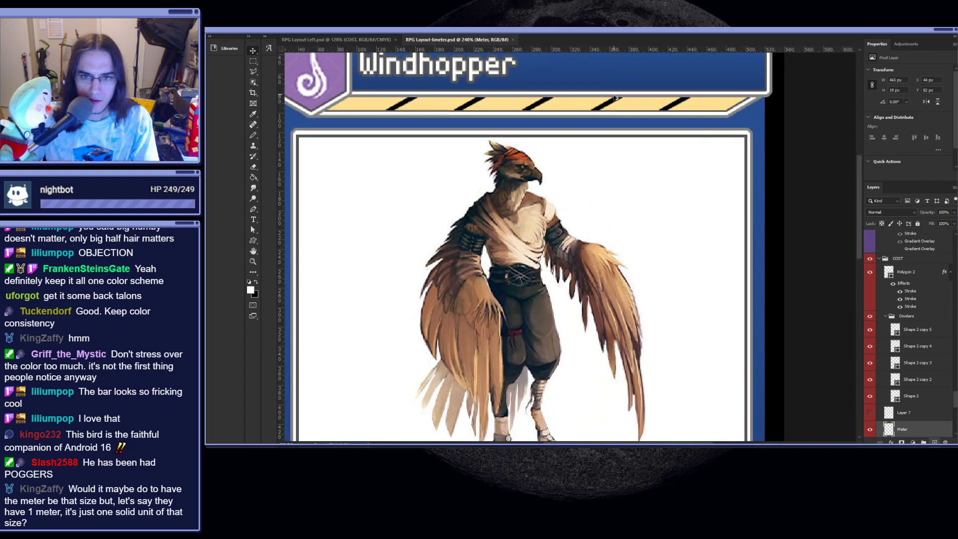
pyautogui.scroll(-3, 559, 135)
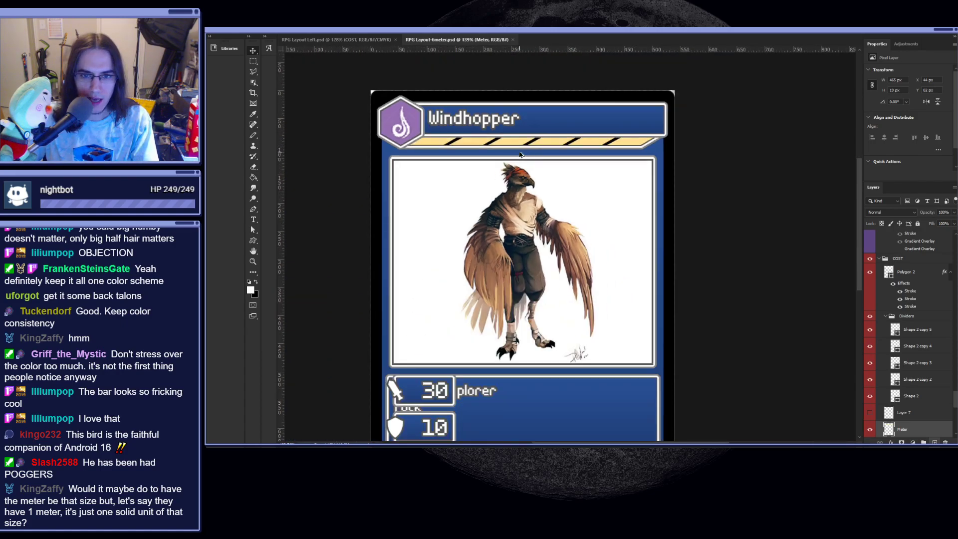
# - Compare the short three-segment meter bar in RPG Layout Left.psd with the full-width bar in the six-meter layout document
pyautogui.click(368, 40)
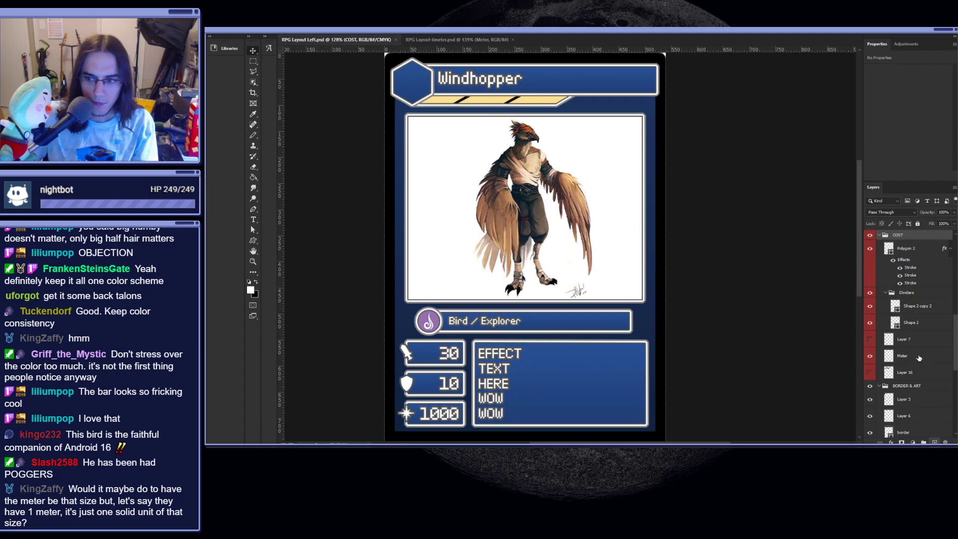
pyautogui.scroll(4, 887, 359)
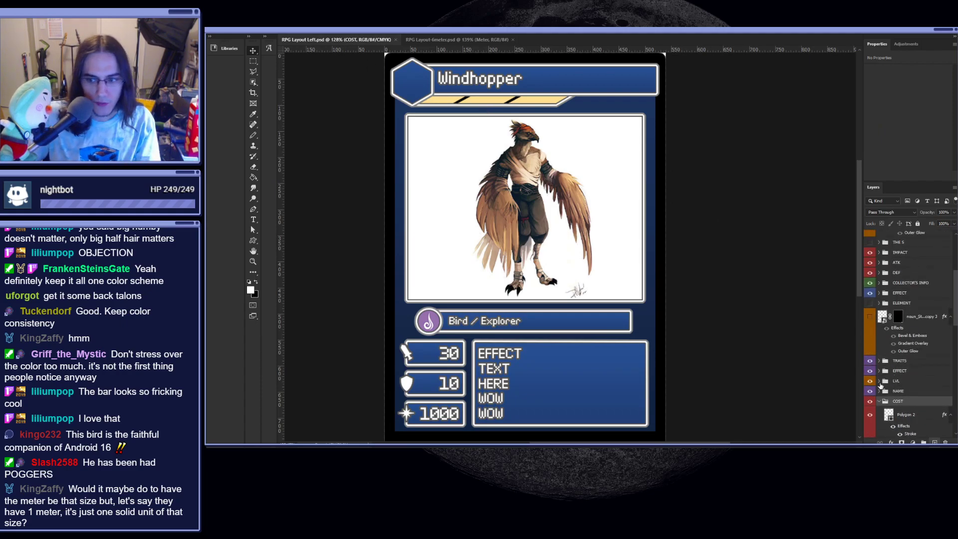
pyautogui.click(880, 381)
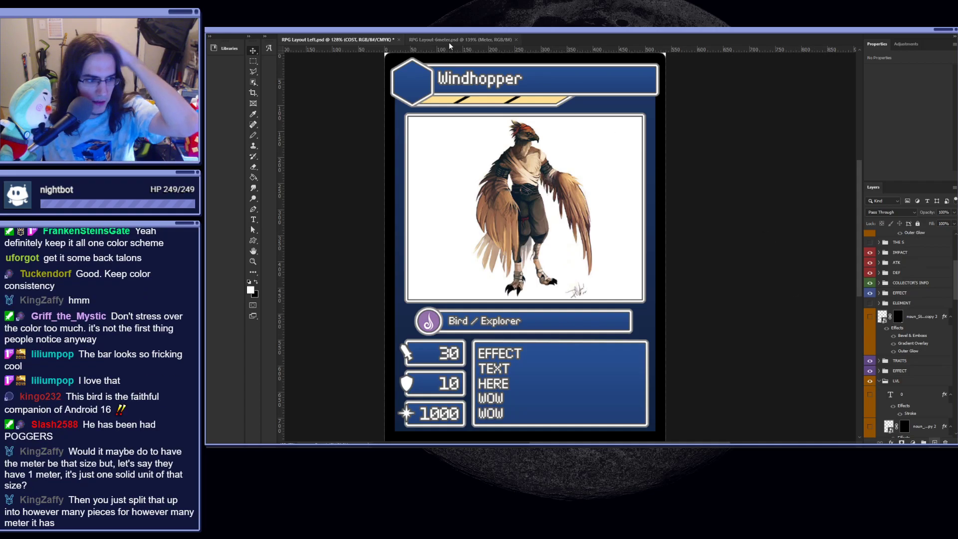
pyautogui.click(450, 41)
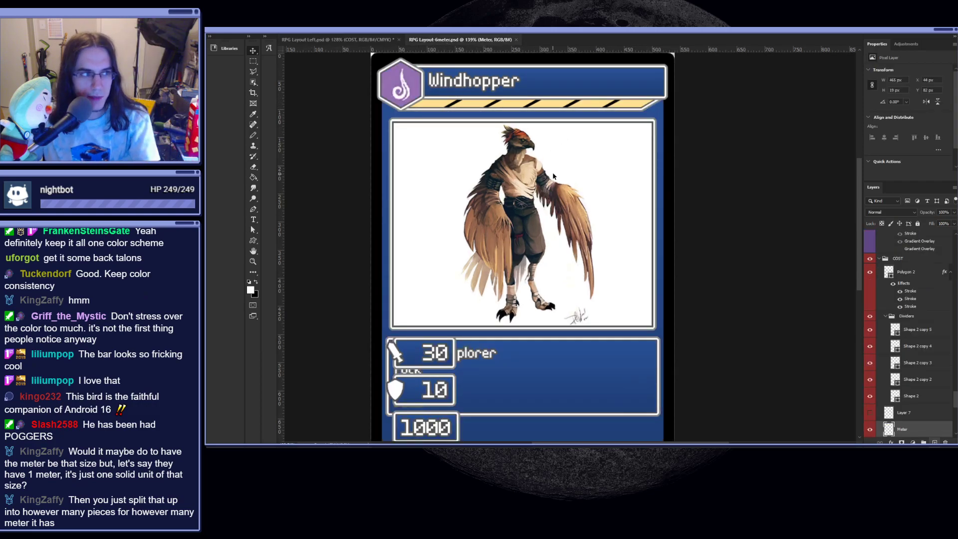
pyautogui.scroll(-2, 545, 115)
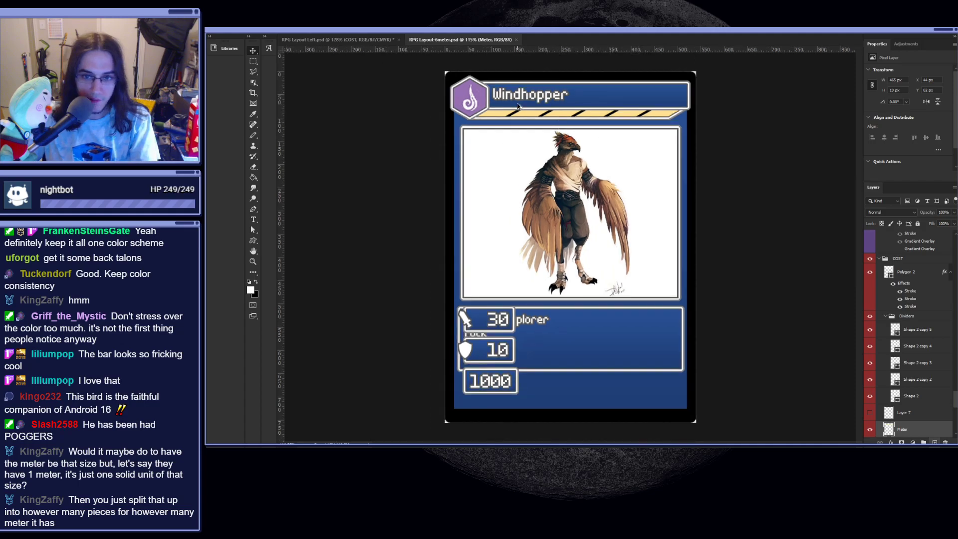
pyautogui.click(376, 42)
pyautogui.scroll(2, 653, 106)
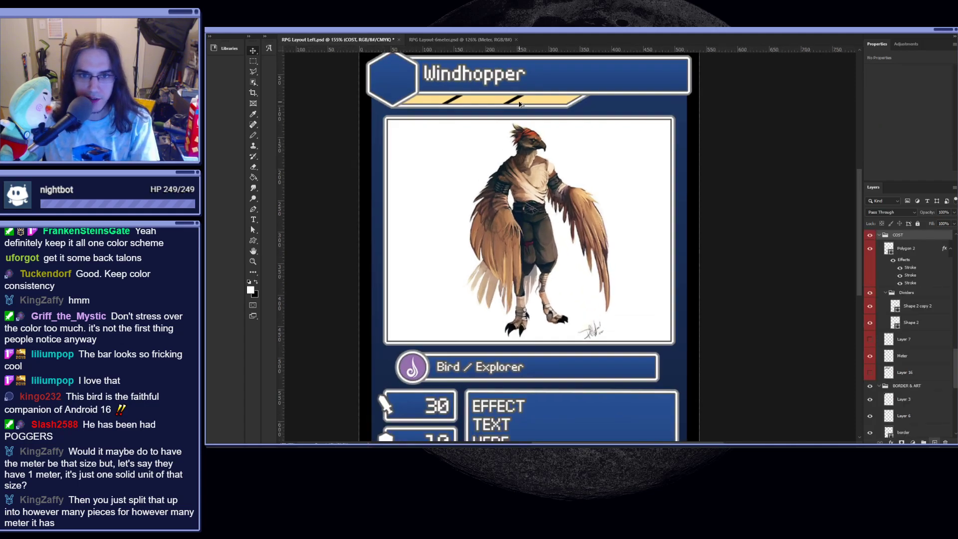
# - Add "ALLY - " in front of "Bird / Explorer" in the type line beneath the artwork
pyautogui.scroll(8, 654, 106)
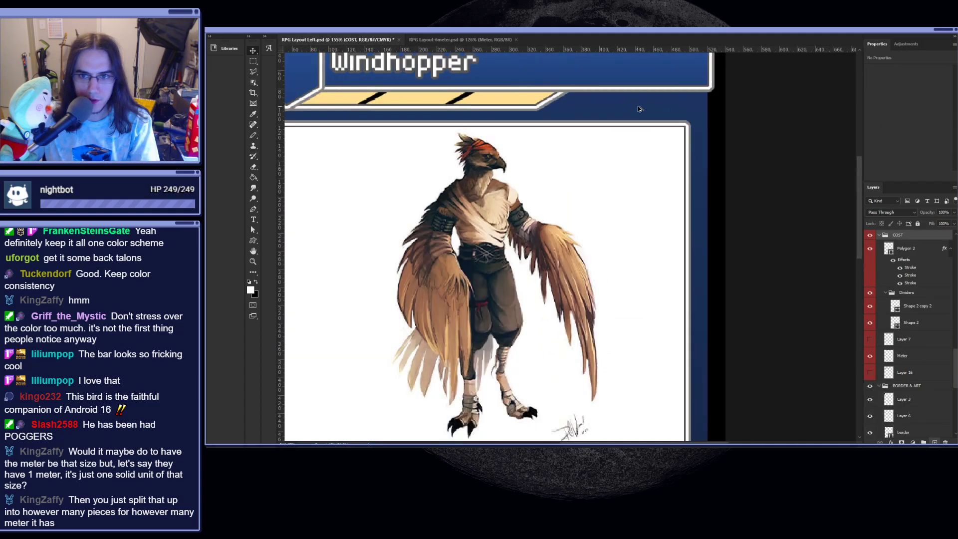
pyautogui.scroll(-6, 629, 150)
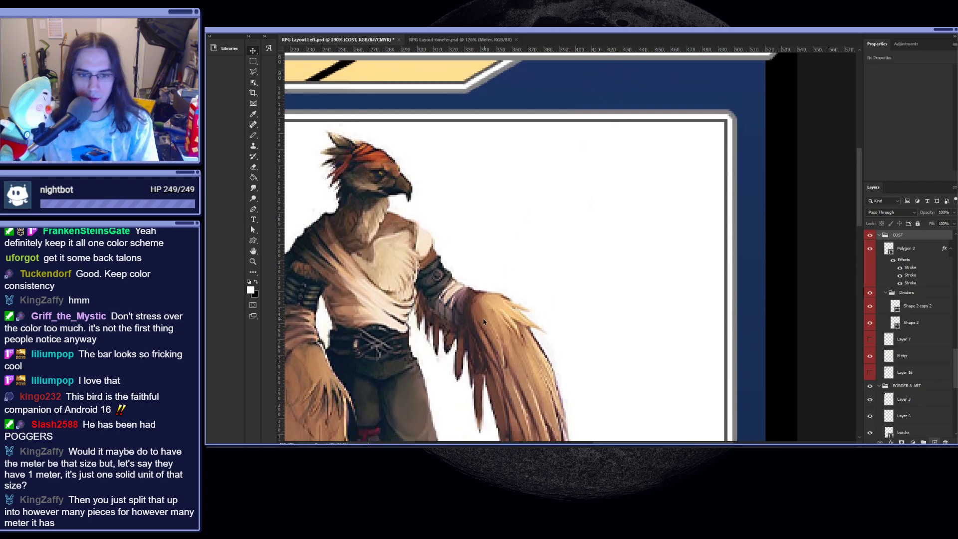
pyautogui.scroll(3, 509, 330)
pyautogui.scroll(3, 509, 329)
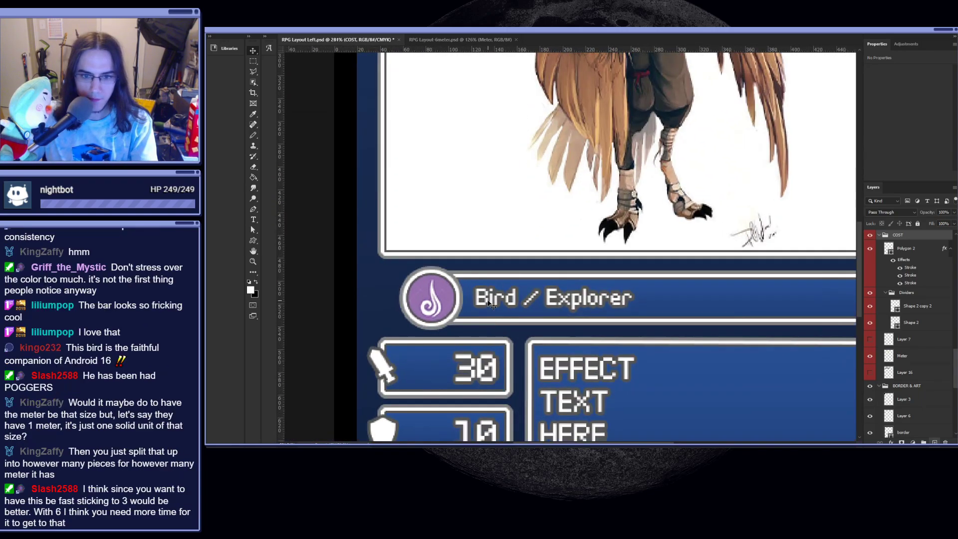
pyautogui.doubleClick(583, 298)
pyautogui.write('ALLY -0')
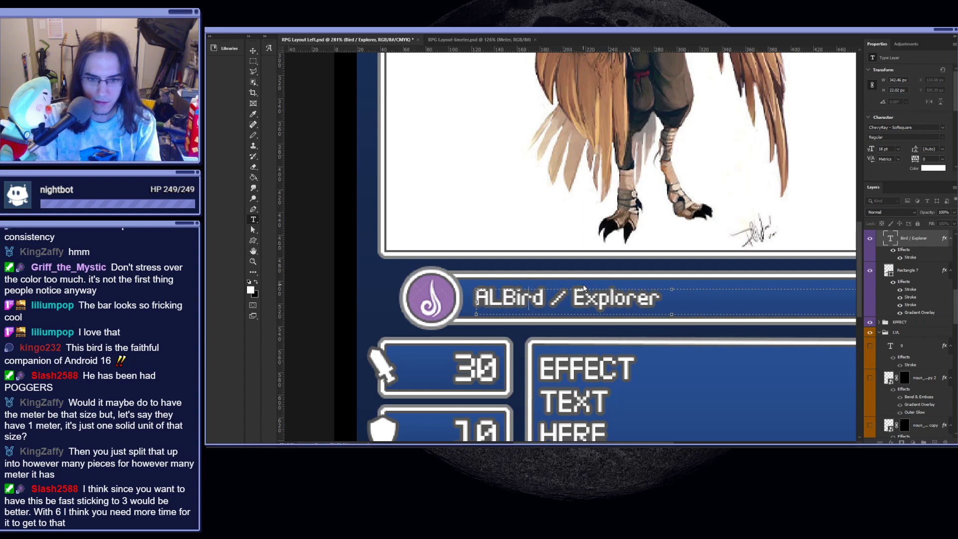
pyautogui.press('BackSpace')
pyautogui.press('BackSpace')
pyautogui.press('BackSpace')
pyautogui.write('-')
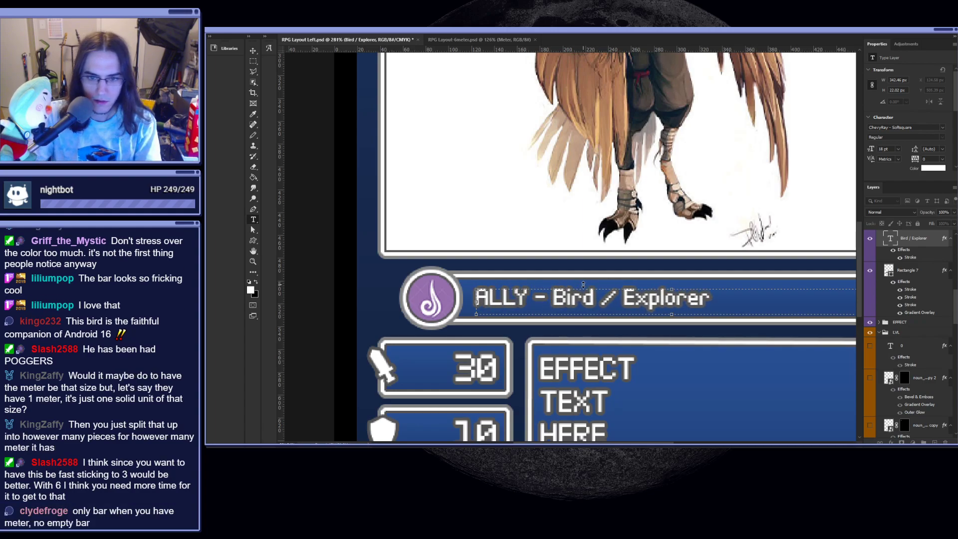
pyautogui.press('BackSpace')
pyautogui.press('BackSpace')
pyautogui.press('BackSpace')
pyautogui.write('-0')
pyautogui.press('BackSpace')
pyautogui.hotkey('ctrl', 'Return')
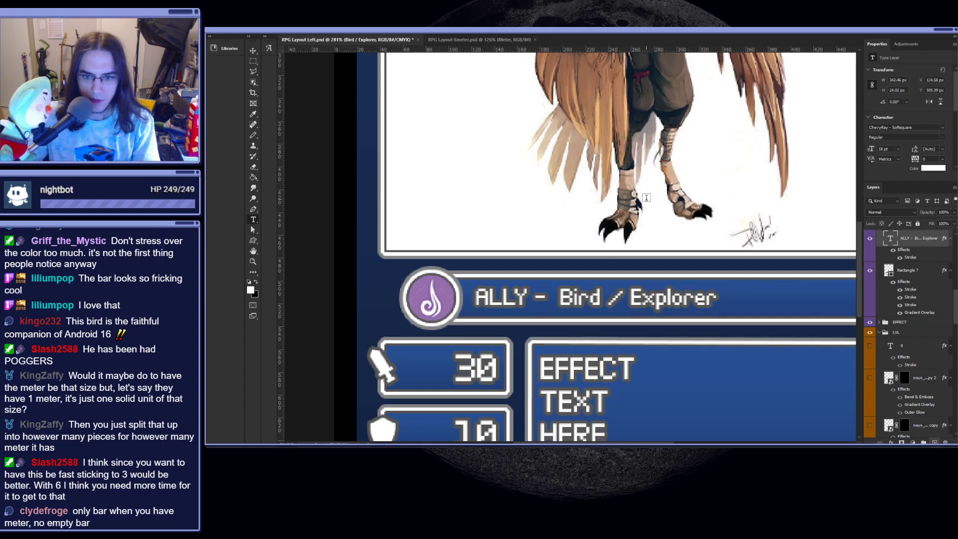
# - Check the extended type line against the name plate, stat boxes and effect box at several magnifications
pyautogui.hotkey('ctrl', '0')
pyautogui.scroll(1, 574, 341)
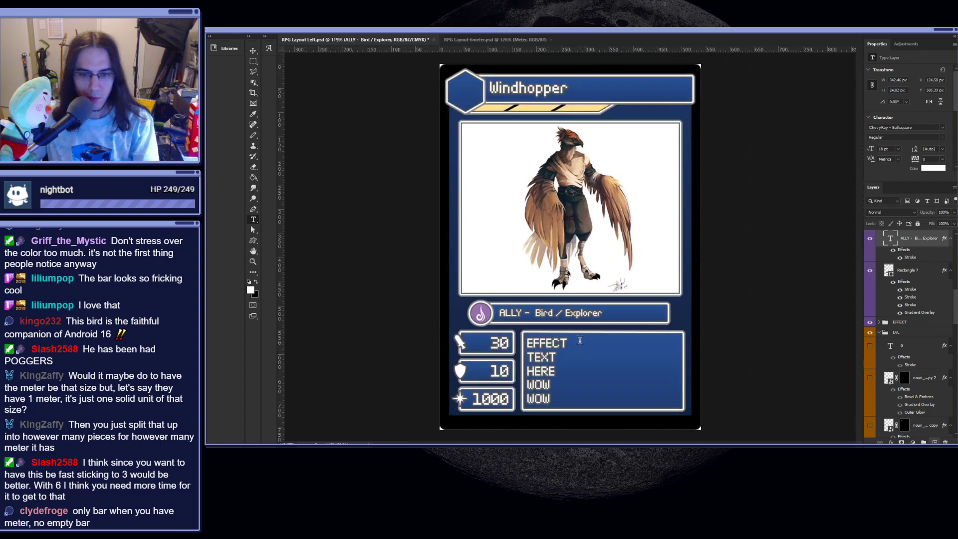
pyautogui.scroll(9, 547, 348)
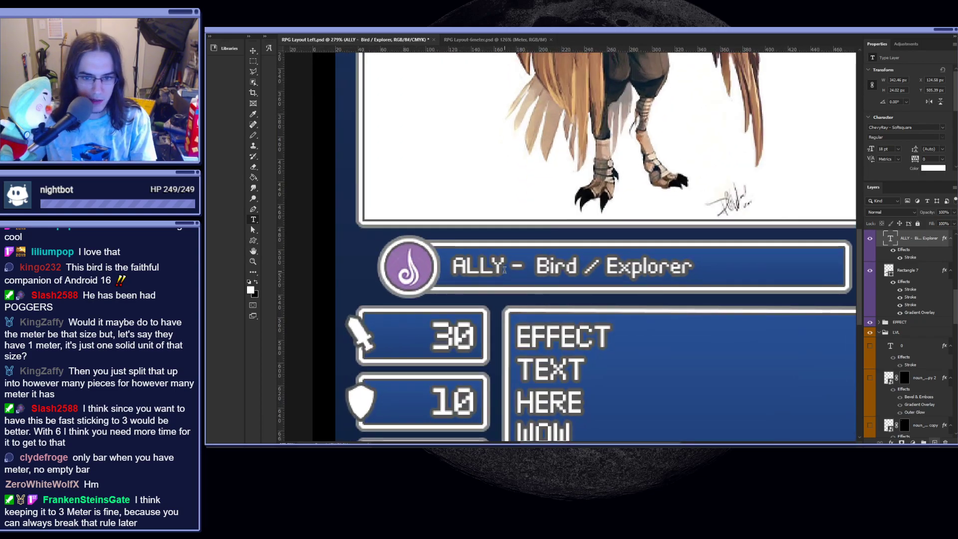
pyautogui.scroll(-6, 502, 268)
pyautogui.scroll(5, 522, 275)
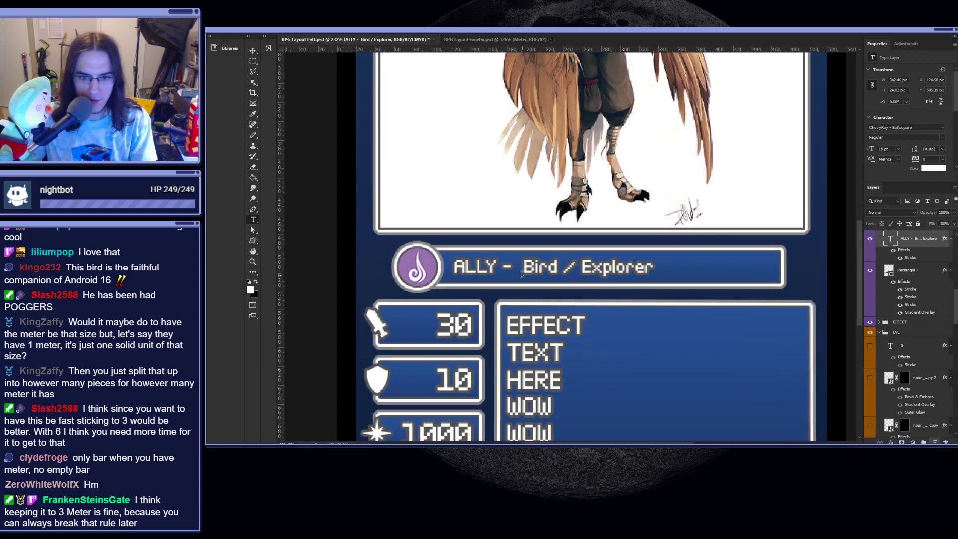
pyautogui.scroll(-5, 494, 265)
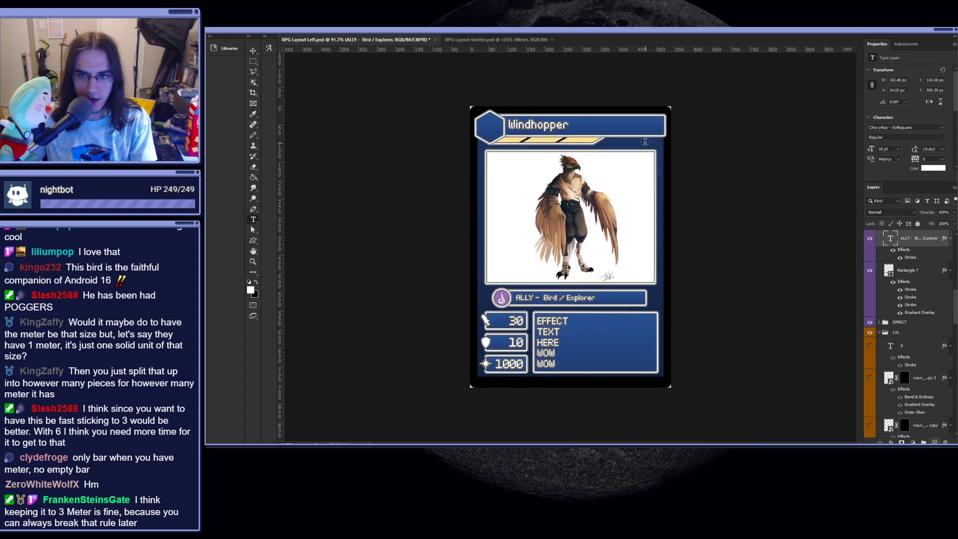
pyautogui.scroll(4, 662, 103)
pyautogui.scroll(4, 662, 103)
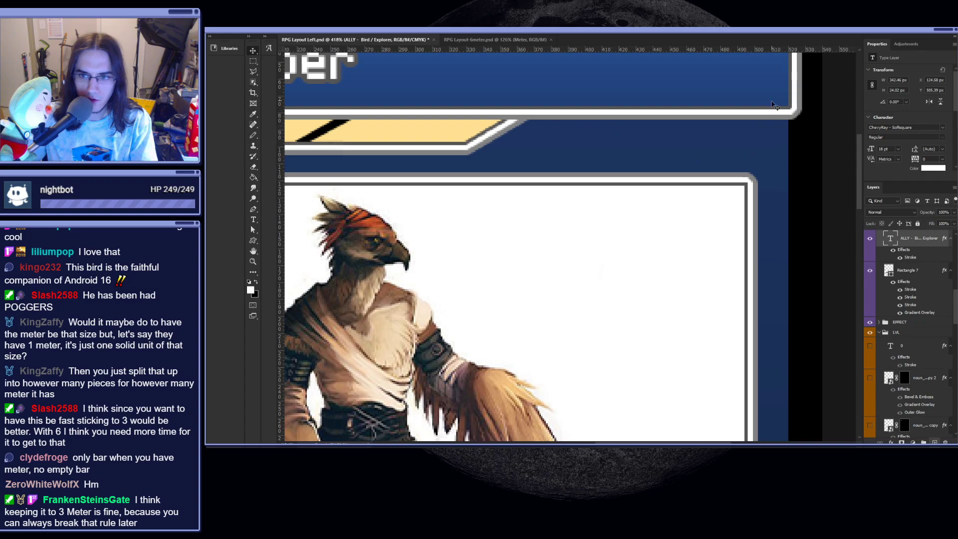
pyautogui.scroll(-5, 644, 157)
pyautogui.scroll(-2, 530, 351)
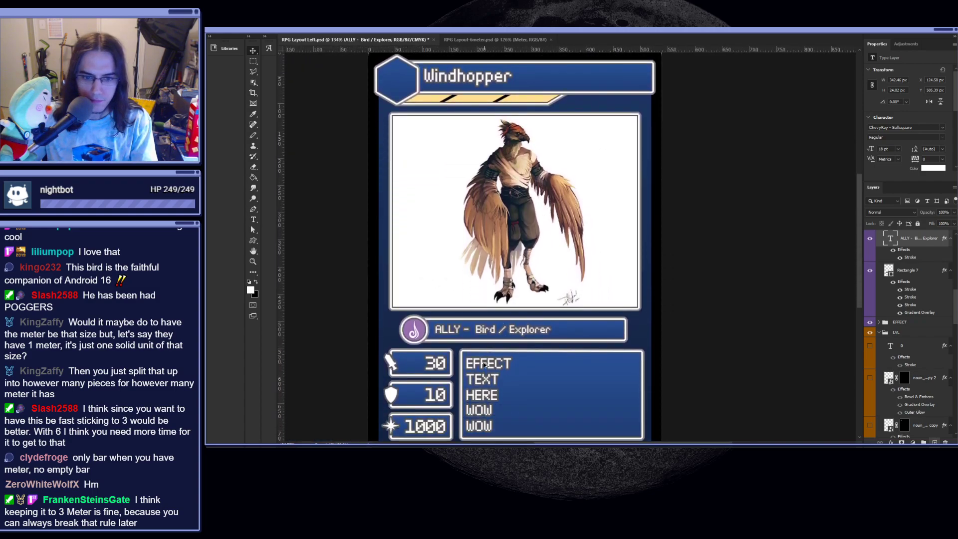
pyautogui.scroll(2, 484, 354)
pyautogui.scroll(-2, 483, 355)
pyautogui.scroll(3, 452, 348)
pyautogui.scroll(2, 453, 349)
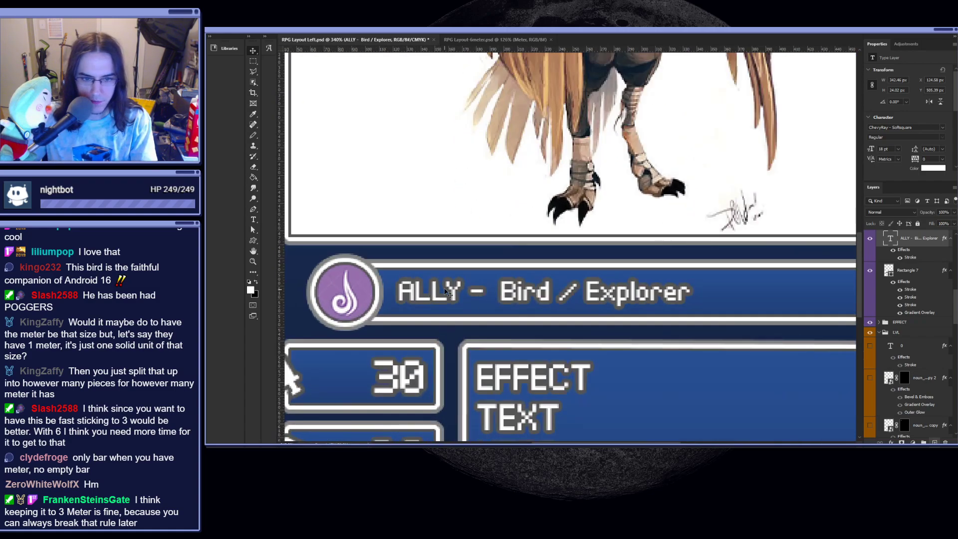
pyautogui.scroll(-5, 593, 227)
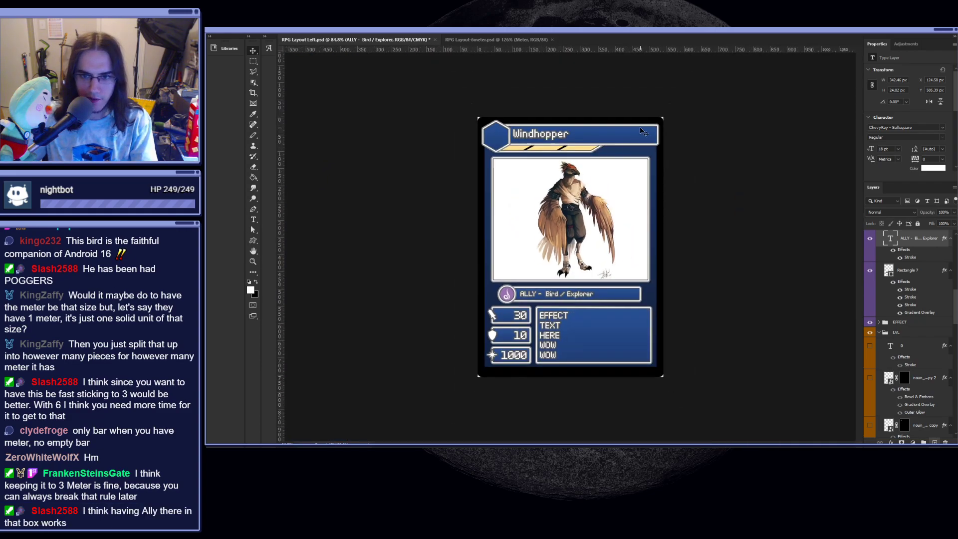
pyautogui.scroll(-1, 619, 153)
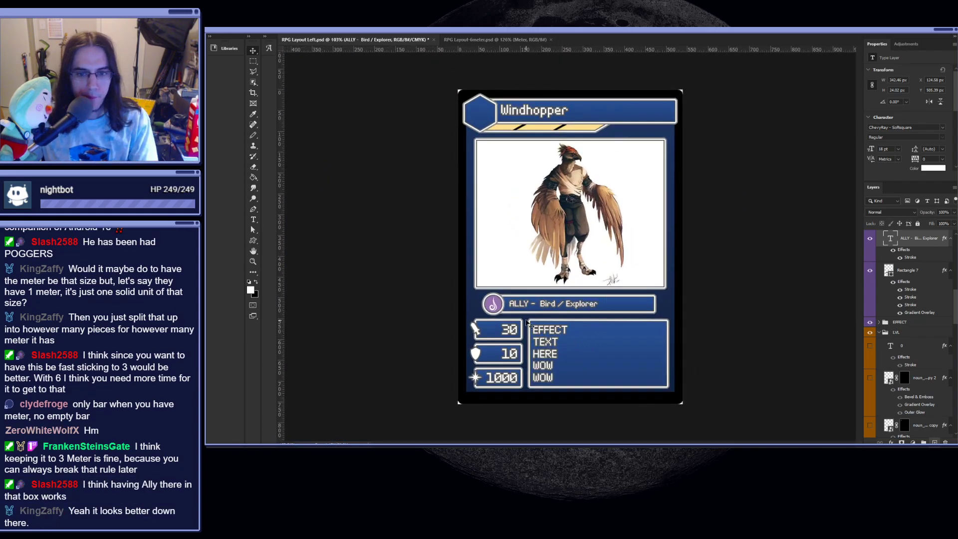
pyautogui.scroll(3, 530, 325)
pyautogui.scroll(-1, 643, 309)
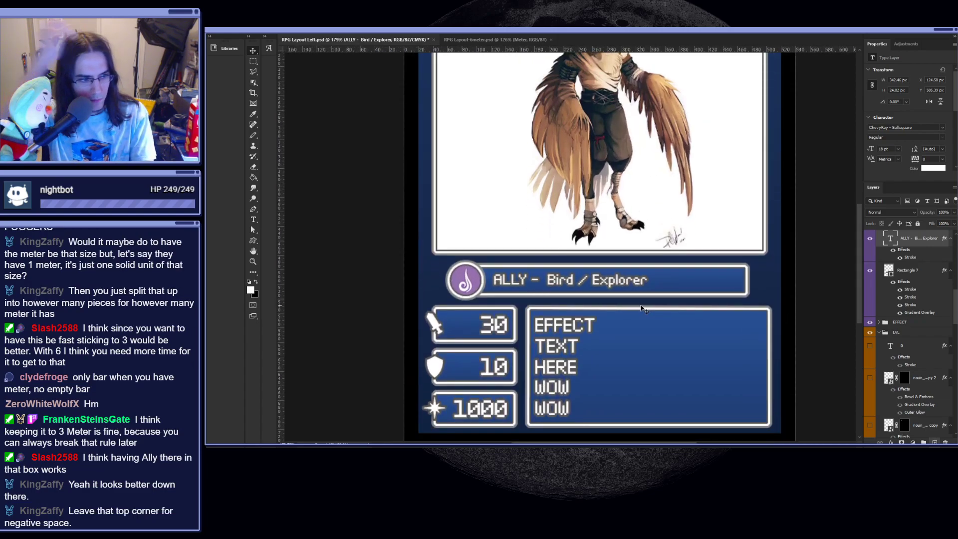
pyautogui.scroll(5, 646, 189)
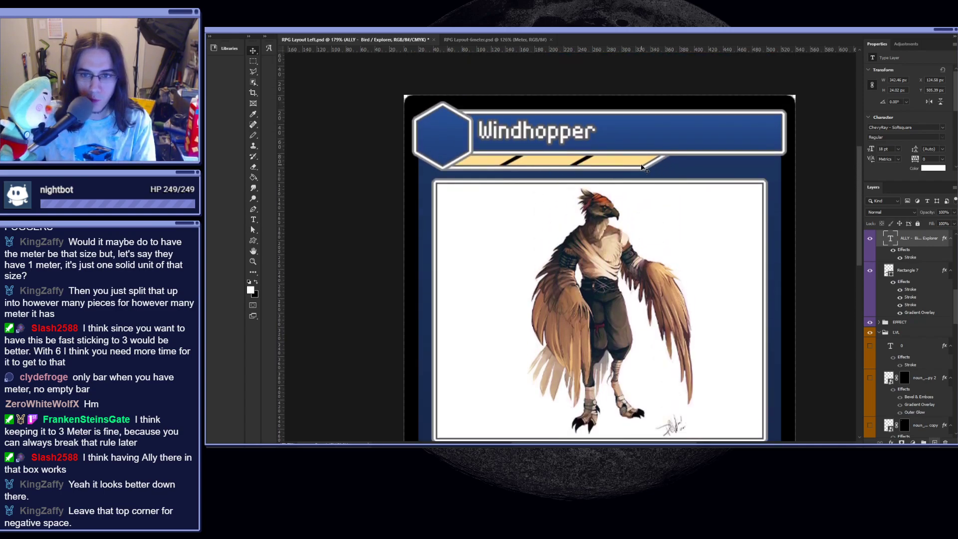
pyautogui.click(615, 159)
pyautogui.click(911, 387)
pyautogui.hotkey('ctrl', 't')
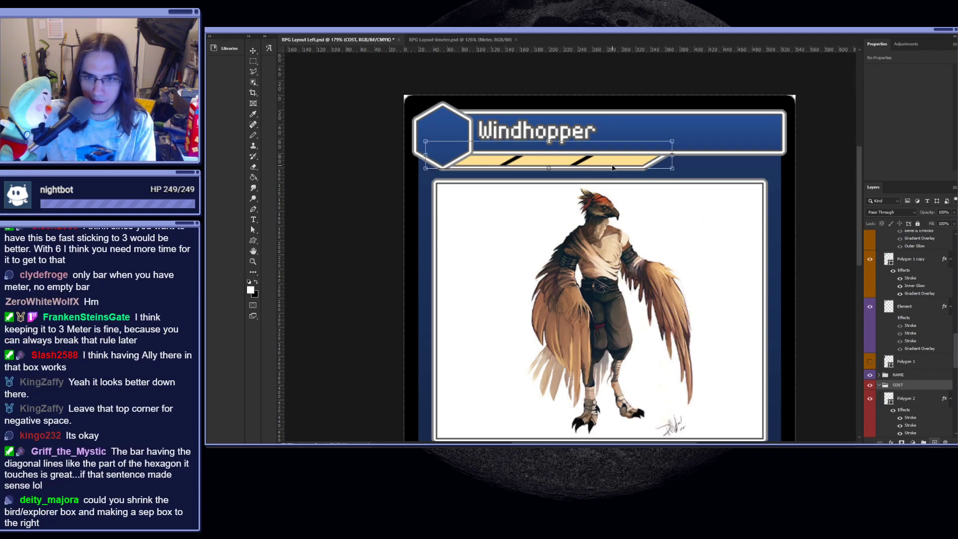
pyautogui.moveTo(612, 165); pyautogui.dragTo(618, 165)
pyautogui.press('Escape')
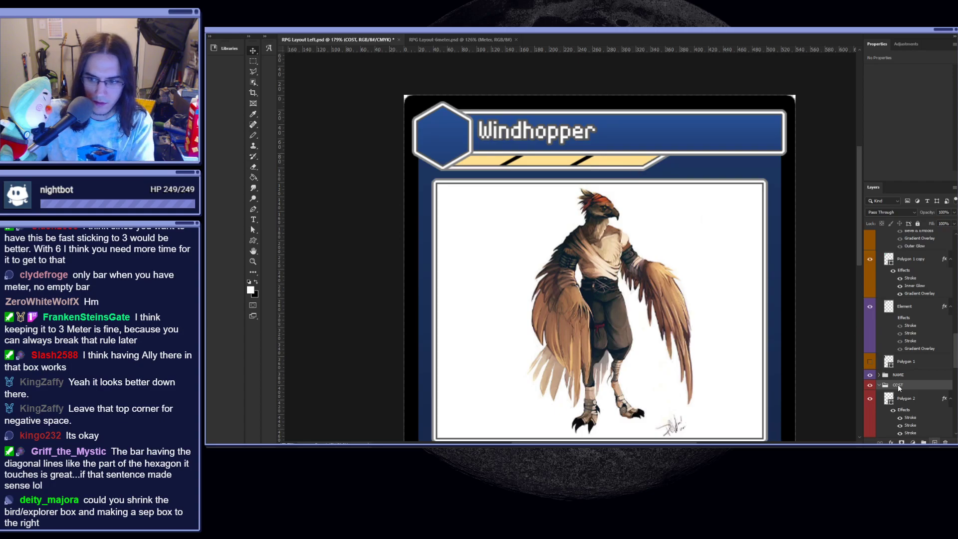
# - Try extending the meter bar past the card's edge with a COST group copy shifted right and stacked beneath the original
pyautogui.moveTo(616, 168); pyautogui.dragTo(726, 167)
pyautogui.press('Return')
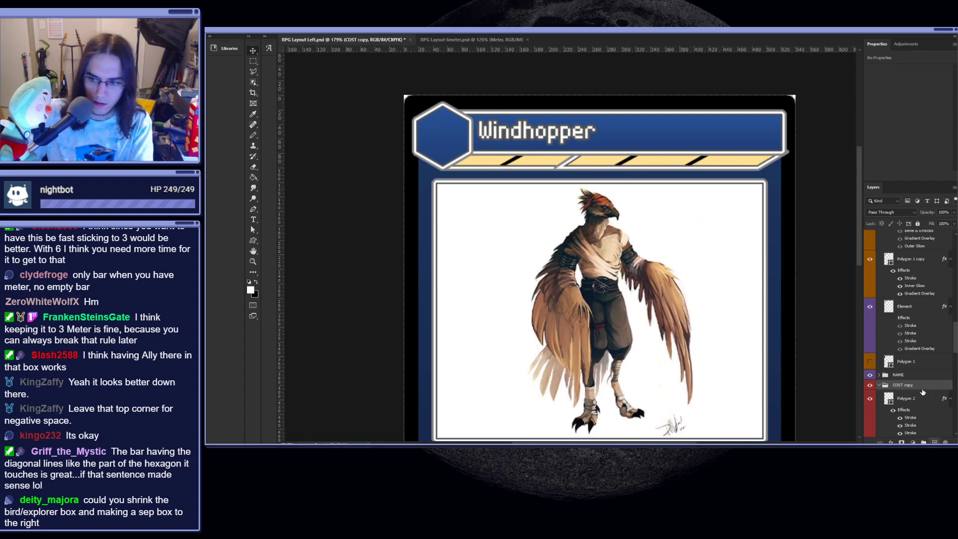
pyautogui.click(879, 389)
pyautogui.moveTo(897, 389); pyautogui.dragTo(906, 402)
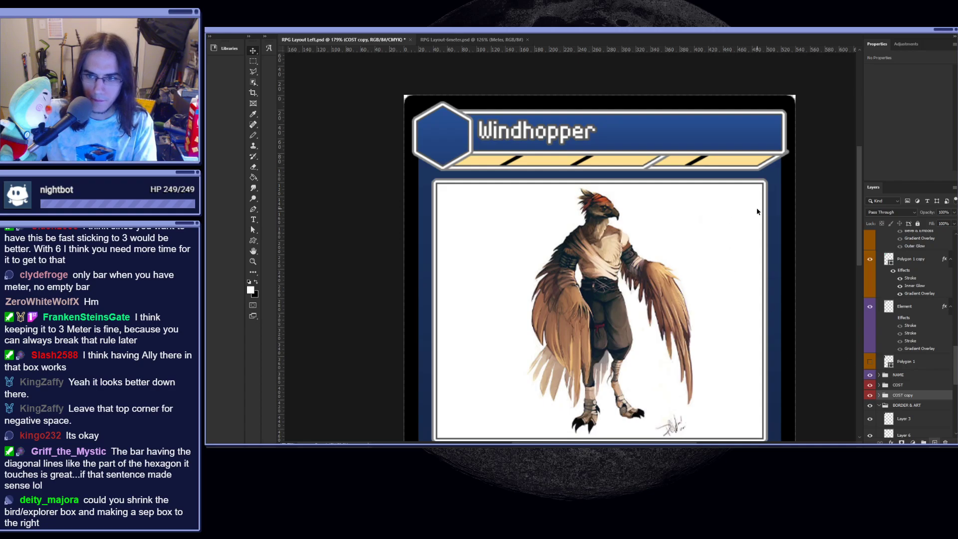
pyautogui.hotkey('ctrl', 't')
pyautogui.moveTo(719, 161); pyautogui.dragTo(741, 164)
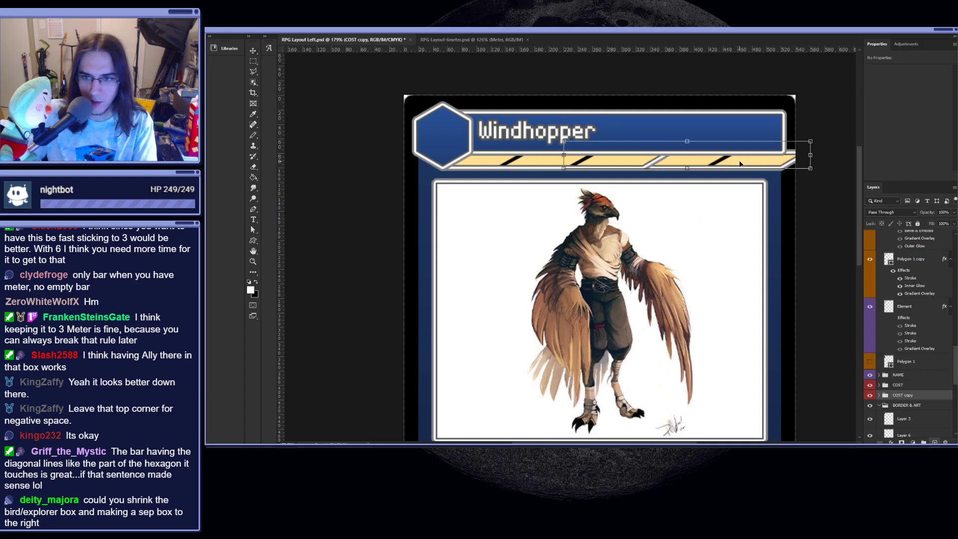
pyautogui.press('Return')
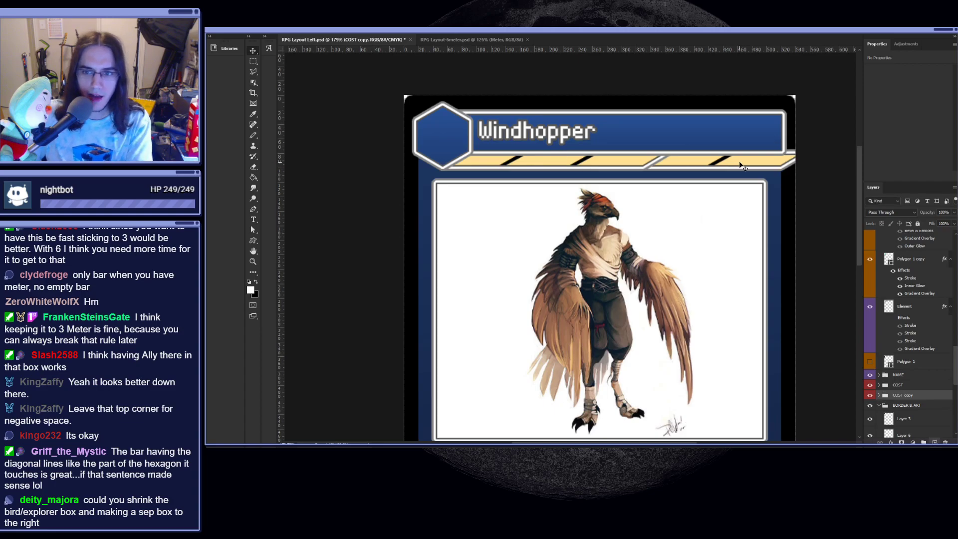
# - Undo the shifting and restacking of the COST group copy
pyautogui.hotkey('ctrl', 'z')
pyautogui.hotkey('ctrl', ']')
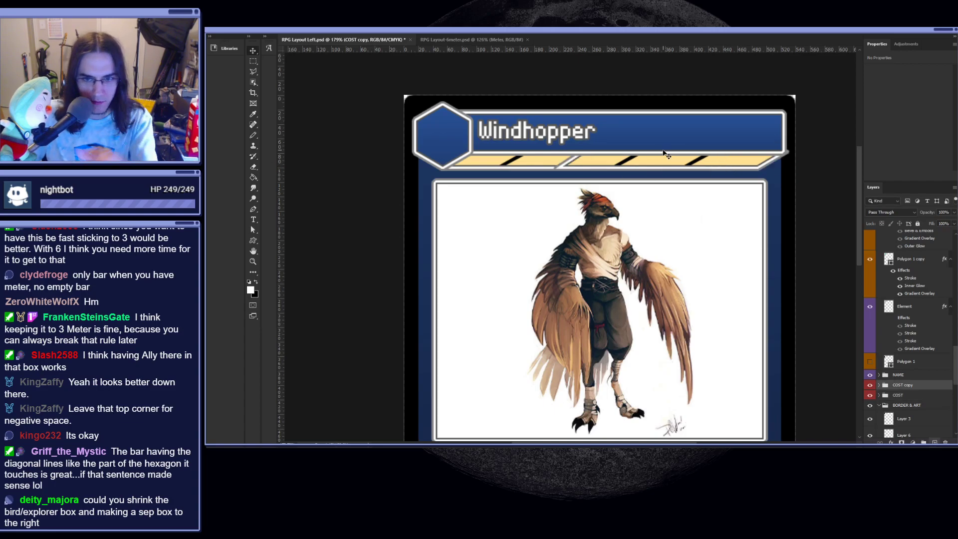
pyautogui.hotkey('ctrl', 'z')
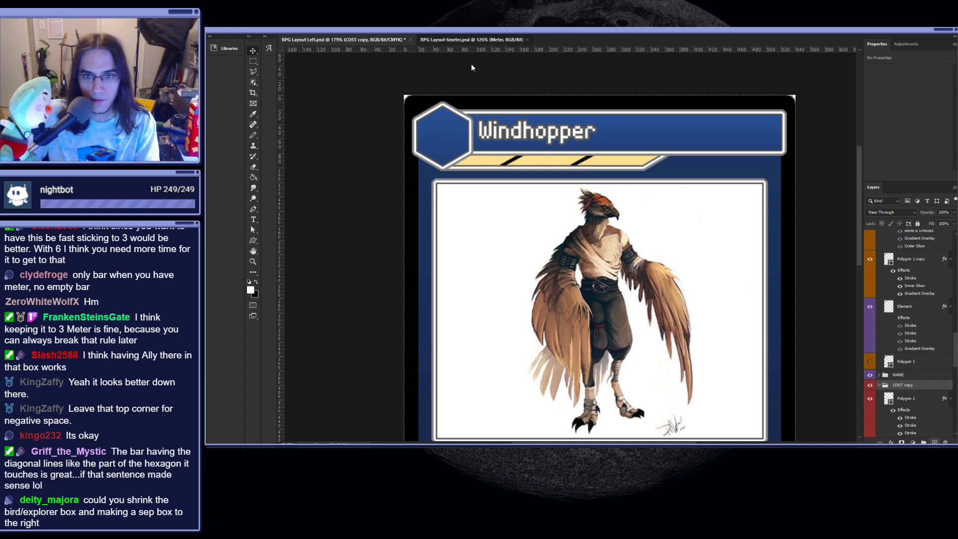
# - Examine the six-meter layout's full-width bar again and review the whole RPG Layout Left.psd card with its short bar
pyautogui.click(469, 40)
pyautogui.scroll(3, 619, 67)
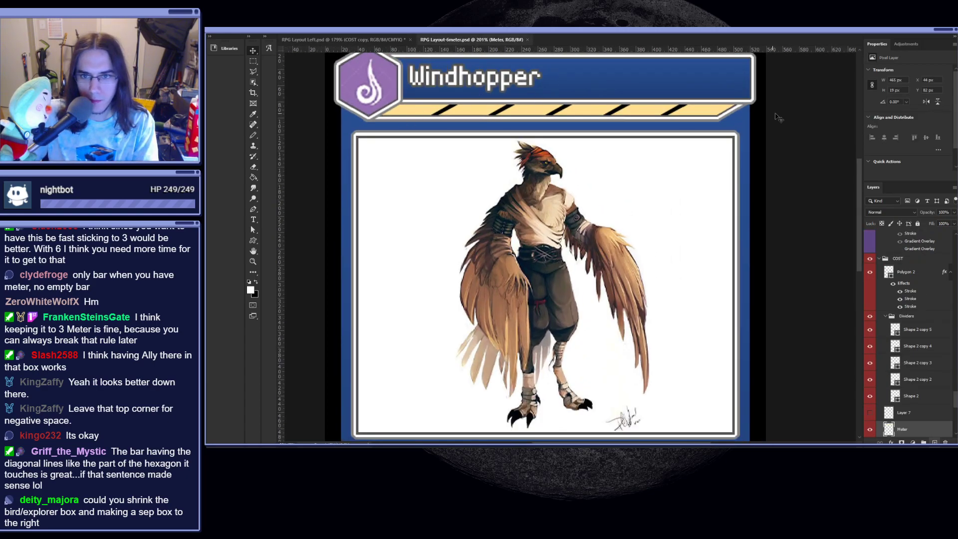
pyautogui.click(354, 40)
pyautogui.scroll(-2, 648, 173)
pyautogui.scroll(-1, 578, 248)
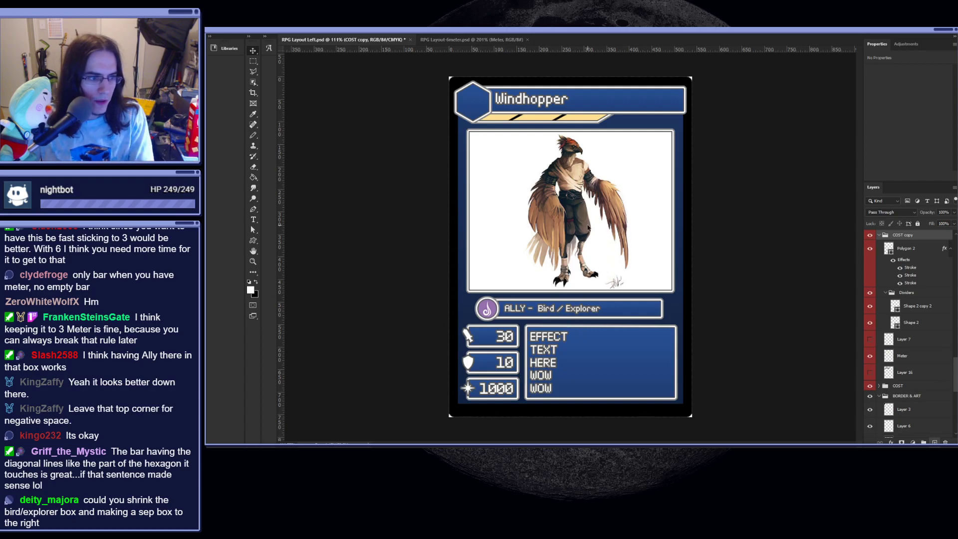
pyautogui.scroll(4, 611, 139)
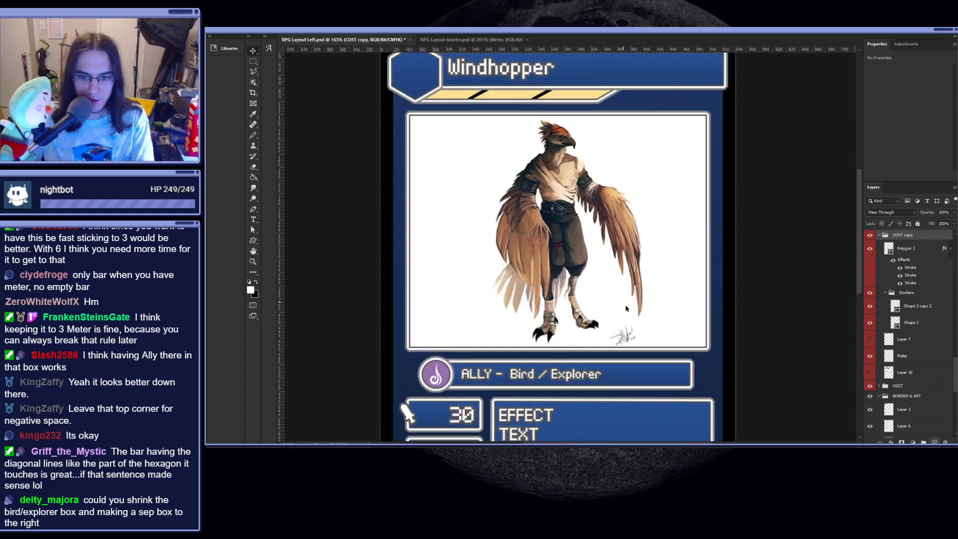
pyautogui.scroll(-2, 584, 379)
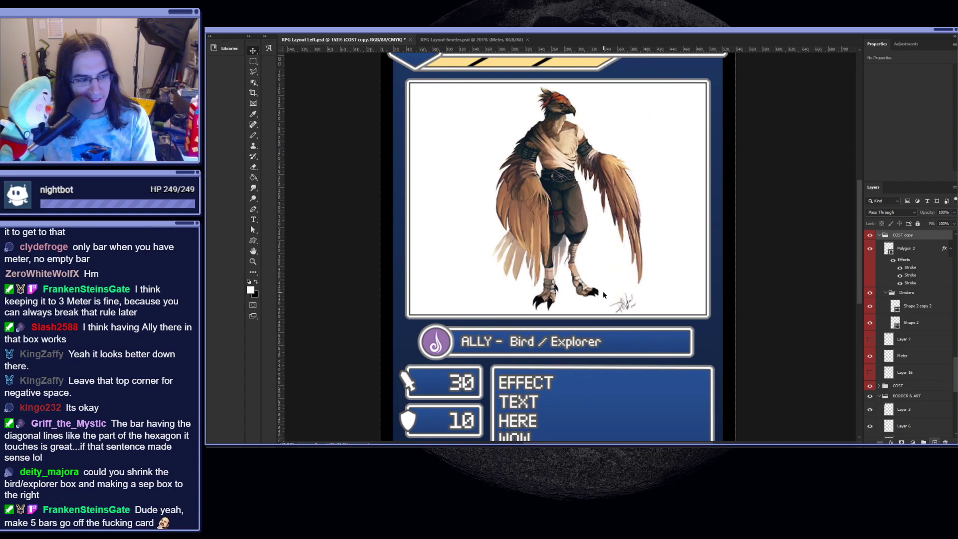
# - Try shifting the COST group right so the meter bar runs past the card's edge, and undo the move
pyautogui.scroll(-4, 603, 292)
pyautogui.scroll(2, 577, 131)
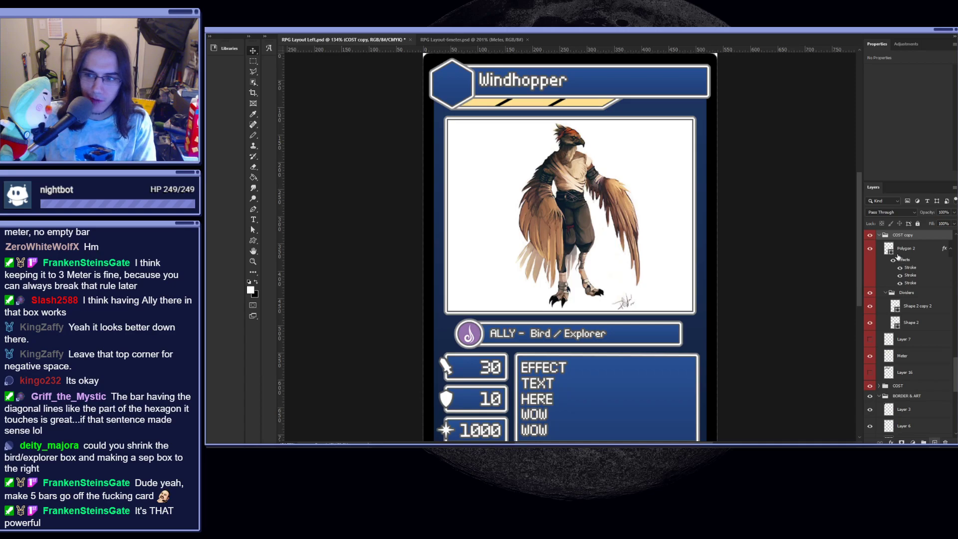
pyautogui.click(879, 235)
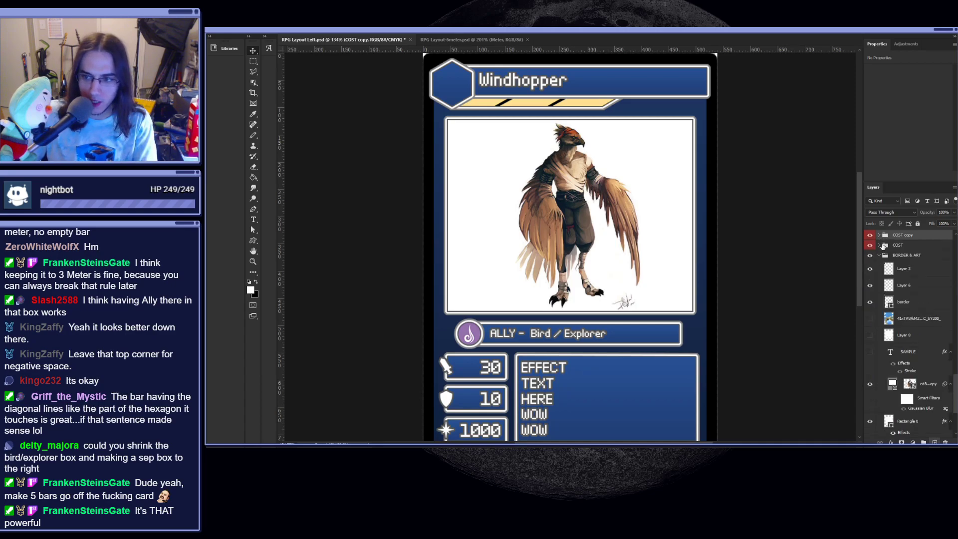
pyautogui.click(898, 245)
pyautogui.press('v')
pyautogui.moveTo(552, 105); pyautogui.dragTo(699, 110)
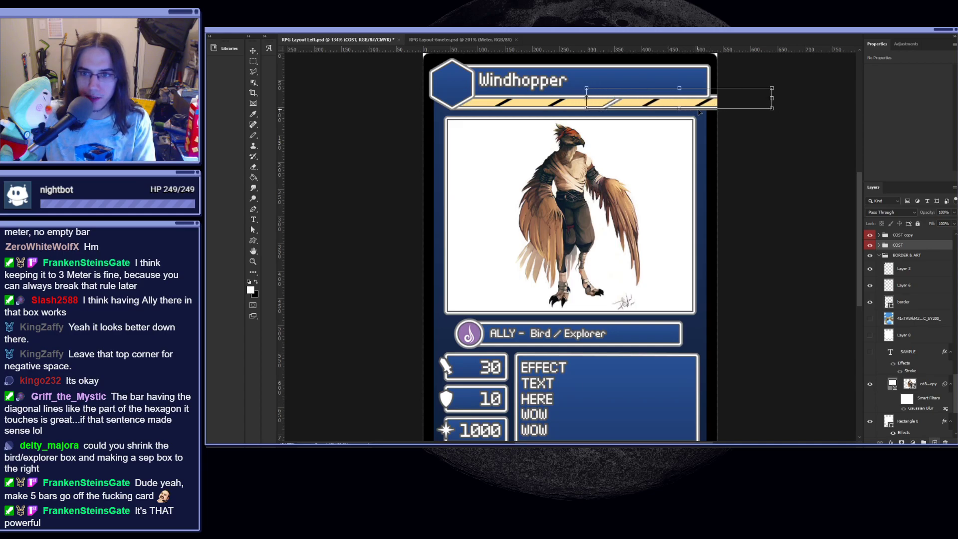
pyautogui.press('Return')
pyautogui.hotkey('ctrl', 'z')
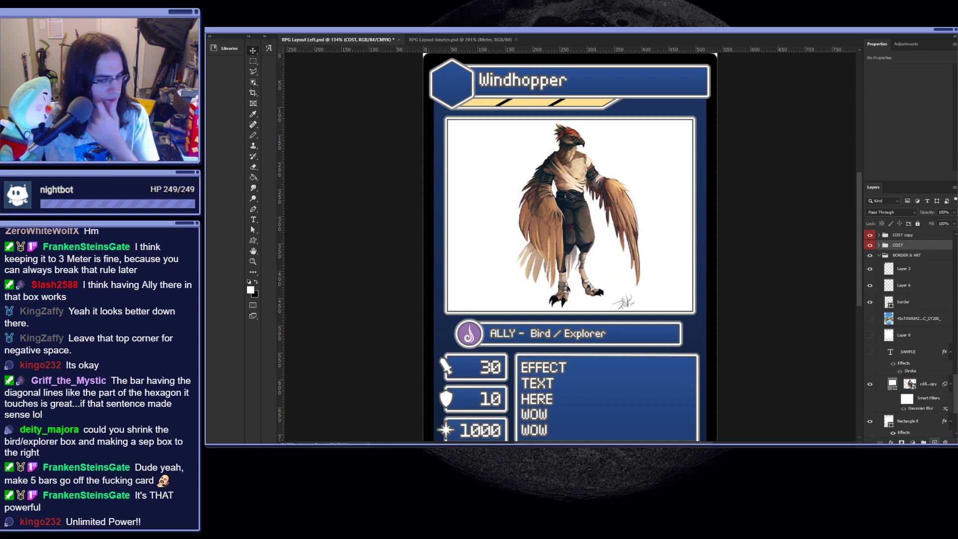
# - Try clearing the placeholder text from the effect box to view the card without it, and restore the text
pyautogui.scroll(-2, 474, 357)
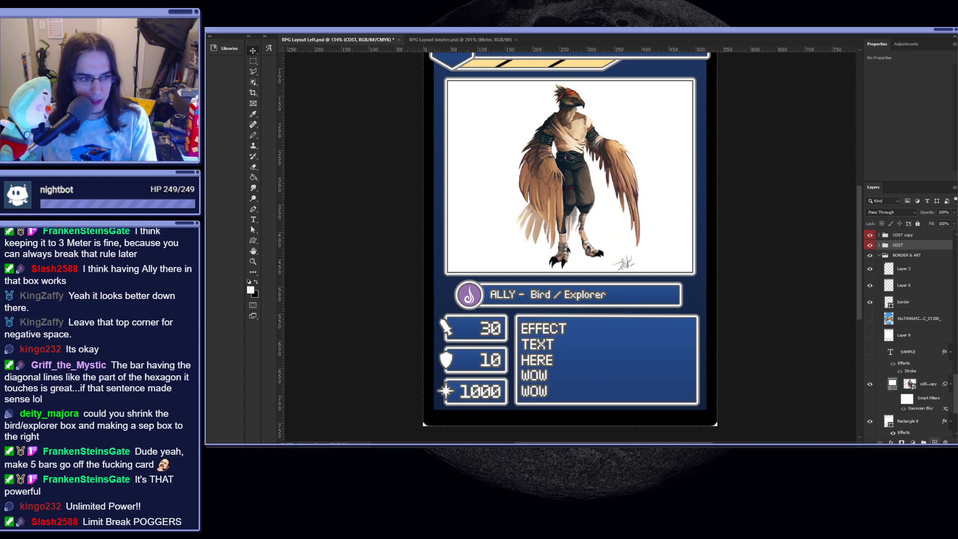
pyautogui.scroll(2, 630, 311)
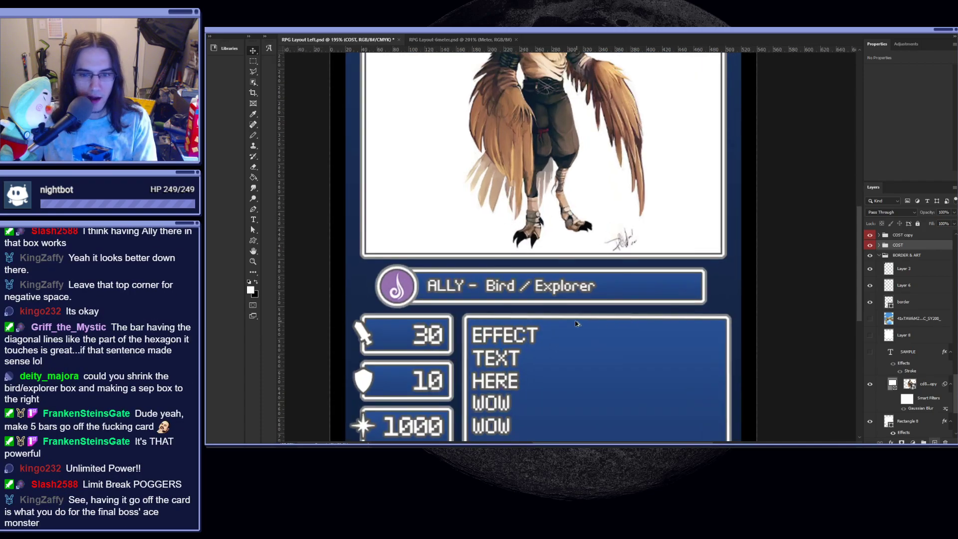
pyautogui.hotkey('ctrl', '0')
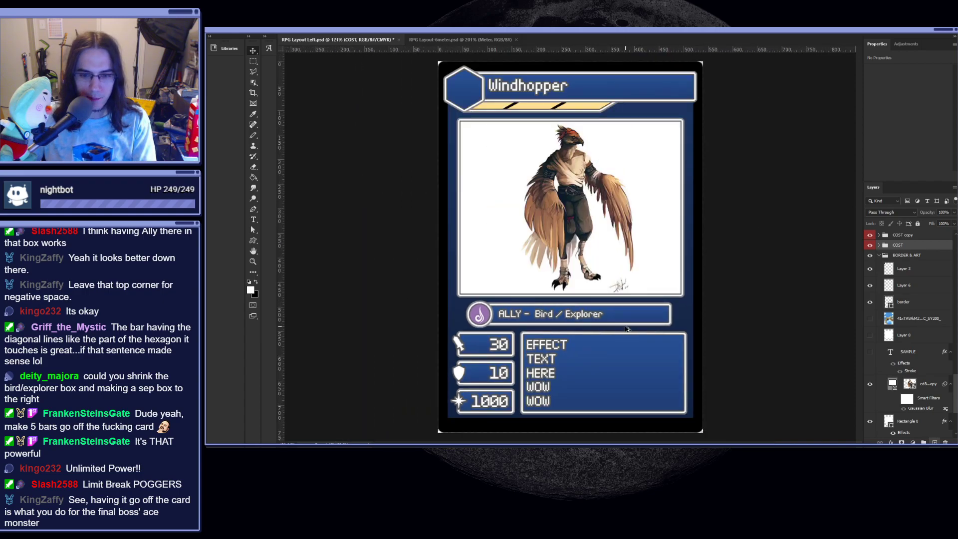
pyautogui.scroll(1, 626, 329)
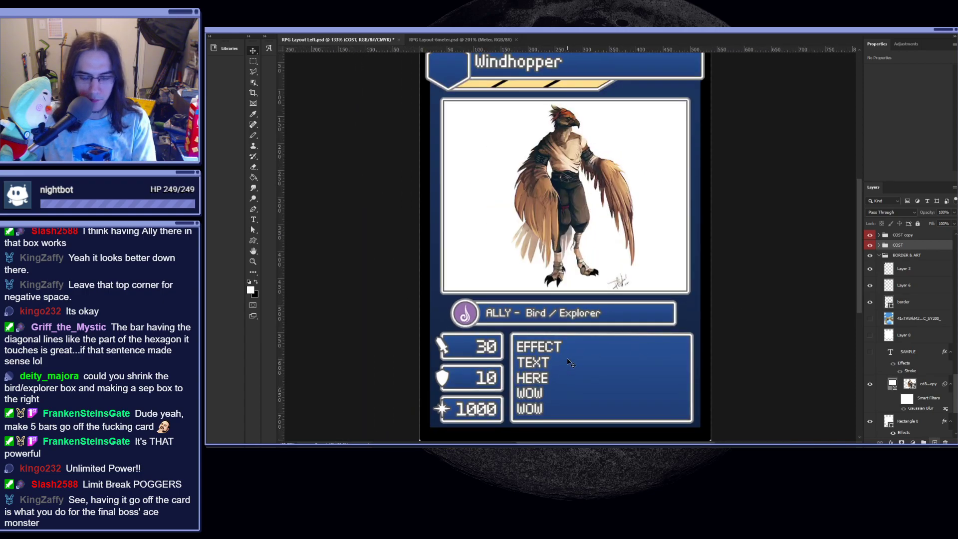
pyautogui.click(532, 408)
pyautogui.doubleClick(532, 409)
pyautogui.hotkey('ctrl', 'a')
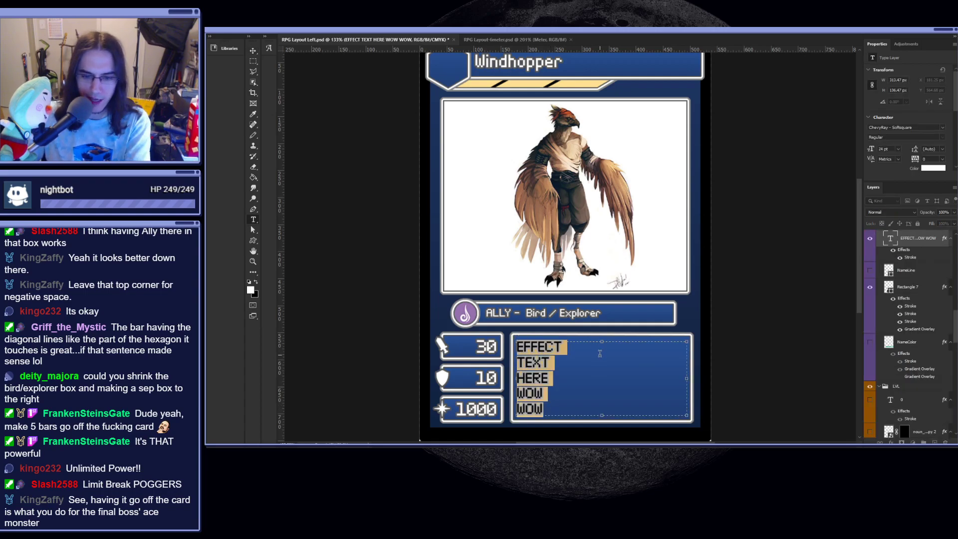
pyautogui.press('BackSpace')
pyautogui.press('Escape')
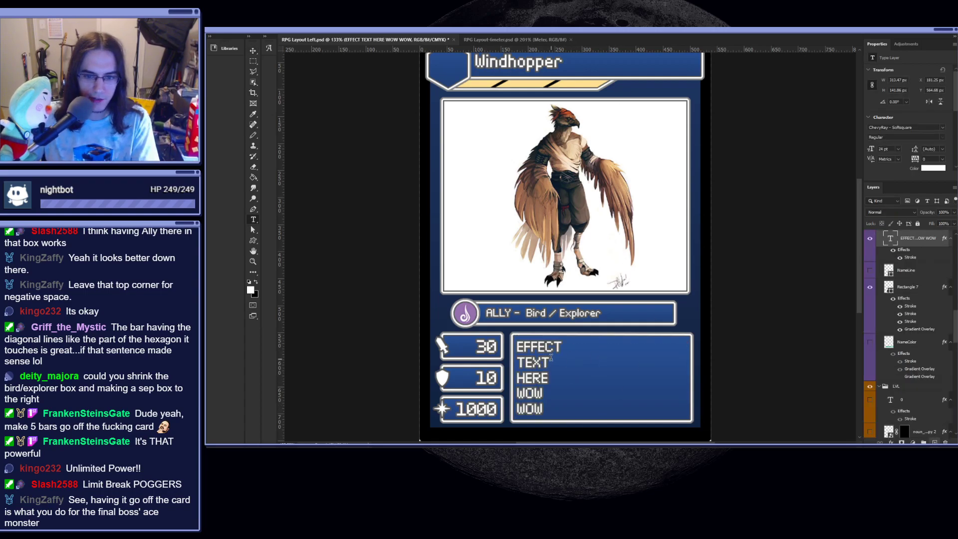
pyautogui.click(543, 391)
pyautogui.hotkey('ctrl', 'a')
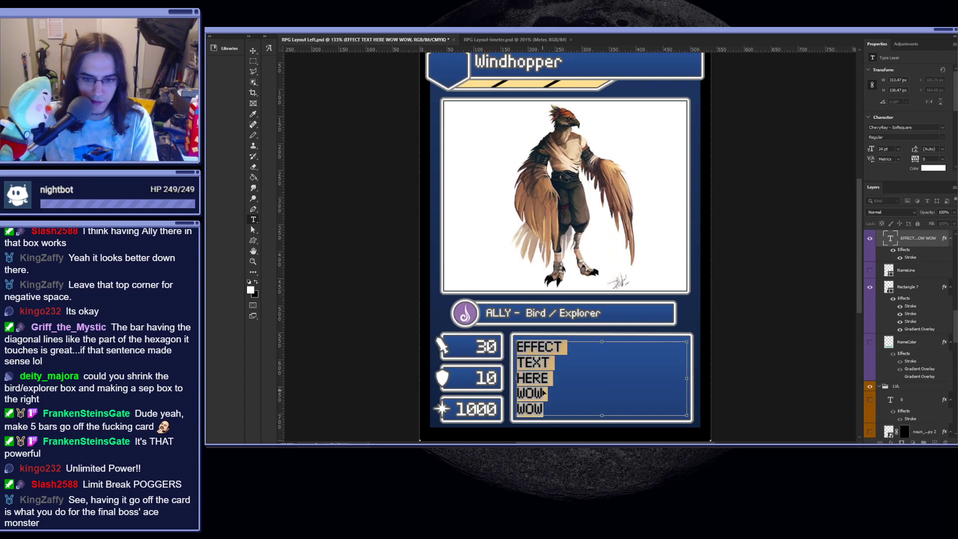
pyautogui.press('BackSpace')
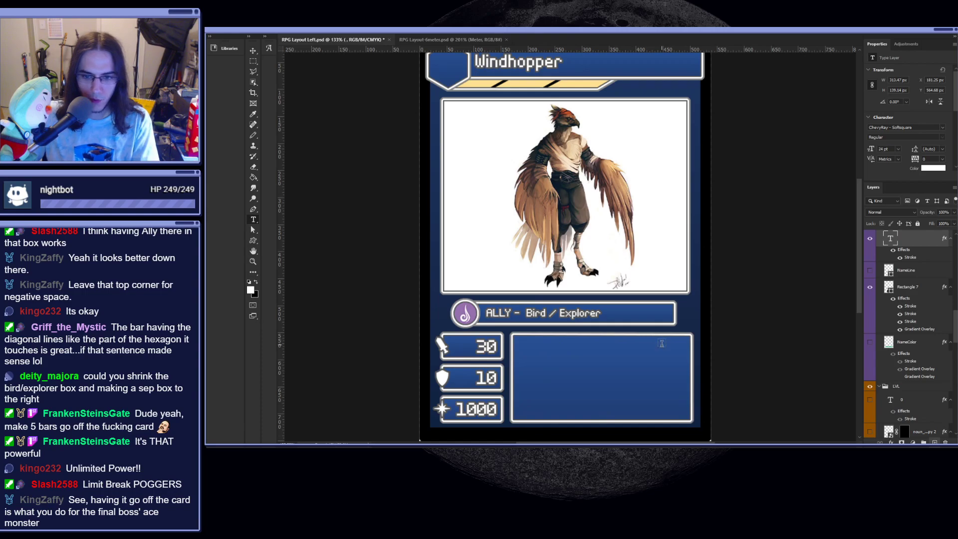
pyautogui.scroll(-5, 660, 340)
pyautogui.scroll(4, 661, 376)
pyautogui.hotkey('ctrl', 'z')
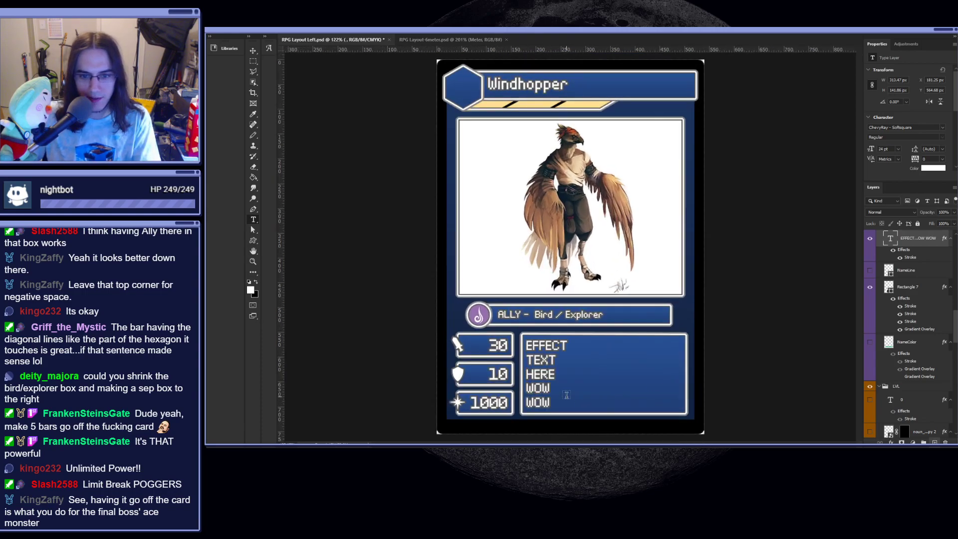
# - Replace the effect box text with the words EFFECT, TEXT, GO, HERE and WOW, each on its own line
pyautogui.hotkey('ctrl', 'a')
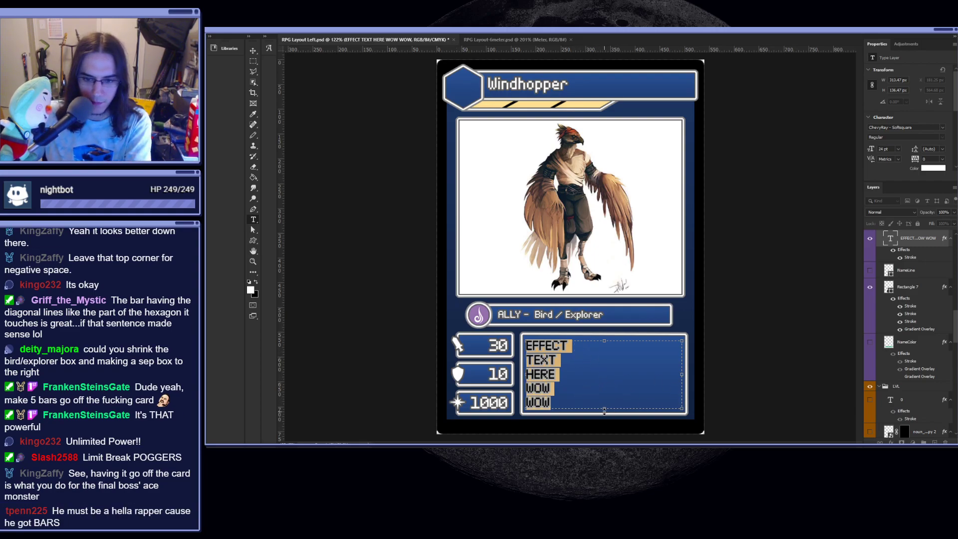
pyautogui.press('BackSpace')
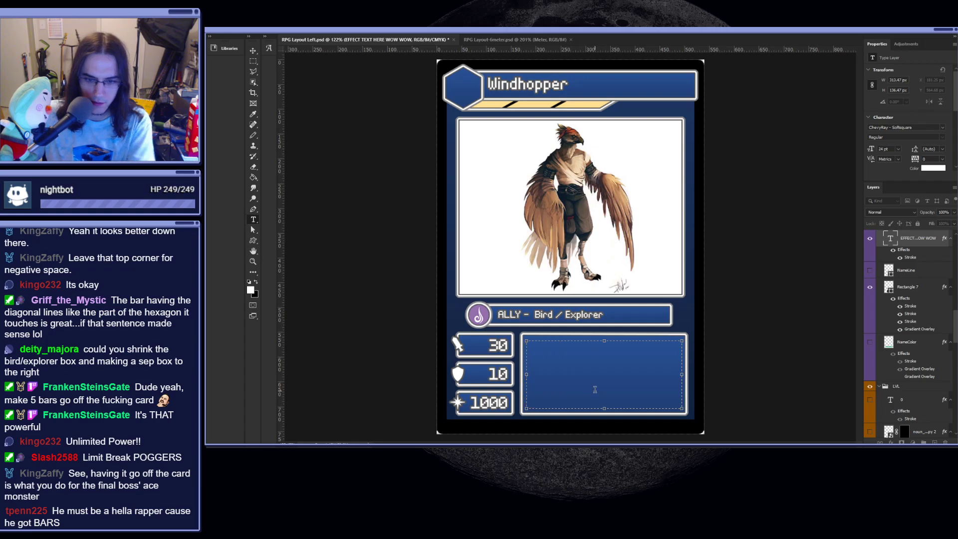
pyautogui.write('EFFECT')
pyautogui.press('Return')
pyautogui.write('TEXT')
pyautogui.press('Return')
pyautogui.write('GO')
pyautogui.press('Return')
pyautogui.write('HERE')
pyautogui.press('Return')
pyautogui.write('PL')
pyautogui.press('BackSpace')
pyautogui.press('BackSpace')
pyautogui.write('WOW')
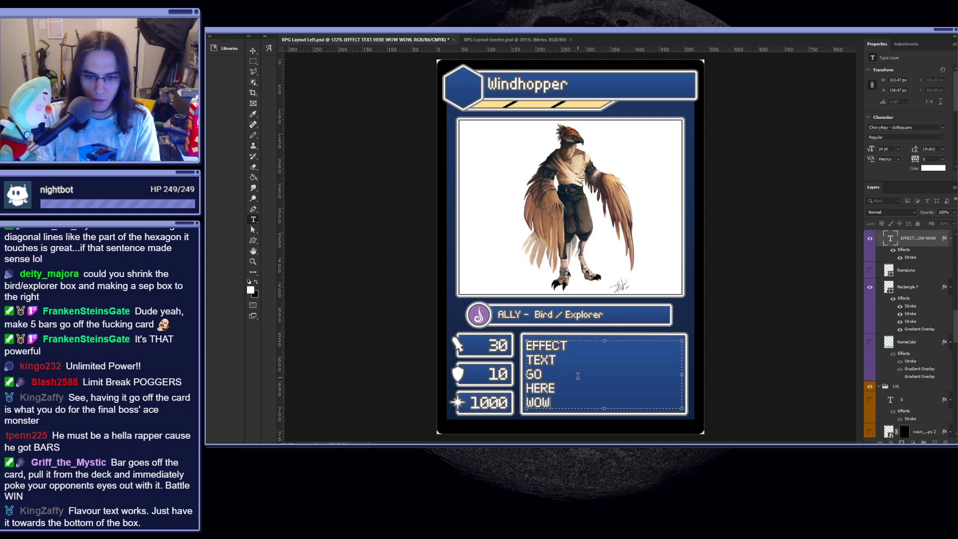
pyautogui.hotkey('ctrl', 'Return')
pyautogui.press('v')
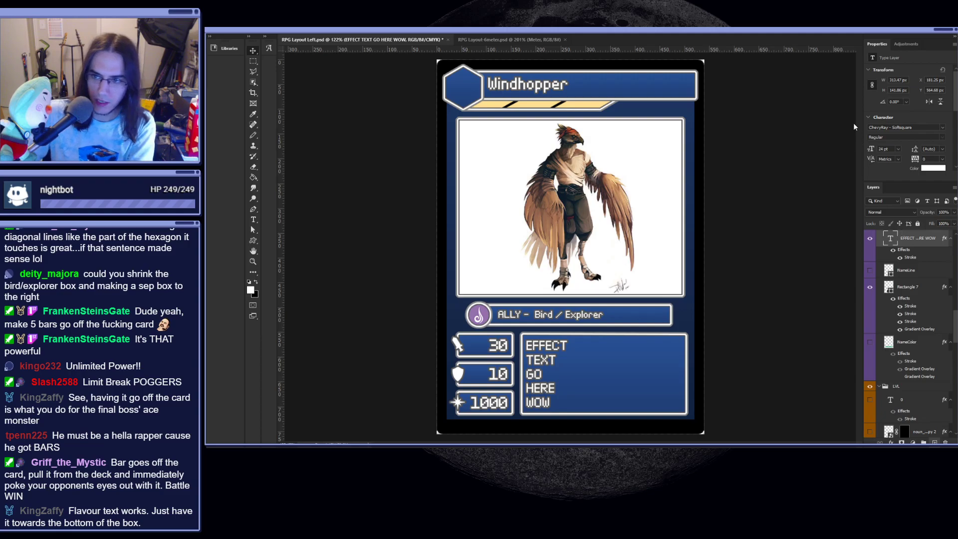
# - Duplicate the effect text layer, hide the original and right-align all of the copy's text
pyautogui.hotkey('ctrl', 'j')
pyautogui.press('t')
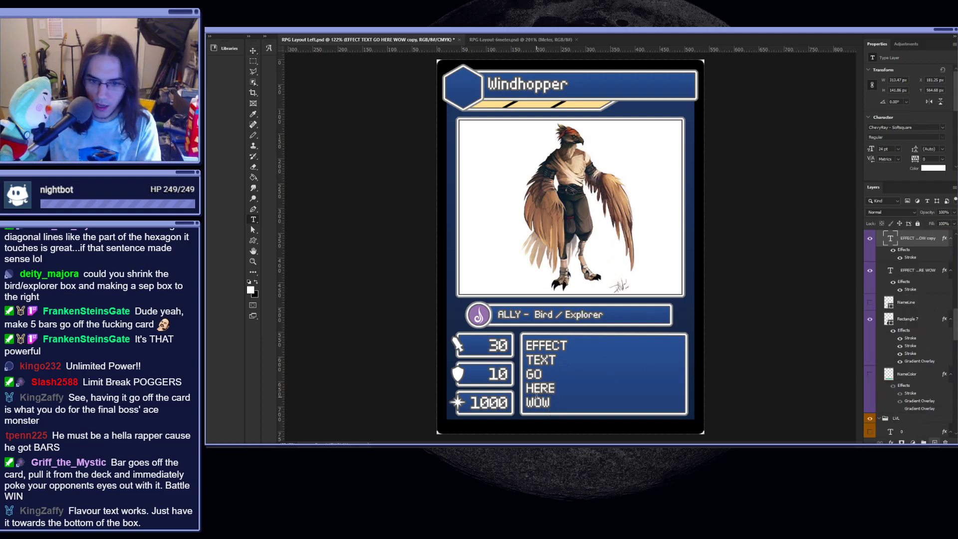
pyautogui.click(868, 272)
pyautogui.click(536, 389)
pyautogui.hotkey('ctrl', 'a')
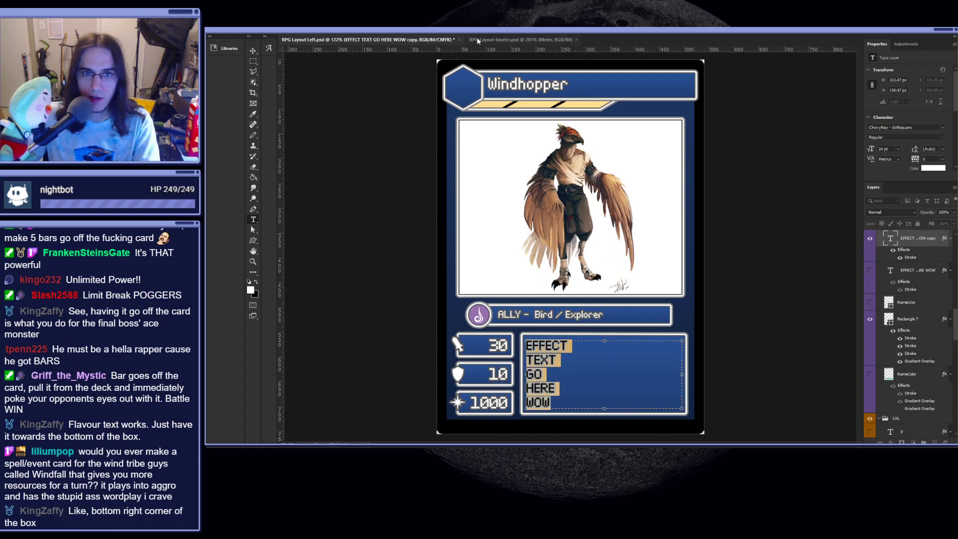
pyautogui.hotkey('ctrl', 'shift', 'r')
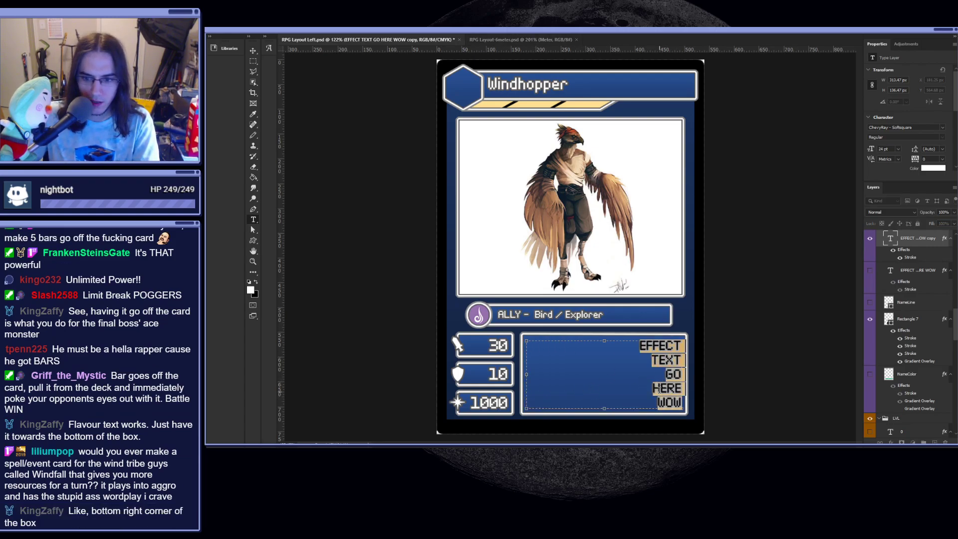
pyautogui.click(660, 390)
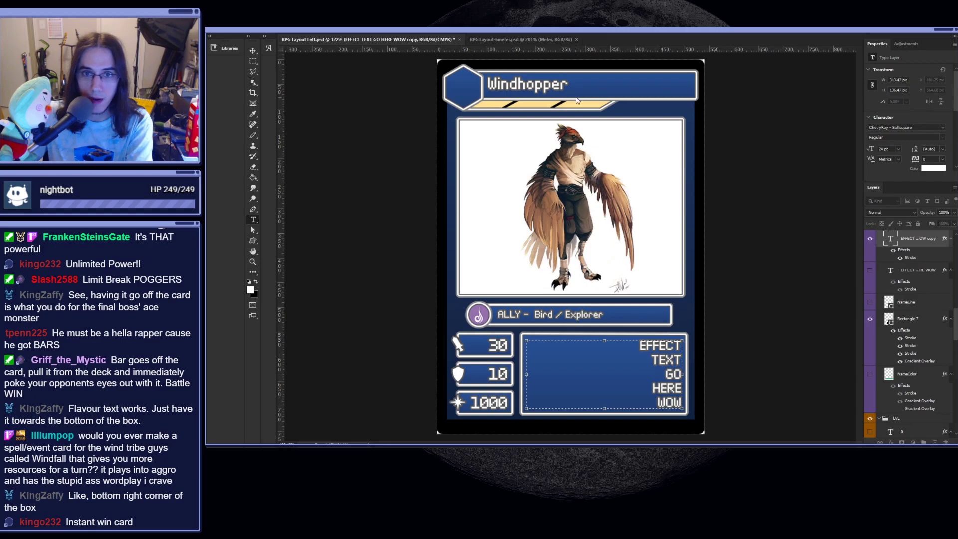
pyautogui.hotkey('ctrl', 'a')
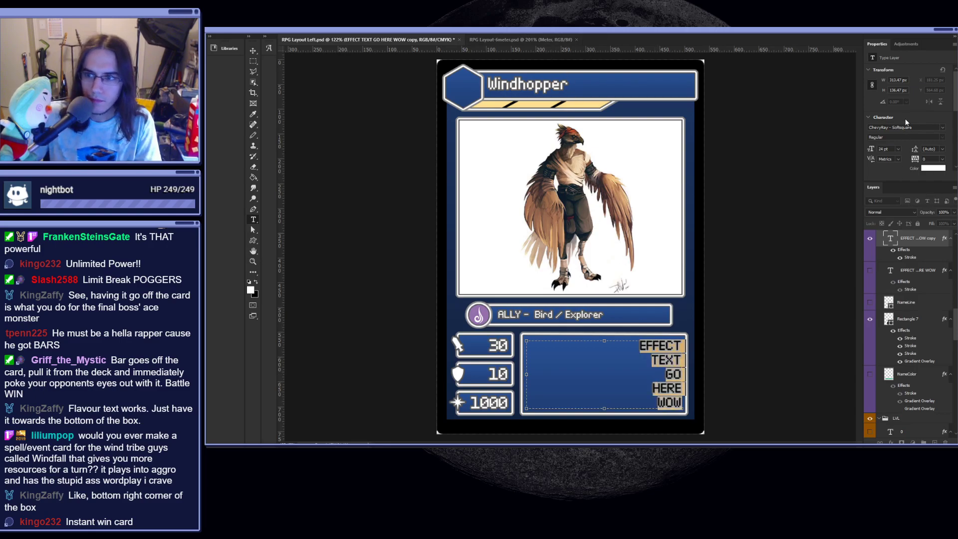
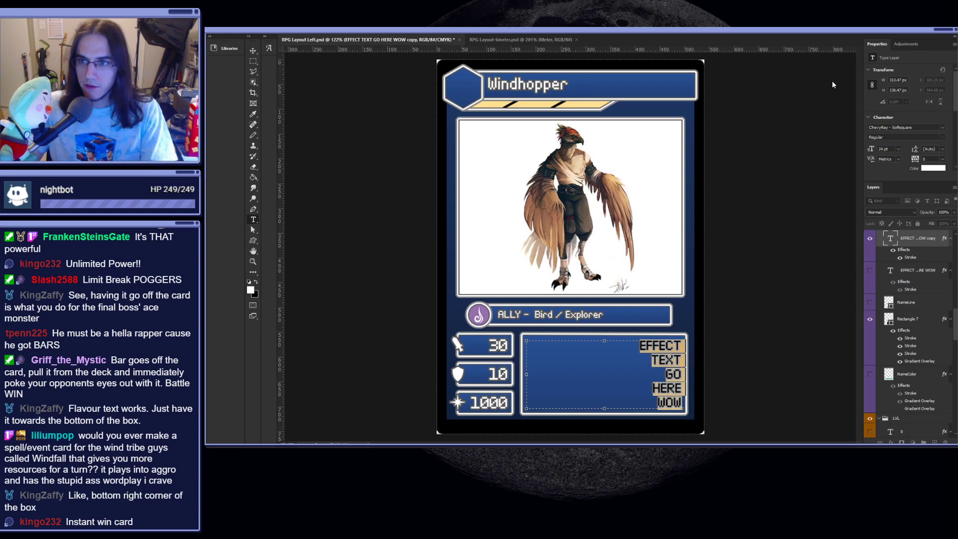
# - Clear the words from the copied text layer and write "Flavor town flavor here!!!" on the effect box's lowest line
pyautogui.click(665, 394)
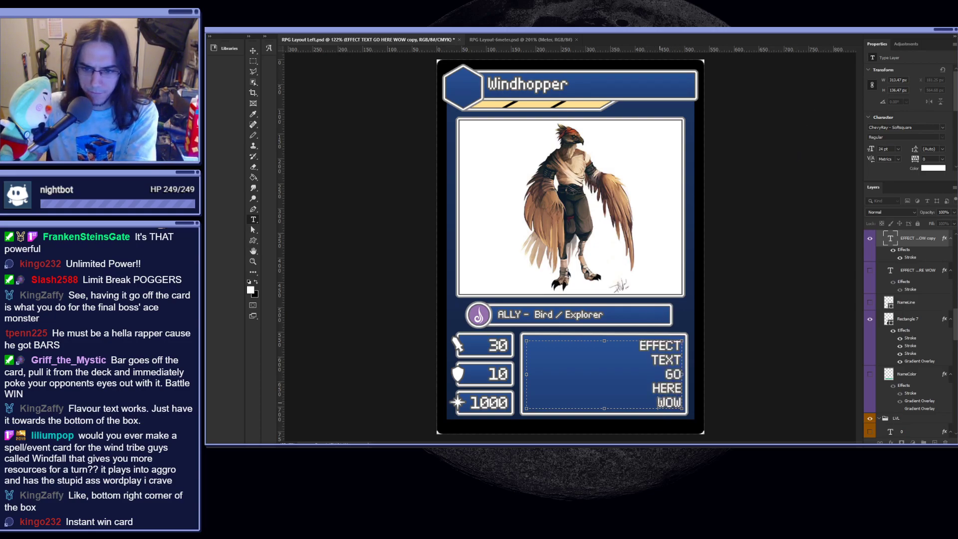
pyautogui.moveTo(660, 402); pyautogui.dragTo(676, 341)
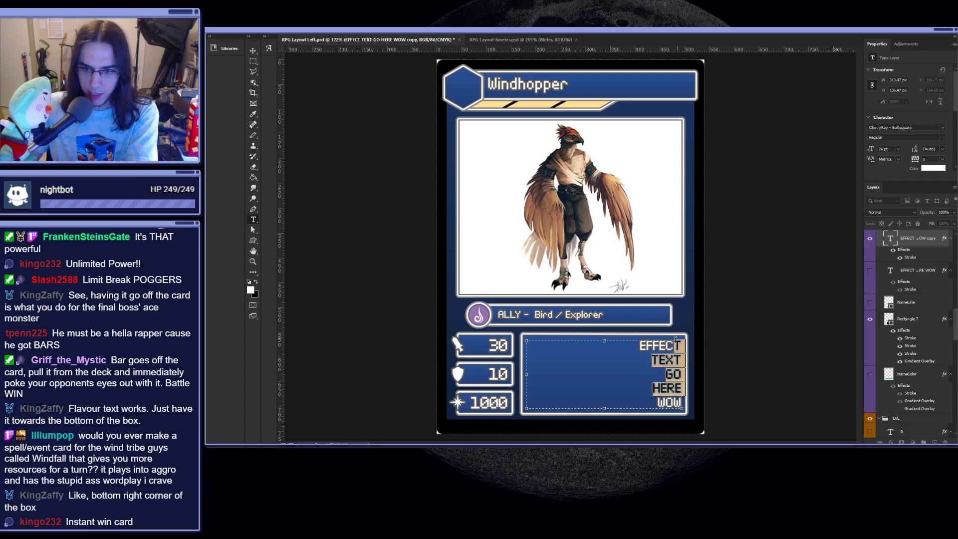
pyautogui.press('BackSpace')
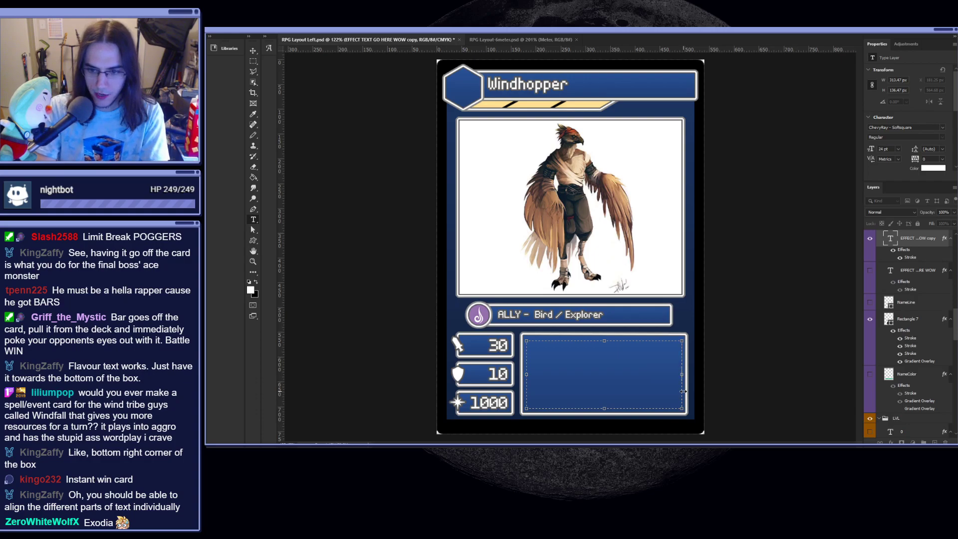
pyautogui.write('A')
pyautogui.press('BackSpace')
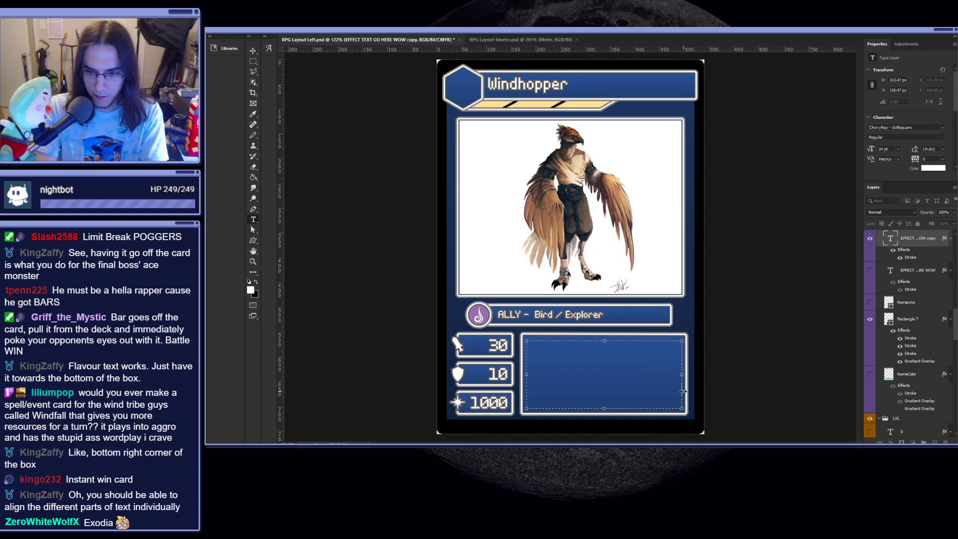
pyautogui.write('A')
pyautogui.press('BackSpace')
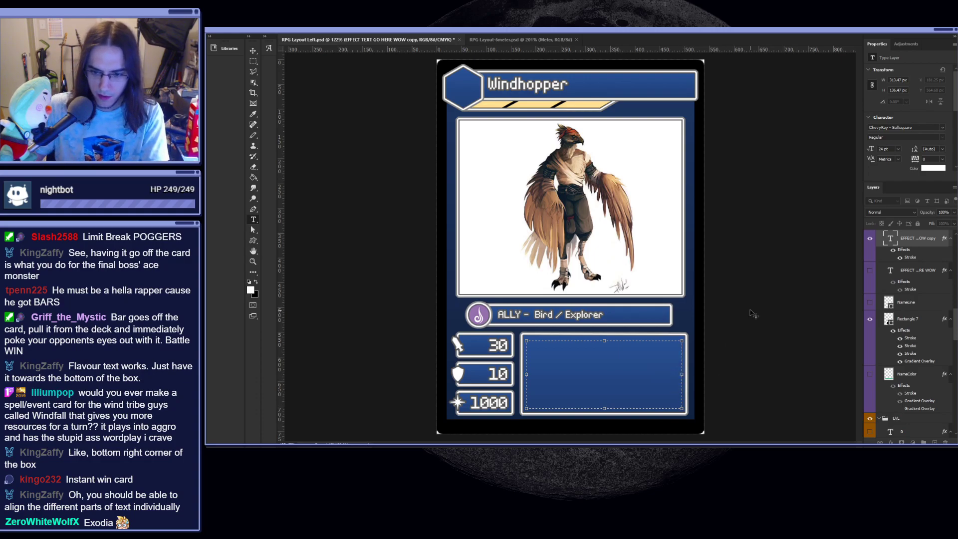
pyautogui.write('Fla')
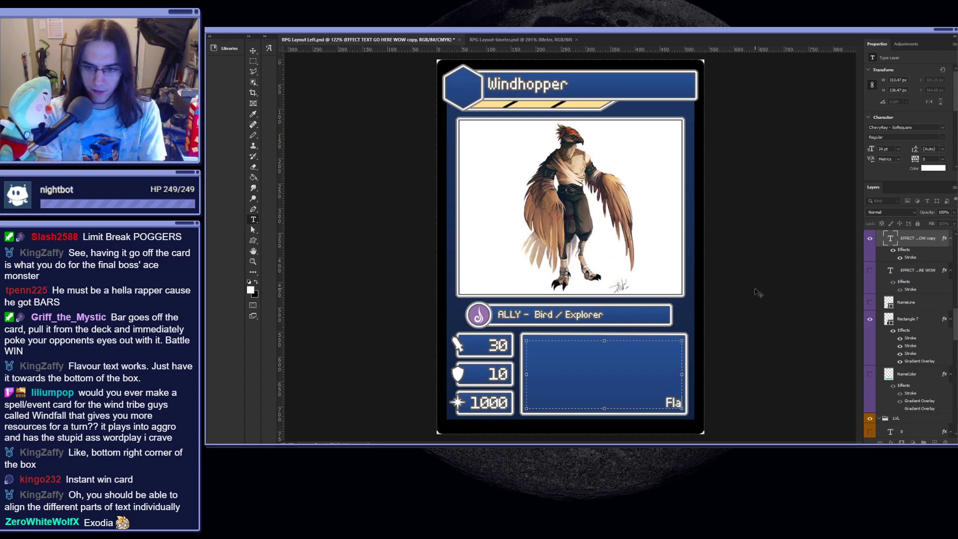
pyautogui.write('vor to')
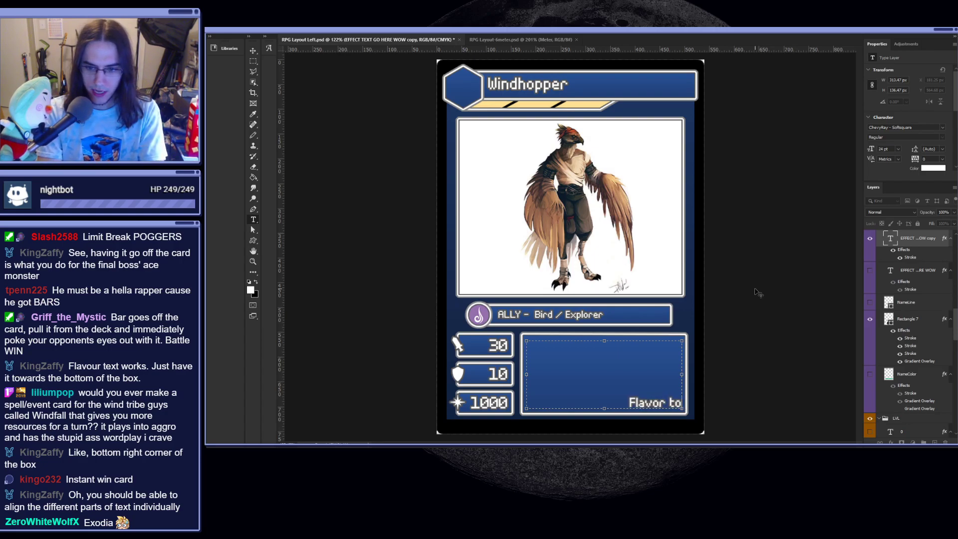
pyautogui.write('wn flavor here!!!')
pyautogui.hotkey('ctrl', 'Return')
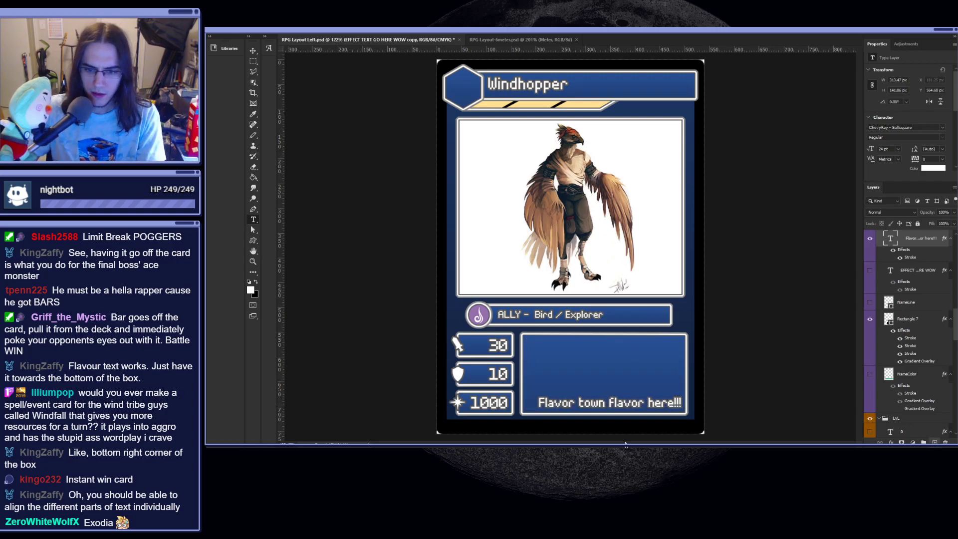
# - Try the ChevyRay - Stapler font on the flavor text and return to ChevyRay - Softsquare
pyautogui.scroll(2, 622, 405)
pyautogui.scroll(-1, 621, 406)
pyautogui.click(619, 380)
pyautogui.hotkey('ctrl', 'a')
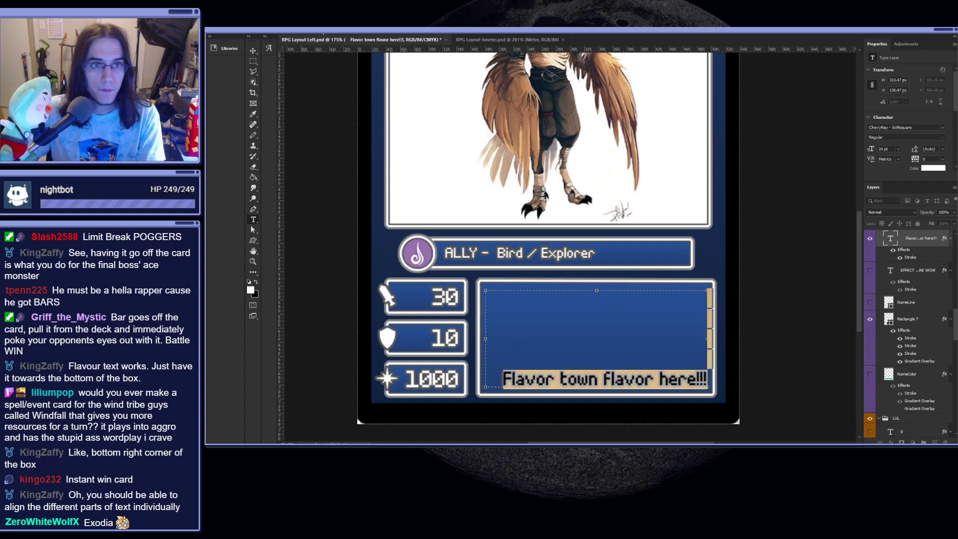
pyautogui.click(322, 29)
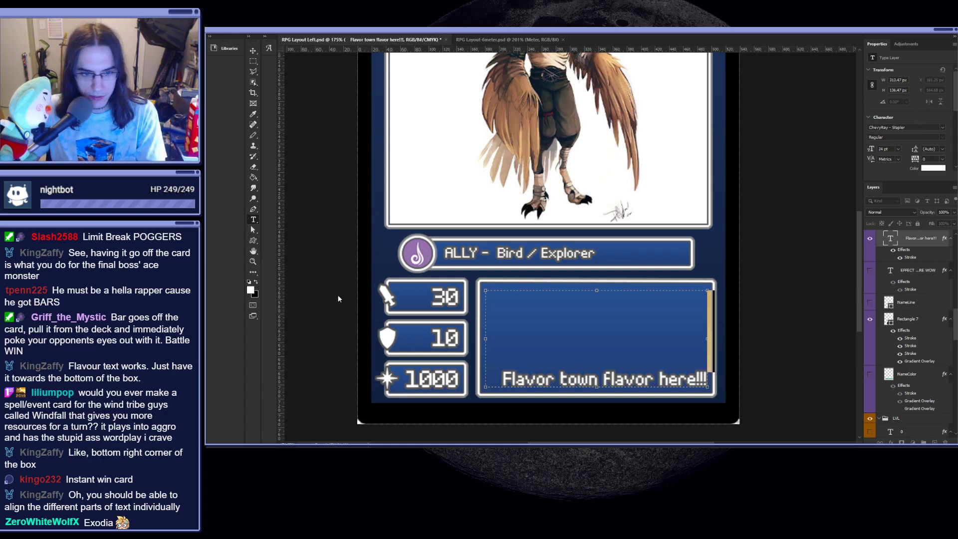
pyautogui.click(332, 276)
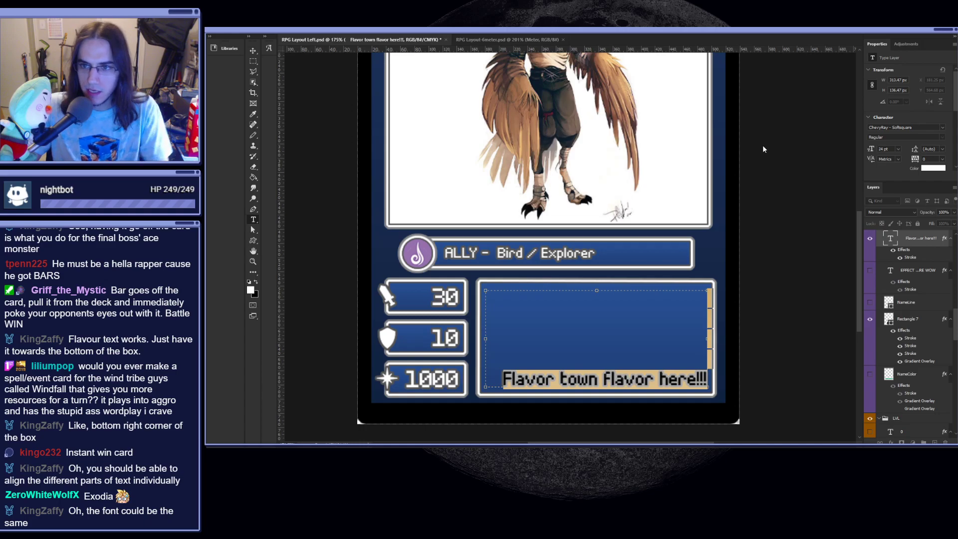
# - Apply faux italic to the flavor text and keep the whole line selected
pyautogui.hotkey('ctrl', 'shift', 'i')
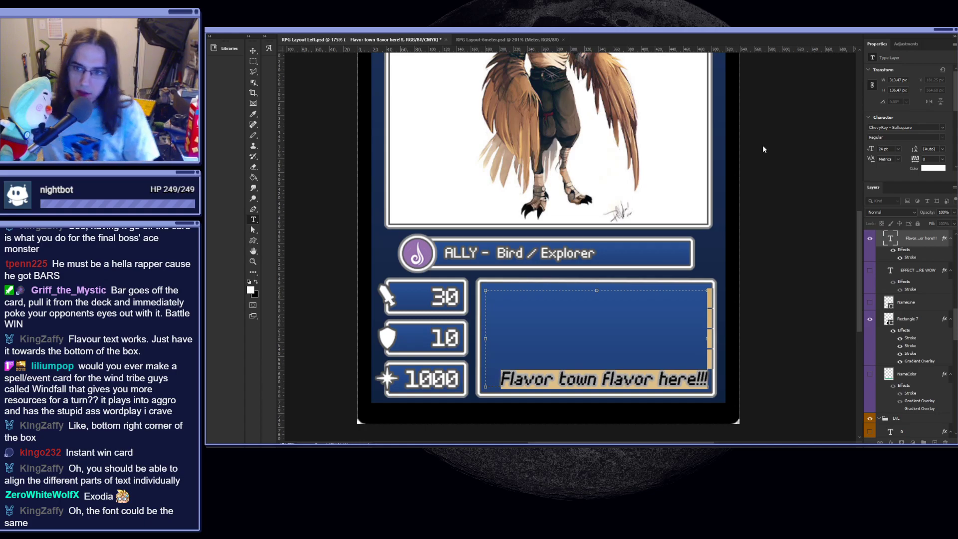
pyautogui.click(601, 329)
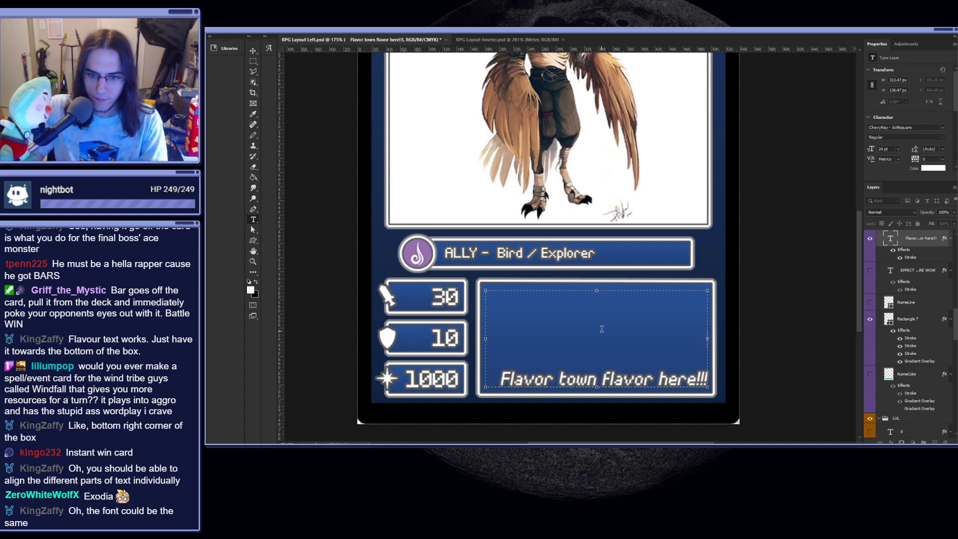
pyautogui.hotkey('ctrl', 'a')
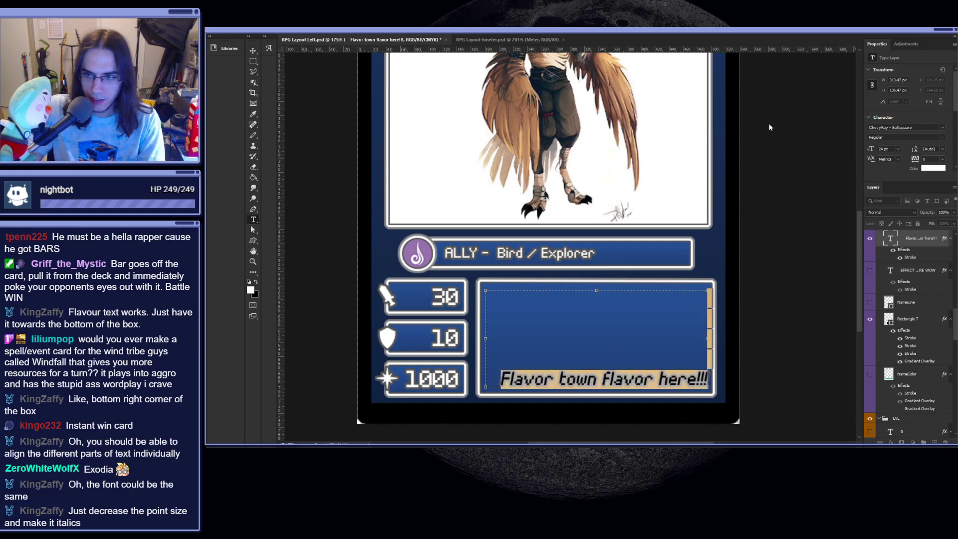
# - Turn off faux italic on the selected flavor text and try the subscript style
pyautogui.hotkey('ctrl', 'shift', 'i')
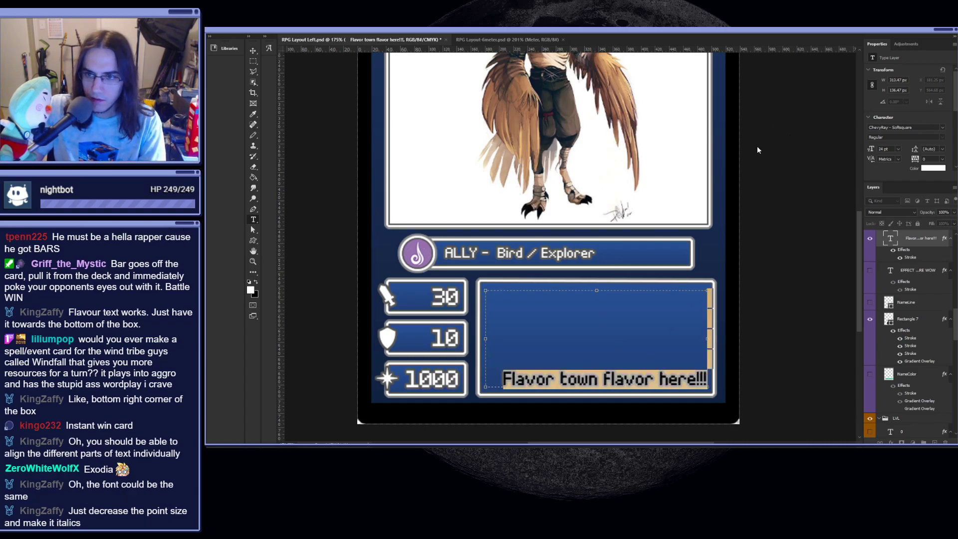
pyautogui.hotkey('ctrl', 'shift', '.')
pyautogui.hotkey('ctrl', 'shift', ',')
pyautogui.hotkey('ctrl', 'shift', '.')
pyautogui.hotkey('ctrl', 'shift', ',')
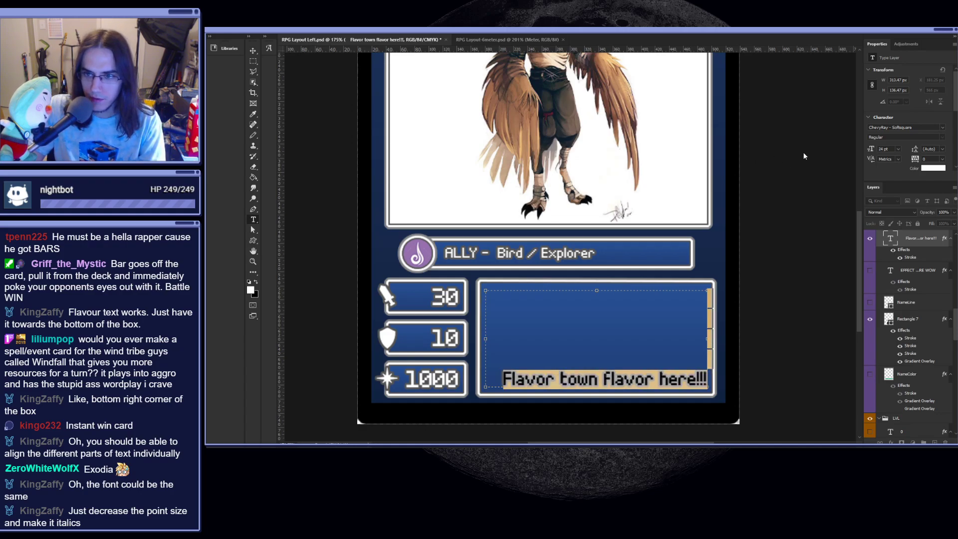
pyautogui.hotkey('ctrl', 'shift', ',')
pyautogui.hotkey('ctrl', 'shift', ',')
pyautogui.hotkey('ctrl', 'shift', ',')
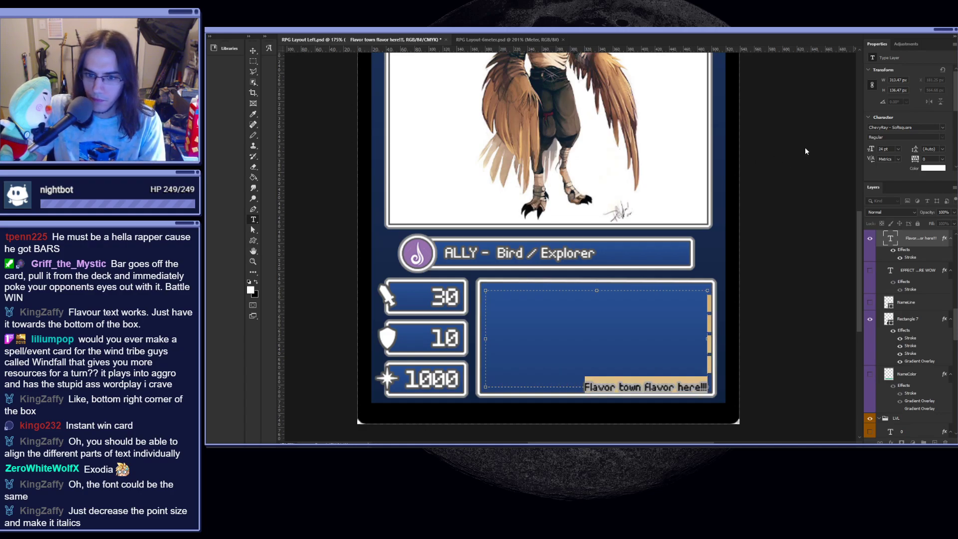
pyautogui.click(656, 302)
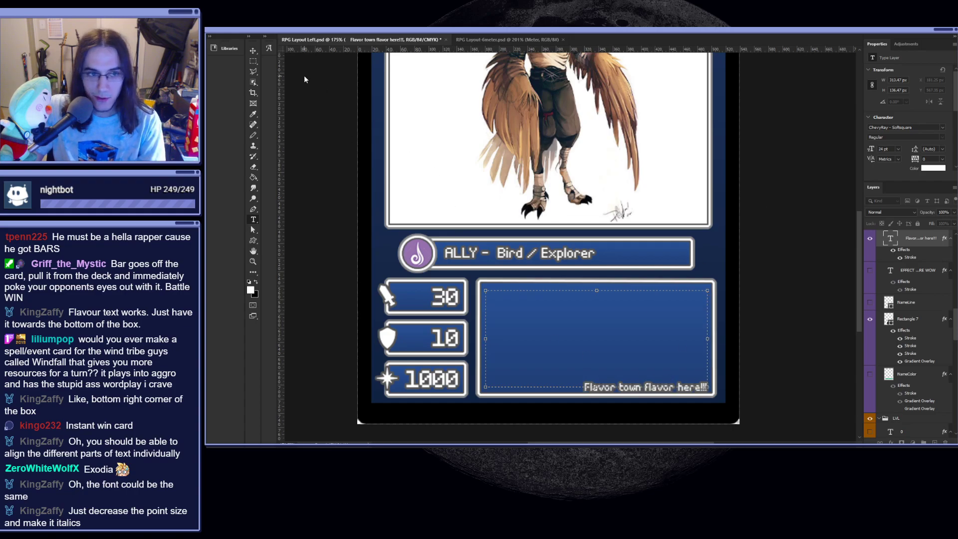
# - Select all the flavor text and try the superscript and small caps styles in place of subscript
pyautogui.hotkey('ctrl', 'a')
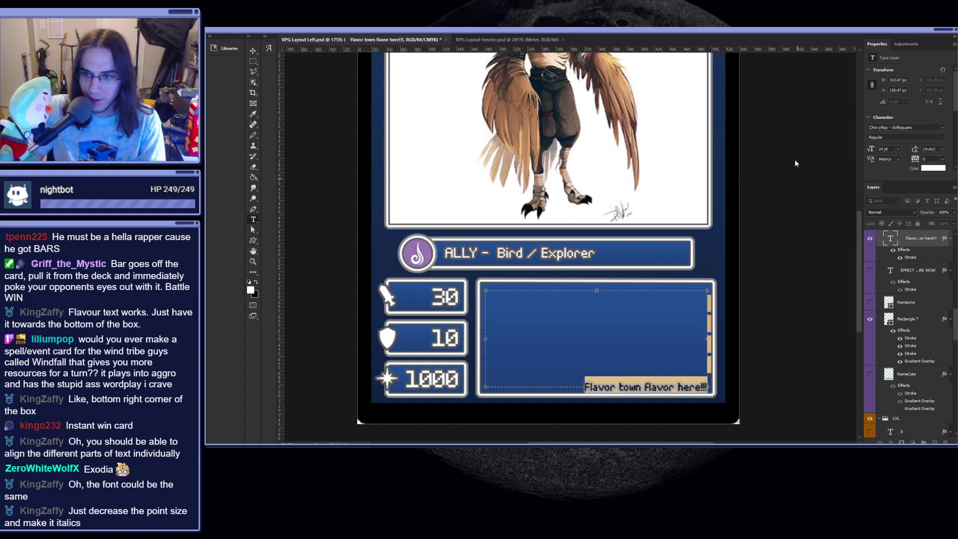
pyautogui.click(804, 148)
pyautogui.click(795, 146)
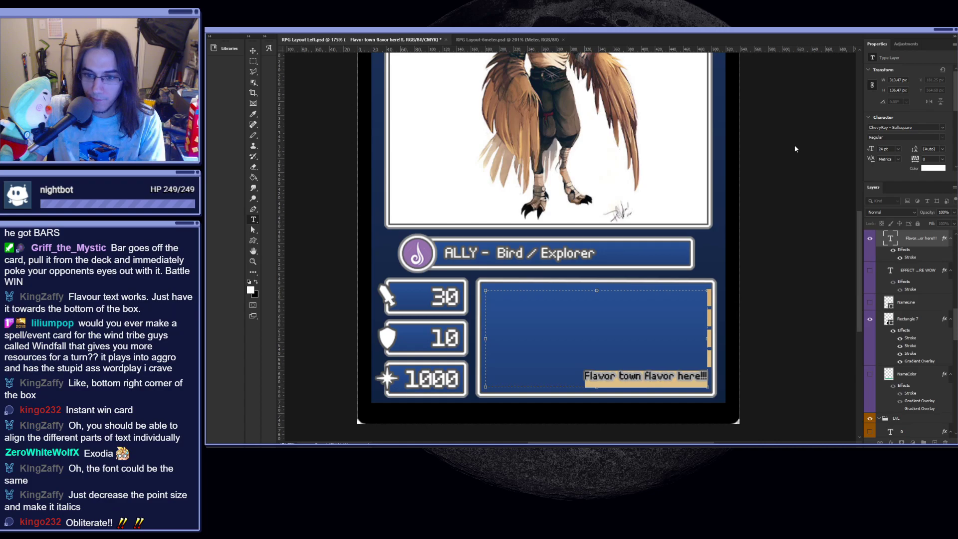
pyautogui.click(794, 145)
pyautogui.click(782, 149)
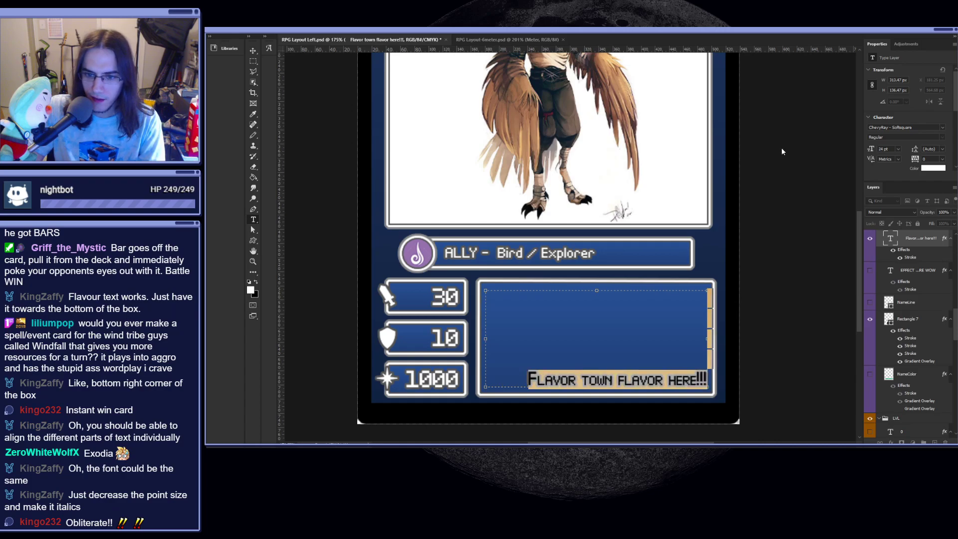
pyautogui.click(781, 148)
# - Try strikethrough on the flavor text, then remove it again
pyautogui.click(776, 148)
pyautogui.hotkey('ctrl', 'shift', 'k')
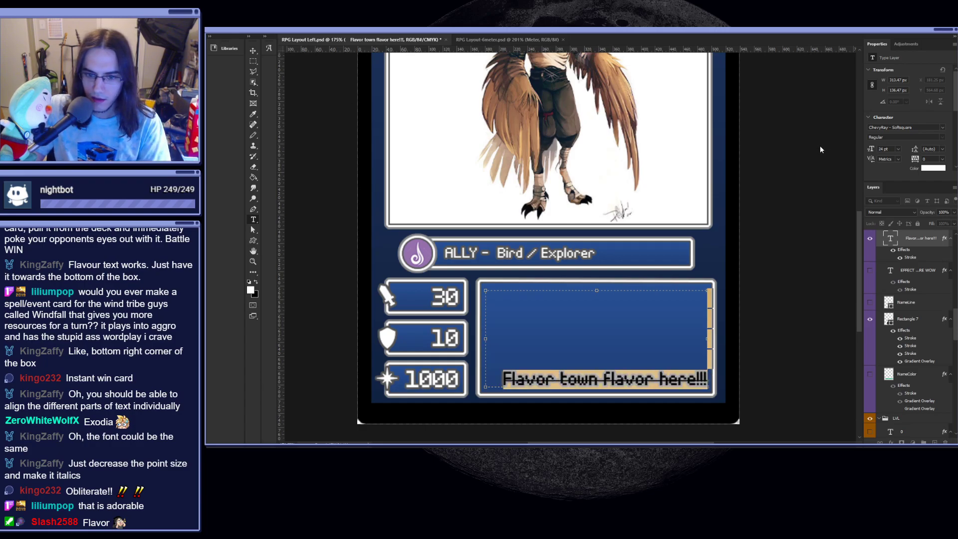
pyautogui.hotkey('ctrl', 'shift', 'i')
pyautogui.click(767, 146)
pyautogui.click(754, 146)
pyautogui.click(754, 146)
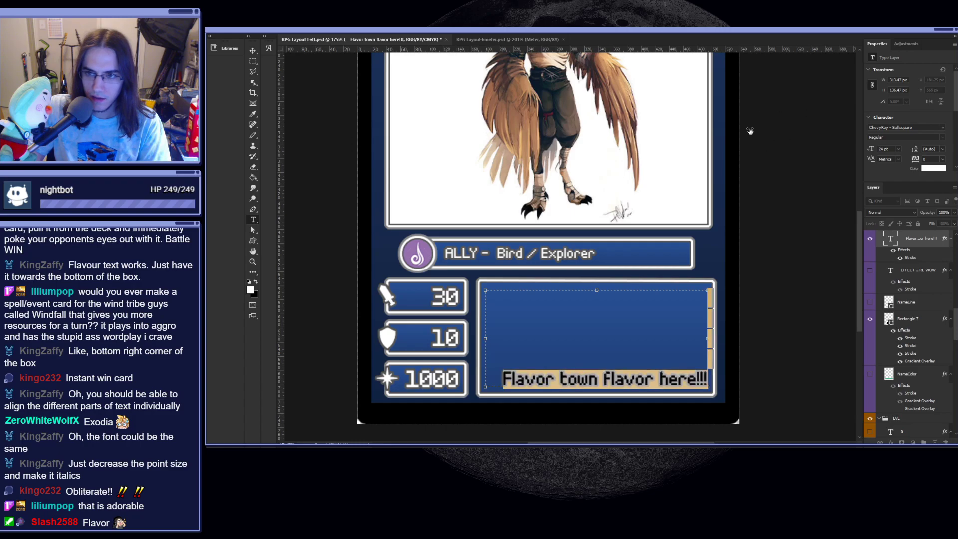
pyautogui.moveTo(750, 130); pyautogui.dragTo(737, 132)
pyautogui.hotkey('ctrl', 'z')
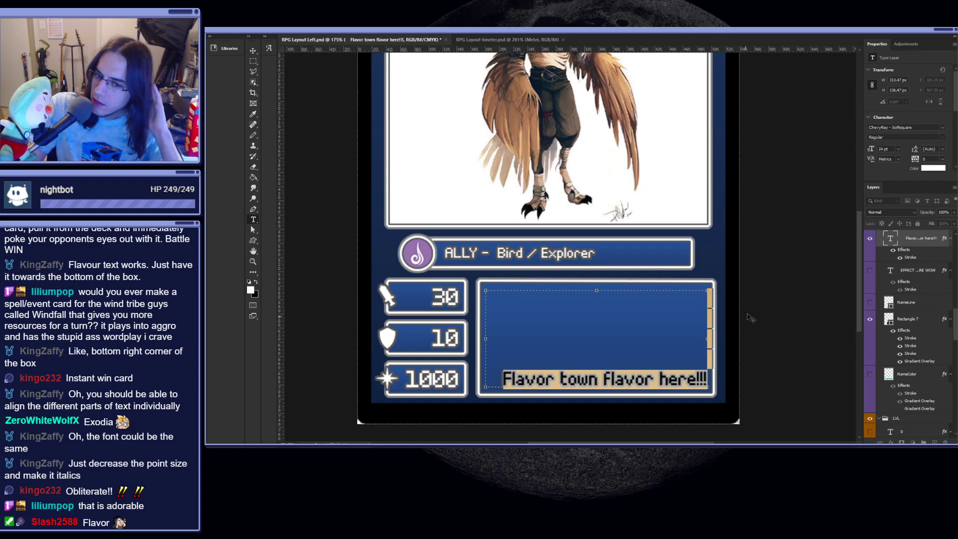
# - Add a second Stroke effect to the flavor text layer and try different settings for the outline
pyautogui.click(911, 255)
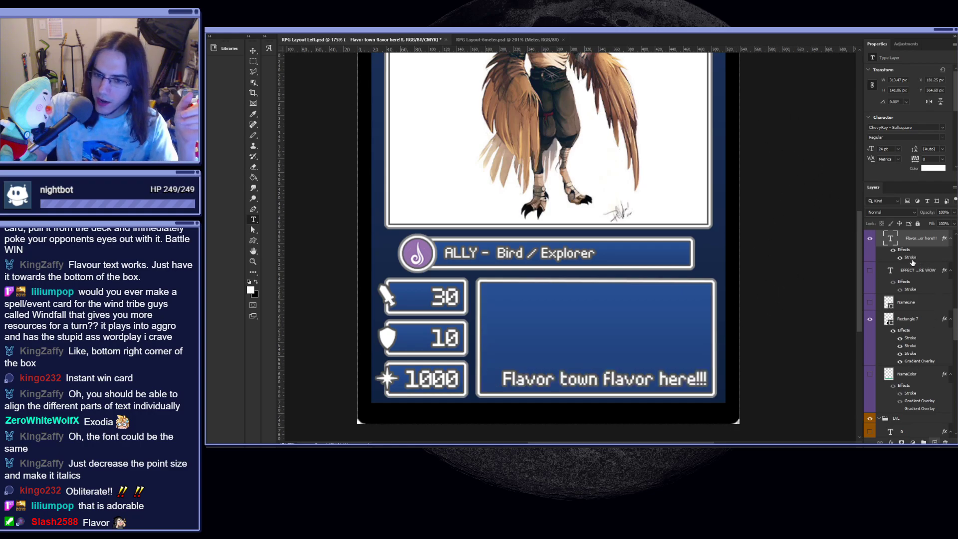
pyautogui.press('h')
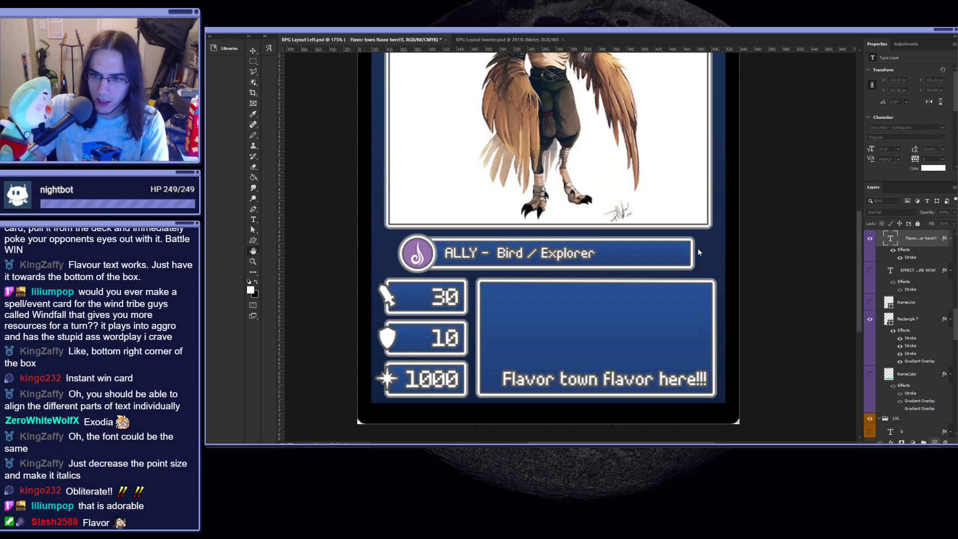
pyautogui.click(832, 212)
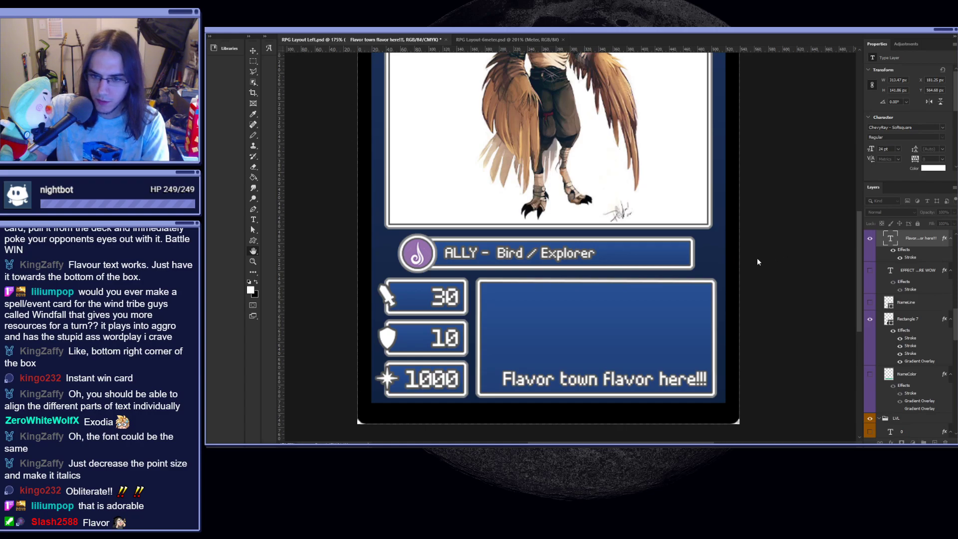
pyautogui.click(654, 273)
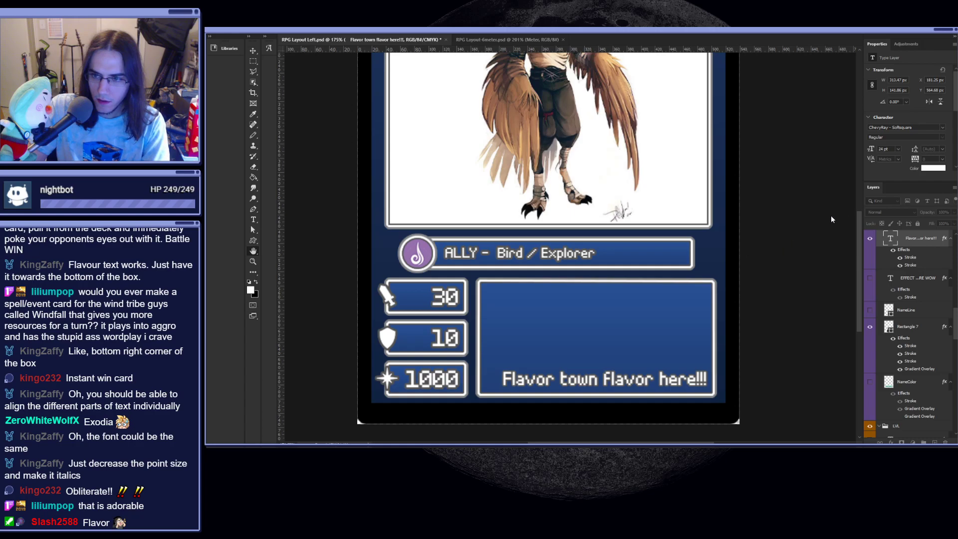
pyautogui.click(795, 235)
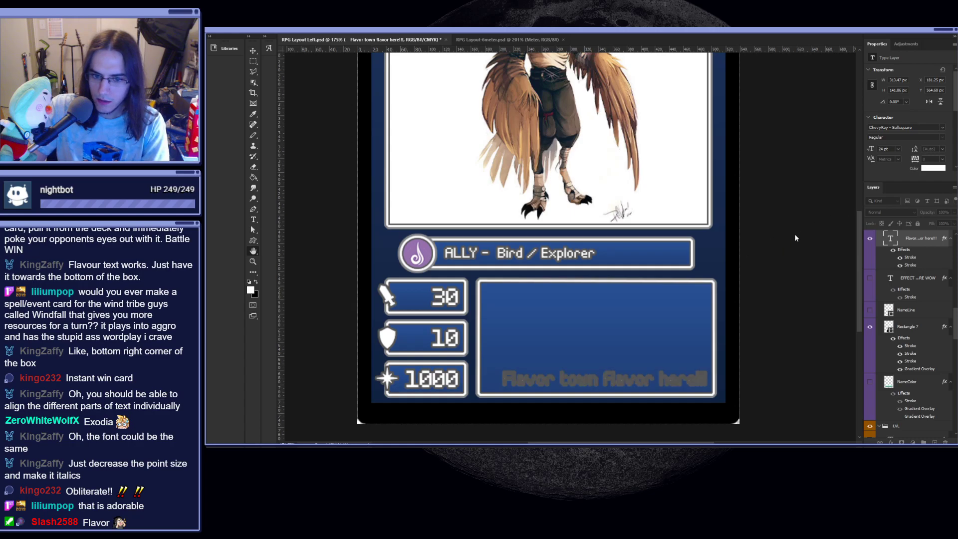
pyautogui.click(661, 320)
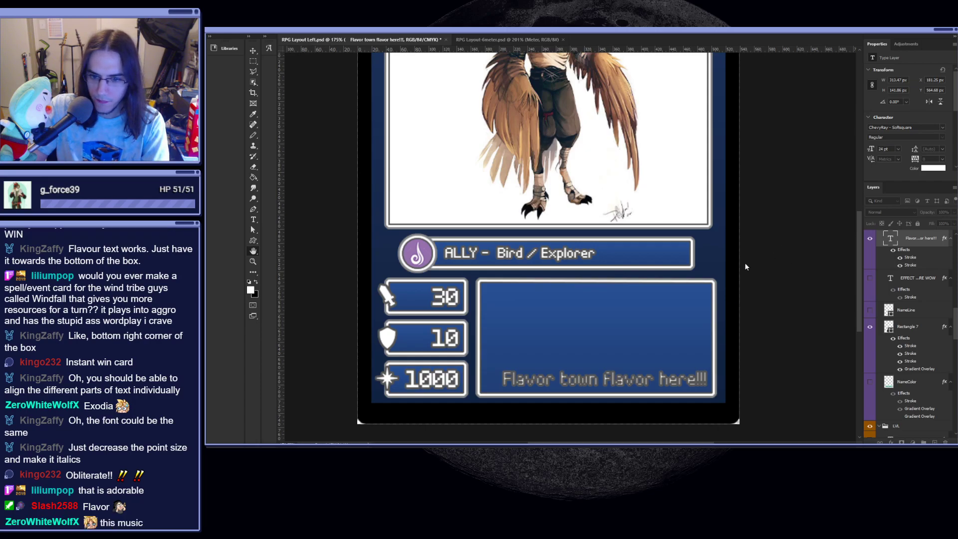
# - Disable the first Stroke effect on the flavor text layer, keep the second one enabled and apply the layer style
pyautogui.click(649, 252)
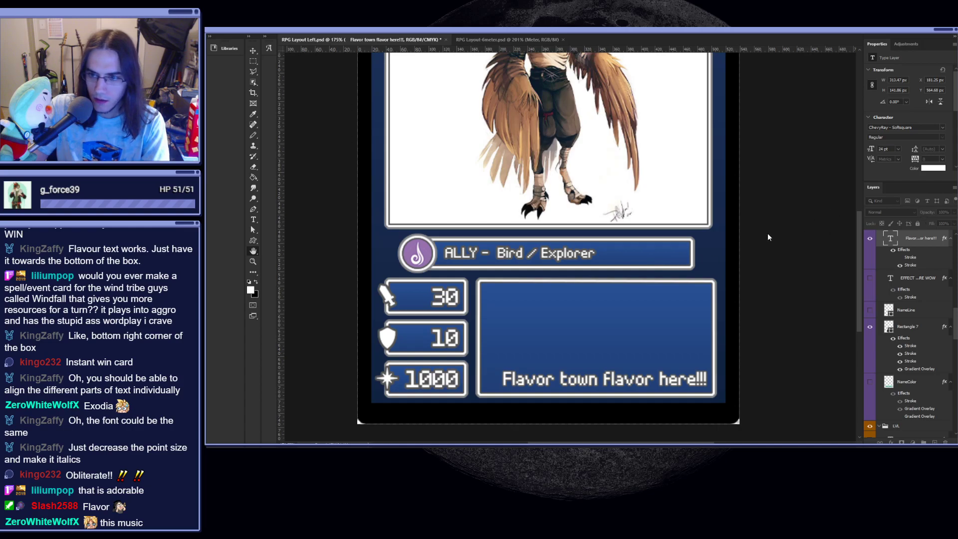
pyautogui.click(650, 264)
pyautogui.click(650, 263)
pyautogui.click(651, 263)
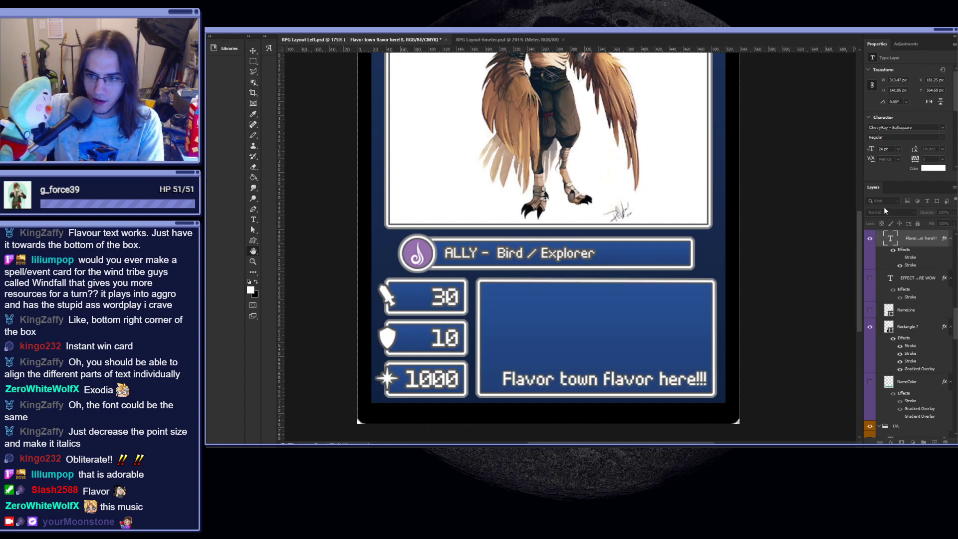
pyautogui.click(909, 198)
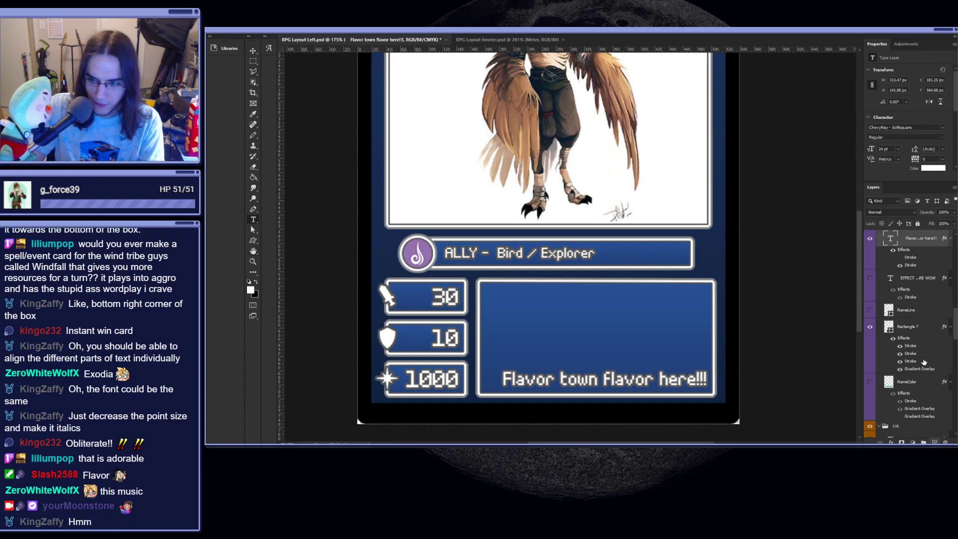
# - Select all the flavor text and compare type styles on it, including subscript and small caps
pyautogui.click(669, 380)
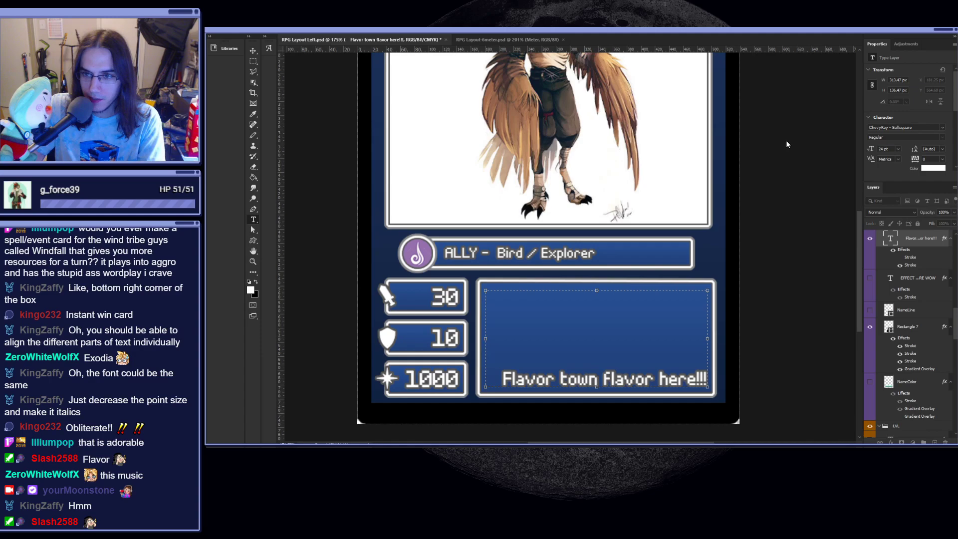
pyautogui.hotkey('ctrl', 'a')
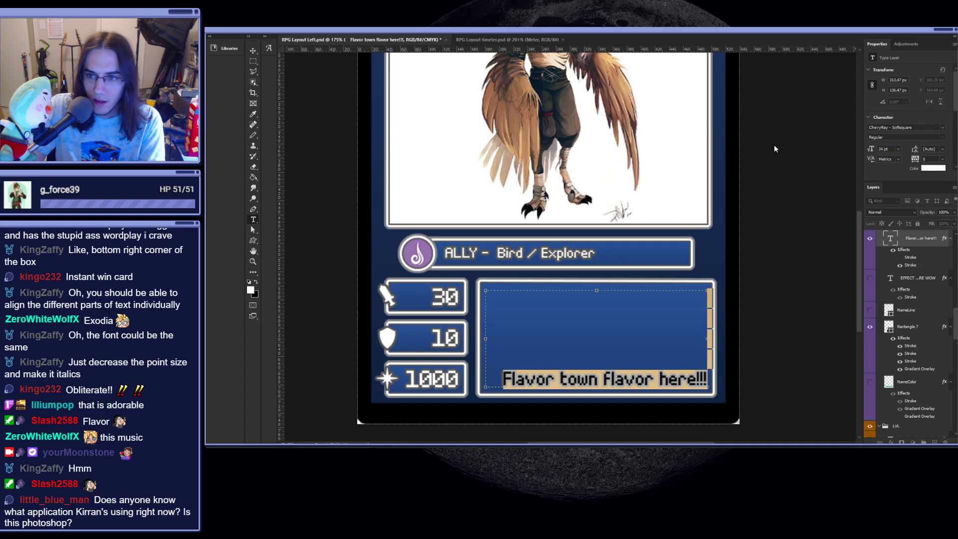
pyautogui.hotkey('ctrl', 'shift', 'k')
pyautogui.hotkey('ctrl', 'shift', 'k')
pyautogui.hotkey('ctrl', 'shift', 'h')
pyautogui.click(786, 146)
pyautogui.click(793, 147)
pyautogui.click(793, 147)
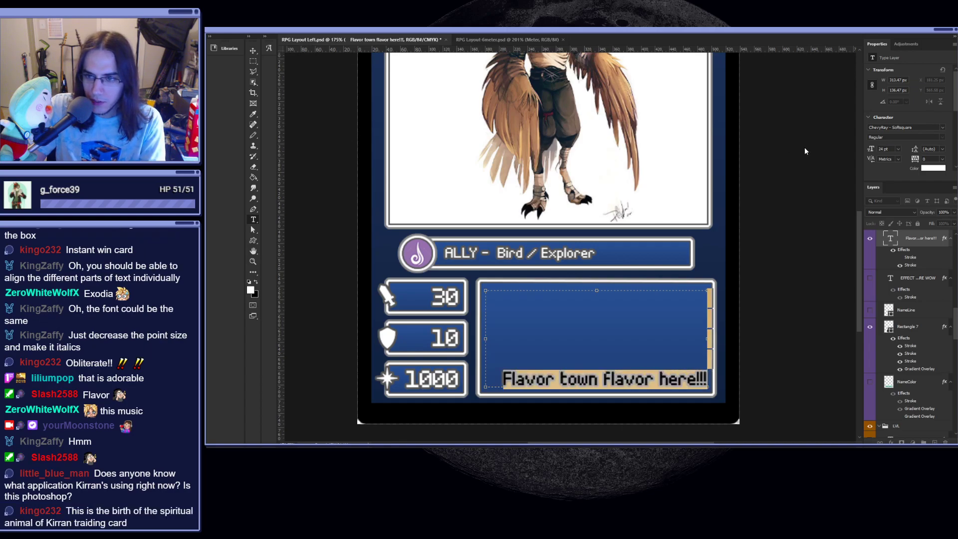
pyautogui.hotkey('ctrl', 'alt', 'shift', '=')
pyautogui.click(804, 148)
pyautogui.click(804, 148)
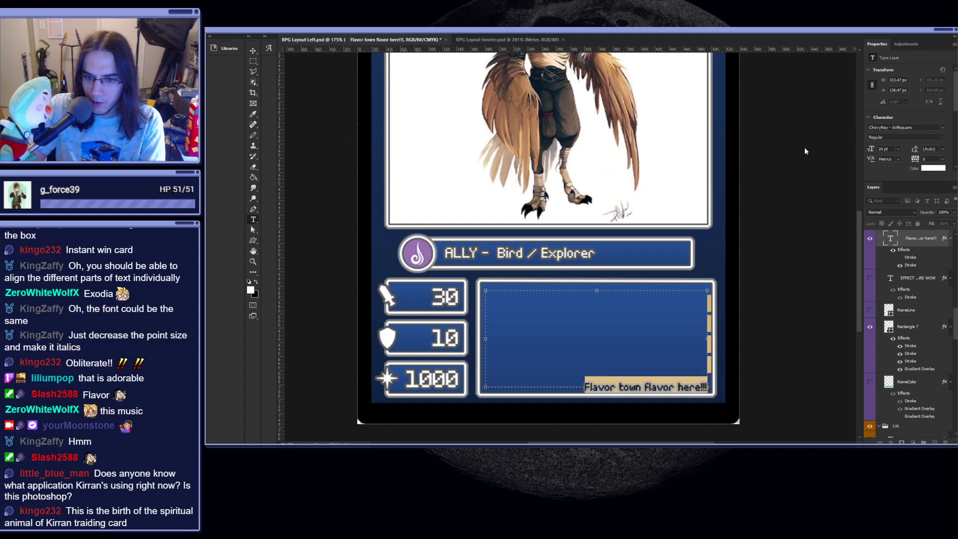
pyautogui.click(804, 149)
pyautogui.click(787, 148)
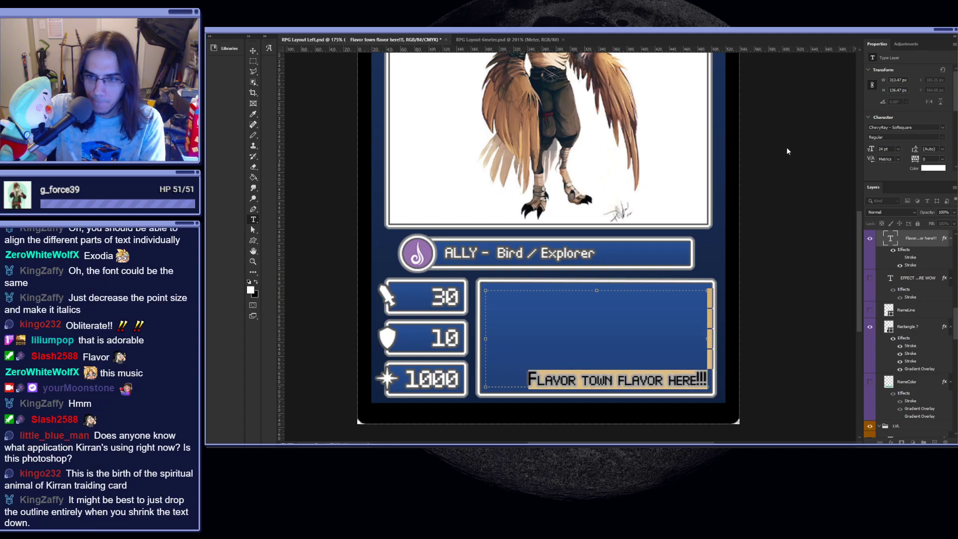
# - Apply faux italic to the flavor text in place of small caps and set its size to 18 pt
pyautogui.click(787, 148)
pyautogui.click(793, 149)
pyautogui.click(793, 148)
pyautogui.click(762, 148)
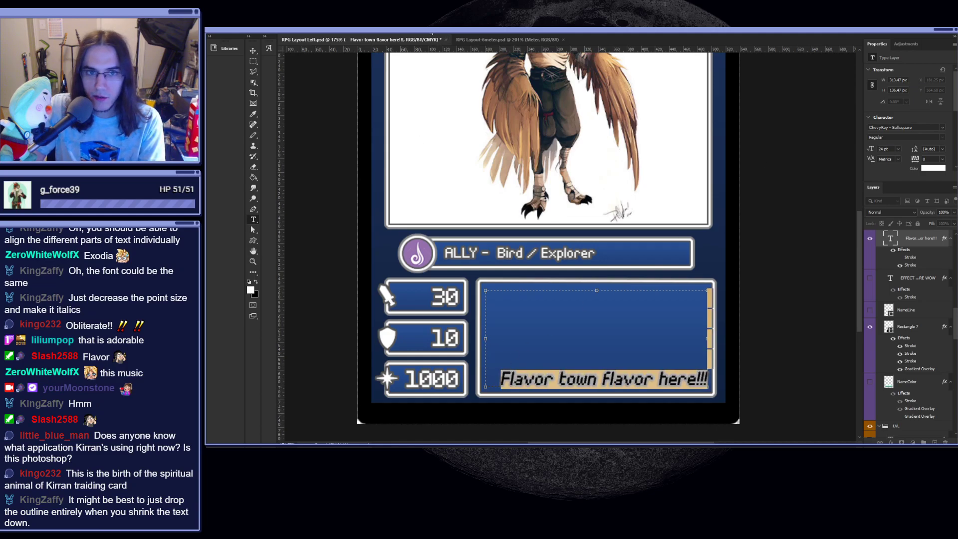
pyautogui.click(423, 92)
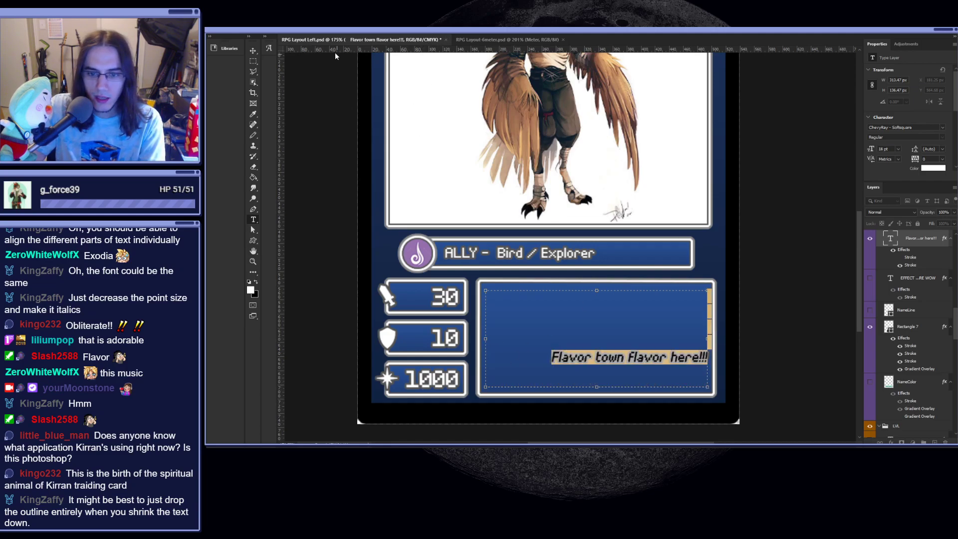
# - Push the flavor text down one line and lower the text box's upper edge, making the box about 123 px tall
pyautogui.click(705, 348)
pyautogui.hotkey('ctrl', 'a')
pyautogui.press('BackSpace')
pyautogui.hotkey('ctrl', 'z')
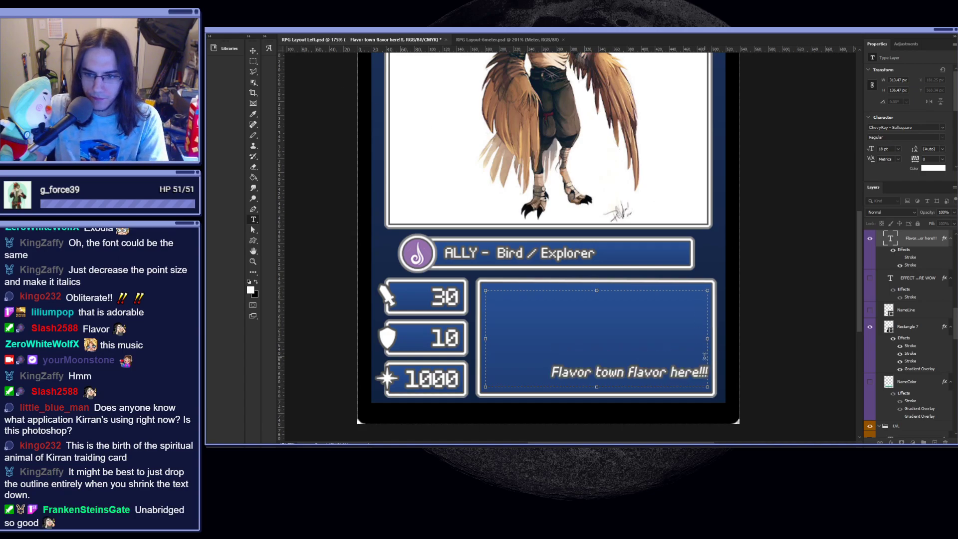
pyautogui.moveTo(598, 291); pyautogui.dragTo(599, 300)
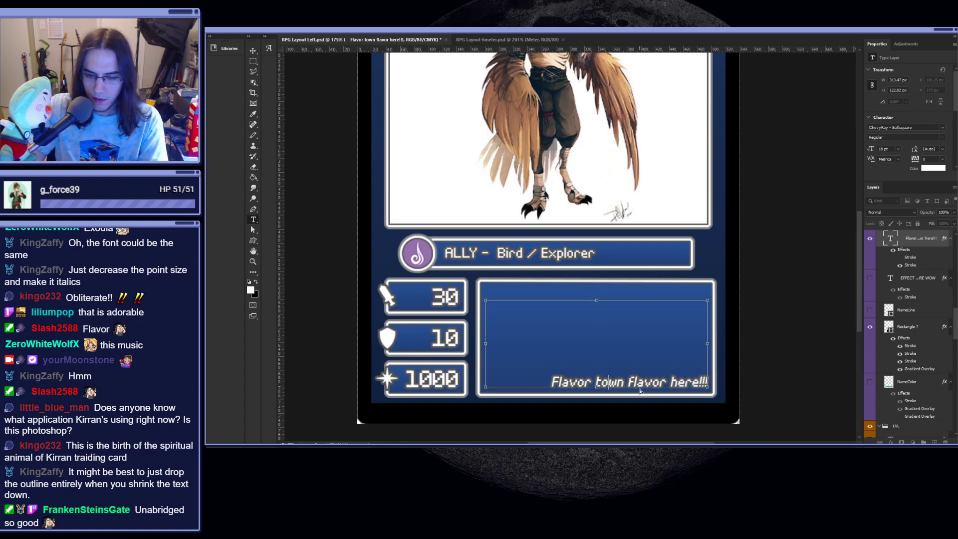
# - Finish editing the flavor text and hide its layer effects to drop the outline
pyautogui.hotkey('ctrl', 'a')
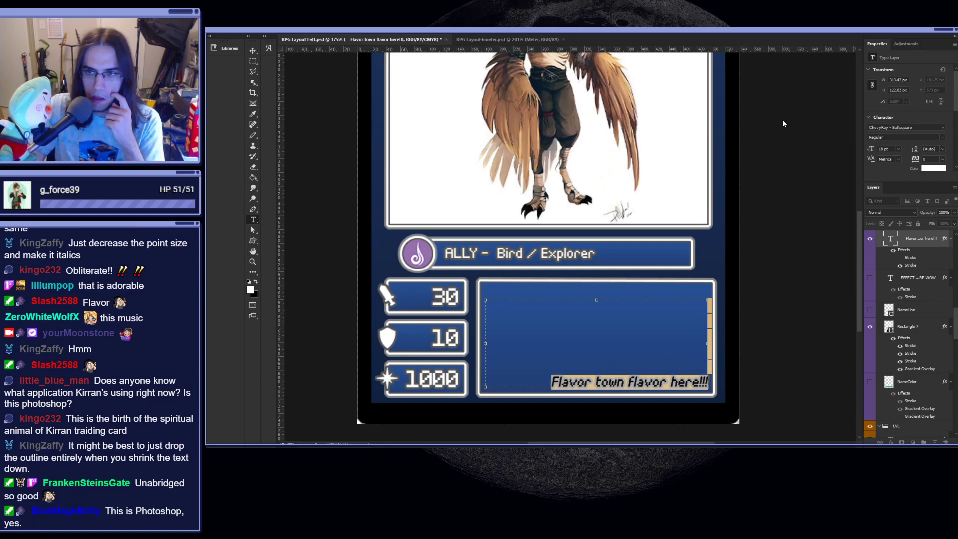
pyautogui.click(693, 139)
# - Examine the italic flavor text without its outline, both close up and against the whole card
pyautogui.scroll(2, 672, 400)
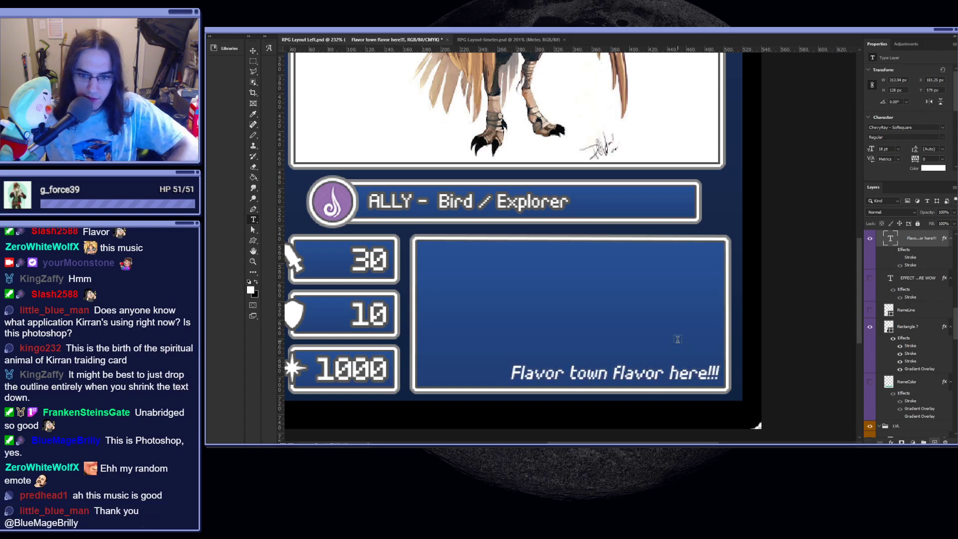
pyautogui.scroll(-2, 713, 369)
pyautogui.scroll(-2, 713, 423)
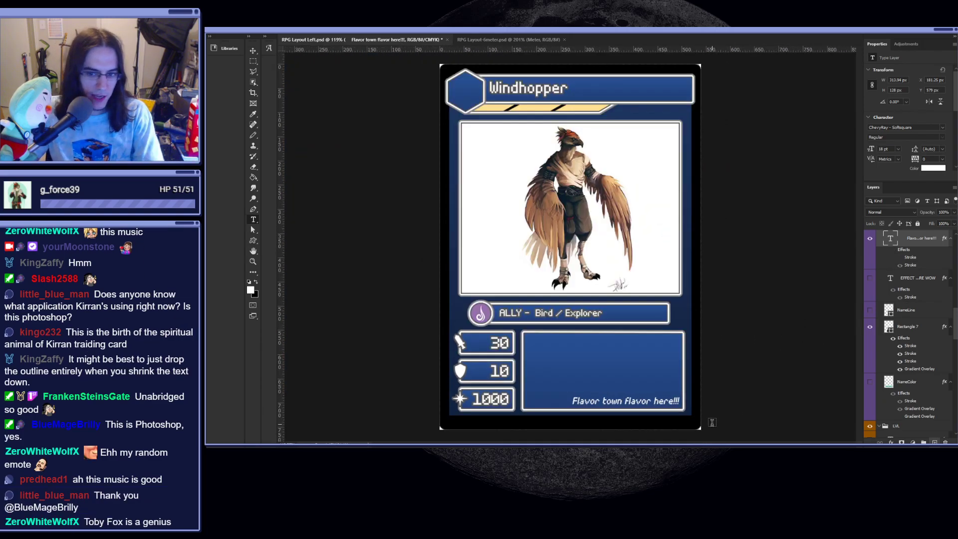
pyautogui.scroll(7, 713, 423)
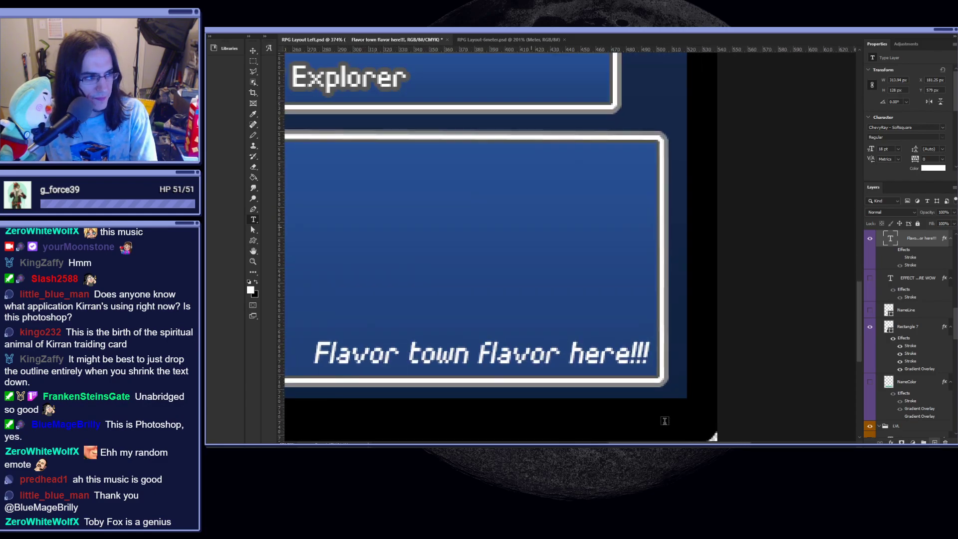
pyautogui.scroll(-4, 607, 394)
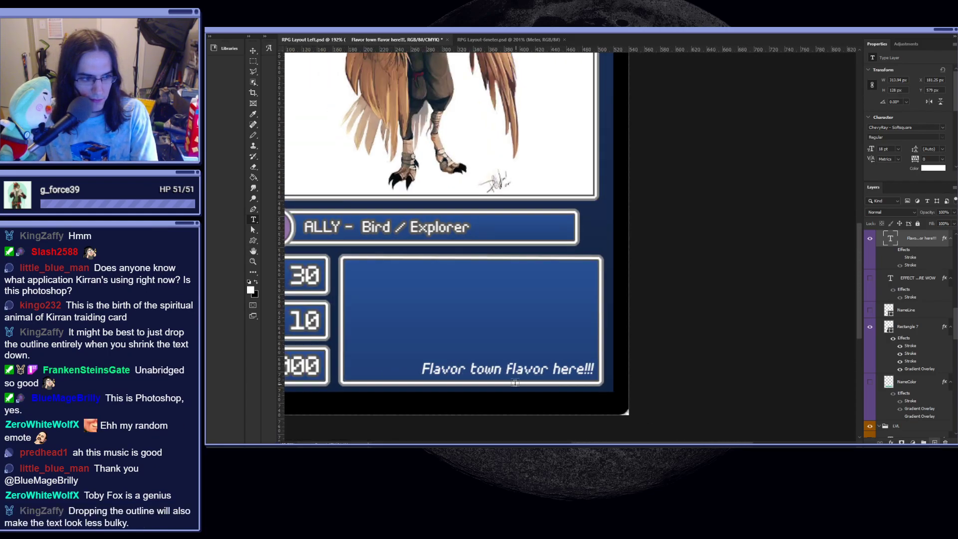
pyautogui.hscroll(-5, 520, 396)
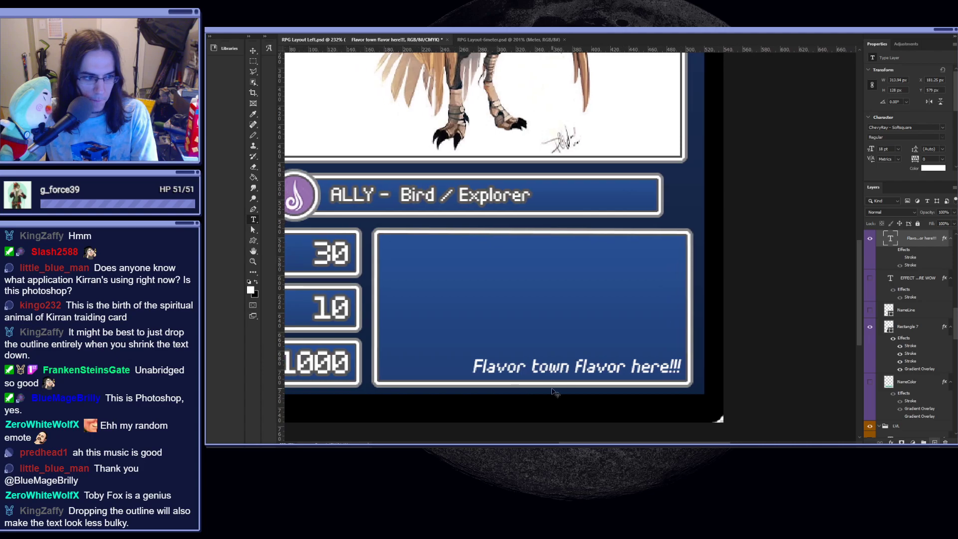
pyautogui.scroll(-2, 616, 380)
pyautogui.scroll(4, 663, 388)
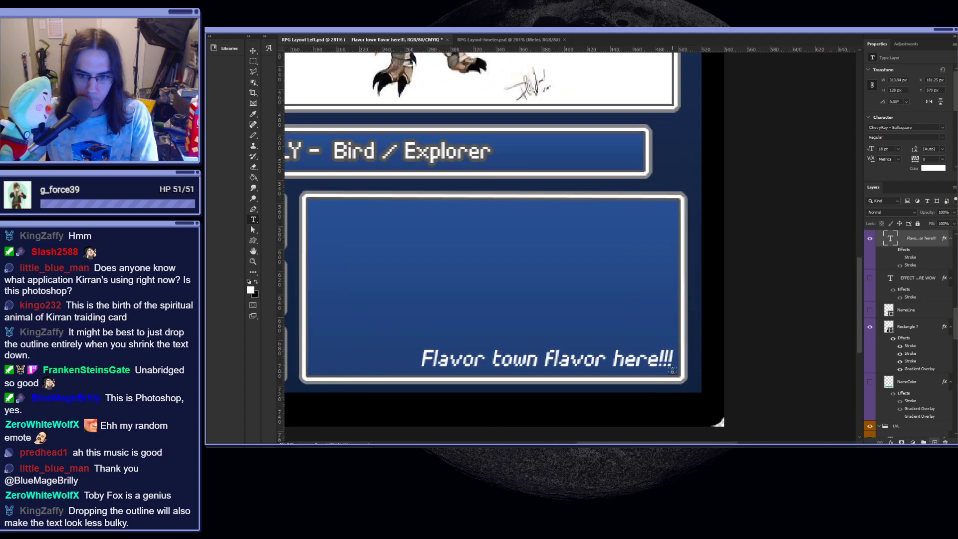
# - Reduce the flavor text to 16 pt and finish editing it
pyautogui.scroll(-6, 636, 371)
pyautogui.scroll(2, 689, 413)
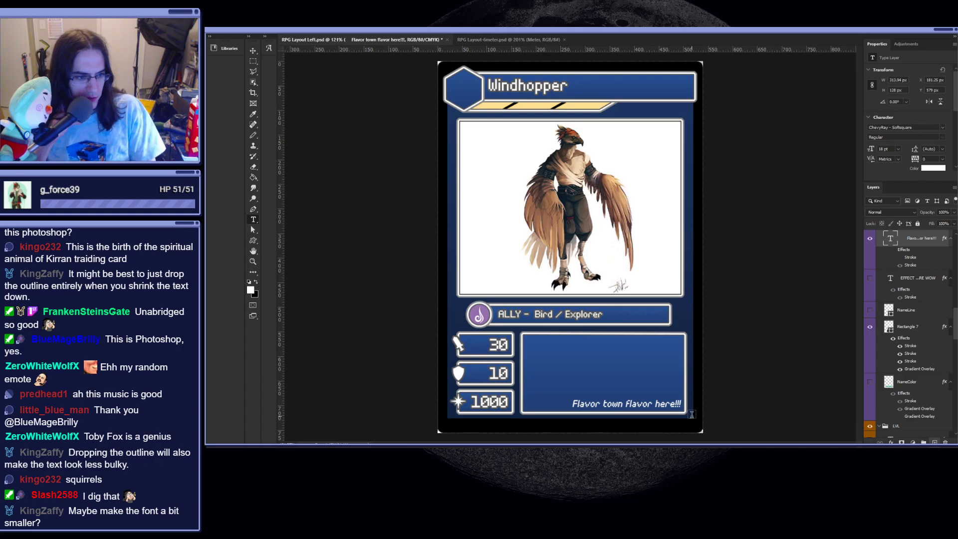
pyautogui.click(612, 404)
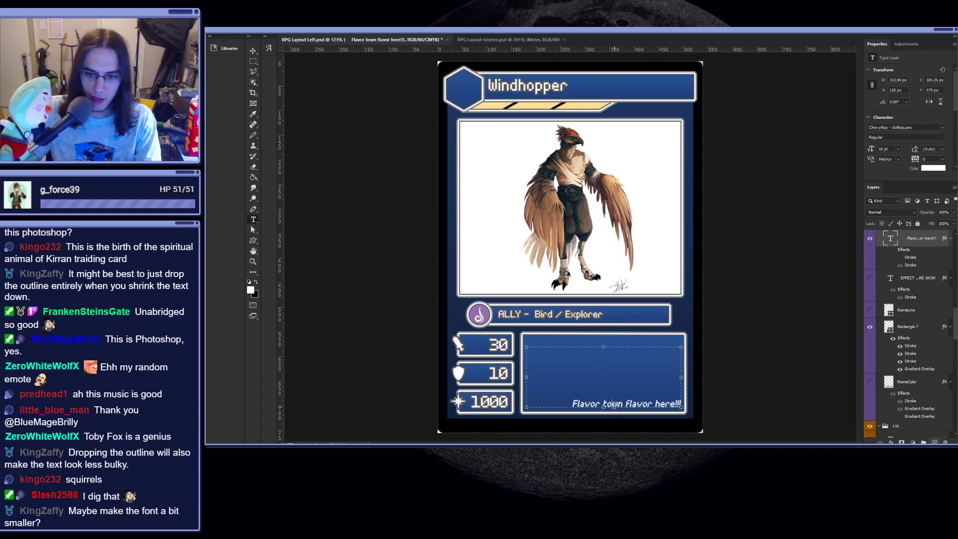
pyautogui.hotkey('ctrl', 'a')
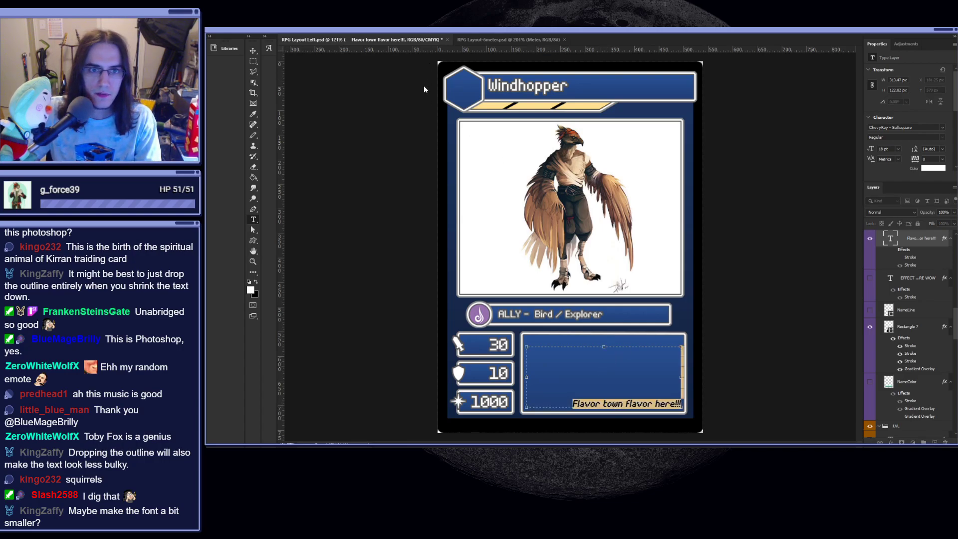
pyautogui.hotkey('ctrl', 'shift', ',')
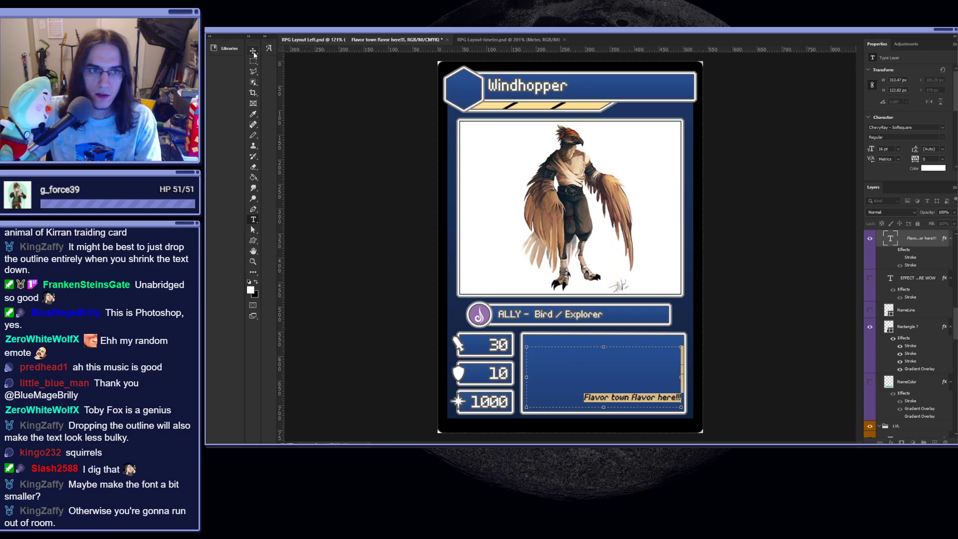
pyautogui.hotkey('ctrl', 'Return')
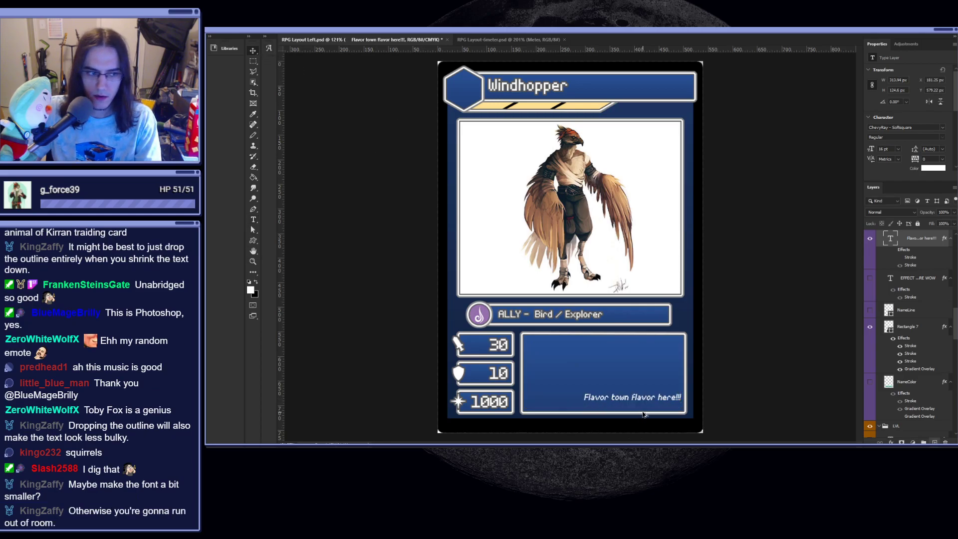
# - Lower the upper and lower edges of the flavor text box, making it about 115 px tall, and finish editing
pyautogui.scroll(3, 661, 418)
pyautogui.scroll(2, 676, 407)
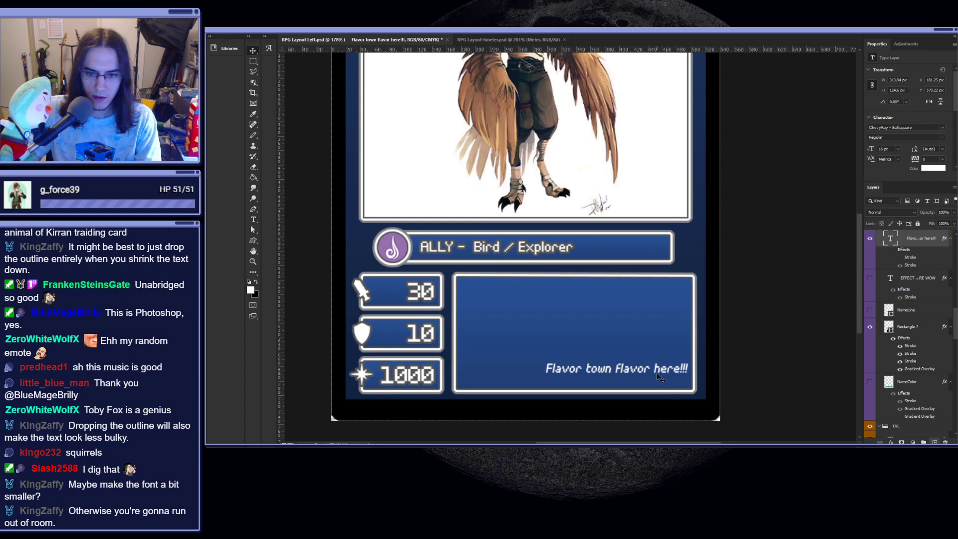
pyautogui.press('t')
pyautogui.click(668, 372)
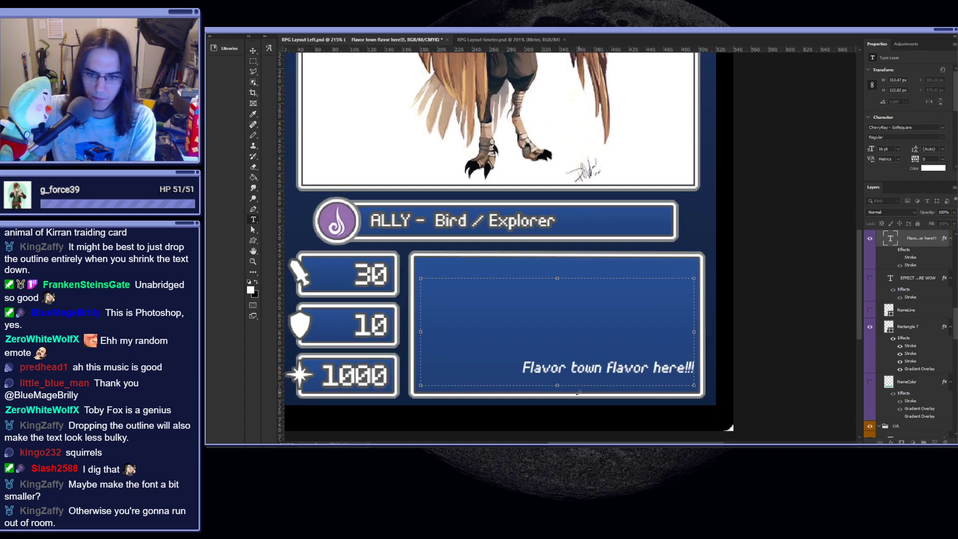
pyautogui.moveTo(560, 278); pyautogui.dragTo(559, 284)
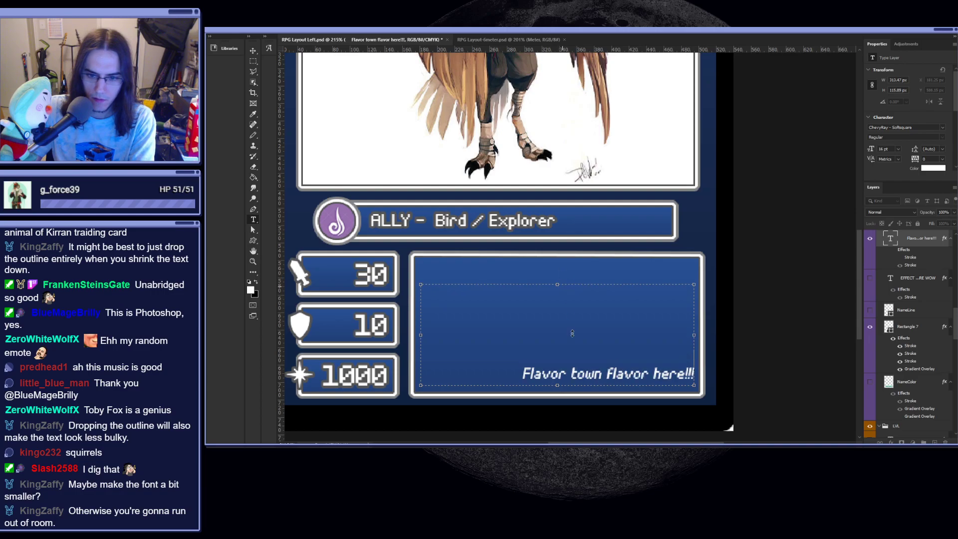
pyautogui.moveTo(557, 385); pyautogui.dragTo(557, 393)
pyautogui.moveTo(556, 284); pyautogui.dragTo(557, 292)
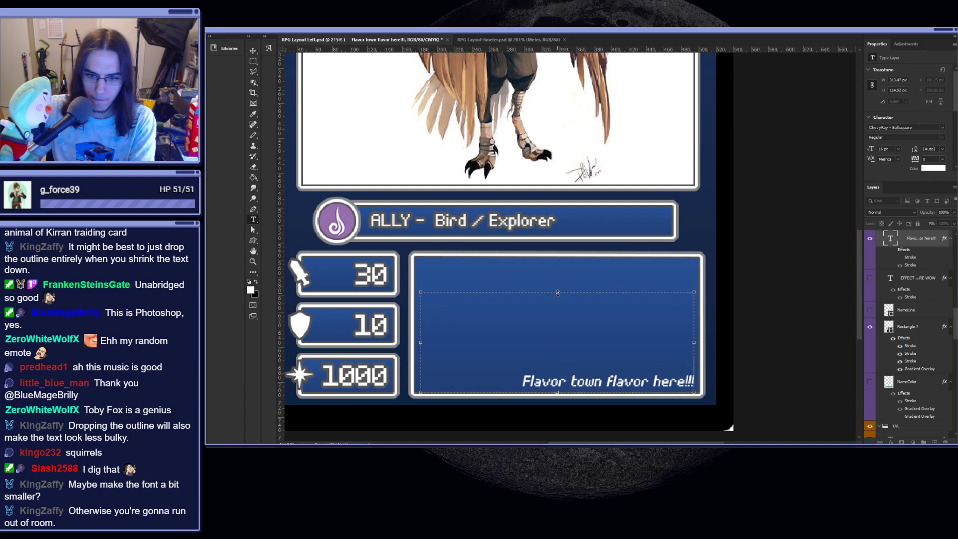
pyautogui.click(253, 51)
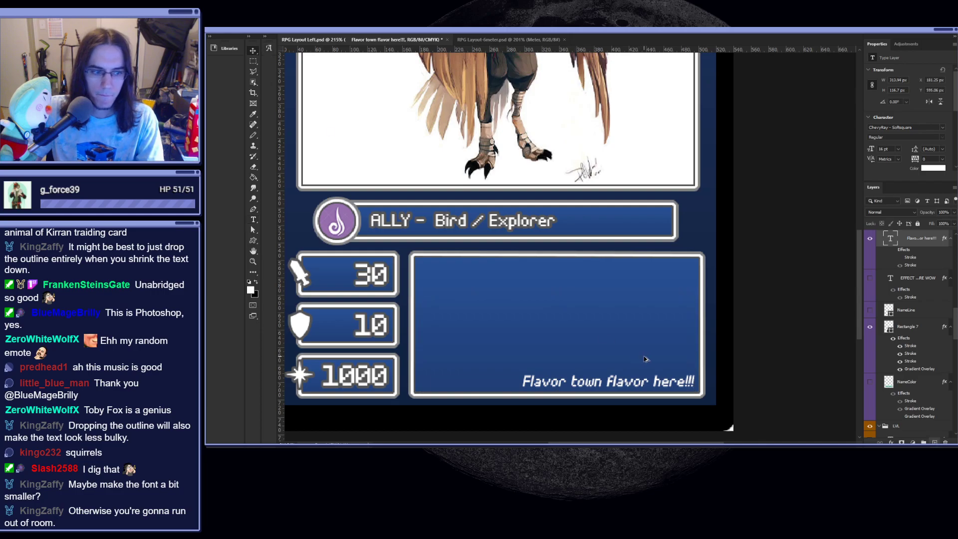
# - Replace the flavor text with "Pourple is my flavourite colour of ice creaum"
pyautogui.scroll(-5, 645, 359)
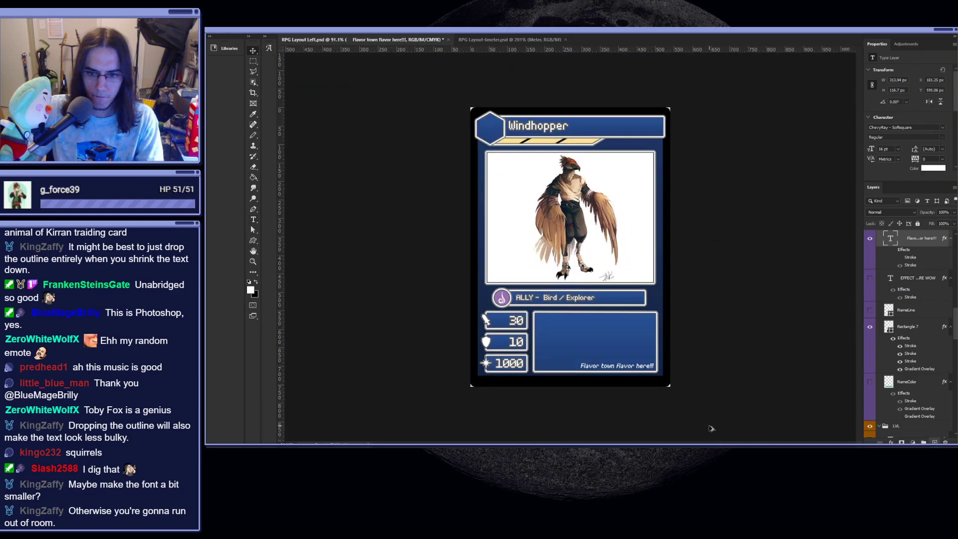
pyautogui.scroll(4, 638, 337)
pyautogui.press('t')
pyautogui.click(605, 393)
pyautogui.hotkey('ctrl', 'a')
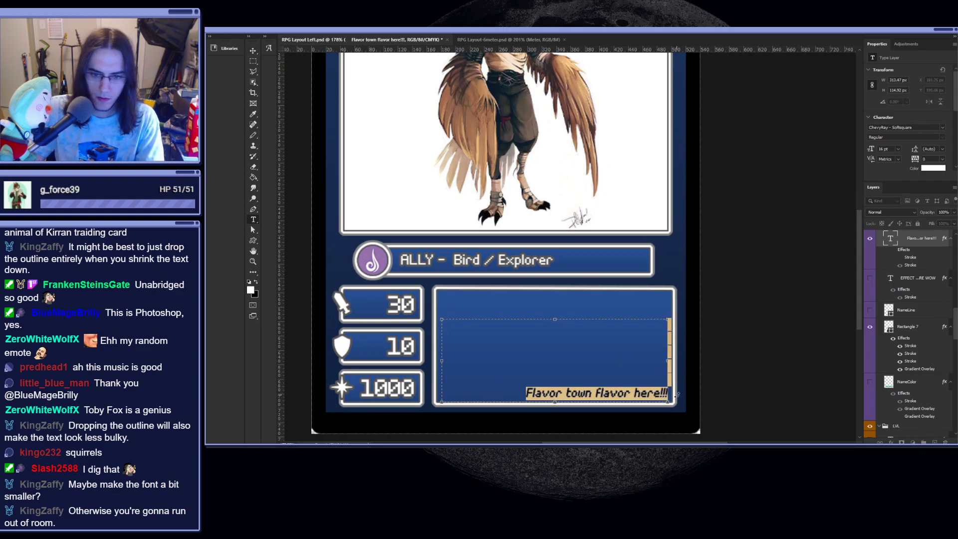
pyautogui.press('Right')
pyautogui.press('BackSpace')
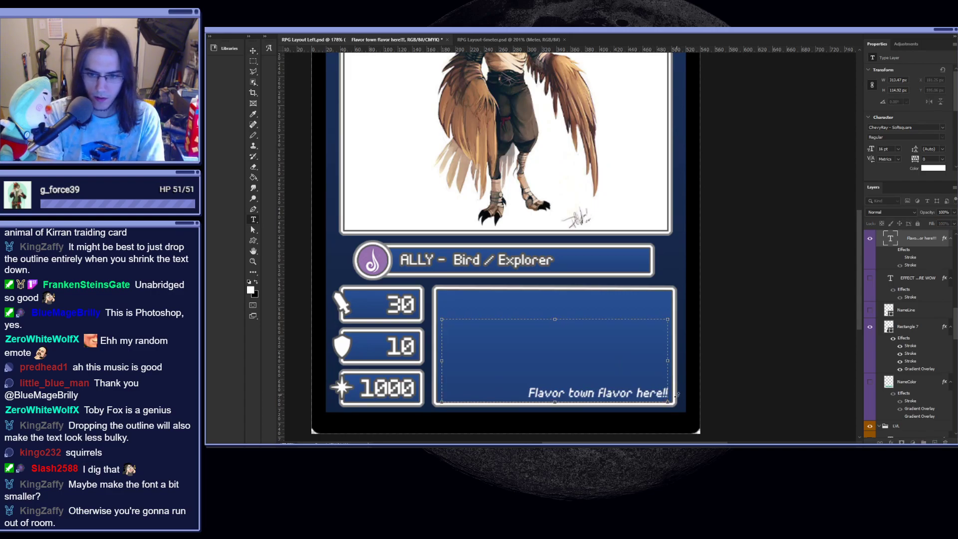
pyautogui.press('BackSpace')
pyautogui.press('BackSpace')
pyautogui.press('BackSpace')
pyautogui.press('BackSpace')
pyautogui.press('BackSpace')
pyautogui.press('BackSpace')
pyautogui.press('BackSpace')
pyautogui.press('BackSpace')
pyautogui.press('BackSpace')
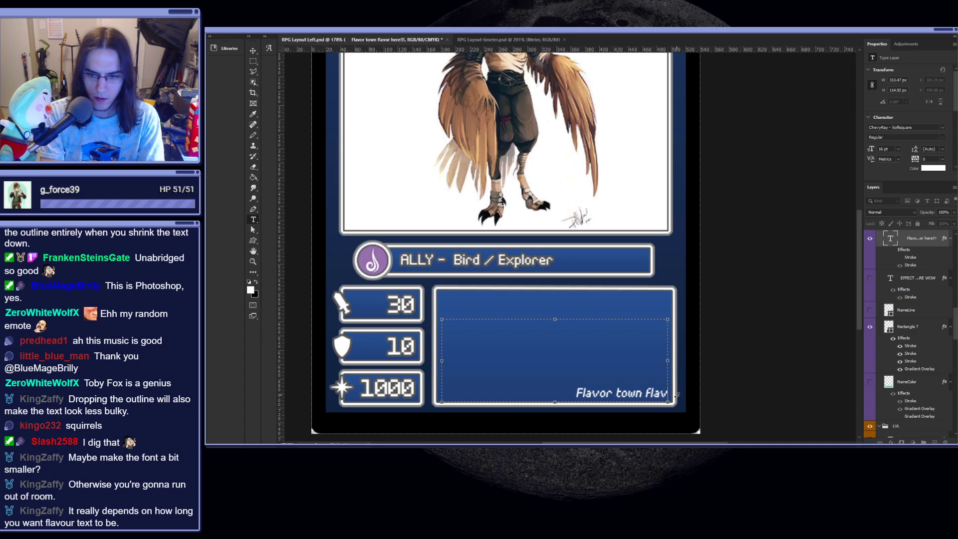
pyautogui.press('BackSpace')
pyautogui.press('BackSpace')
pyautogui.press('BackSpace')
pyautogui.press('BackSpace')
pyautogui.press('BackSpace')
pyautogui.press('BackSpace')
pyautogui.press('BackSpace')
pyautogui.press('BackSpace')
pyautogui.press('BackSpace')
pyautogui.press('BackSpace')
pyautogui.press('BackSpace')
pyautogui.press('BackSpace')
pyautogui.press('BackSpace')
pyautogui.press('BackSpace')
pyautogui.press('BackSpace')
pyautogui.press('BackSpace')
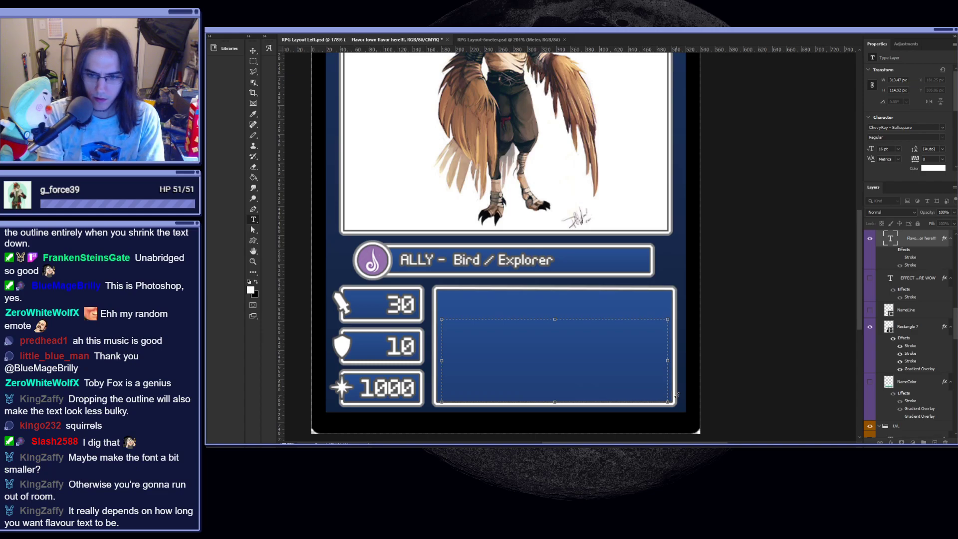
pyautogui.write('Pourple is my Flavourite colour of ice')
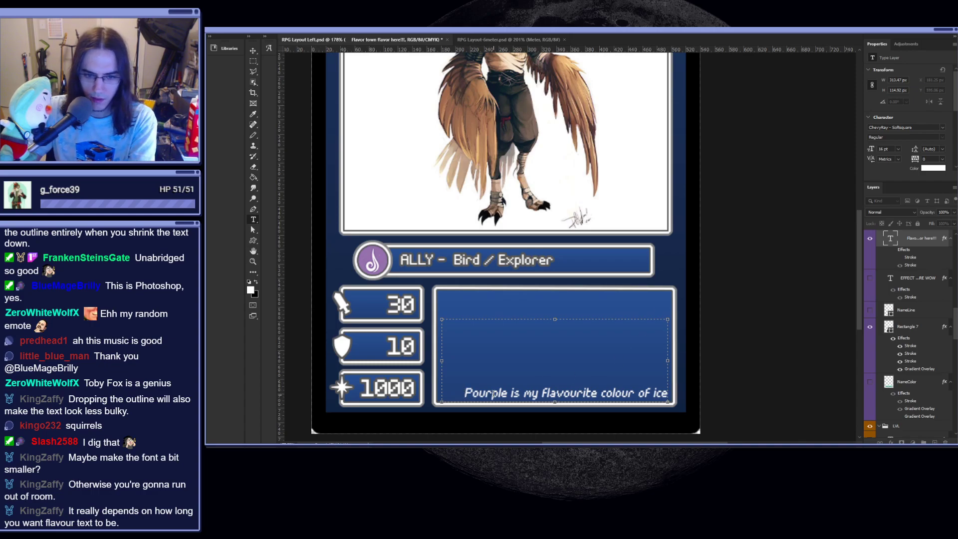
pyautogui.write('cream')
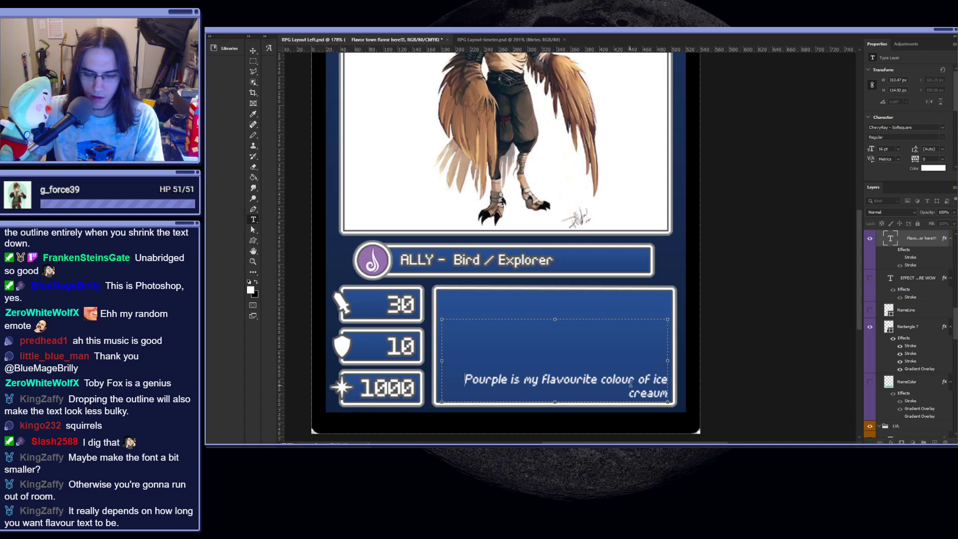
# - Try a line break before "colour" in the flavor text and remove it again
pyautogui.click(511, 379)
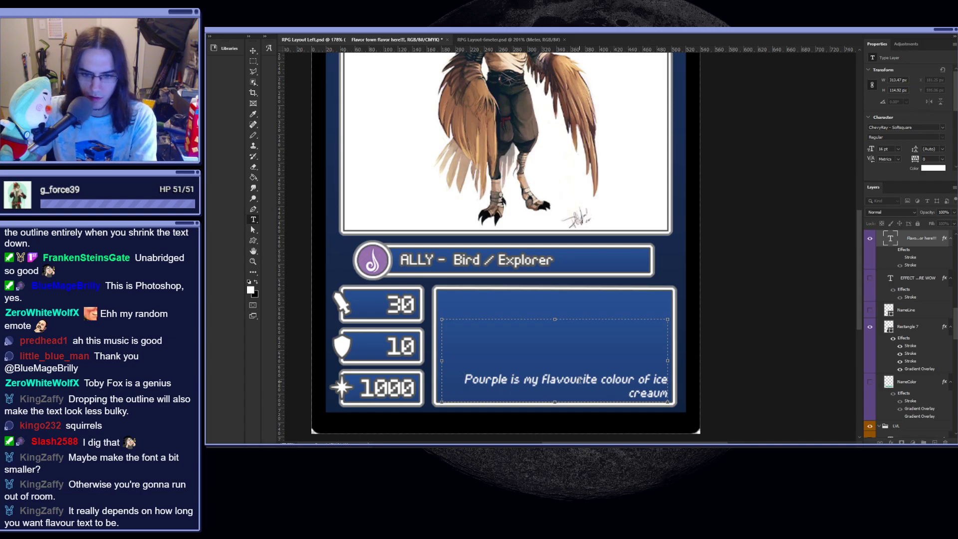
pyautogui.press('BackSpace')
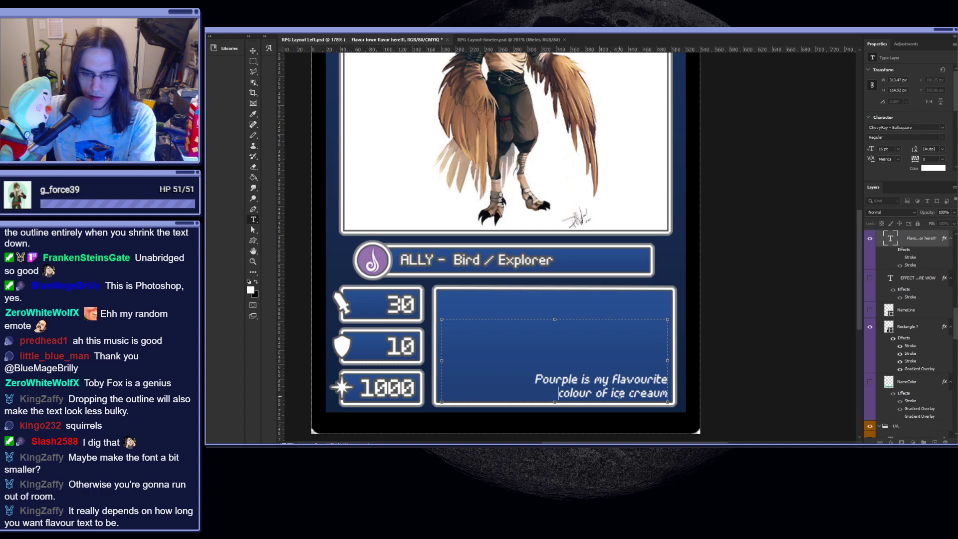
pyautogui.press('BackSpace')
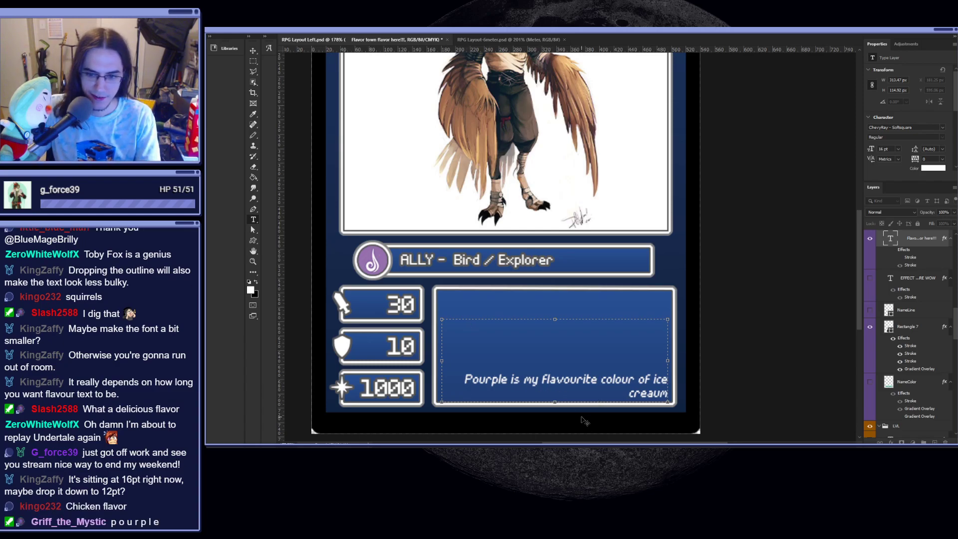
# - Set the whole flavor text to 12 pt and finish editing it
pyautogui.hotkey('ctrl', 'a')
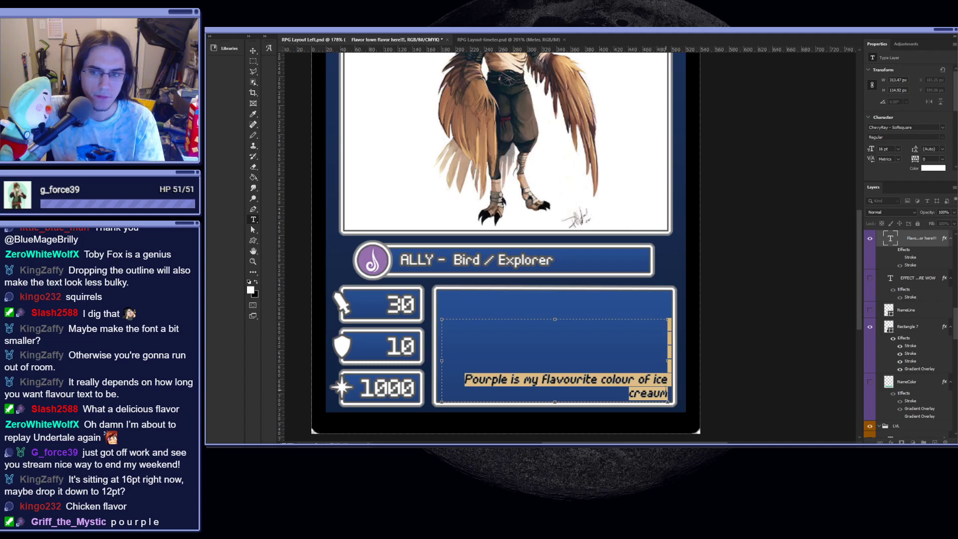
pyautogui.click(428, 29)
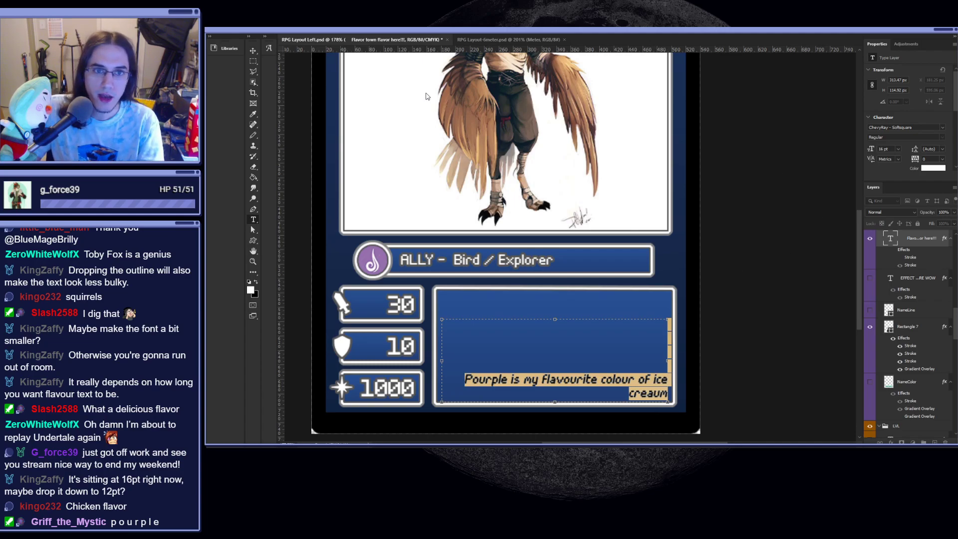
pyautogui.click(418, 78)
pyautogui.click(656, 365)
pyautogui.scroll(-2, 592, 398)
pyautogui.click(600, 158)
# - Examine how readable the 12 pt flavor text is against the whole card at different magnifications
pyautogui.scroll(-5, 590, 322)
pyautogui.scroll(1, 661, 402)
pyautogui.scroll(1, 672, 389)
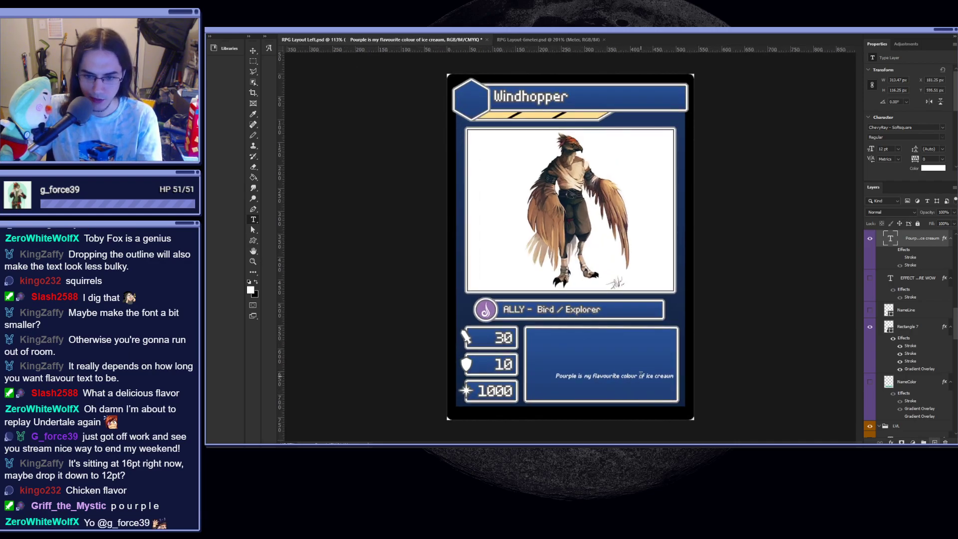
pyautogui.scroll(3, 649, 389)
pyautogui.scroll(-3, 654, 393)
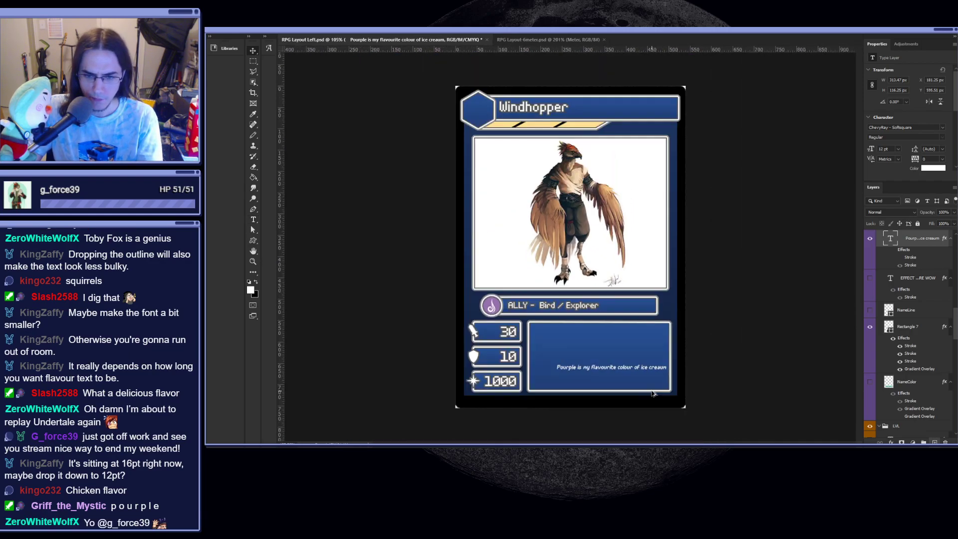
pyautogui.scroll(-2, 651, 392)
pyautogui.scroll(3, 624, 387)
pyautogui.scroll(-2, 596, 380)
pyautogui.scroll(1, 621, 381)
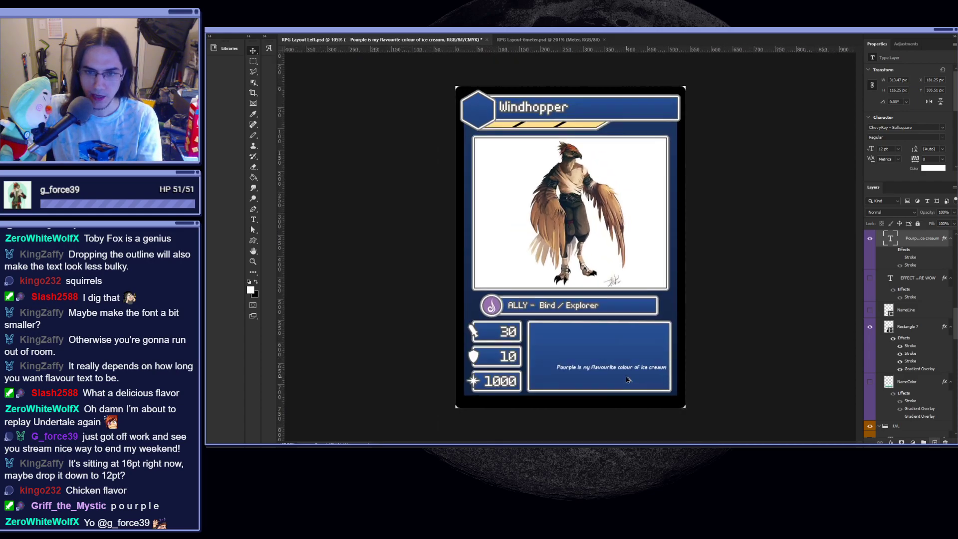
pyautogui.scroll(-3, 579, 339)
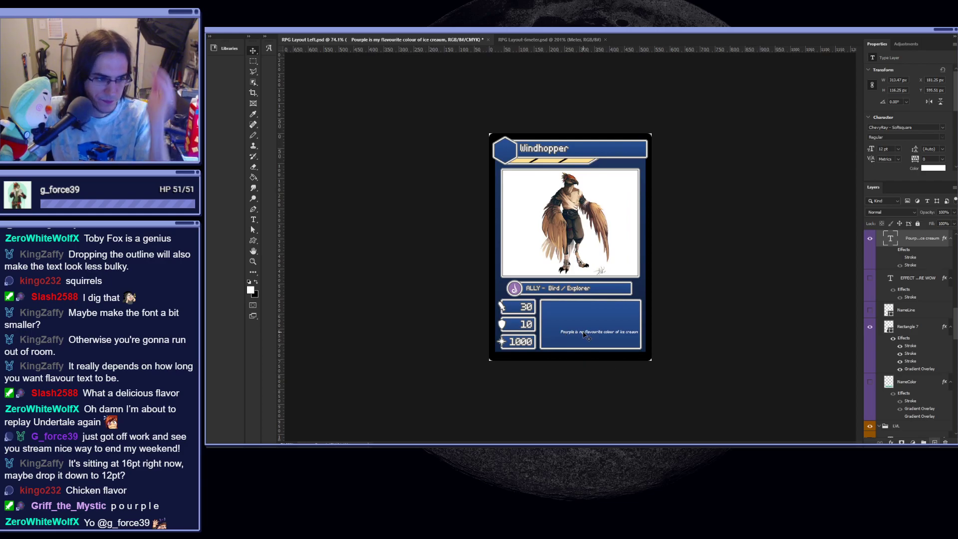
# - Move the flavor text down so it sits just above the effect box's lower edge
pyautogui.scroll(10, 666, 418)
pyautogui.scroll(-1, 656, 391)
pyautogui.scroll(4, 653, 384)
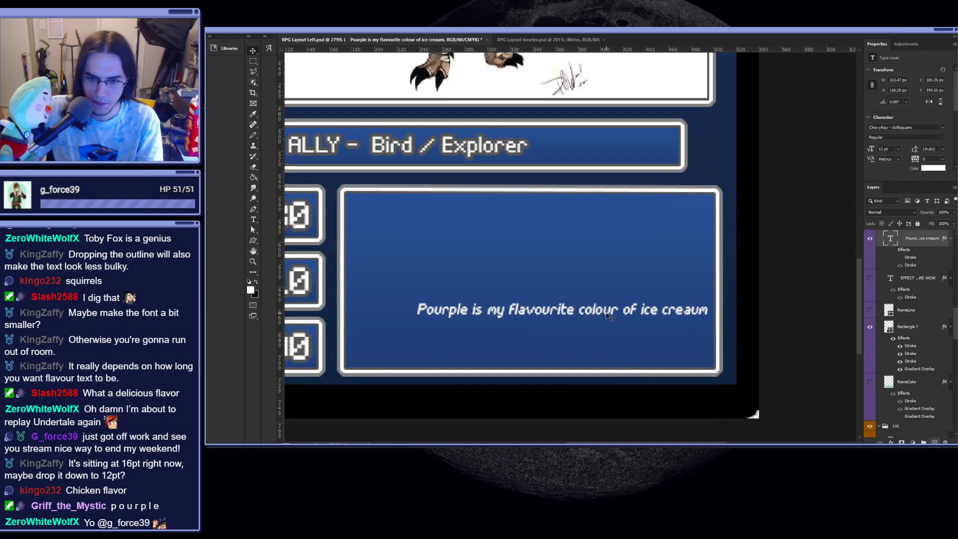
pyautogui.moveTo(608, 314); pyautogui.dragTo(604, 353)
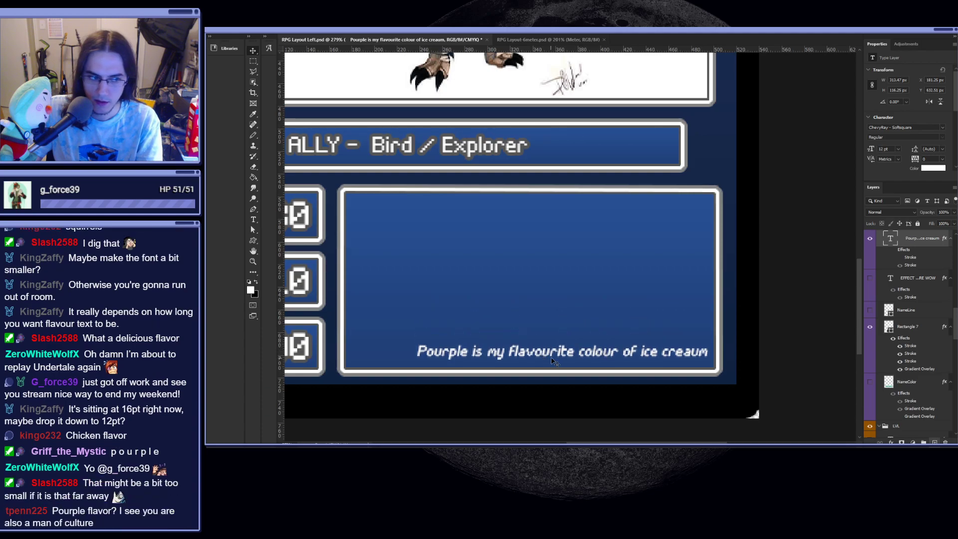
# - Check the legibility of the repositioned flavor text with the card at 66% zoom and close up
pyautogui.scroll(-5, 574, 340)
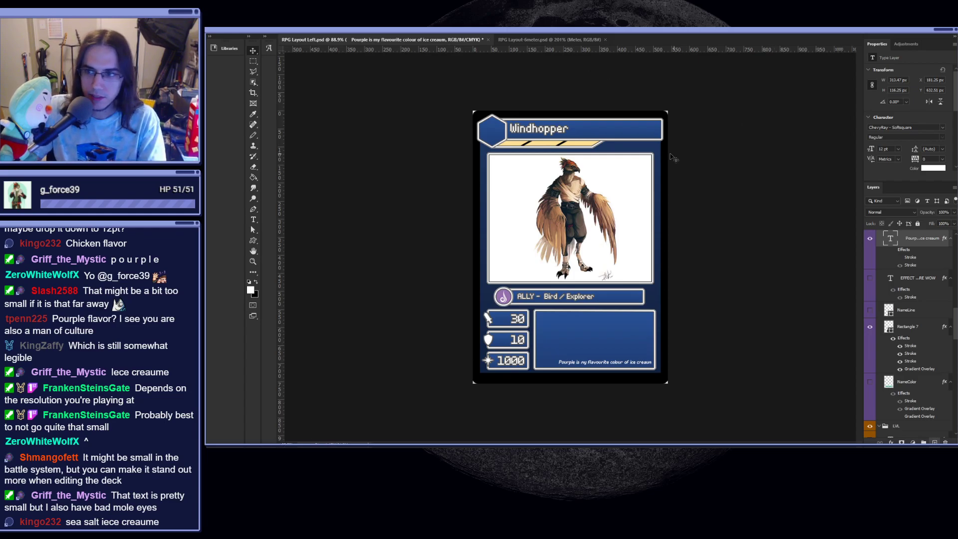
pyautogui.click(582, 117)
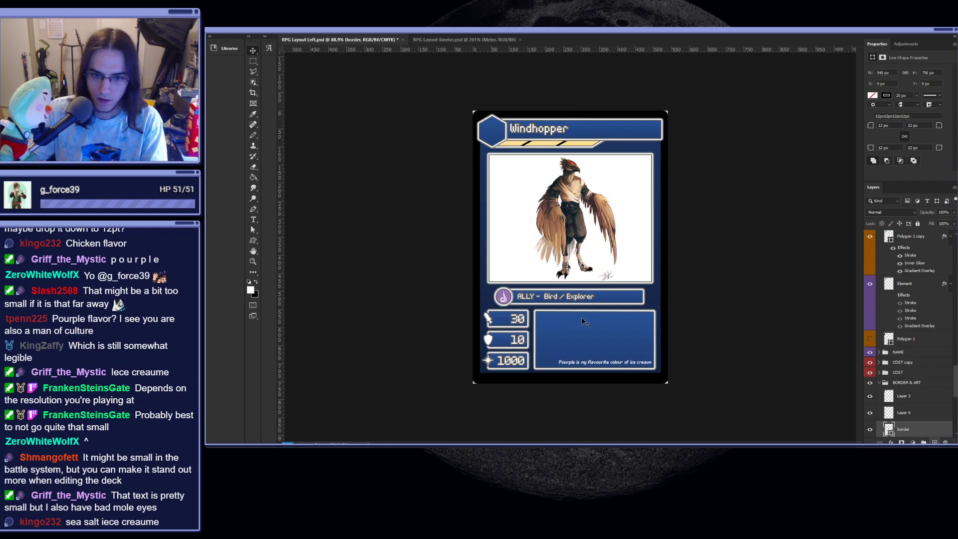
pyautogui.scroll(-1, 616, 327)
pyautogui.click(617, 328)
pyautogui.scroll(-5, 618, 329)
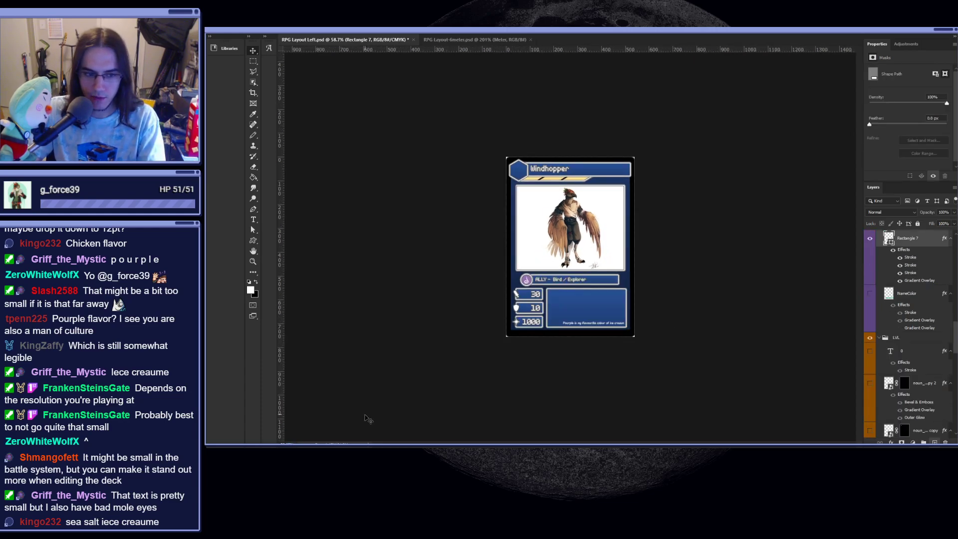
pyautogui.click(288, 443)
pyautogui.write('66')
pyautogui.press('Return')
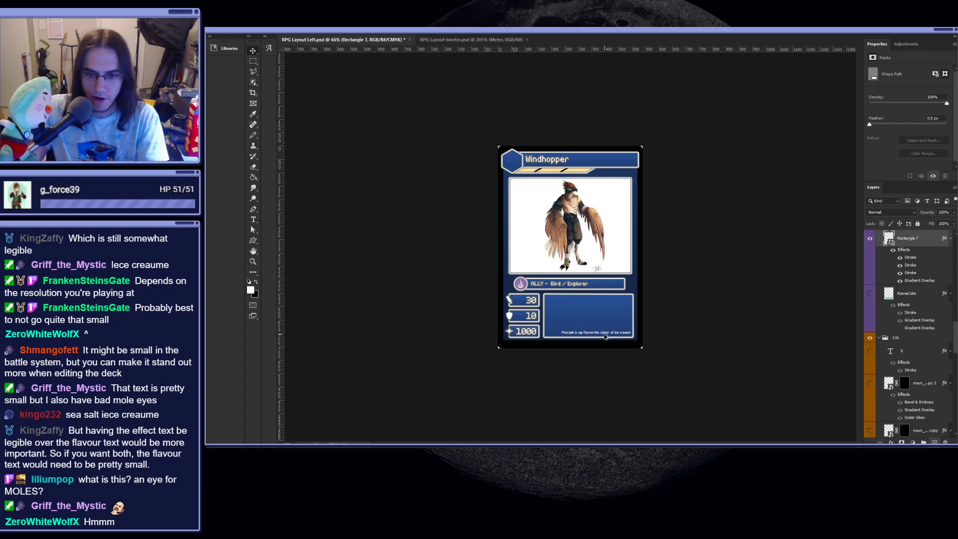
pyautogui.scroll(3, 605, 341)
pyautogui.scroll(2, 615, 380)
pyautogui.scroll(-4, 624, 382)
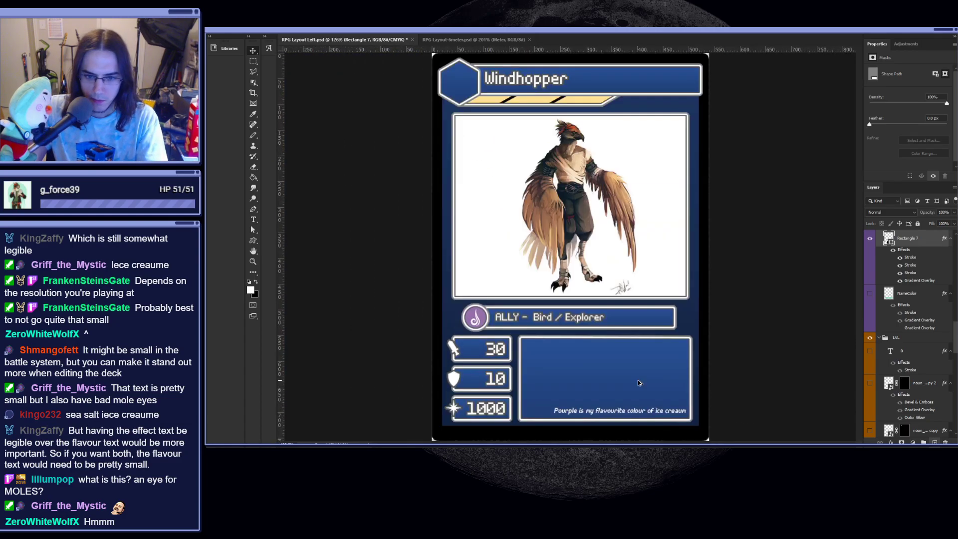
pyautogui.scroll(4, 648, 416)
pyautogui.scroll(-4, 668, 428)
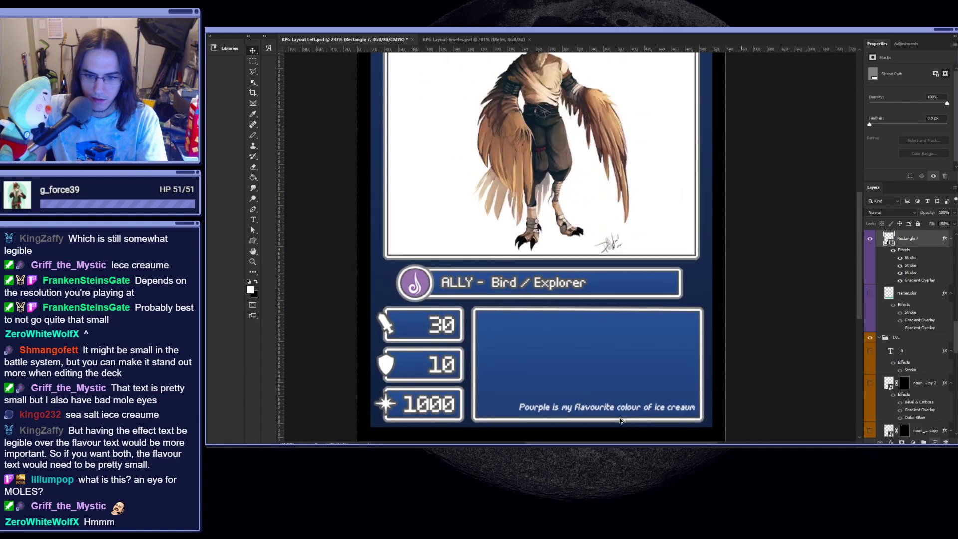
pyautogui.scroll(5, 641, 410)
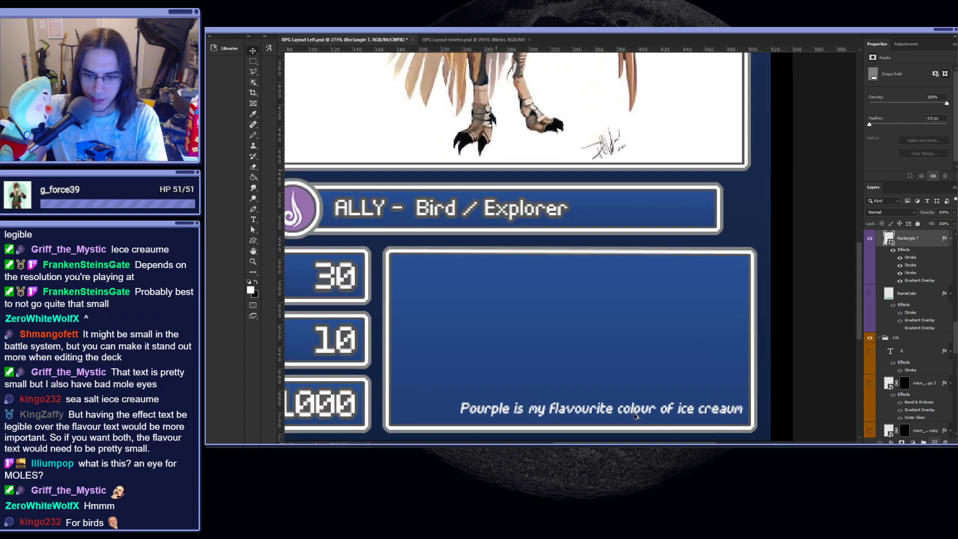
# - Examine how legible the flavor text is with the whole card in view at several magnifications, including 100%
pyautogui.scroll(-5, 640, 379)
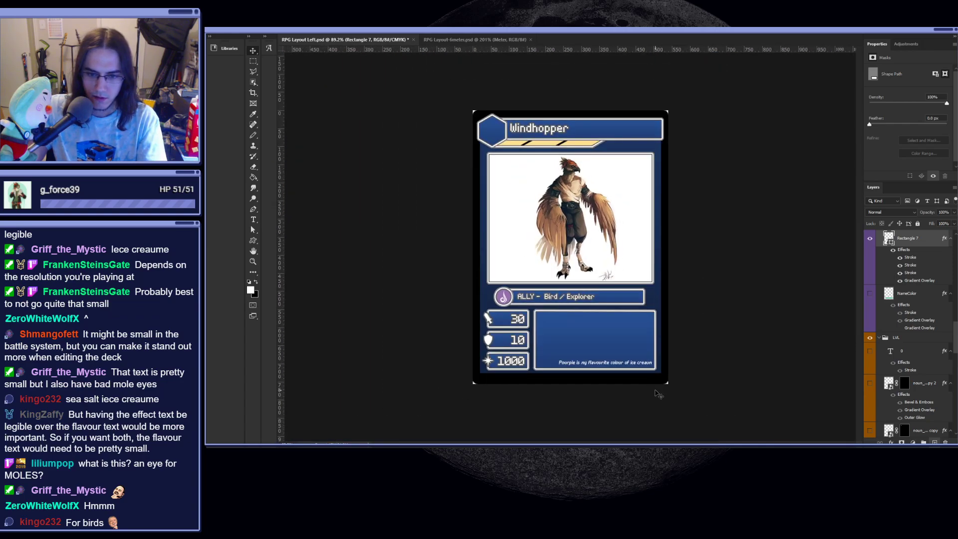
pyautogui.scroll(-2, 654, 391)
pyautogui.scroll(3, 613, 359)
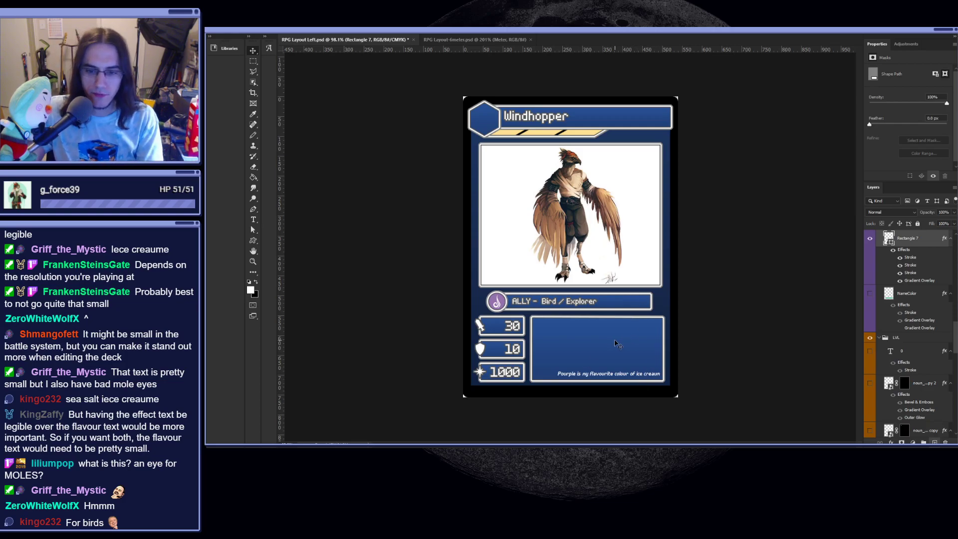
pyautogui.scroll(-2, 618, 345)
pyautogui.scroll(1, 659, 347)
pyautogui.scroll(-1, 658, 347)
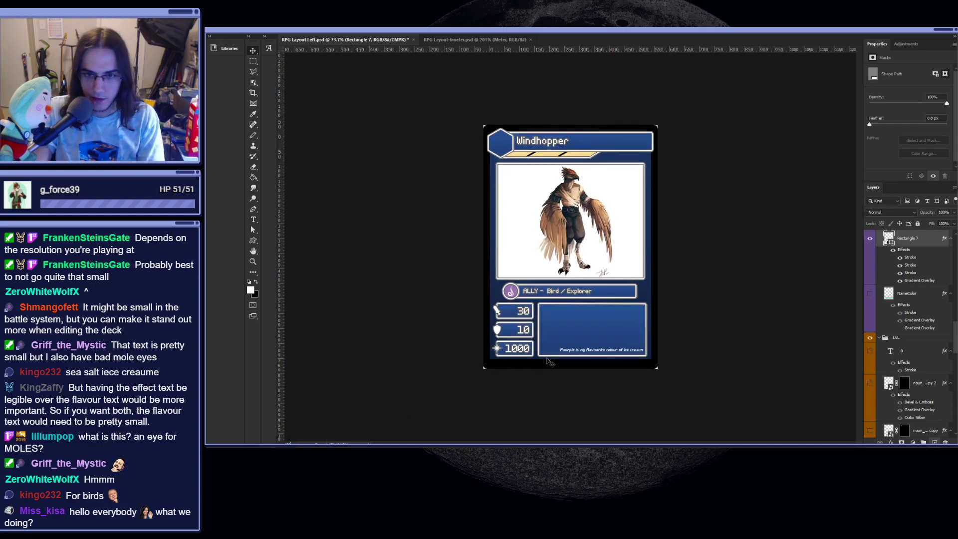
pyautogui.hotkey('ctrl', '1')
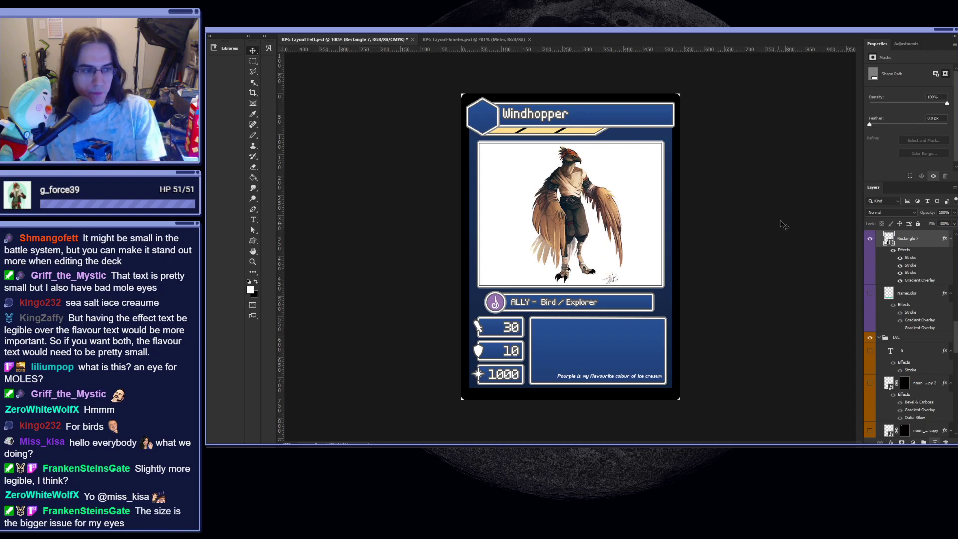
# - Set the whole flavor text to 14 pt and finish editing it
pyautogui.press('t')
pyautogui.click(601, 376)
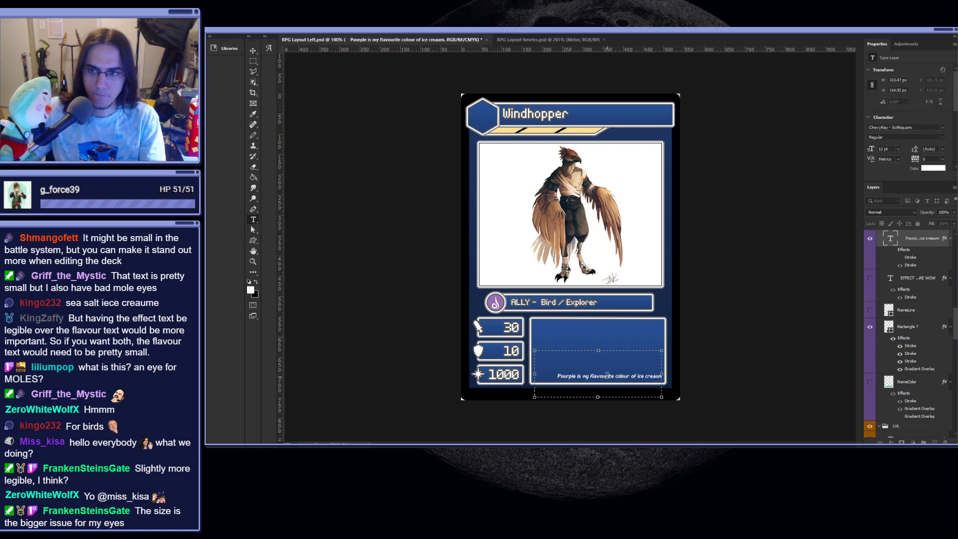
pyautogui.hotkey('ctrl', 'a')
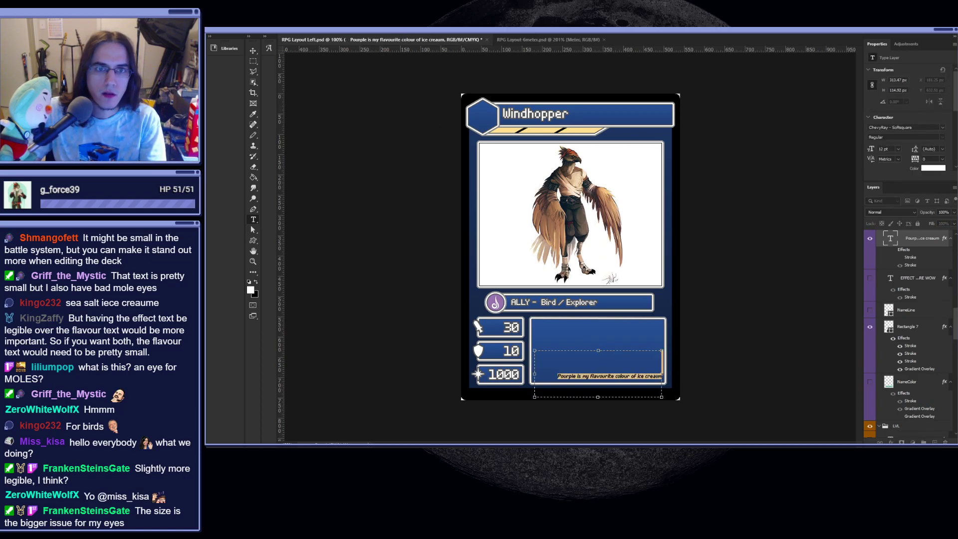
pyautogui.hotkey('ctrl', 'shift', '.')
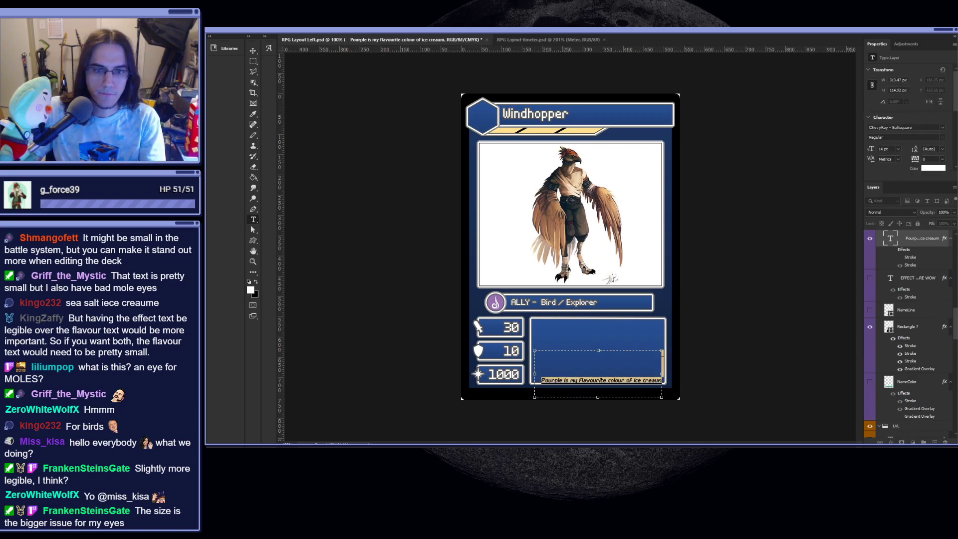
pyautogui.click(253, 50)
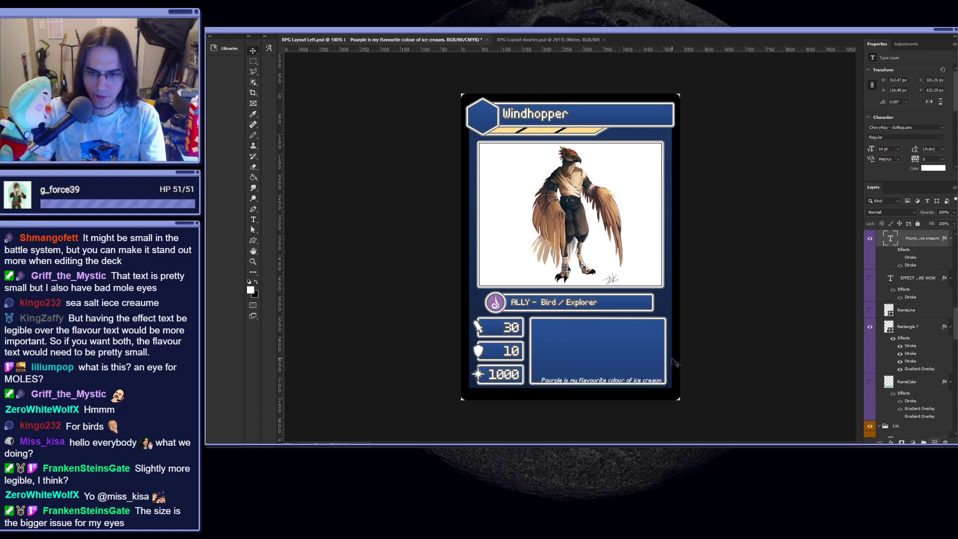
# - Nudge the flavor text up 6 px so it sits inside the effect box's lower edge
pyautogui.press('Up')
pyautogui.press('Up')
pyautogui.press('Up')
pyautogui.press('Up')
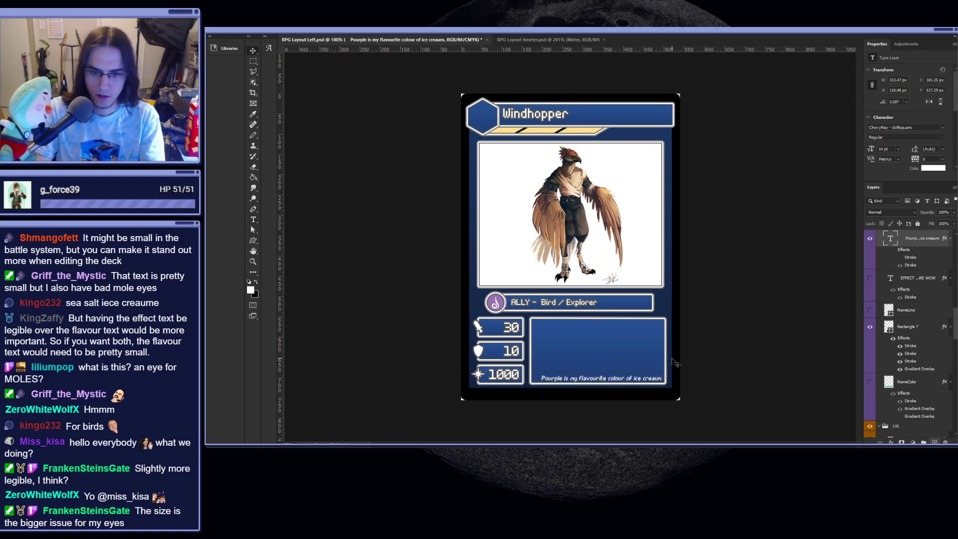
pyautogui.press('Up')
pyautogui.press('Up')
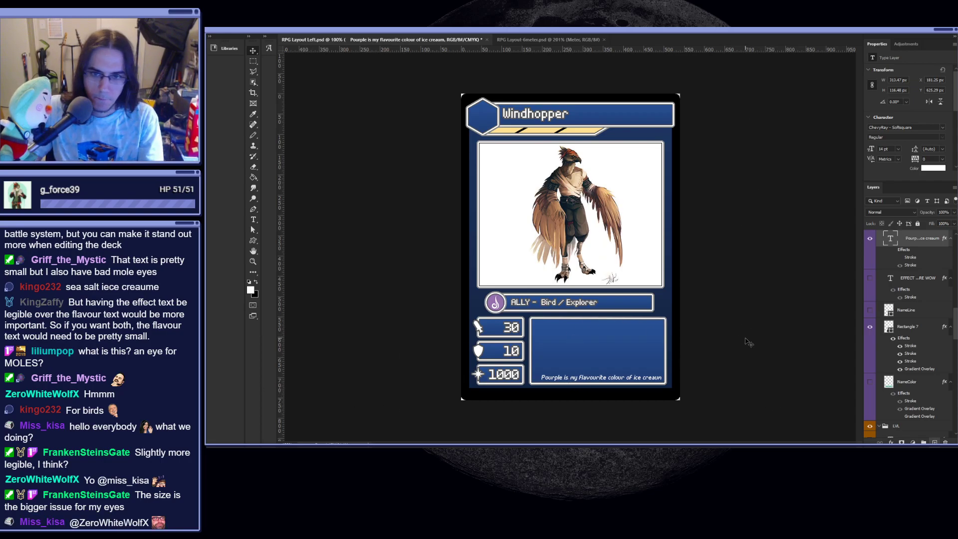
# - Show the hidden effect text layer and delete the line "HERE" from its text
pyautogui.hotkey('ctrl', '+')
pyautogui.hotkey('ctrl', '+')
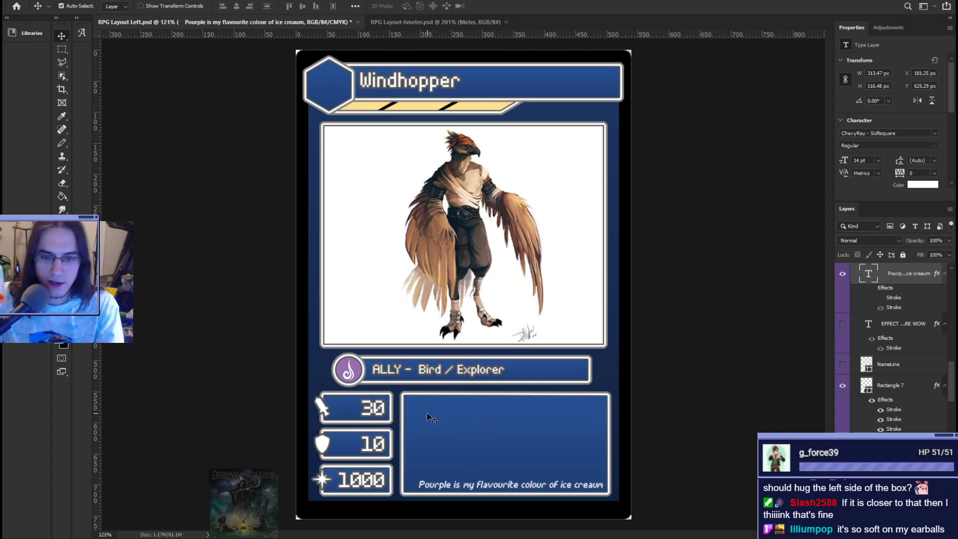
pyautogui.click(843, 324)
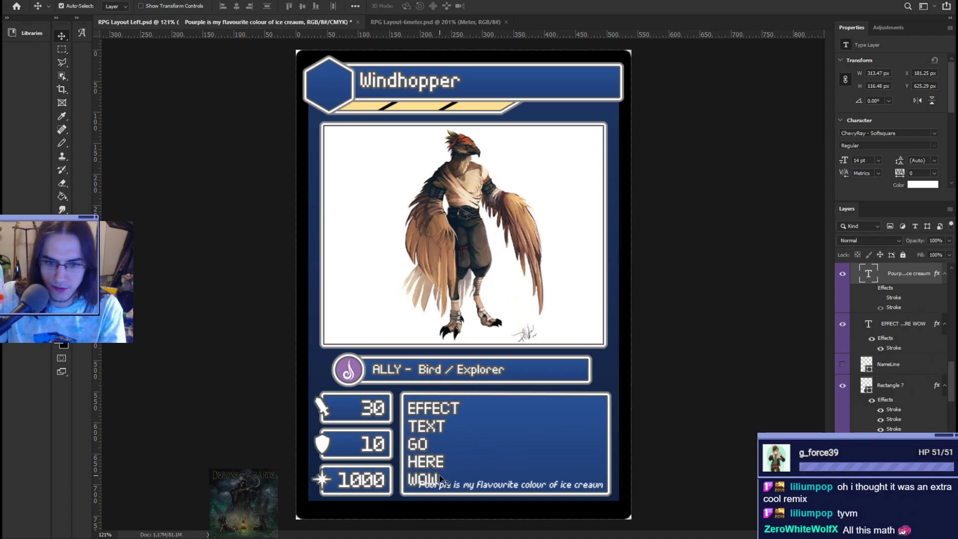
pyautogui.scroll(3, 466, 486)
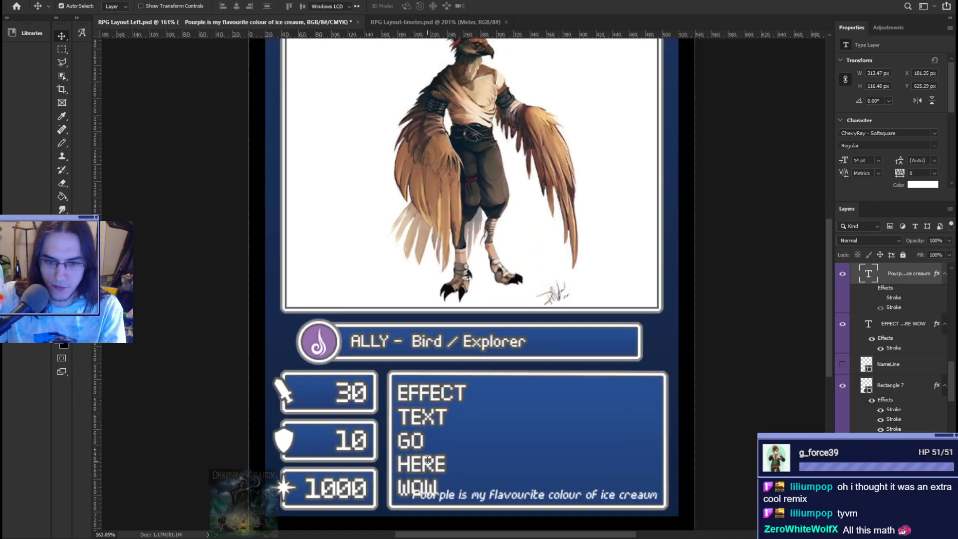
pyautogui.doubleClick(428, 460)
pyautogui.moveTo(447, 464); pyautogui.dragTo(398, 464)
pyautogui.press('BackSpace')
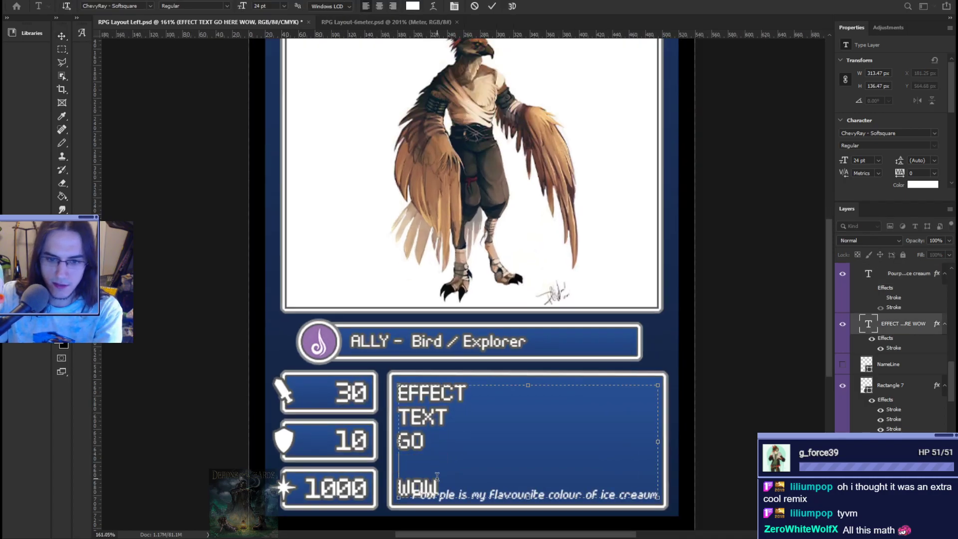
pyautogui.press('BackSpace')
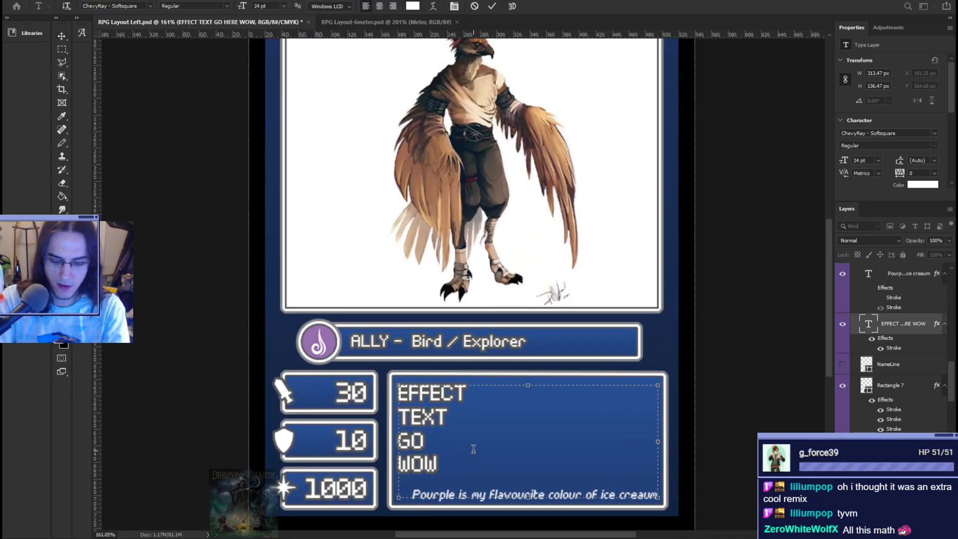
# - Extend the effect text's last line to read "WOW this whole thing is sham!"
pyautogui.write('this whole thi')
pyautogui.press('BackSpace')
pyautogui.press('BackSpace')
pyautogui.press('BackSpace')
pyautogui.write('thing is ')
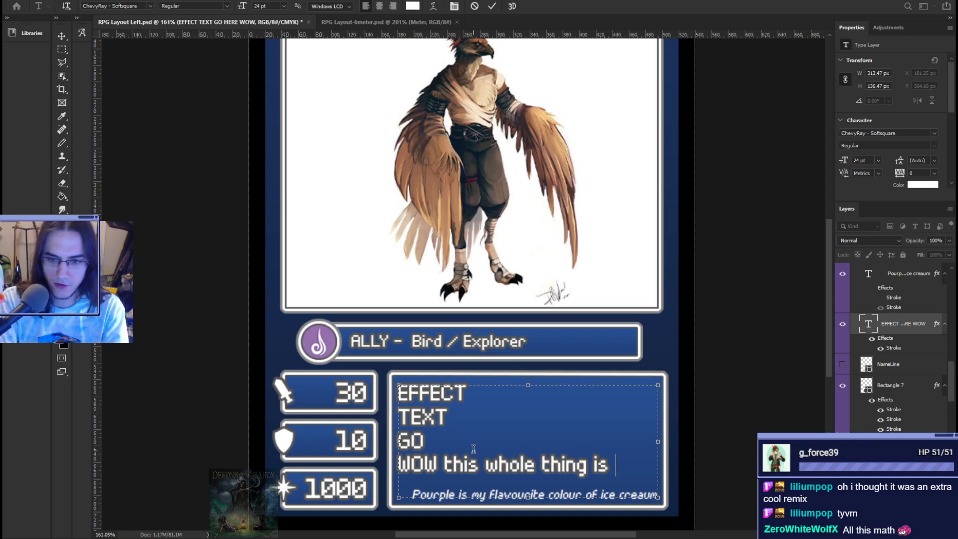
pyautogui.write('sham!')
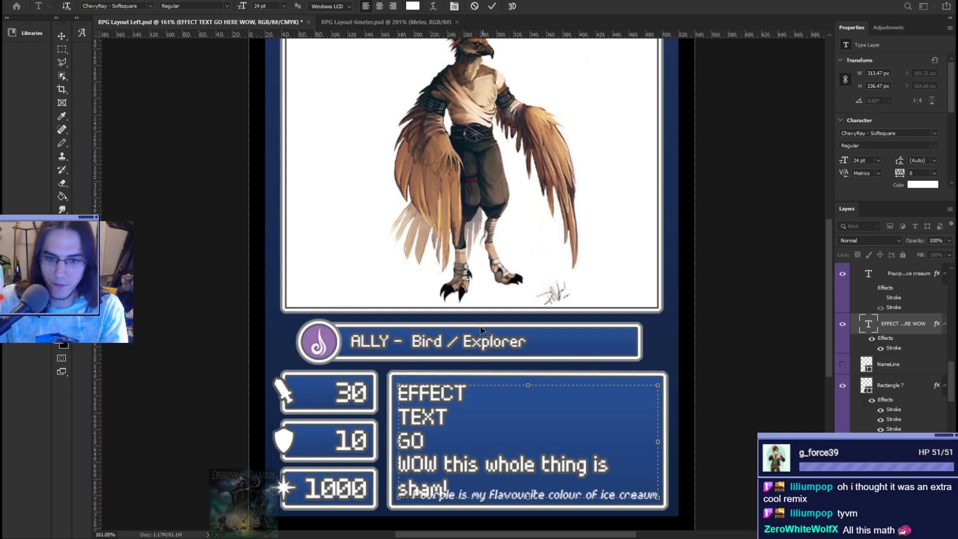
# - Set the whole effect text to 20 pt, finish editing and view it with the rest of the card
pyautogui.hotkey('ctrl', 'a')
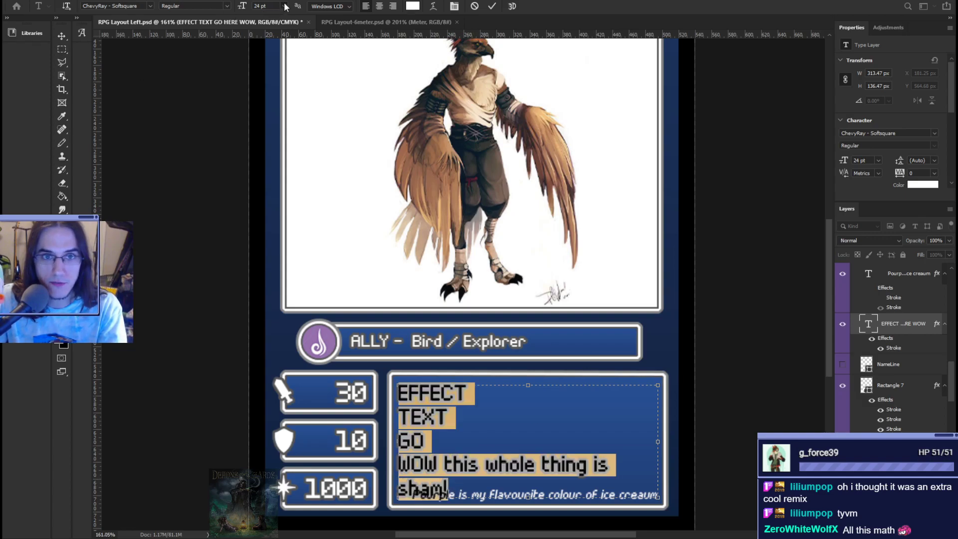
pyautogui.click(273, 3)
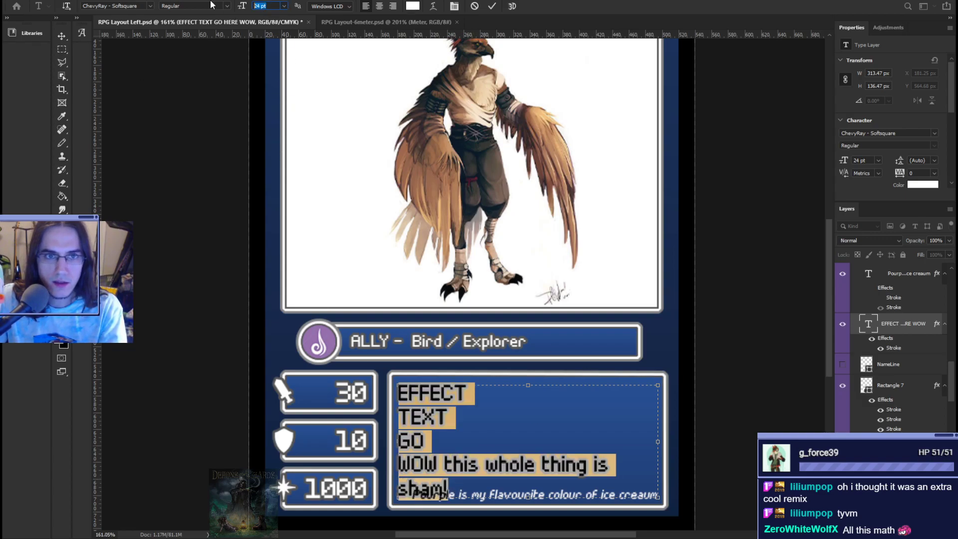
pyautogui.write('20')
pyautogui.press('Return')
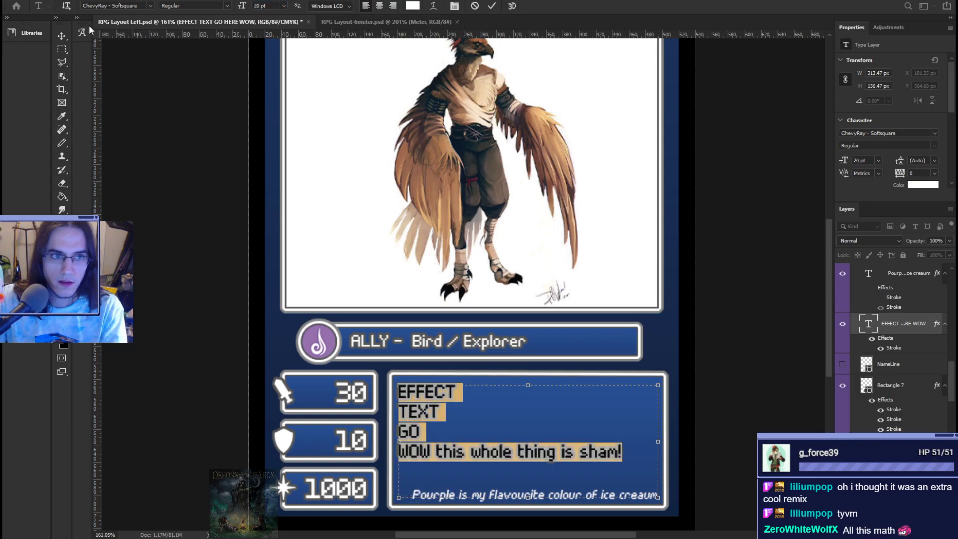
pyautogui.click(57, 37)
pyautogui.scroll(-7, 486, 472)
pyautogui.scroll(7, 479, 450)
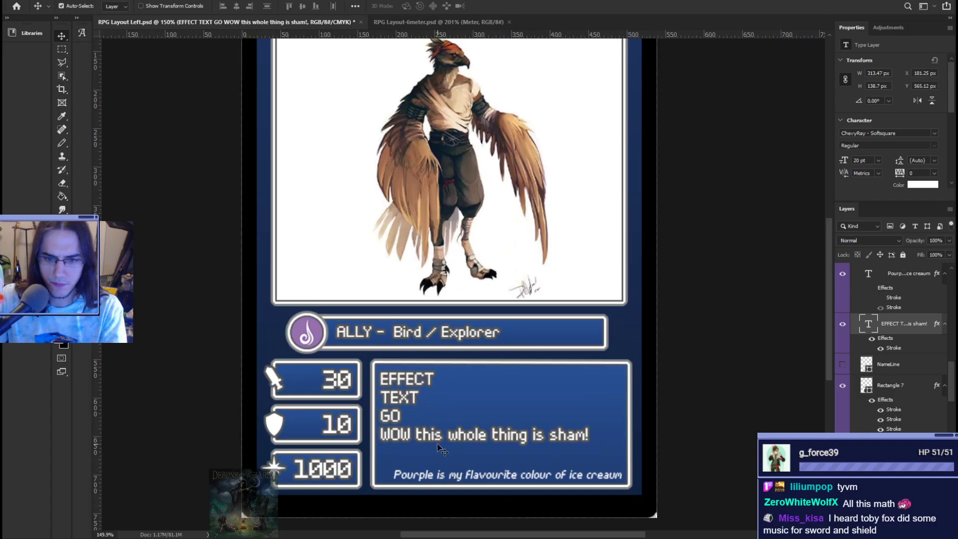
# - Try two filler lines reading "asdf" below the effect text's last line and remove them again
pyautogui.doubleClick(425, 437)
pyautogui.click(600, 433)
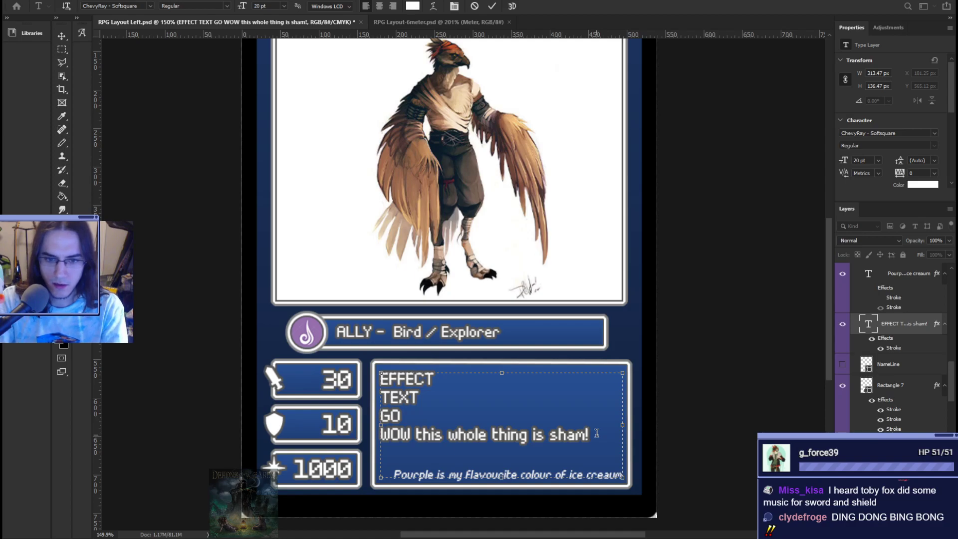
pyautogui.press('Return')
pyautogui.write('asdf')
pyautogui.press('Return')
pyautogui.write('asdf')
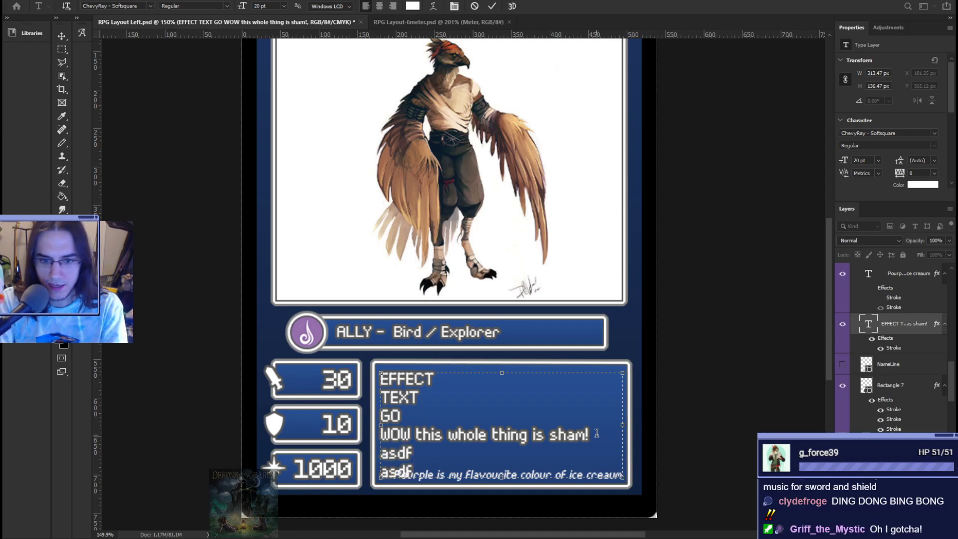
pyautogui.press('BackSpace')
pyautogui.press('BackSpace')
pyautogui.press('BackSpace')
pyautogui.press('BackSpace')
pyautogui.press('BackSpace')
pyautogui.press('BackSpace')
pyautogui.press('BackSpace')
pyautogui.press('BackSpace')
pyautogui.press('BackSpace')
pyautogui.press('BackSpace')
pyautogui.press('BackSpace')
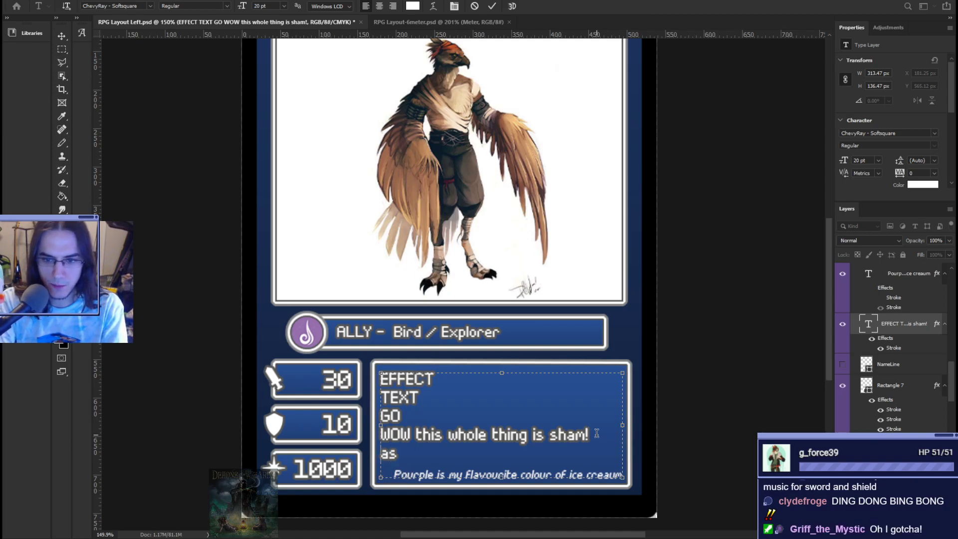
# - Replace the entire effect text with the line "PLAY: Gain 2 metres"
pyautogui.hotkey('ctrl', 'a')
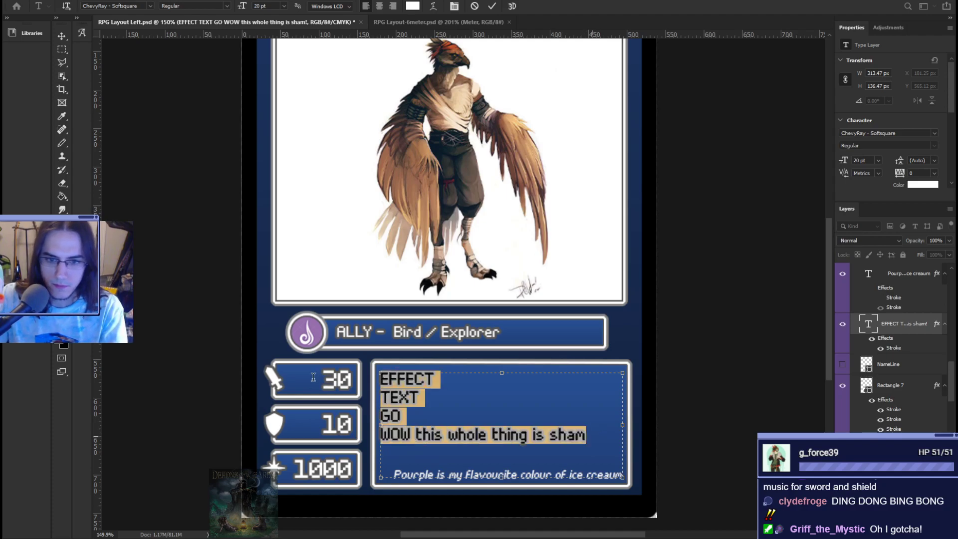
pyautogui.press('Left')
pyautogui.write('PLAY: ')
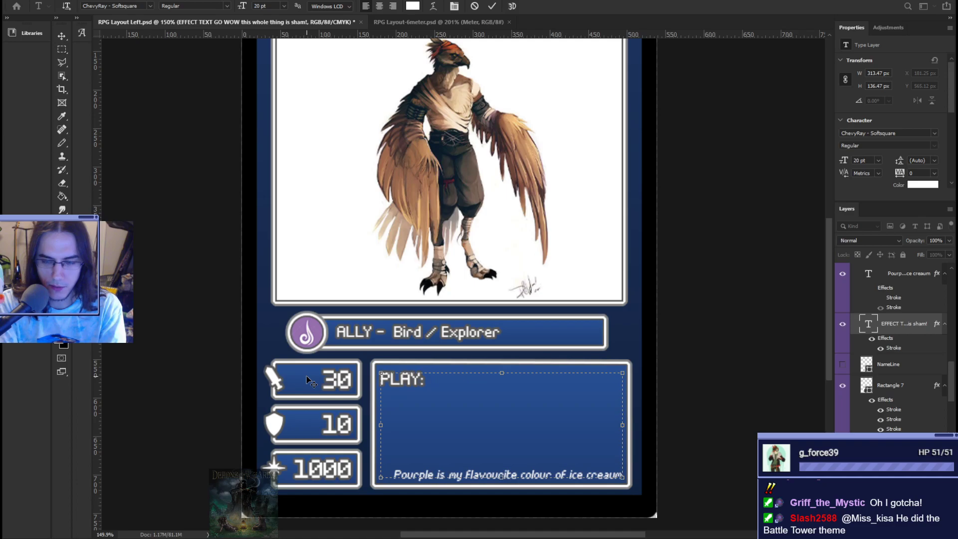
pyautogui.write('A')
pyautogui.press('BackSpace')
pyautogui.write('Draw')
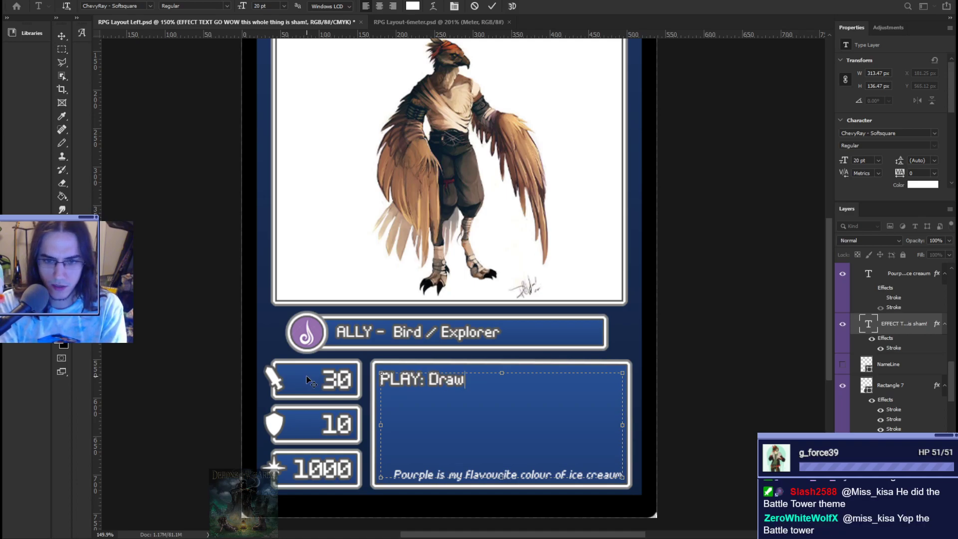
pyautogui.write(' 1')
pyautogui.press('BackSpace')
pyautogui.press('BackSpace')
pyautogui.press('BackSpace')
pyautogui.press('BackSpace')
pyautogui.press('BackSpace')
pyautogui.press('BackSpace')
pyautogui.write('Gain 2 metres')
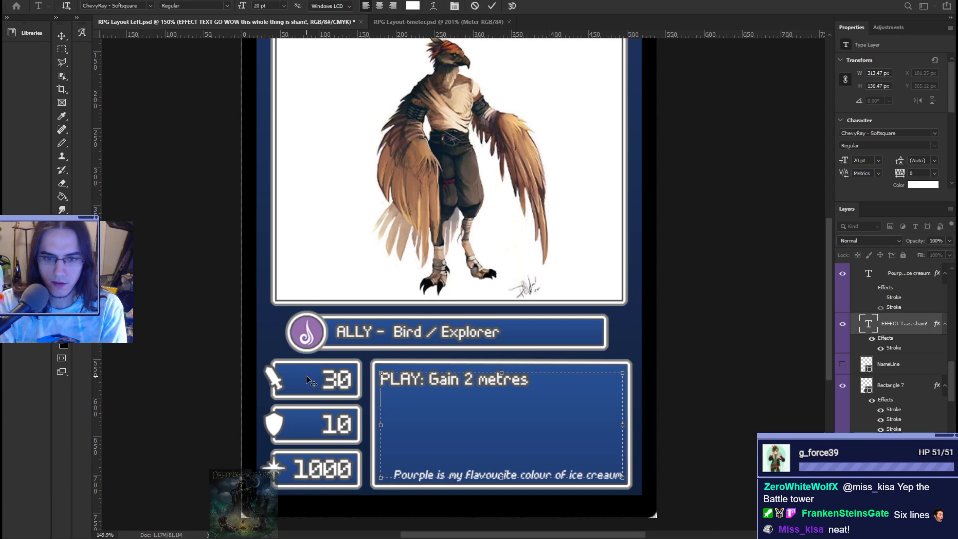
# - Add a second effect line reading "DEAD: Opponent discards 1 card"
pyautogui.press('Return')
pyautogui.write('DEAD:')
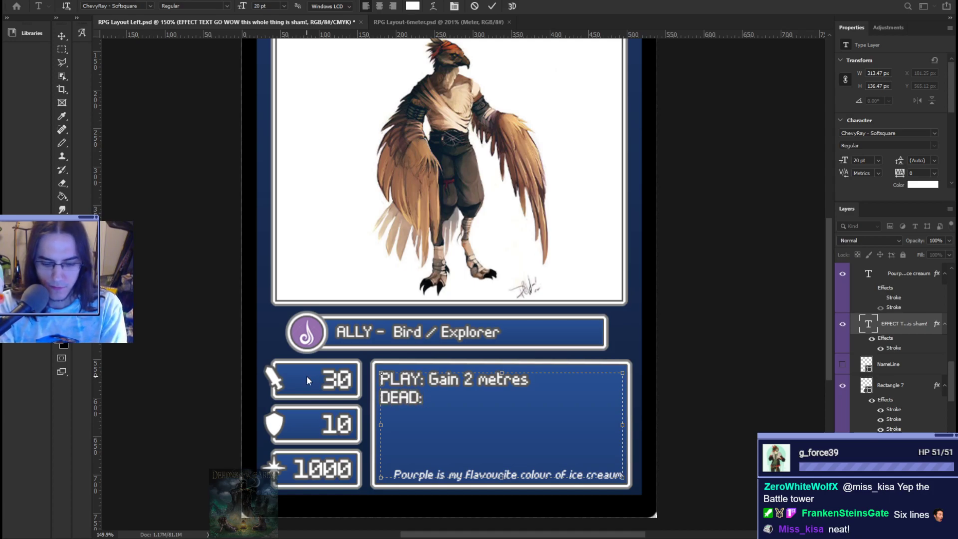
pyautogui.write(' Opponent discards ')
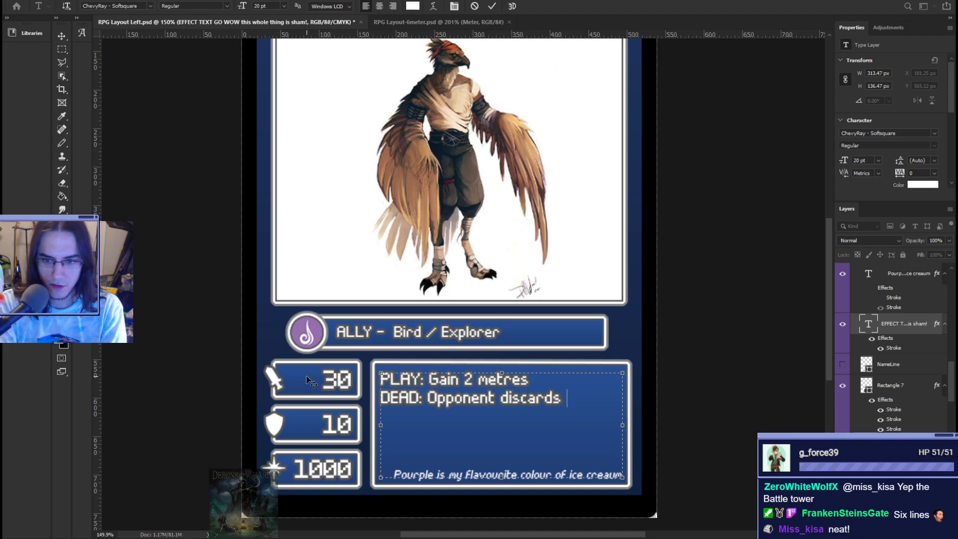
pyautogui.write('1 card')
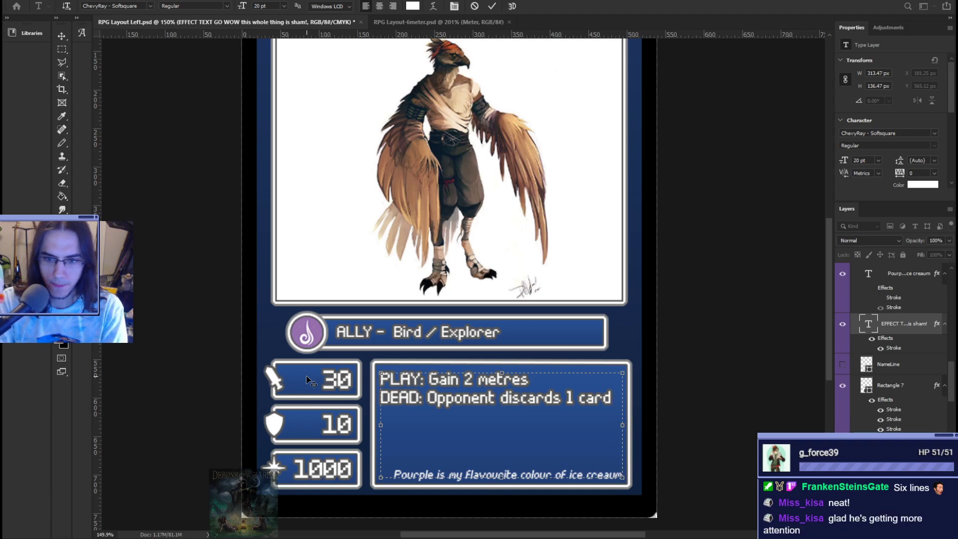
# - Add a third effect entry reading "PLAY: Search your deck, you know it to be true!"
pyautogui.press('Return')
pyautogui.write('PL')
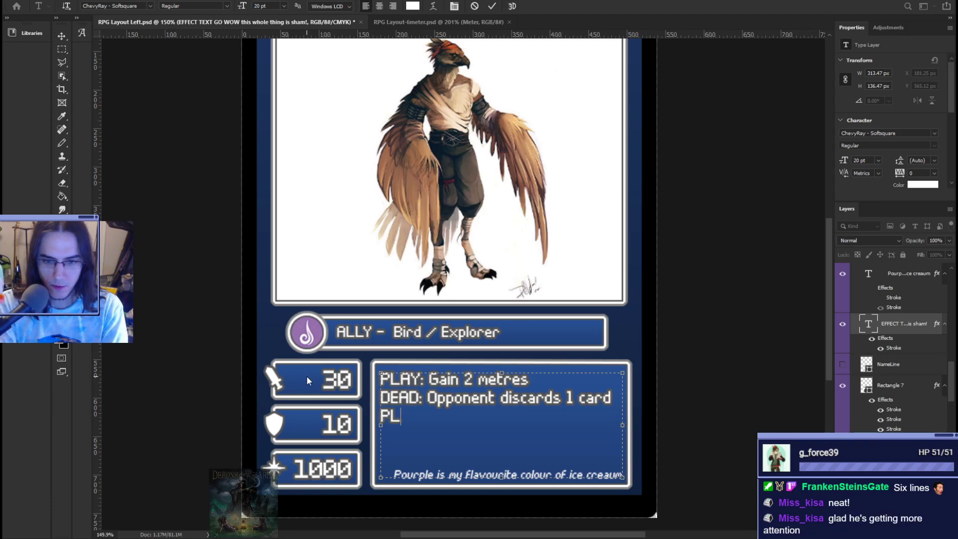
pyautogui.write('AY: Searc')
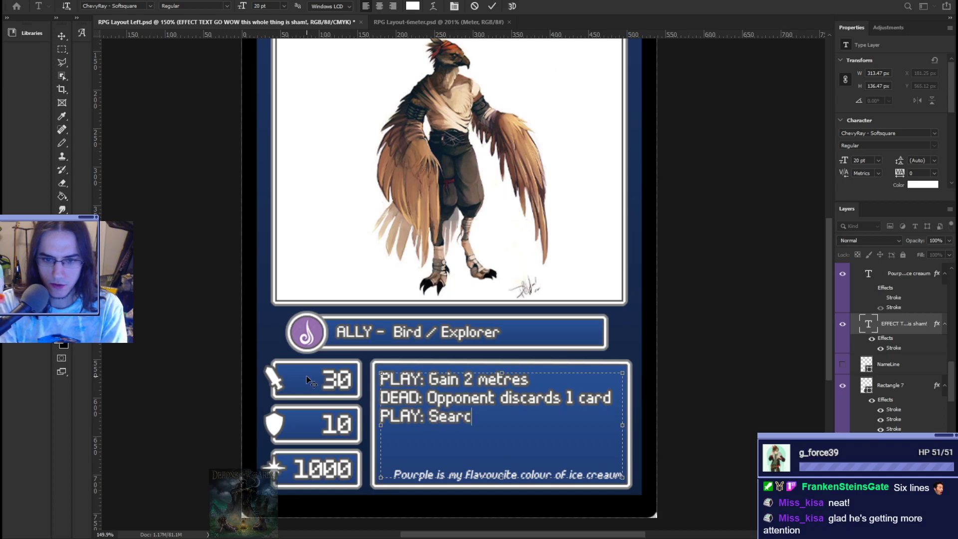
pyautogui.write('h your deck, you know it tob')
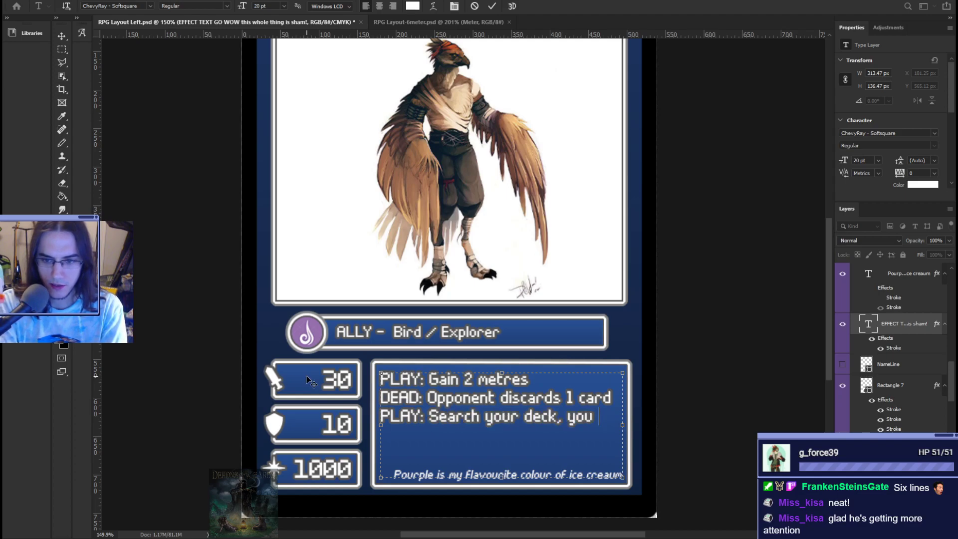
pyautogui.press('BackSpace')
pyautogui.write('e')
pyautogui.press('BackSpace')
pyautogui.press('BackSpace')
pyautogui.write('be true!')
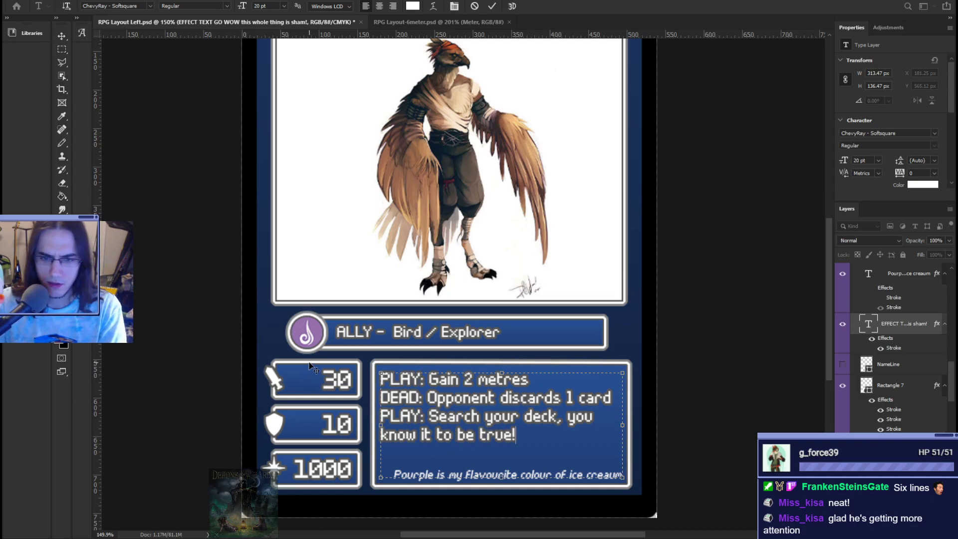
# - Try the characters "_", ")", "*", ":" and "/" as markers in front of the first effect line, removing each one again
pyautogui.click(474, 178)
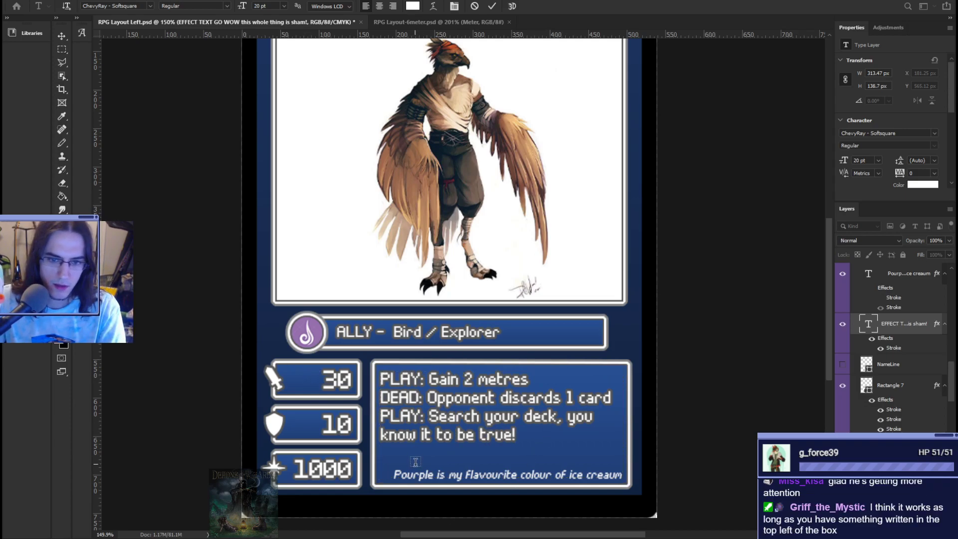
pyautogui.click(394, 385)
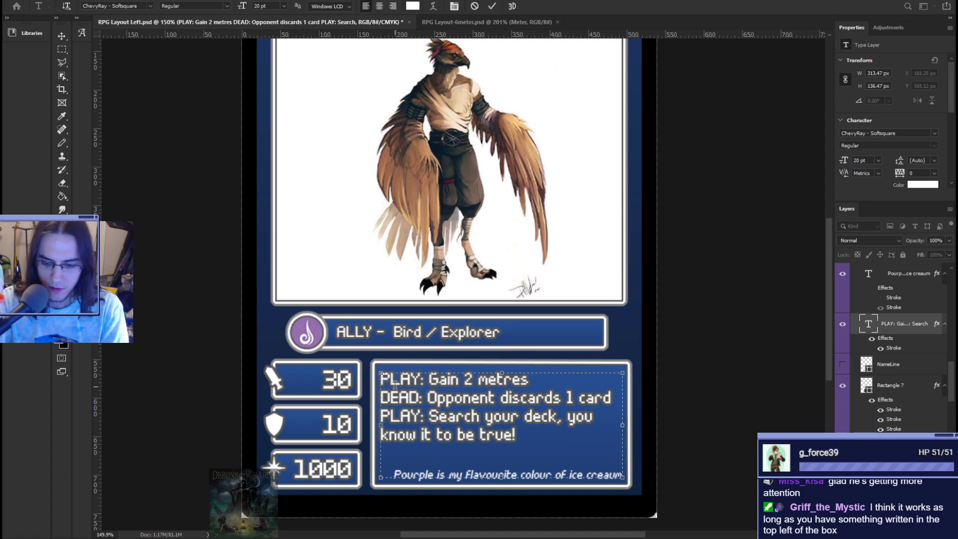
pyautogui.write('_')
pyautogui.press('BackSpace')
pyautogui.write(')')
pyautogui.press('BackSpace')
pyautogui.write('*')
pyautogui.press('BackSpace')
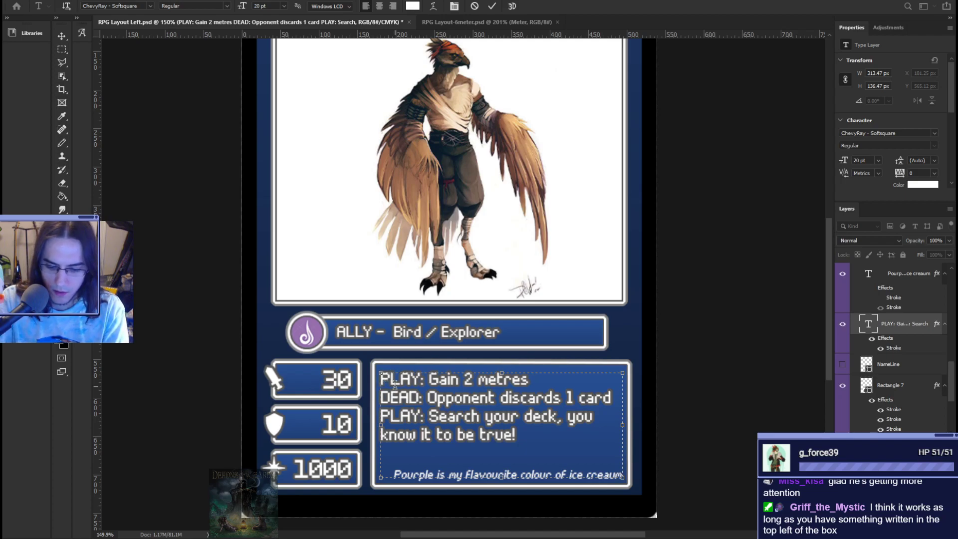
pyautogui.write(':')
pyautogui.press('BackSpace')
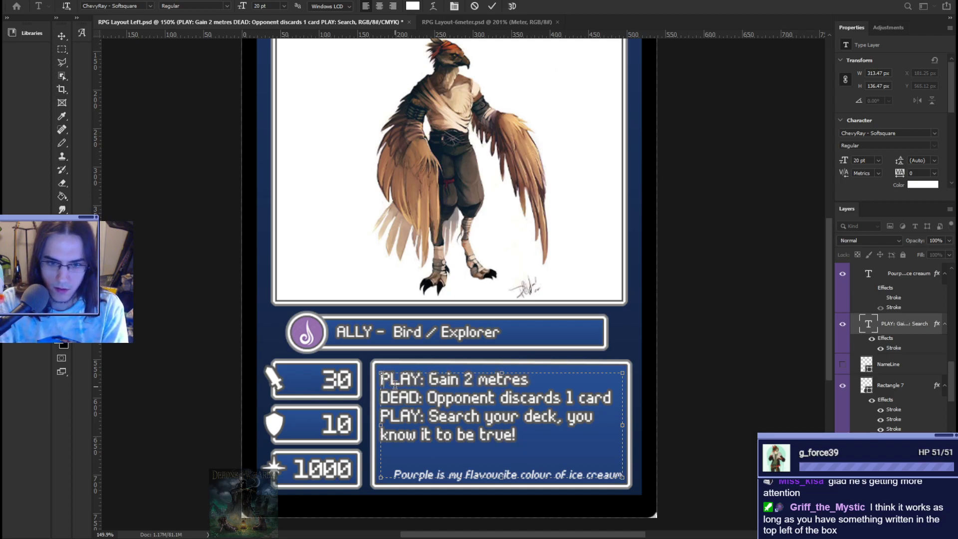
pyautogui.write('/')
pyautogui.press('BackSpace')
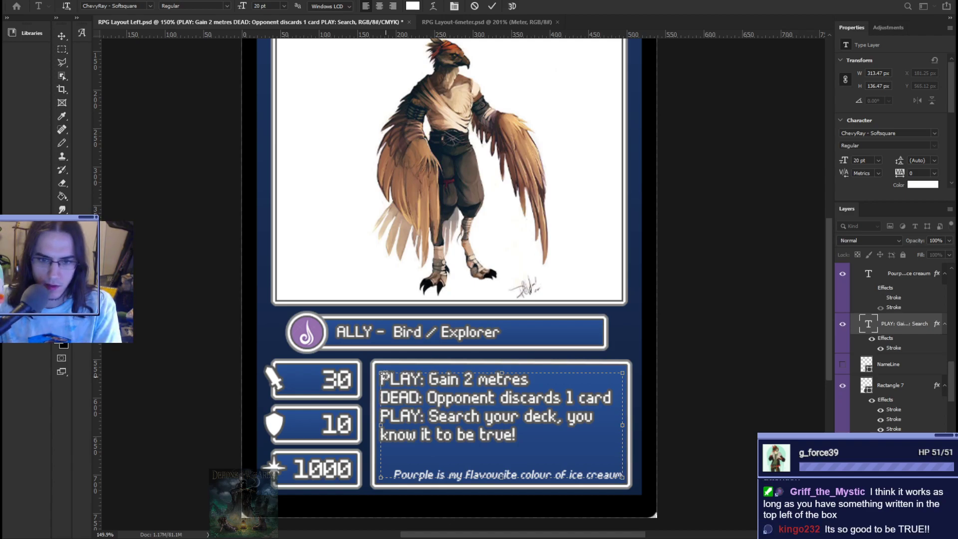
# - Insert a "•" bullet before "PLAY: Gain 2 metres", copy the bullet, and finish the text edit
pyautogui.write('•')
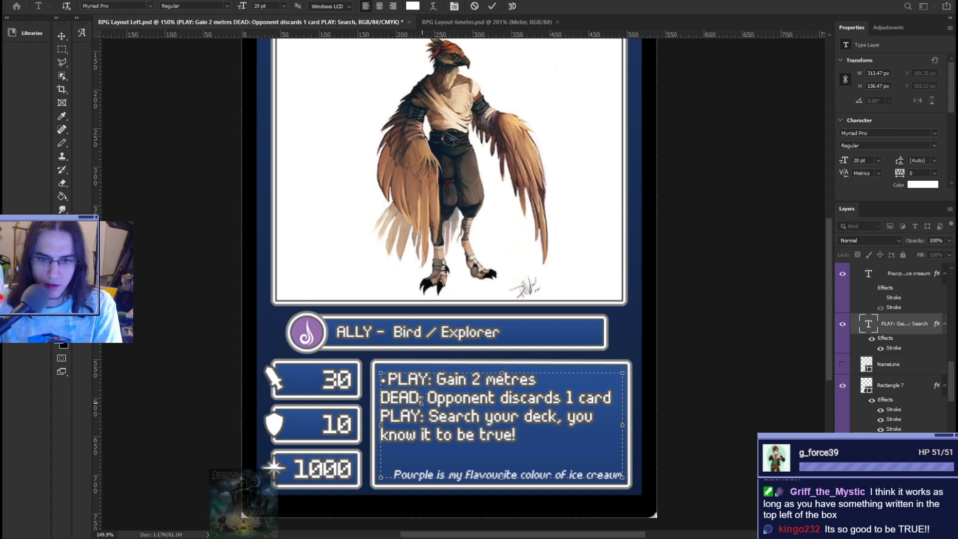
pyautogui.scroll(8, 385, 379)
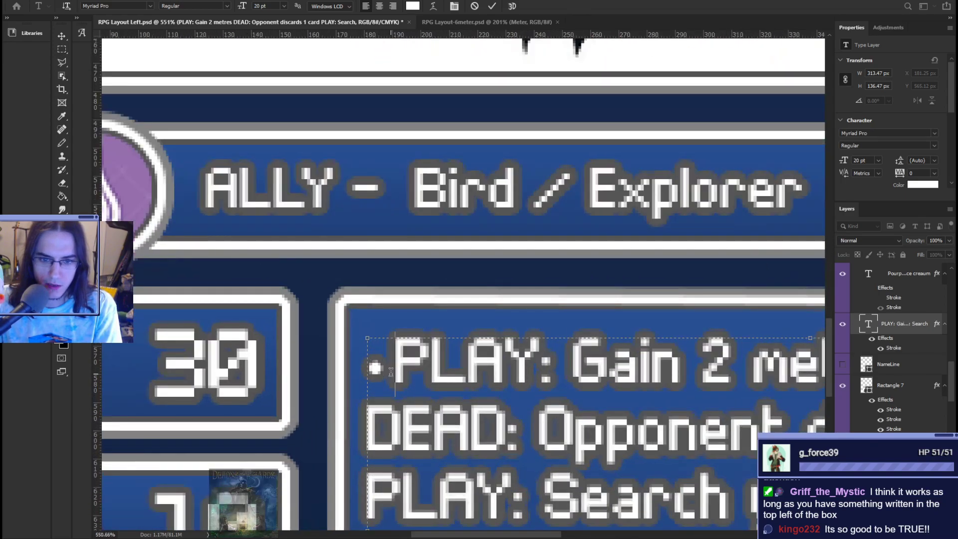
pyautogui.moveTo(385, 374); pyautogui.dragTo(336, 372)
pyautogui.hotkey('ctrl', 'c')
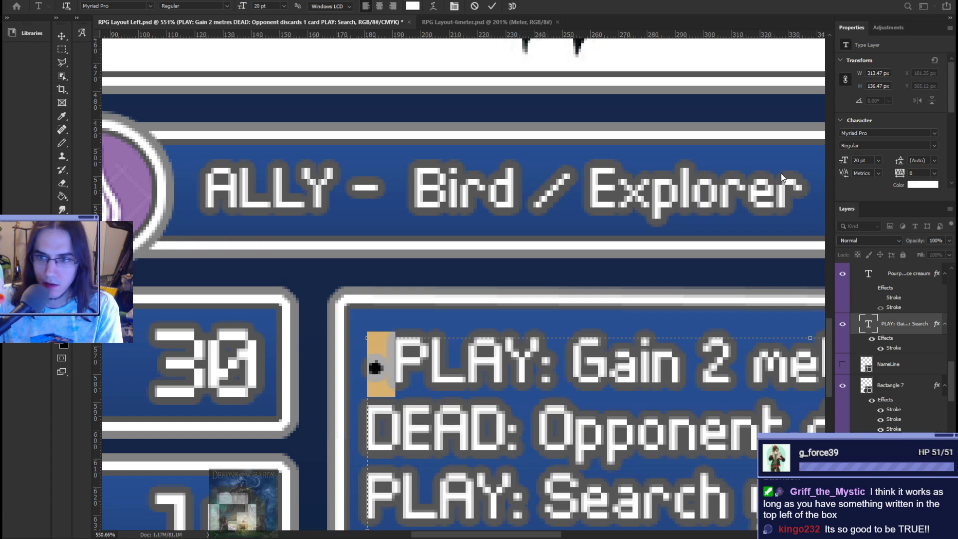
pyautogui.click(751, 116)
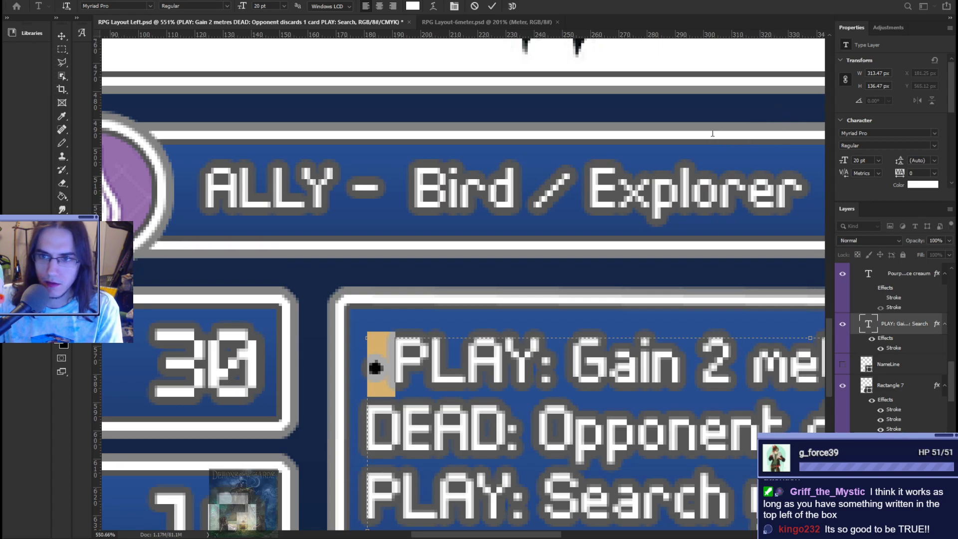
pyautogui.hotkey('ctrl', 'z')
pyautogui.moveTo(698, 149); pyautogui.dragTo(694, 149)
pyautogui.click(62, 36)
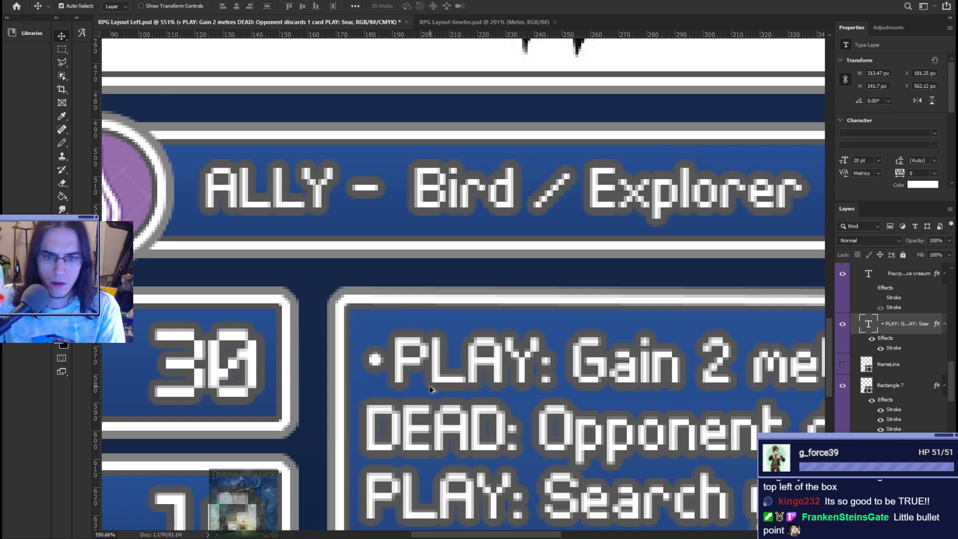
# - Paste the copied bullet in front of the "DEAD: Opponent discards 1 card" and "PLAY: Search your deck" lines
pyautogui.scroll(-3, 448, 405)
pyautogui.scroll(-3, 447, 405)
pyautogui.scroll(1, 437, 430)
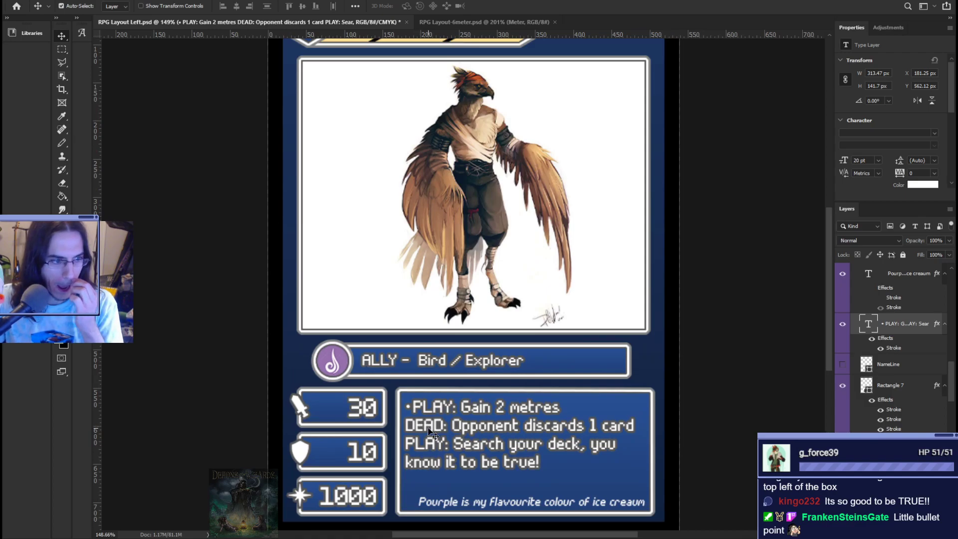
pyautogui.scroll(-2, 457, 463)
pyautogui.scroll(1, 501, 463)
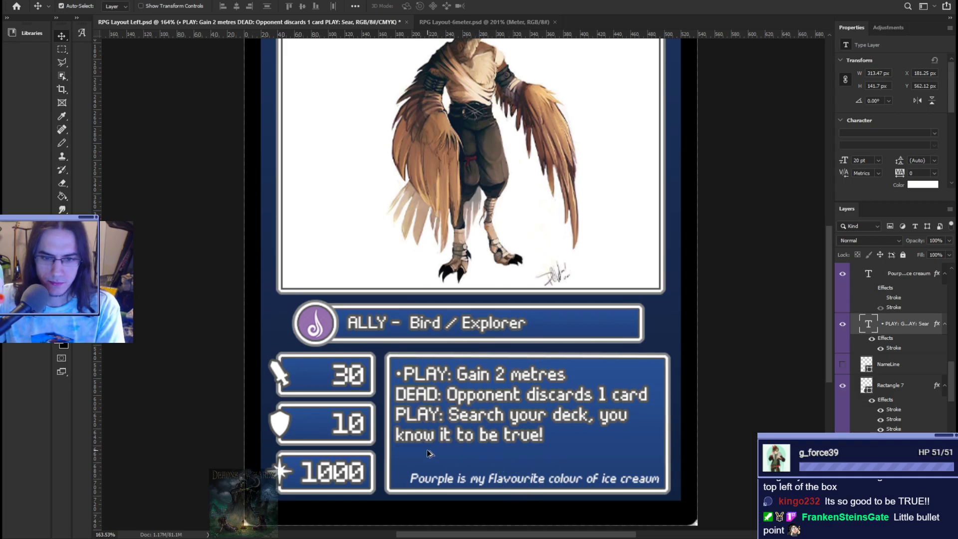
pyautogui.scroll(2, 414, 420)
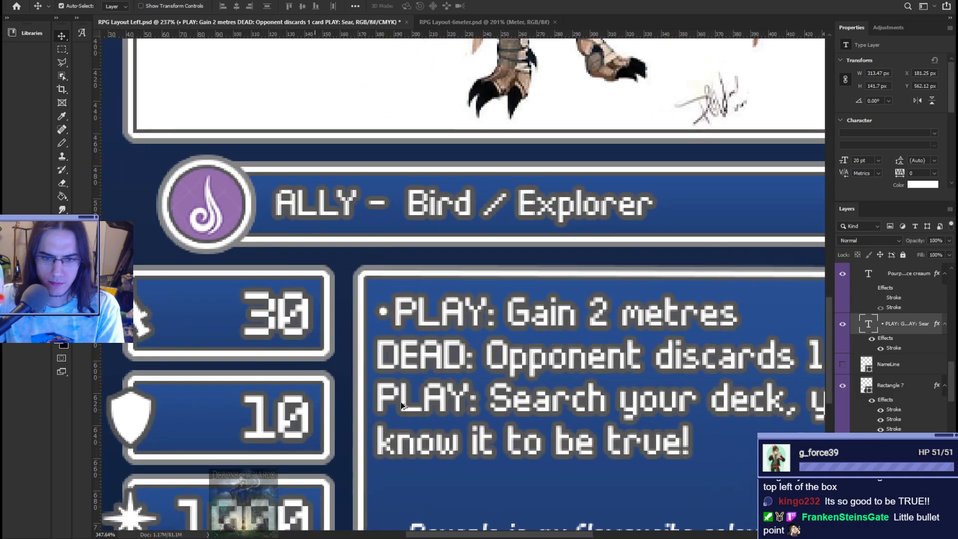
pyautogui.doubleClick(389, 313)
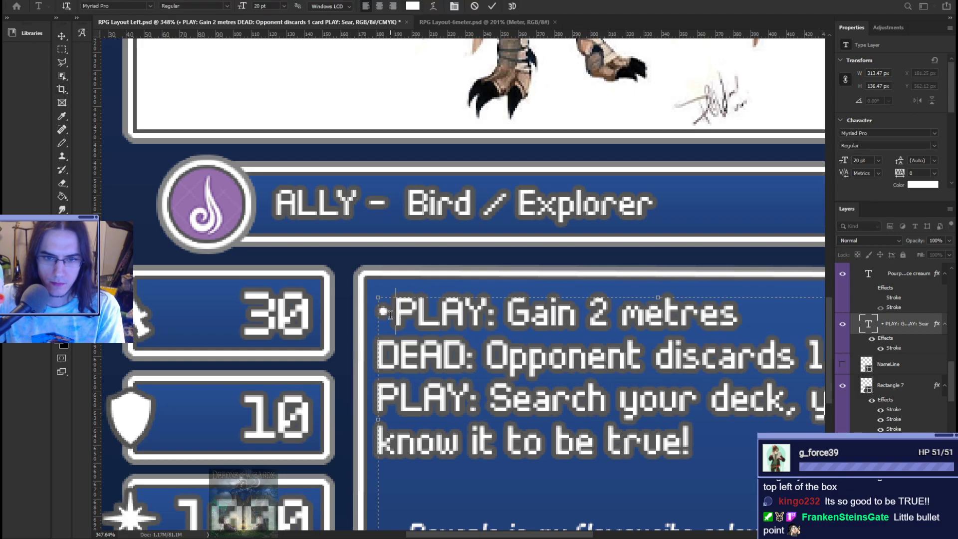
pyautogui.click(385, 367)
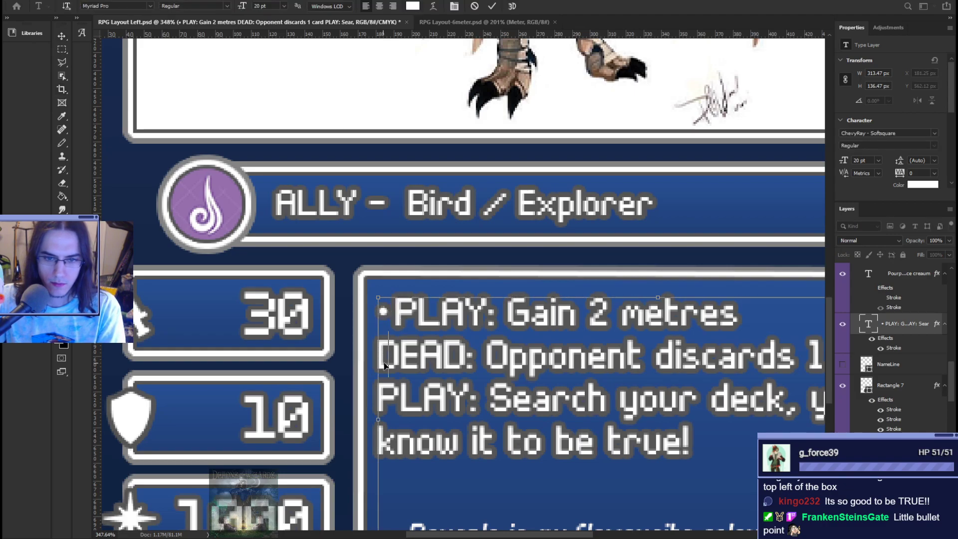
pyautogui.hotkey('ctrl', 'v')
pyautogui.click(383, 397)
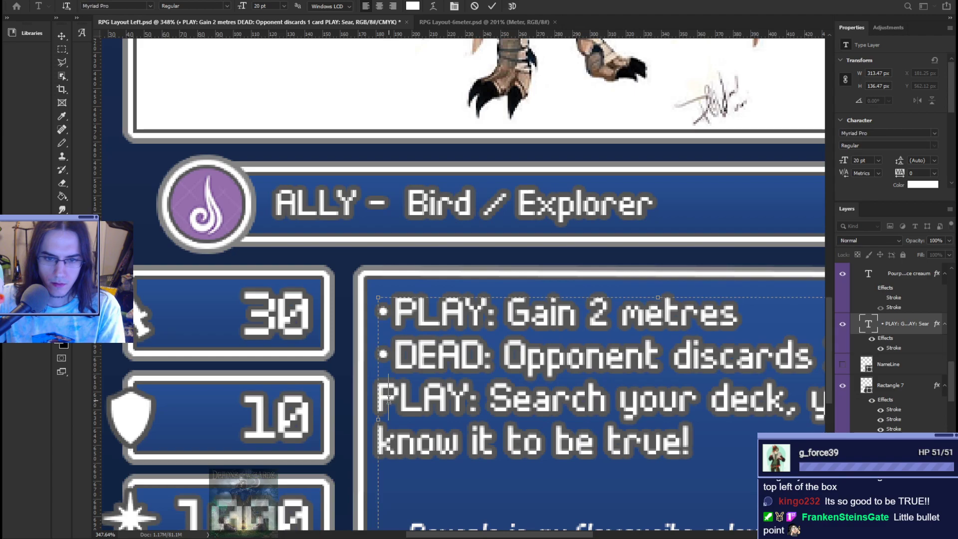
pyautogui.hotkey('ctrl', 'v')
pyautogui.click(492, 6)
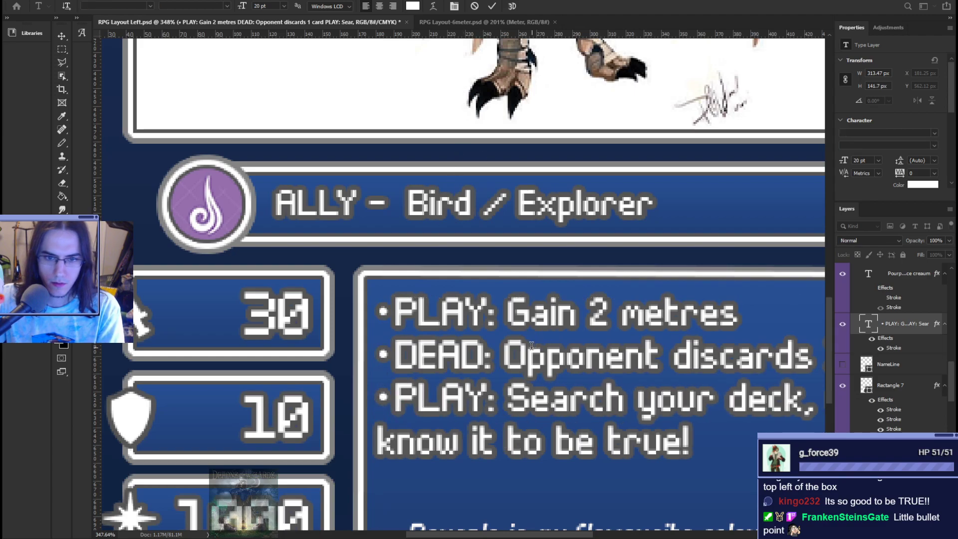
# - Try indenting the wrapped line "know it to be true!" so it sits under its bullet's text
pyautogui.scroll(-3, 536, 445)
pyautogui.scroll(-2, 538, 449)
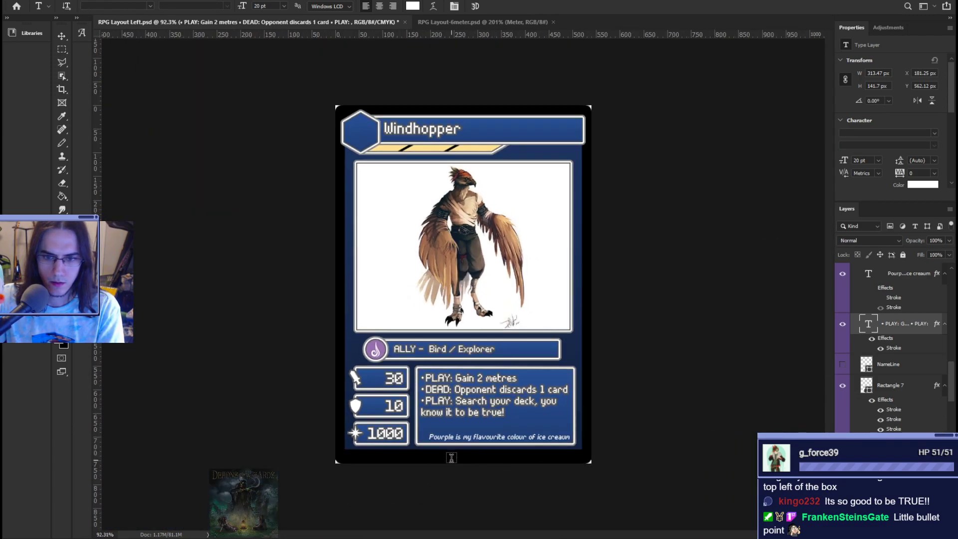
pyautogui.scroll(5, 430, 417)
pyautogui.click(432, 415)
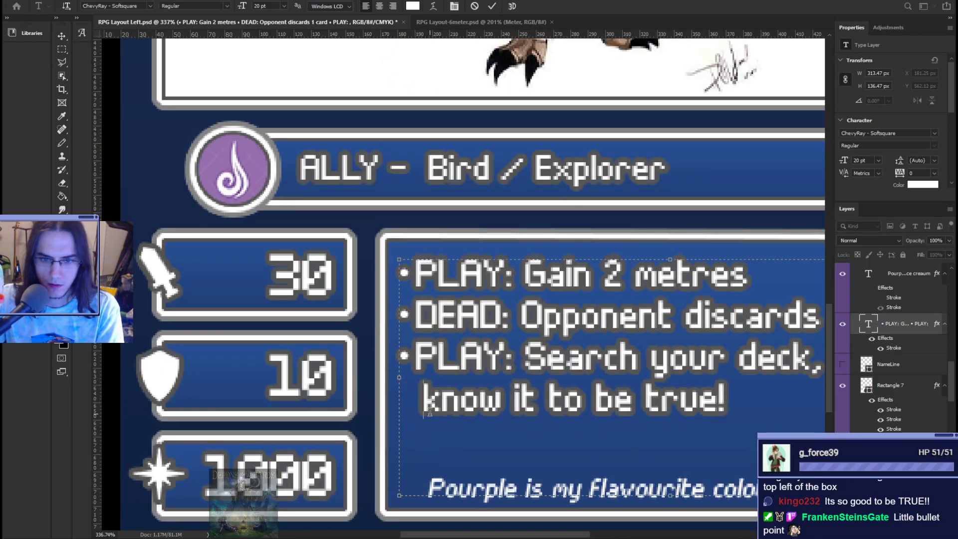
pyautogui.press('BackSpace')
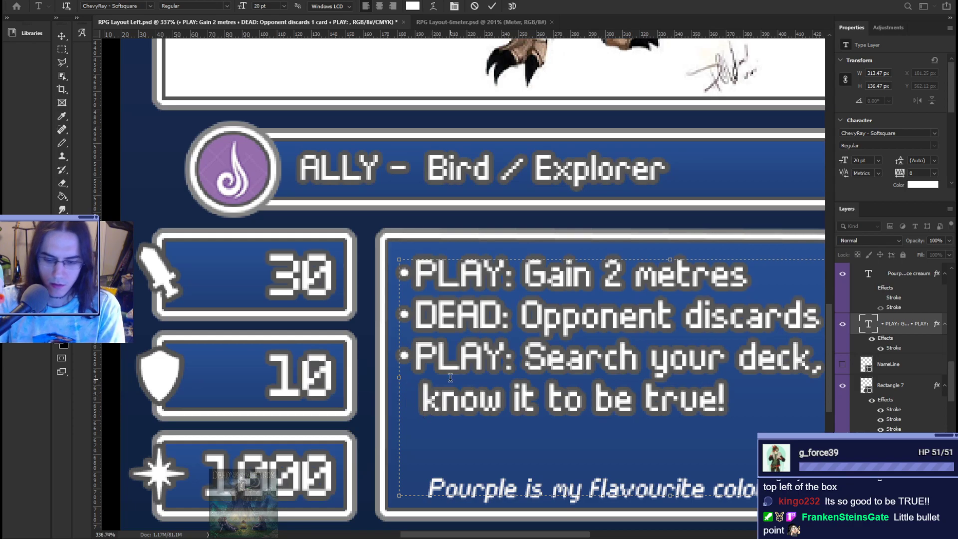
pyautogui.press('BackSpace')
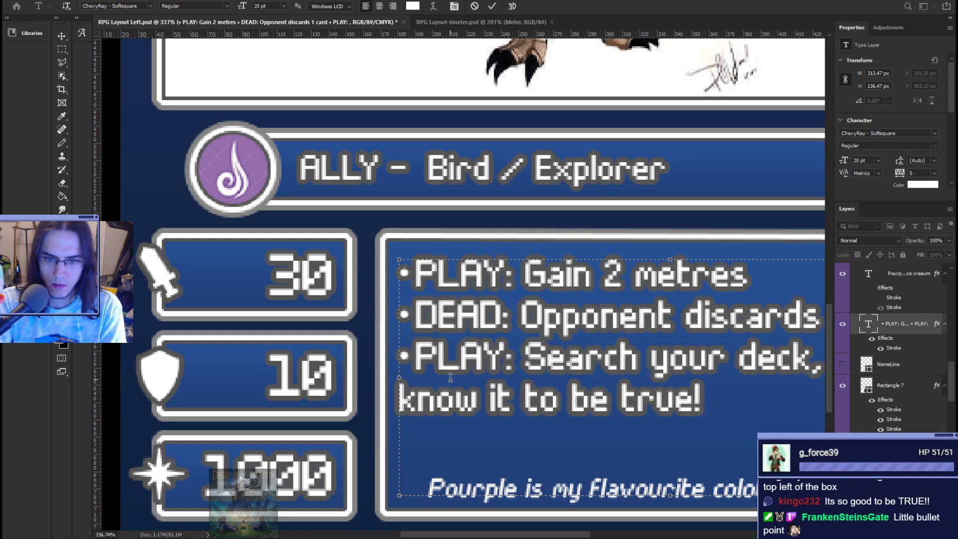
pyautogui.write('yo')
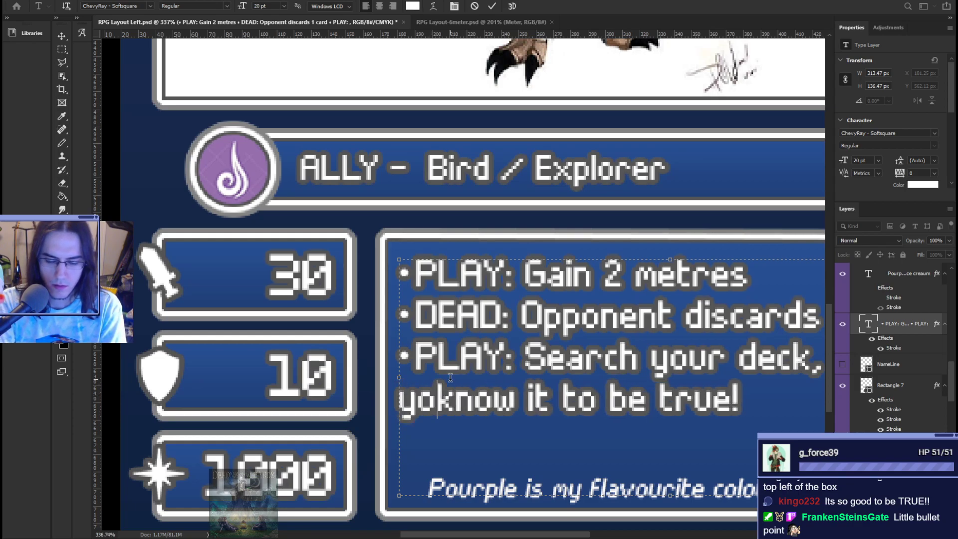
pyautogui.press('BackSpace')
pyautogui.press('BackSpace')
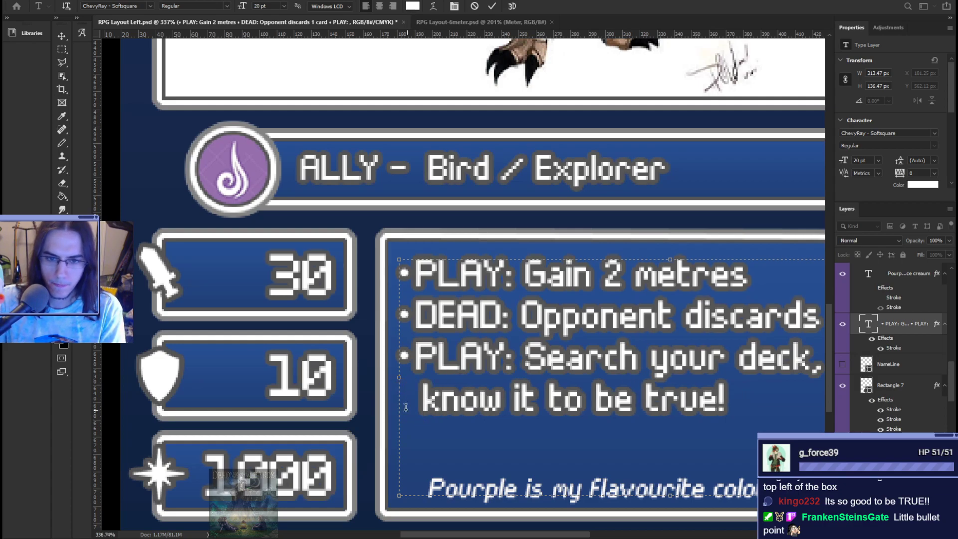
pyautogui.click(62, 36)
pyautogui.scroll(-6, 499, 442)
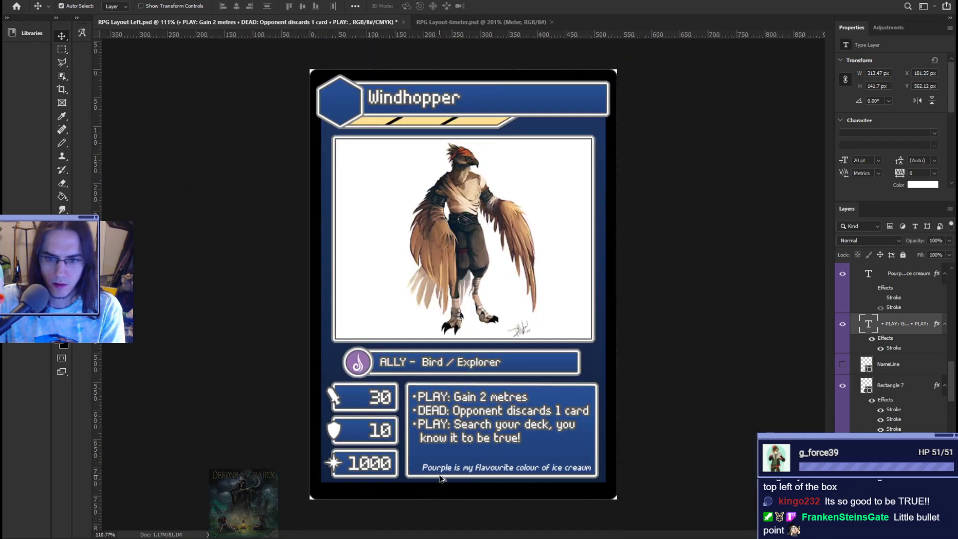
# - Undo the indent of the wrapped line "know it to be true!"
pyautogui.hotkey('ctrl', 'z')
pyautogui.scroll(4, 422, 421)
pyautogui.hotkey('ctrl', 'z')
pyautogui.hotkey('ctrl', 'shift', 'z')
pyautogui.scroll(3, 424, 420)
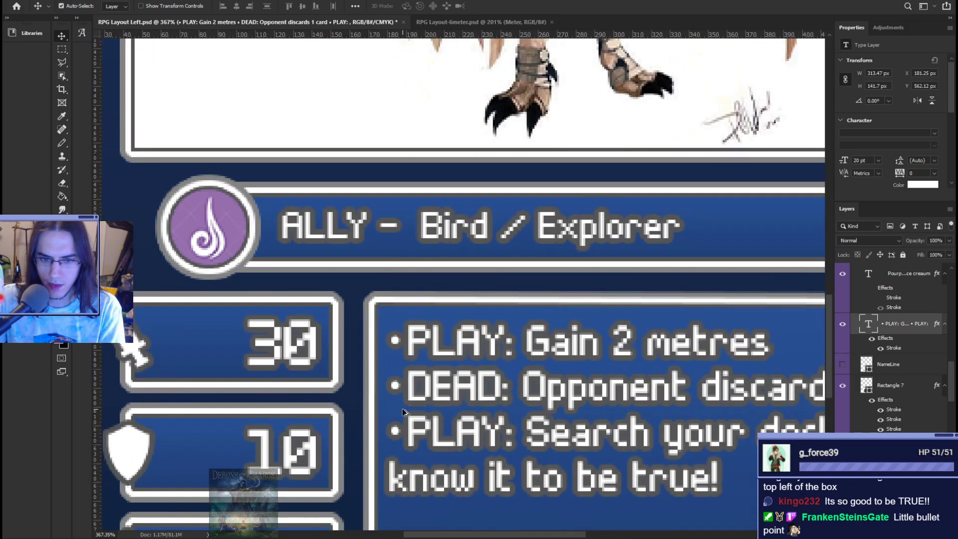
# - Try adding a space after the bullets of the effect lines, then discard the spacing edit
pyautogui.press('t')
pyautogui.click(406, 322)
pyautogui.click(411, 382)
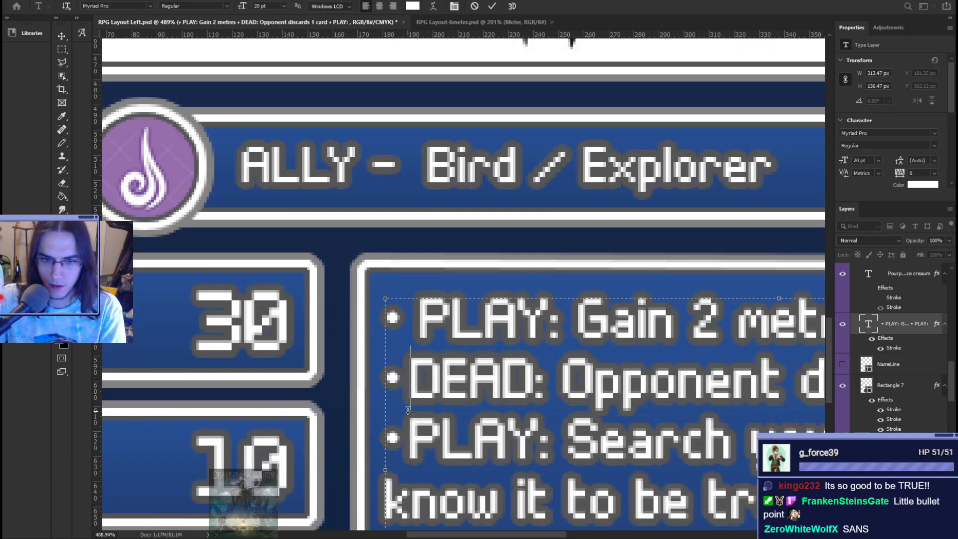
pyautogui.click(414, 447)
pyautogui.press('BackSpace')
pyautogui.hotkey('ctrl', 'z')
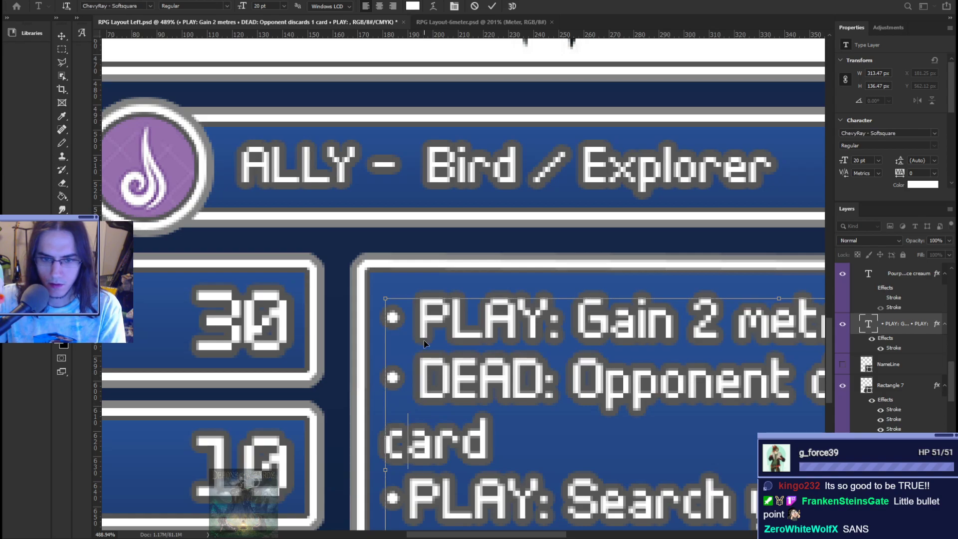
pyautogui.keyDown('ctrl'); pyautogui.click(426, 182); pyautogui.keyUp('ctrl')
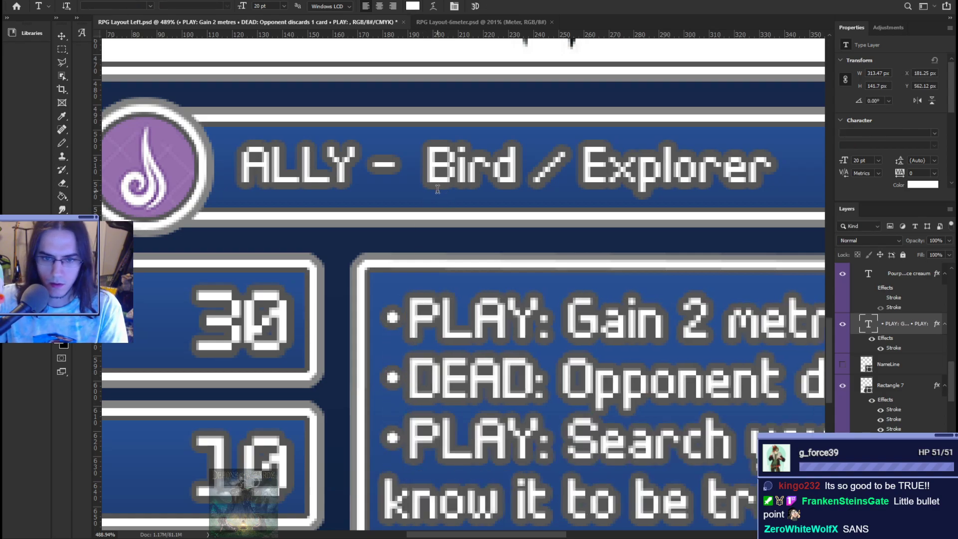
# - Examine the bulleted effect text and the italic flavor text in the effect box at several magnifications
pyautogui.hotkey('ctrl', '0')
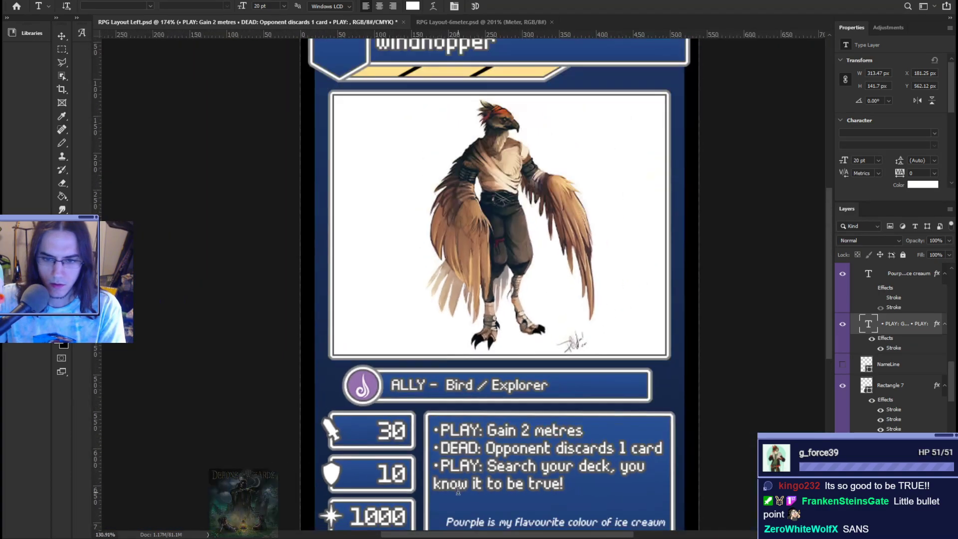
pyautogui.scroll(2, 447, 479)
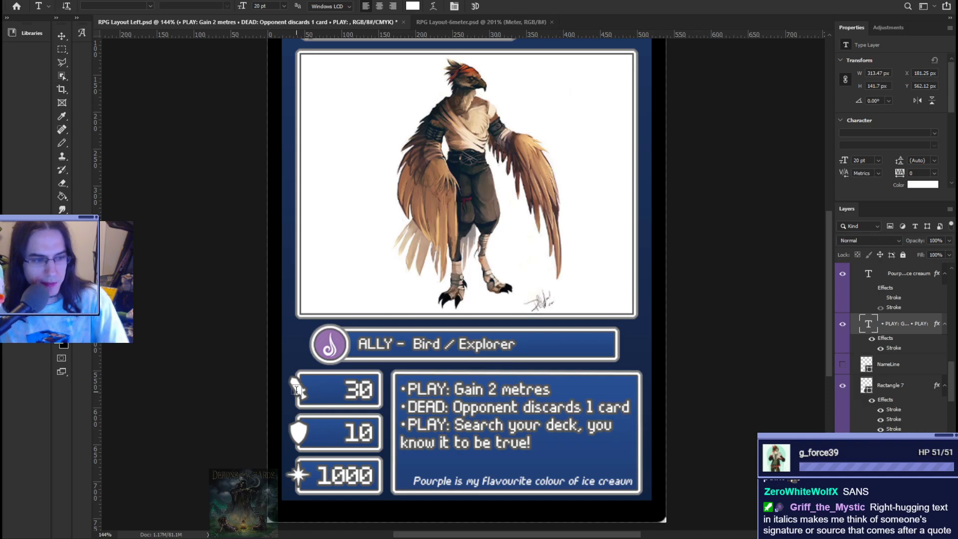
pyautogui.scroll(3, 624, 488)
pyautogui.scroll(3, 624, 488)
pyautogui.scroll(-3, 571, 484)
pyautogui.scroll(4, 570, 483)
pyautogui.scroll(-4, 446, 477)
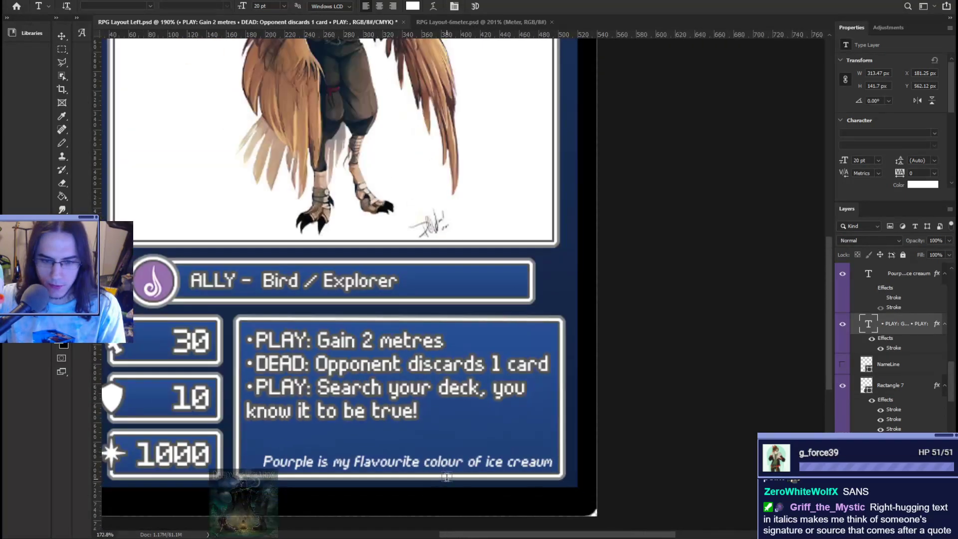
pyautogui.scroll(-3, 447, 476)
pyautogui.scroll(4, 502, 487)
pyautogui.click(445, 408)
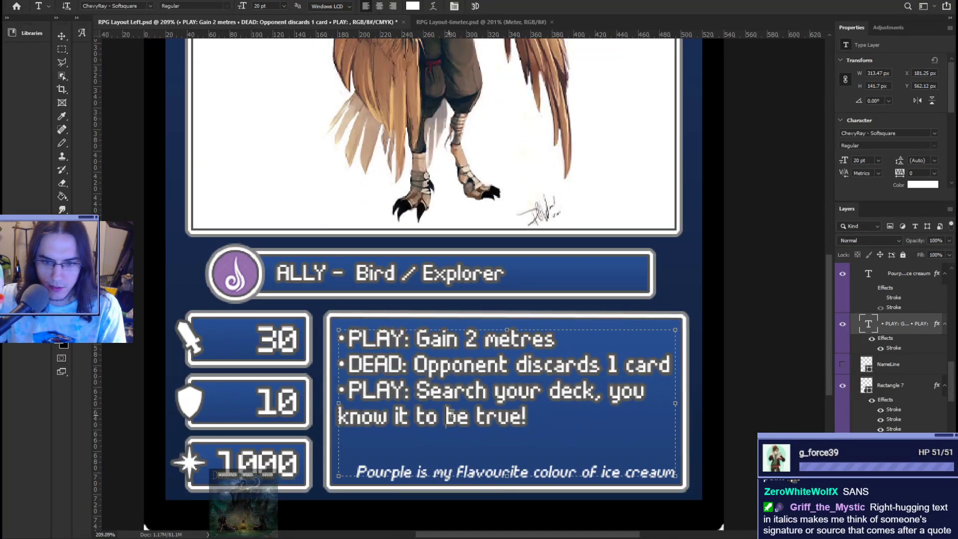
pyautogui.click(897, 351)
pyautogui.press('h')
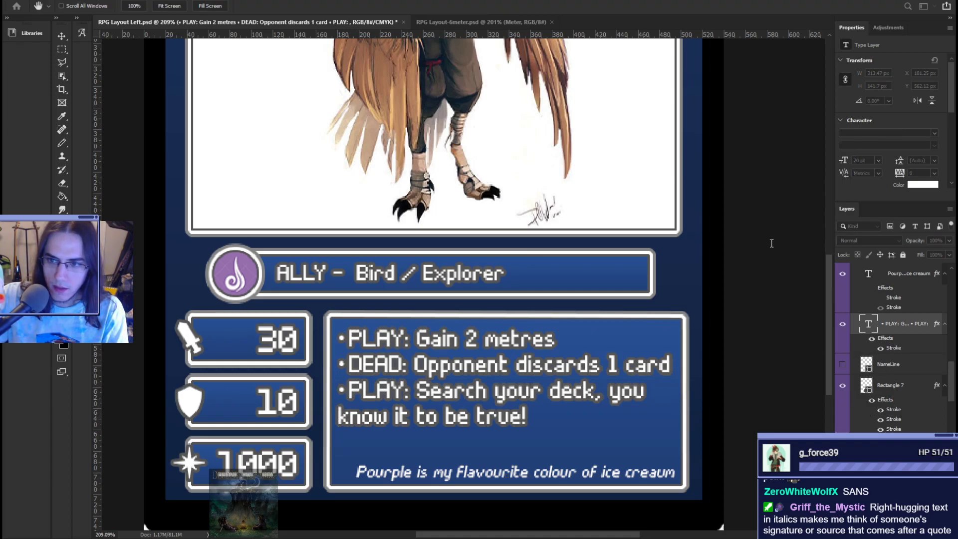
pyautogui.press('t')
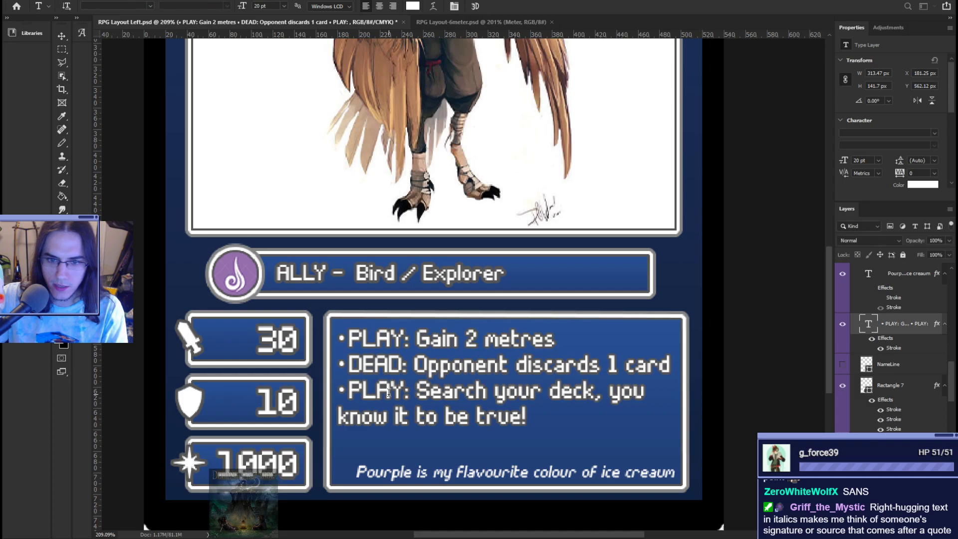
pyautogui.hotkey('ctrl', '0')
pyautogui.scroll(3, 493, 392)
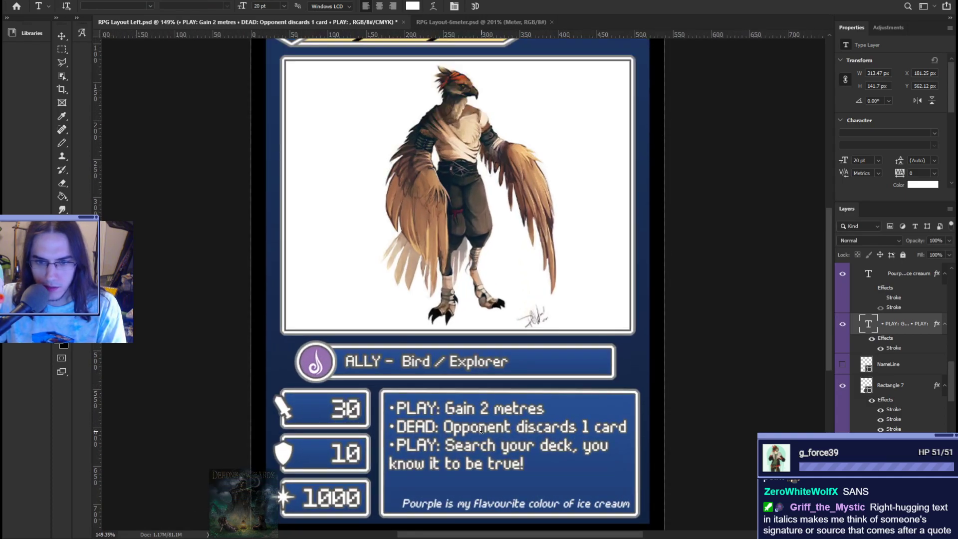
# - Compare the stat boxes, name bar and effect box of the whole card layout from close up and at full size
pyautogui.scroll(-1, 481, 429)
pyautogui.scroll(2, 517, 449)
pyautogui.scroll(-2, 516, 449)
pyautogui.scroll(-2, 515, 456)
pyautogui.scroll(-1, 515, 456)
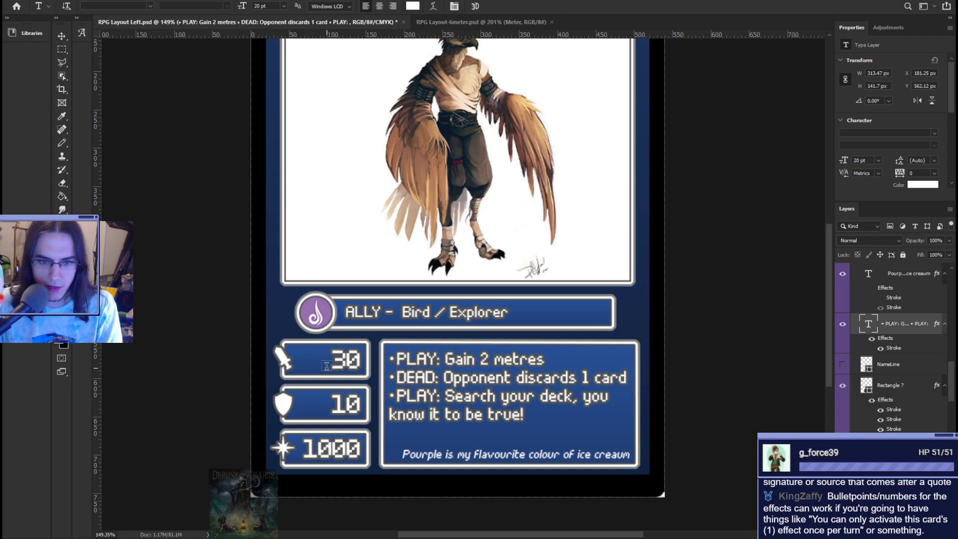
pyautogui.scroll(5, 341, 362)
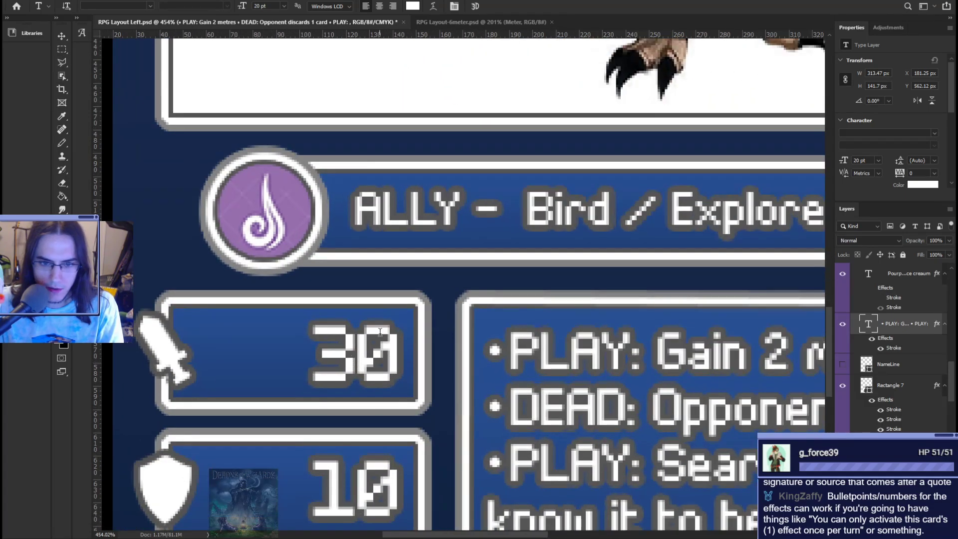
pyautogui.scroll(-7, 405, 192)
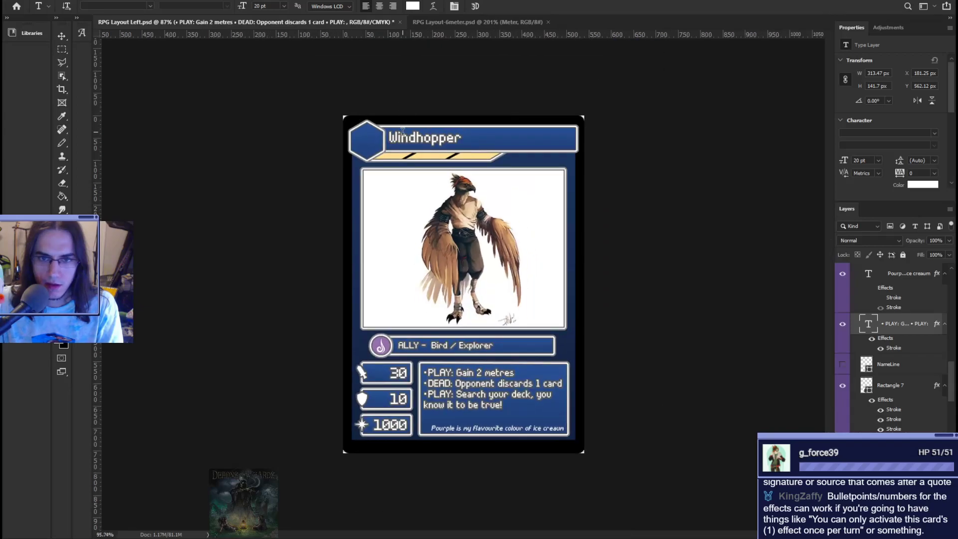
pyautogui.click(412, 72)
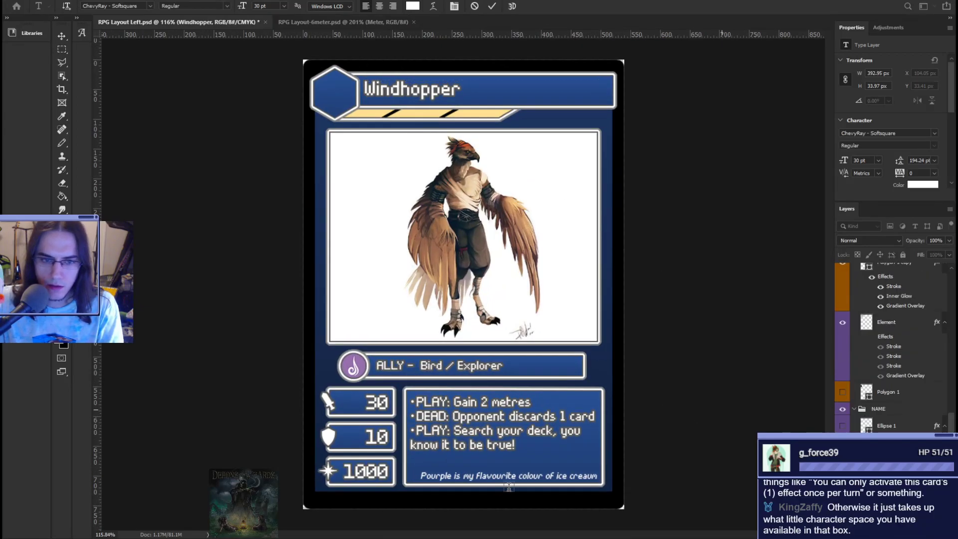
pyautogui.click(506, 447)
pyautogui.scroll(3, 489, 452)
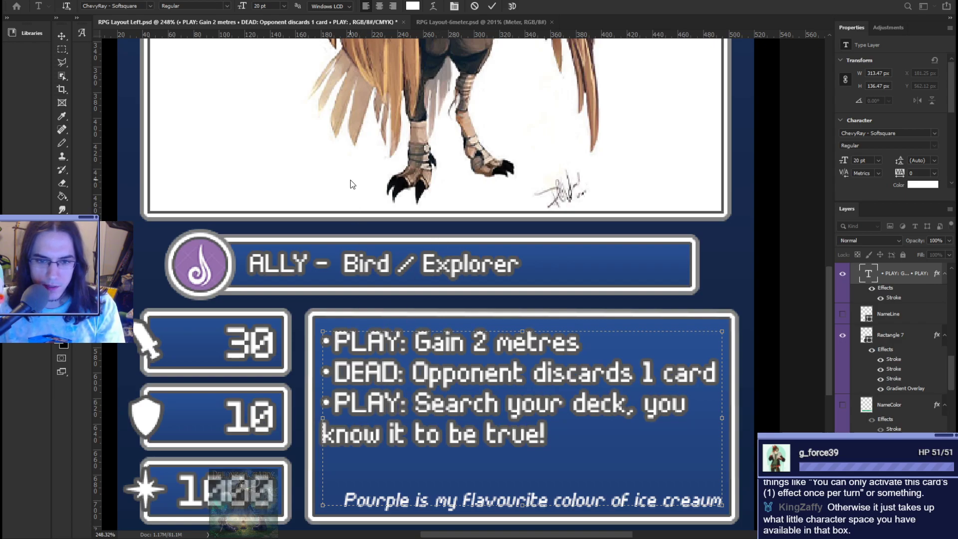
pyautogui.click(369, 133)
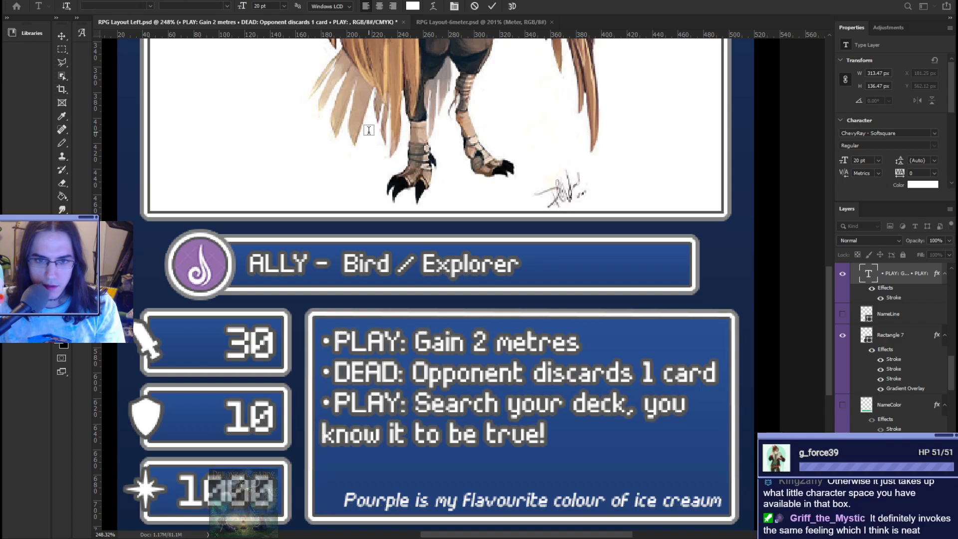
# - Replace the bulleted effect text with full-sentence wording that starts "When you play this card, gain 2 meter."
pyautogui.click(336, 342)
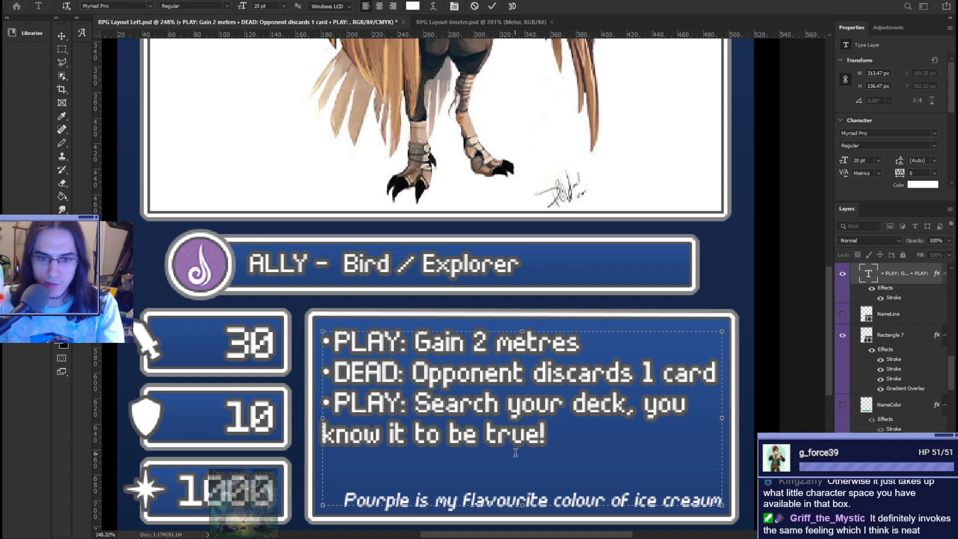
pyautogui.hotkey('ctrl', 'a')
pyautogui.write('When you play this card, dr')
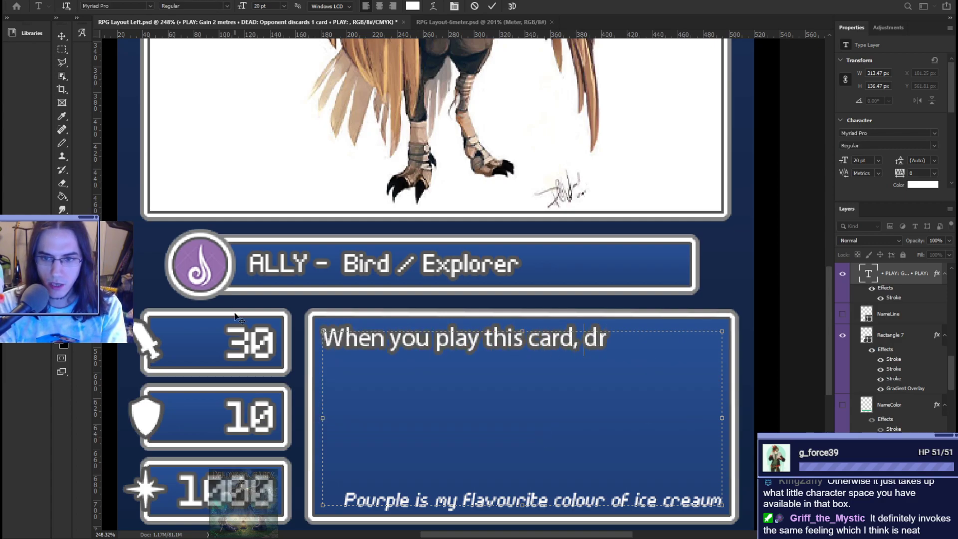
pyautogui.press('BackSpace')
pyautogui.press('BackSpace')
pyautogui.write('gain 2 meter. When this c')
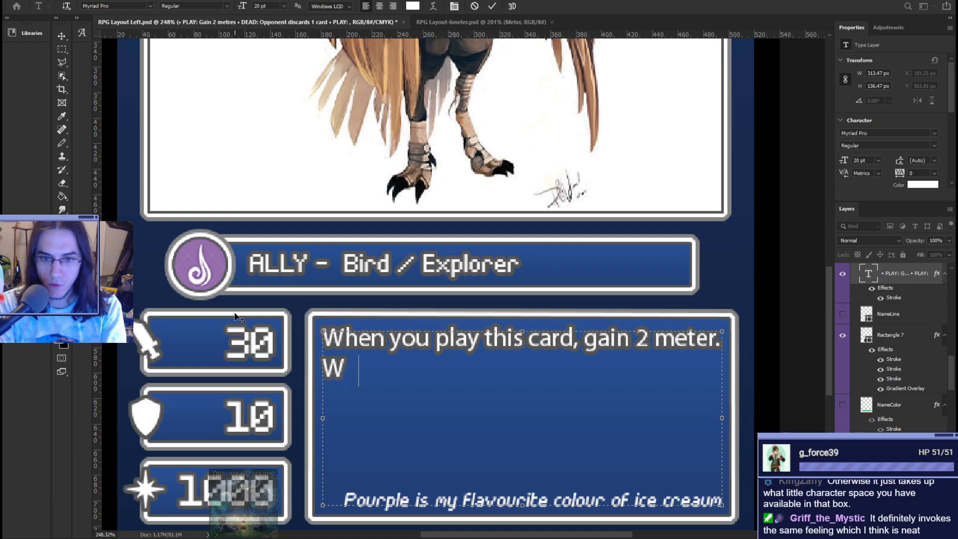
# - Continue the effect prose with "When this card dies, your opponent discards 1 card, and when"
pyautogui.write('ard dies, your oppo')
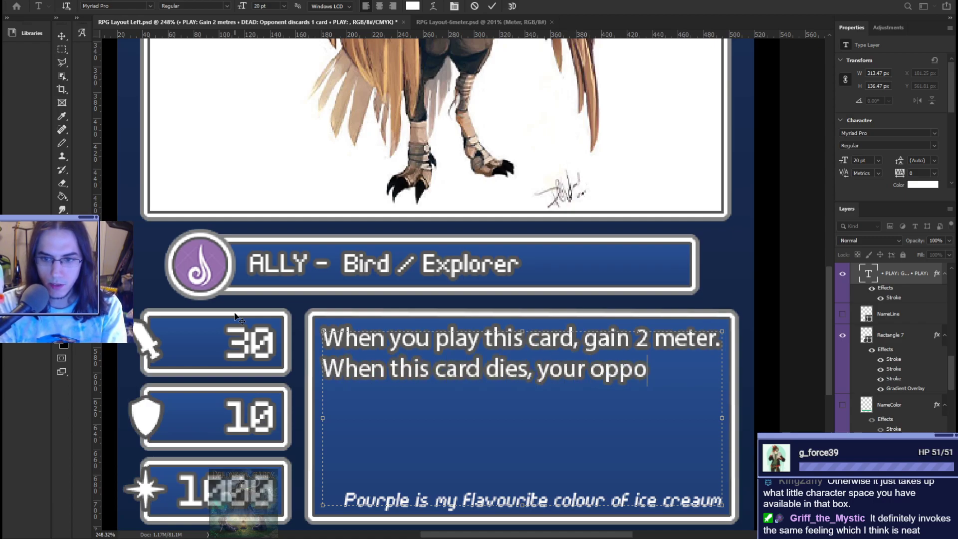
pyautogui.write('nent discards 1')
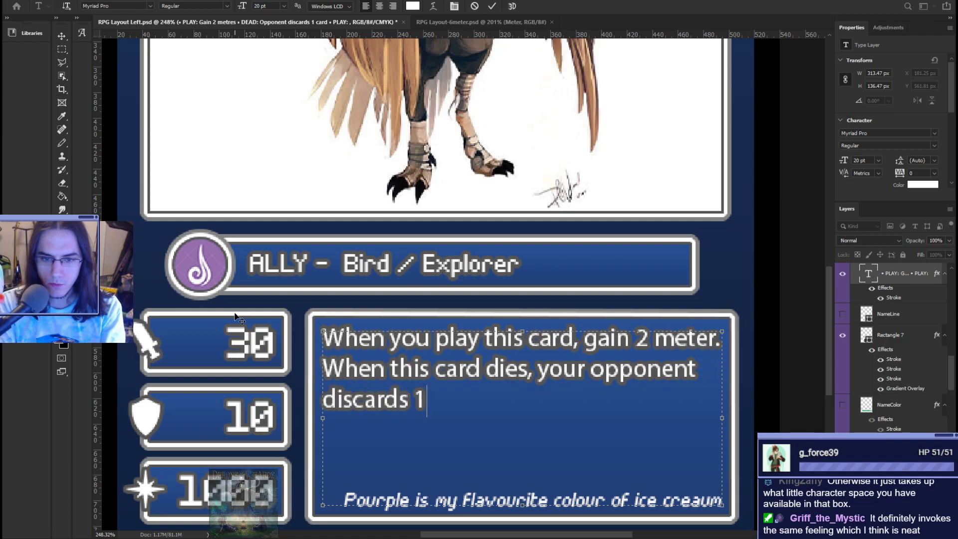
pyautogui.write(' card, and when')
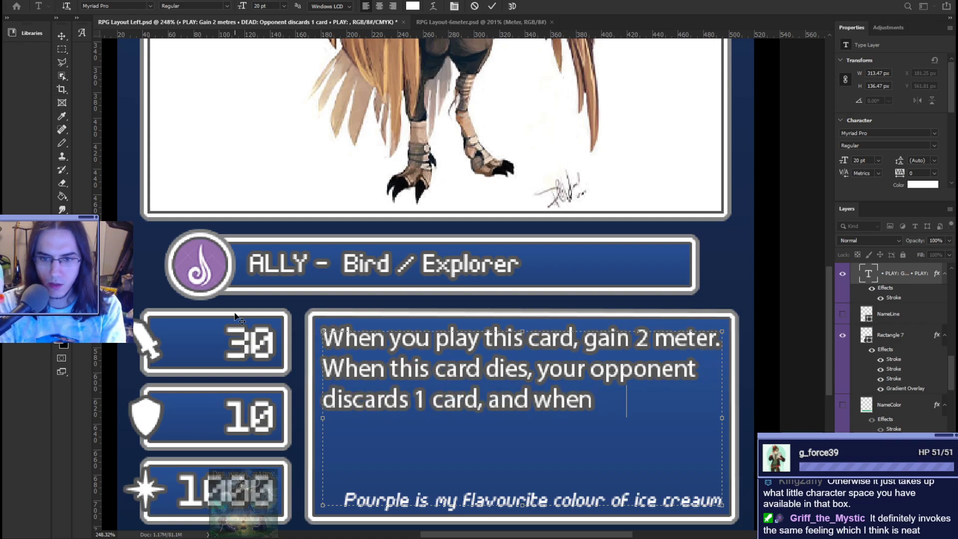
# - Finish the effect prose with "this card is then dead, you search your deck for 1 other Bird card and play it."
pyautogui.write(' this card is then ')
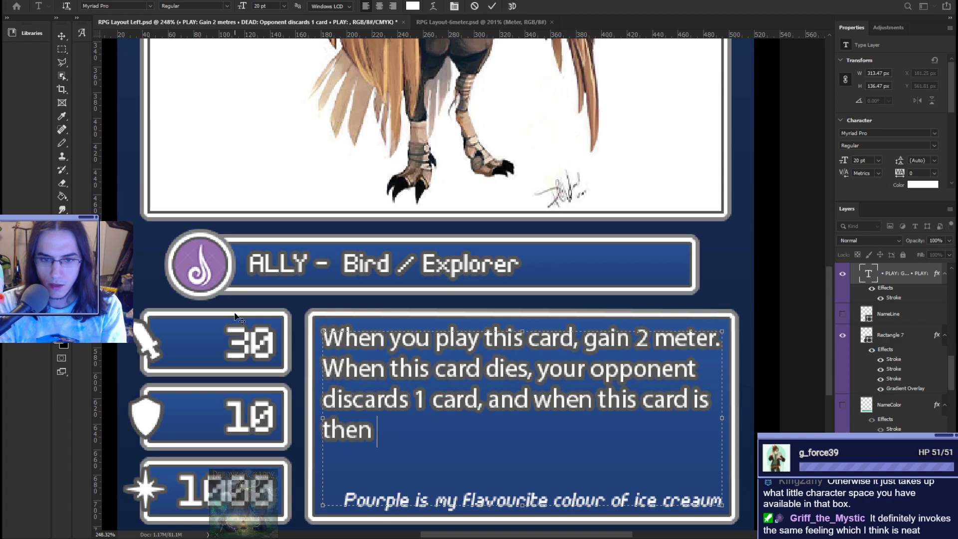
pyautogui.write('dead, you search ')
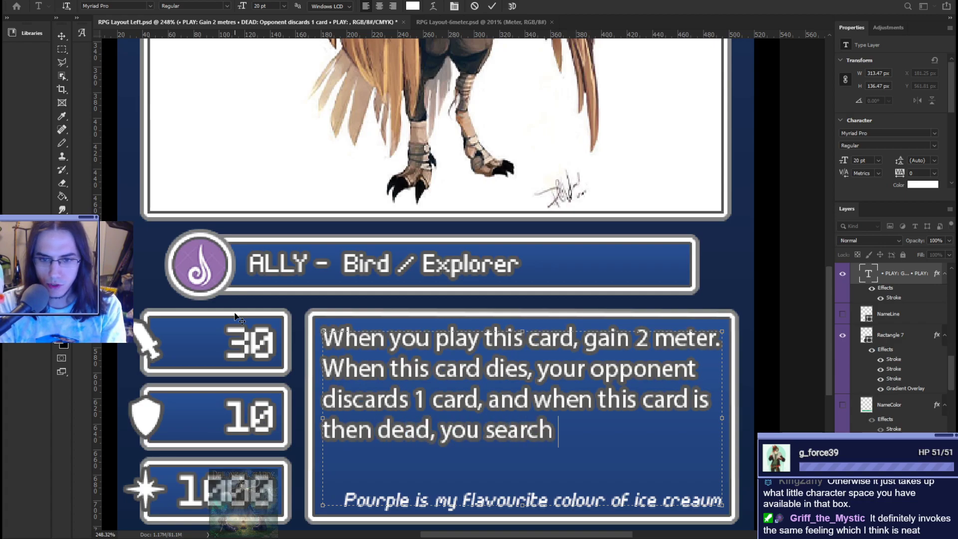
pyautogui.write('your deck for 1')
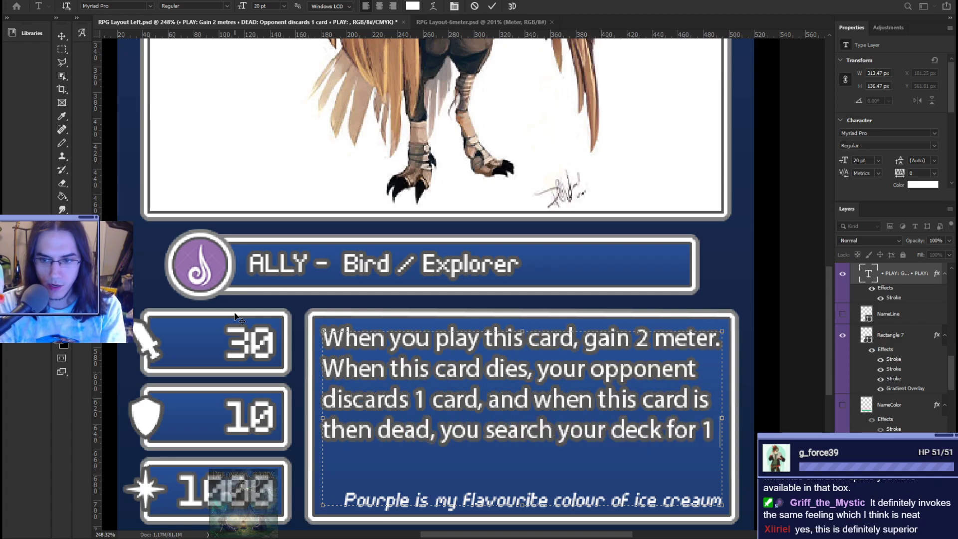
pyautogui.write(' other Bird card and ')
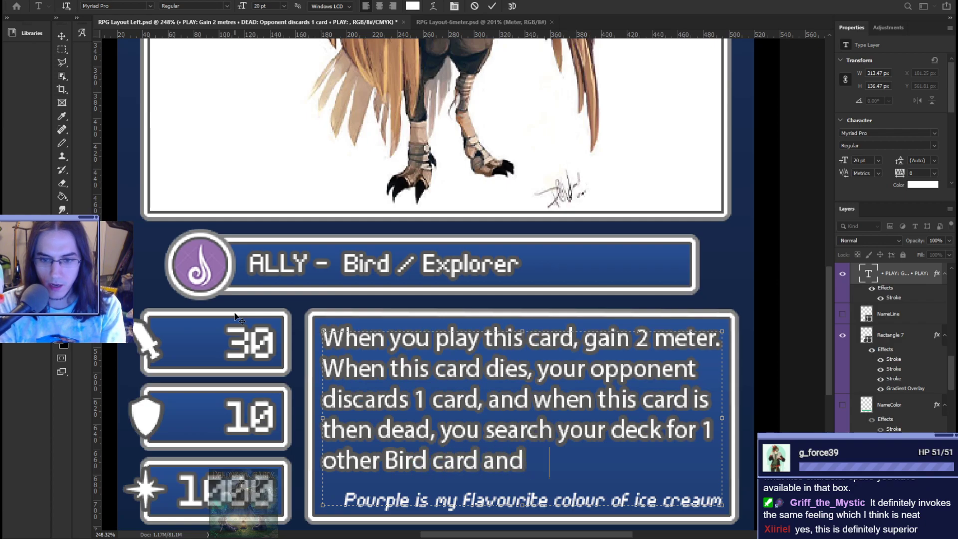
pyautogui.write('play it.')
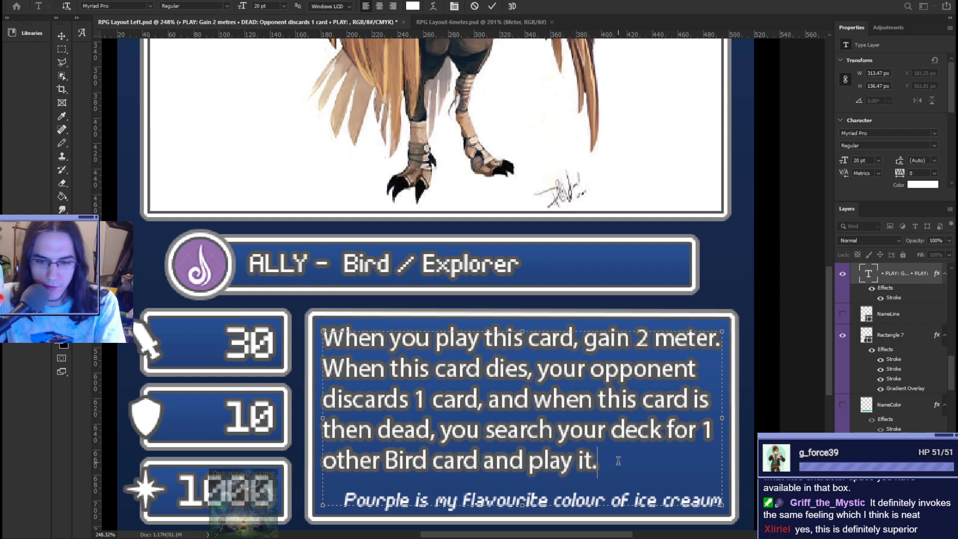
# - Replace the effect prose with two keyword lines: "PLAY: Gain 2 meter" and "DEAD: Opponent discards 1 card"
pyautogui.hotkey('ctrl', 'a')
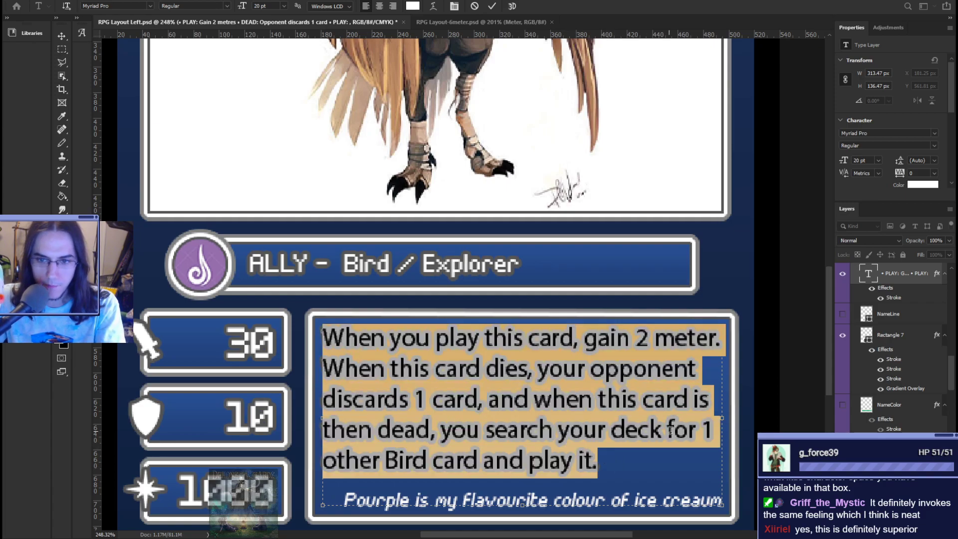
pyautogui.write('PLAY:')
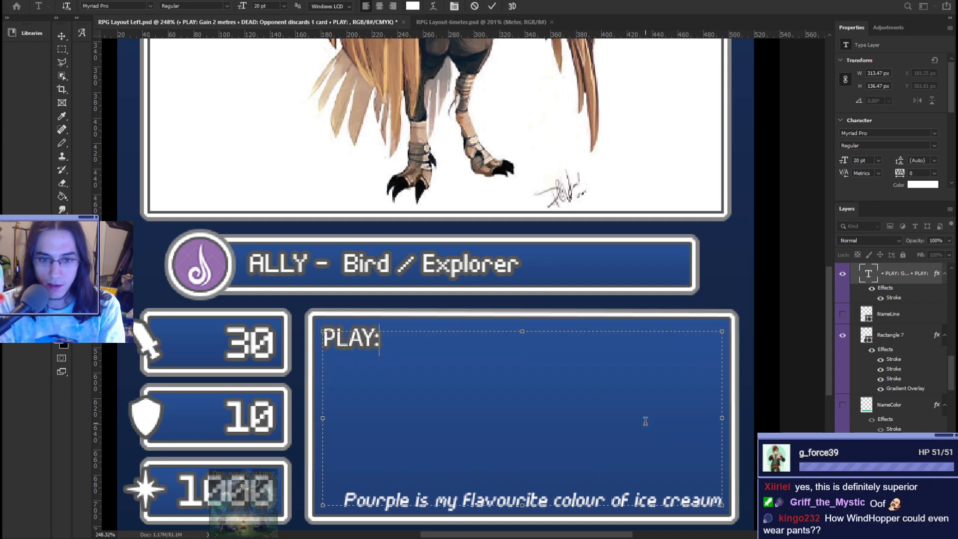
pyautogui.write(' Gain 2 meter')
pyautogui.press('Return')
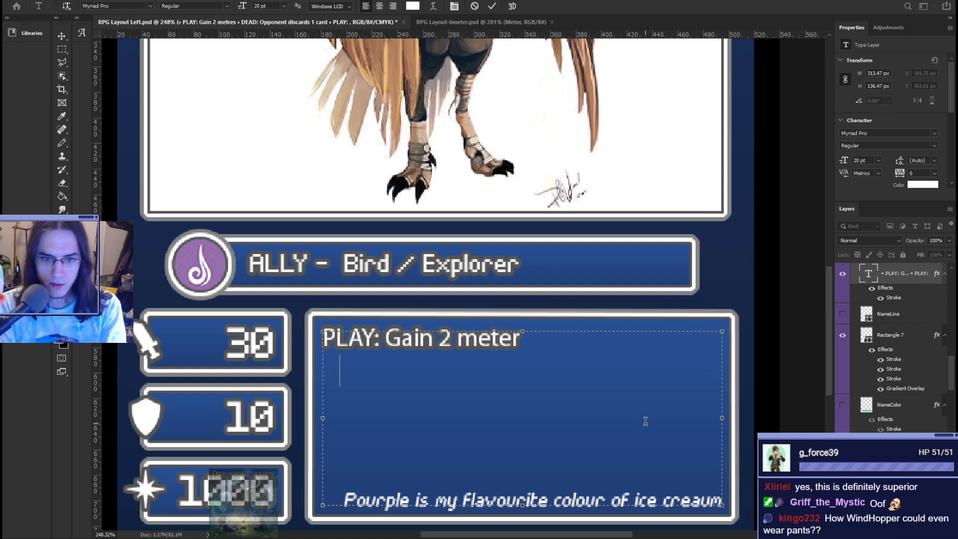
pyautogui.write('DEAD: Opp')
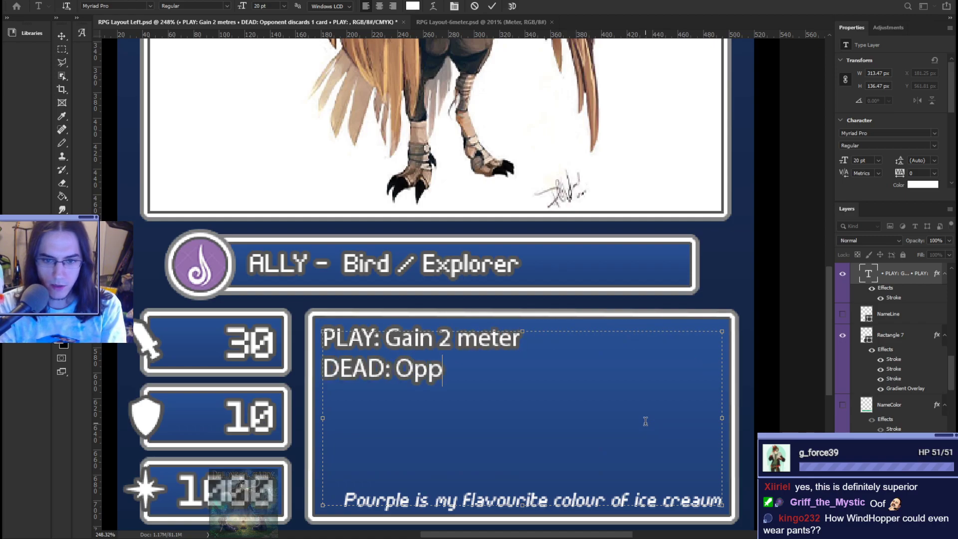
pyautogui.write('onent discards 1 card ')
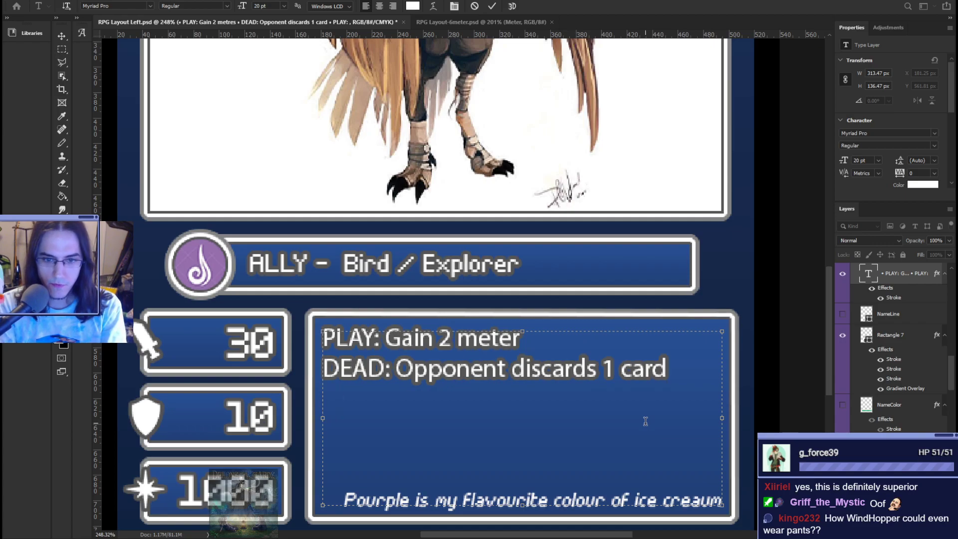
# - Add a third effect line reading "DEAD: Search your deck for a [Bird] and play it" and commit the text
pyautogui.write('DEAD: Search your deck ')
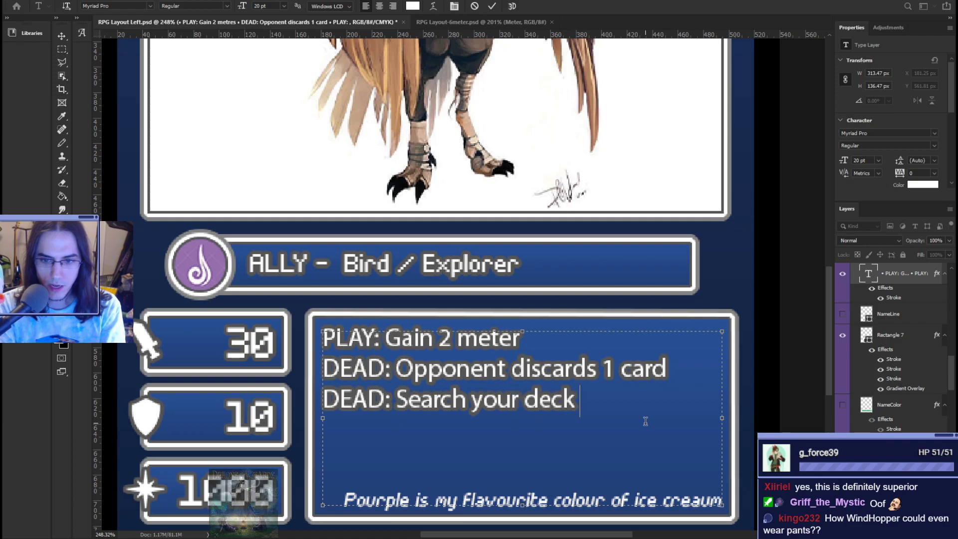
pyautogui.write('for a bird')
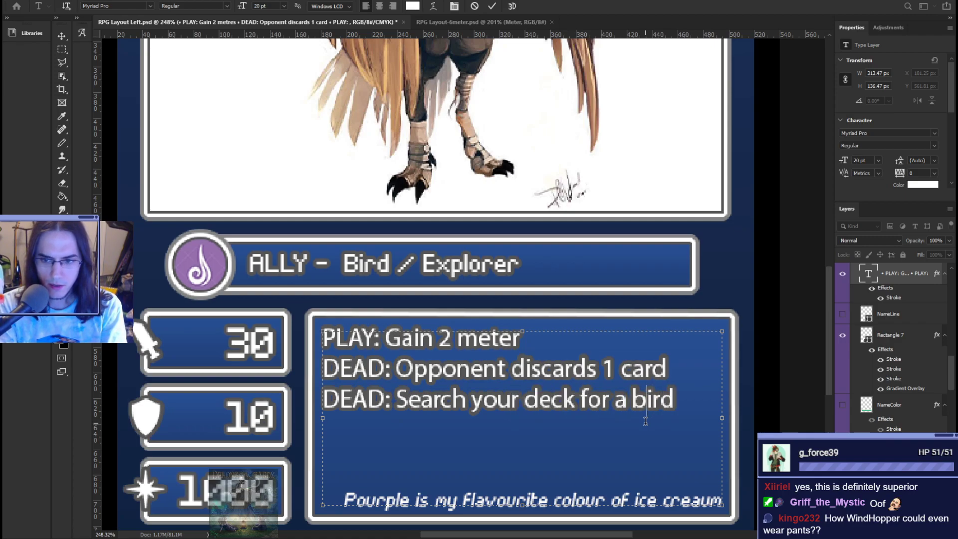
pyautogui.press('BackSpace')
pyautogui.press('BackSpace')
pyautogui.press('BackSpace')
pyautogui.press('BackSpace')
pyautogui.write('<B')
pyautogui.press('BackSpace')
pyautogui.press('BackSpace')
pyautogui.write('.[')
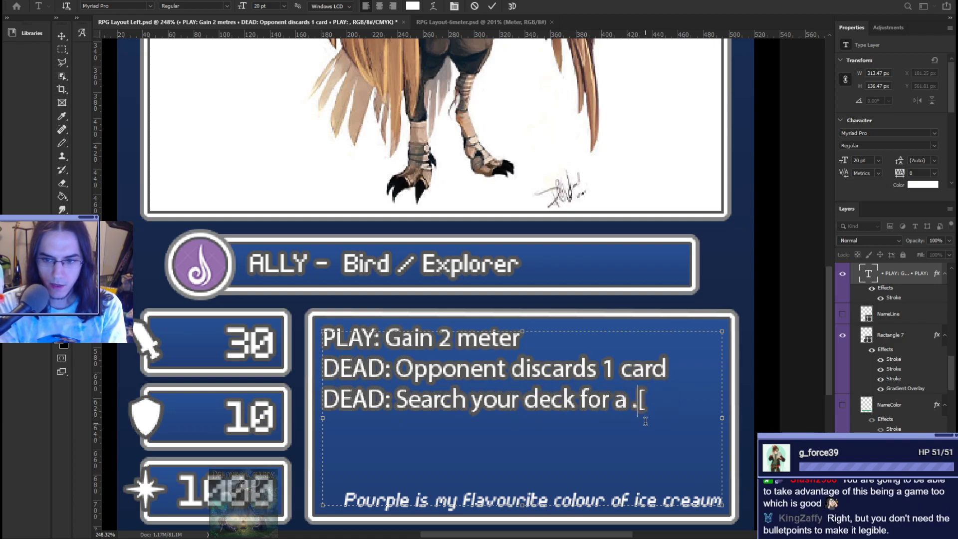
pyautogui.press('BackSpace')
pyautogui.press('BackSpace')
pyautogui.write('[BIRD')
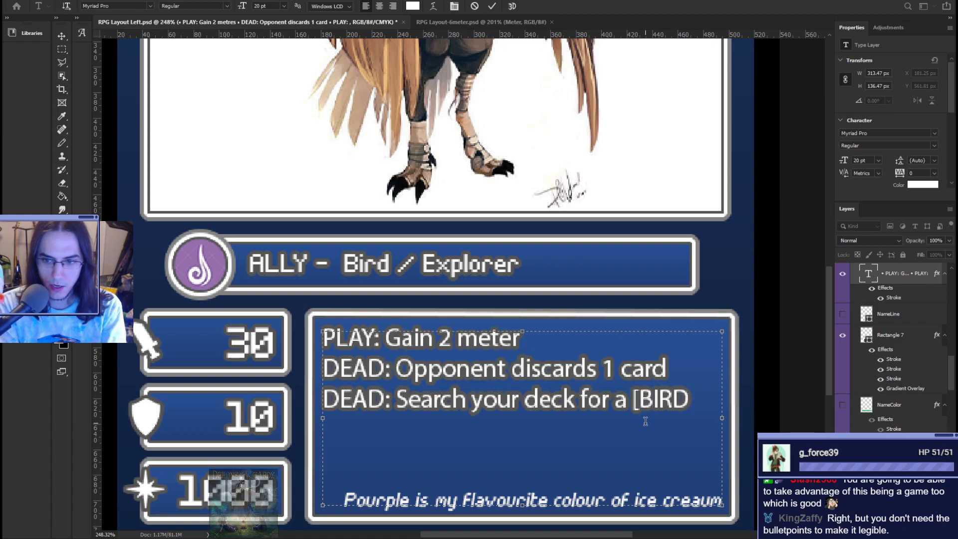
pyautogui.press('BackSpace')
pyautogui.press('BackSpace')
pyautogui.press('BackSpace')
pyautogui.write('oird')
pyautogui.press('BackSpace')
pyautogui.press('BackSpace')
pyautogui.press('BackSpace')
pyautogui.press('BackSpace')
pyautogui.write('ird] and play it')
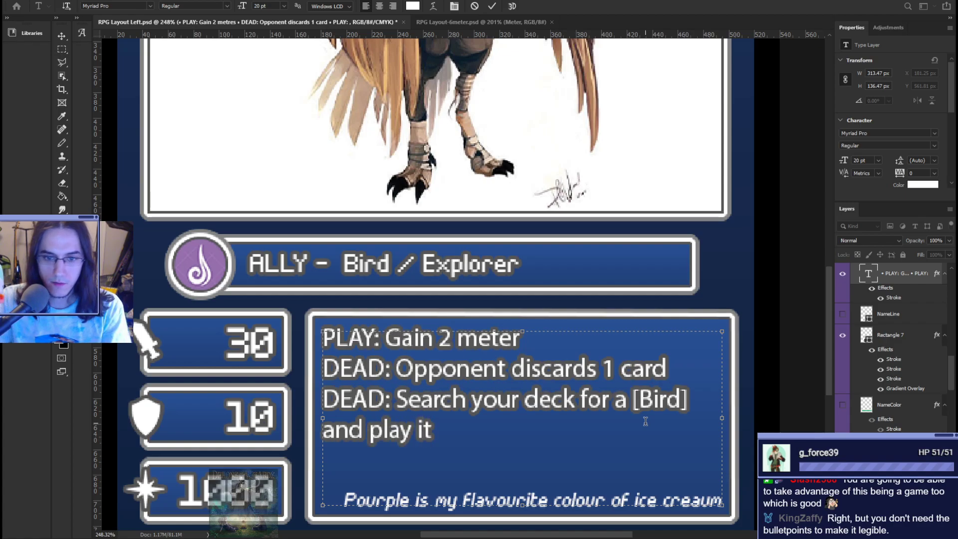
pyautogui.click(562, 205)
# - Try a bullet in front of the "PLAY: Gain 2 meter" line, then remove it and commit the text
pyautogui.click(327, 330)
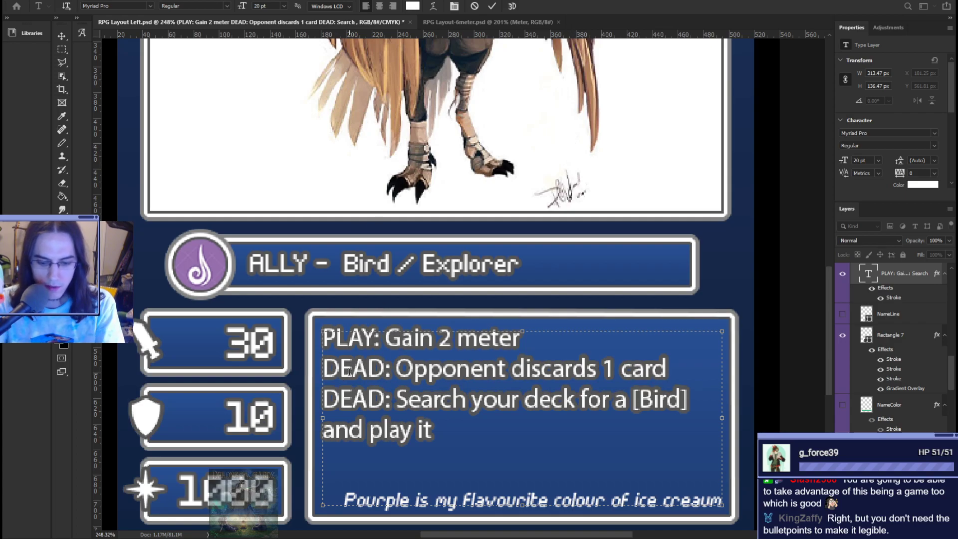
pyautogui.write('•')
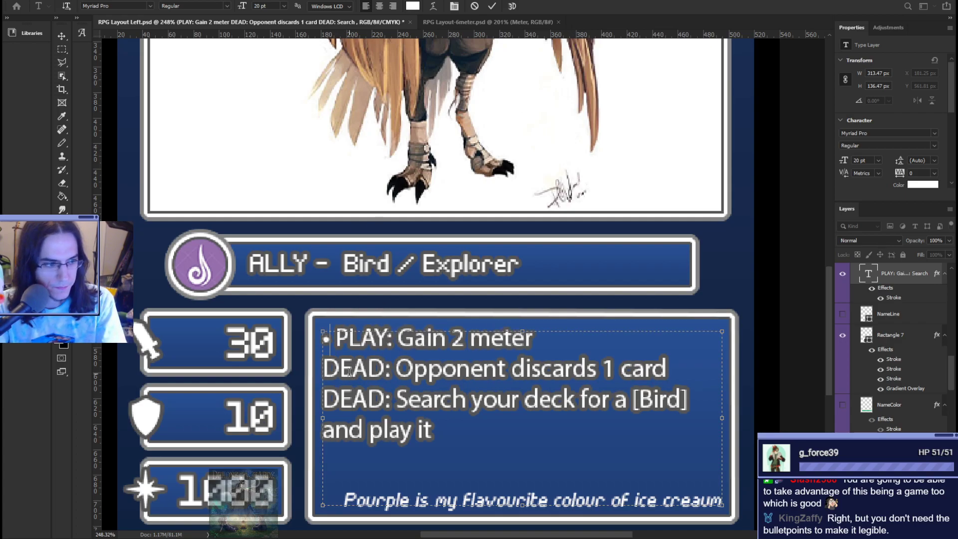
pyautogui.press('BackSpace')
pyautogui.press('BackSpace')
pyautogui.click(451, 112)
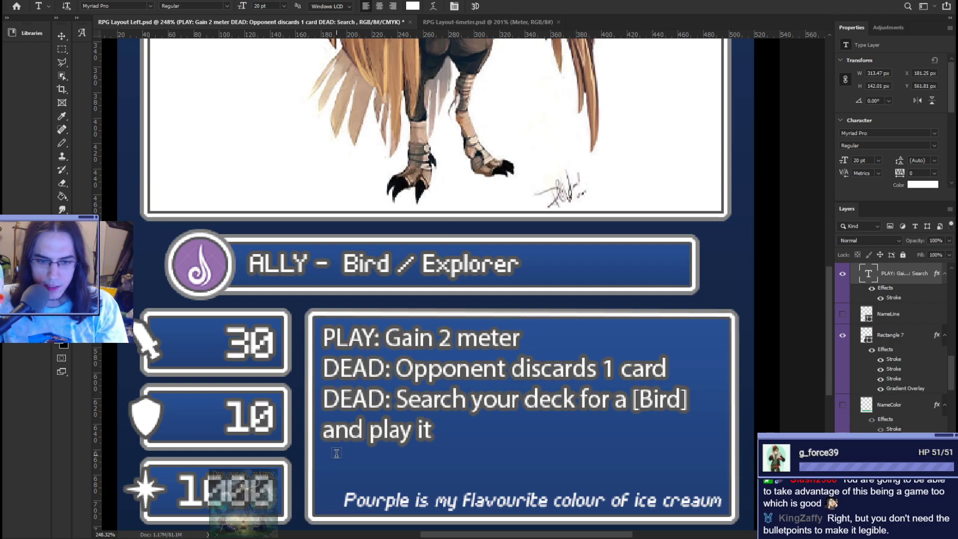
# - Try indenting the wrapped line "and play it" with leading spaces, then remove the indent
pyautogui.click(327, 432)
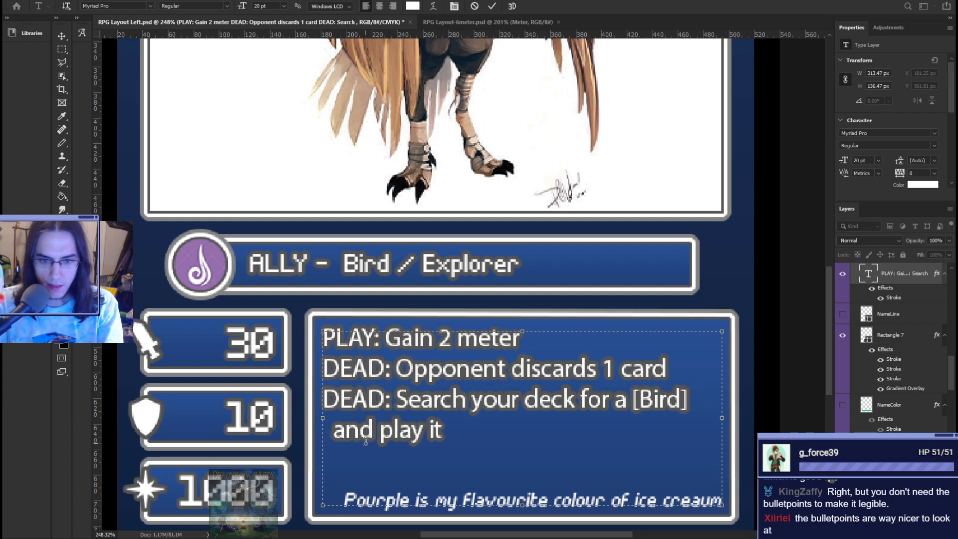
pyautogui.press('BackSpace')
pyautogui.press('BackSpace')
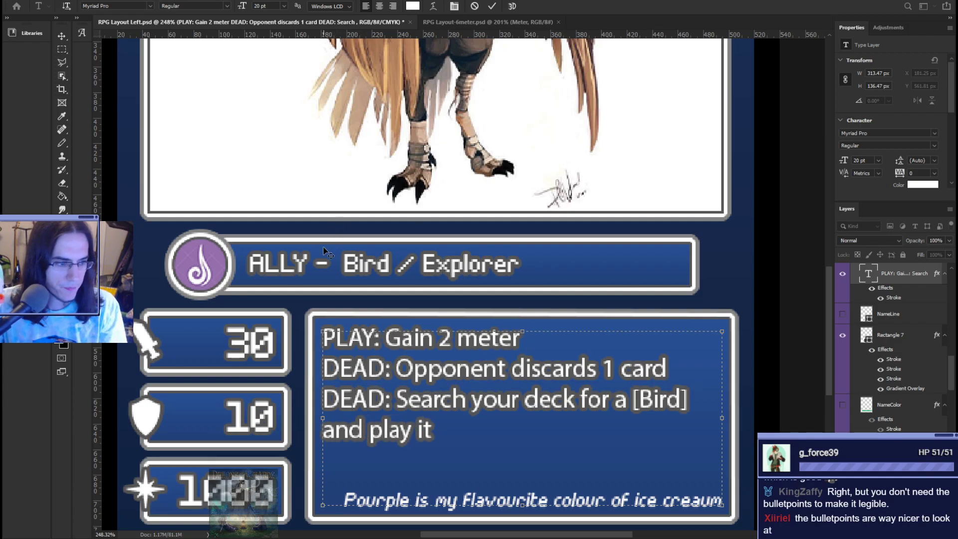
# - Insert a bullet in front of the "PLAY: Gain 2 meter" line and check it at higher magnification
pyautogui.click(327, 344)
pyautogui.write('•')
pyautogui.scroll(3, 333, 349)
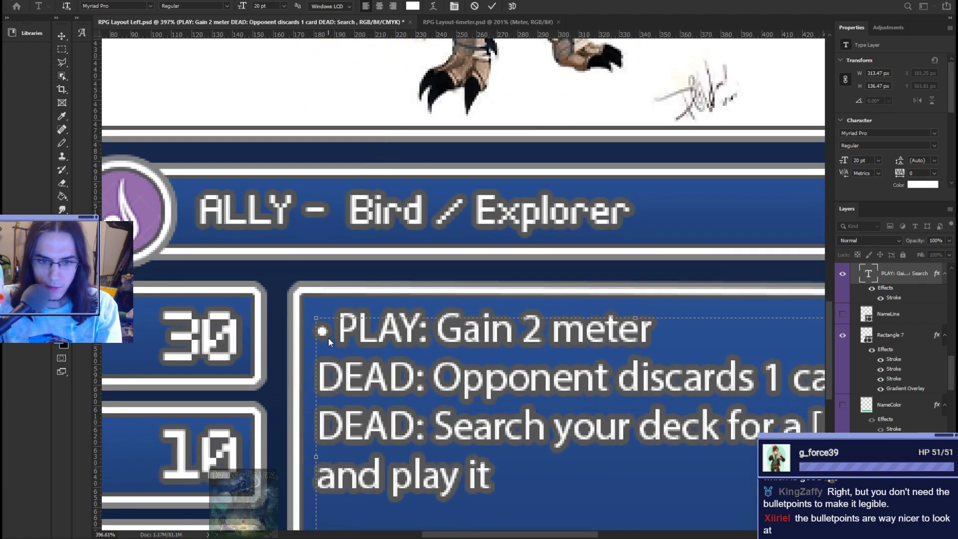
pyautogui.doubleClick(325, 333)
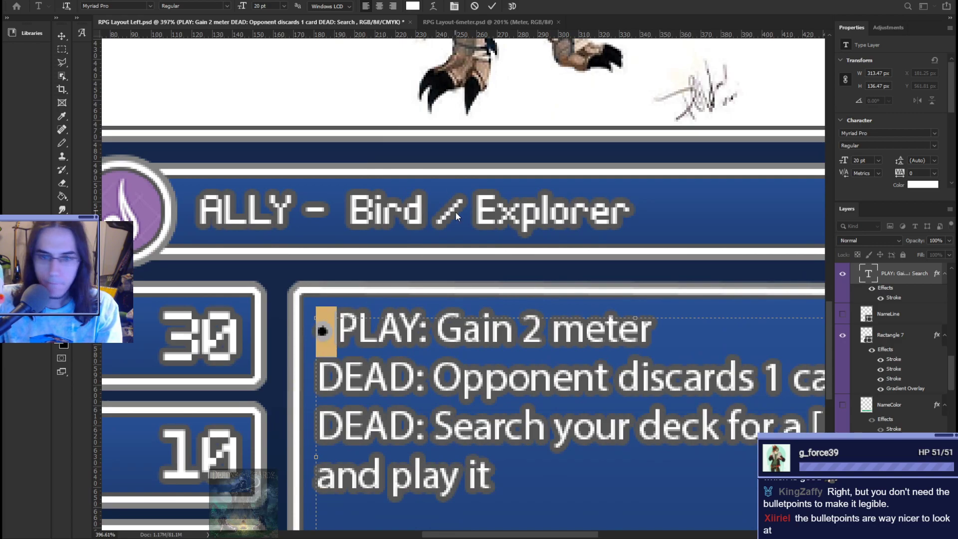
pyautogui.scroll(-1, 321, 327)
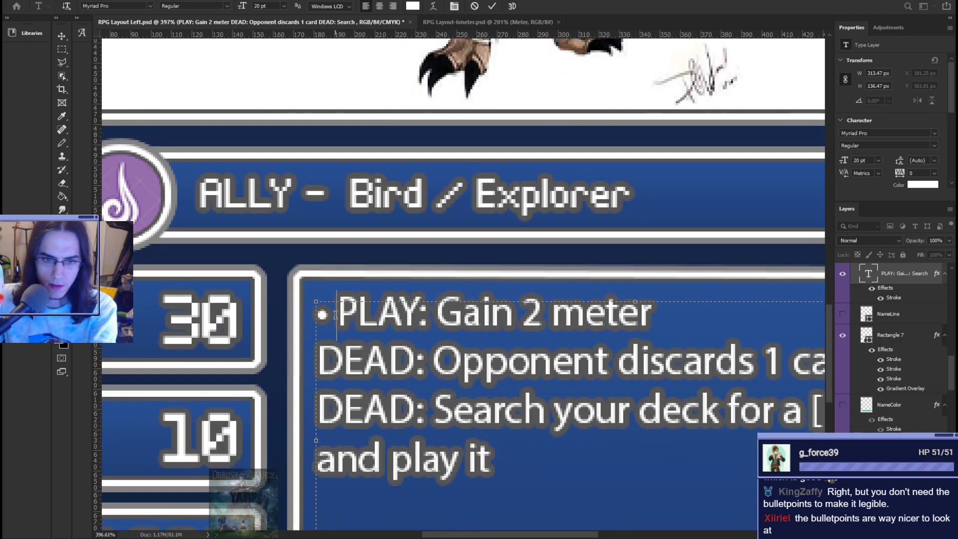
# - Remove the bullet in front of the "PLAY: Gain 2 meter" line and commit the text
pyautogui.click(338, 319)
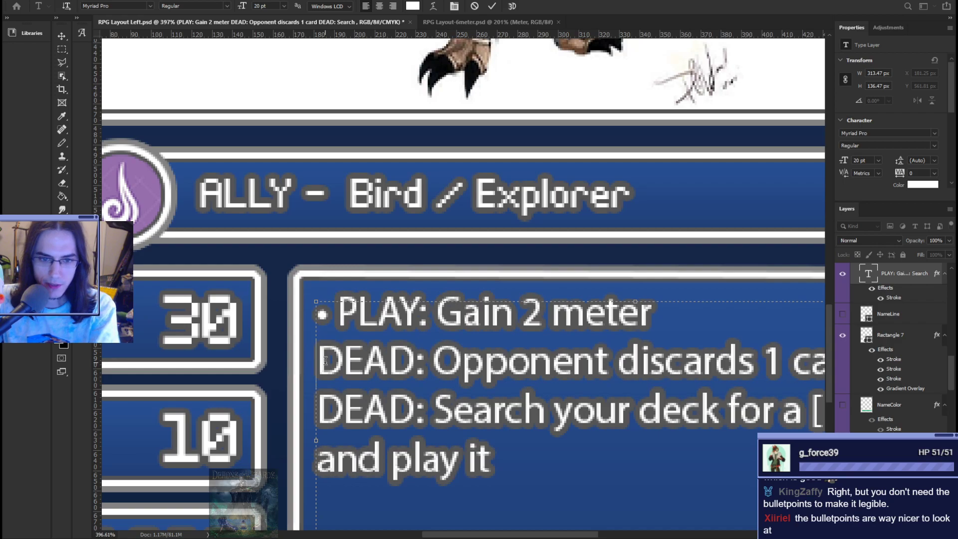
pyautogui.moveTo(338, 319); pyautogui.dragTo(301, 314)
pyautogui.press('BackSpace')
pyautogui.click(416, 188)
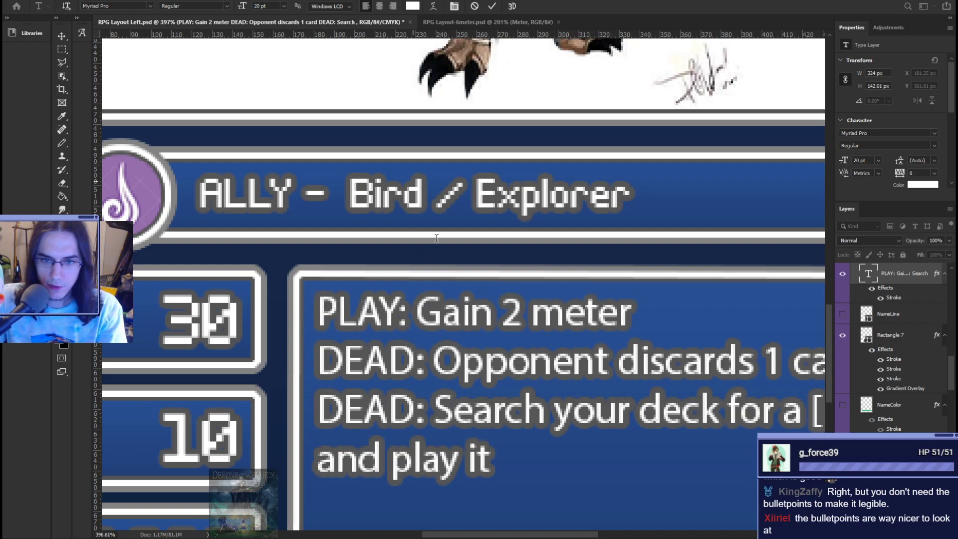
pyautogui.scroll(-3, 474, 302)
pyautogui.scroll(-1, 483, 304)
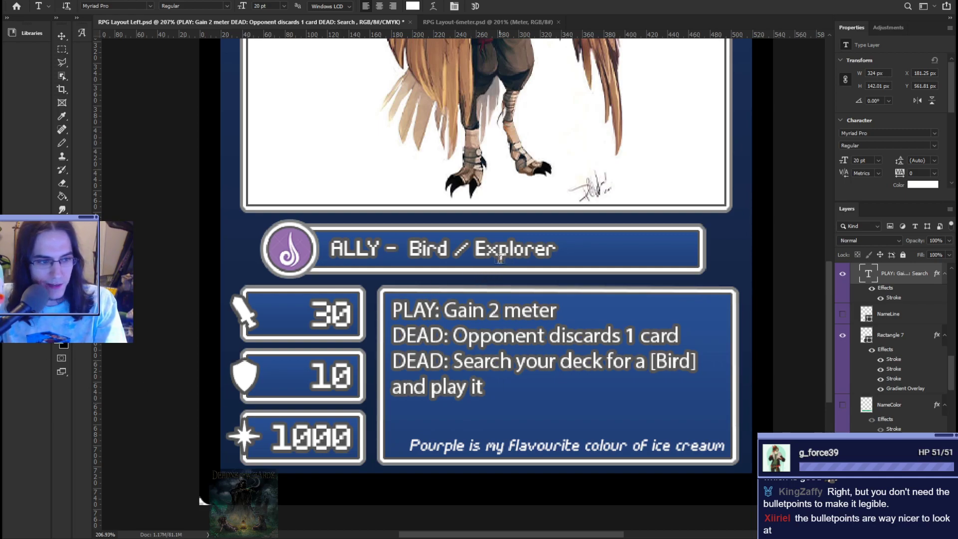
pyautogui.hotkey('ctrl', '0')
pyautogui.scroll(3, 504, 367)
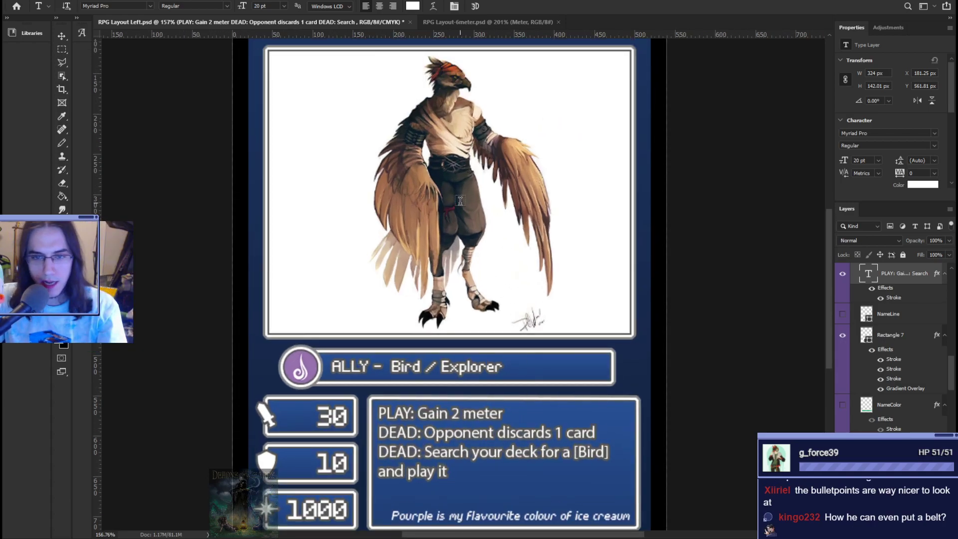
pyautogui.press('v')
pyautogui.click(477, 233)
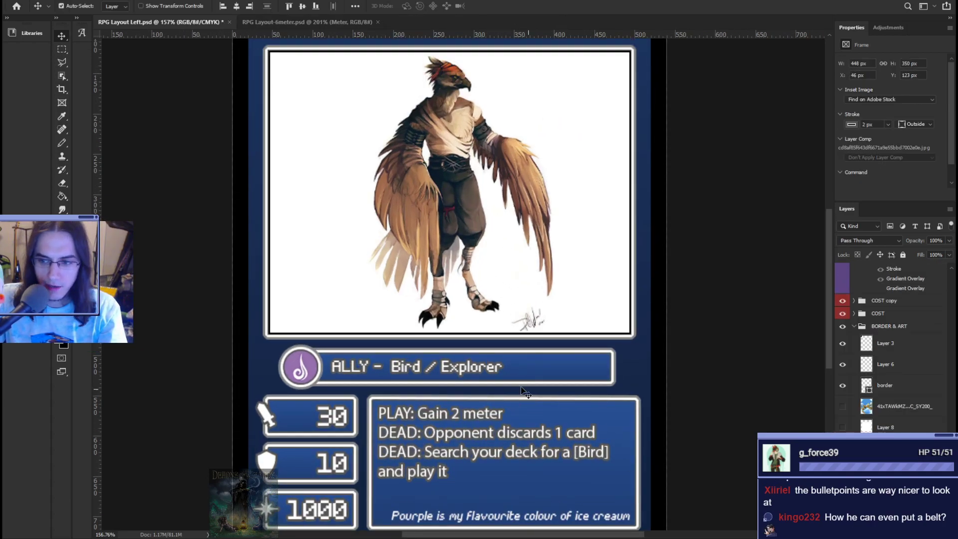
pyautogui.hotkey('ctrl', 't')
pyautogui.moveTo(614, 320); pyautogui.dragTo(544, 198)
pyautogui.press('Escape')
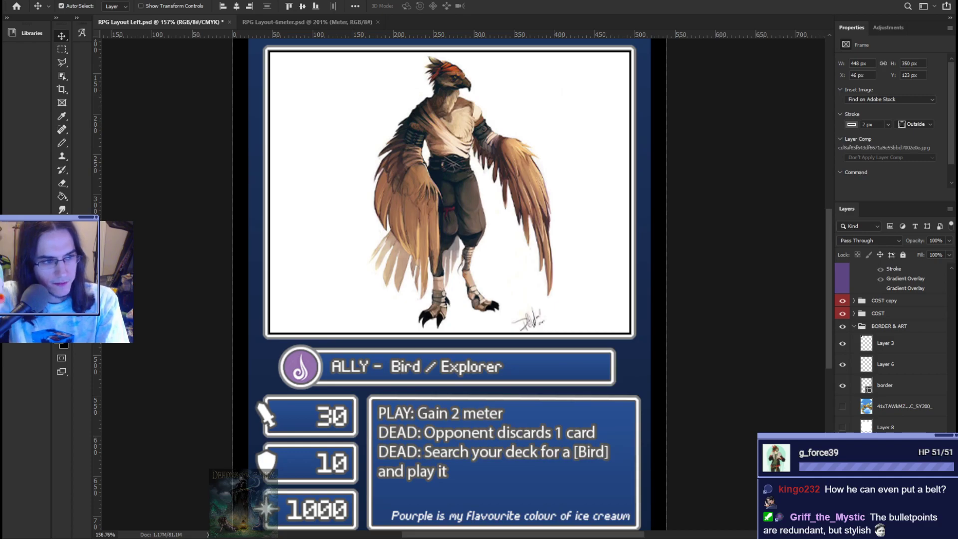
# - Replace the whole effect text with a trial "ACT:" keyword, then delete the keyword
pyautogui.scroll(-3, 477, 466)
pyautogui.scroll(4, 478, 466)
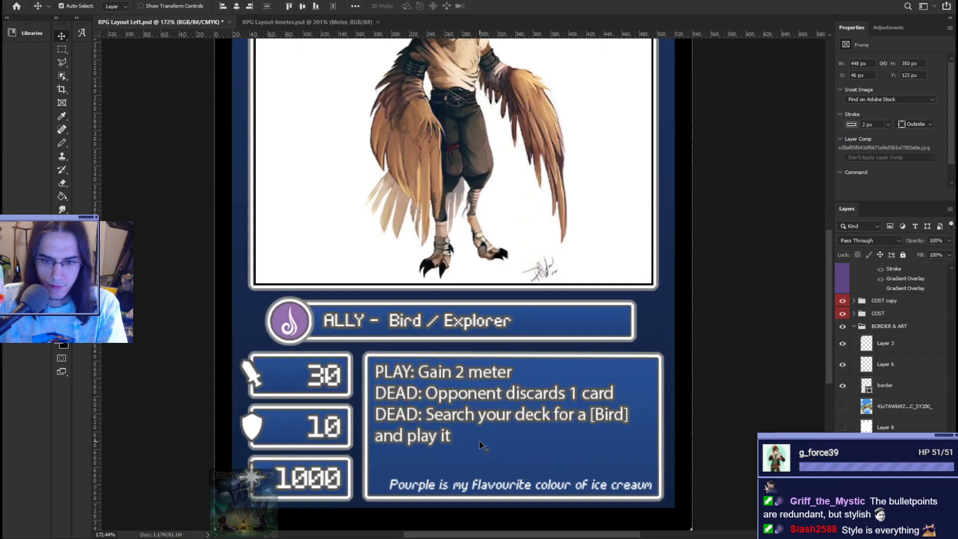
pyautogui.scroll(-1, 524, 437)
pyautogui.scroll(3, 532, 436)
pyautogui.scroll(1, 530, 436)
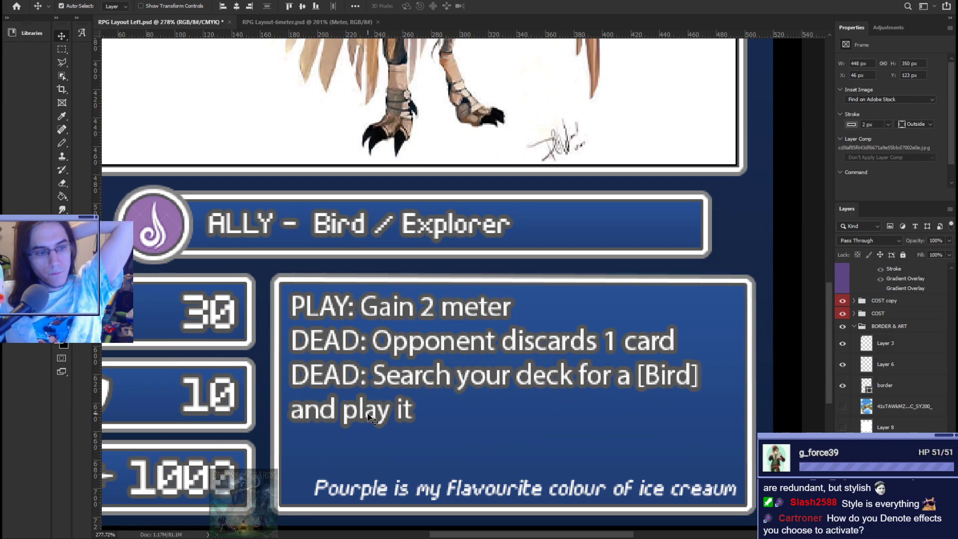
pyautogui.doubleClick(370, 418)
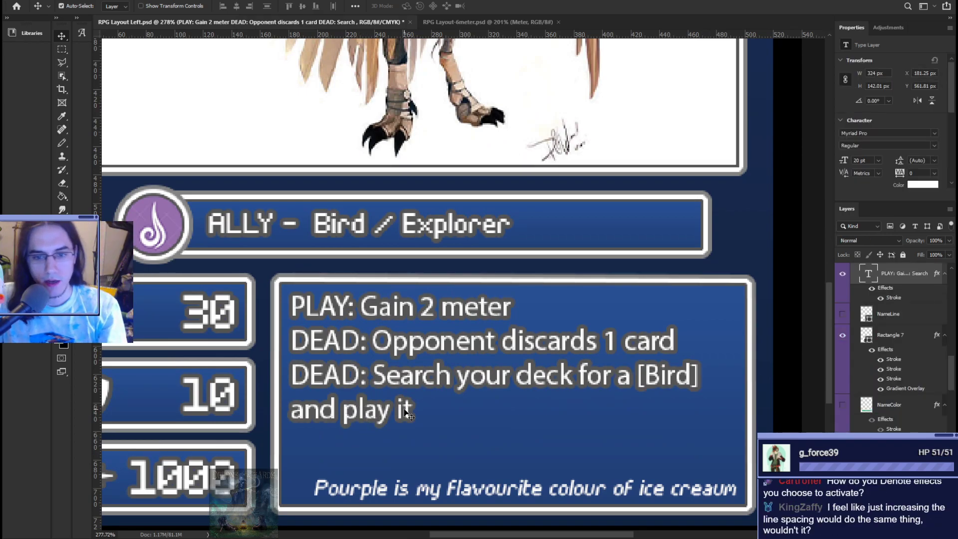
pyautogui.moveTo(412, 411); pyautogui.dragTo(268, 288)
pyautogui.write('ACT:')
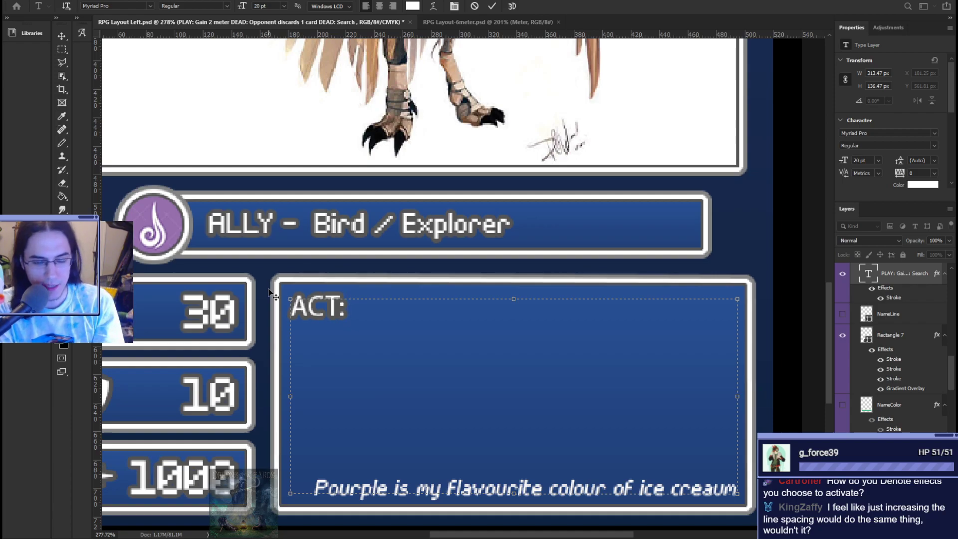
pyautogui.press('BackSpace')
pyautogui.press('BackSpace')
pyautogui.press('BackSpace')
pyautogui.press('BackSpace')
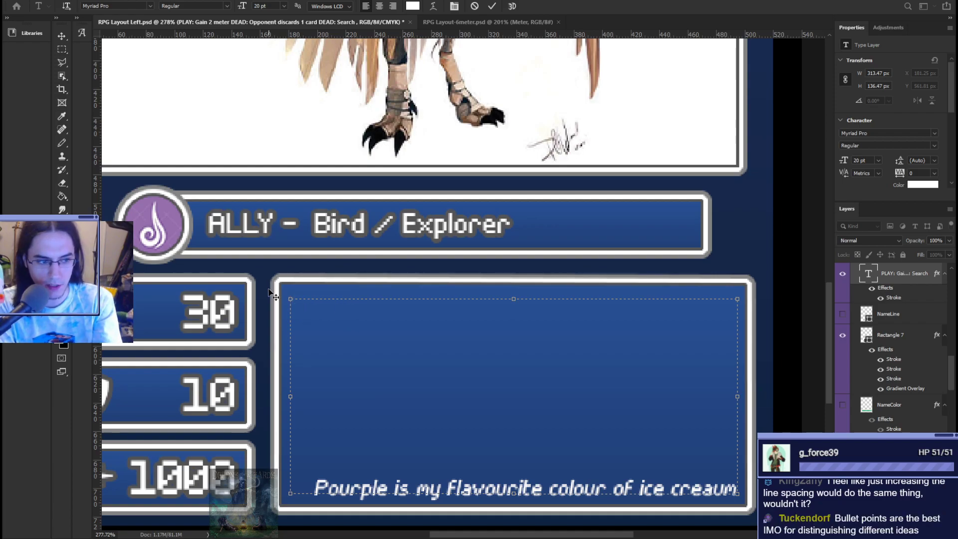
# - Try the "ACT:" keyword once more in the empty effect text box, then erase it
pyautogui.write('ACT')
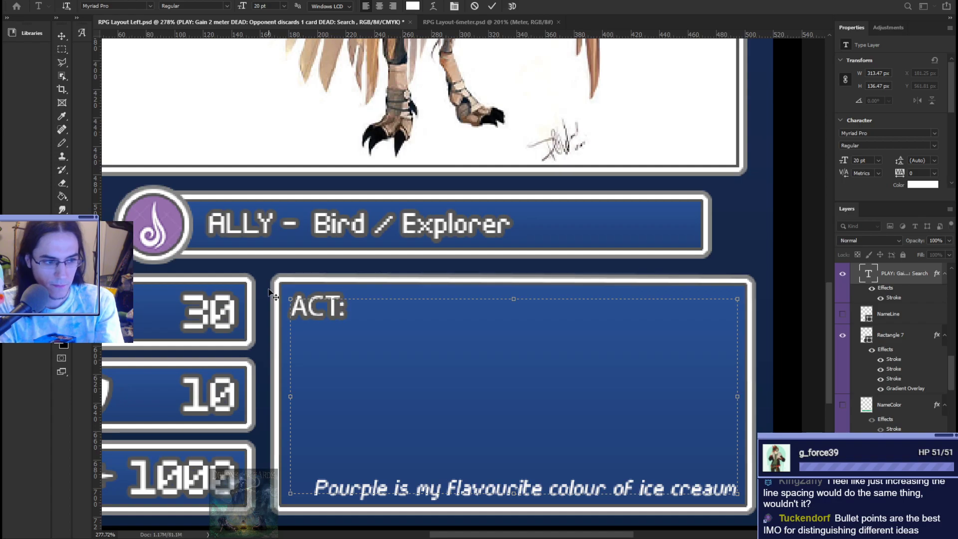
pyautogui.write(':')
pyautogui.press('BackSpace')
pyautogui.press('BackSpace')
pyautogui.press('BackSpace')
pyautogui.press('BackSpace')
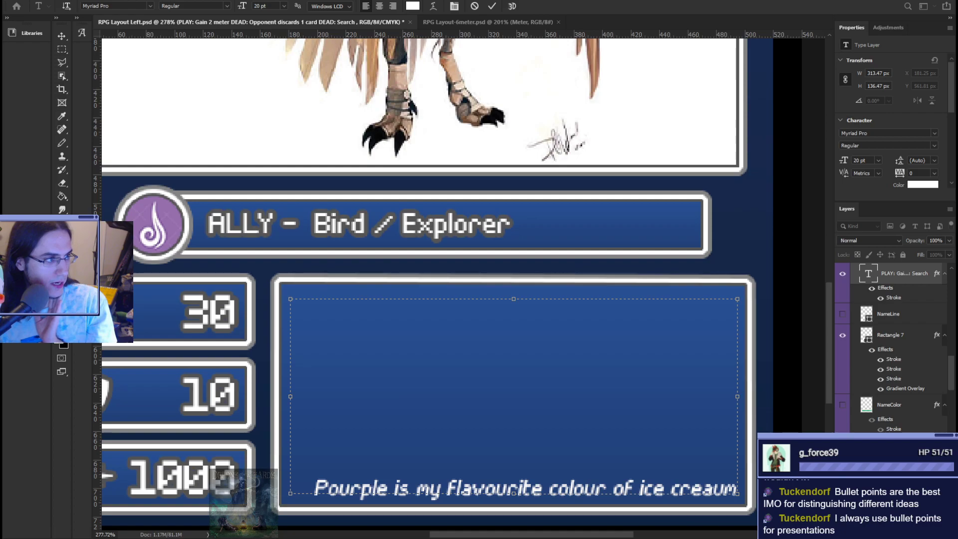
# - Switch to the browser's WIXOSS image results, preview the SIGNI card from WIXOSS Wiki and look for other card examples
pyautogui.hotkey('alt', 'Tab')
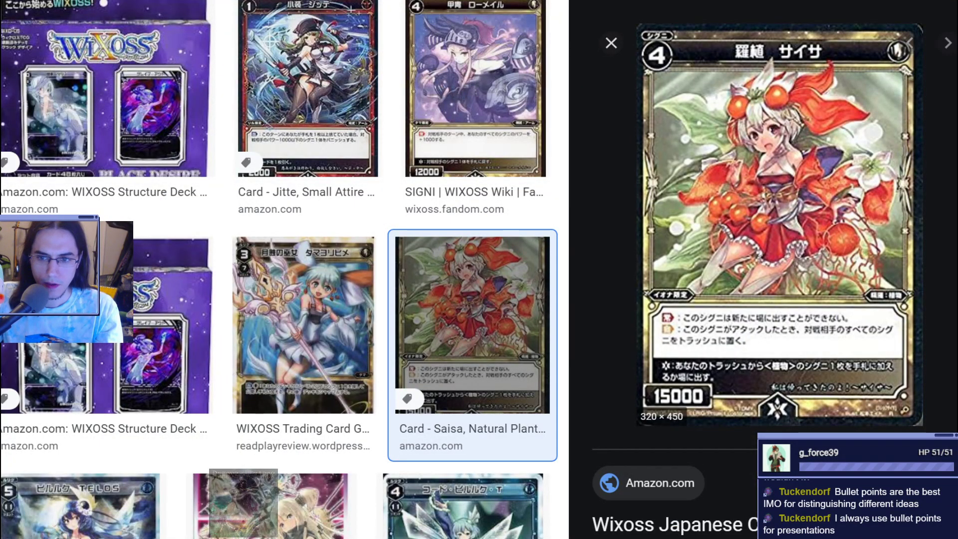
pyautogui.scroll(3, 479, 194)
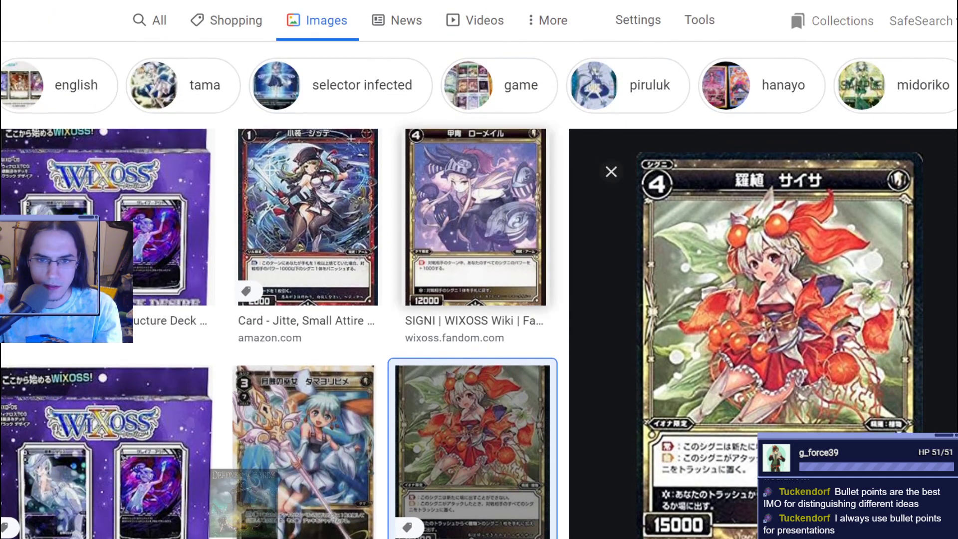
pyautogui.click(479, 200)
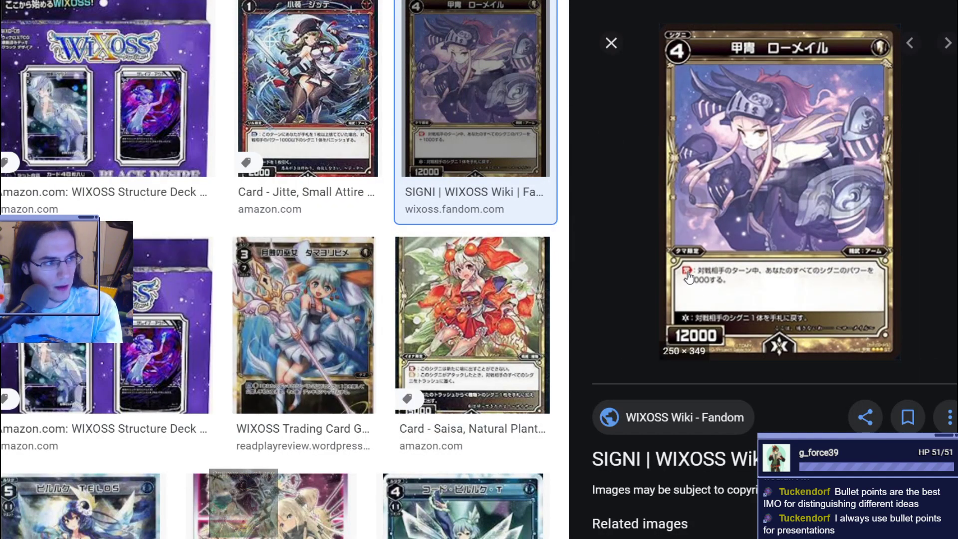
pyautogui.scroll(-1, 602, 358)
pyautogui.scroll(-3, 603, 283)
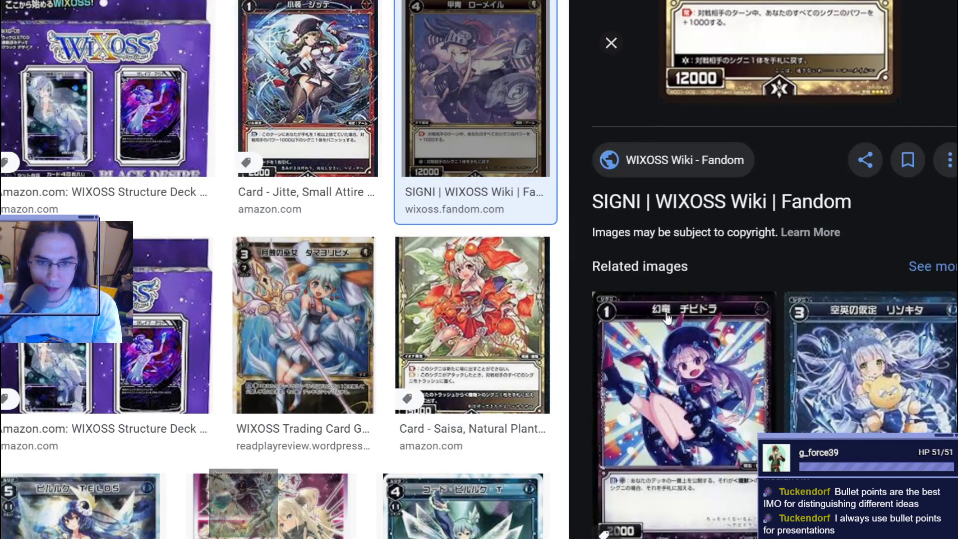
pyautogui.scroll(-5, 363, 304)
pyautogui.scroll(-5, 296, 337)
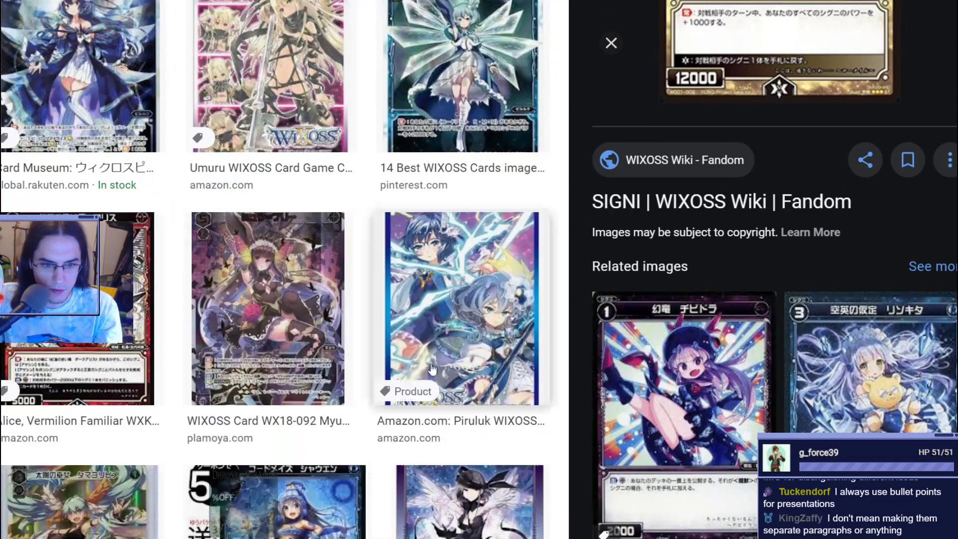
pyautogui.scroll(11, 427, 339)
pyautogui.scroll(-1, 427, 339)
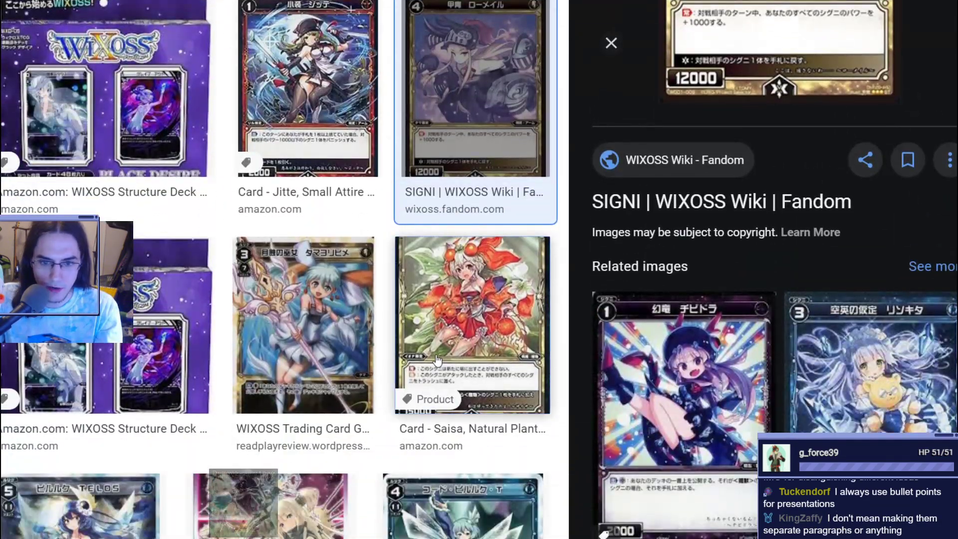
# - Preview the Saisa card to examine its effect icons, then close the preview
pyautogui.click(432, 355)
pyautogui.scroll(3, 670, 326)
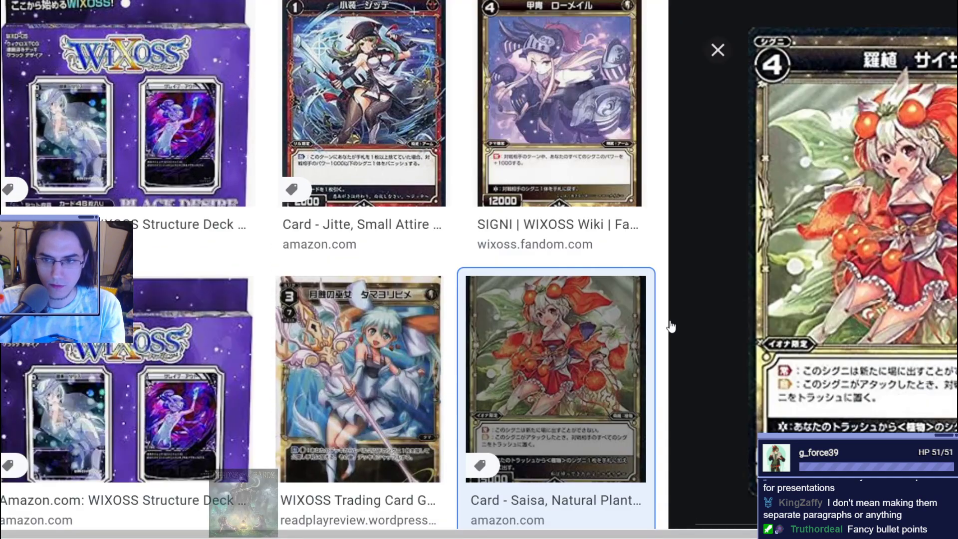
pyautogui.click(419, 73)
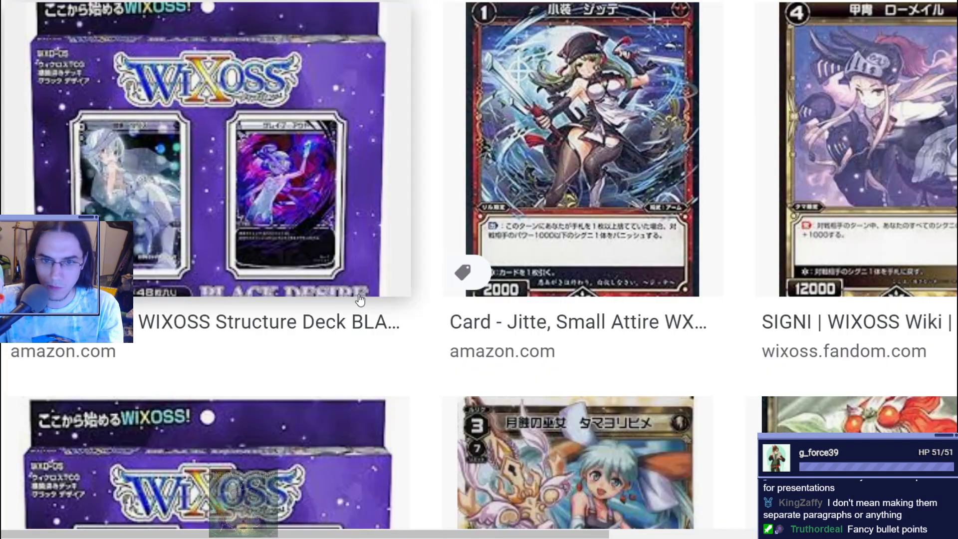
pyautogui.scroll(-4, 360, 300)
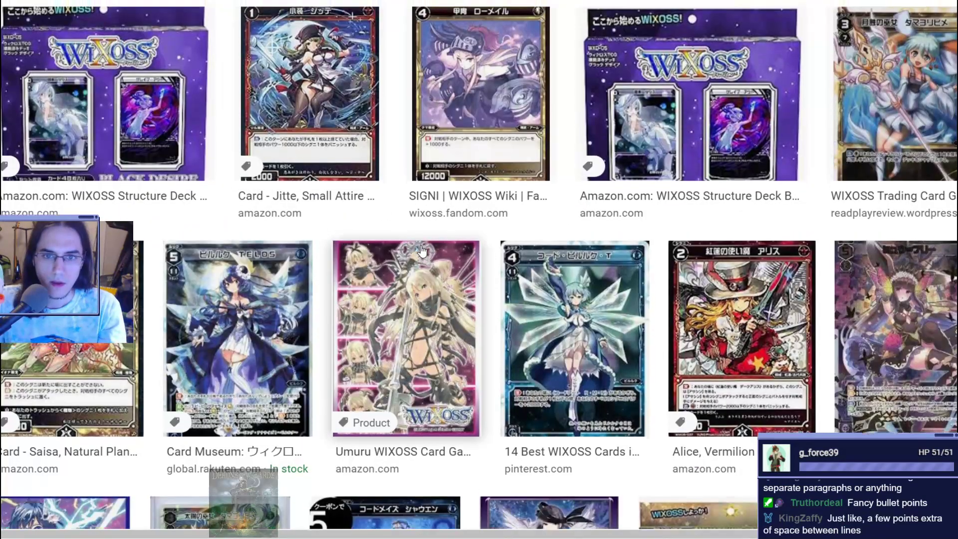
# - Open the SIGNI article on WIXOSS Wiki and examine the effect icon on its example card
pyautogui.scroll(3, 452, 381)
pyautogui.click(452, 381)
pyautogui.scroll(3, 620, 365)
pyautogui.scroll(-3, 620, 366)
pyautogui.scroll(2, 636, 345)
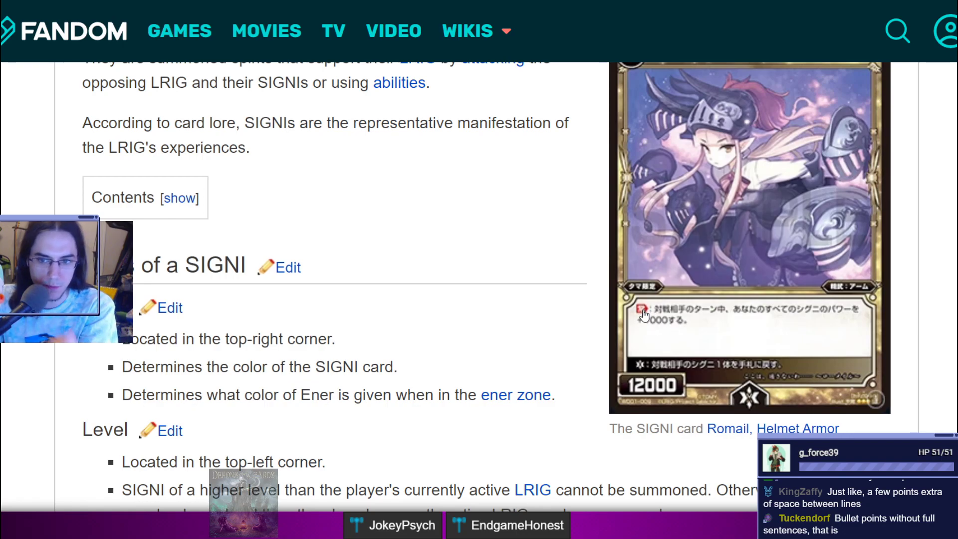
# - Open the wiki's article on abilities and read the On-Play and Action ability descriptions
pyautogui.scroll(5, 643, 314)
pyautogui.click(394, 410)
pyautogui.scroll(-7, 417, 399)
pyautogui.scroll(1, 414, 330)
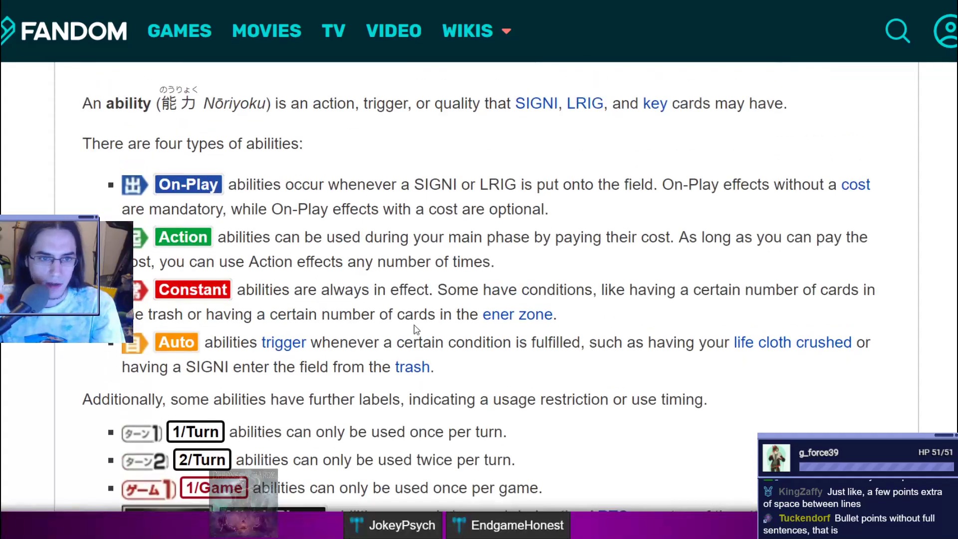
pyautogui.scroll(-1, 269, 214)
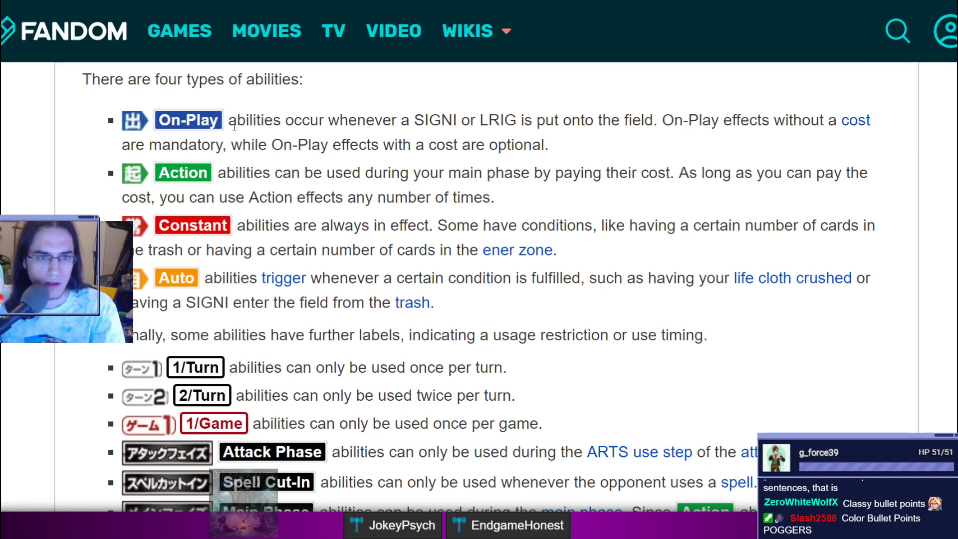
pyautogui.moveTo(229, 120); pyautogui.dragTo(550, 148)
pyautogui.moveTo(249, 180); pyautogui.dragTo(545, 194)
pyautogui.click(544, 194)
# - Examine the icons and labels for the ability types, usage restrictions and use timings in the abilities article
pyautogui.scroll(-3, 349, 225)
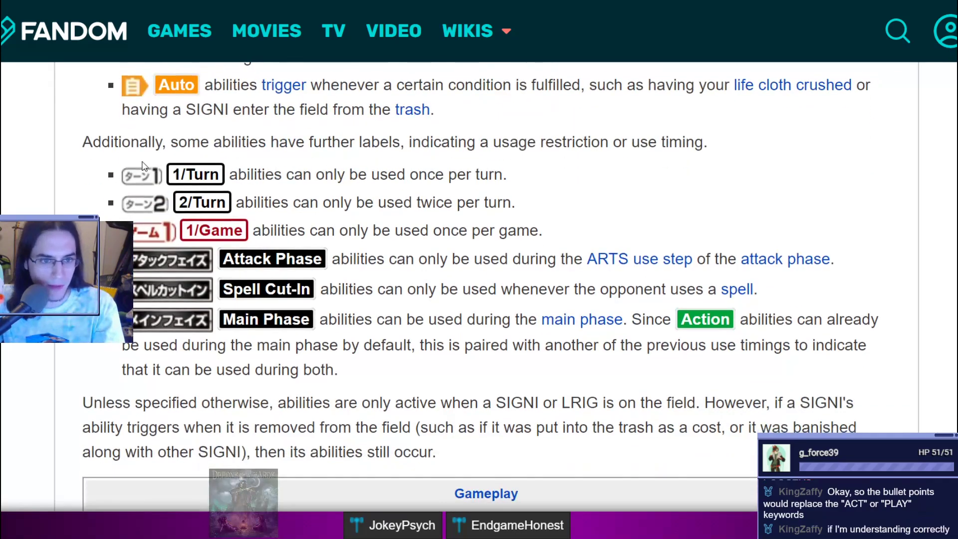
pyautogui.scroll(-3, 370, 262)
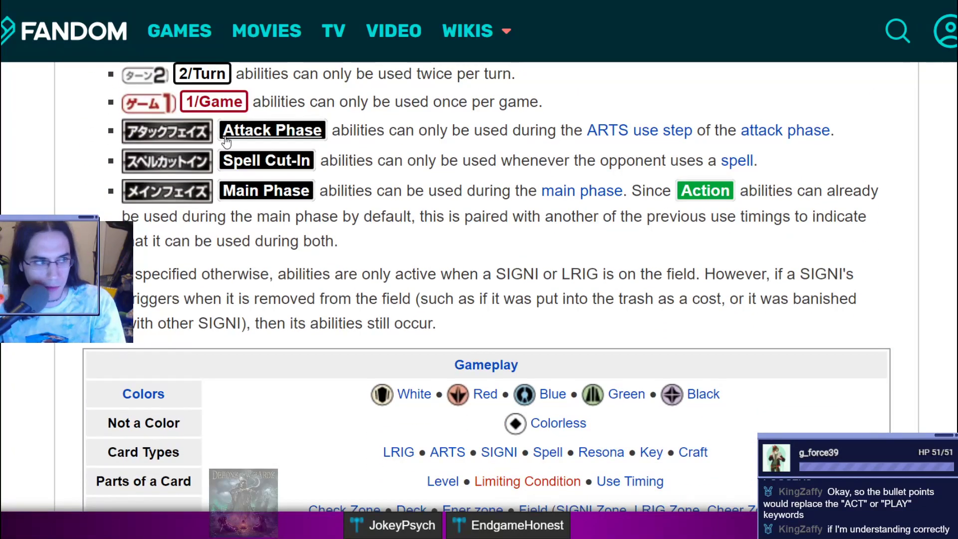
pyautogui.scroll(1, 371, 262)
pyautogui.scroll(5, 371, 262)
pyautogui.scroll(-2, 370, 262)
pyautogui.scroll(2, 370, 262)
pyautogui.scroll(-1, 502, 158)
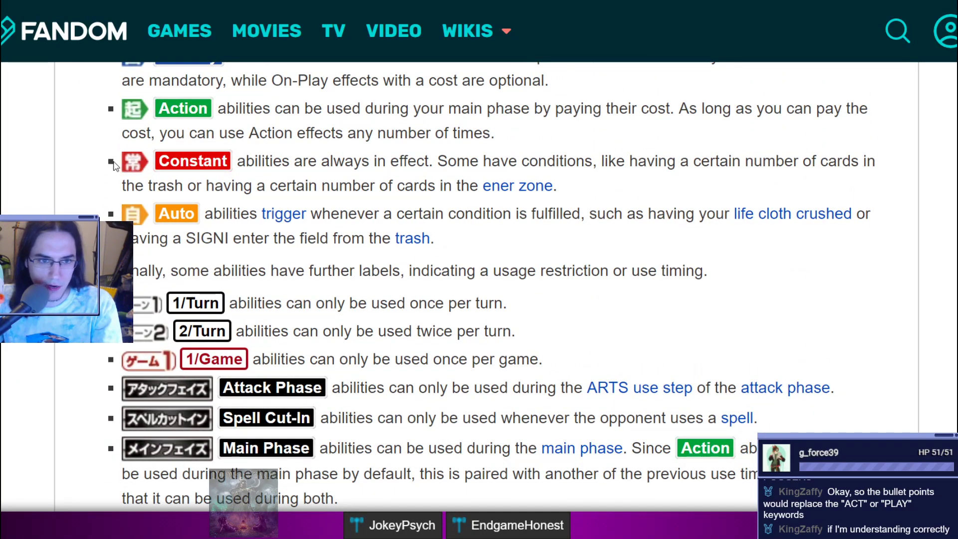
pyautogui.scroll(-2, 133, 176)
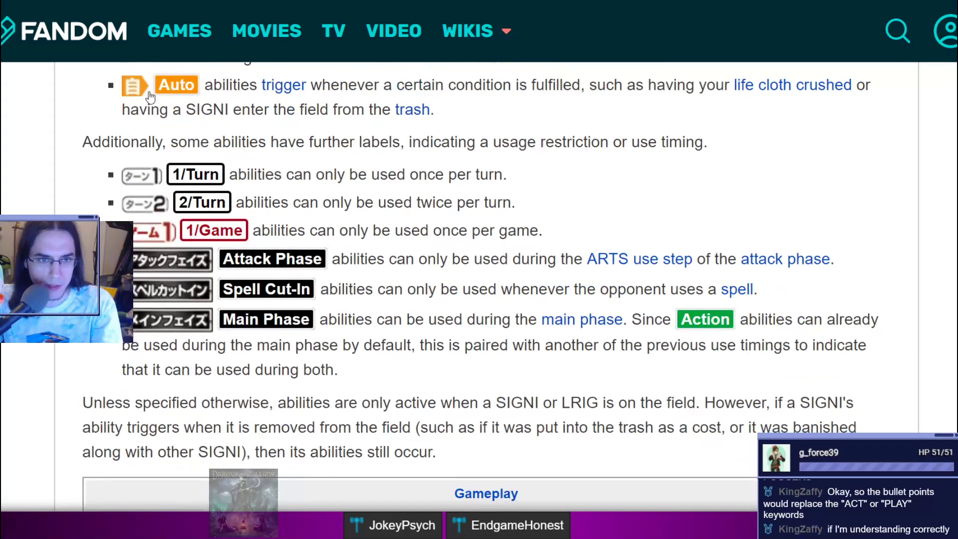
pyautogui.scroll(1, 195, 159)
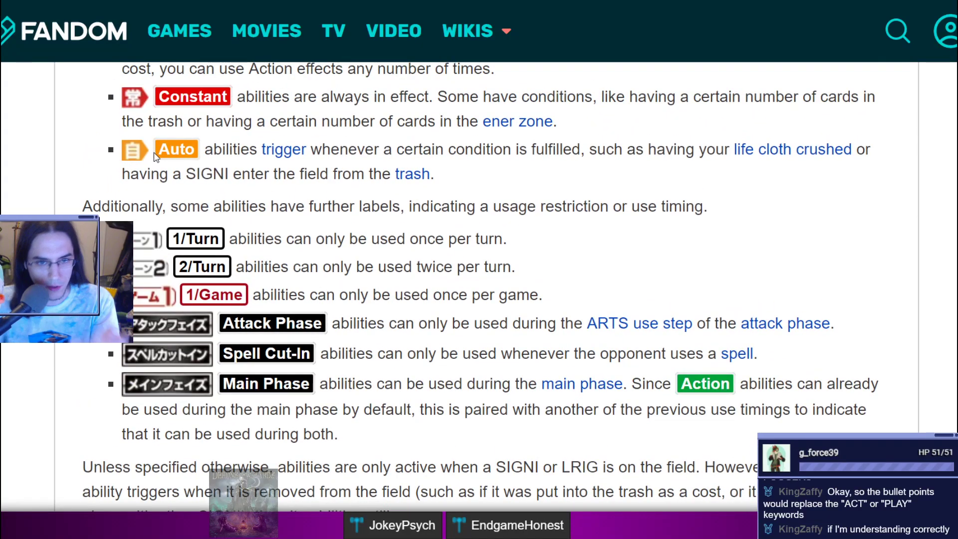
pyautogui.scroll(2, 156, 157)
pyautogui.scroll(-1, 156, 147)
pyautogui.scroll(2, 157, 140)
pyautogui.scroll(-2, 156, 138)
pyautogui.scroll(1, 136, 246)
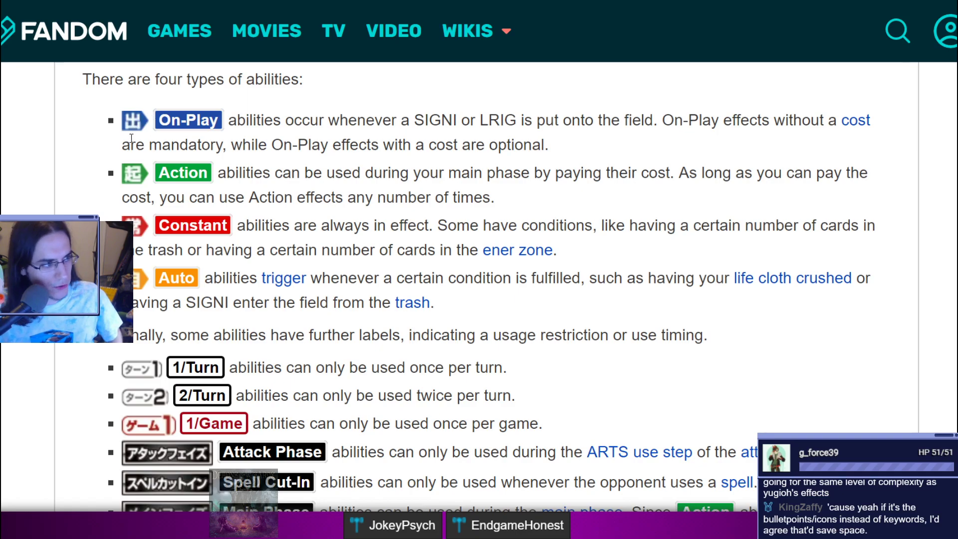
# - Return to the SIGNI article and look through its sections down to the SIGNI Classes table
pyautogui.scroll(5, 374, 254)
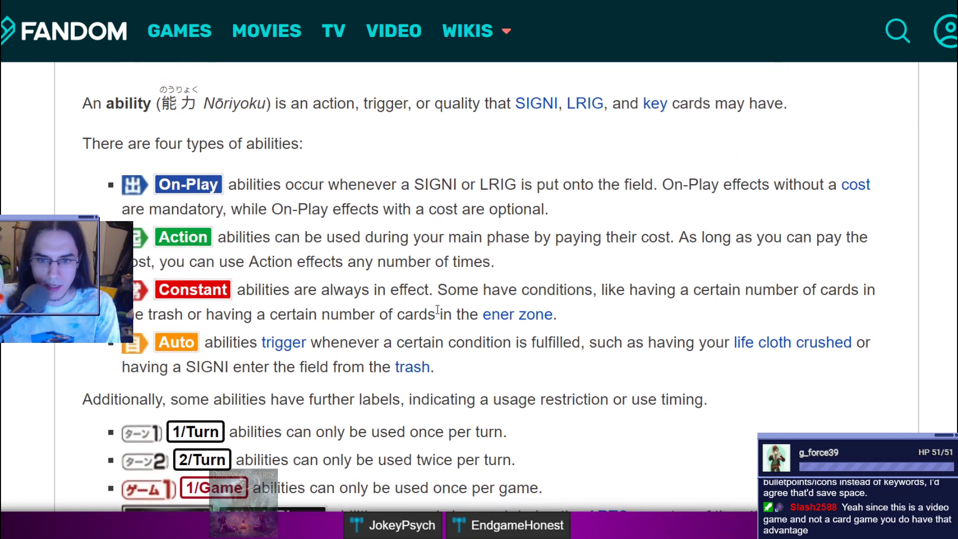
pyautogui.scroll(-3, 547, 299)
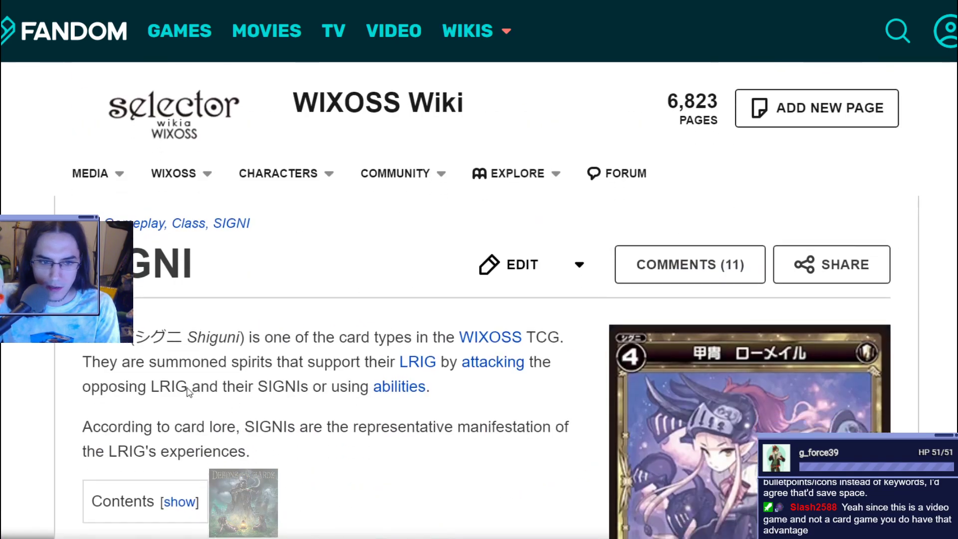
pyautogui.scroll(-10, 479, 338)
pyautogui.scroll(-15, 272, 268)
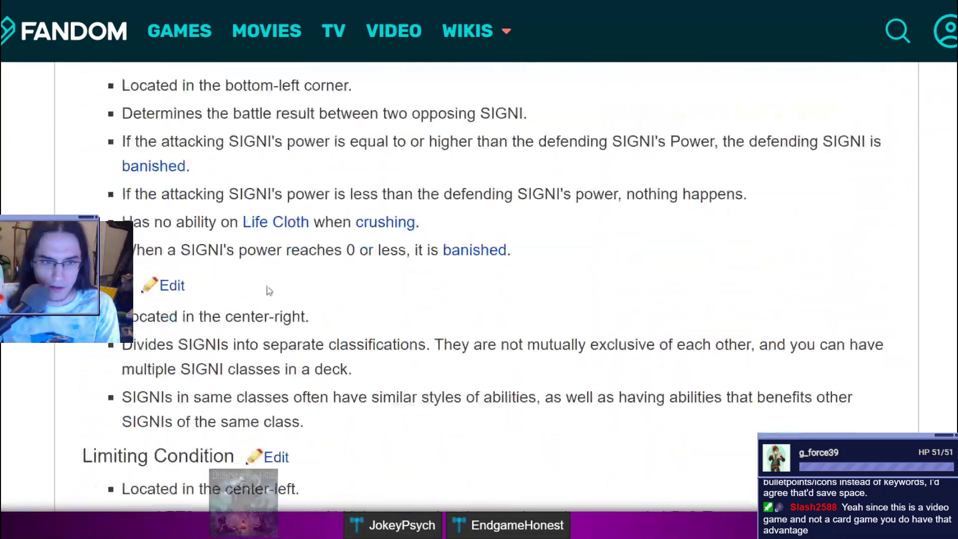
pyautogui.scroll(-5, 349, 249)
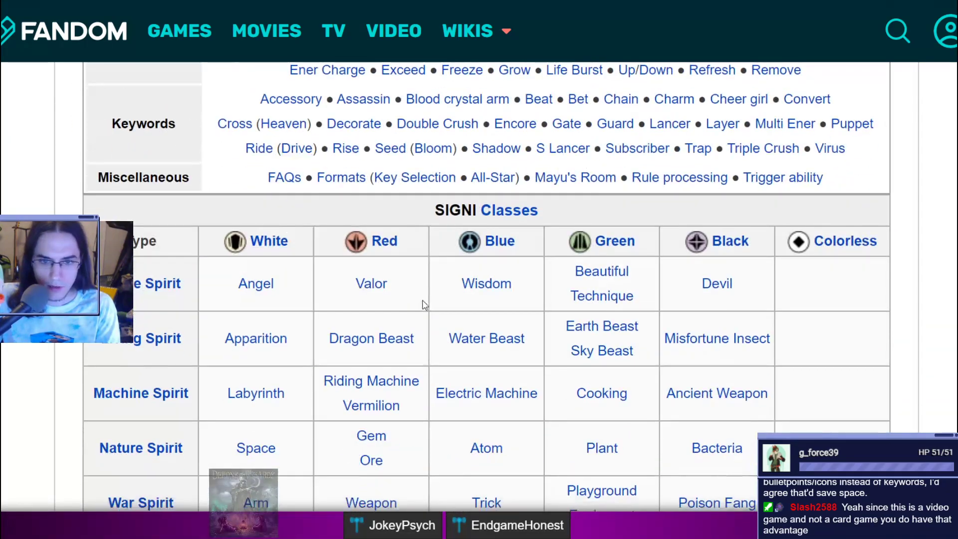
# - Open the Angel class article and examine the ability icons in the Arcgain card's effect text
pyautogui.scroll(-3, 539, 265)
pyautogui.scroll(3, 689, 321)
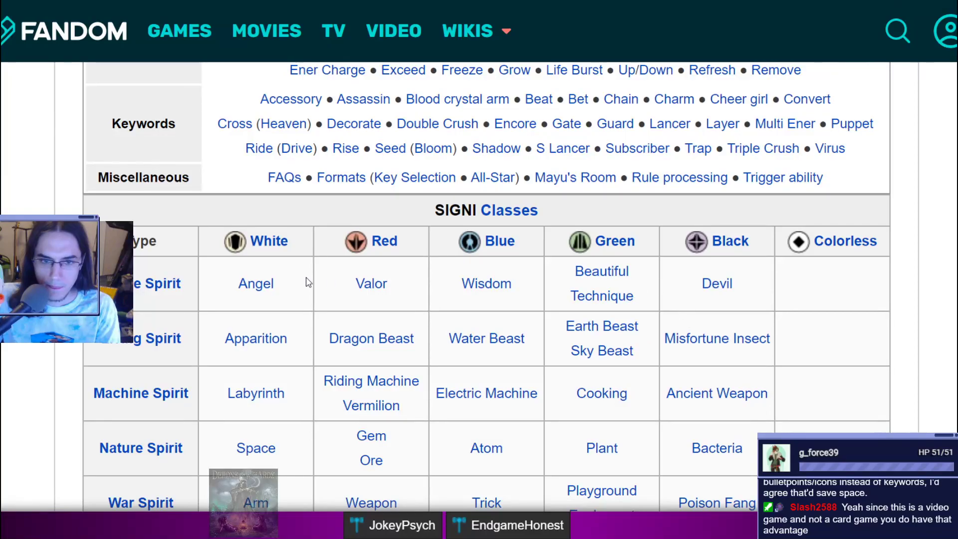
pyautogui.click(256, 284)
pyautogui.scroll(-8, 492, 317)
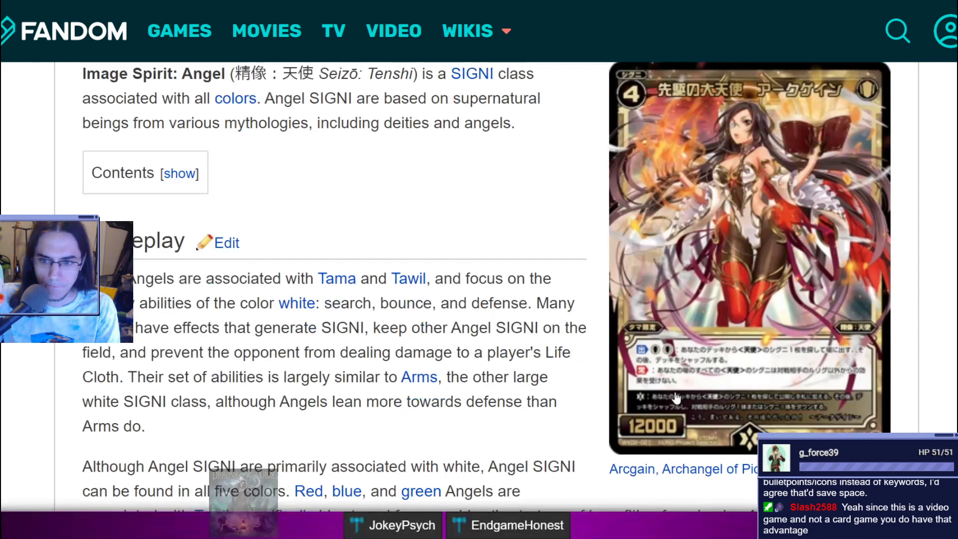
pyautogui.scroll(-1, 648, 298)
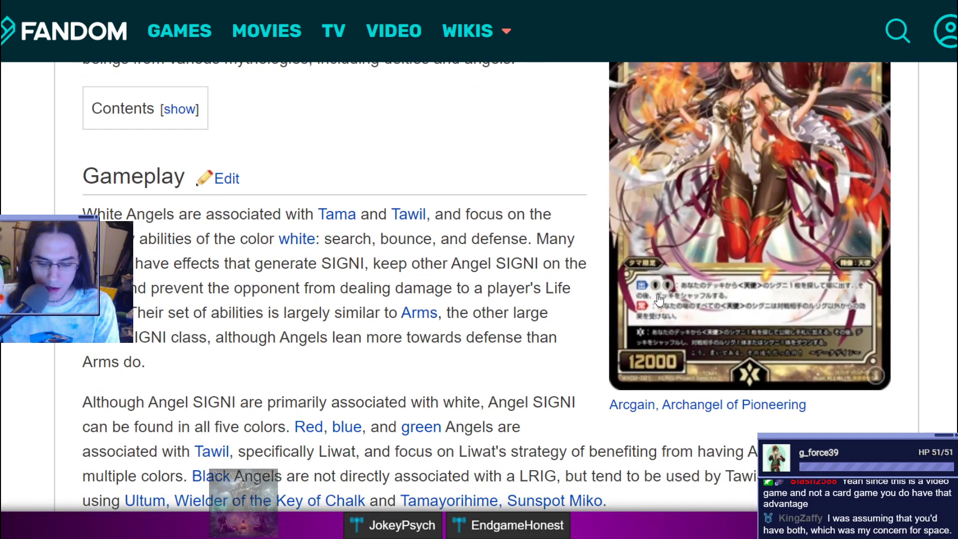
pyautogui.hotkey('ctrl', '+')
pyautogui.hotkey('ctrl', '+')
pyautogui.hotkey('ctrl', '+')
pyautogui.scroll(-7, 669, 310)
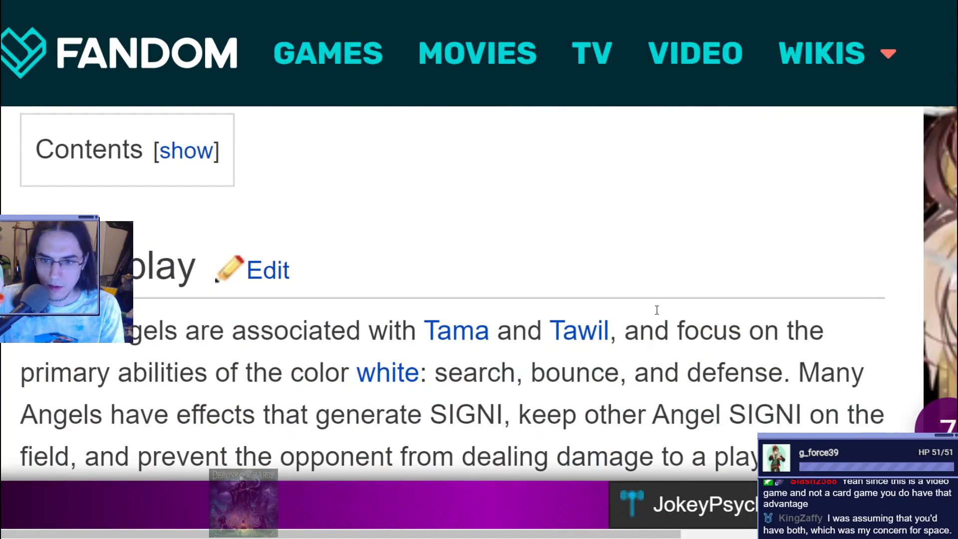
pyautogui.hscroll(5, 688, 214)
pyautogui.scroll(5, 540, 316)
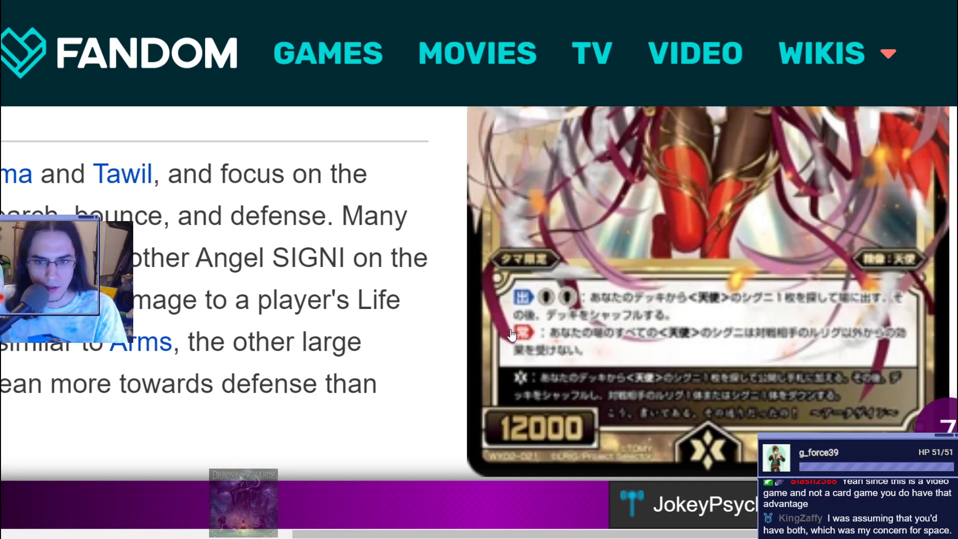
pyautogui.scroll(-1, 514, 337)
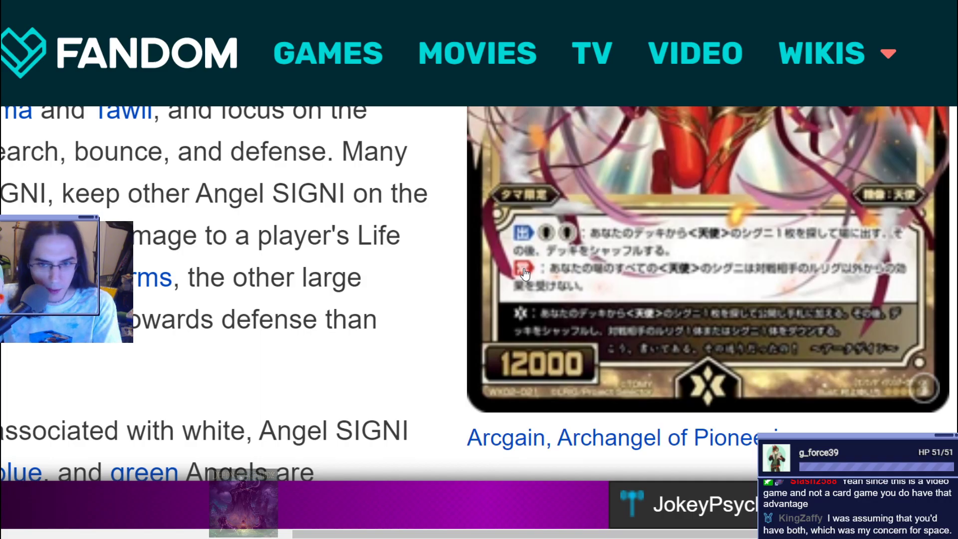
# - Look through the Angel article down to its list of Angel SIGNI and back to the whole Arcgain card
pyautogui.hotkey('ctrl', '-')
pyautogui.hotkey('ctrl', '-')
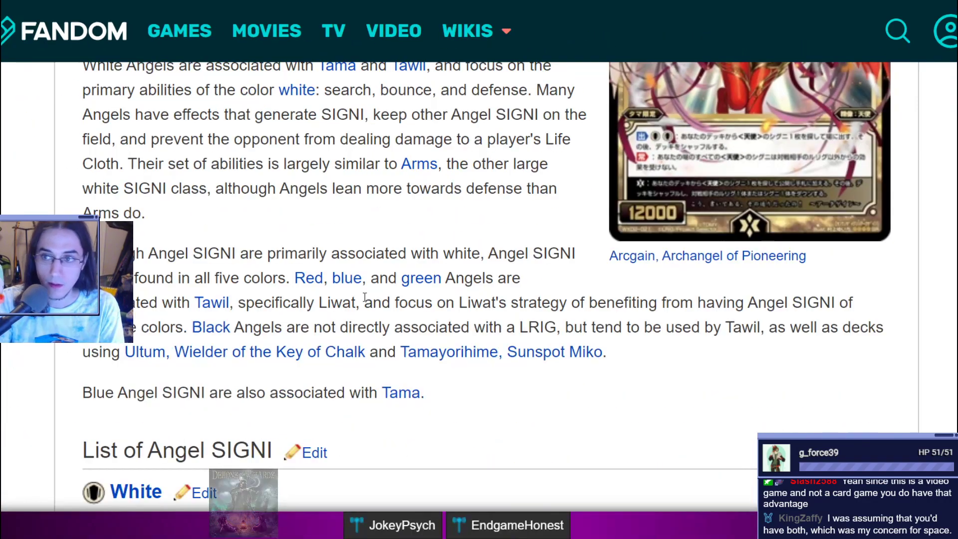
pyautogui.hotkey('ctrl', '-')
pyautogui.scroll(6, 379, 309)
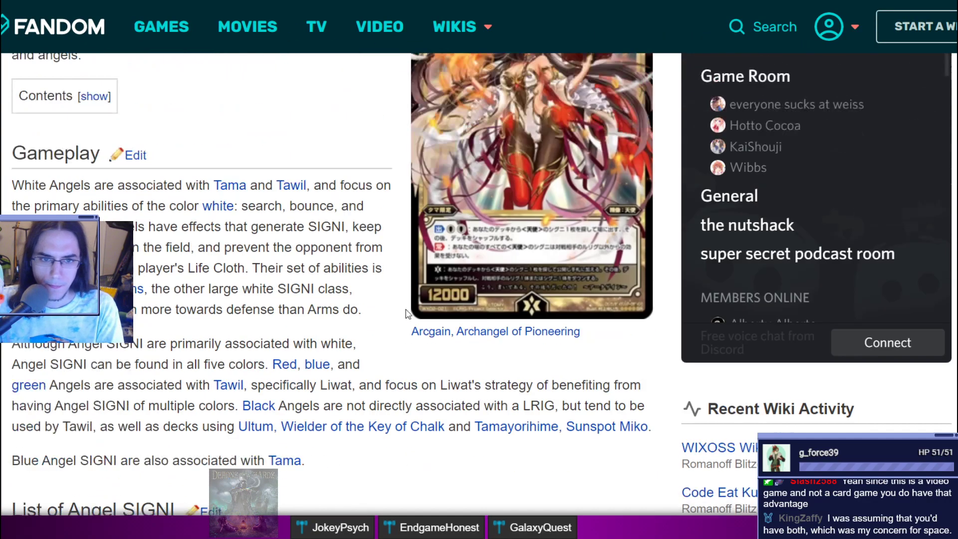
pyautogui.scroll(-5, 391, 321)
pyautogui.scroll(-4, 379, 310)
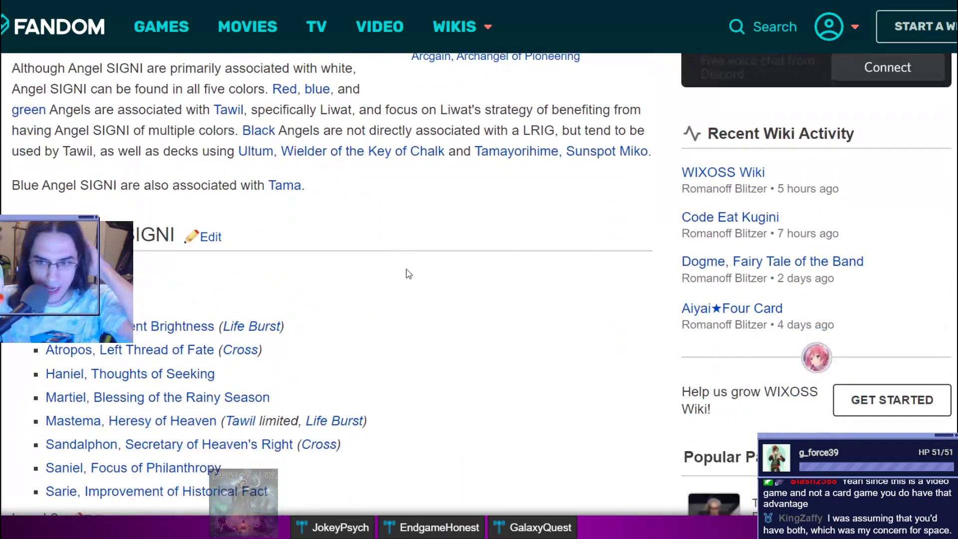
pyautogui.scroll(10, 328, 385)
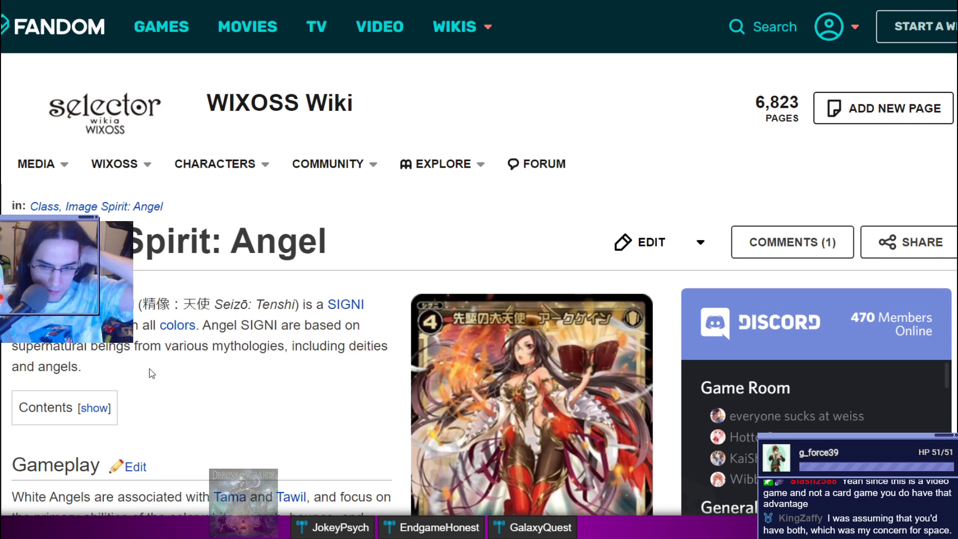
pyautogui.scroll(-3, 187, 327)
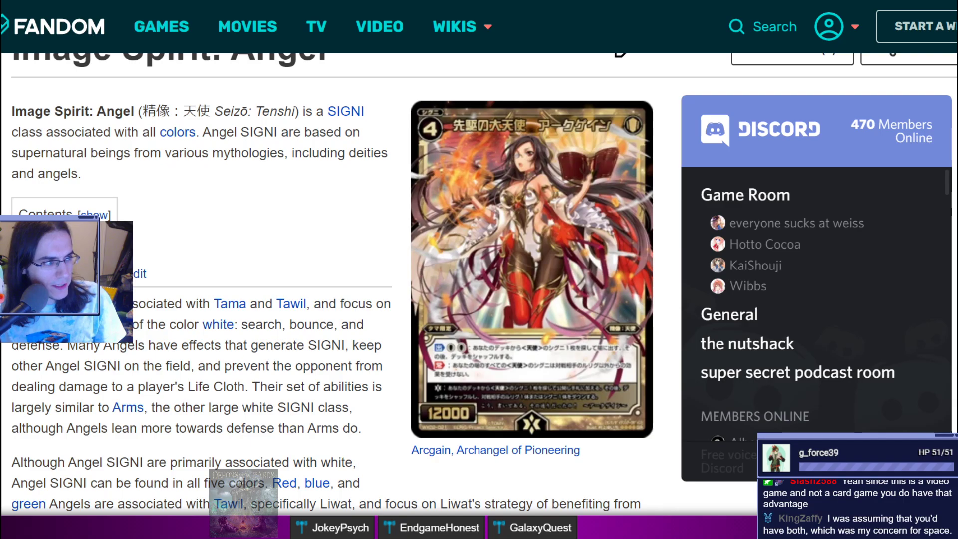
# - Switch to Photoshop and enter "PLAY:" as the text of the Windhopper card's empty effect box
pyautogui.hotkey('alt', 'Tab')
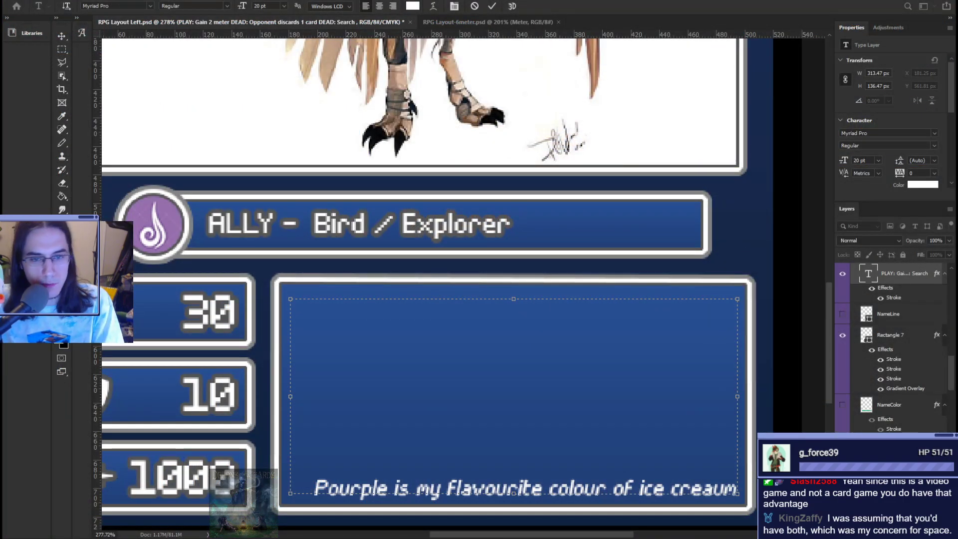
pyautogui.scroll(-5, 454, 357)
pyautogui.scroll(-1, 455, 357)
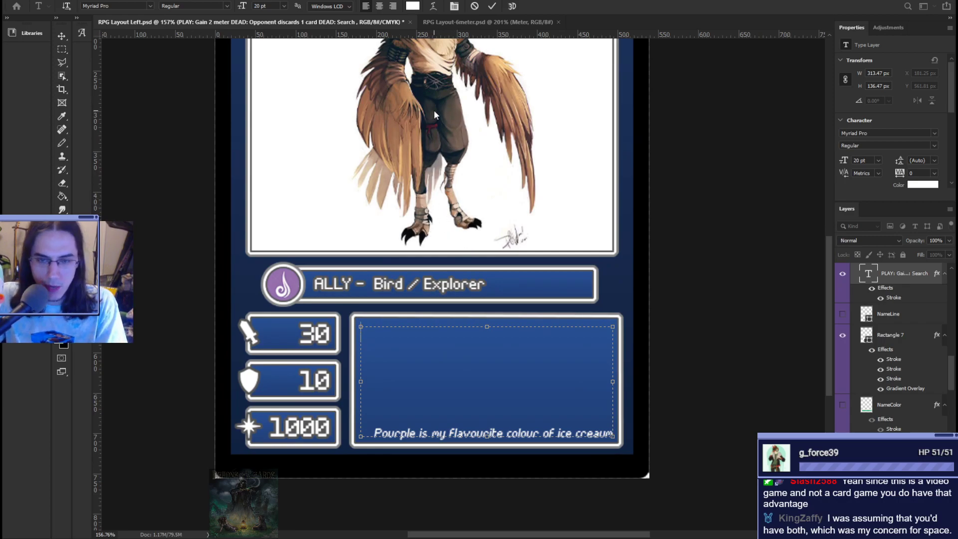
pyautogui.write('LAY:')
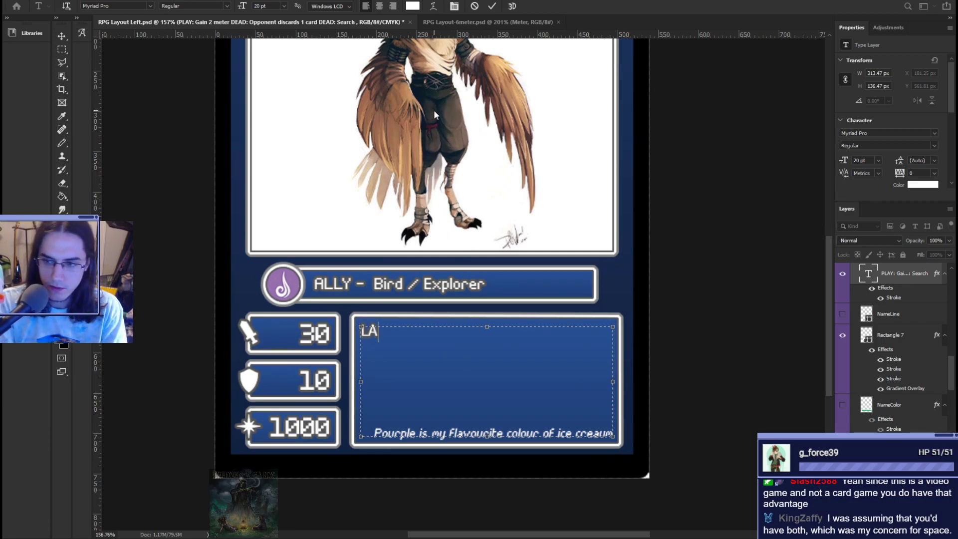
pyautogui.press('BackSpace')
pyautogui.press('BackSpace')
pyautogui.press('BackSpace')
pyautogui.press('BackSpace')
pyautogui.write('PLAY:')
pyautogui.click(444, 181)
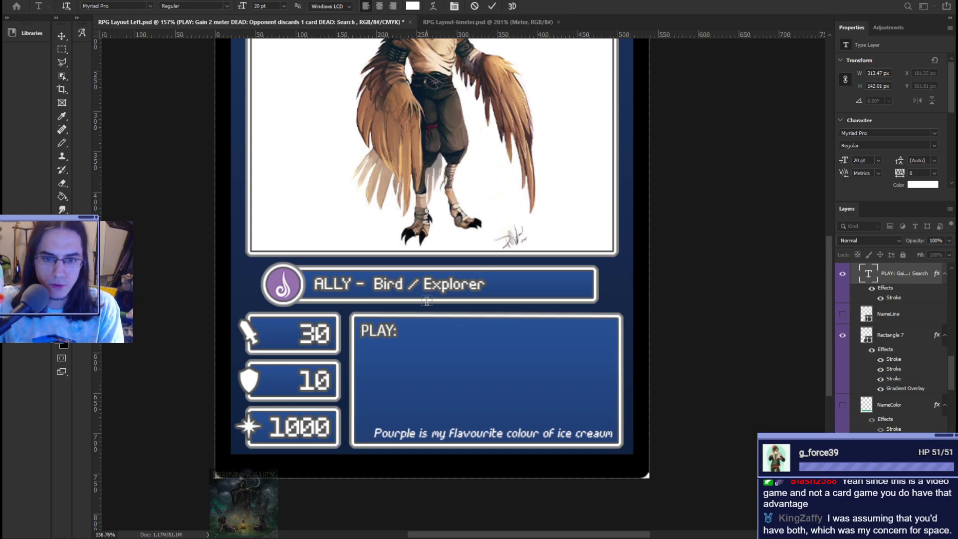
# - Add a second effect line reading "ACT [1 meter]:" below the "PLAY:" line
pyautogui.scroll(2, 426, 319)
pyautogui.scroll(-6, 433, 412)
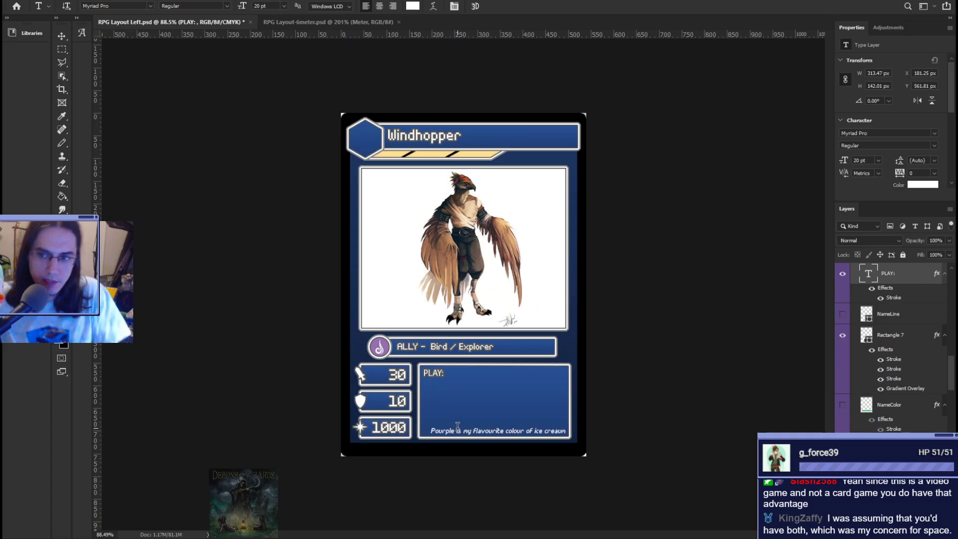
pyautogui.scroll(3, 903, 344)
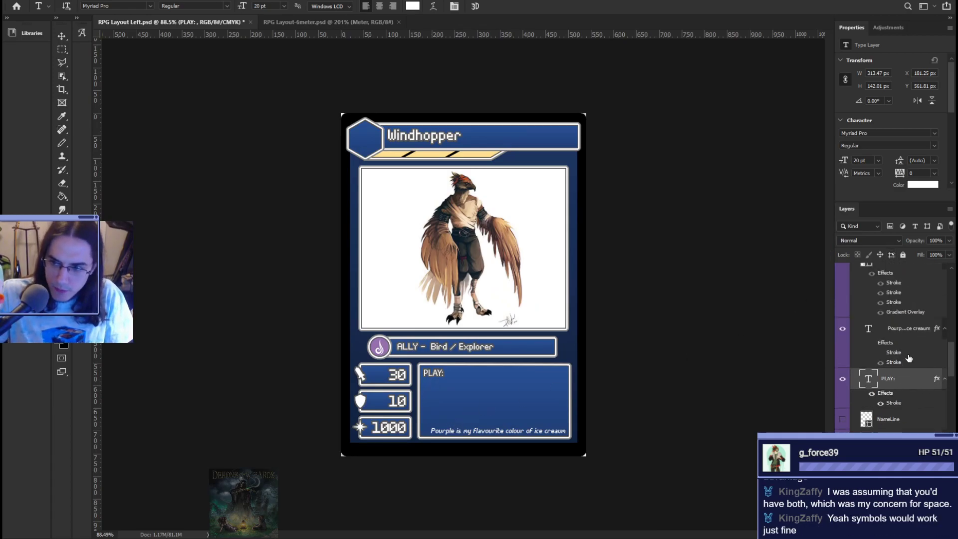
pyautogui.scroll(2, 909, 359)
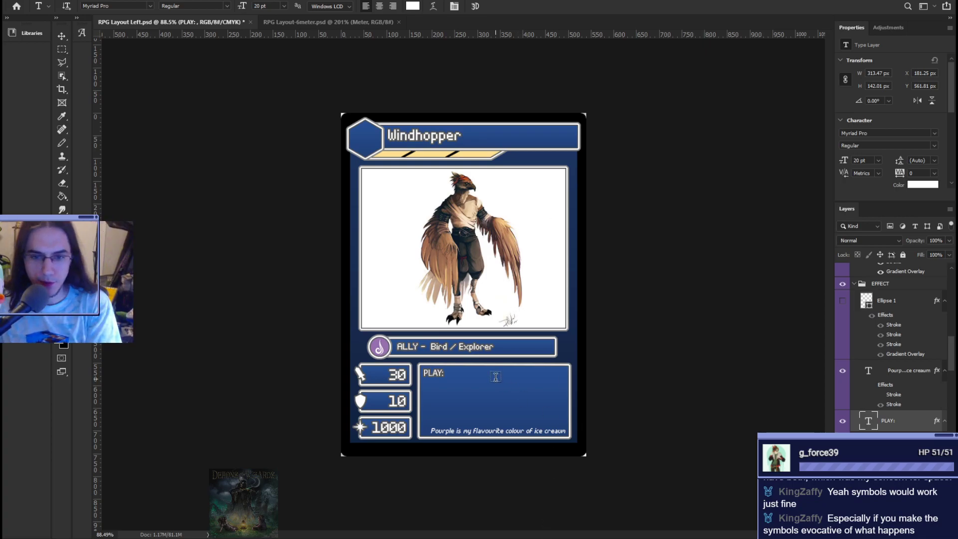
pyautogui.scroll(5, 444, 377)
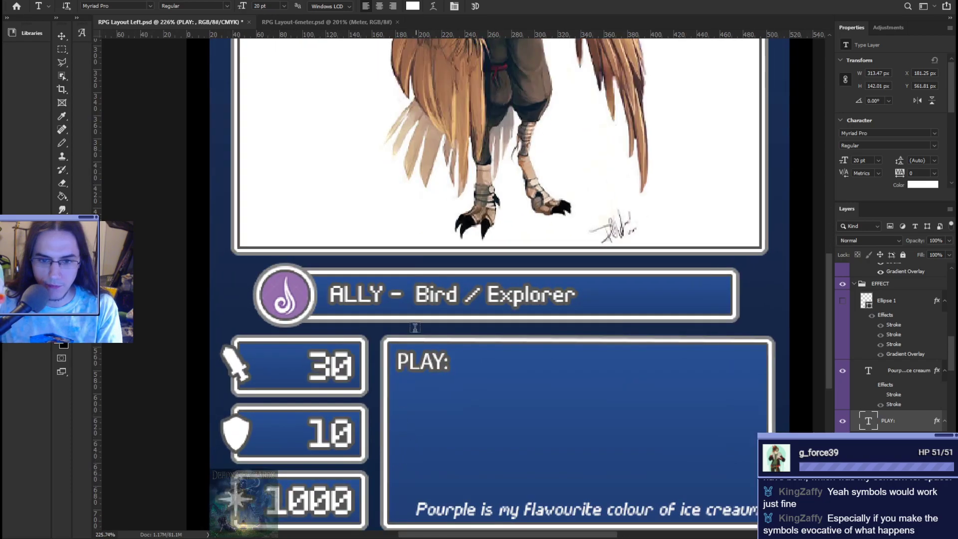
pyautogui.click(421, 371)
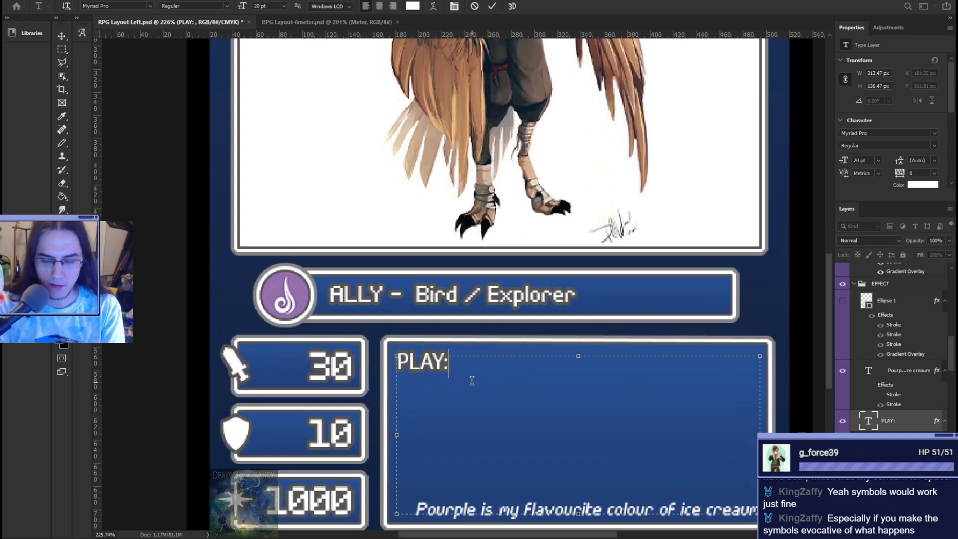
pyautogui.write('ACT:')
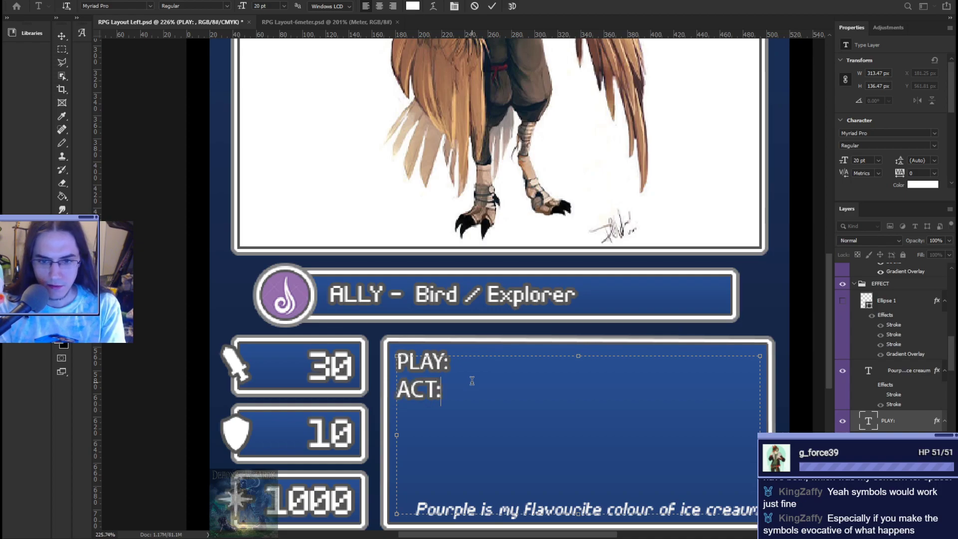
pyautogui.press('BackSpace')
pyautogui.write('[')
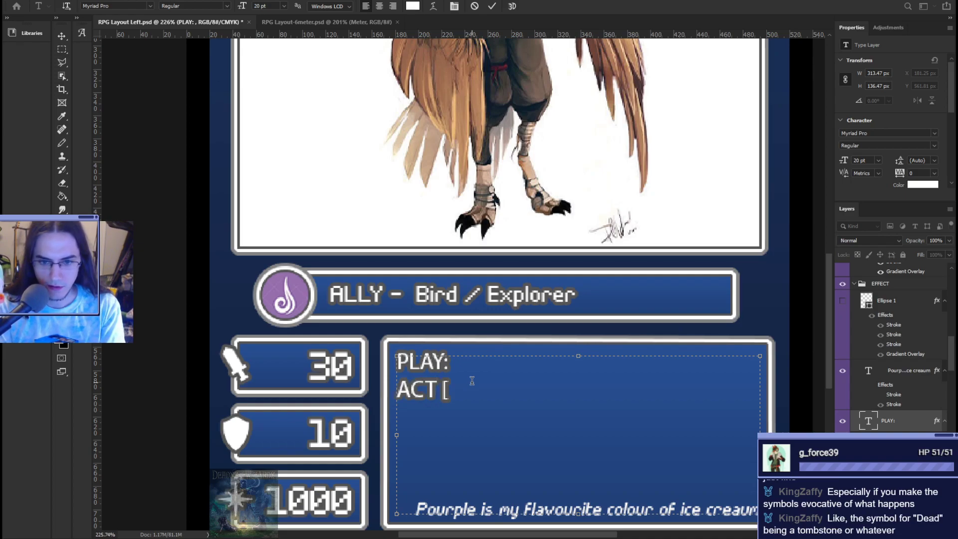
pyautogui.write('1 meter]:')
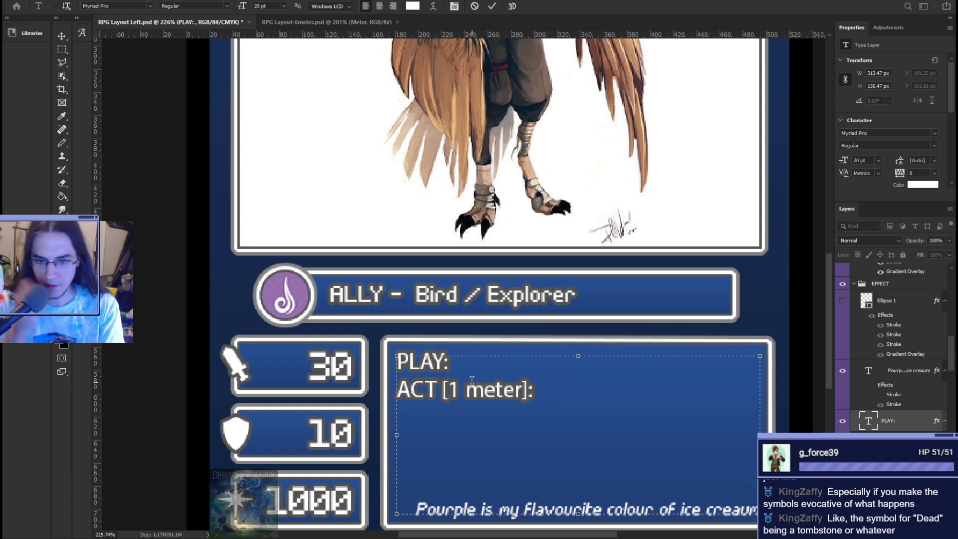
# - Change the second effect line to "AUTO [Bird dies]:"
pyautogui.press('BackSpace')
pyautogui.press('BackSpace')
pyautogui.press('BackSpace')
pyautogui.press('BackSpace')
pyautogui.press('BackSpace')
pyautogui.press('BackSpace')
pyautogui.press('BackSpace')
pyautogui.press('BackSpace')
pyautogui.press('BackSpace')
pyautogui.press('BackSpace')
pyautogui.press('BackSpace')
pyautogui.press('BackSpace')
pyautogui.write('UTO')
pyautogui.write(' [Thi')
pyautogui.press('BackSpace')
pyautogui.press('BackSpace')
pyautogui.press('BackSpace')
pyautogui.write('Bird dies]:')
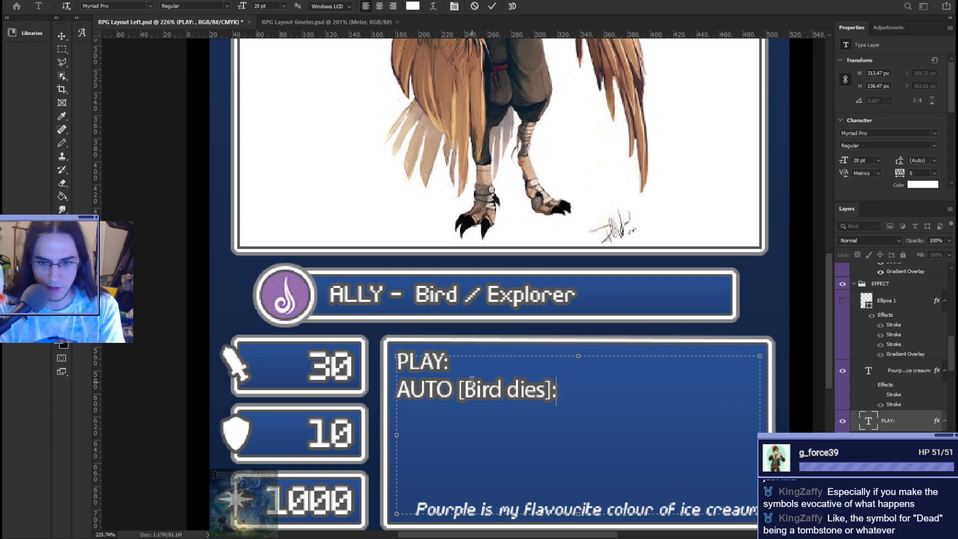
# - Replace the bird trigger in the AUTO line so it reads "AUTO [You discard a card]: Gain 1 meter"
pyautogui.press('BackSpace')
pyautogui.press('BackSpace')
pyautogui.press('BackSpace')
pyautogui.press('BackSpace')
pyautogui.press('BackSpace')
pyautogui.press('BackSpace')
pyautogui.press('BackSpace')
pyautogui.press('BackSpace')
pyautogui.press('BackSpace')
pyautogui.press('BackSpace')
pyautogui.press('BackSpace')
pyautogui.press('BackSpace')
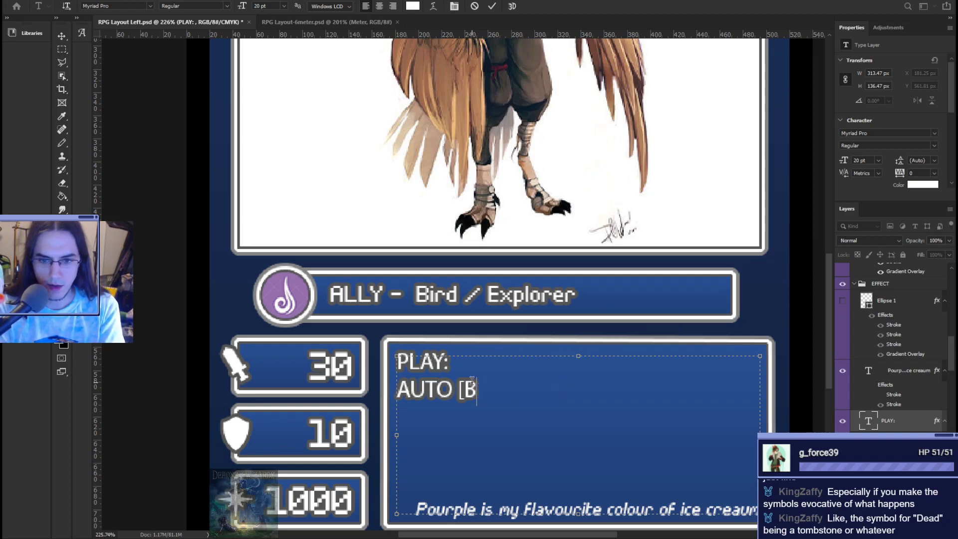
pyautogui.write('You discard')
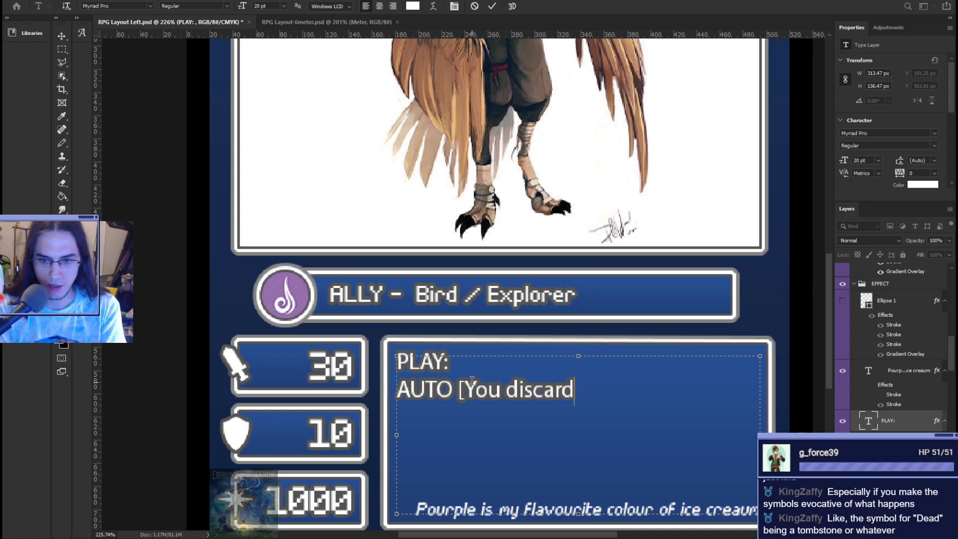
pyautogui.write(' a card]:')
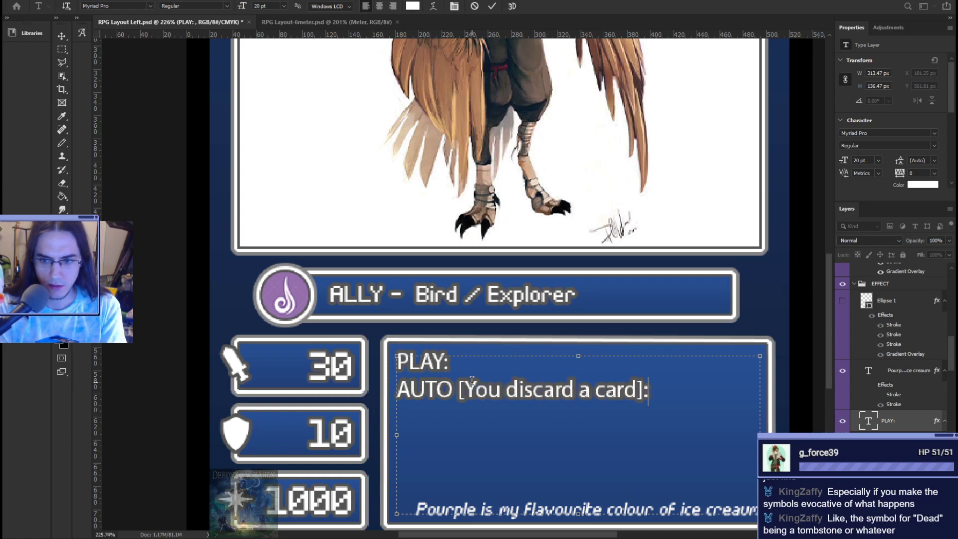
pyautogui.write(' Gain 1 meter')
# - Clear the whole effect text and enter only "PLAY:" in the effect box
pyautogui.press('BackSpace')
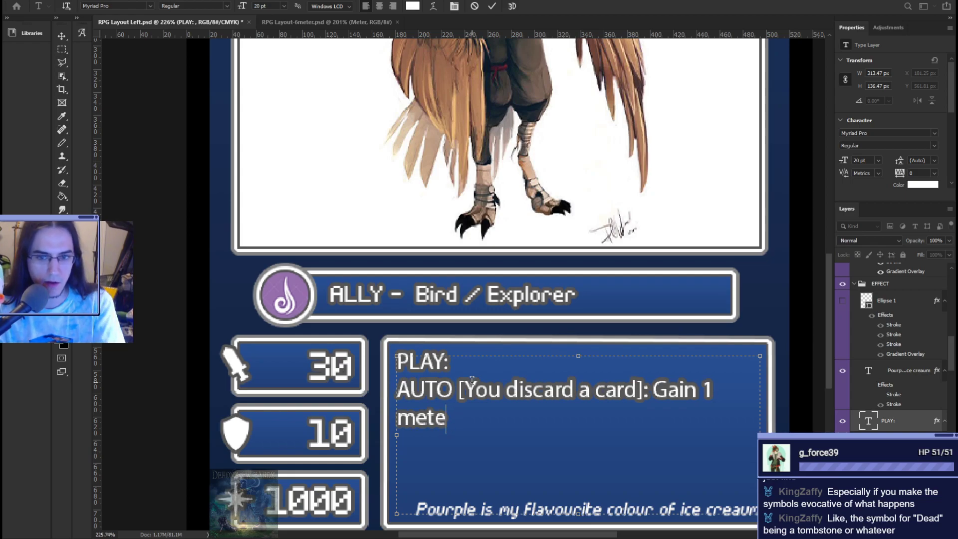
pyautogui.press('BackSpace')
pyautogui.press('BackSpace')
pyautogui.press('BackSpace')
pyautogui.press('BackSpace')
pyautogui.press('BackSpace')
pyautogui.press('BackSpace')
pyautogui.press('BackSpace')
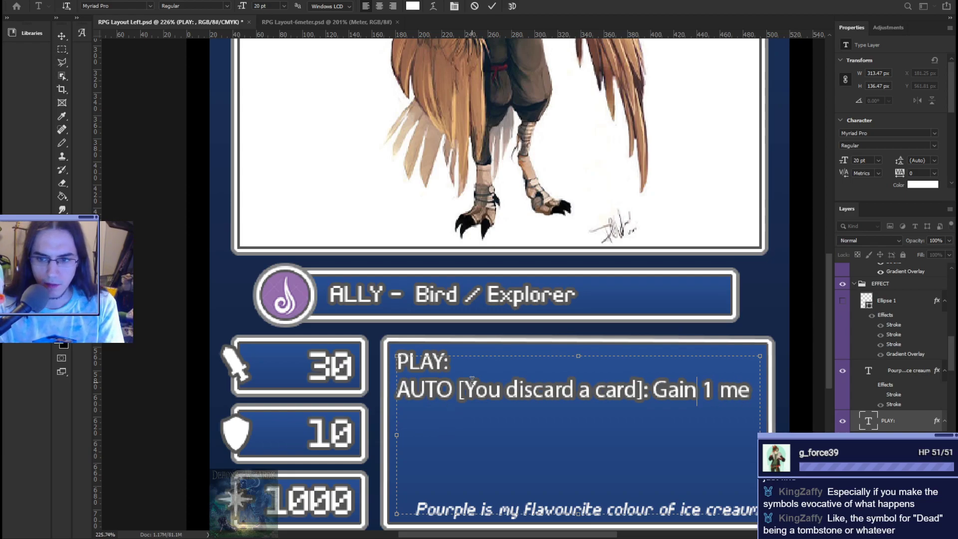
pyautogui.press('Left')
pyautogui.press('Left')
pyautogui.press('Left')
pyautogui.press('BackSpace')
pyautogui.press('BackSpace')
pyautogui.press('BackSpace')
pyautogui.press('BackSpace')
pyautogui.press('BackSpace')
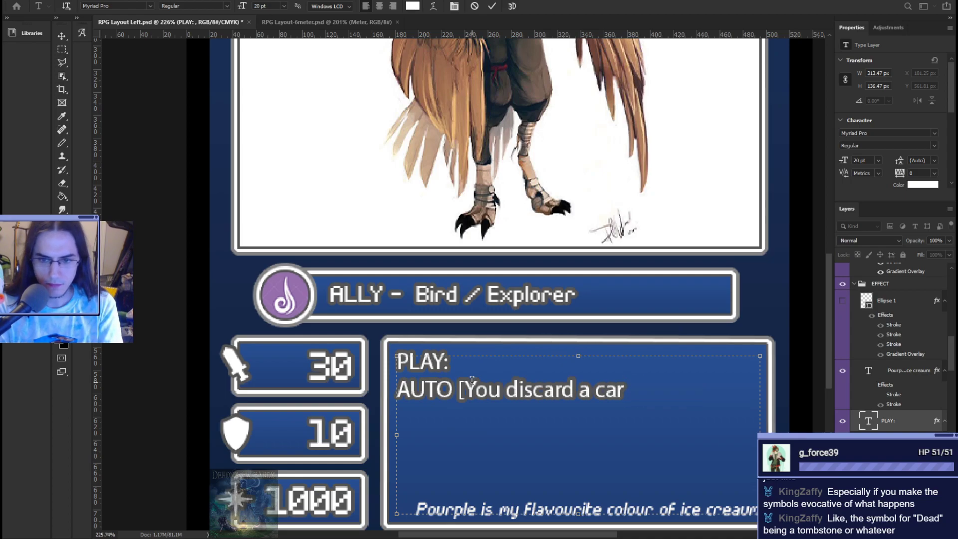
pyautogui.hotkey('ctrl', 'a')
pyautogui.press('BackSpace')
pyautogui.write('PLAY:')
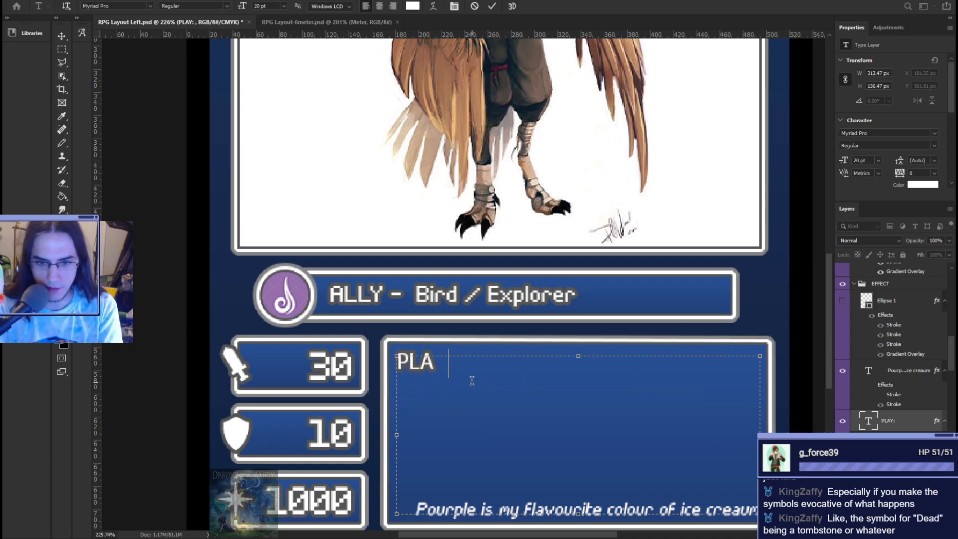
pyautogui.hotkey('ctrl', 'Return')
# - Check the whole Windhopper card and save the document
pyautogui.scroll(-5, 499, 412)
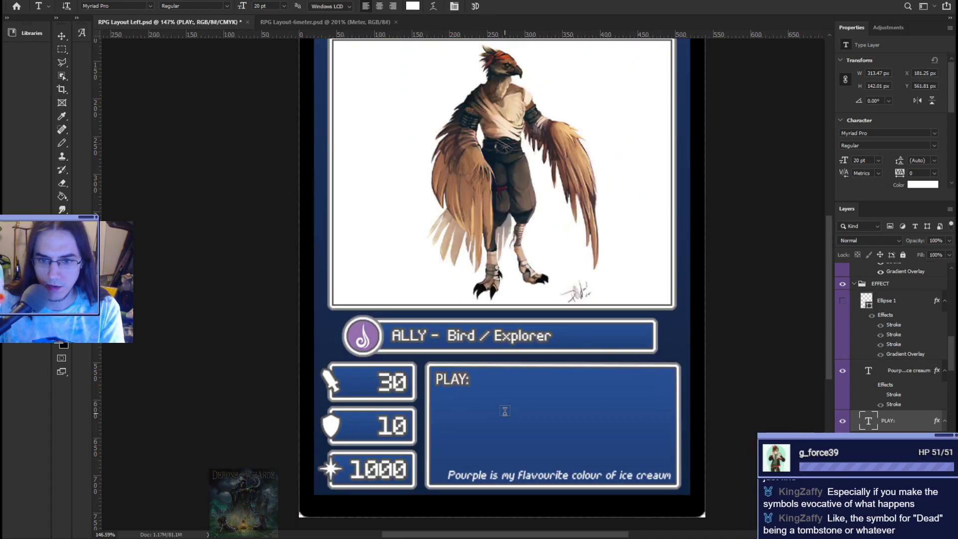
pyautogui.scroll(1, 536, 455)
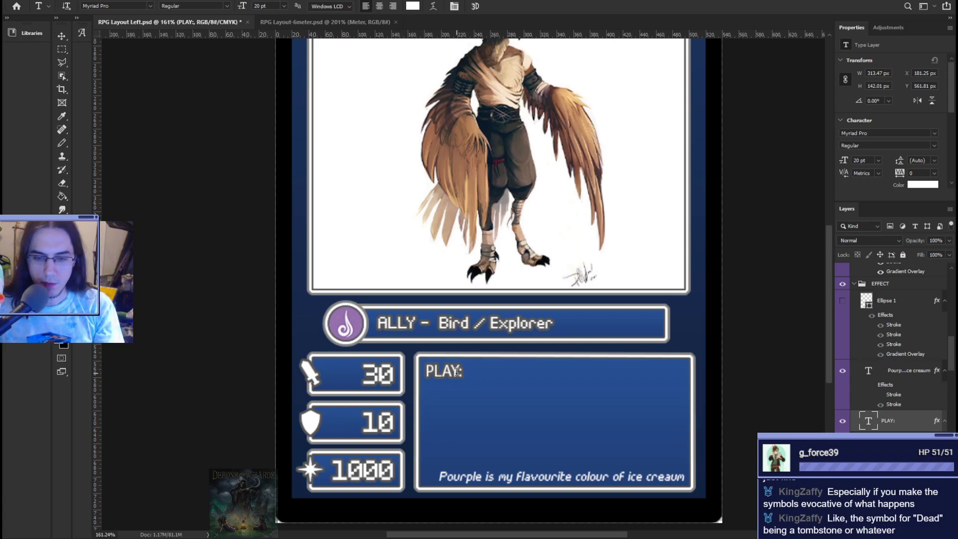
pyautogui.scroll(-6, 503, 320)
pyautogui.scroll(4, 510, 393)
pyautogui.scroll(-1, 464, 454)
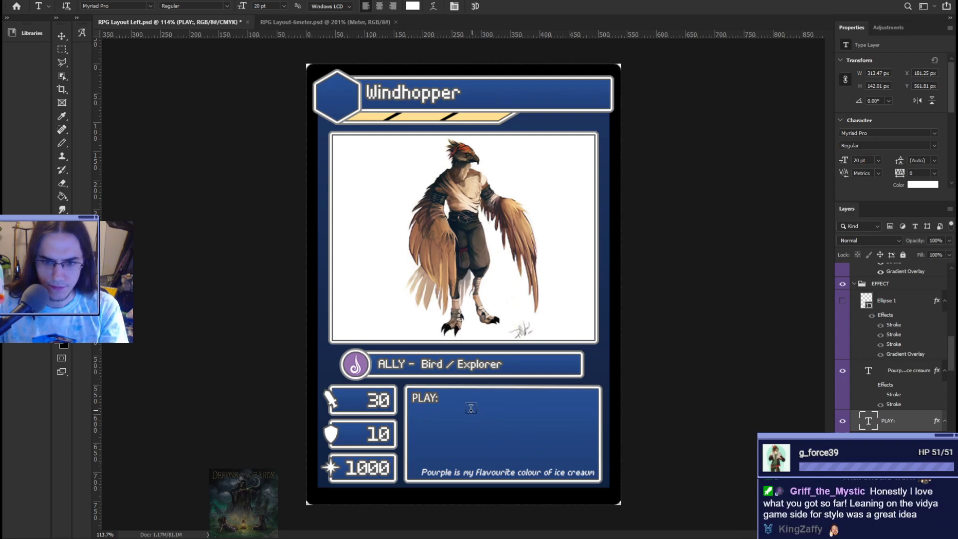
pyautogui.hotkey('ctrl', 's')
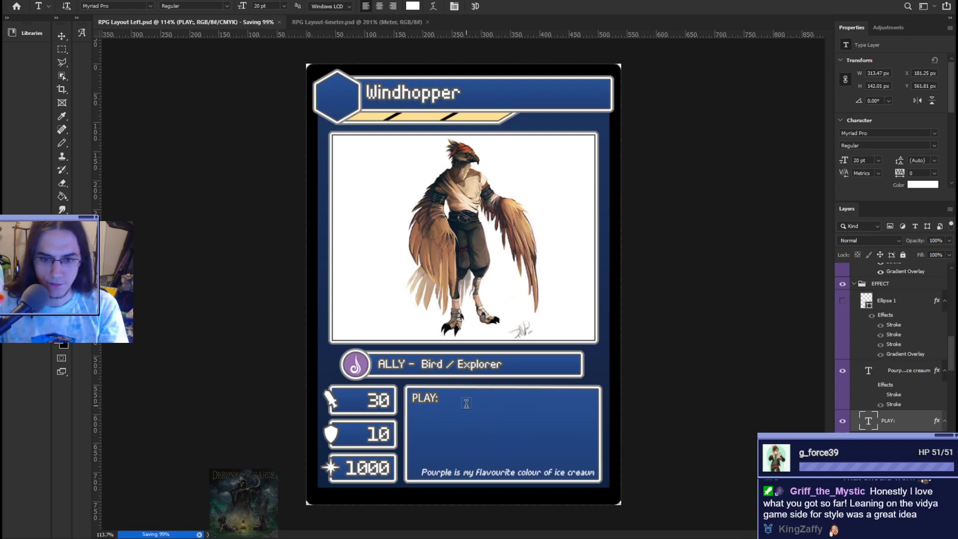
# - Hide the "PLAY:" effect text layer and save the document
pyautogui.click(842, 421)
pyautogui.hotkey('ctrl', 's')
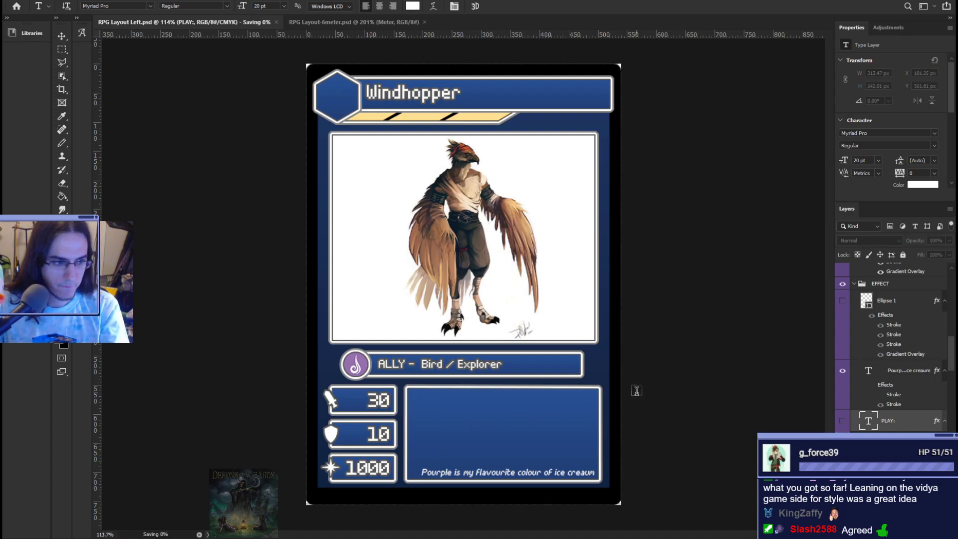
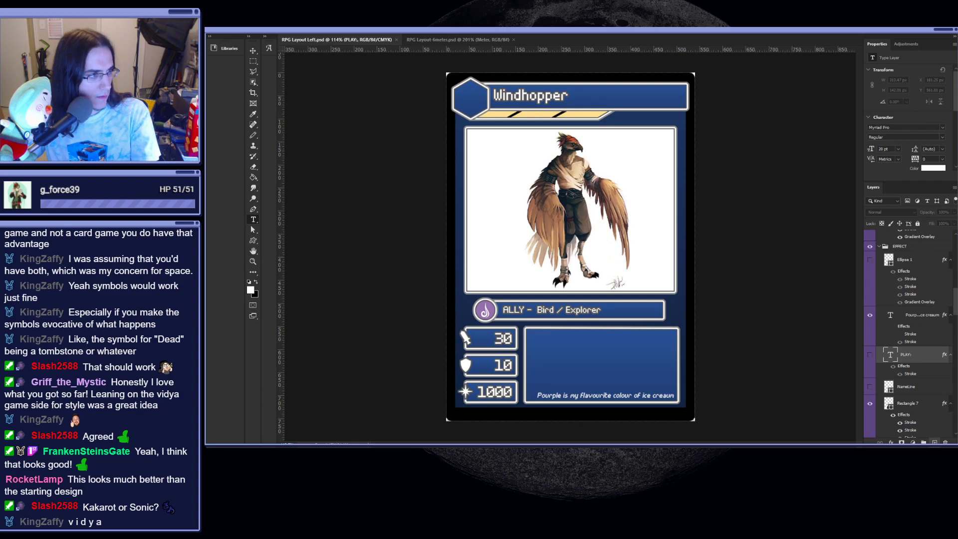
# - Switch to the CARD DESIGN STATS spreadsheet and look through the card list on the Base60 sheet
pyautogui.hotkey('alt', 'Tab')
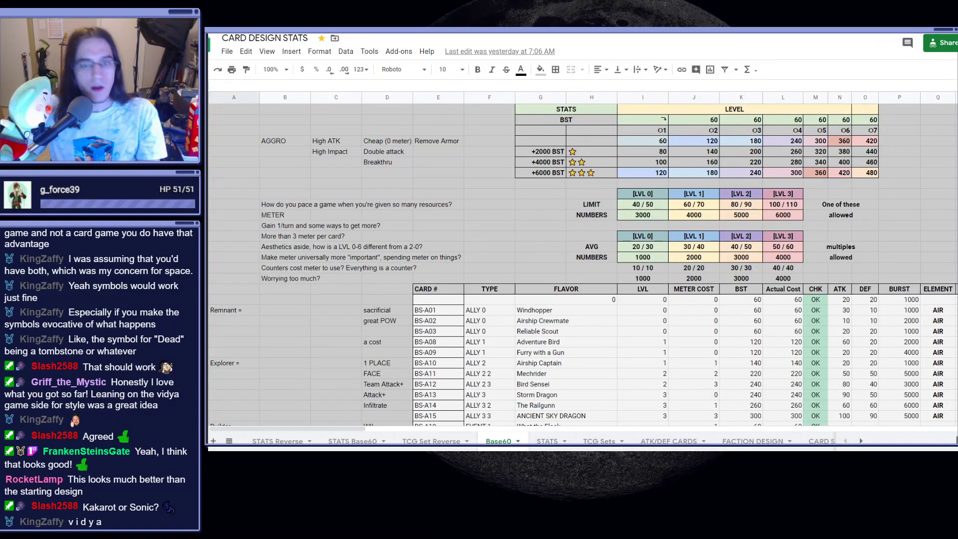
pyautogui.scroll(-2, 573, 226)
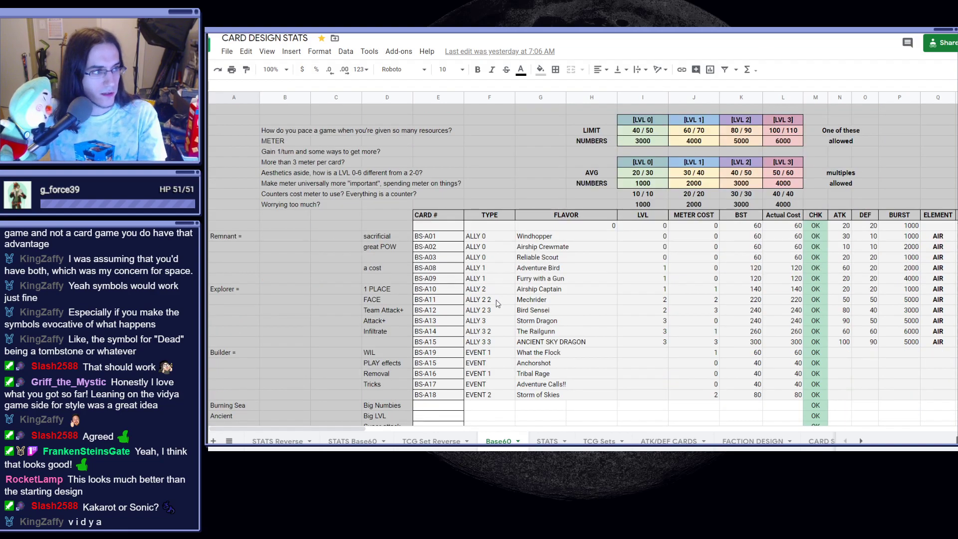
pyautogui.scroll(2, 499, 304)
pyautogui.scroll(-2, 589, 320)
pyautogui.scroll(-1, 627, 280)
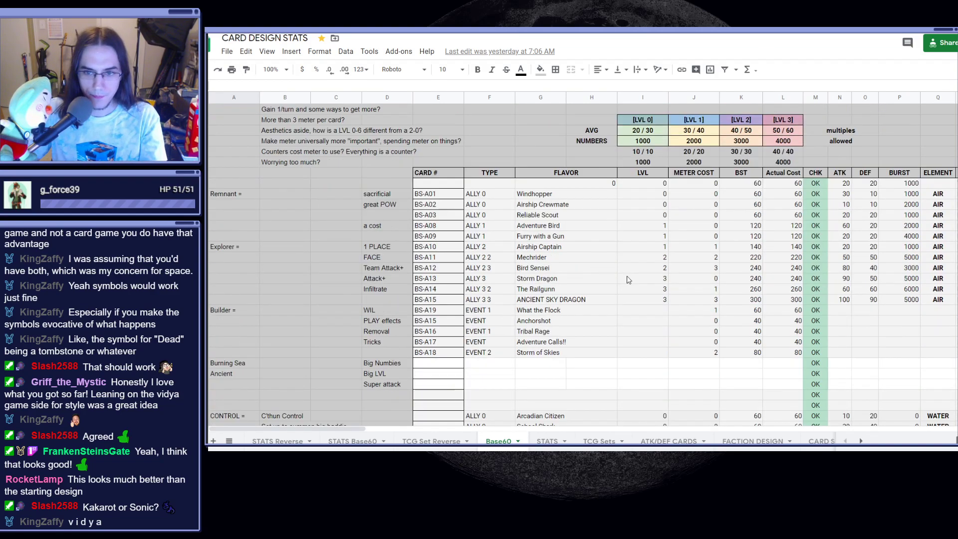
pyautogui.scroll(-3, 627, 280)
pyautogui.scroll(3, 628, 280)
# - Zoom the Base60 sheet to 150% and look over its design notes, stat tables and card list
pyautogui.click(273, 70)
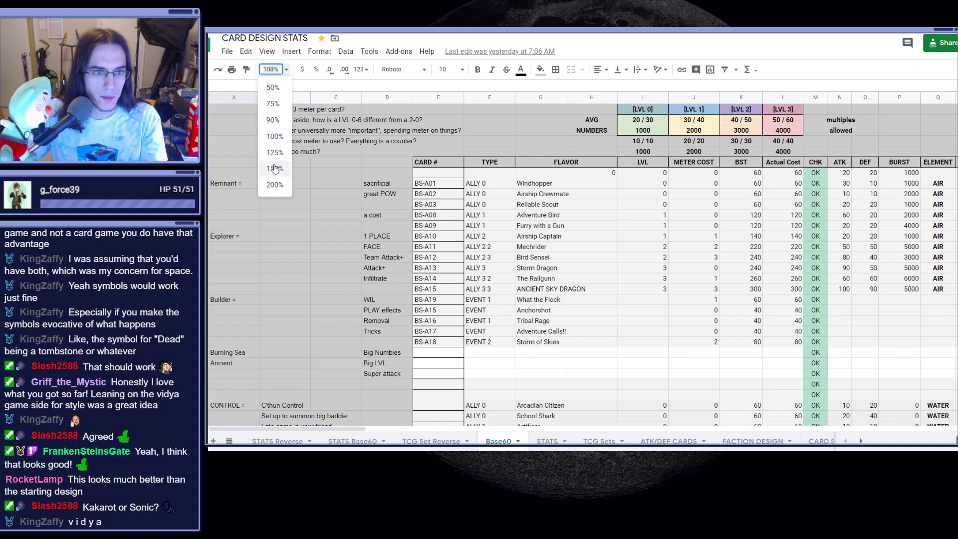
pyautogui.click(275, 169)
pyautogui.hscroll(5, 510, 316)
pyautogui.scroll(-1, 510, 315)
pyautogui.hscroll(5, 510, 315)
pyautogui.hscroll(-10, 510, 316)
pyautogui.scroll(6, 448, 338)
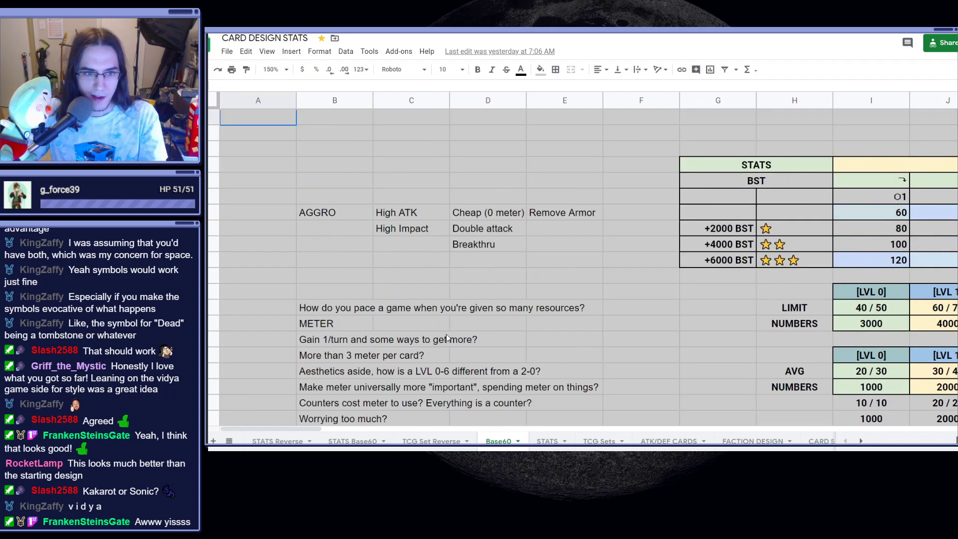
pyautogui.scroll(-3, 447, 338)
pyautogui.hscroll(5, 447, 338)
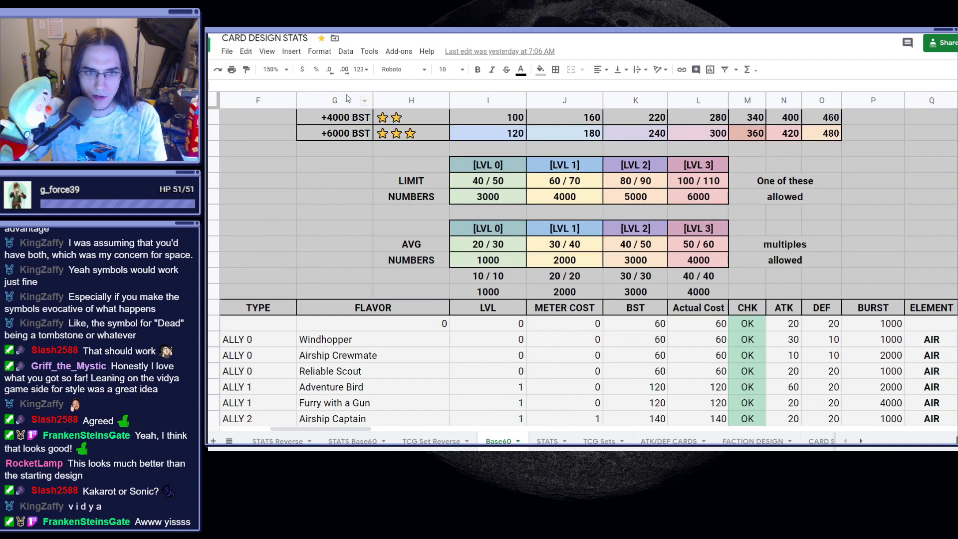
# - Set the sheet zoom back to 100% and review the level tables together with the card columns
pyautogui.click(272, 69)
pyautogui.click(275, 136)
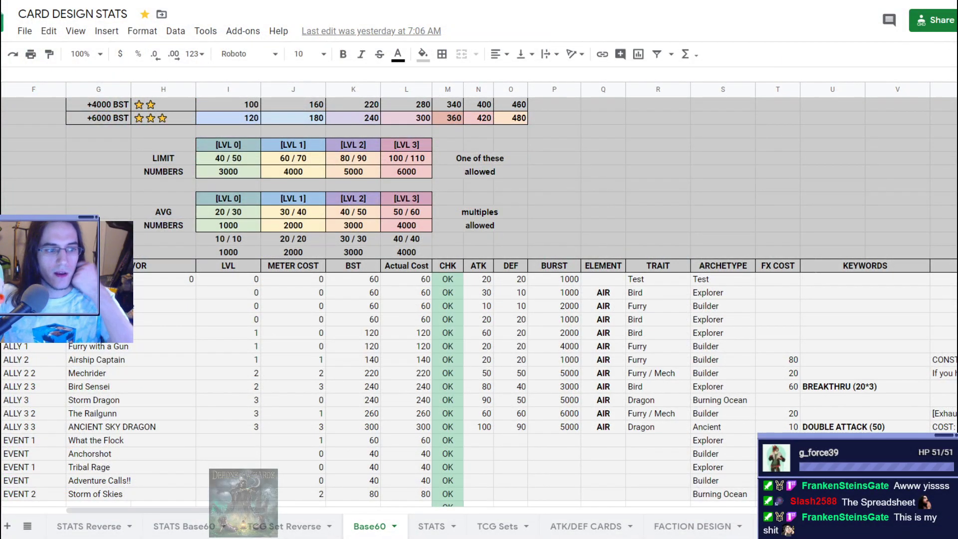
pyautogui.scroll(1, 366, 360)
pyautogui.scroll(2, 369, 354)
pyautogui.scroll(-5, 377, 341)
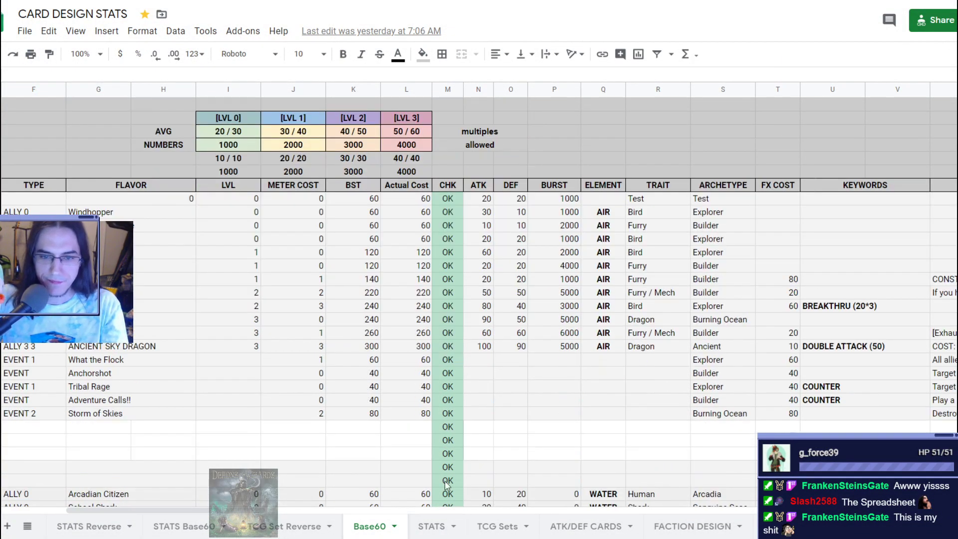
pyautogui.scroll(5, 382, 332)
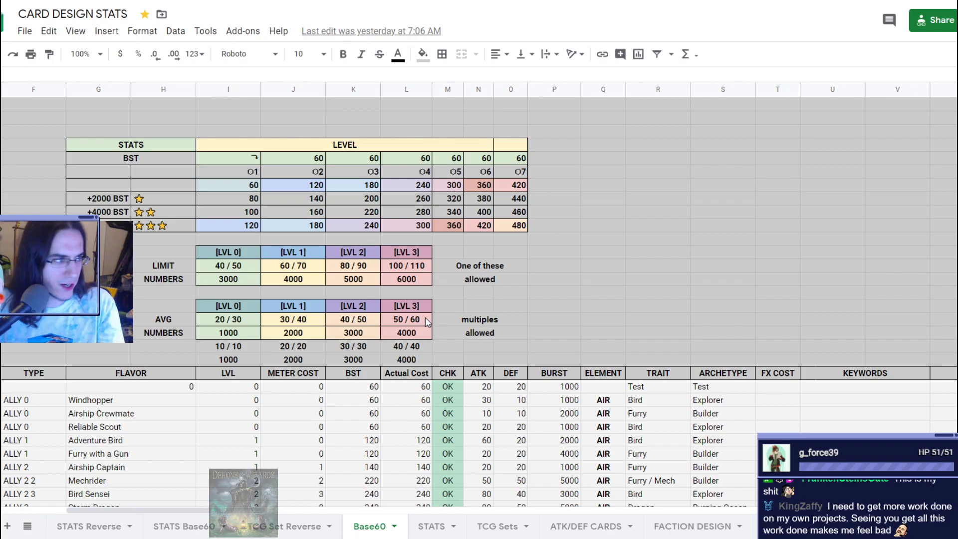
pyautogui.hscroll(-5, 477, 342)
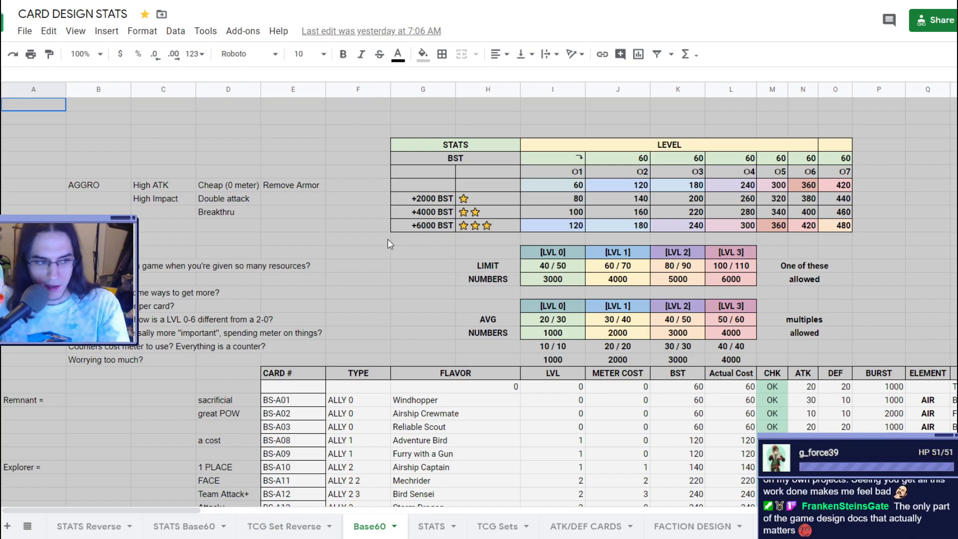
# - Examine the first level's base stat total on Base60 and compare it with the cards' ATK, DEF and BURST columns
pyautogui.click(407, 306)
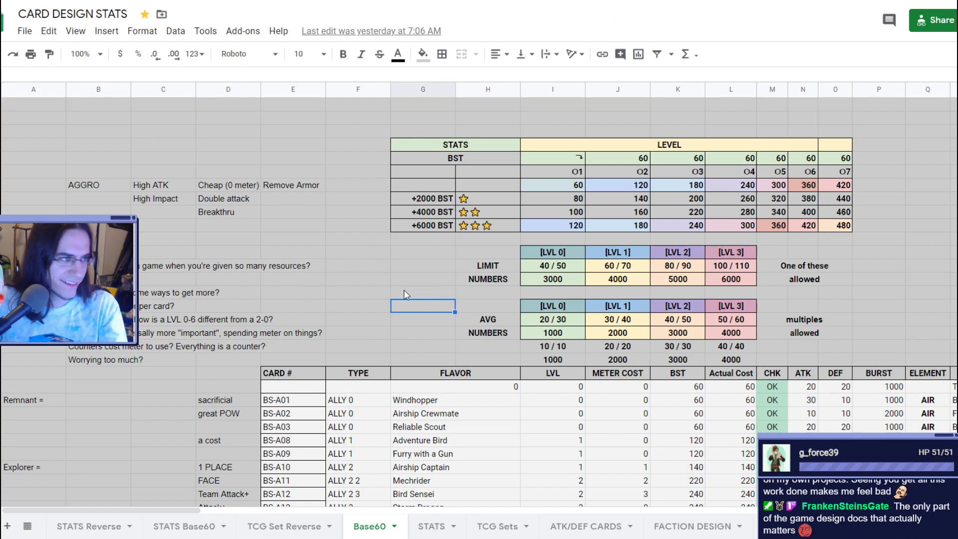
pyautogui.hscroll(2, 384, 283)
pyautogui.hscroll(-2, 377, 310)
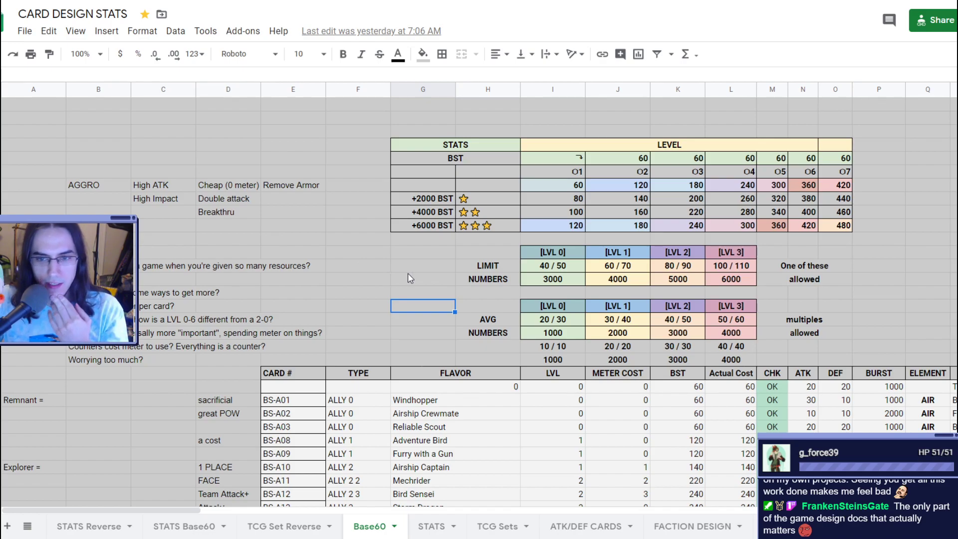
pyautogui.scroll(-2, 412, 274)
pyautogui.scroll(2, 395, 309)
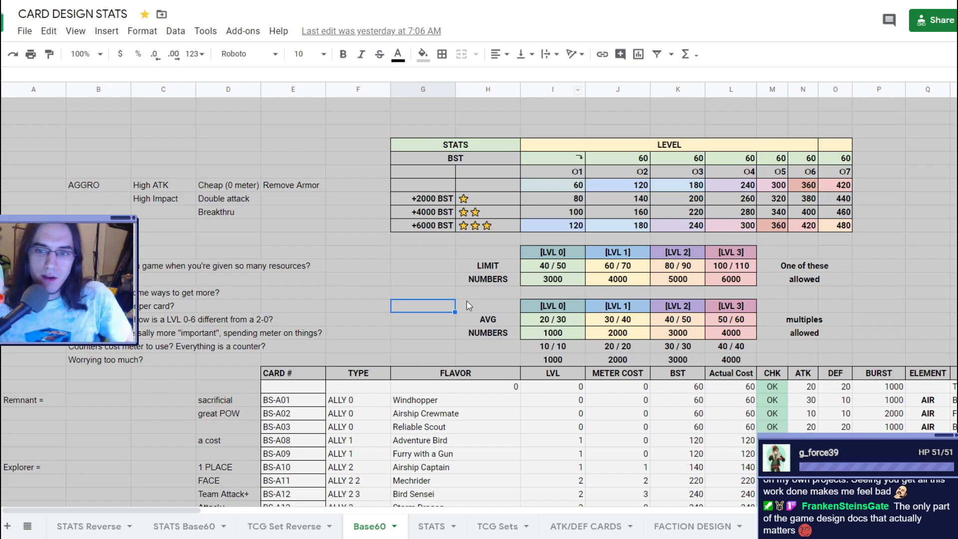
pyautogui.click(575, 186)
pyautogui.scroll(-3, 536, 434)
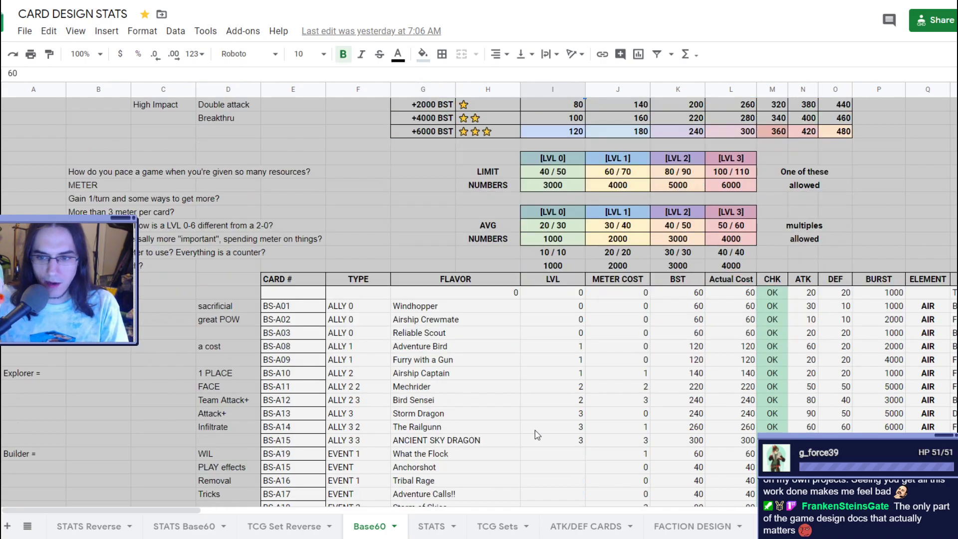
pyautogui.hscroll(5, 521, 379)
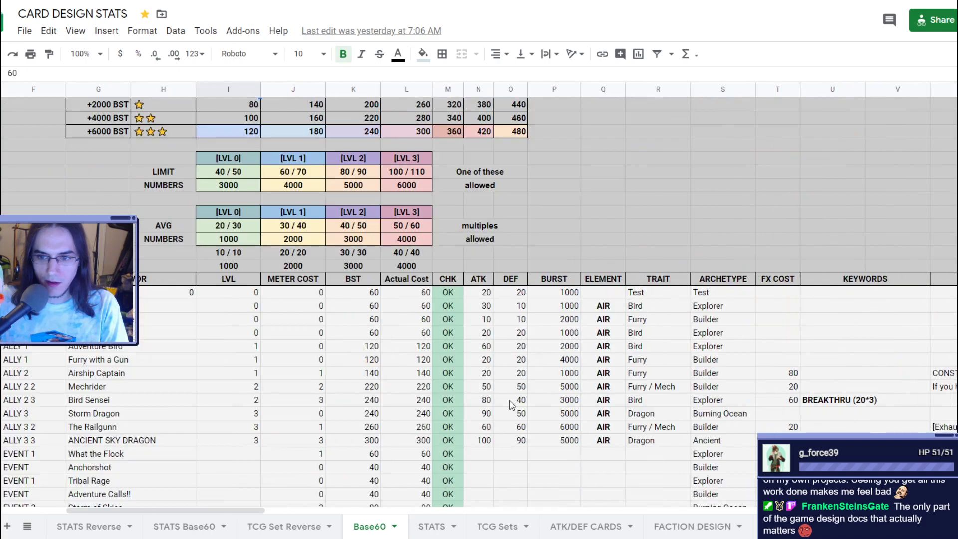
# - Open the TCG Sets sheet, select the level 0 base stat total and zoom to 150% to read the level table
pyautogui.click(306, 527)
pyautogui.click(483, 526)
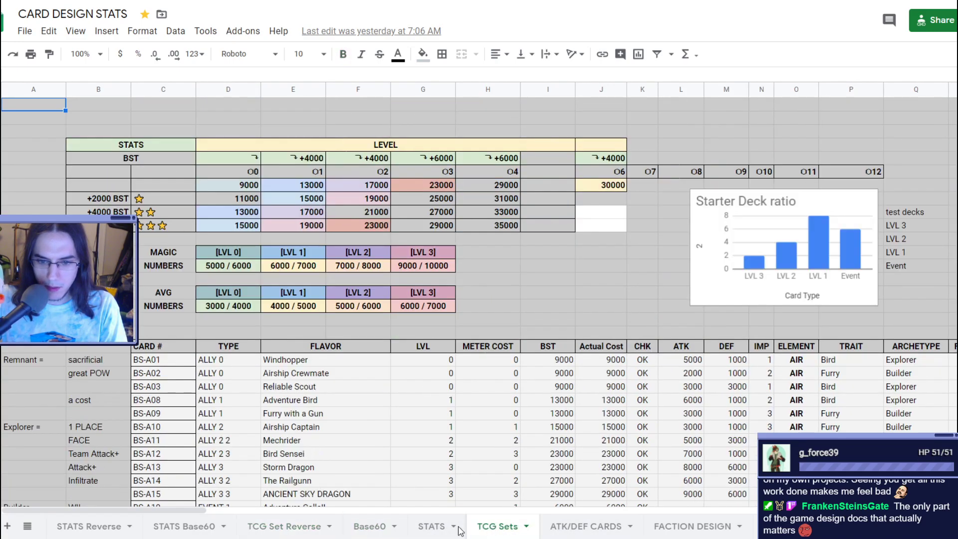
pyautogui.click(247, 188)
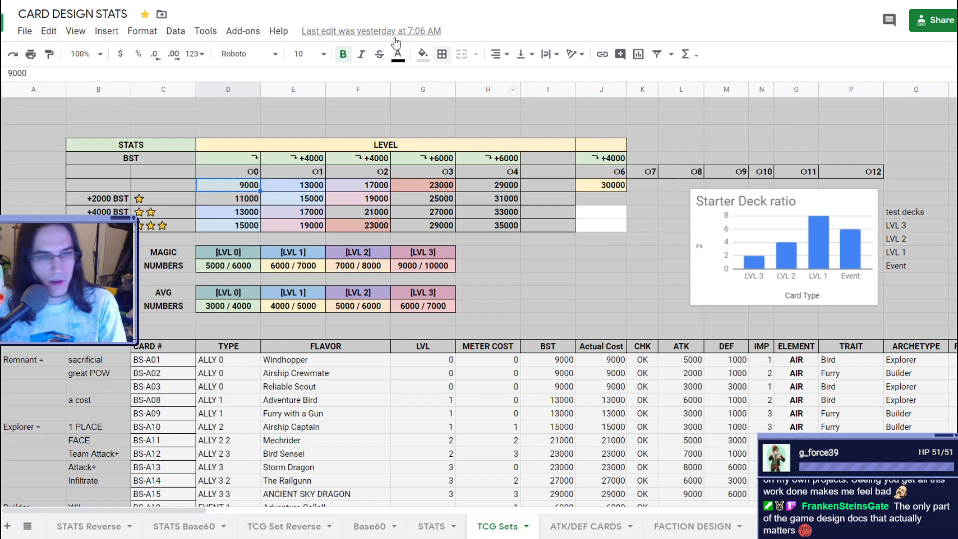
pyautogui.click(95, 54)
pyautogui.click(82, 181)
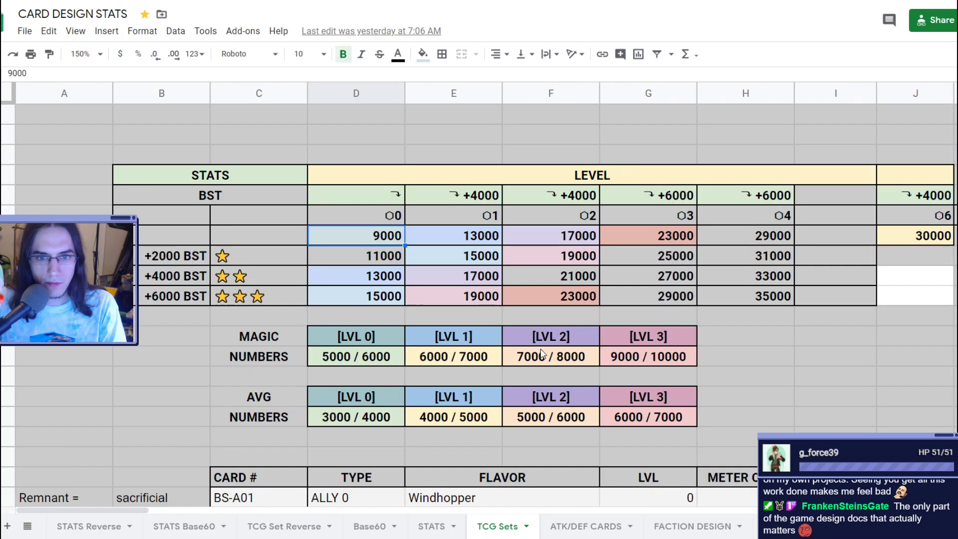
pyautogui.scroll(2, 422, 277)
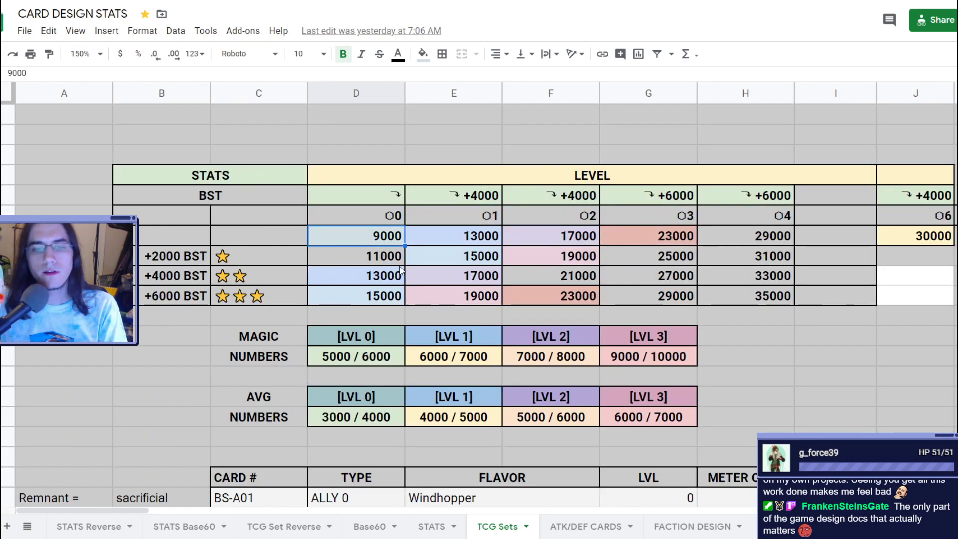
pyautogui.scroll(-1, 476, 230)
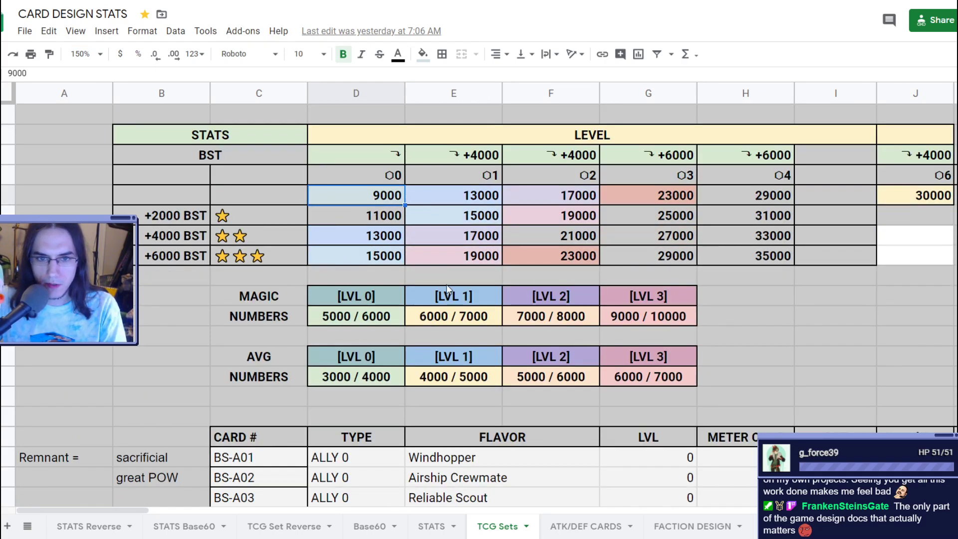
# - Examine Windhopper's ATK value on TCG Sets alongside the level tables and the Starter Deck ratio chart
pyautogui.scroll(-3, 507, 360)
pyautogui.hscroll(5, 507, 359)
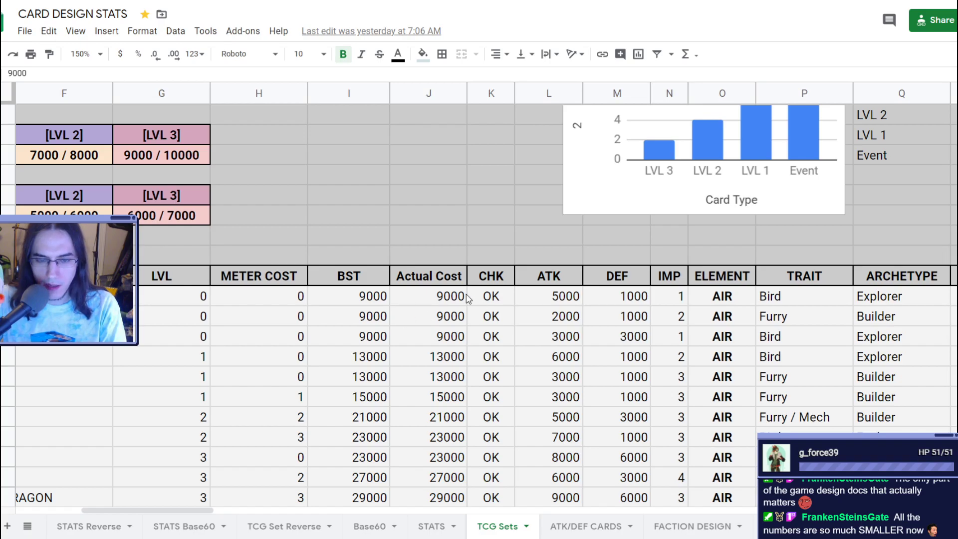
pyautogui.click(564, 297)
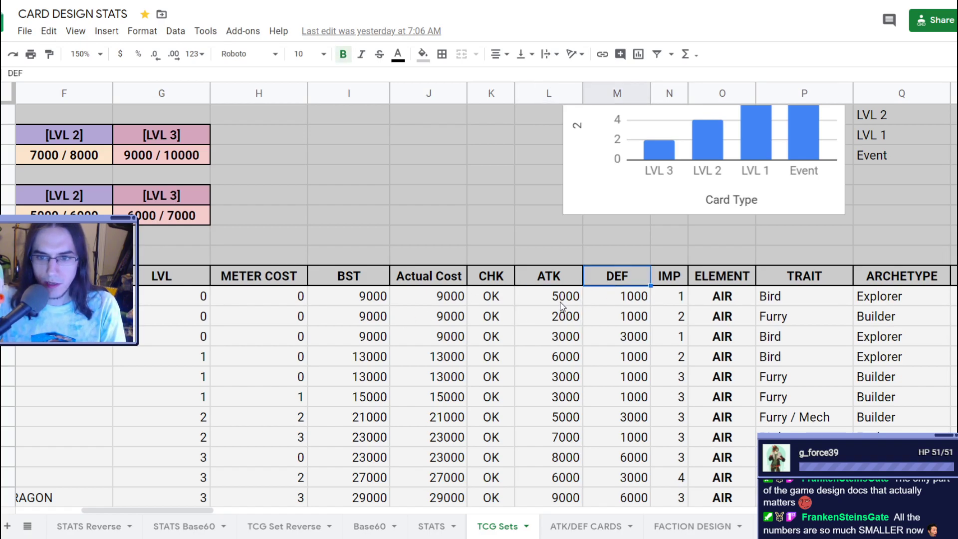
pyautogui.scroll(5, 616, 298)
pyautogui.scroll(-3, 649, 249)
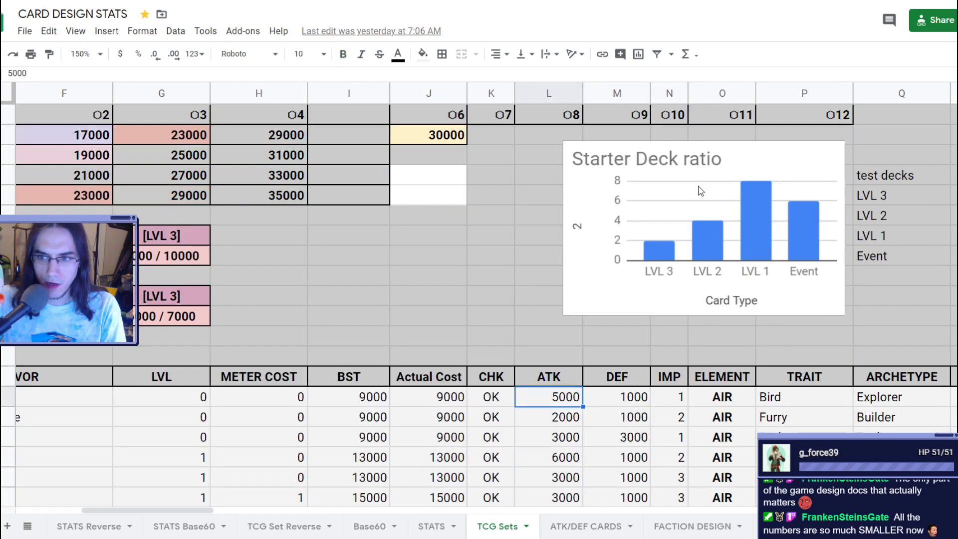
pyautogui.scroll(-2, 628, 442)
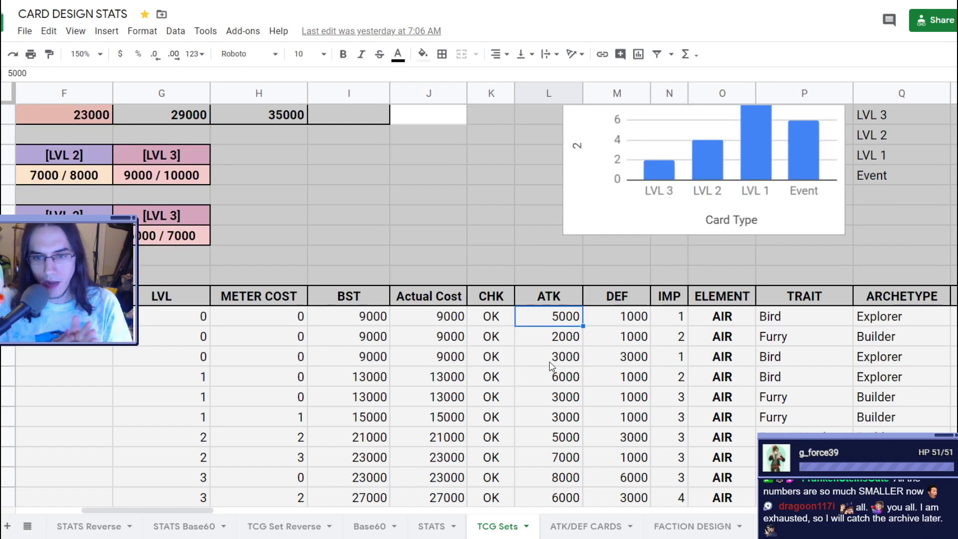
# - Compare the ATK, DEF and IMP values of Windhopper and Airship Crewmate on TCG Sets
pyautogui.press('Down')
pyautogui.press('Right')
pyautogui.click(671, 344)
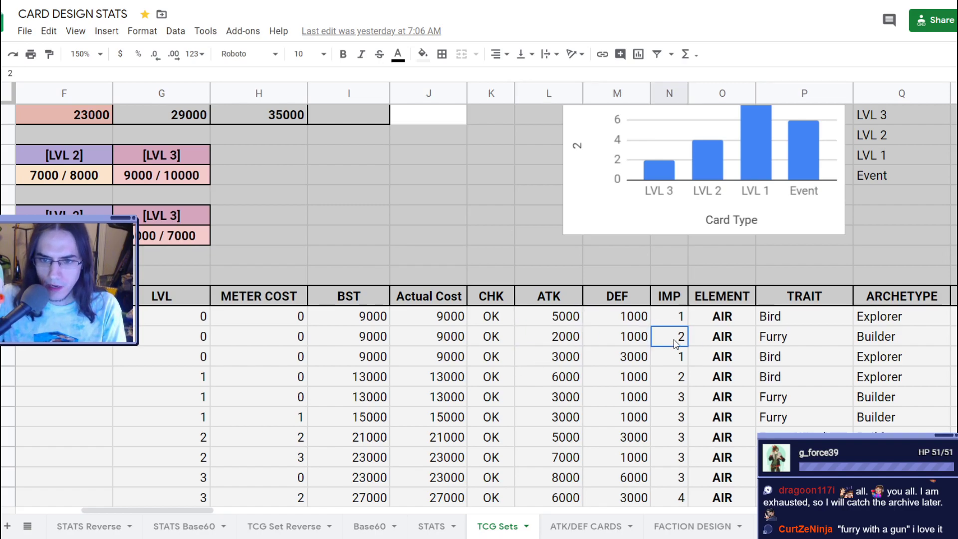
pyautogui.click(573, 318)
pyautogui.click(617, 327)
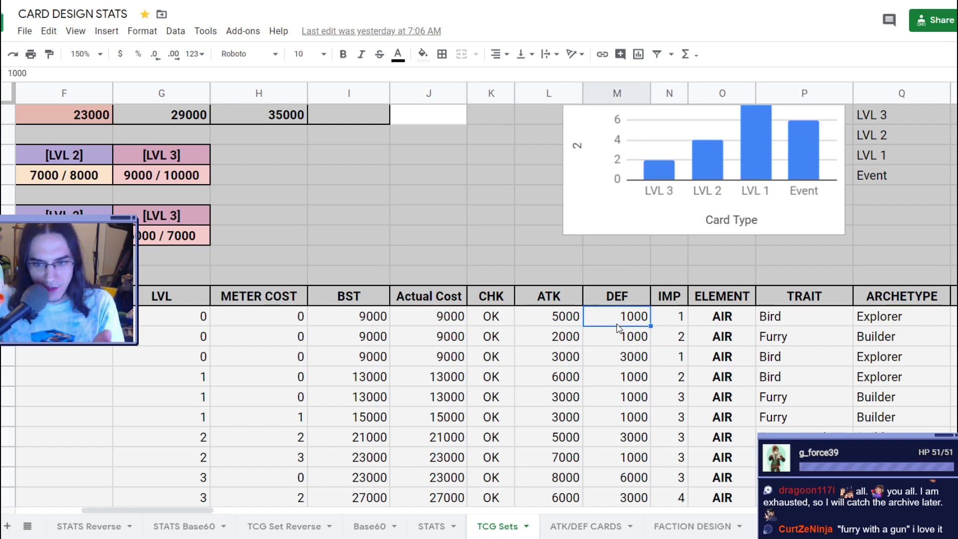
pyautogui.click(551, 317)
pyautogui.click(682, 318)
pyautogui.click(675, 339)
pyautogui.click(673, 321)
pyautogui.click(681, 340)
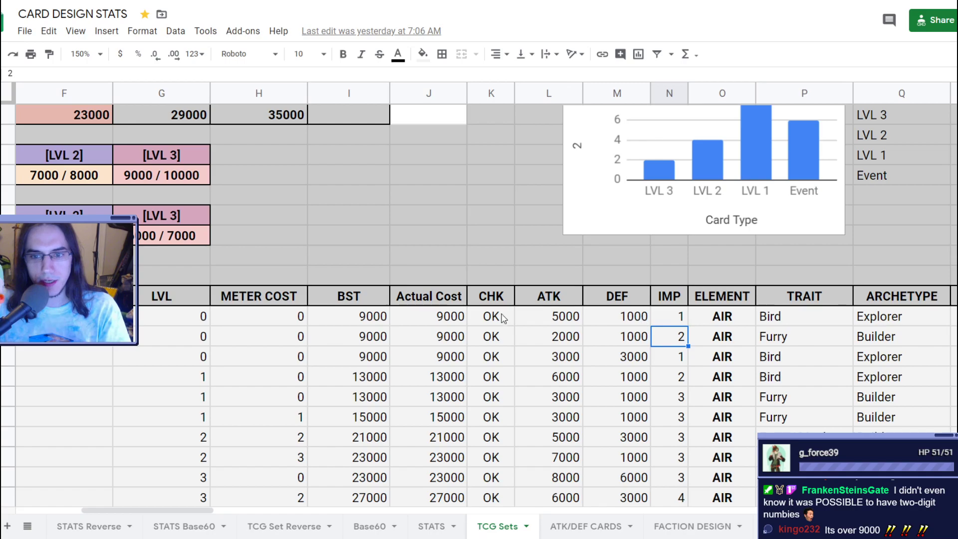
# - Select Windhopper's ATK and DEF cells together and its IMP cell to contrast the two scales
pyautogui.click(561, 319)
pyautogui.moveTo(540, 319); pyautogui.dragTo(614, 327)
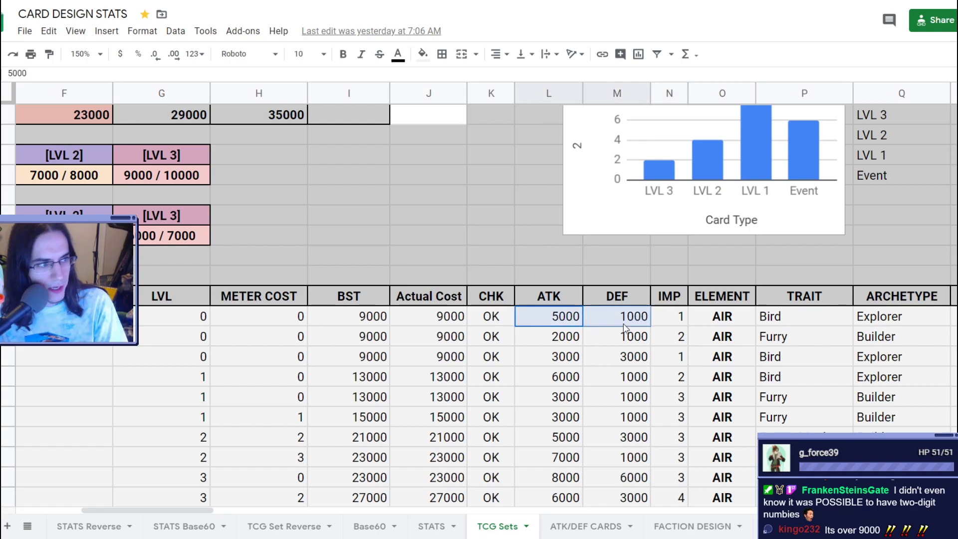
pyautogui.moveTo(561, 341); pyautogui.dragTo(656, 315)
pyautogui.moveTo(564, 277); pyautogui.dragTo(642, 321)
pyautogui.moveTo(676, 283)
pyautogui.mouseDown()
pyautogui.moveTo(686, 448)
pyautogui.moveTo(679, 285)
pyautogui.mouseUp()
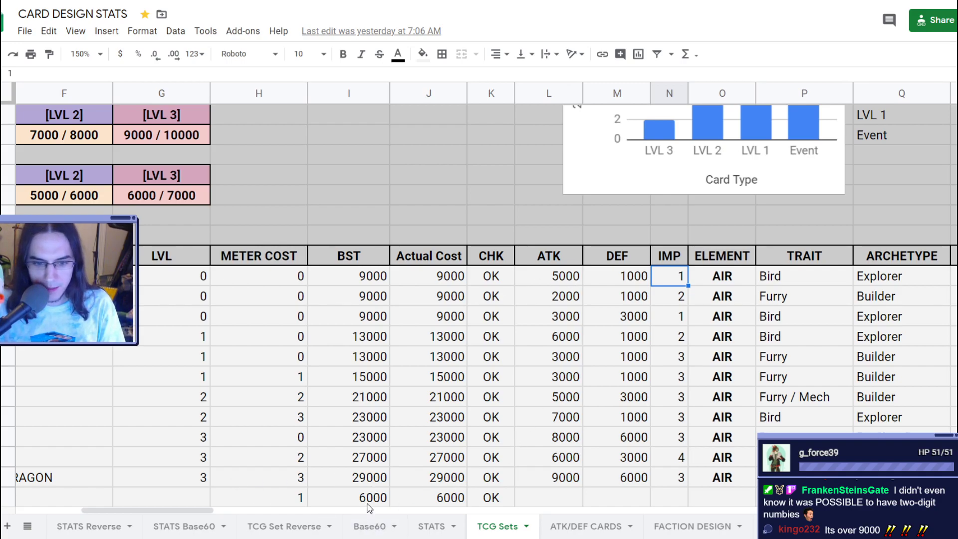
# - Return to the Base60 sheet and look at its ATK, DEF and BURST columns
pyautogui.click(378, 528)
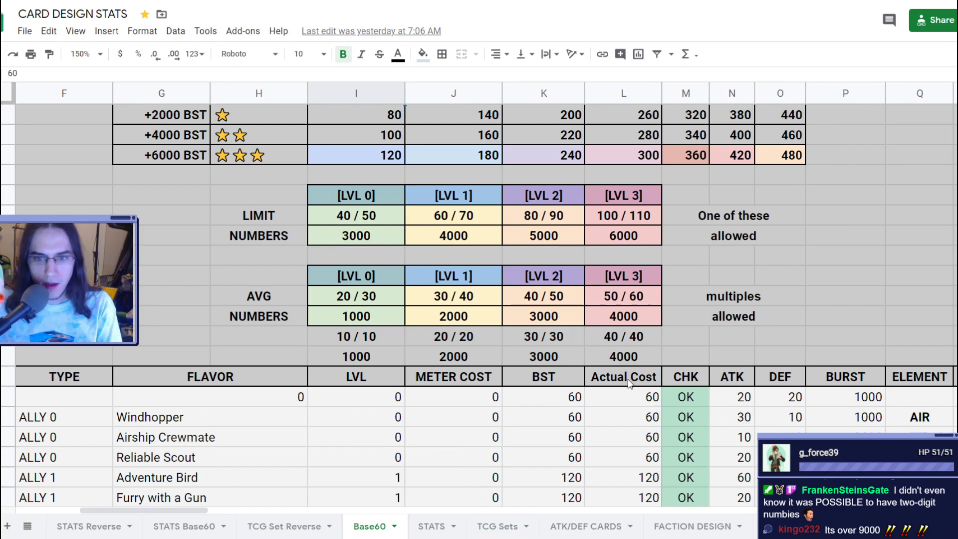
pyautogui.scroll(-2, 744, 424)
pyautogui.hscroll(2, 743, 425)
# - Open the TCG Set Reverse sheet and inspect Windhopper's single-digit ATK and DEF values
pyautogui.click(306, 536)
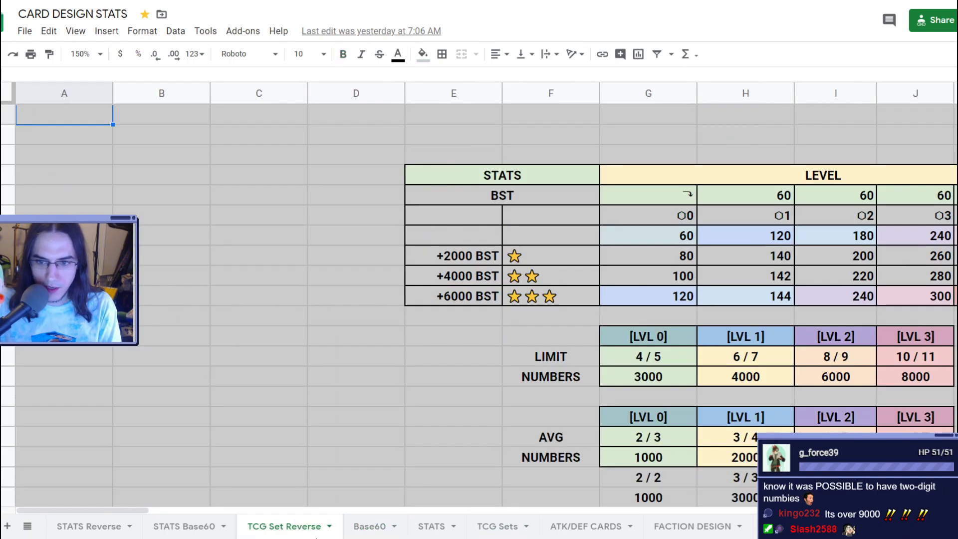
pyautogui.scroll(-5, 568, 440)
pyautogui.hscroll(5, 549, 429)
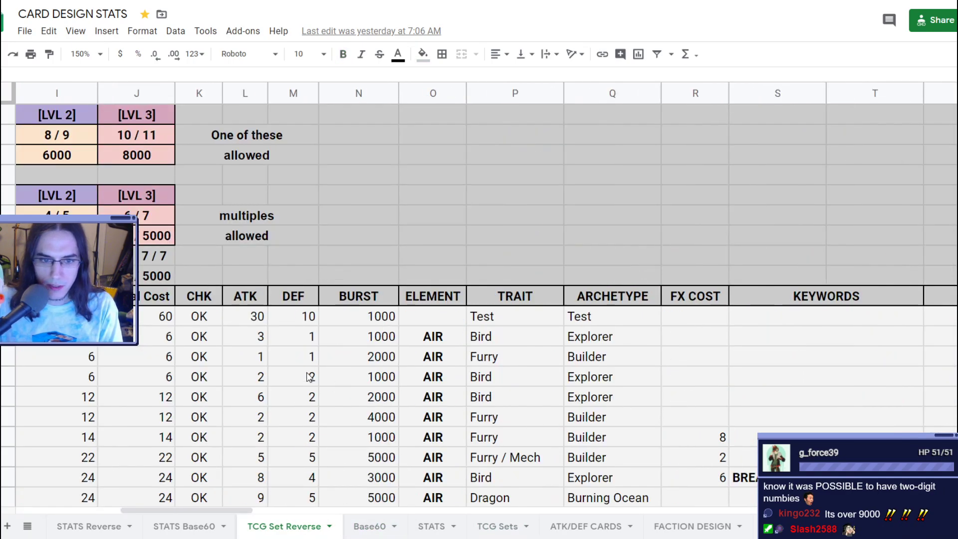
pyautogui.hscroll(-5, 460, 381)
pyautogui.click(747, 340)
pyautogui.click(779, 340)
pyautogui.click(747, 340)
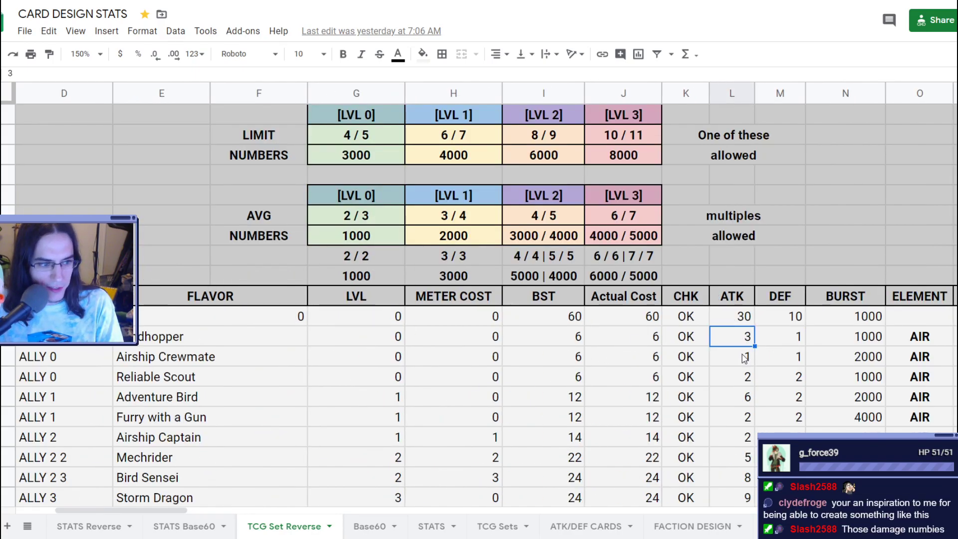
# - Select Windhopper's BURST cell on the TCG Set Reverse sheet and look over the surrounding card columns
pyautogui.hscroll(3, 771, 344)
pyautogui.click(643, 339)
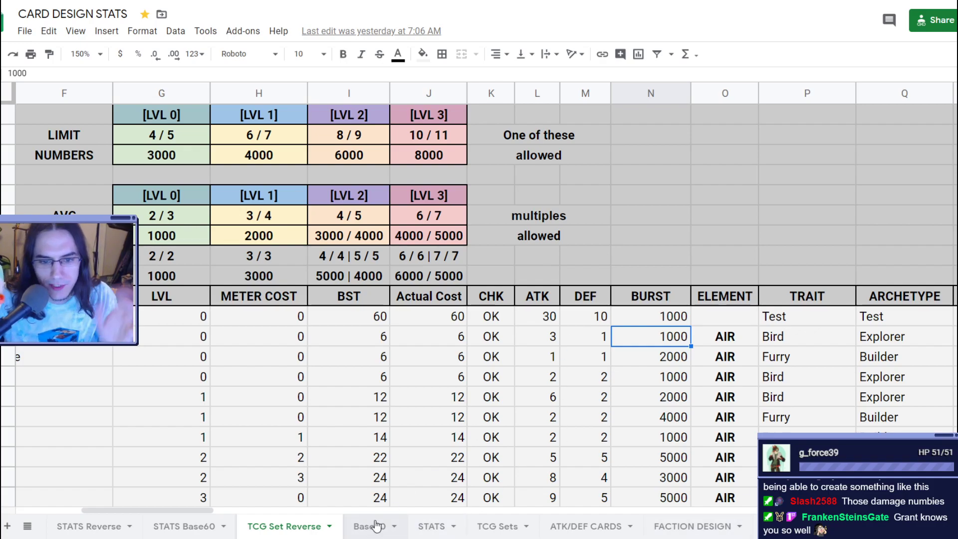
pyautogui.hscroll(-3, 363, 407)
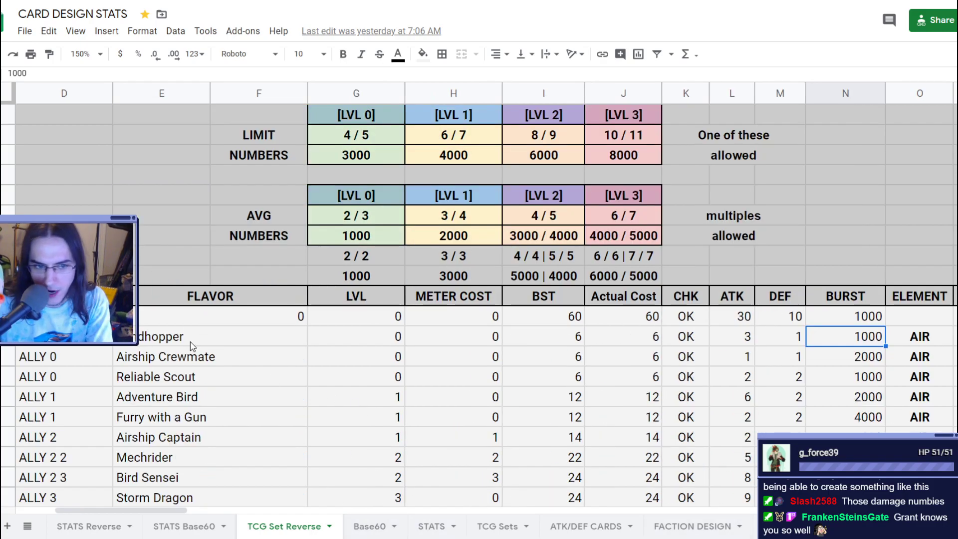
pyautogui.hscroll(5, 244, 348)
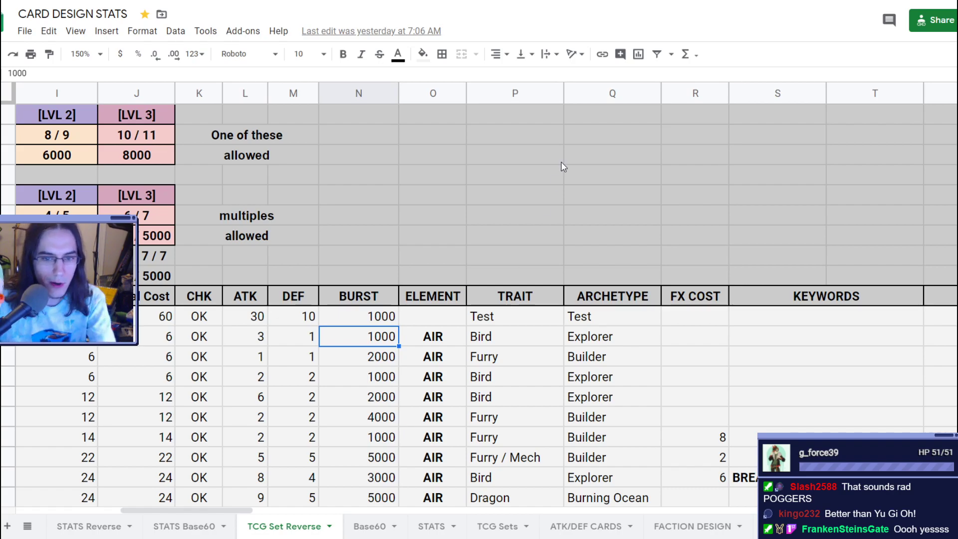
# - Try a BURST value of 500 for Windhopper on TCG Set Reverse and undo the change
pyautogui.click(381, 360)
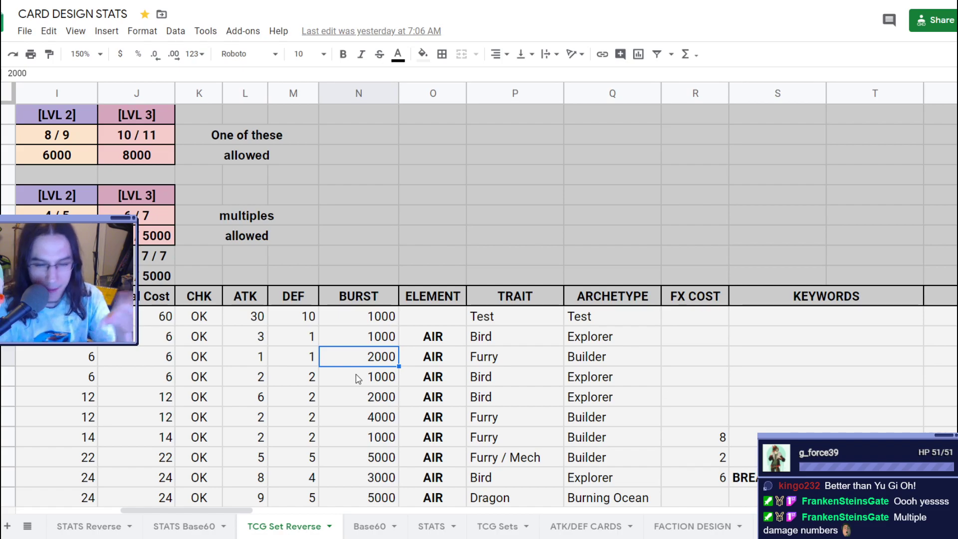
pyautogui.press('Up')
pyautogui.write('500')
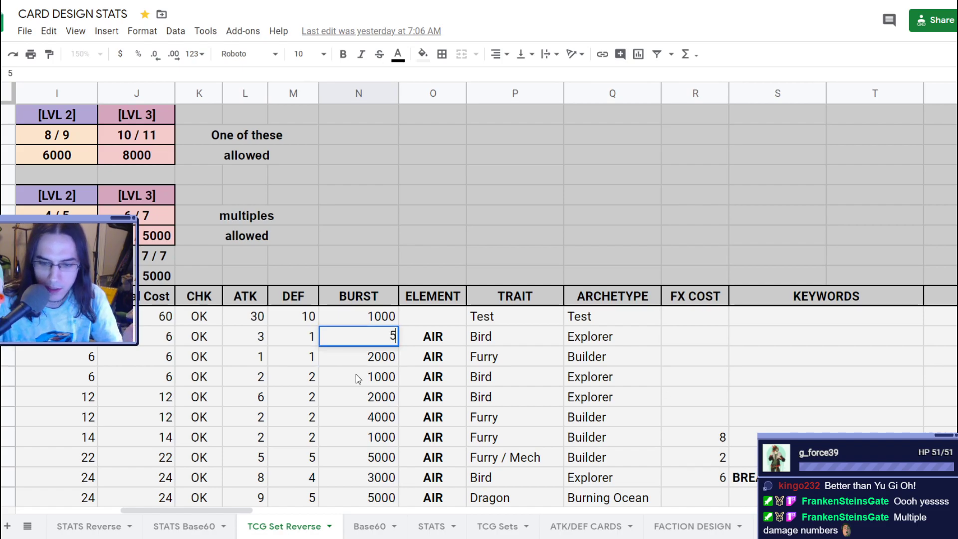
pyautogui.press('Return')
pyautogui.hotkey('ctrl', 'z')
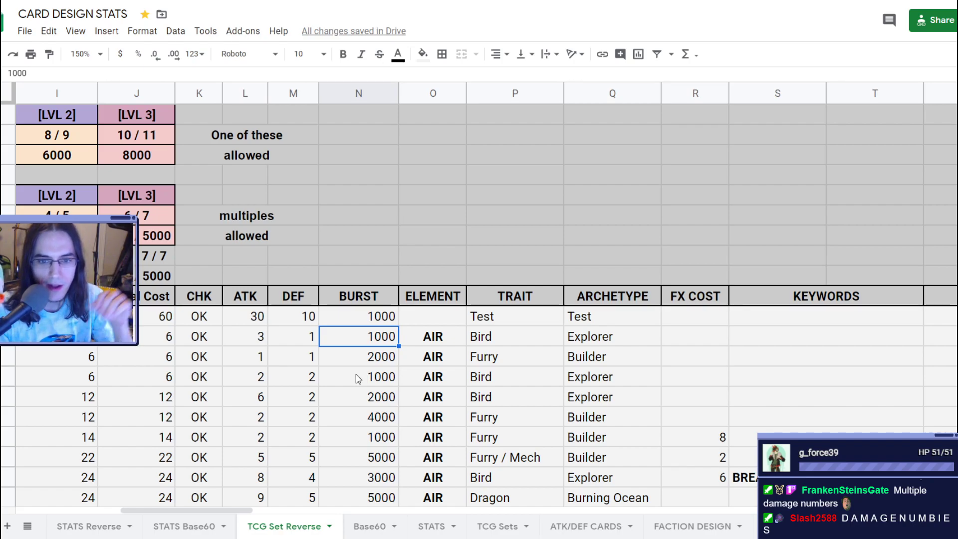
# - Compare the BURST values of Windhopper, Airship Crewmate and Reliable Scout on TCG Set Reverse
pyautogui.click(353, 357)
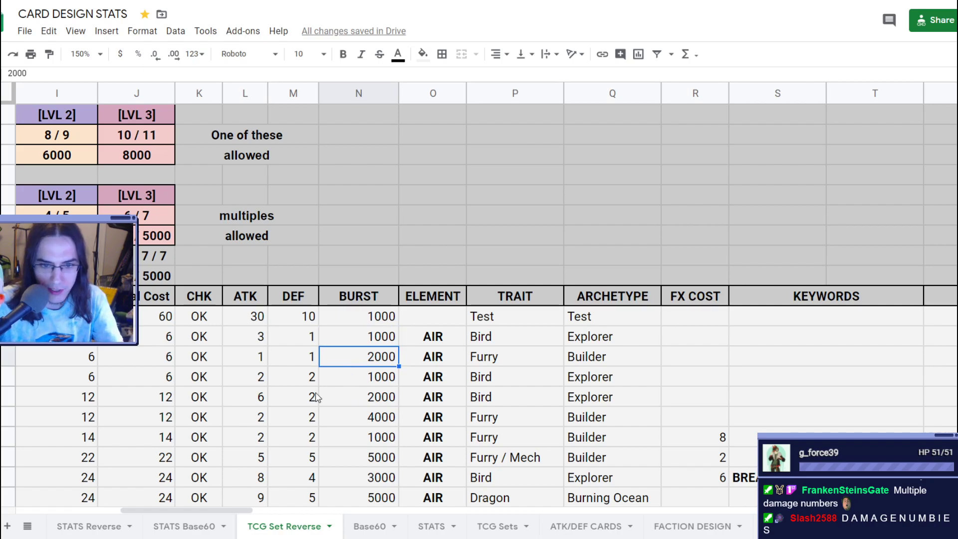
pyautogui.hscroll(-5, 349, 385)
pyautogui.hscroll(5, 371, 380)
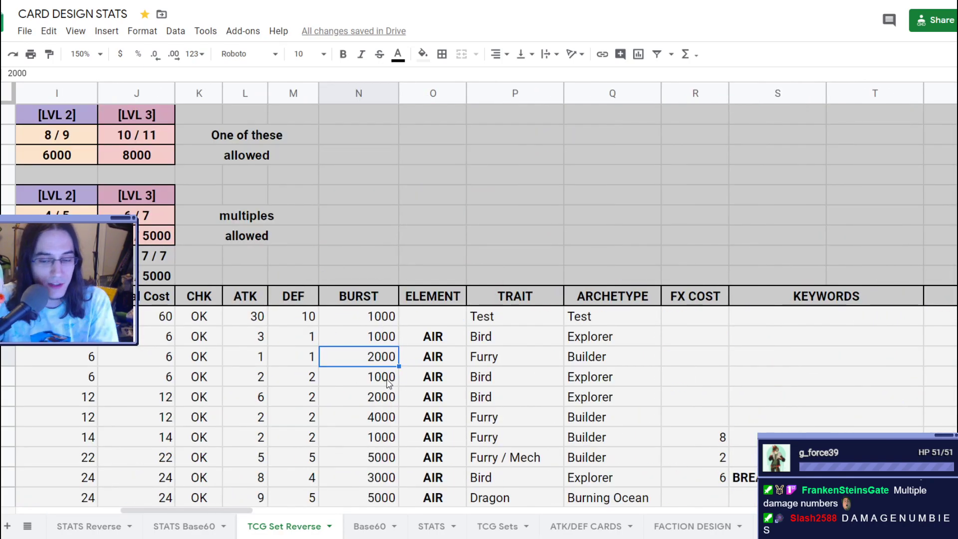
pyautogui.click(551, 367)
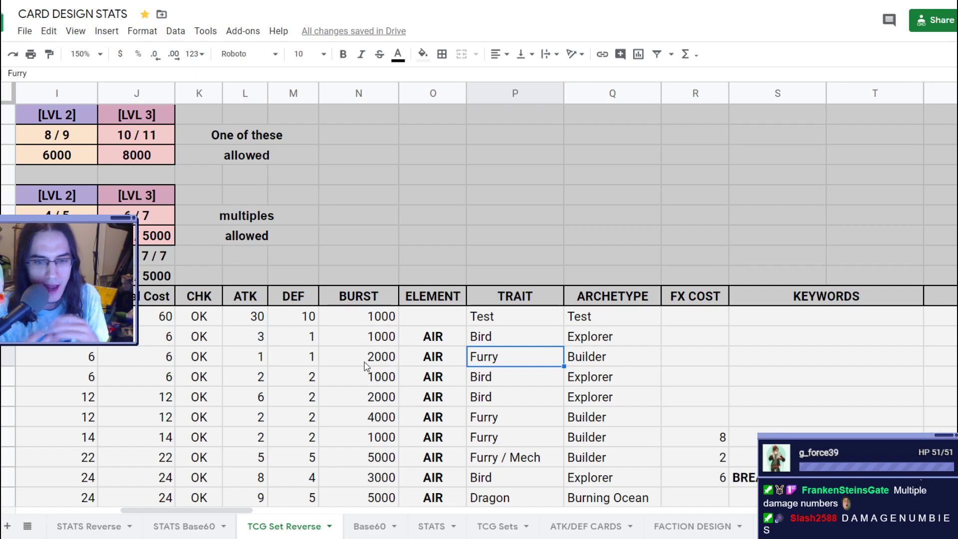
pyautogui.moveTo(352, 337); pyautogui.dragTo(351, 356)
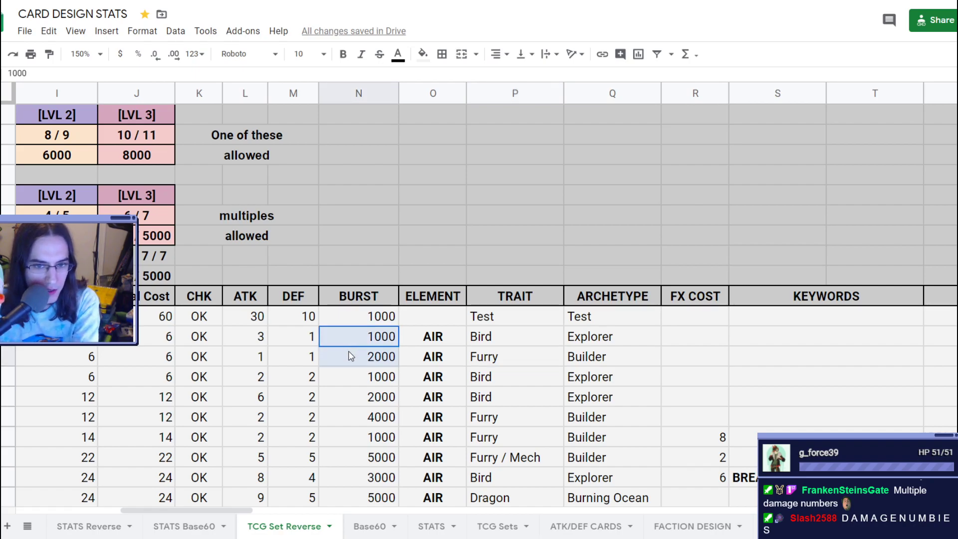
pyautogui.click(367, 385)
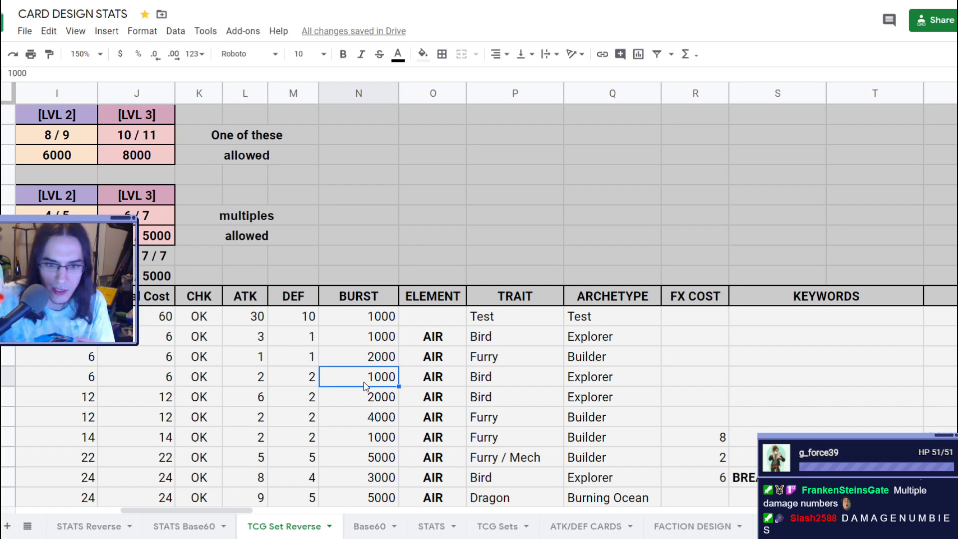
# - Skim the WATER and EARTH card rows further down TCG Set Reverse and return to the AIR cards
pyautogui.scroll(-2, 372, 380)
pyautogui.scroll(-10, 371, 381)
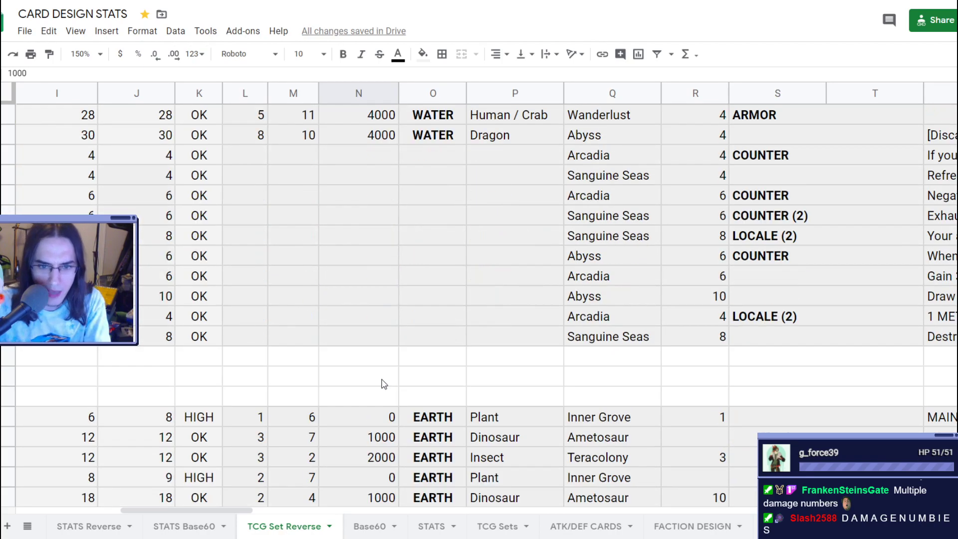
pyautogui.scroll(12, 388, 325)
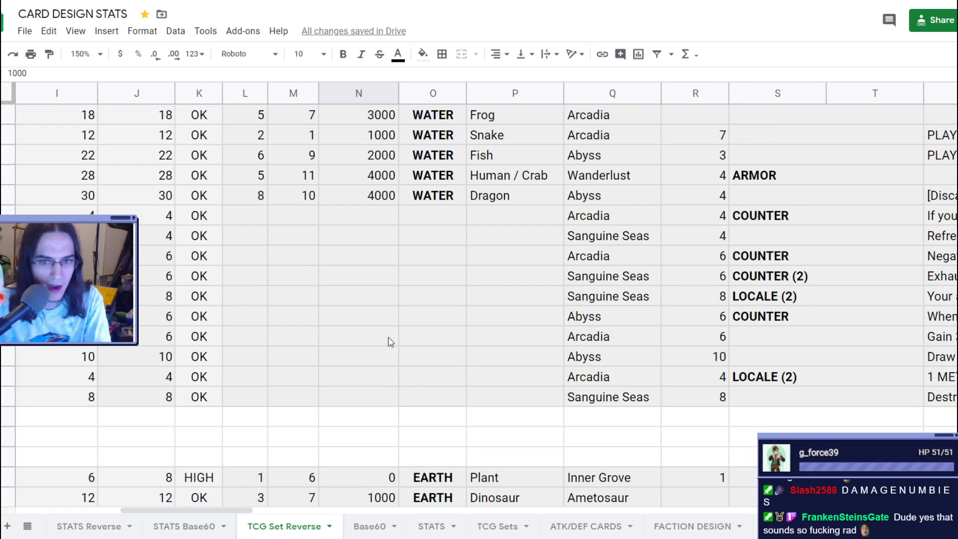
pyautogui.scroll(-2, 393, 395)
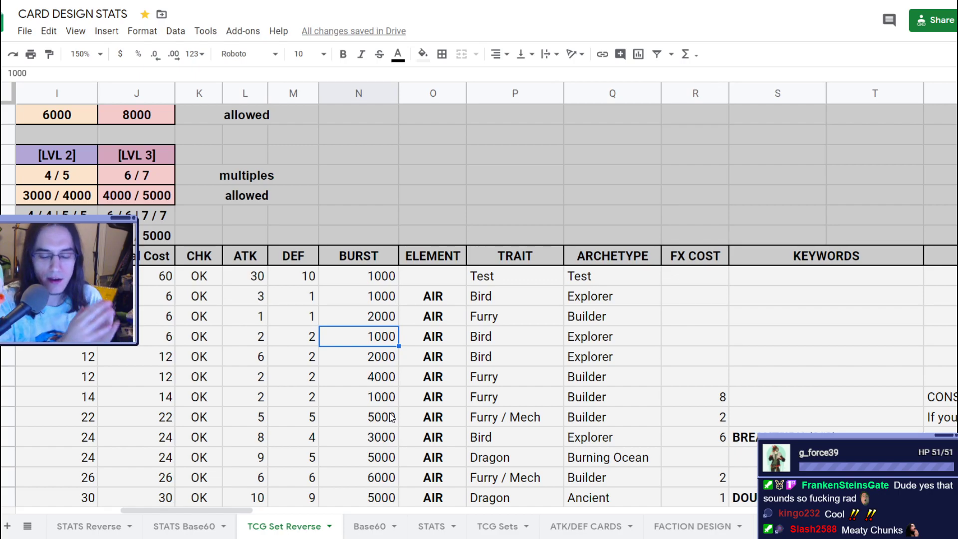
# - Open the Base60 sheet and compare the AIR cards' BURST values with their ATK and DEF values
pyautogui.click(350, 526)
pyautogui.scroll(-2, 572, 327)
pyautogui.moveTo(673, 256); pyautogui.dragTo(669, 488)
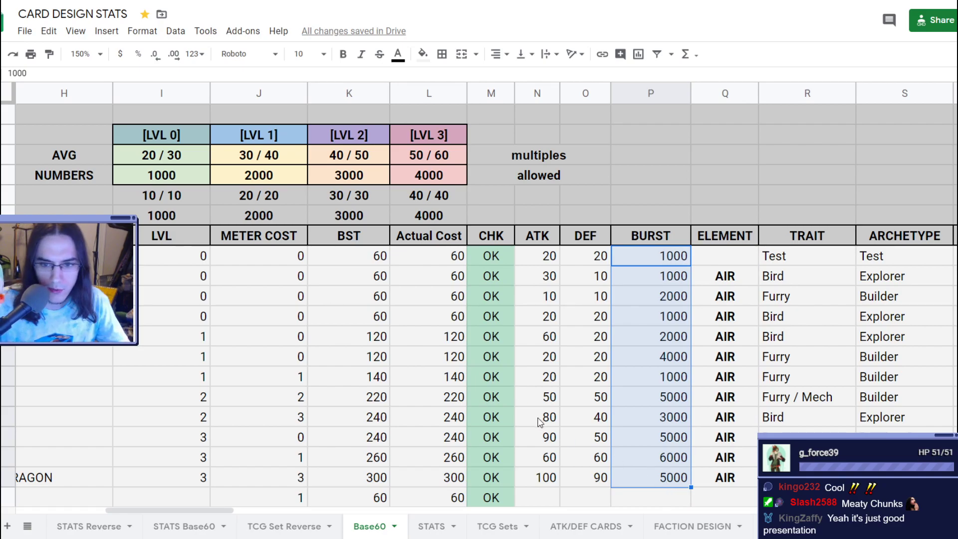
pyautogui.moveTo(541, 419); pyautogui.dragTo(543, 339)
pyautogui.click(600, 344)
pyautogui.click(674, 344)
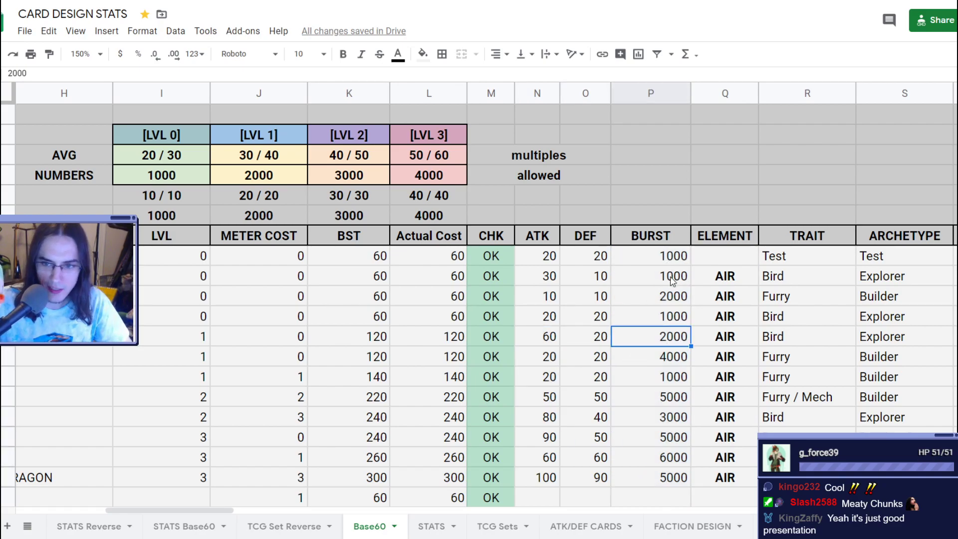
pyautogui.moveTo(659, 305); pyautogui.dragTo(663, 334)
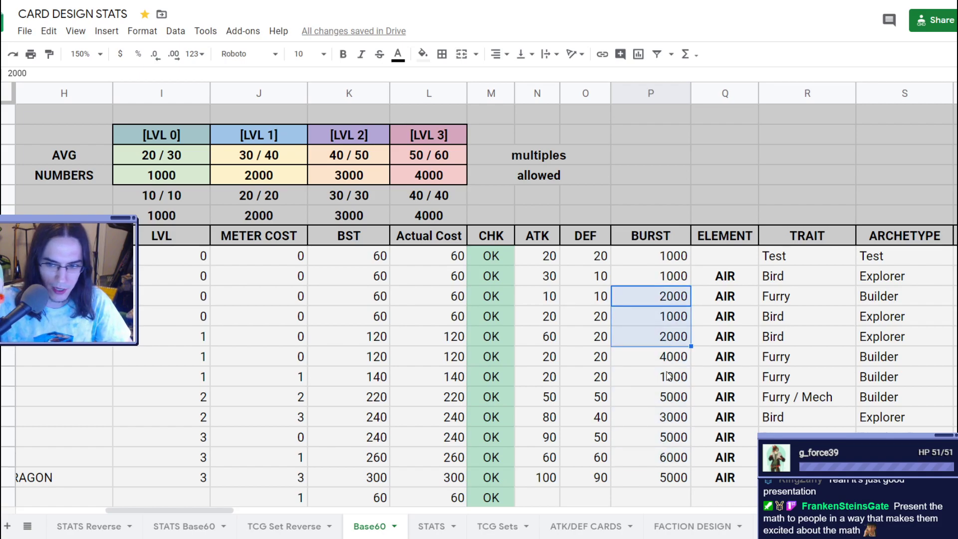
pyautogui.click(666, 368)
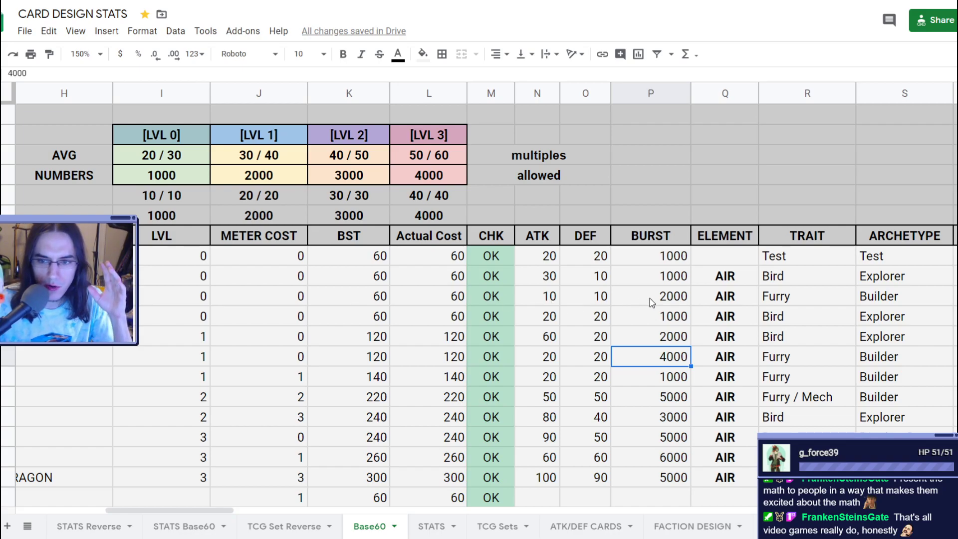
# - Contrast the whole BURST range with the ATK range for the Test and AIR cards on Base60
pyautogui.click(643, 263)
pyautogui.moveTo(643, 282); pyautogui.dragTo(641, 485)
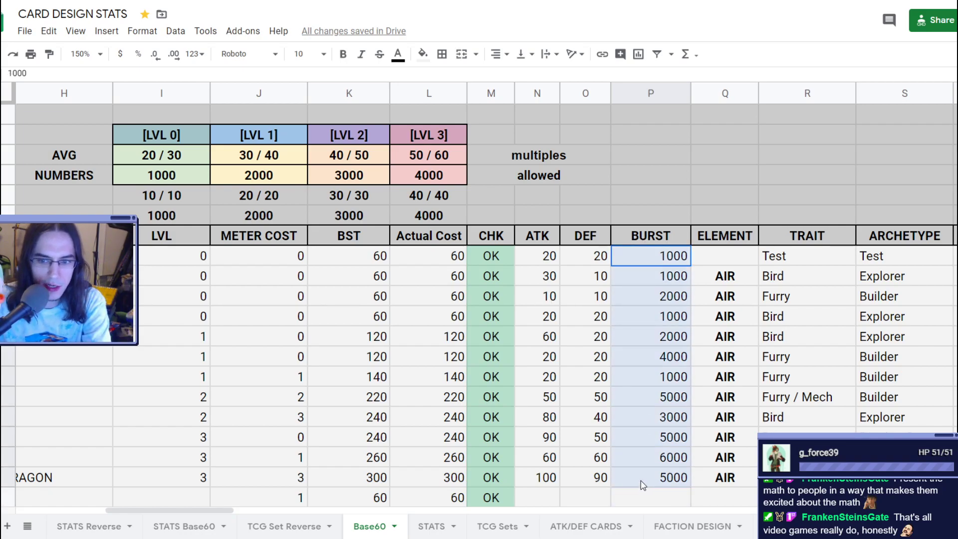
pyautogui.moveTo(664, 263); pyautogui.dragTo(649, 480)
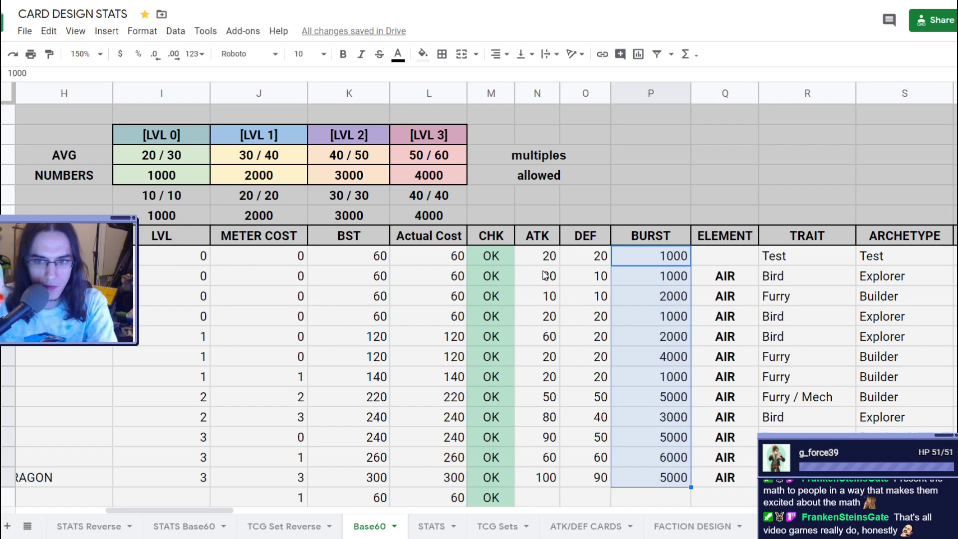
pyautogui.moveTo(545, 257); pyautogui.dragTo(544, 478)
pyautogui.moveTo(658, 263); pyautogui.dragTo(661, 479)
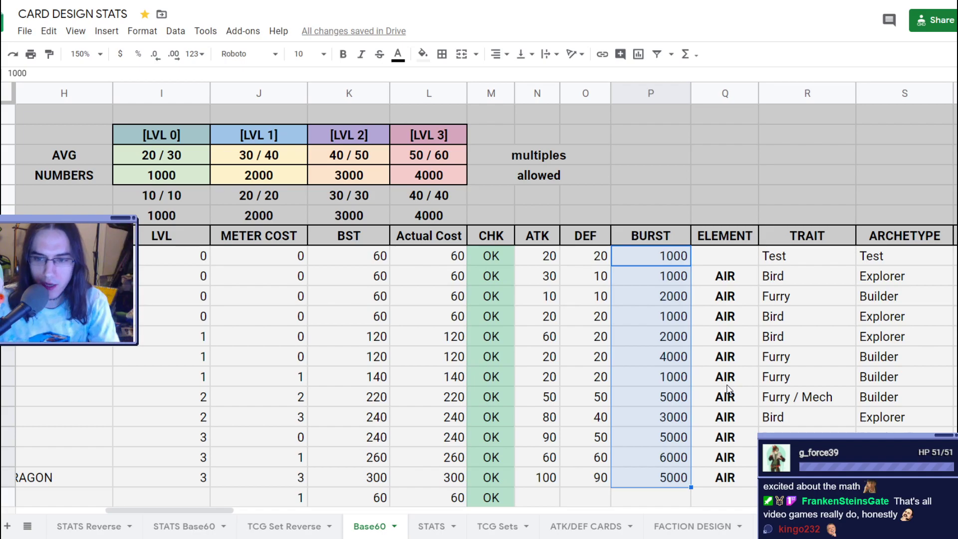
pyautogui.click(664, 397)
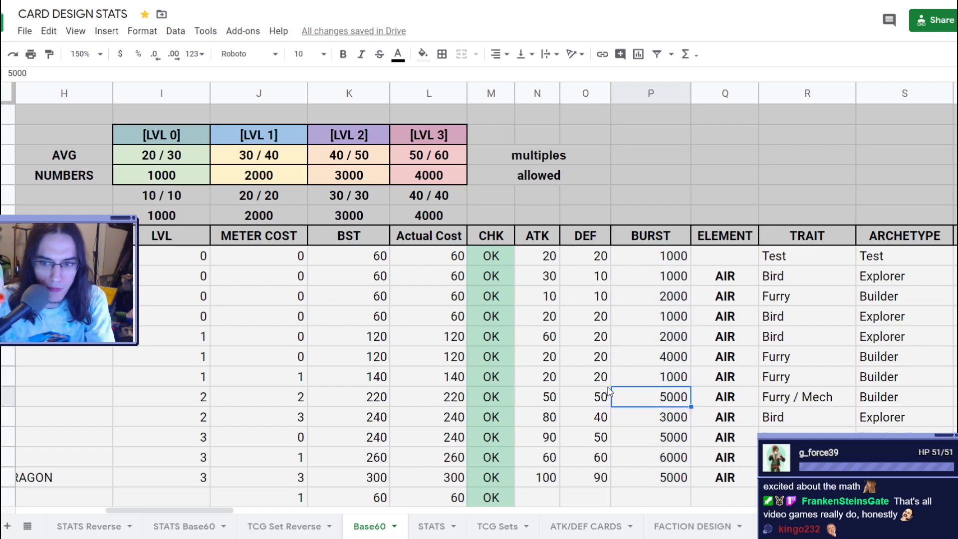
# - Review the LIMIT and AVG number tables per level above the Base60 card rows
pyautogui.scroll(1, 612, 355)
pyautogui.scroll(2, 613, 355)
pyautogui.scroll(-1, 629, 394)
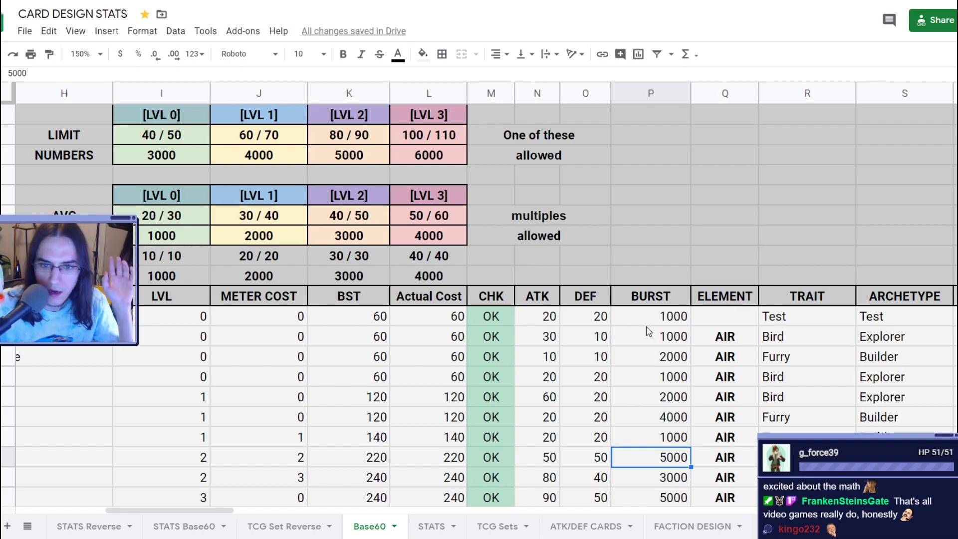
pyautogui.scroll(-2, 349, 317)
pyautogui.scroll(2, 454, 310)
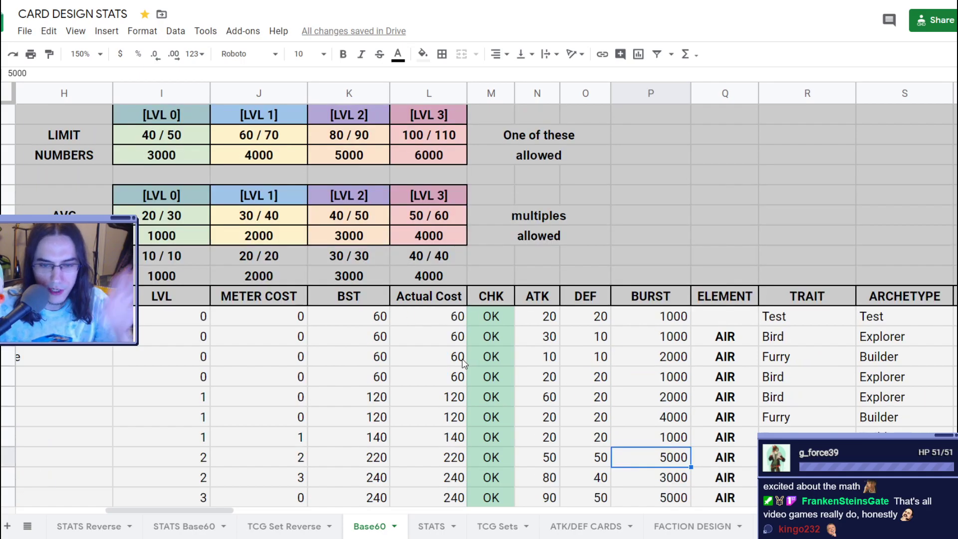
pyautogui.scroll(3, 561, 341)
pyautogui.scroll(-2, 564, 409)
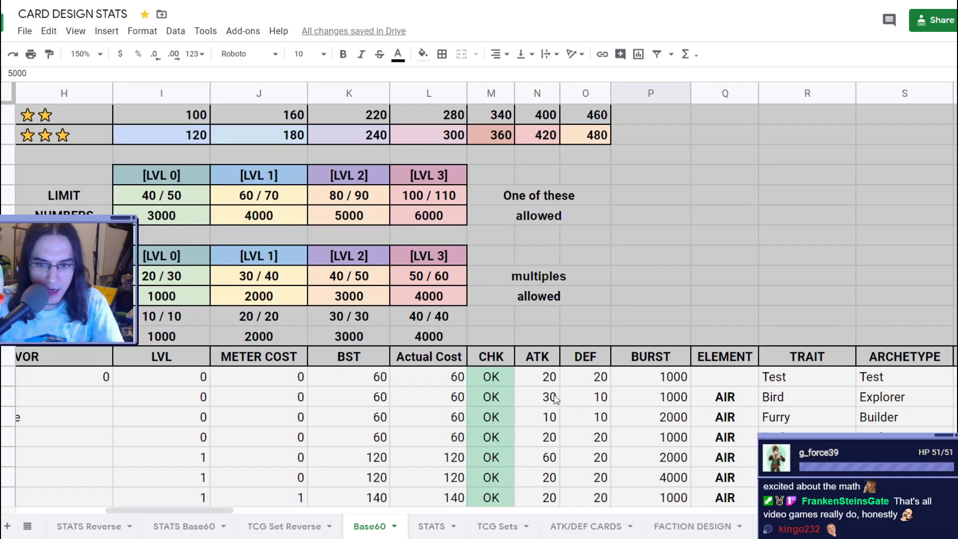
# - Compare Windhopper's ATK and DEF cells between the TCG Set Reverse and Base60 sheets
pyautogui.click(298, 526)
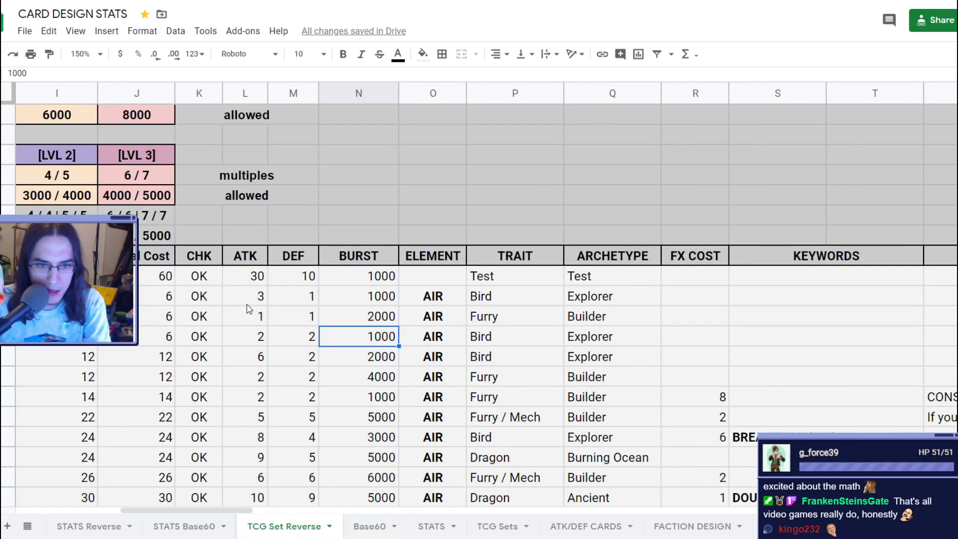
pyautogui.moveTo(246, 297); pyautogui.dragTo(307, 303)
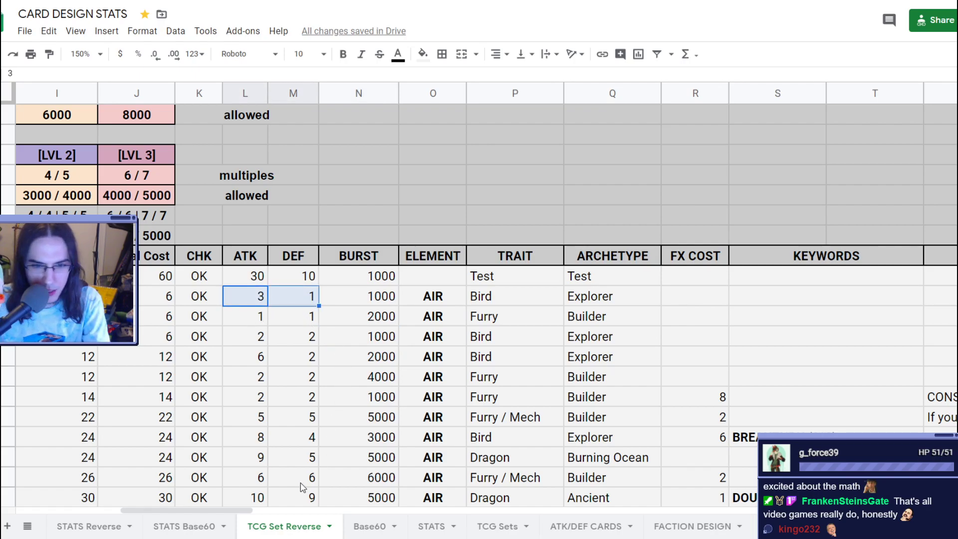
pyautogui.click(370, 528)
pyautogui.click(539, 399)
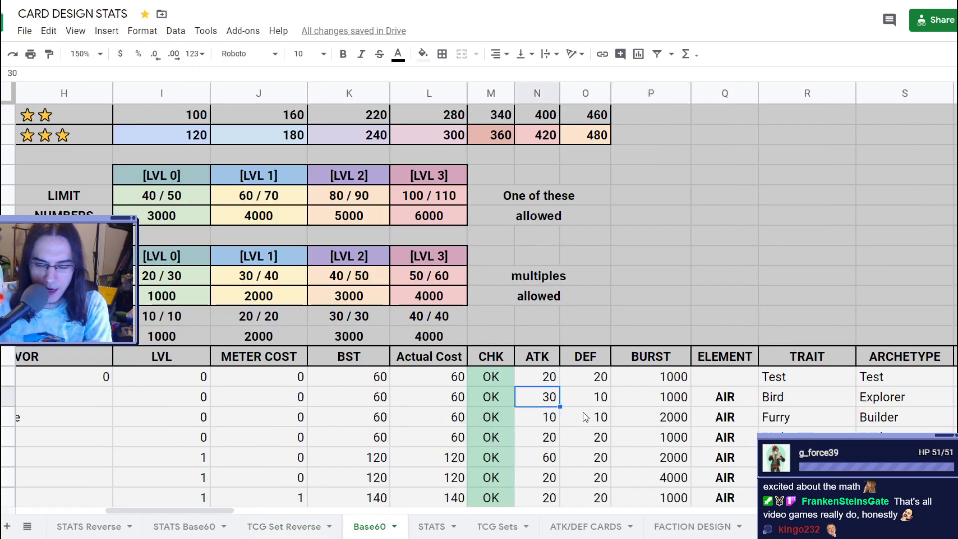
pyautogui.scroll(-1, 594, 379)
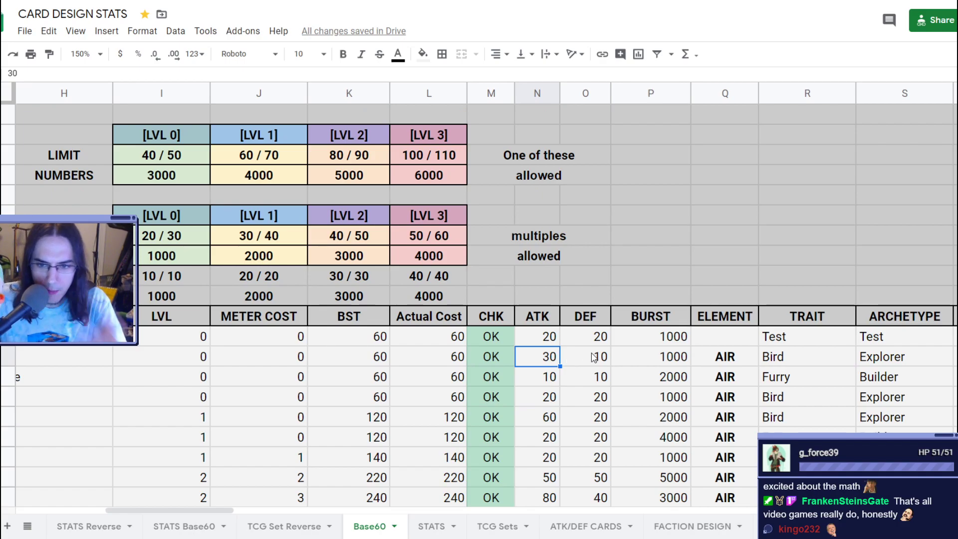
pyautogui.click(567, 358)
pyautogui.click(554, 357)
pyautogui.click(593, 359)
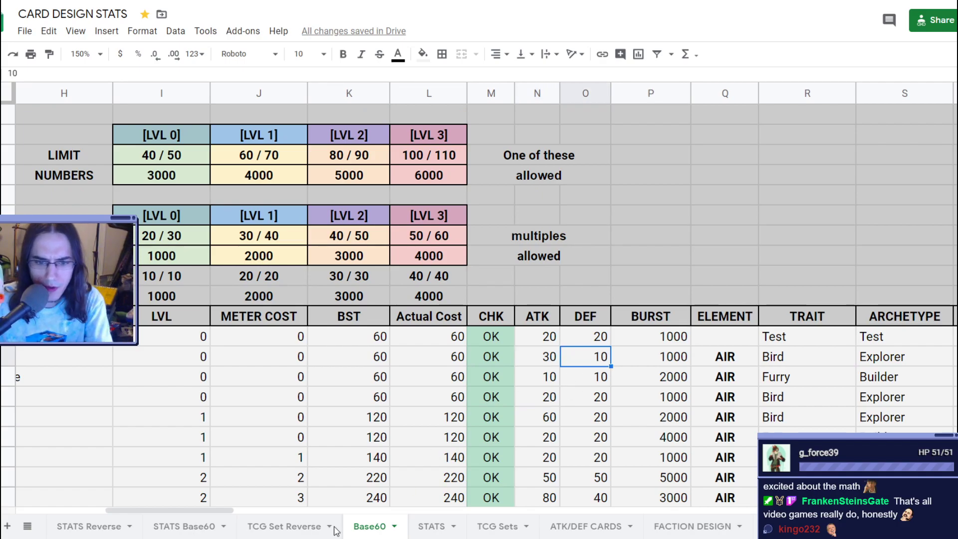
pyautogui.click(285, 527)
pyautogui.click(313, 302)
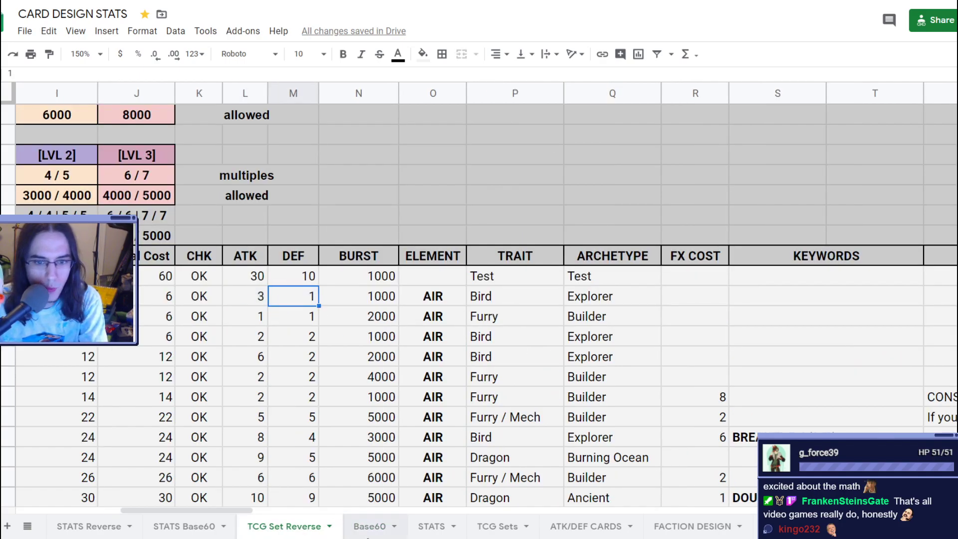
# - Set Windhopper's ATK to 25 and DEF to 15 on the Base60 sheet
pyautogui.click(369, 526)
pyautogui.click(539, 361)
pyautogui.write('25')
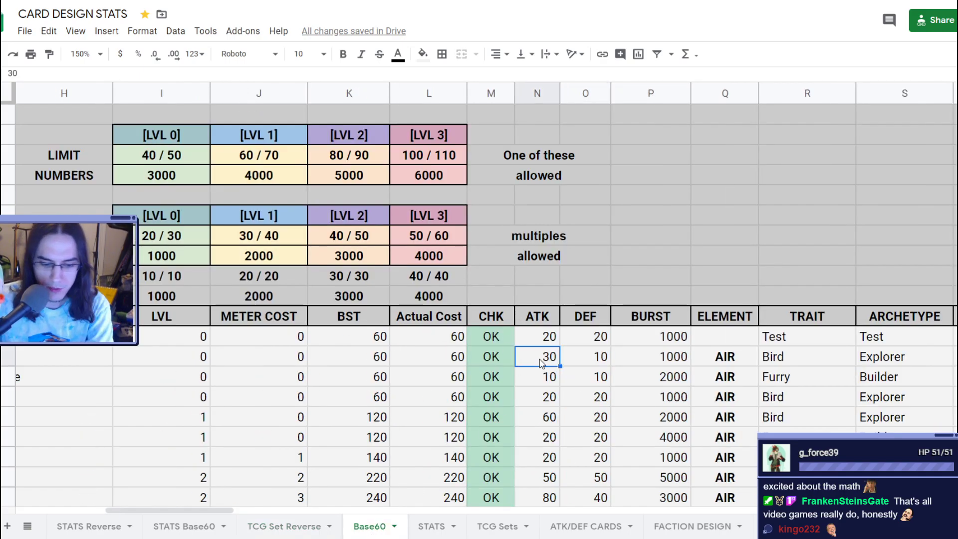
pyautogui.press('Tab')
pyautogui.write('15')
pyautogui.press('Return')
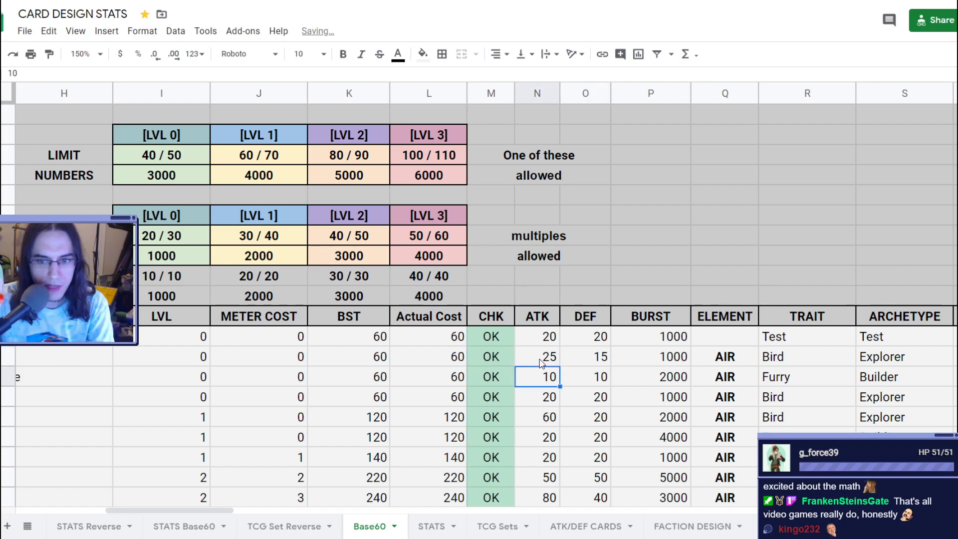
# - Restore Windhopper's ATK to 30 and DEF to 10 on Base60, and reselect its ATK cell
pyautogui.click(541, 363)
pyautogui.write('30')
pyautogui.press('Tab')
pyautogui.write('10')
pyautogui.press('Return')
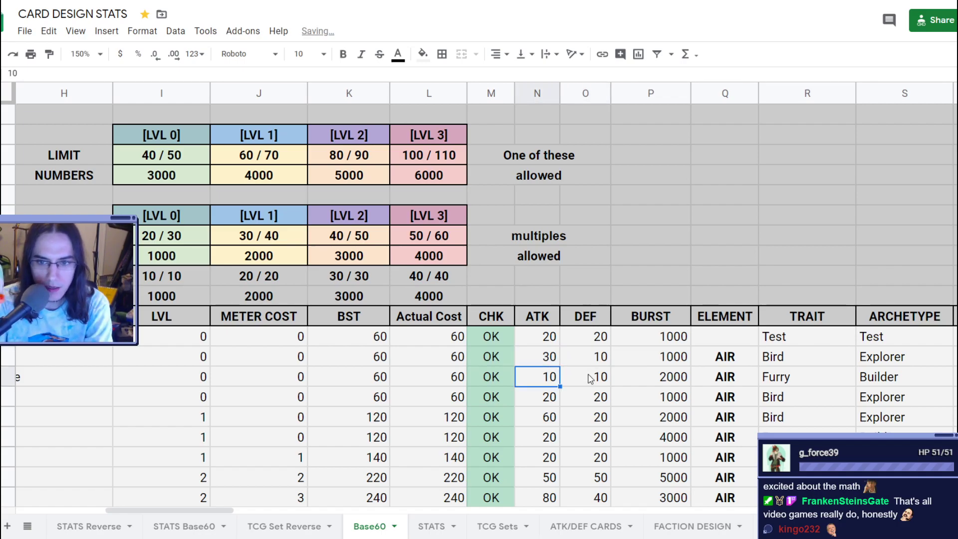
pyautogui.press('Up')
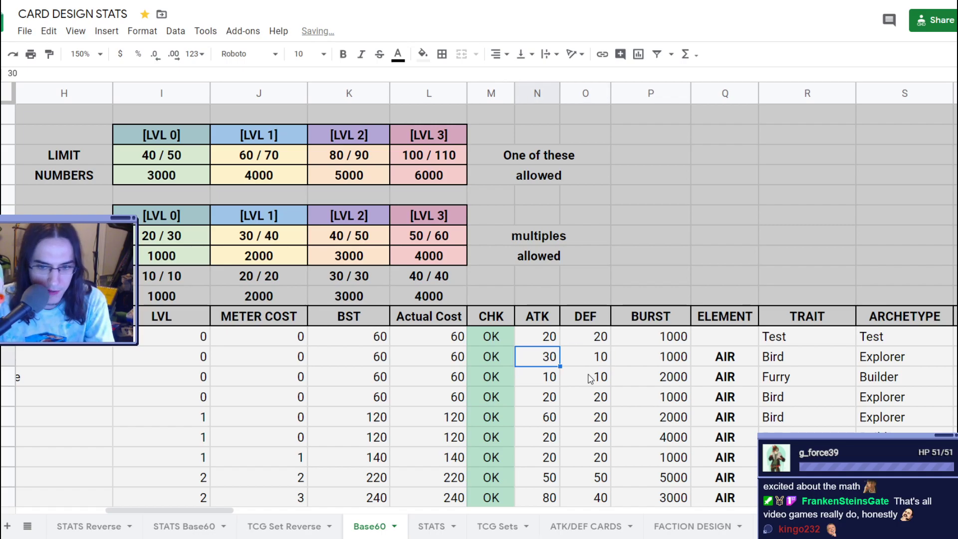
# - Try Windhopper with 25 ATK and 15 DEF on the Base60 sheet again
pyautogui.write('25')
pyautogui.press('Tab')
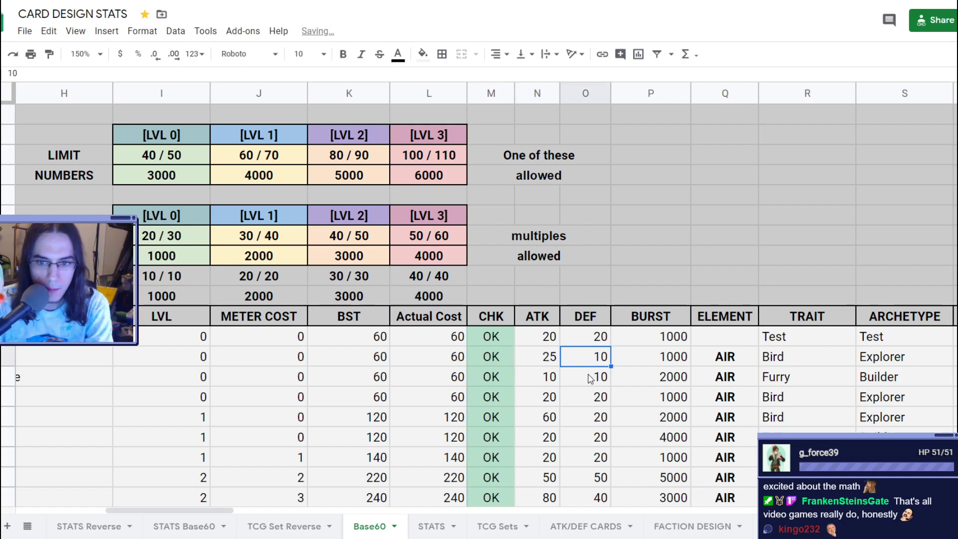
pyautogui.write('15')
pyautogui.press('Return')
pyautogui.press('Up')
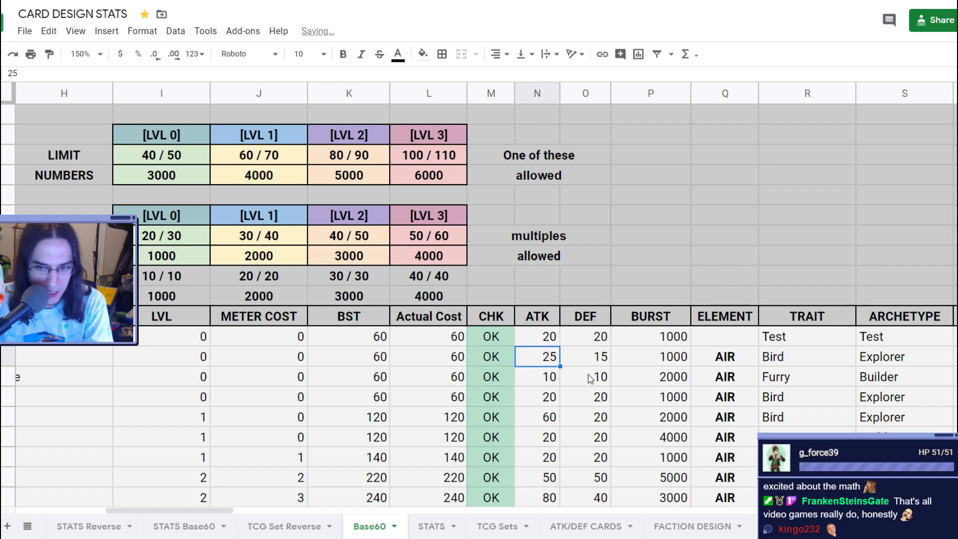
# - Return Windhopper to 30 ATK and 10 DEF, and reselect its ATK cell
pyautogui.write('30')
pyautogui.press('Tab')
pyautogui.write('10')
pyautogui.press('Return')
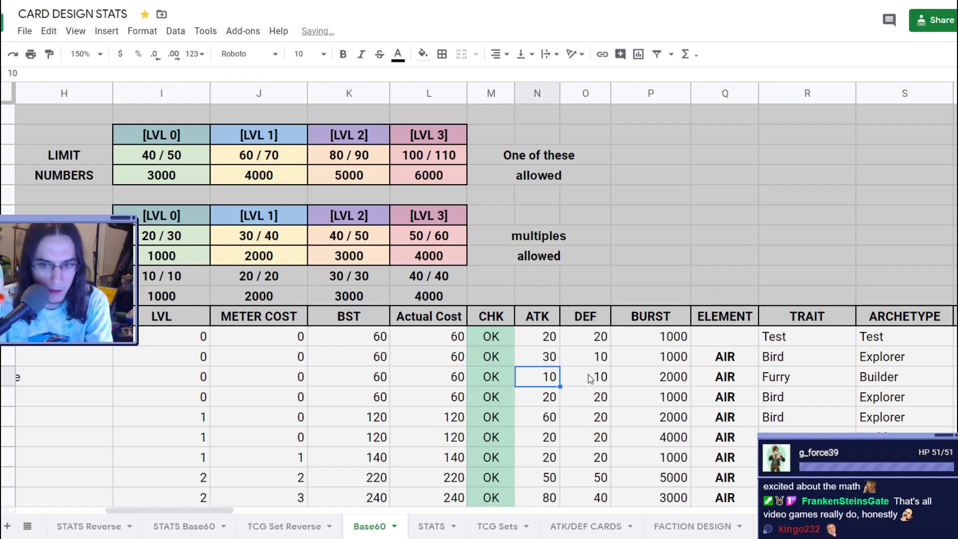
pyautogui.press('Up')
pyautogui.press('Right')
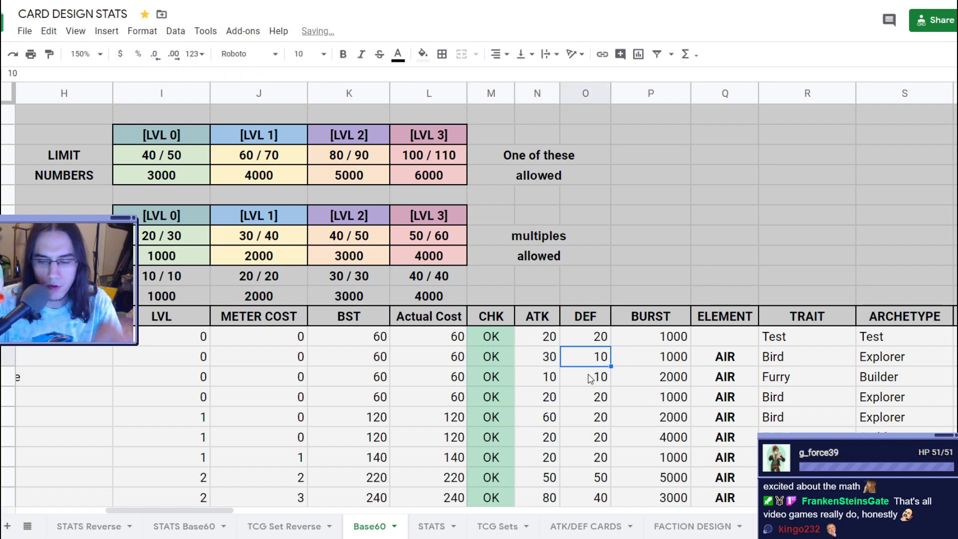
pyautogui.press('Up')
pyautogui.press('Left')
pyautogui.press('Down')
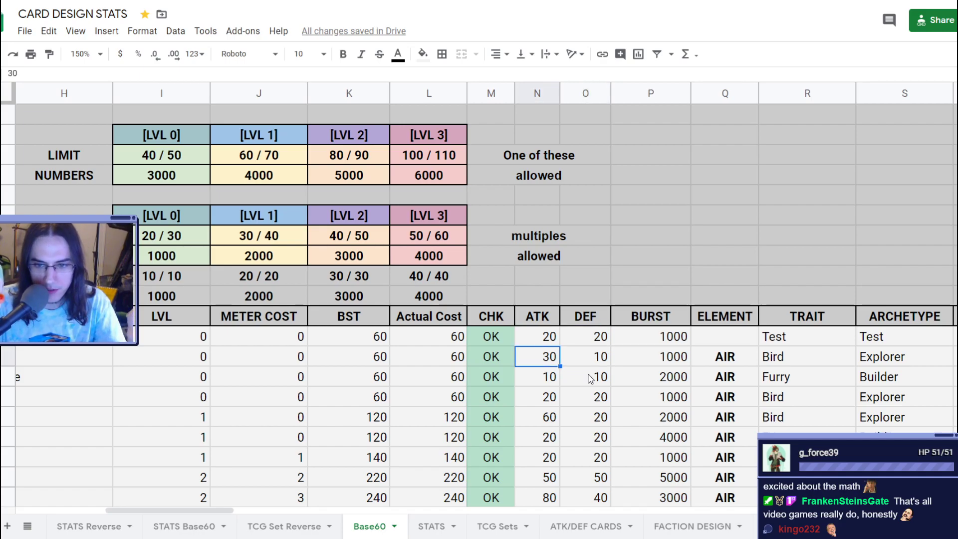
# - Review the ATK values down the Air cards to the level 3 dragon with meter cost 3
pyautogui.press('Down')
pyautogui.press('Down')
pyautogui.press('Down')
pyautogui.press('Down')
pyautogui.press('Down')
pyautogui.press('Down')
pyautogui.press('Down')
pyautogui.press('Down')
pyautogui.press('Down')
pyautogui.press('Down')
pyautogui.press('Down')
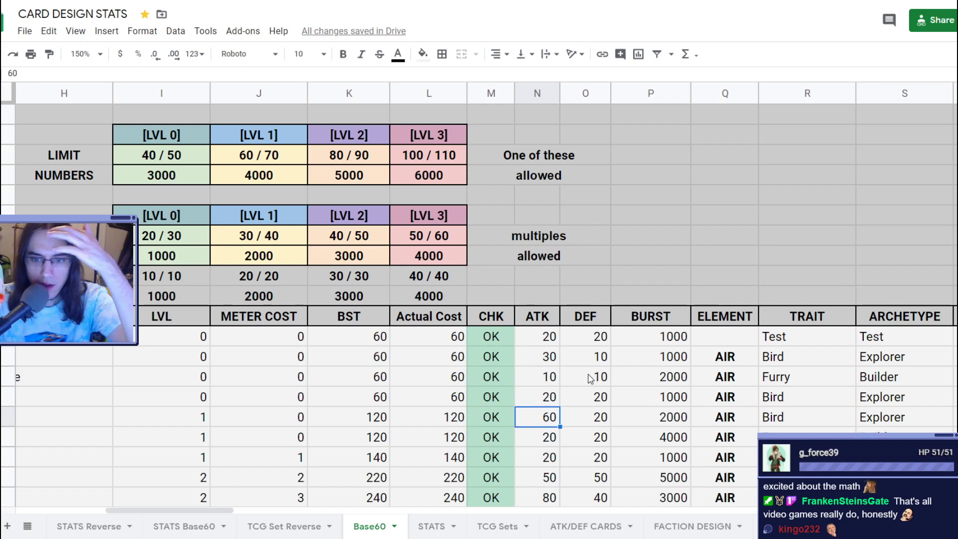
pyautogui.press('Up')
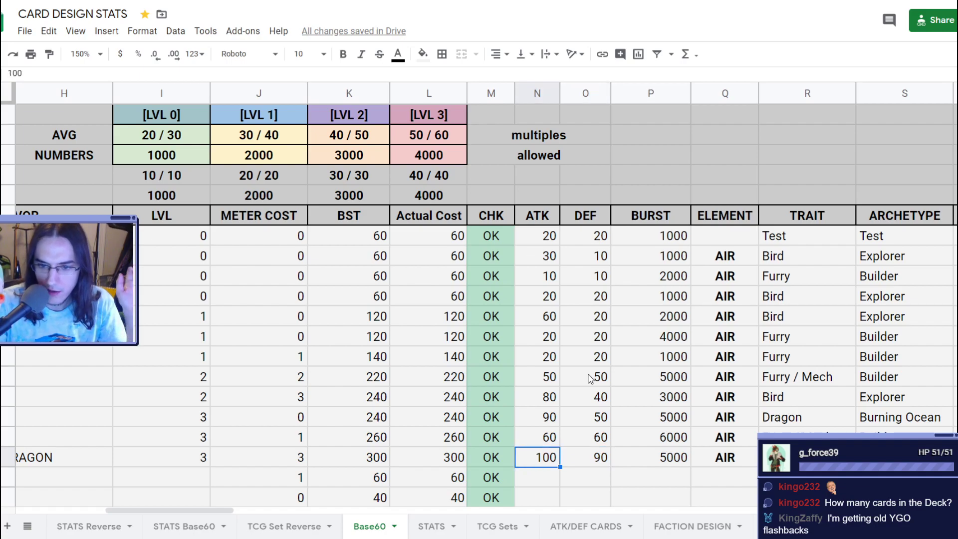
# - Examine the BURST values of the level 2 and level 3 Air cards
pyautogui.press('Right')
pyautogui.press('Right')
pyautogui.press('Up')
pyautogui.press('Up')
pyautogui.press('Up')
pyautogui.press('Down')
pyautogui.press('Down')
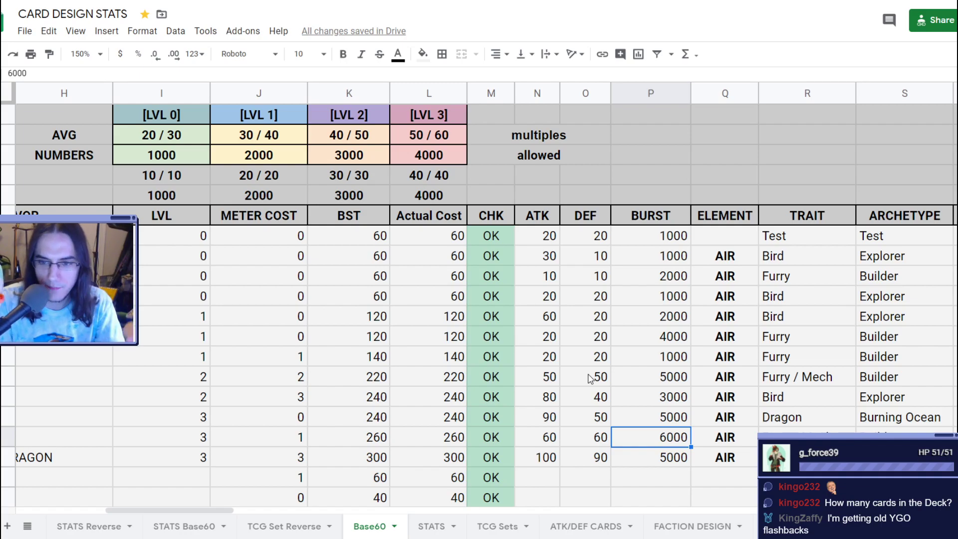
# - Compare the ATK, DEF, BURST and ELEMENT cells of the level 3 Ancient dragon
pyautogui.press('Right')
pyautogui.press('Down')
pyautogui.press('Right')
pyautogui.press('Left')
pyautogui.press('Right')
pyautogui.press('Left')
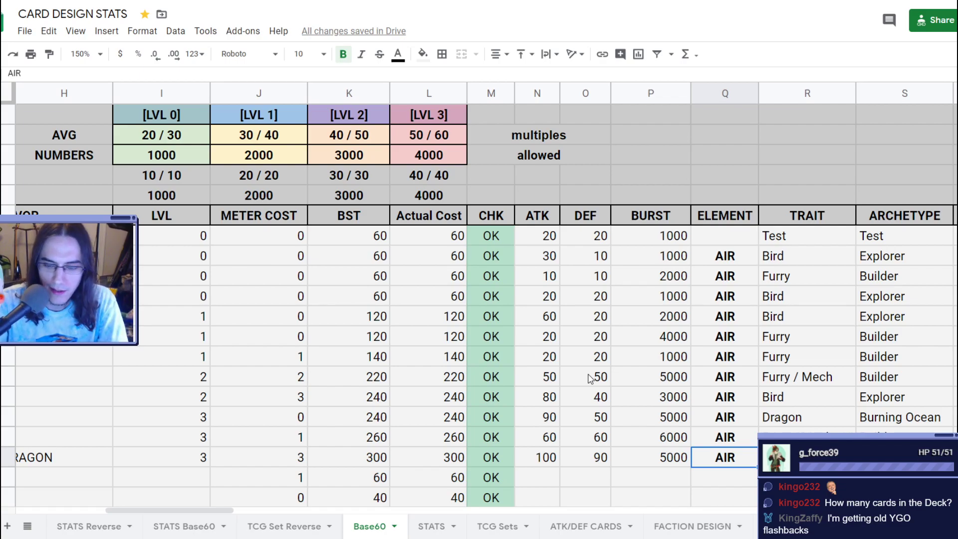
pyautogui.press('Left')
pyautogui.press('Left')
pyautogui.press('Right')
pyautogui.press('Left')
pyautogui.press('Left')
pyautogui.press('Right')
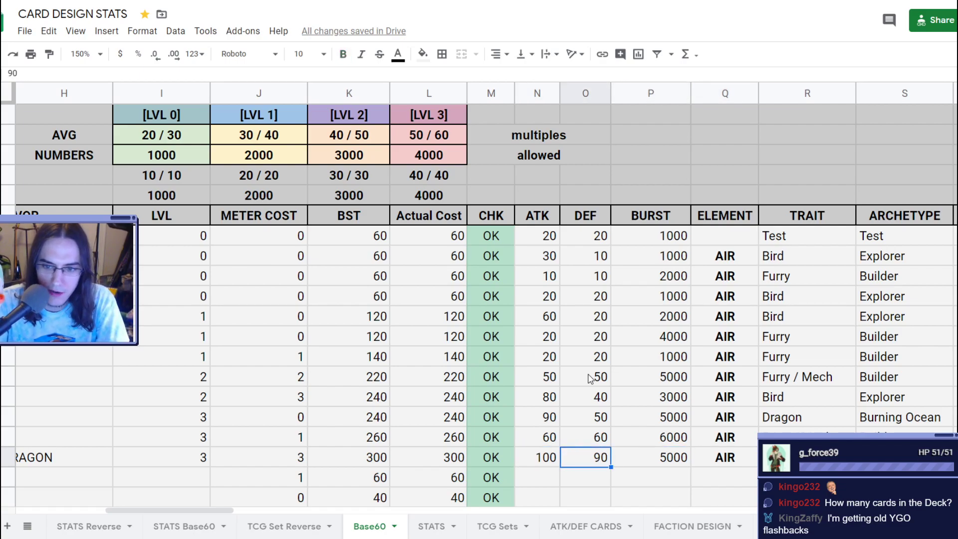
# - Check the DEF values up to the level 2 Furry / Mech card against the LIMIT and AVG number tables
pyautogui.press('Up')
pyautogui.press('Up')
pyautogui.press('Up')
pyautogui.press('Up')
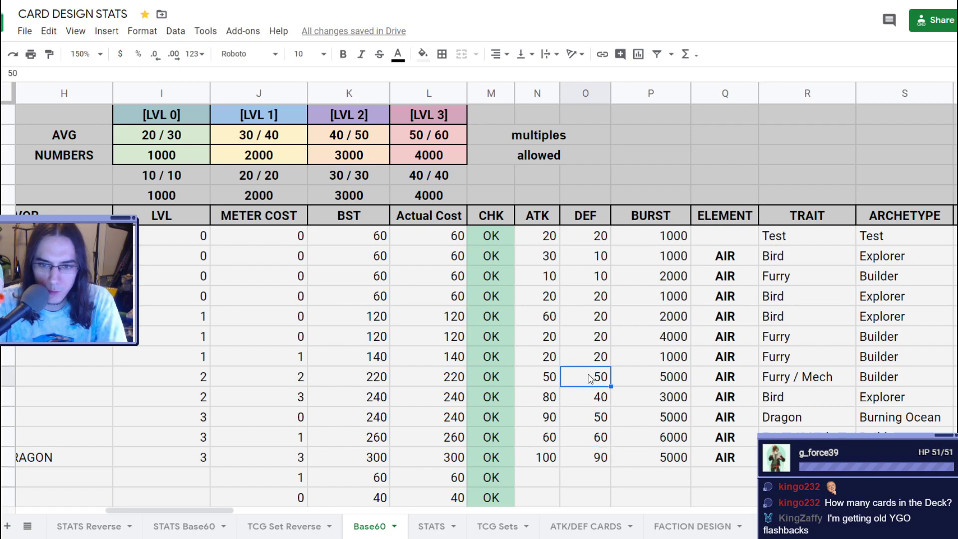
pyautogui.scroll(2, 688, 195)
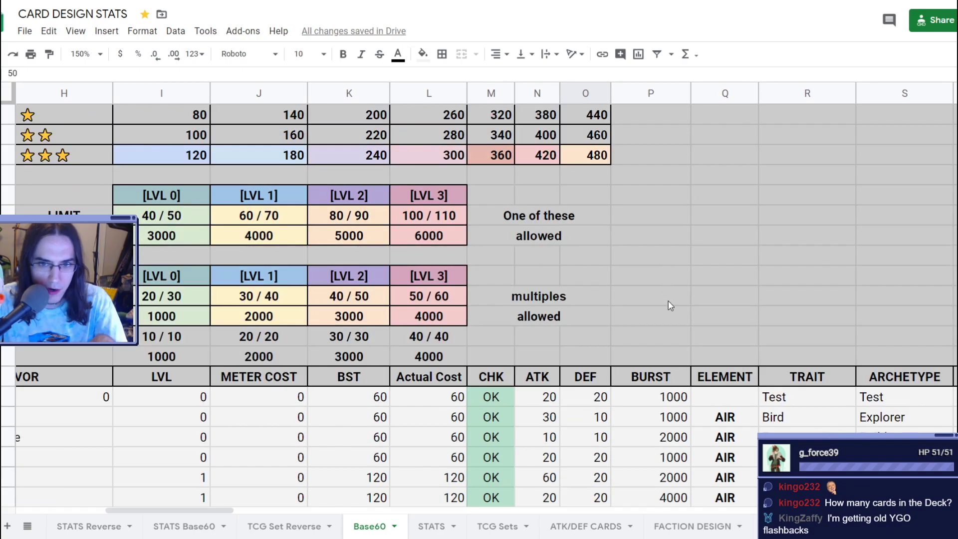
pyautogui.scroll(-2, 683, 273)
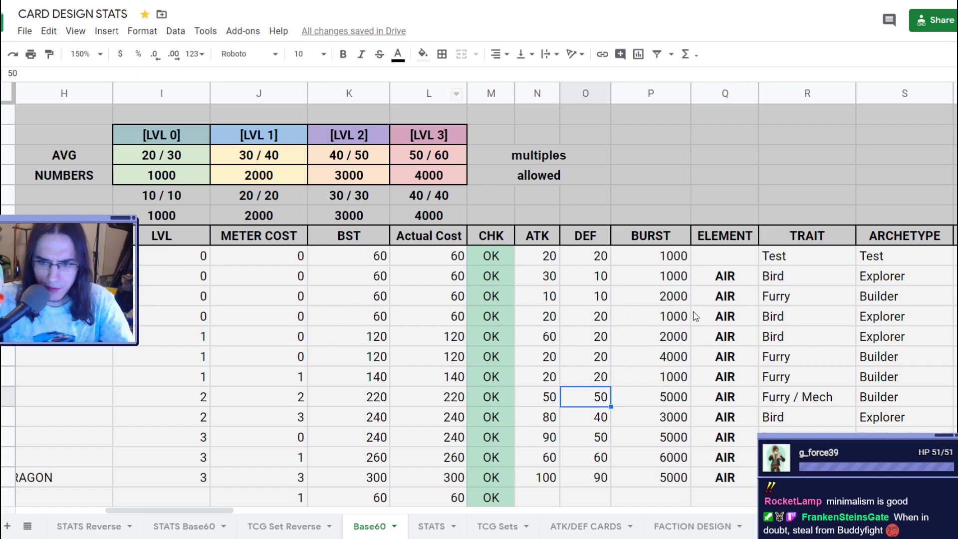
# - Review the ATK, DEF and BURST values of the Water and Earth cards on Base60
pyautogui.scroll(-3, 693, 317)
pyautogui.scroll(-10, 628, 320)
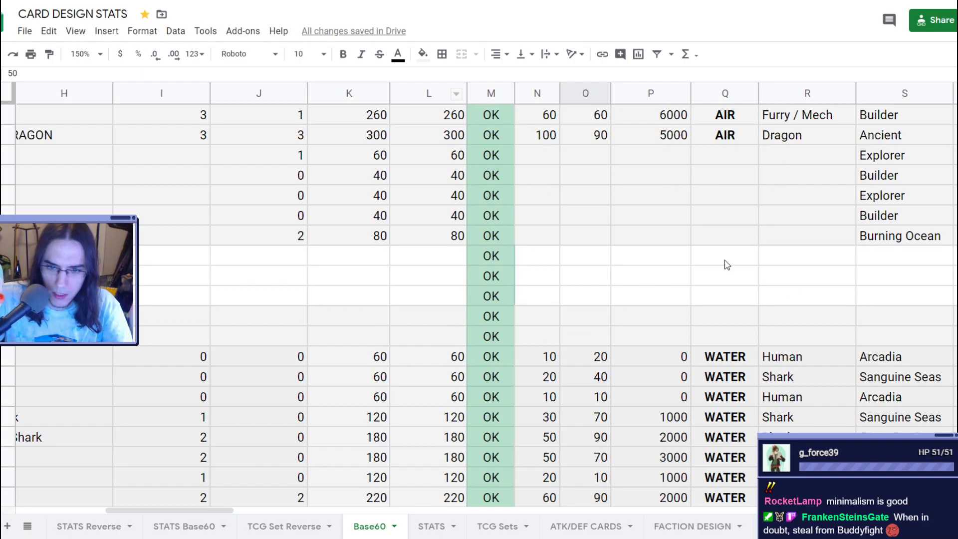
pyautogui.scroll(4, 596, 392)
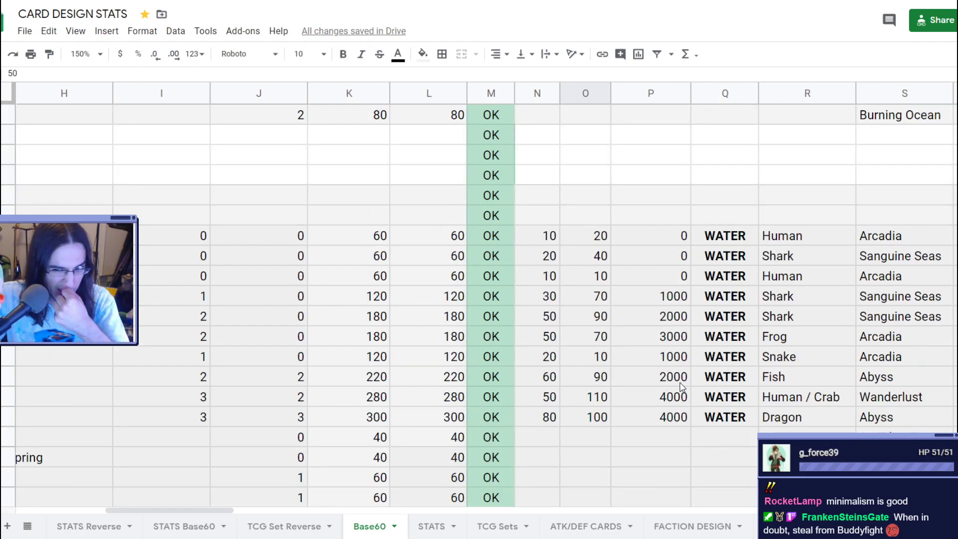
pyautogui.scroll(-8, 522, 312)
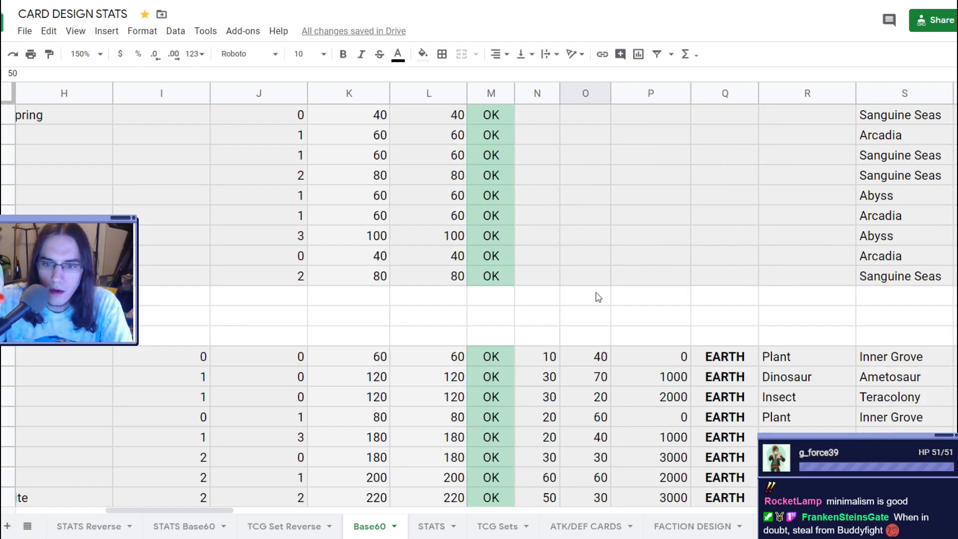
pyautogui.scroll(-4, 649, 347)
pyautogui.scroll(3, 599, 359)
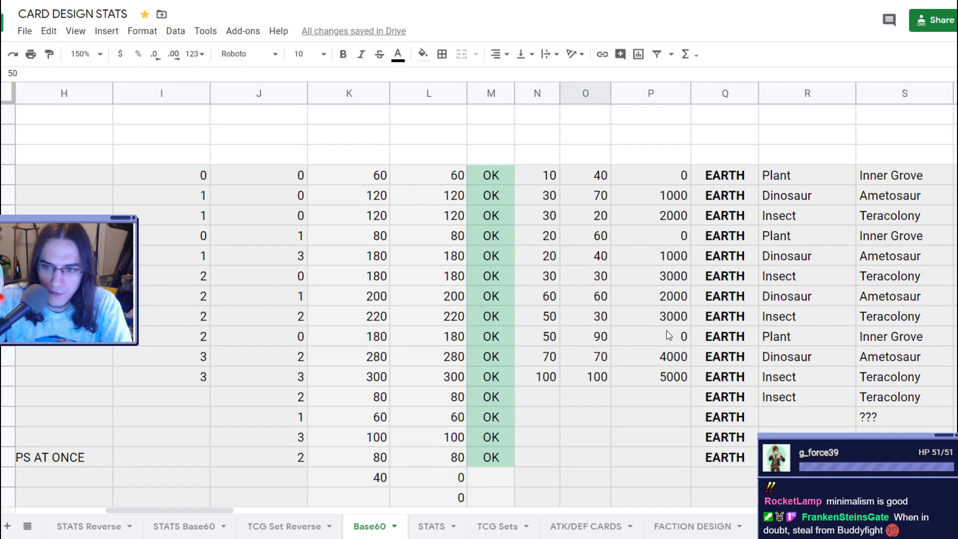
pyautogui.scroll(2, 519, 379)
pyautogui.scroll(-3, 539, 377)
# - Look over the Earth and Water card names, types and design notes, and return to the Air card stats
pyautogui.hscroll(-5, 559, 322)
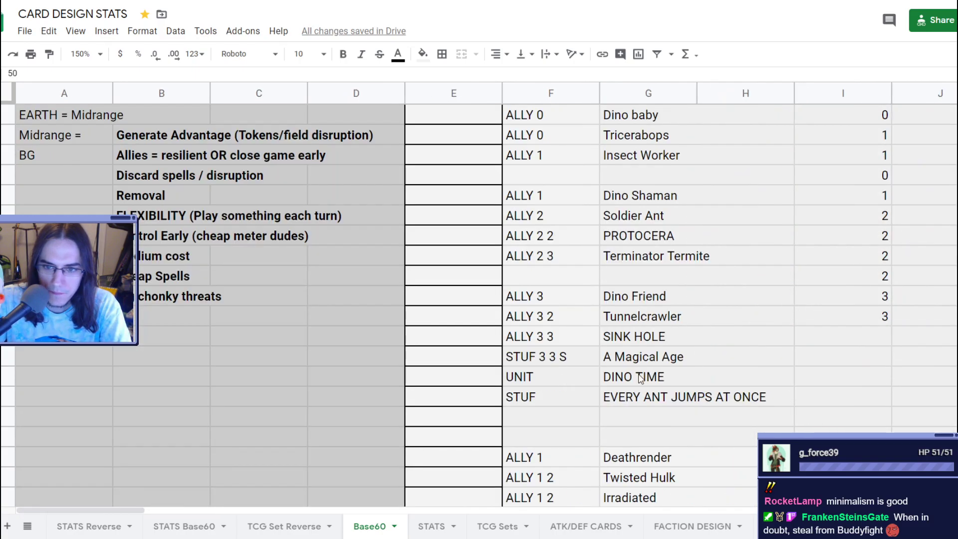
pyautogui.scroll(10, 649, 339)
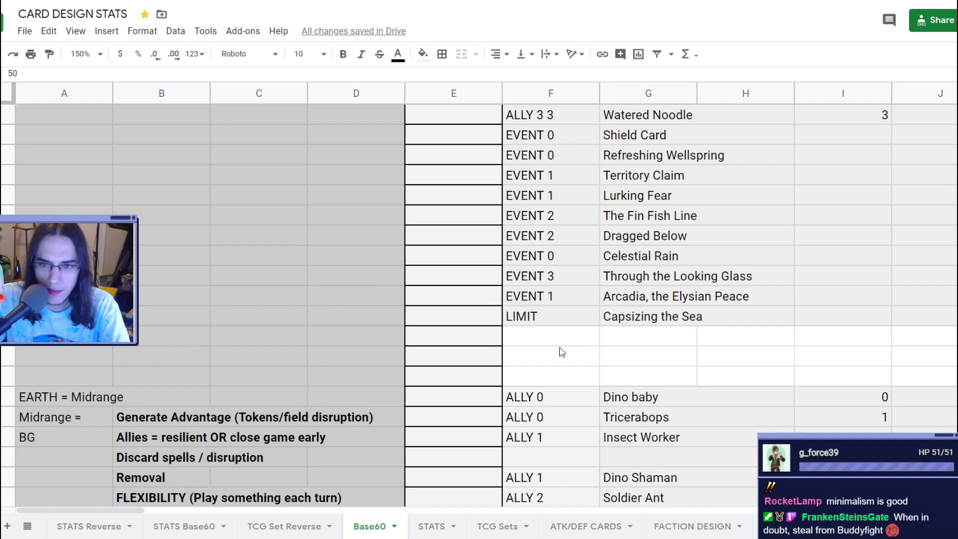
pyautogui.scroll(6, 565, 350)
pyautogui.scroll(-4, 574, 357)
pyautogui.hscroll(5, 579, 360)
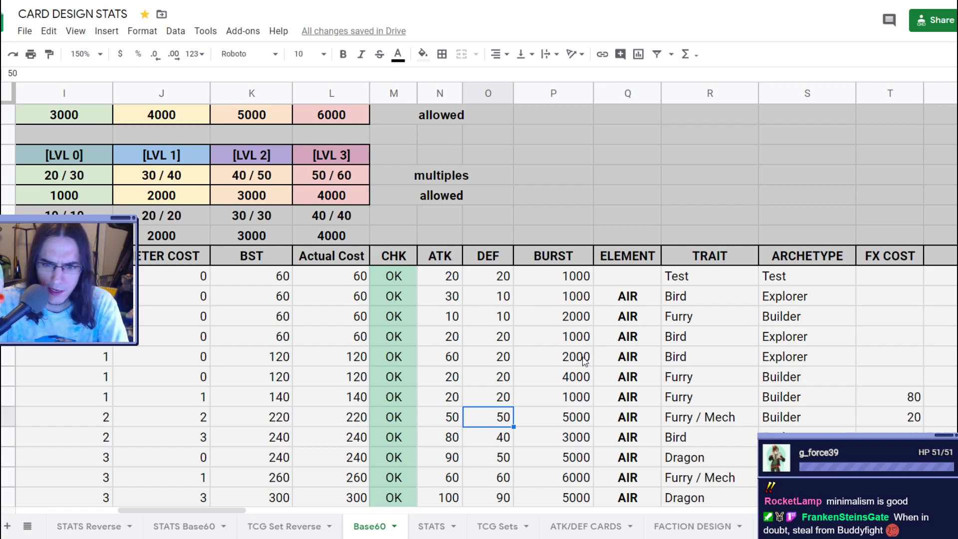
# - Select the level 2 Furry / Mech card's BURST cell and compare the Air stats with the Water and Earth cards
pyautogui.scroll(-3, 529, 367)
pyautogui.click(538, 262)
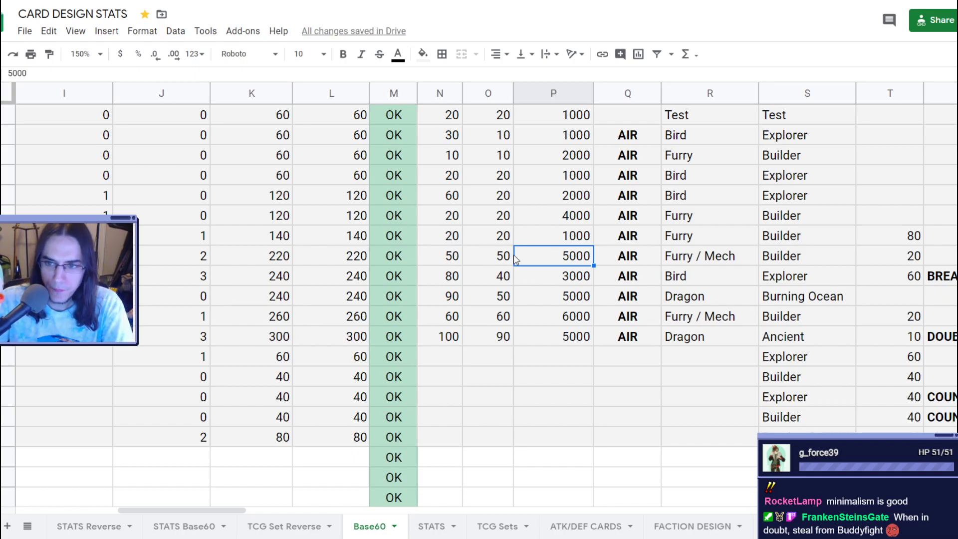
pyautogui.hscroll(2, 487, 321)
pyautogui.hscroll(-2, 501, 310)
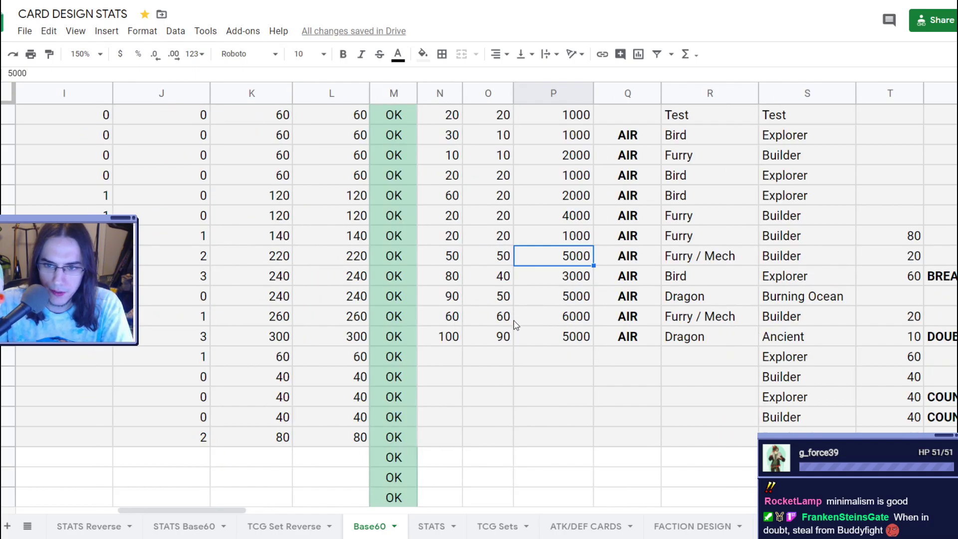
pyautogui.scroll(-4, 554, 330)
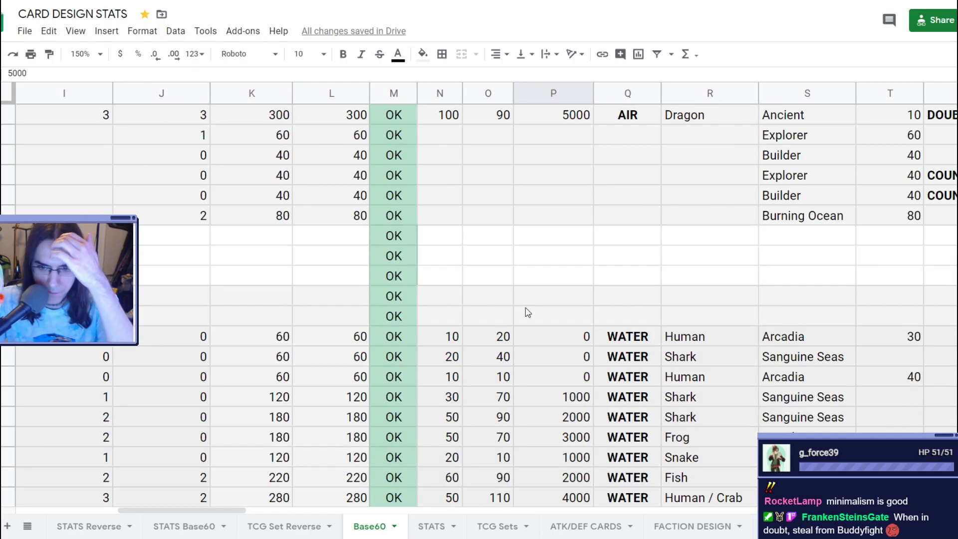
pyautogui.scroll(-2, 526, 312)
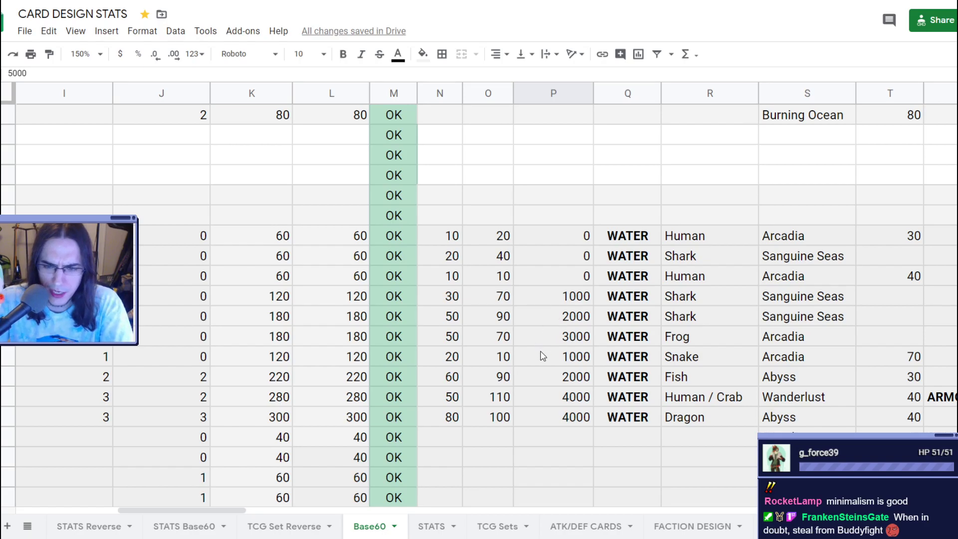
pyautogui.scroll(-2, 529, 319)
pyautogui.scroll(-4, 479, 335)
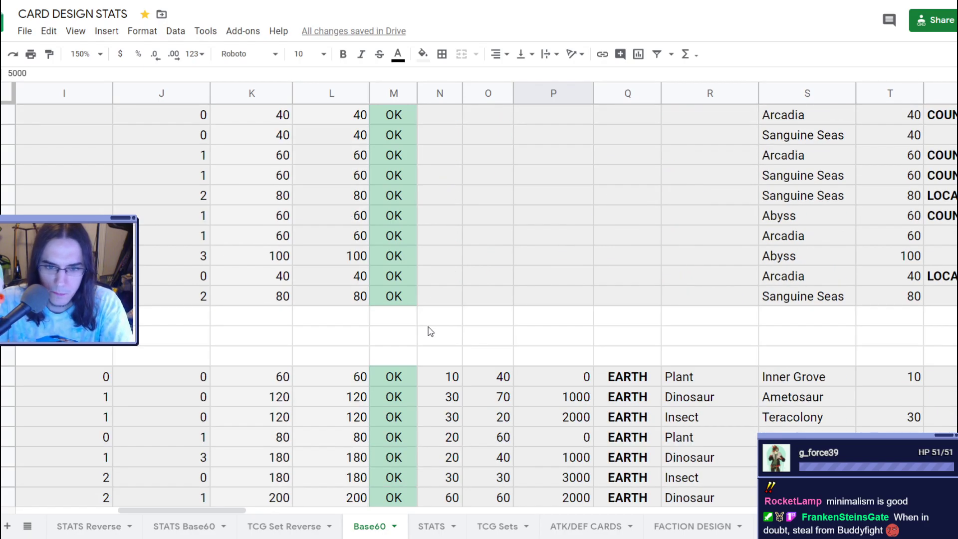
pyautogui.scroll(-4, 513, 349)
pyautogui.scroll(15, 399, 330)
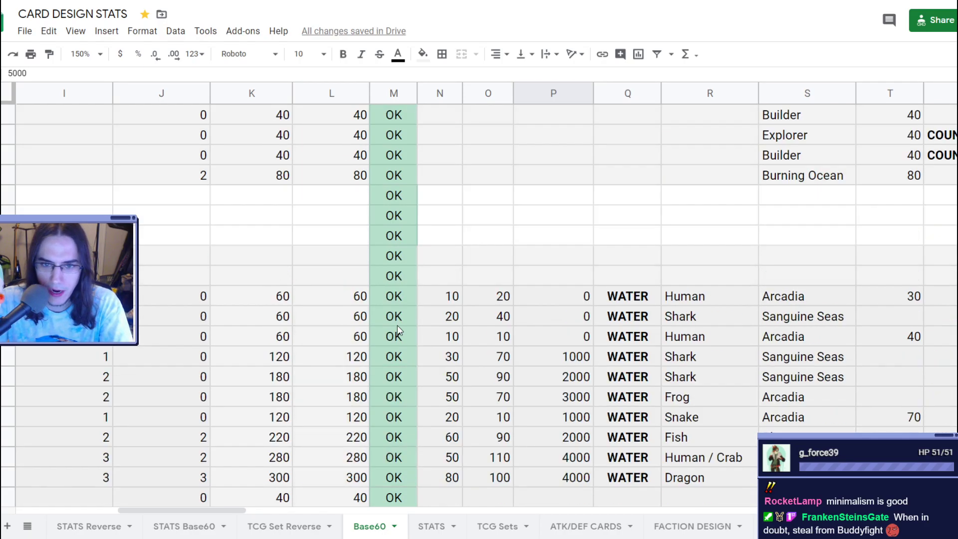
# - Inspect the test card's Actual Cost formula and the level 0 base BST value, alongside the LIMIT and AVG tables
pyautogui.scroll(-2, 330, 306)
pyautogui.hscroll(-4, 619, 298)
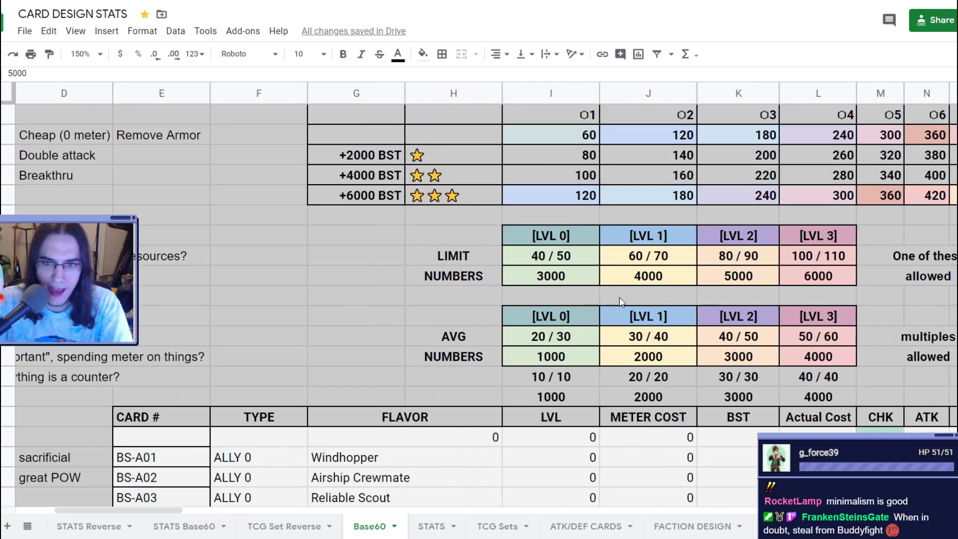
pyautogui.hscroll(1, 619, 297)
pyautogui.scroll(-1, 686, 409)
pyautogui.click(621, 392)
pyautogui.scroll(3, 539, 330)
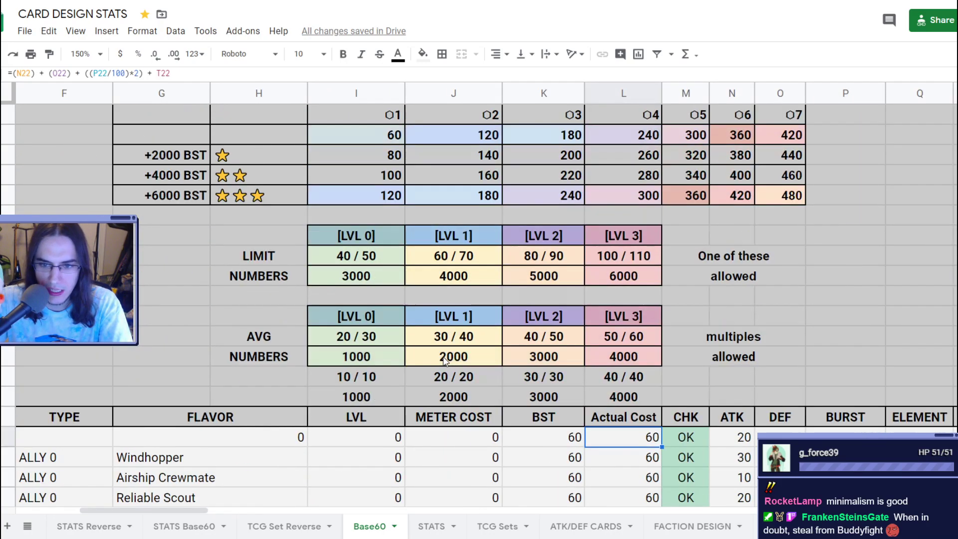
pyautogui.click(369, 234)
pyautogui.scroll(-2, 372, 238)
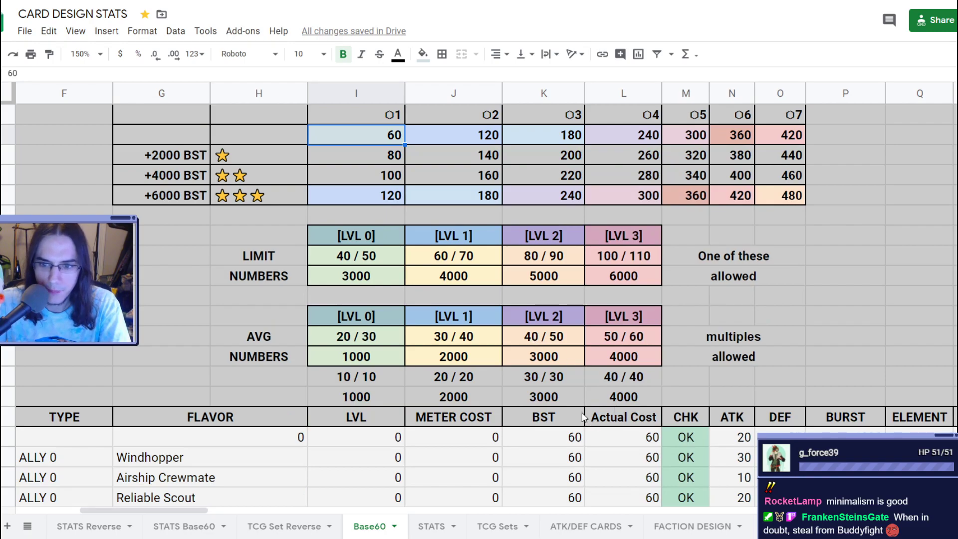
pyautogui.scroll(-2, 562, 389)
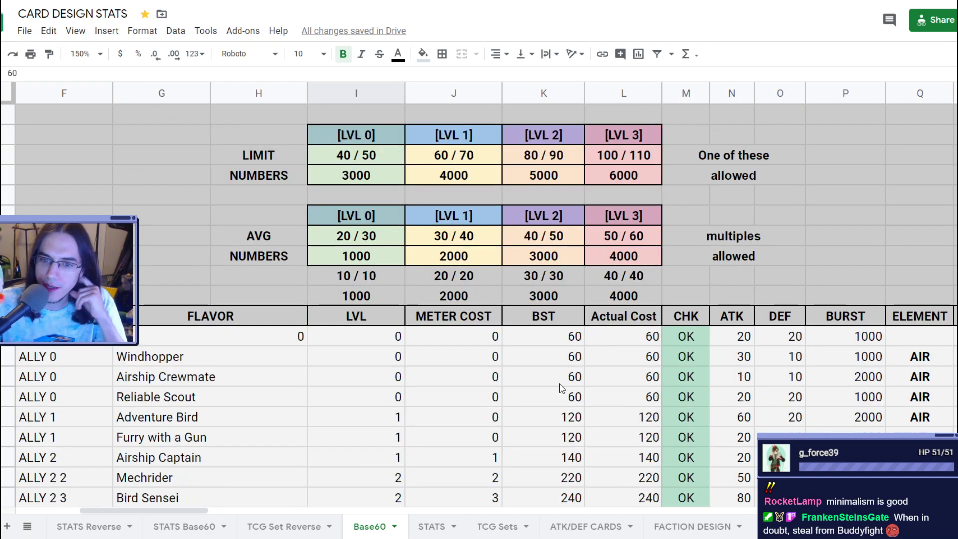
pyautogui.hscroll(2, 649, 365)
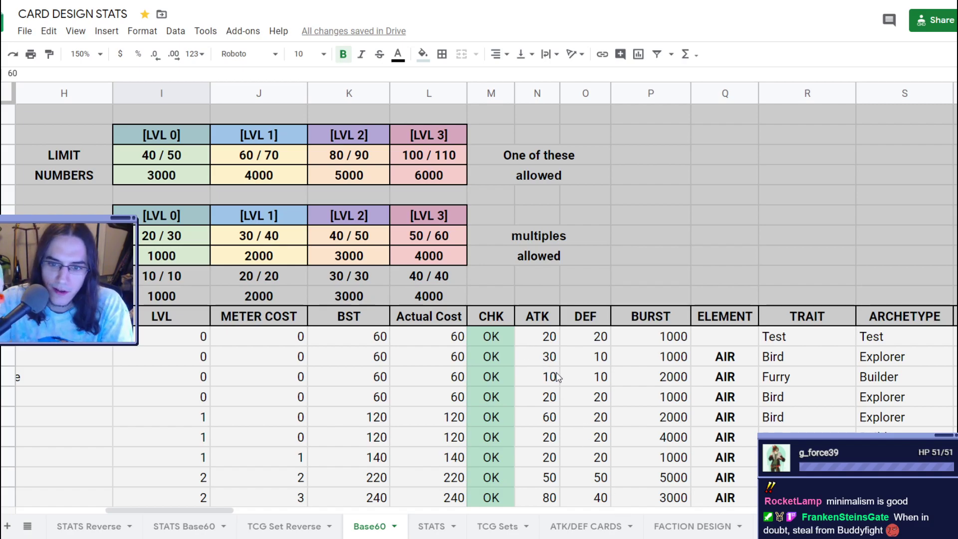
# - Review the stat rows of the Air, Water and Earth cards, and the FX costs and effect texts of the Water cards
pyautogui.scroll(-8, 581, 381)
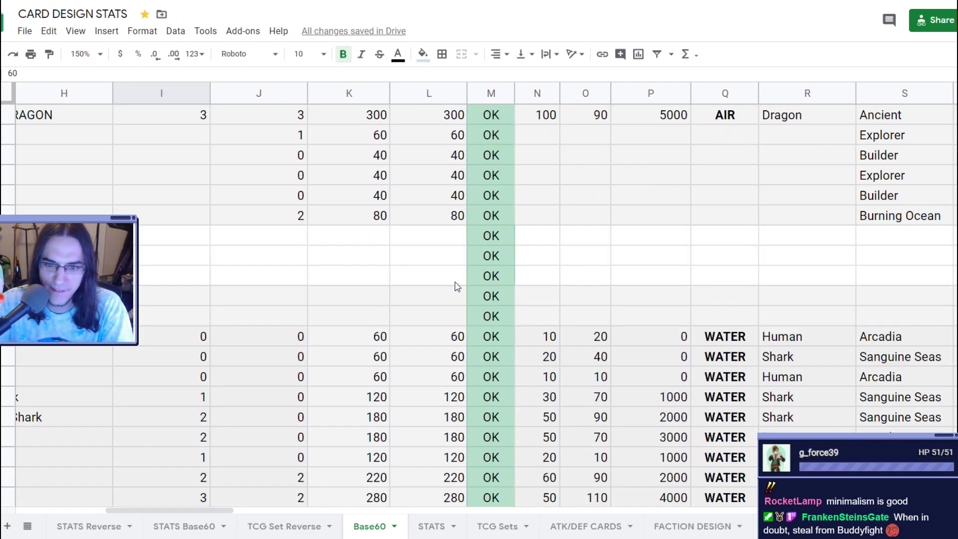
pyautogui.scroll(6, 456, 284)
pyautogui.scroll(5, 448, 332)
pyautogui.scroll(-12, 594, 398)
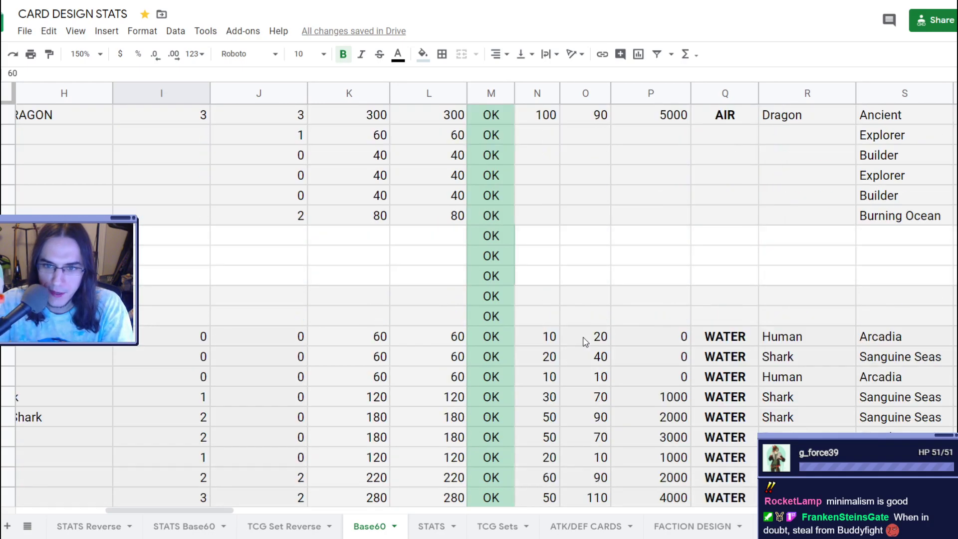
pyautogui.scroll(-8, 539, 318)
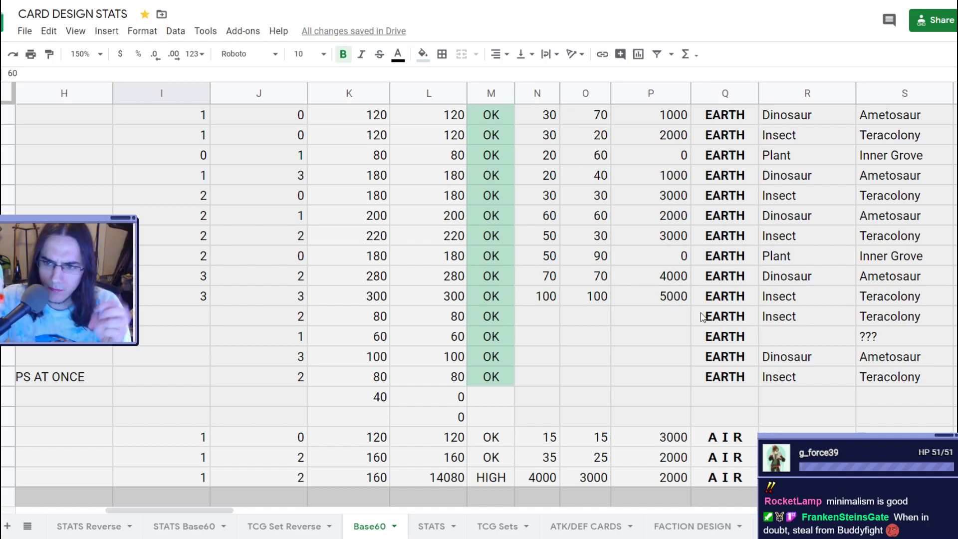
pyautogui.scroll(9, 599, 342)
pyautogui.hscroll(5, 514, 344)
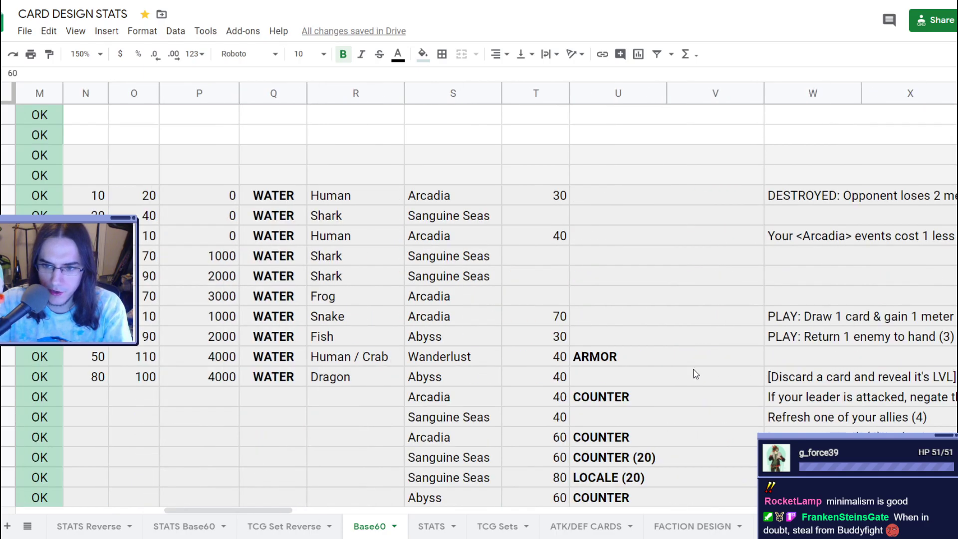
# - Read the keywords and effect texts of the remaining Water cards, and return to the Air card stats
pyautogui.scroll(-2, 509, 302)
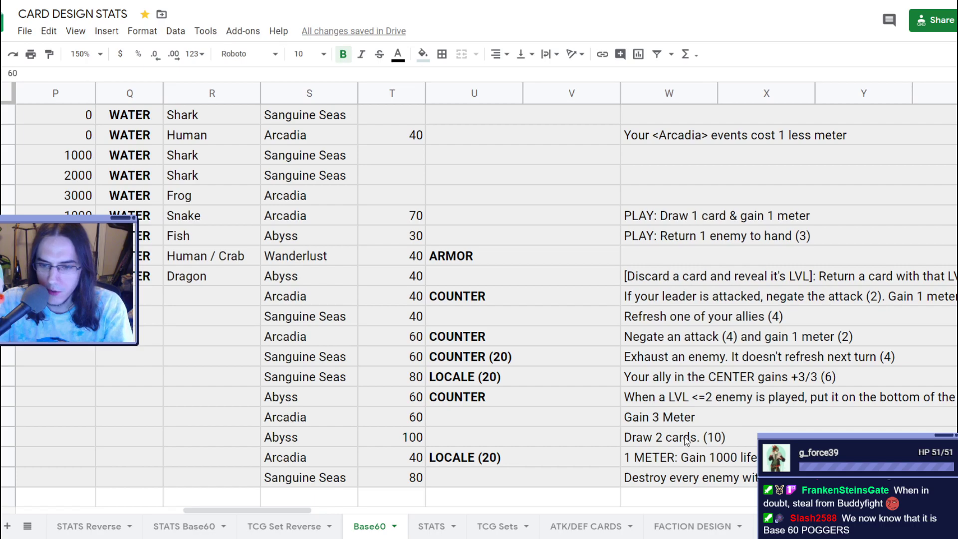
pyautogui.scroll(10, 457, 398)
pyautogui.hscroll(-5, 524, 402)
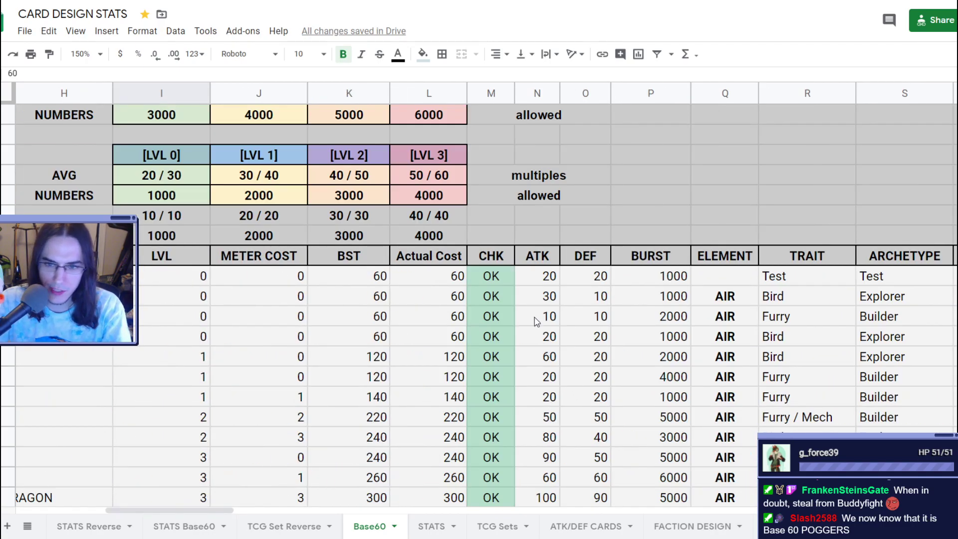
# - Examine the BST per level table, the LIMIT and AVG tables, and the design notes on meter pacing
pyautogui.scroll(4, 578, 384)
pyautogui.hscroll(-4, 582, 379)
pyautogui.scroll(-1, 609, 378)
pyautogui.scroll(3, 609, 374)
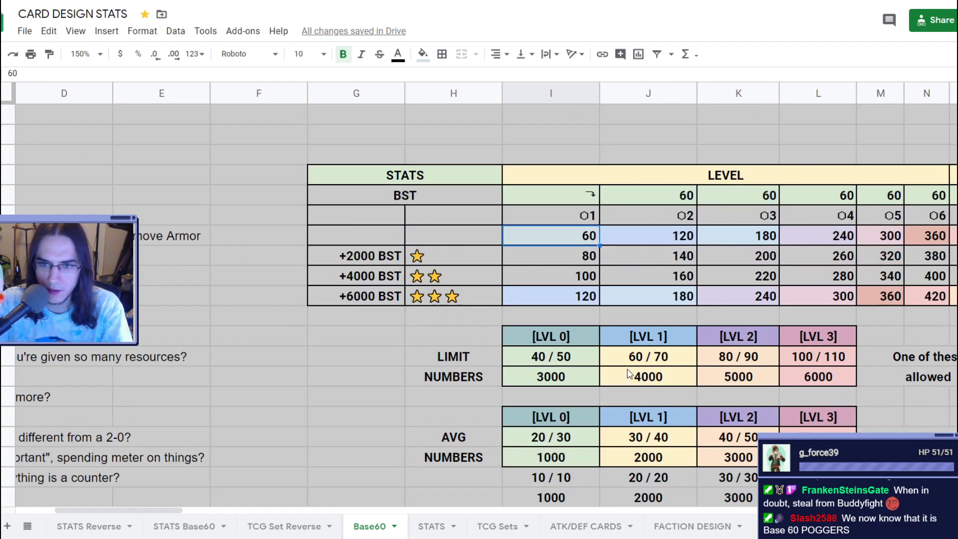
pyautogui.scroll(-2, 589, 369)
pyautogui.scroll(2, 579, 365)
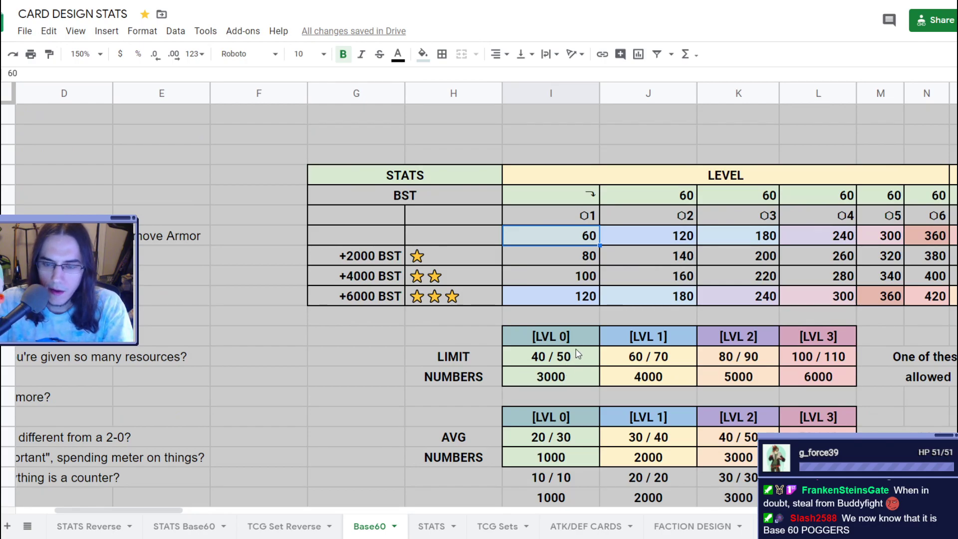
pyautogui.hscroll(-3, 439, 394)
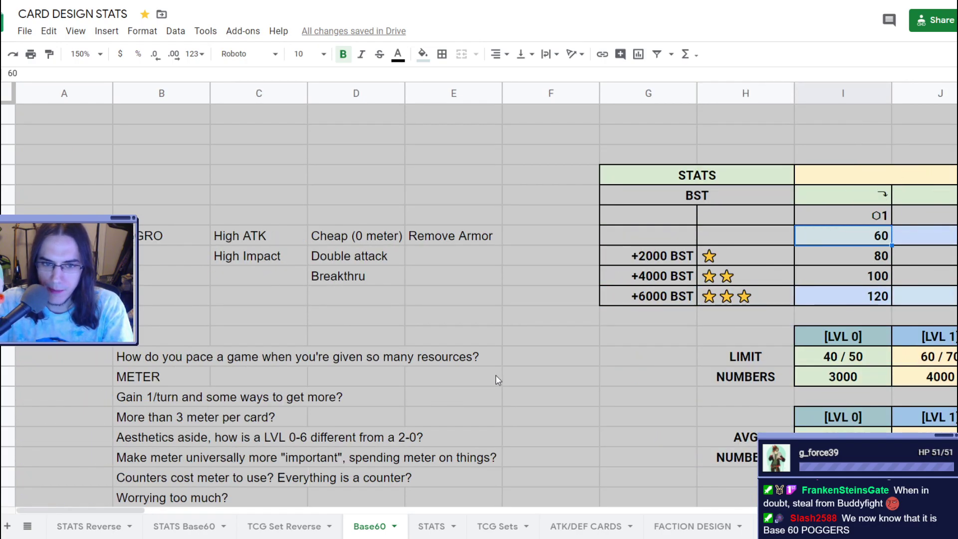
pyautogui.scroll(-2, 448, 340)
pyautogui.scroll(-1, 448, 340)
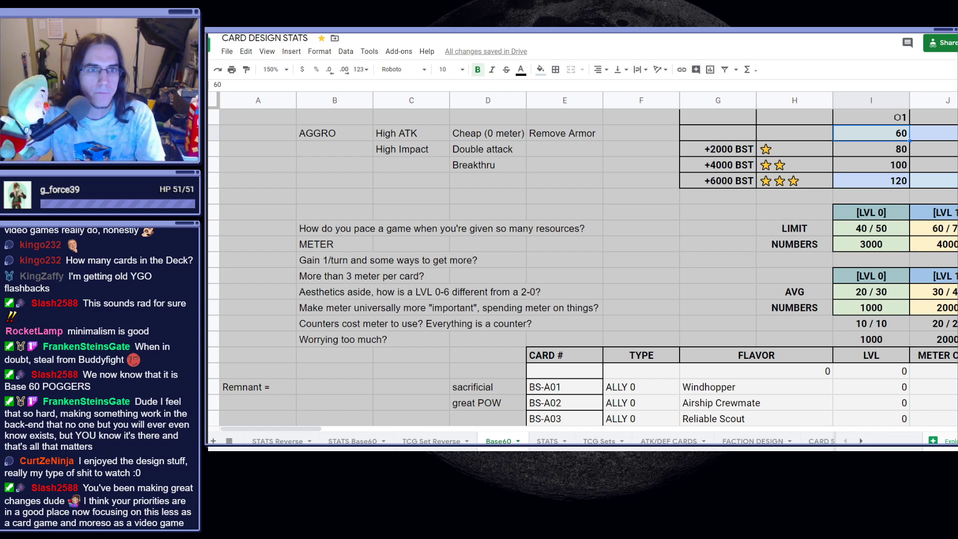
# - Switch to YouTube, search for "card kingdom" and open the カードキングダム channel
pyautogui.click(432, 31)
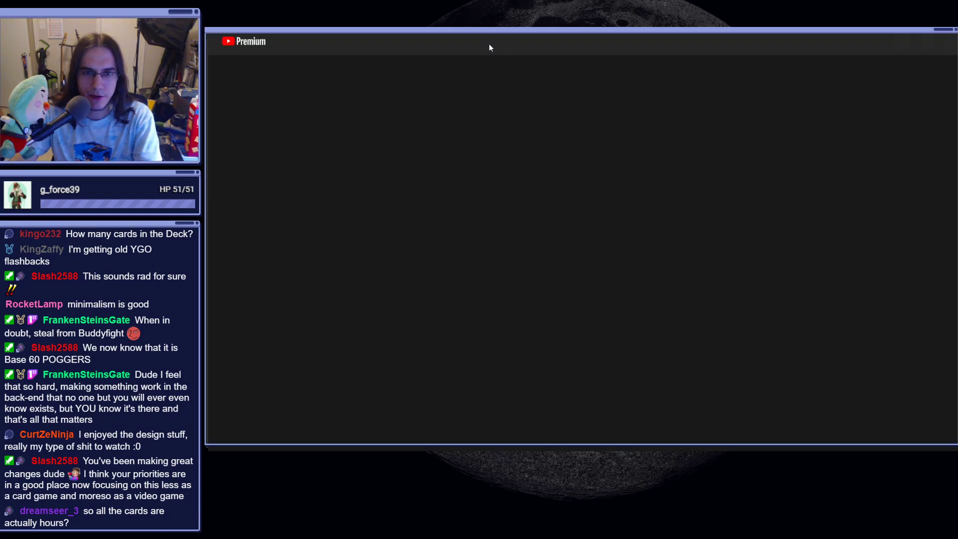
pyautogui.click(489, 43)
pyautogui.write('ca')
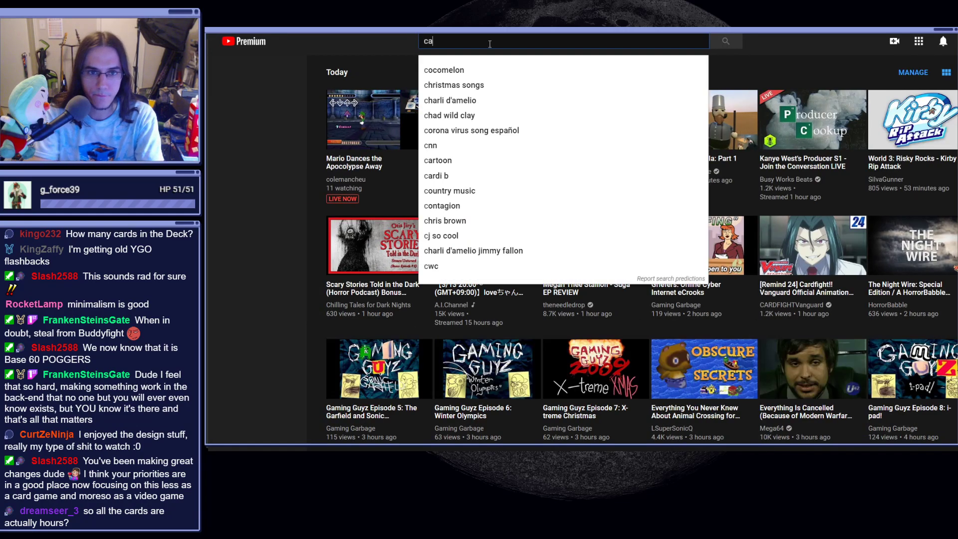
pyautogui.write('rd kingdom')
pyautogui.press('Return')
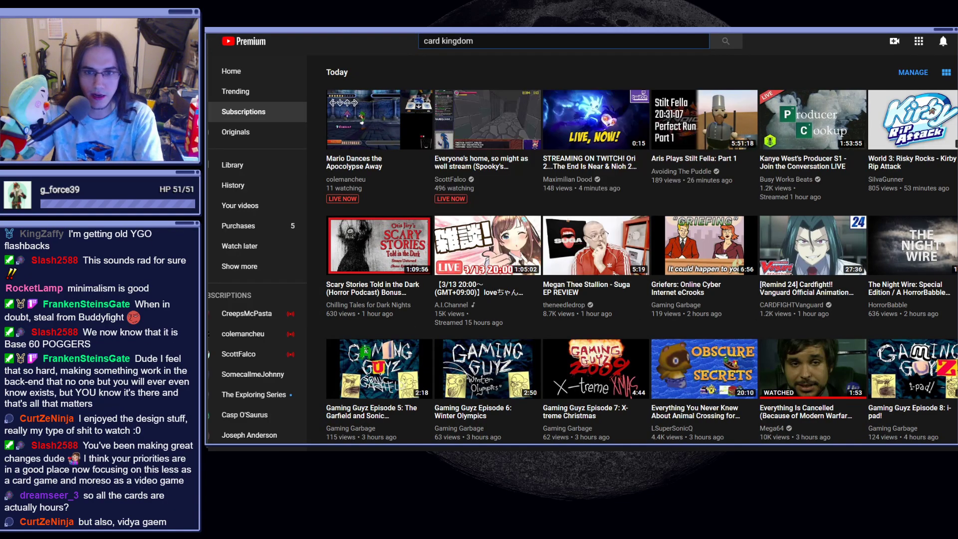
pyautogui.scroll(-4, 534, 274)
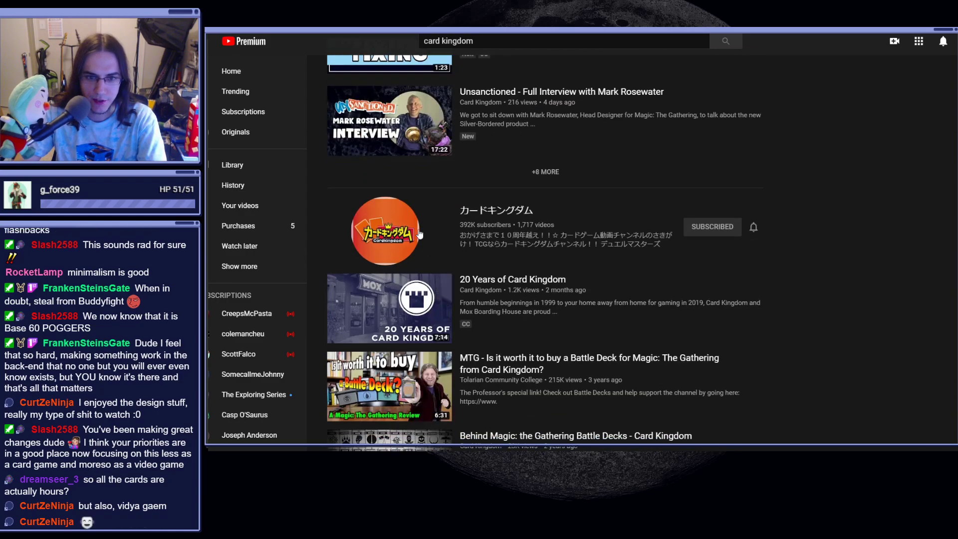
pyautogui.click(502, 210)
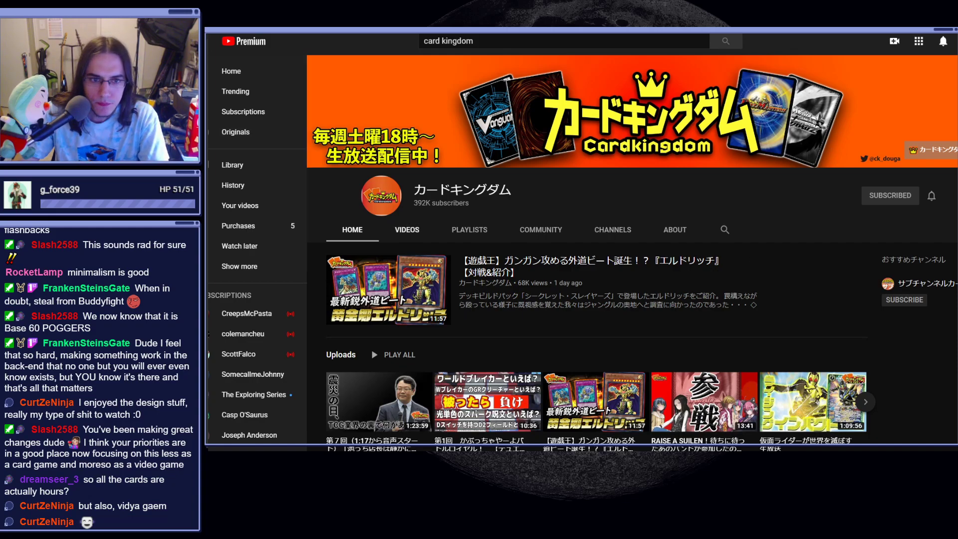
# - Find the 池っち店長は静かに暮らしたい【アーカイブ】 playlist on the channel, start its video and pause it
pyautogui.click(415, 231)
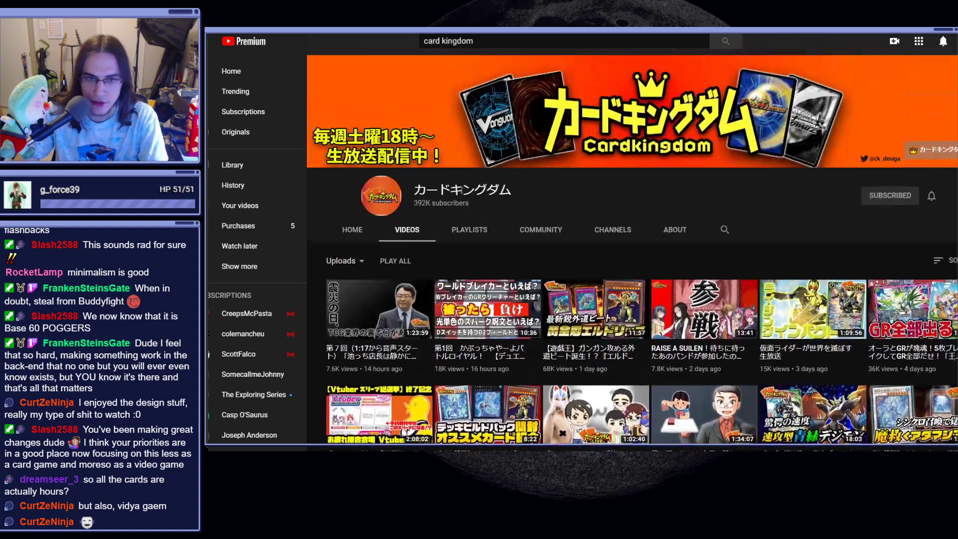
pyautogui.click(469, 238)
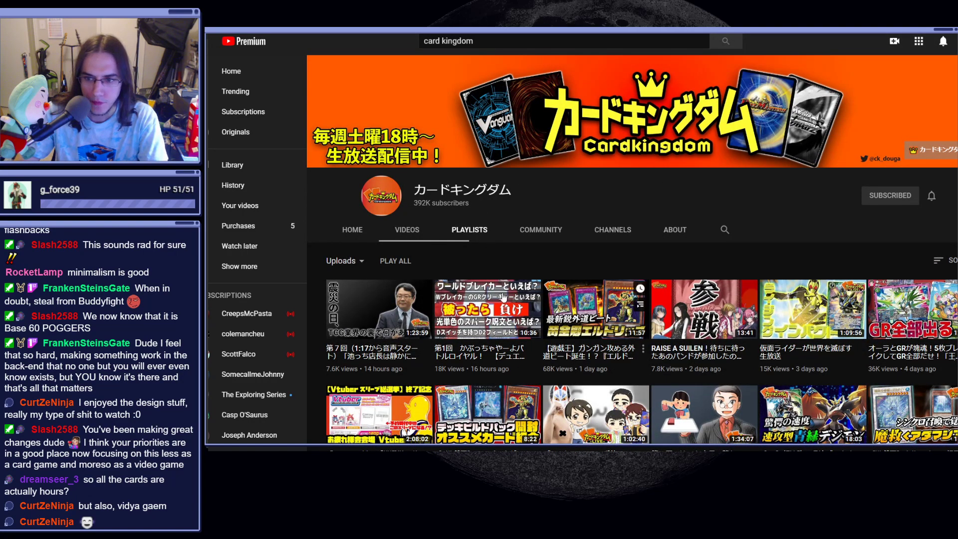
pyautogui.scroll(-1, 484, 318)
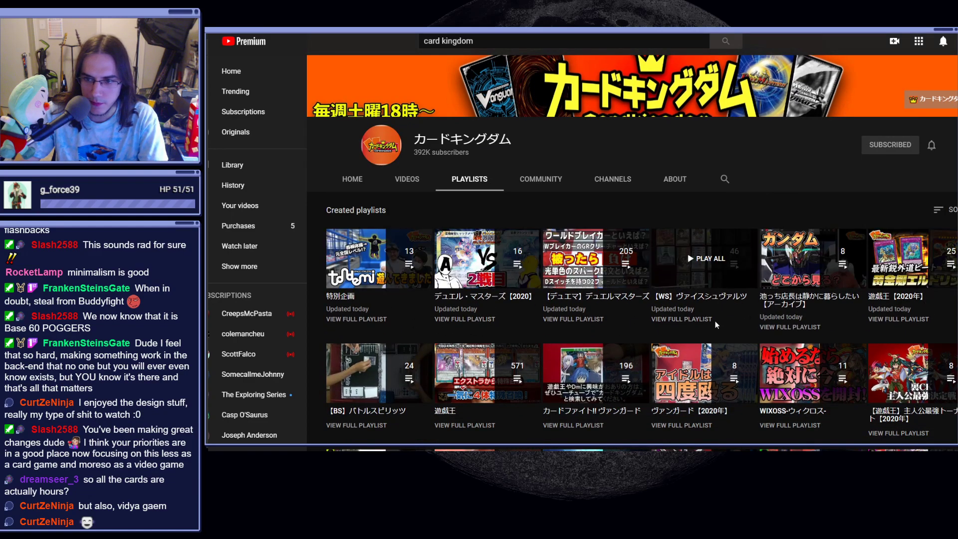
pyautogui.click(797, 305)
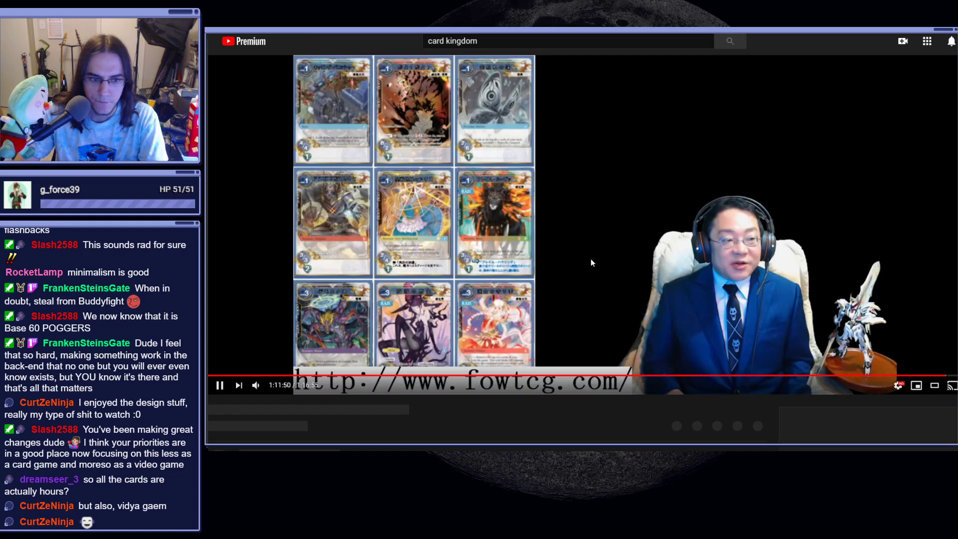
pyautogui.click(629, 251)
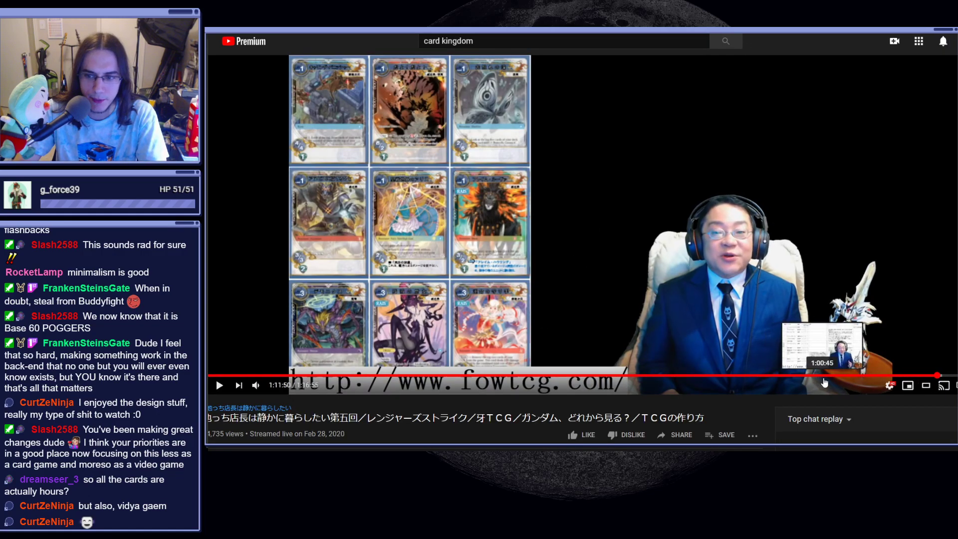
# - Go back to about 55:22 in the video, raise the volume, and pause on the nine-card display
pyautogui.click(767, 380)
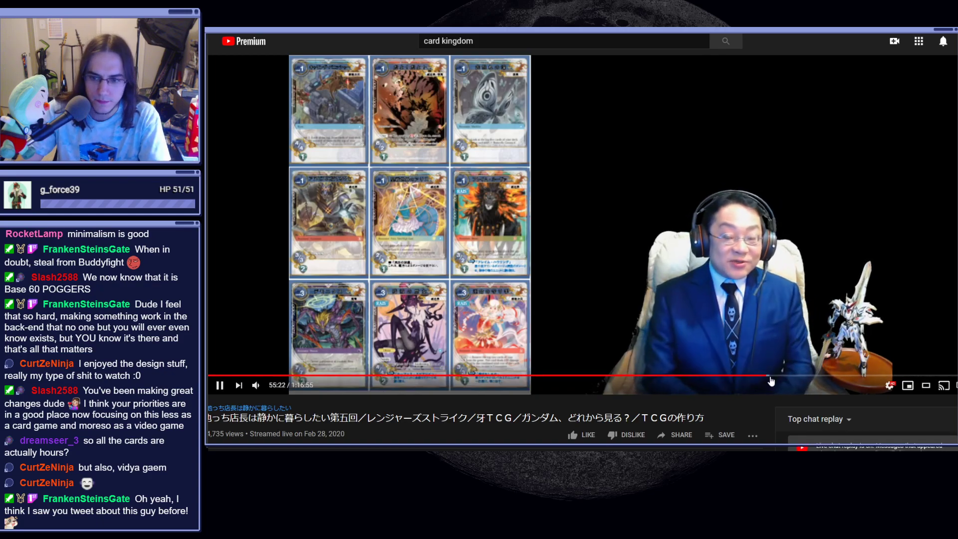
pyautogui.click(572, 196)
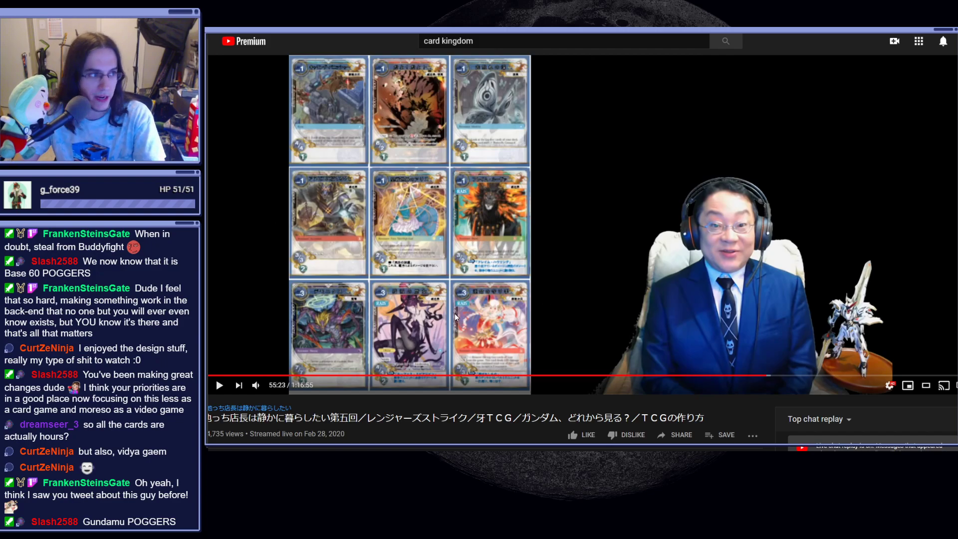
pyautogui.click(776, 322)
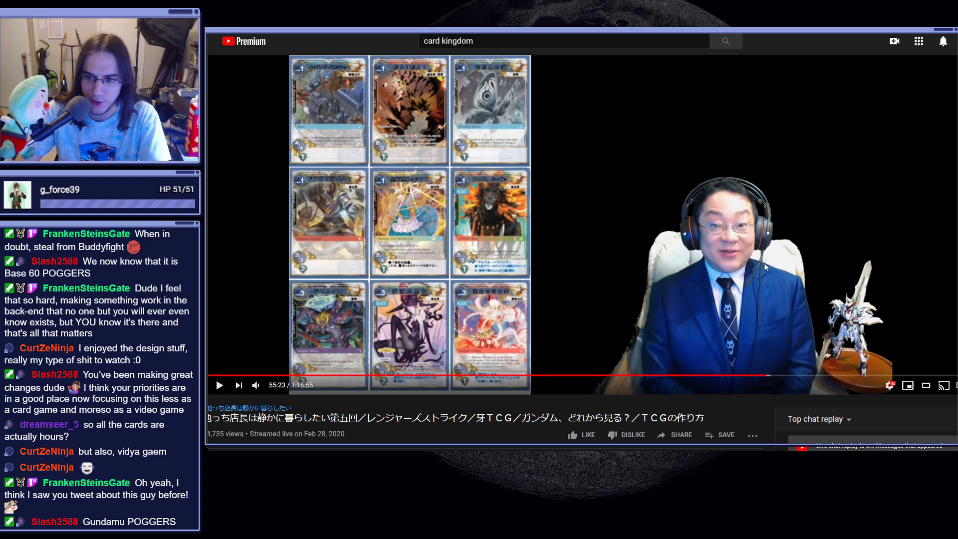
pyautogui.moveTo(273, 385); pyautogui.dragTo(289, 385)
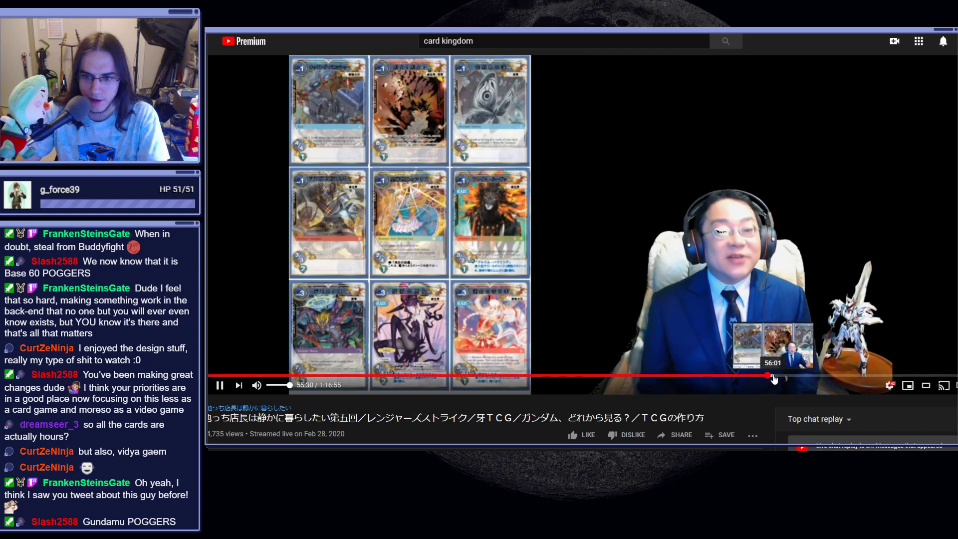
pyautogui.click(615, 343)
pyautogui.scroll(-3, 570, 364)
pyautogui.scroll(3, 623, 412)
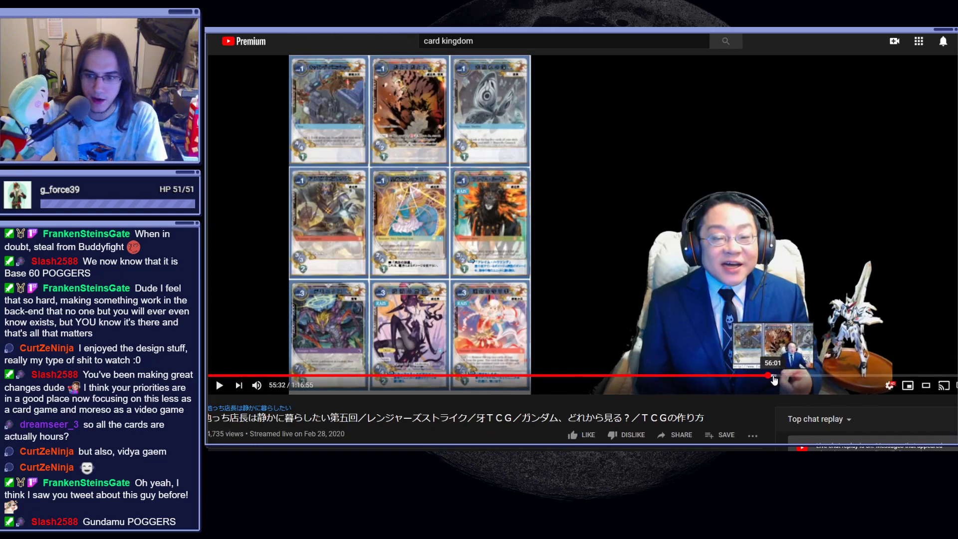
# - Skip through the level 1 card close-ups from 56:01 and pause at 56:38 on the 6/2 and 2/6 cards
pyautogui.click(774, 376)
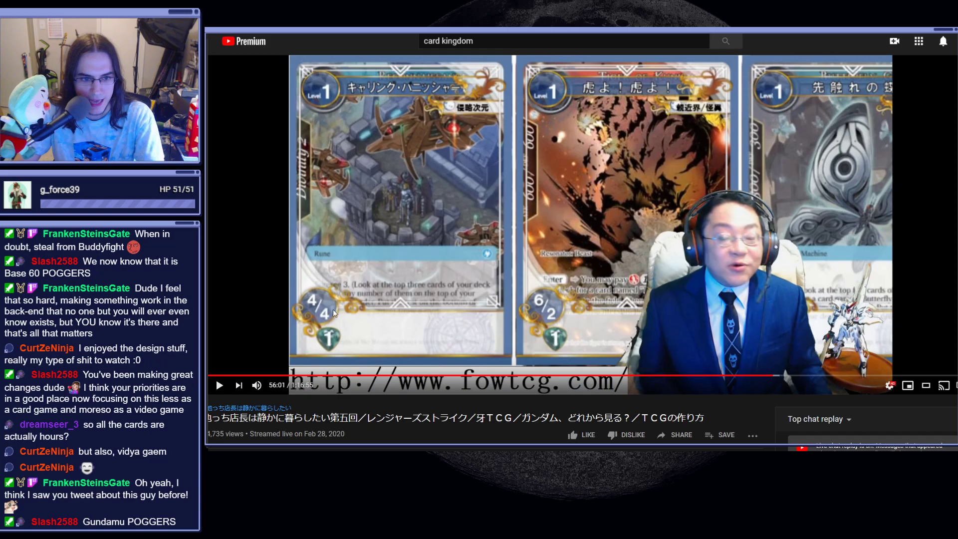
pyautogui.click(564, 291)
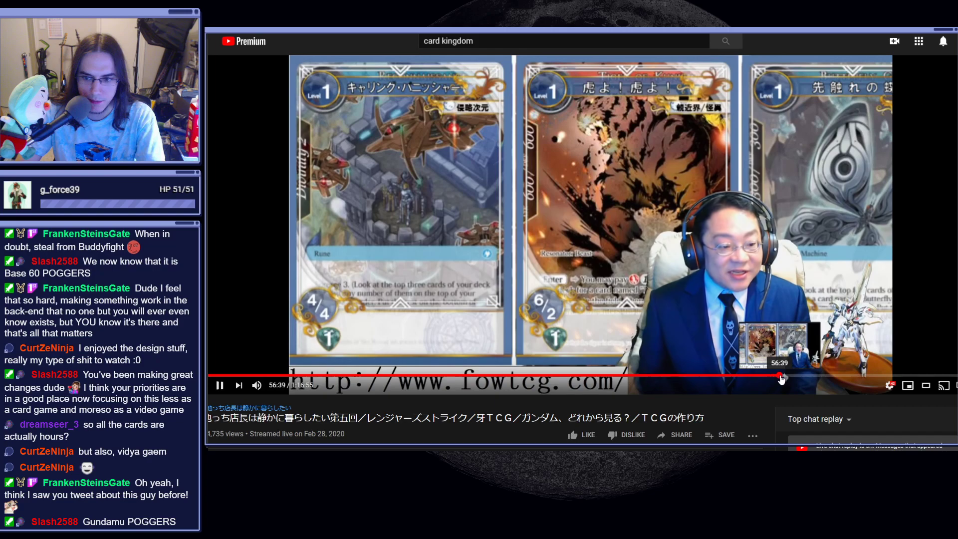
pyautogui.click(784, 380)
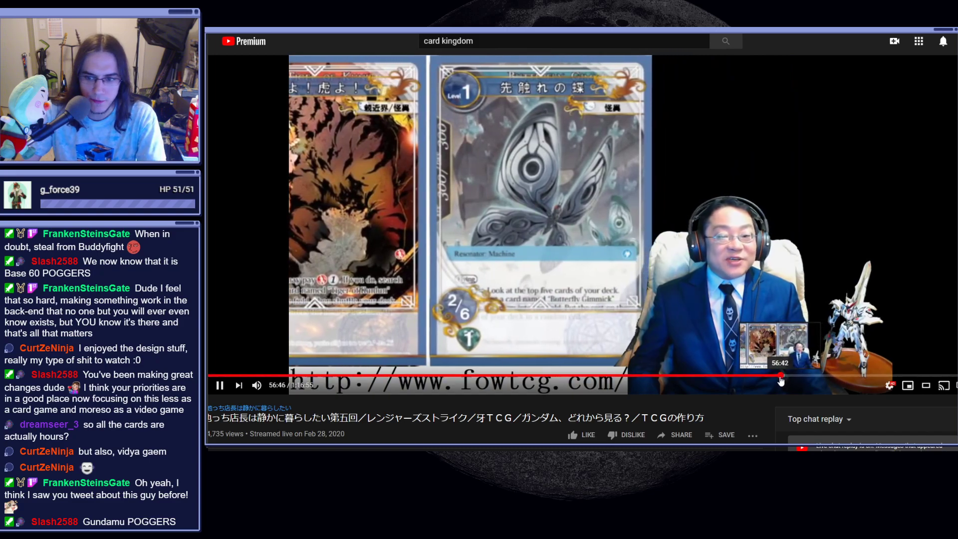
pyautogui.click(780, 375)
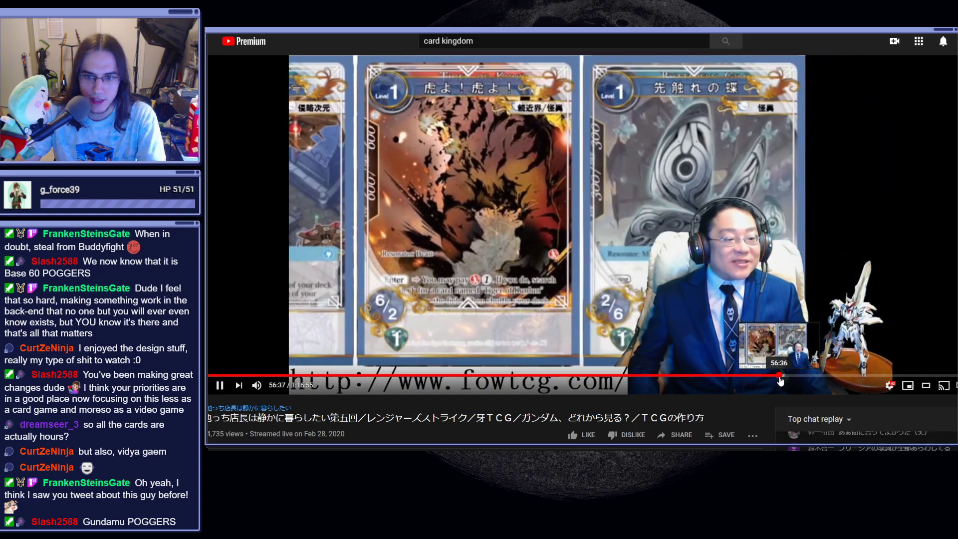
pyautogui.click(366, 345)
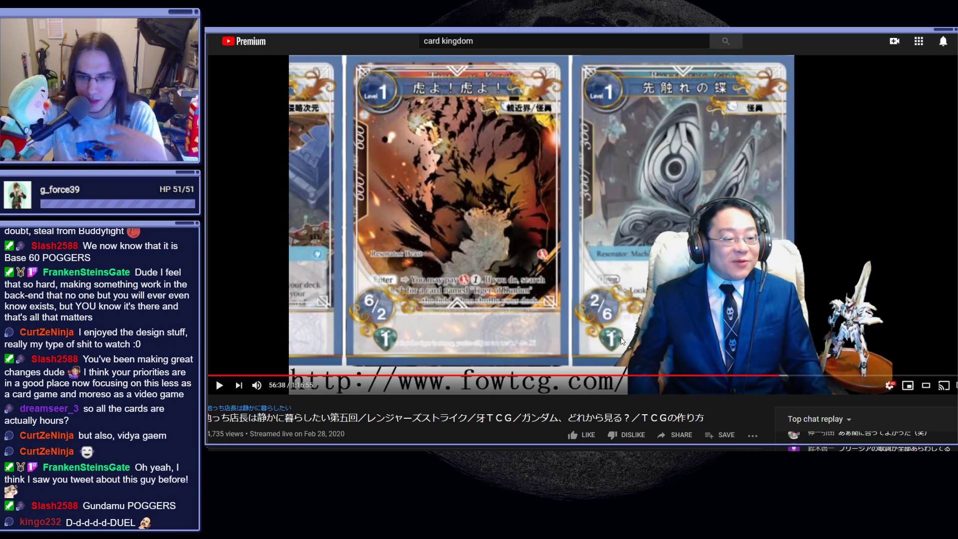
# - Skip ahead to about 57:35, pause on the 3/3 and 2/4 cards, and check the channel details below the video
pyautogui.click(689, 295)
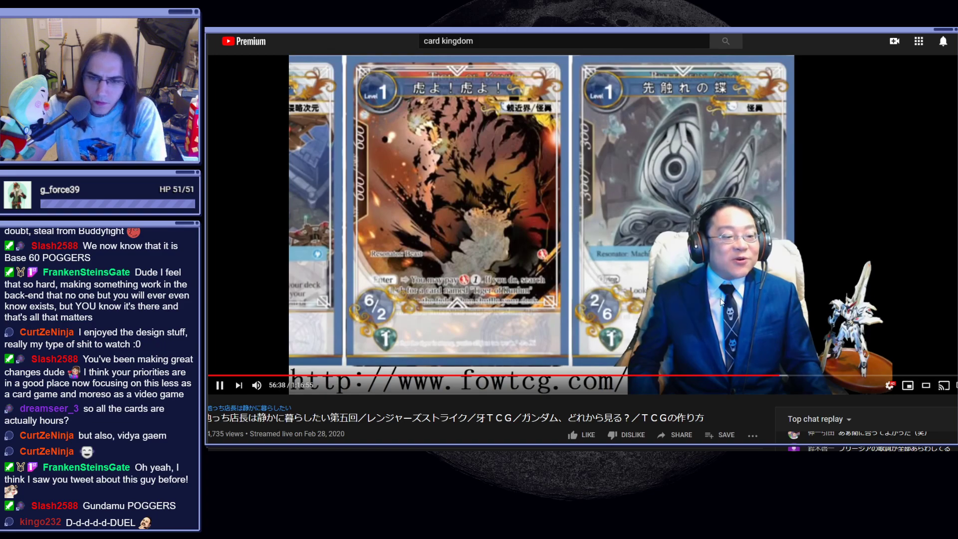
pyautogui.click(596, 282)
pyautogui.click(788, 376)
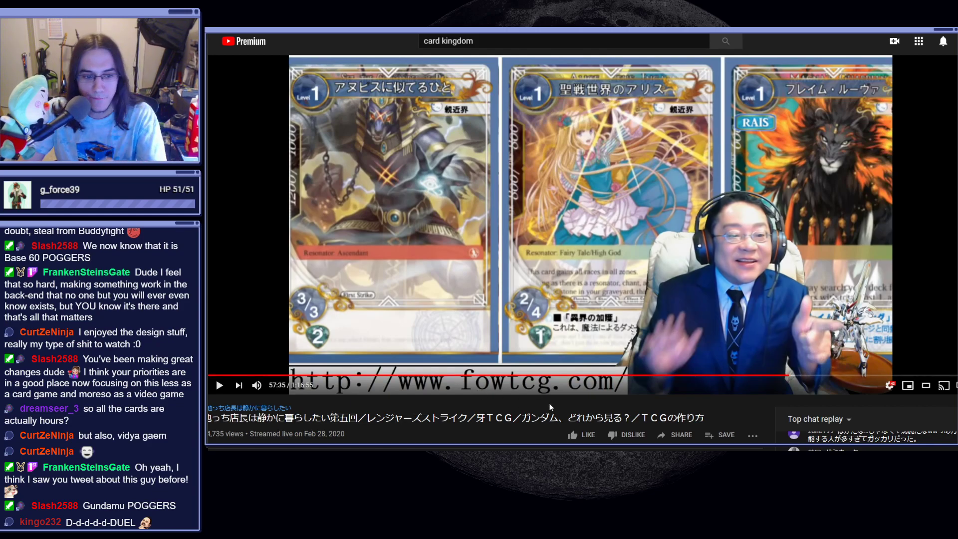
pyautogui.scroll(-4, 406, 384)
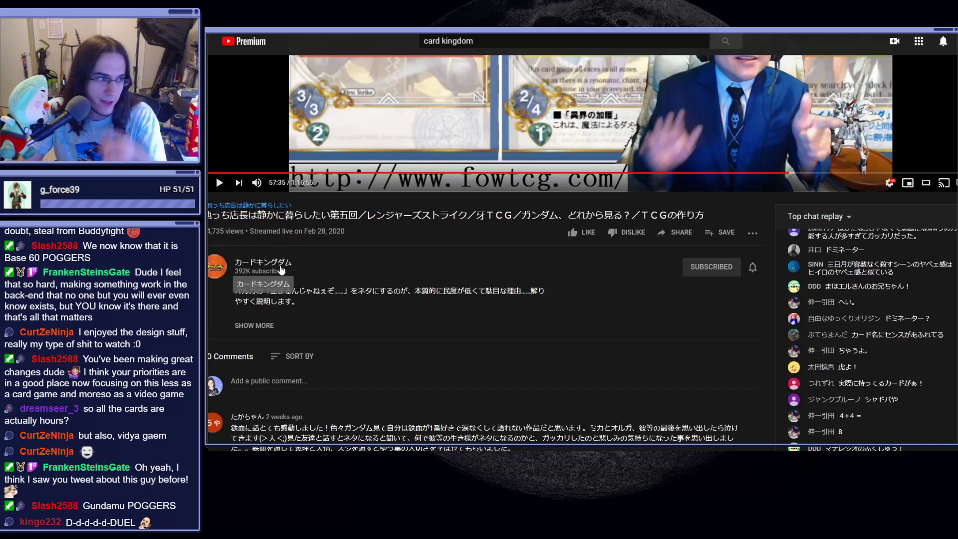
pyautogui.scroll(4, 419, 328)
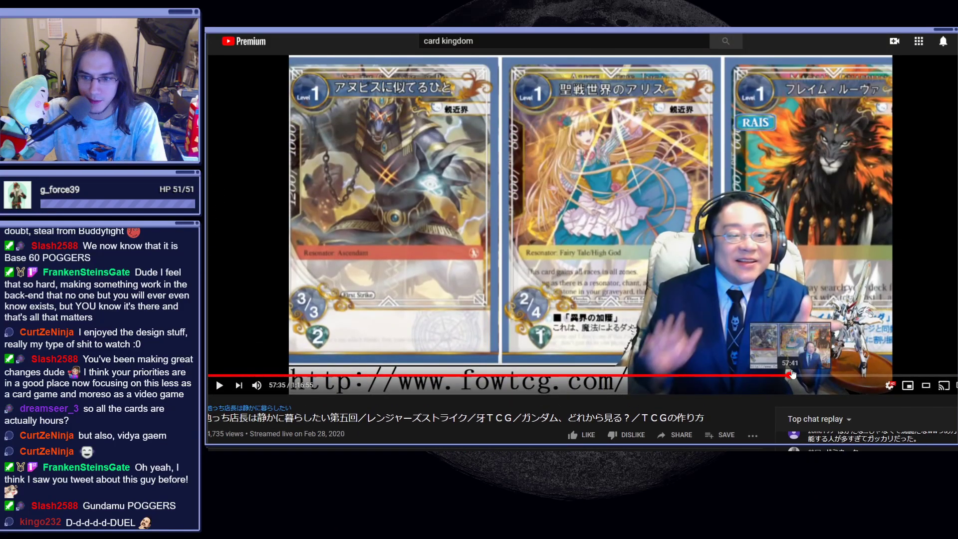
# - View the card stat spreadsheet at about 1:00:54 in the video, and switch back to the Windhopper card in Photoshop
pyautogui.click(825, 377)
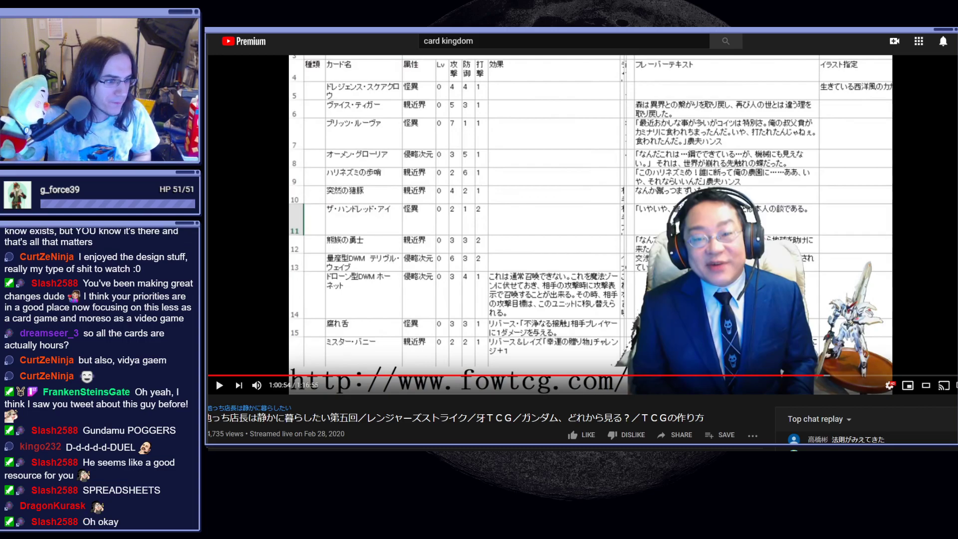
pyautogui.hotkey('alt', 'Tab')
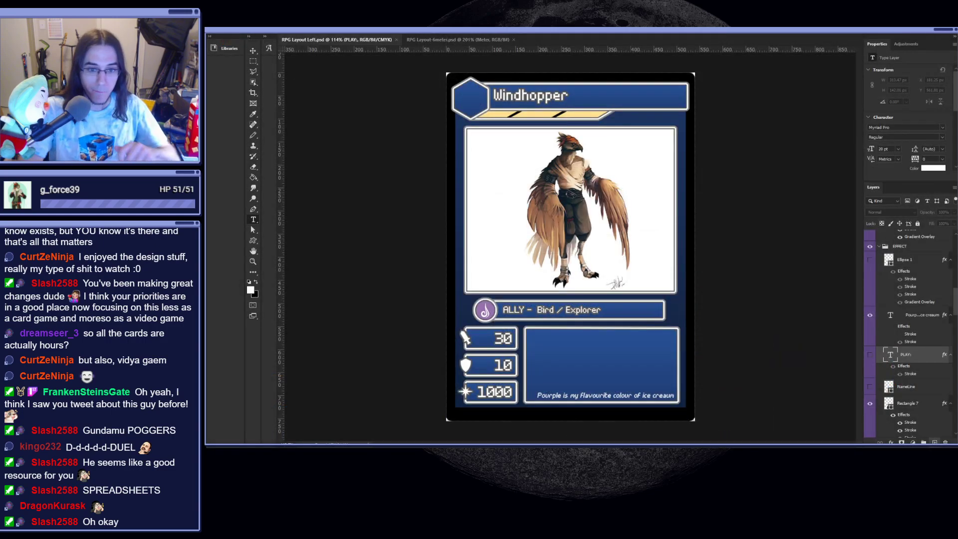